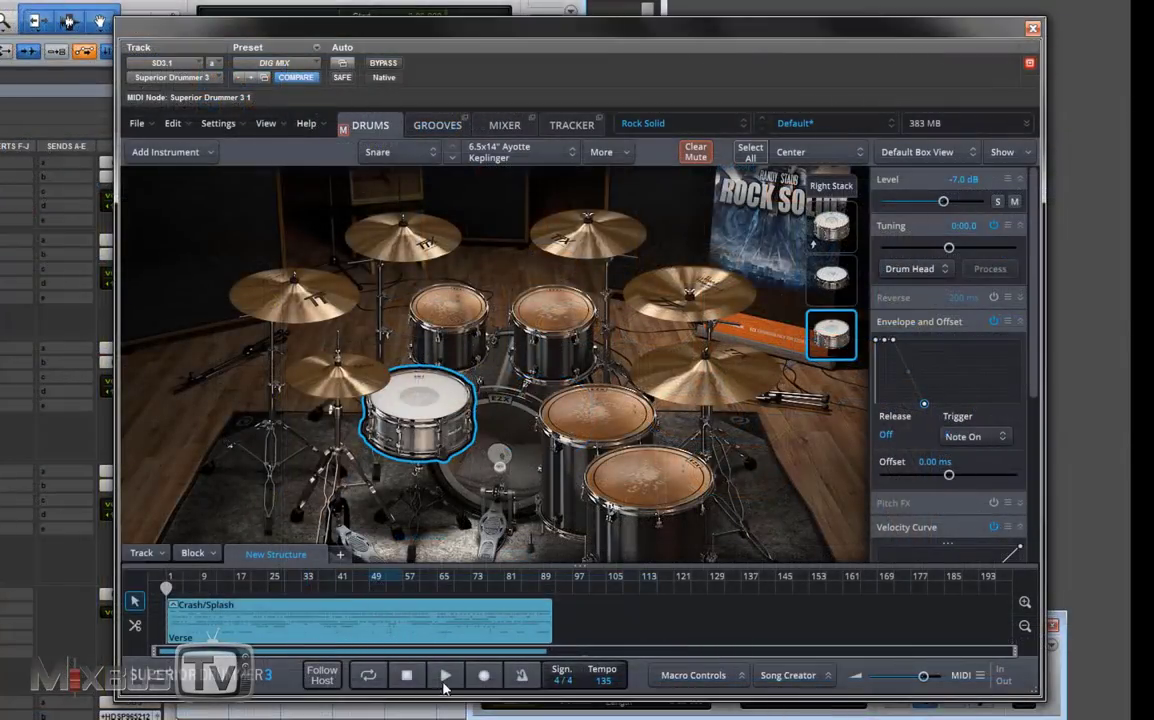
Step: Play and stop the groove, then switch to the Mixer view
click(445, 678)
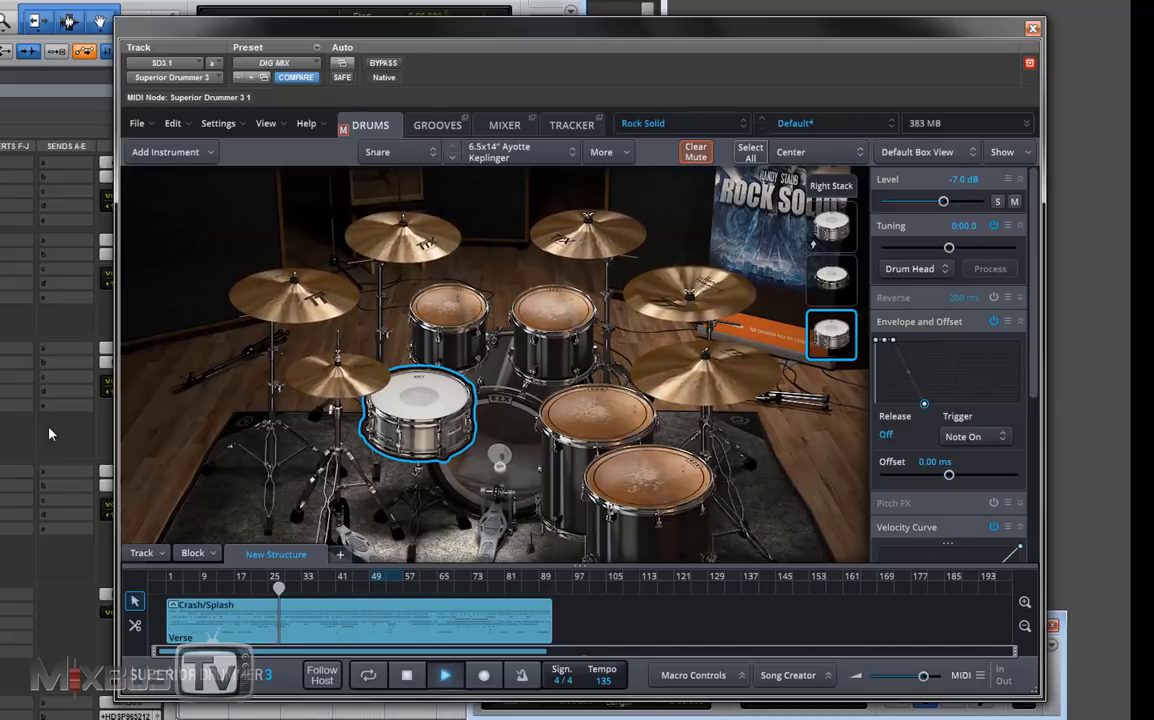
key(space)
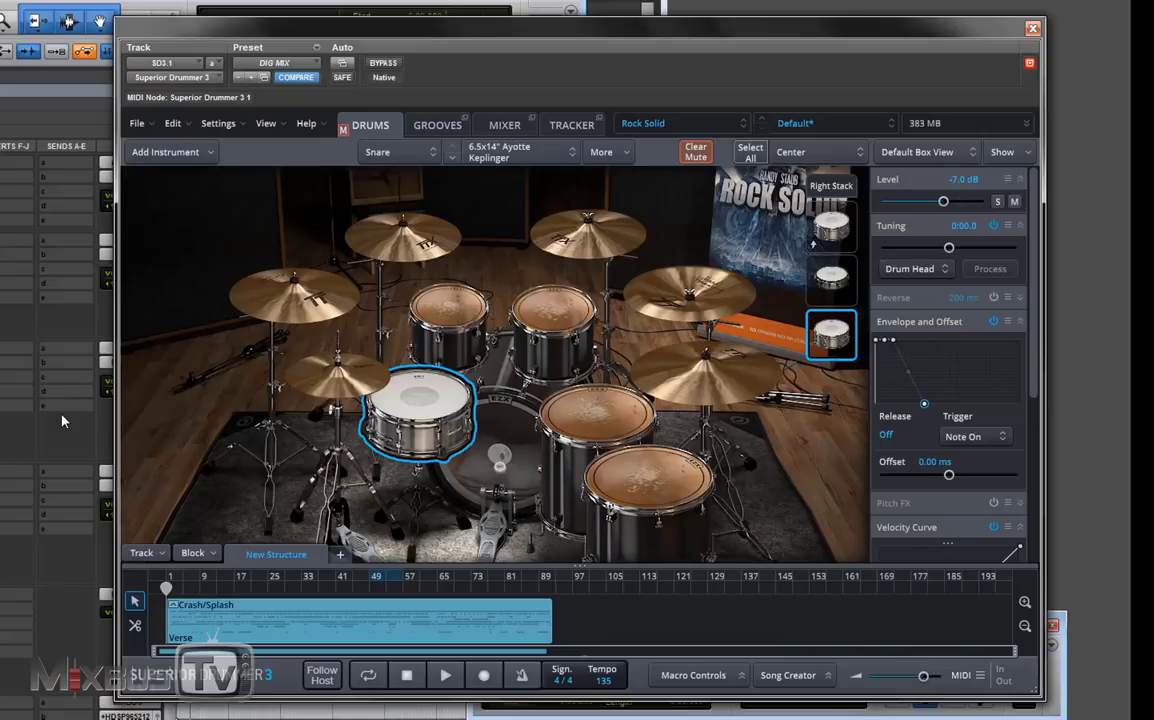
click(505, 124)
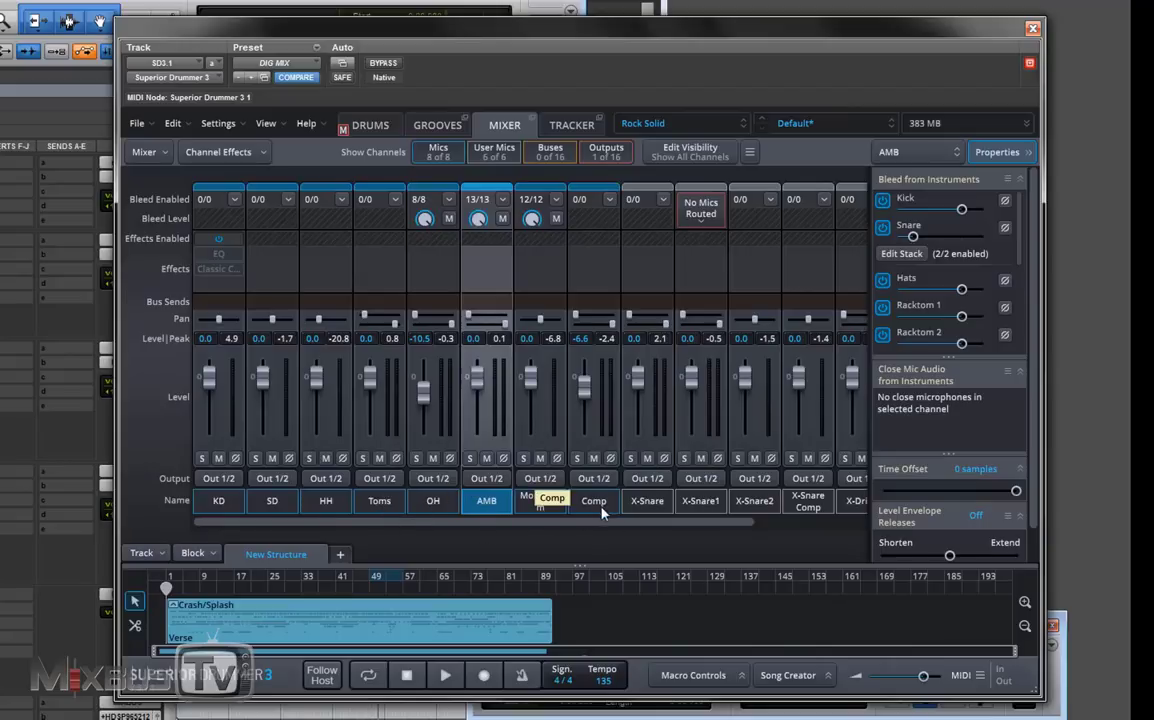
Step: Scroll the channel strips right toward X-Snare Comp and back to KD
mouse_move(695, 523)
mouse_down()
mouse_move(743, 533)
mouse_move(714, 519)
mouse_up()
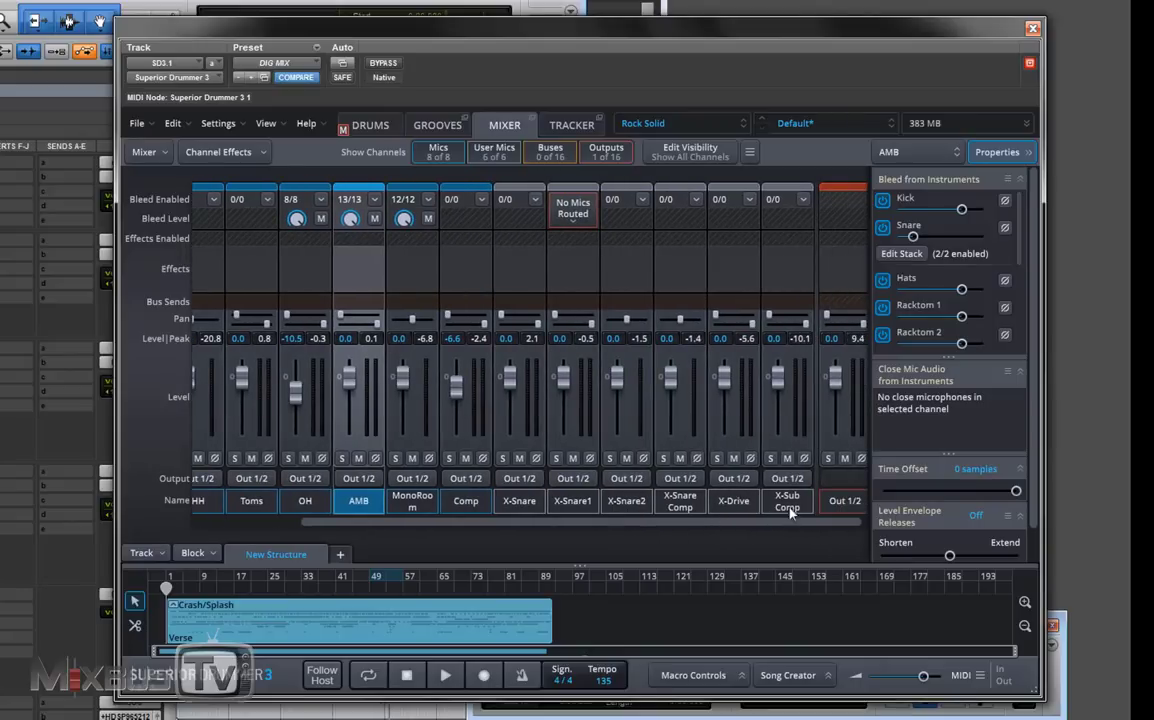
drag(796, 530, 829, 531)
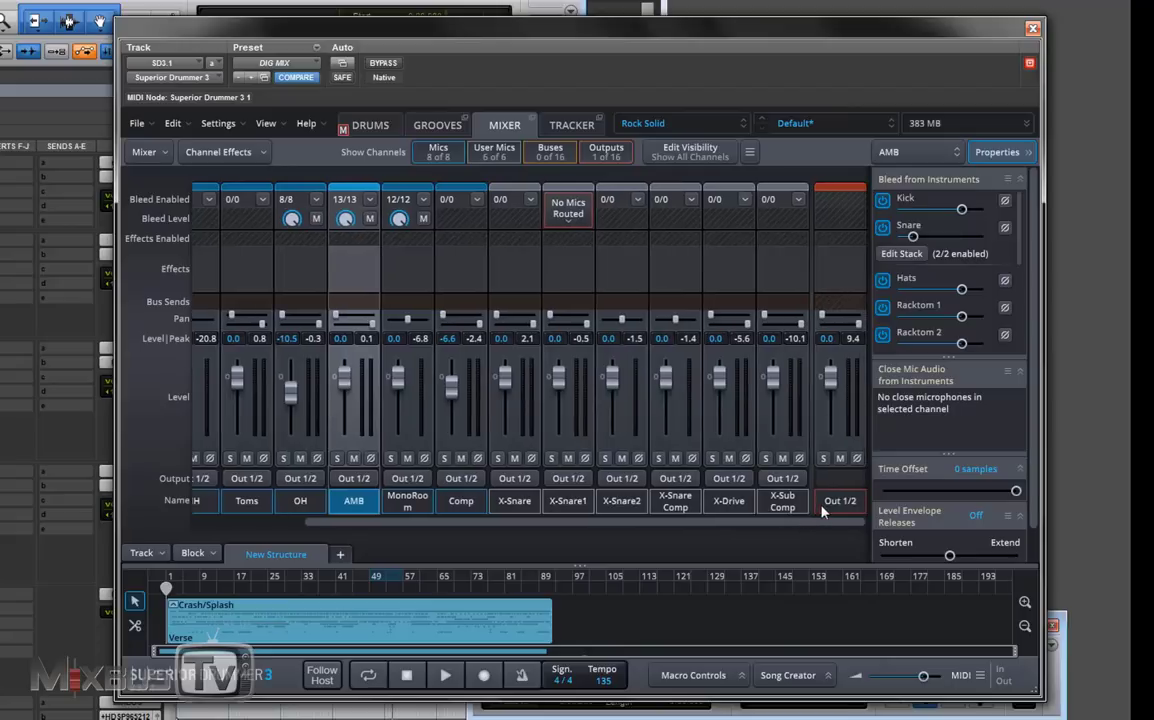
drag(732, 530, 592, 527)
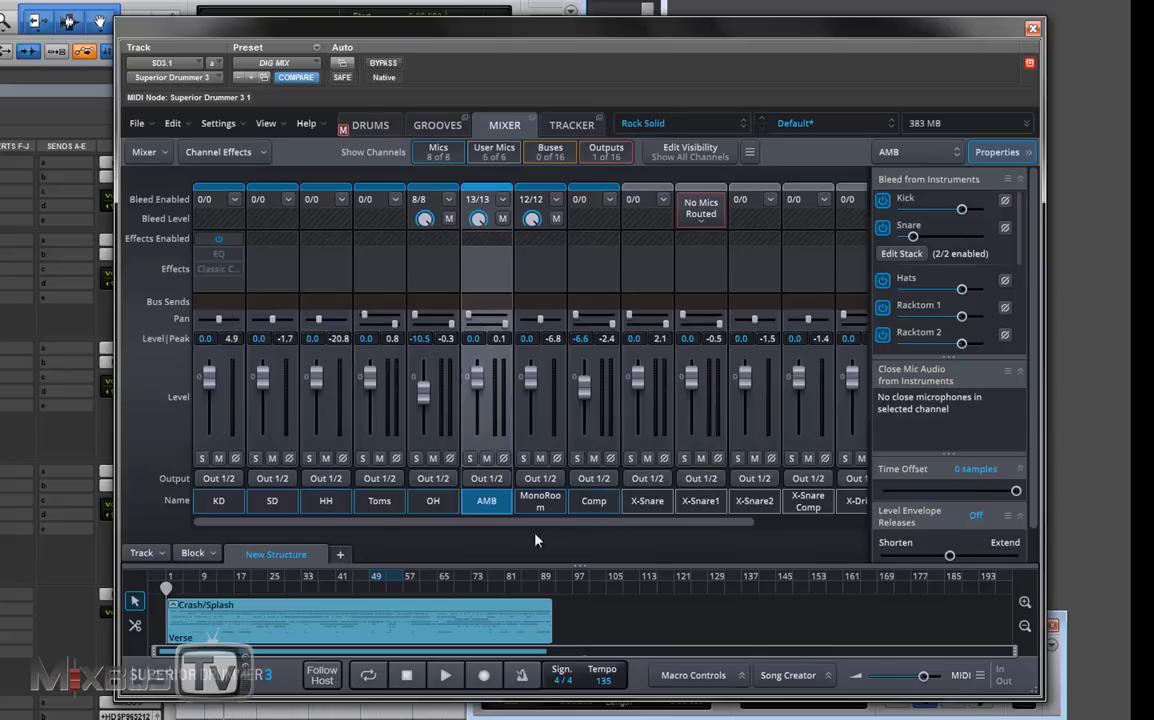
Step: Solo the KD kick channel and add an EQ insert with the KICK DIG preset
click(202, 458)
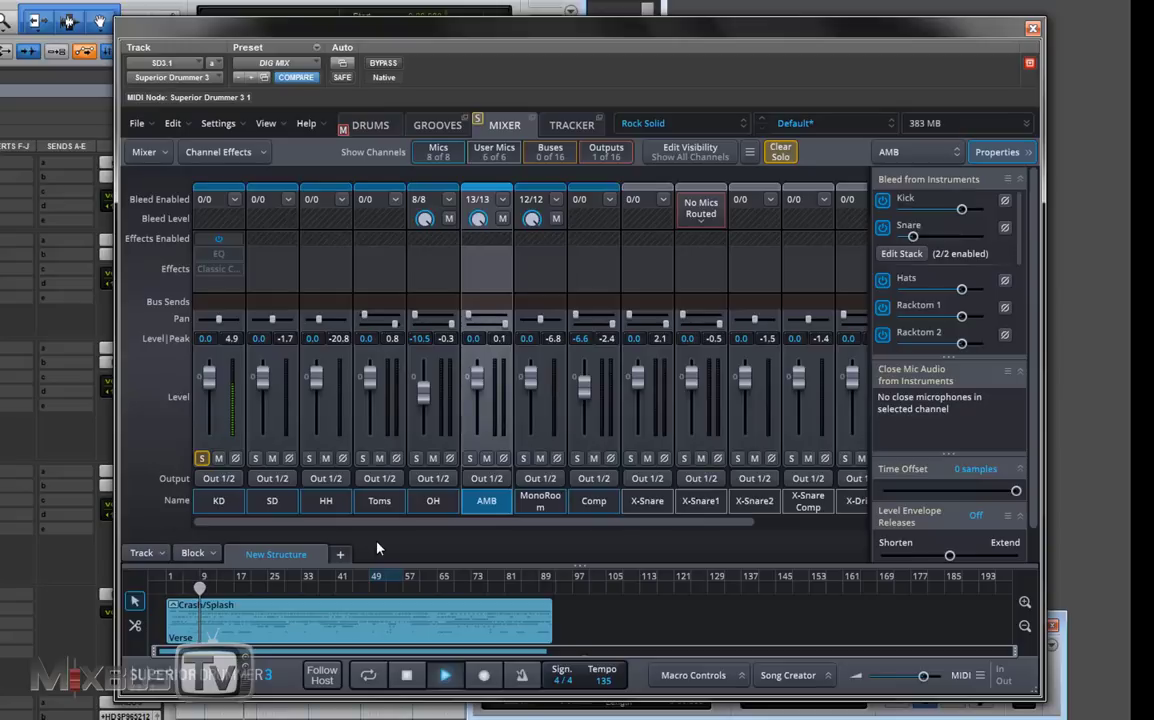
key(space)
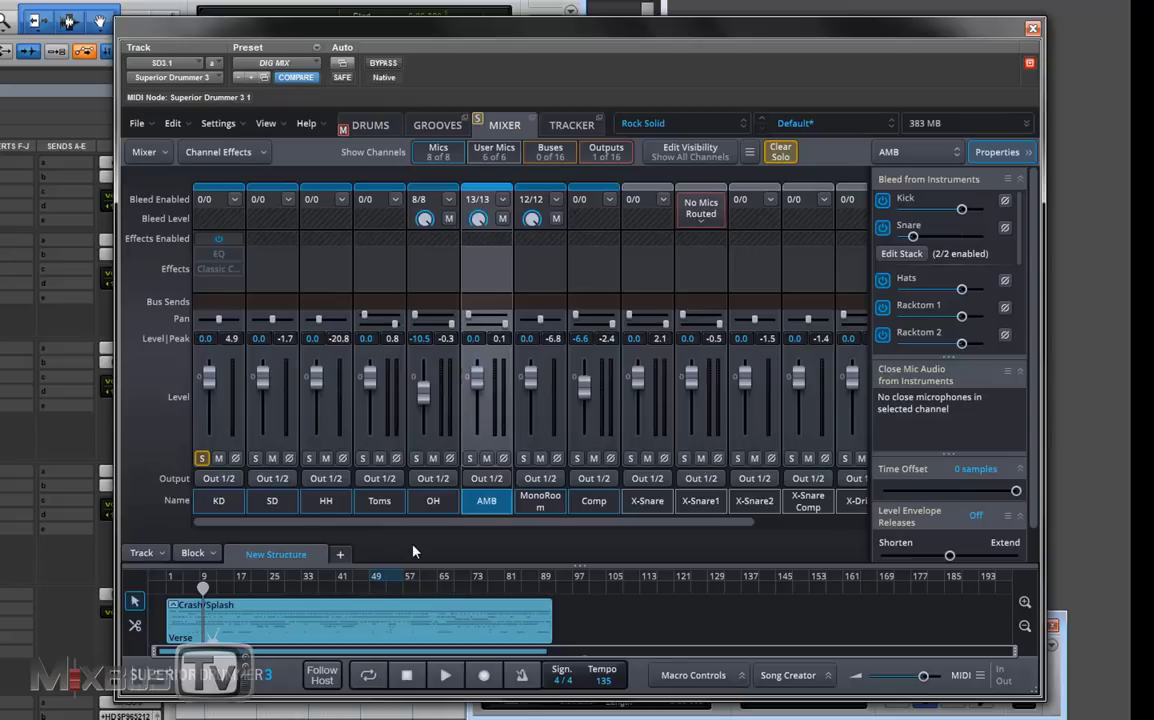
mouse_move(215, 245)
click(201, 254)
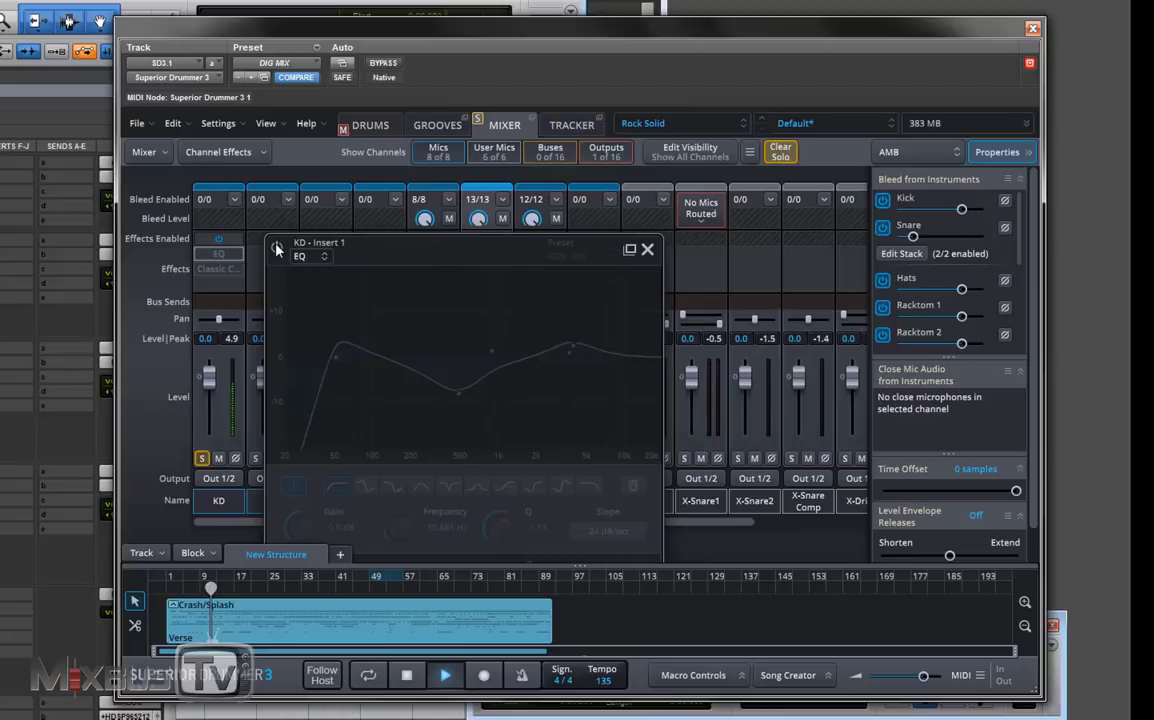
Step: Audition the kick with its EQ bypassed and re-enabled to compare
key(space)
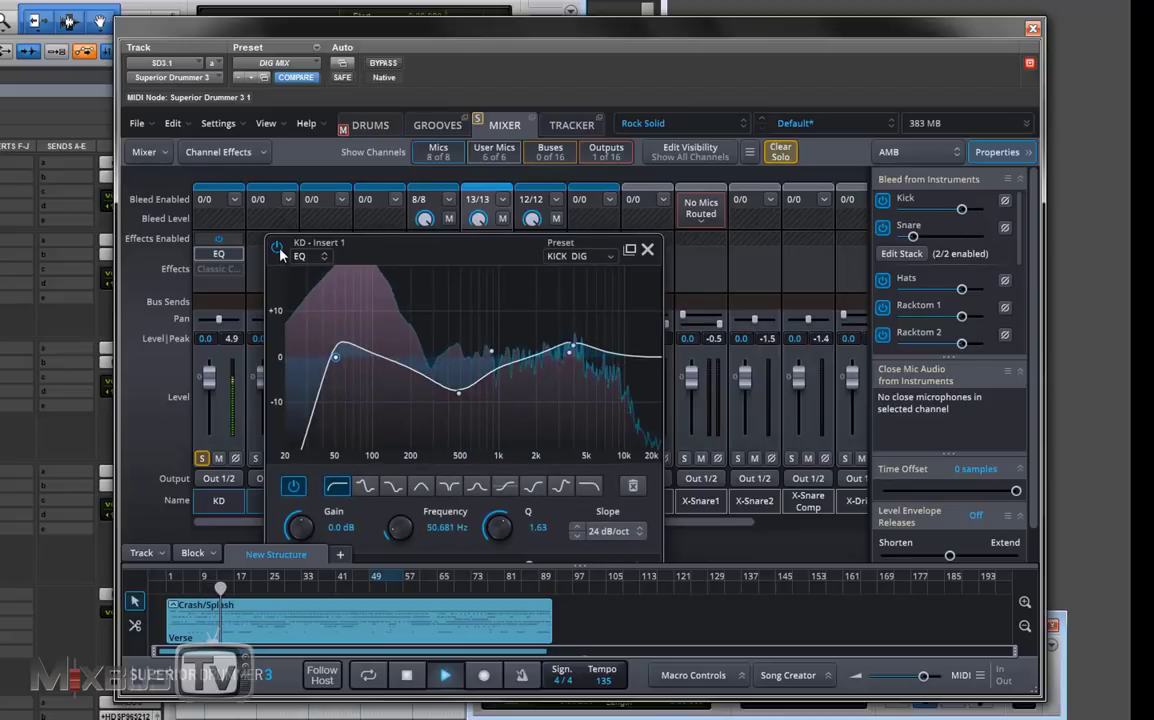
click(277, 247)
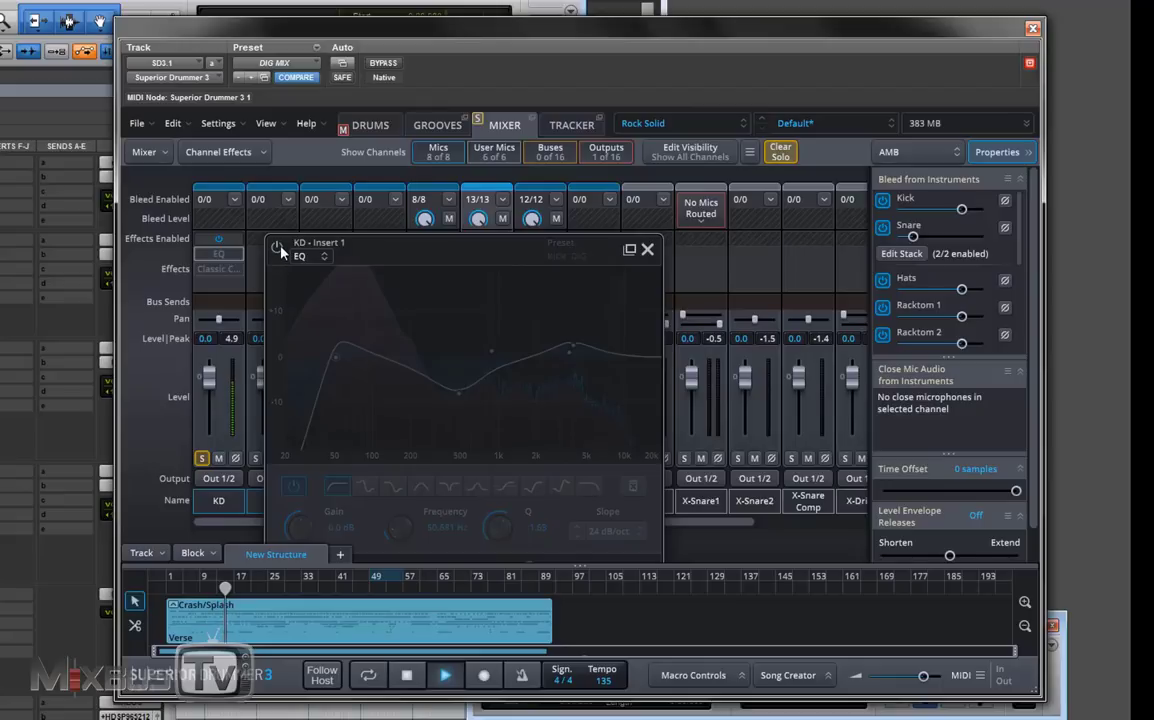
click(280, 249)
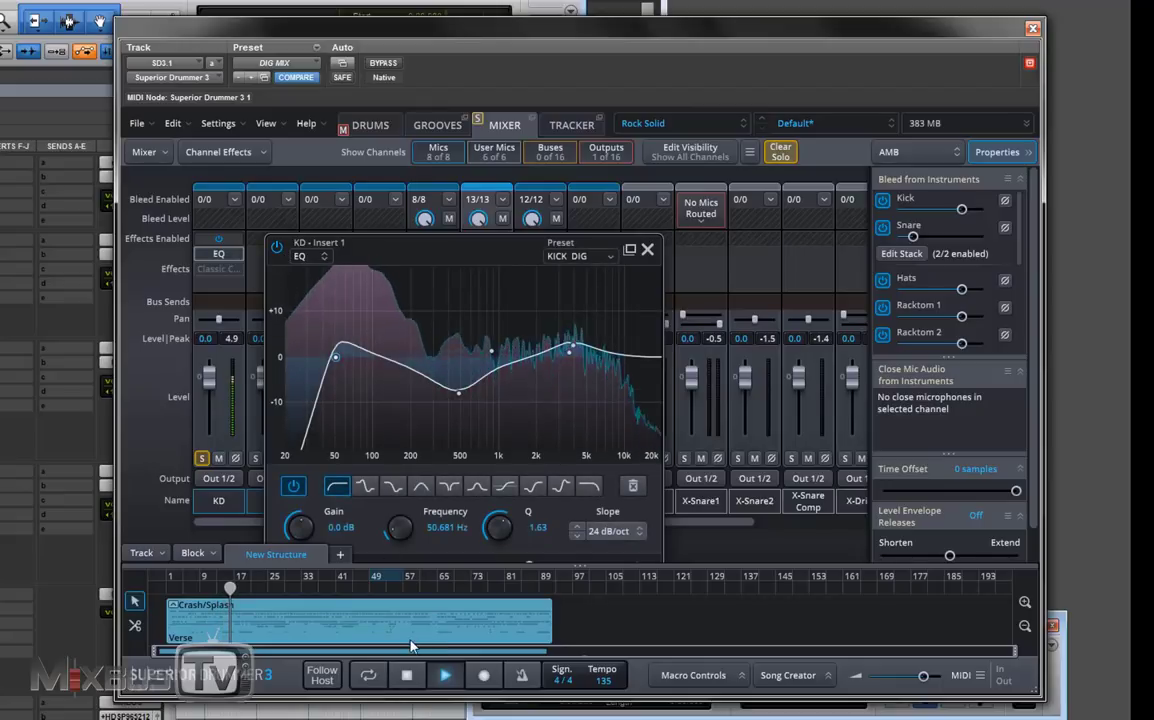
key(space)
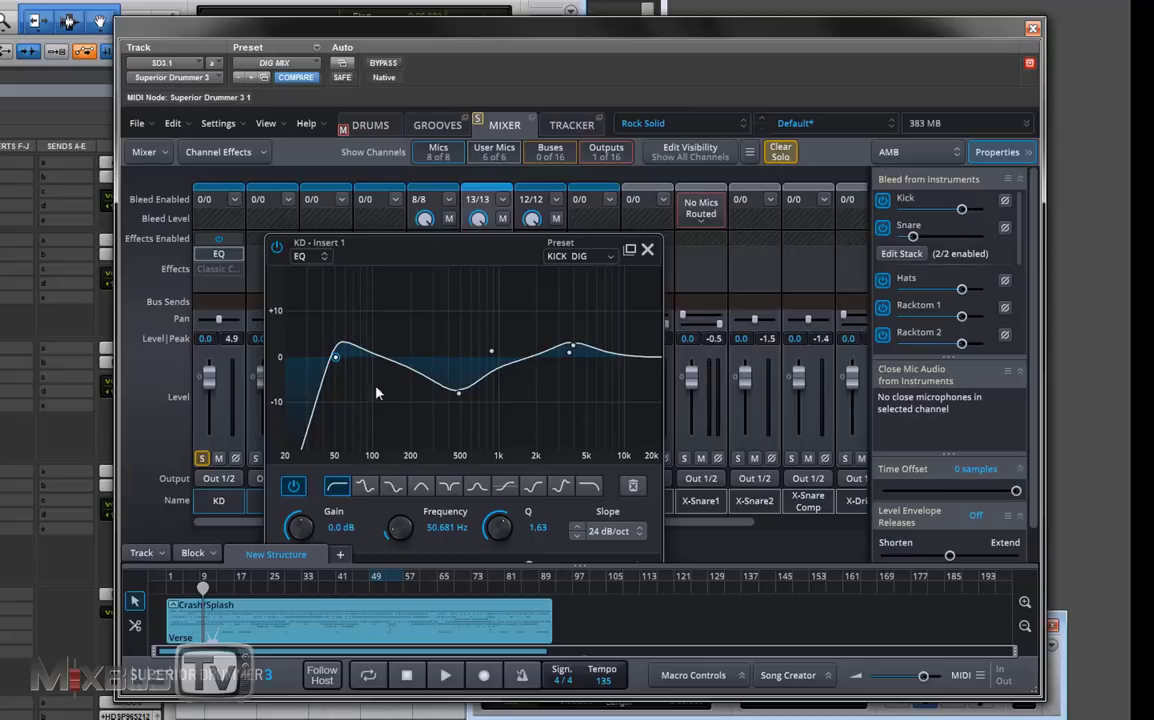
Step: Load the Default EQ preset and turn the band into a high-pass filter
click(578, 256)
click(590, 280)
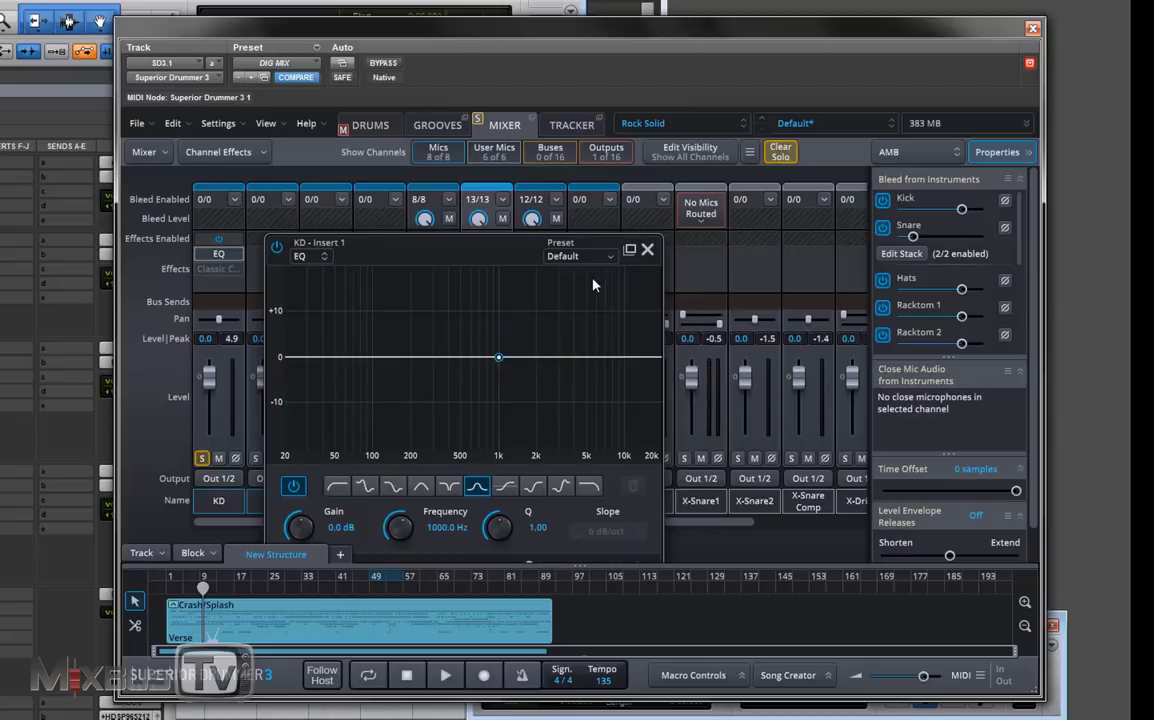
click(337, 489)
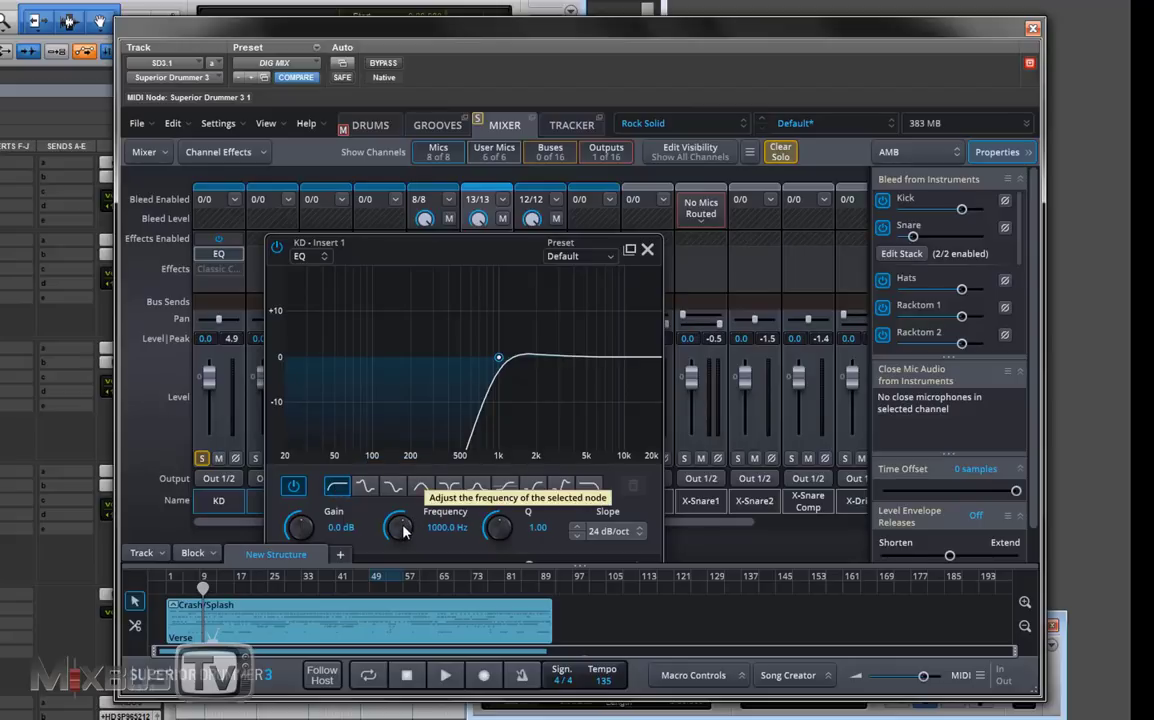
Step: Sweep the high-pass cutoff while listening, then set it exactly to 60 Hz
drag(403, 528, 394, 607)
drag(403, 532, 407, 487)
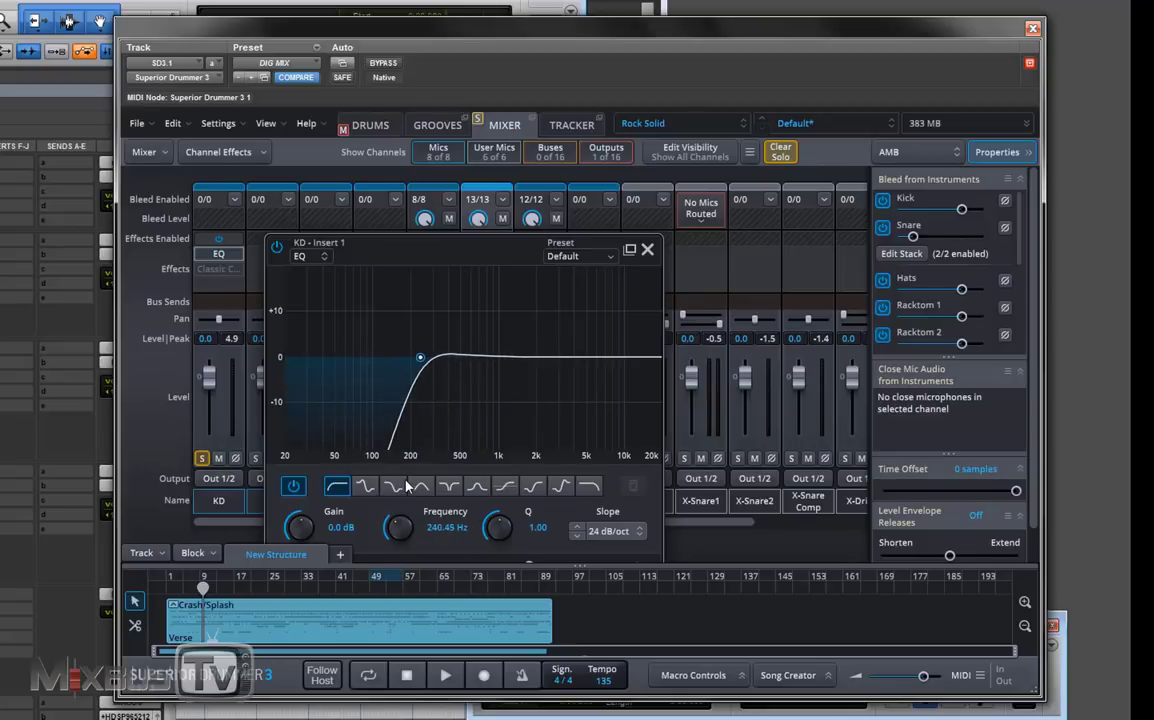
click(445, 678)
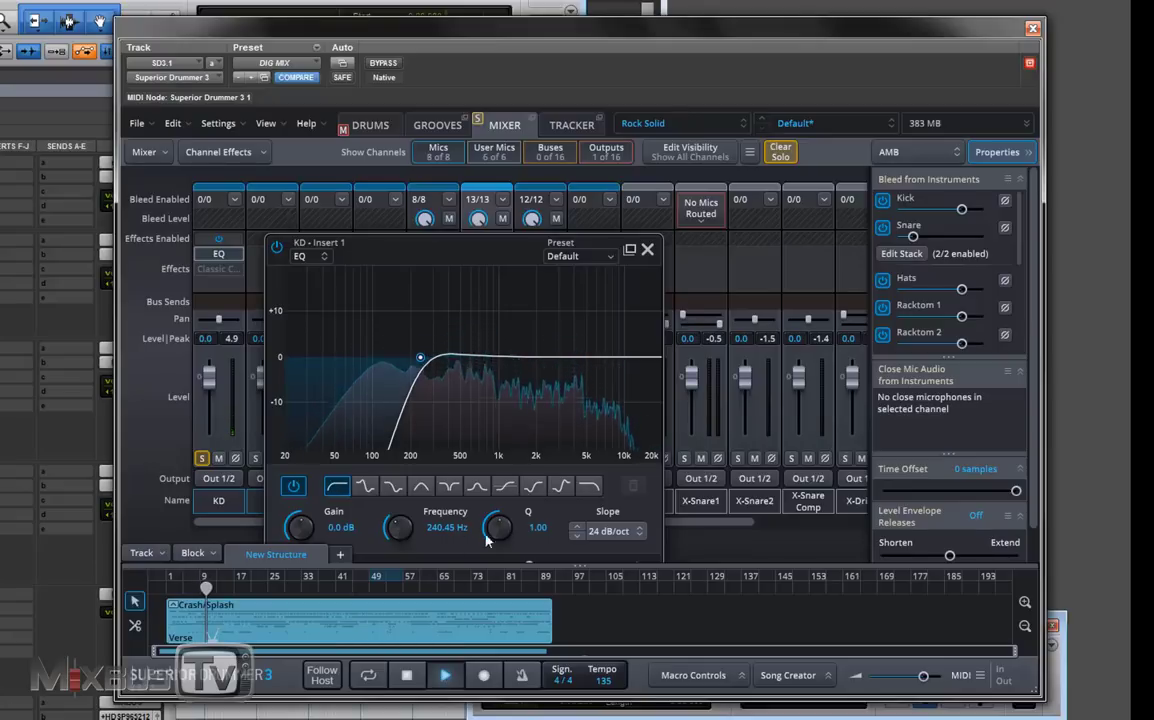
drag(499, 537, 504, 508)
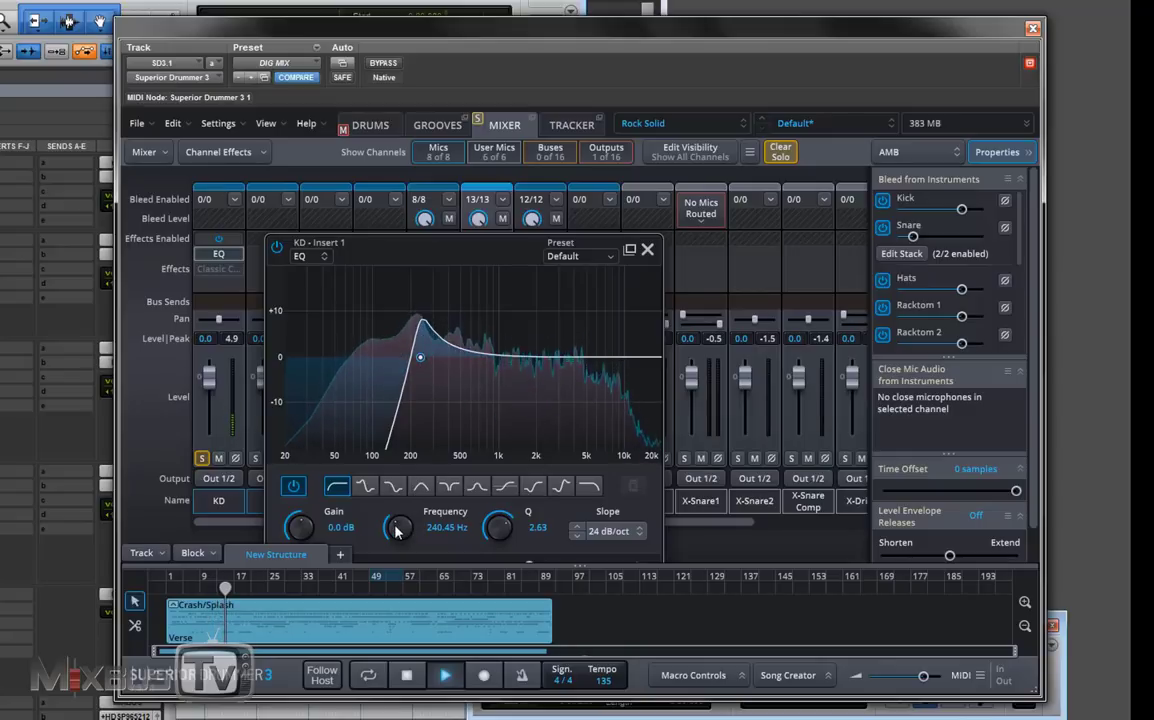
drag(396, 530, 396, 565)
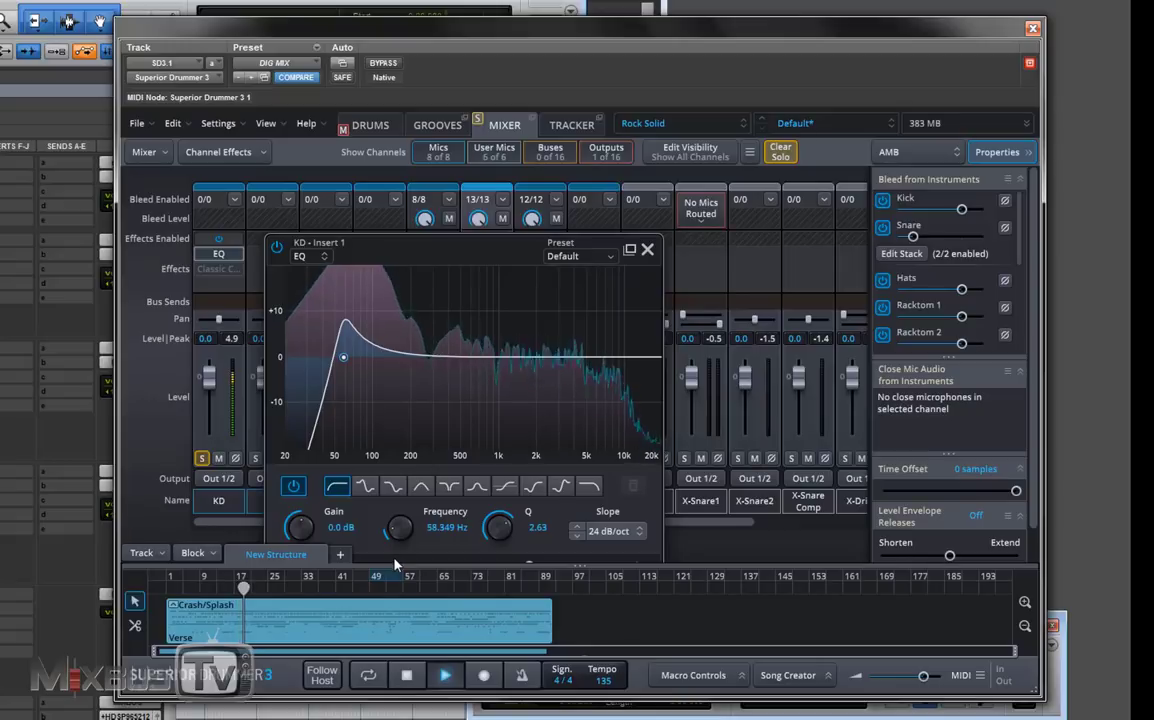
mouse_move(396, 565)
mouse_down()
mouse_move(396, 586)
mouse_move(396, 564)
mouse_up()
double_click(440, 528)
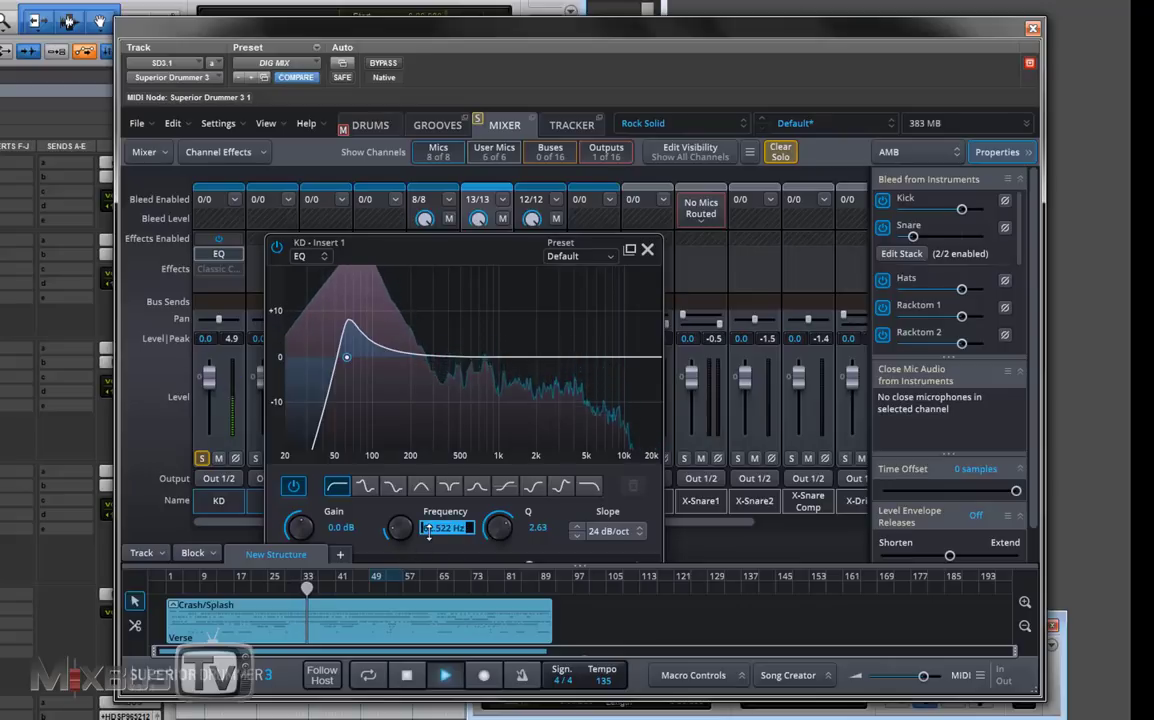
text(60)
key(Return)
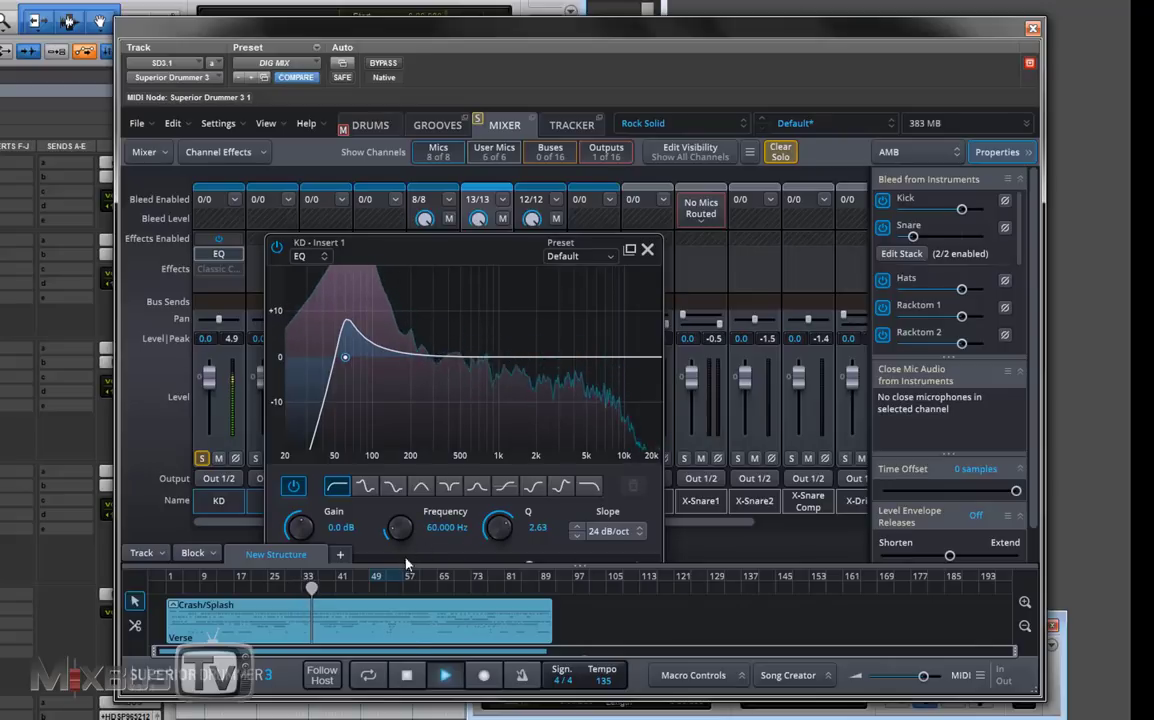
key(space)
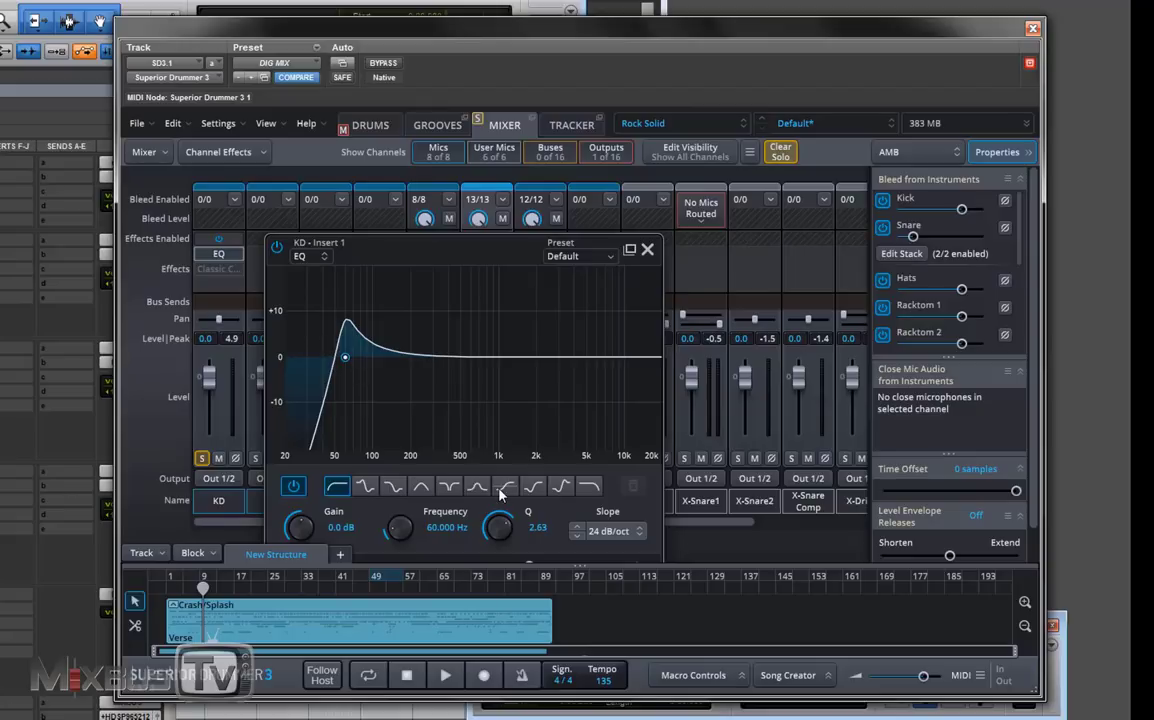
Step: Adjust the high-pass Q to 2.00 while auditioning the kick
drag(499, 528, 497, 541)
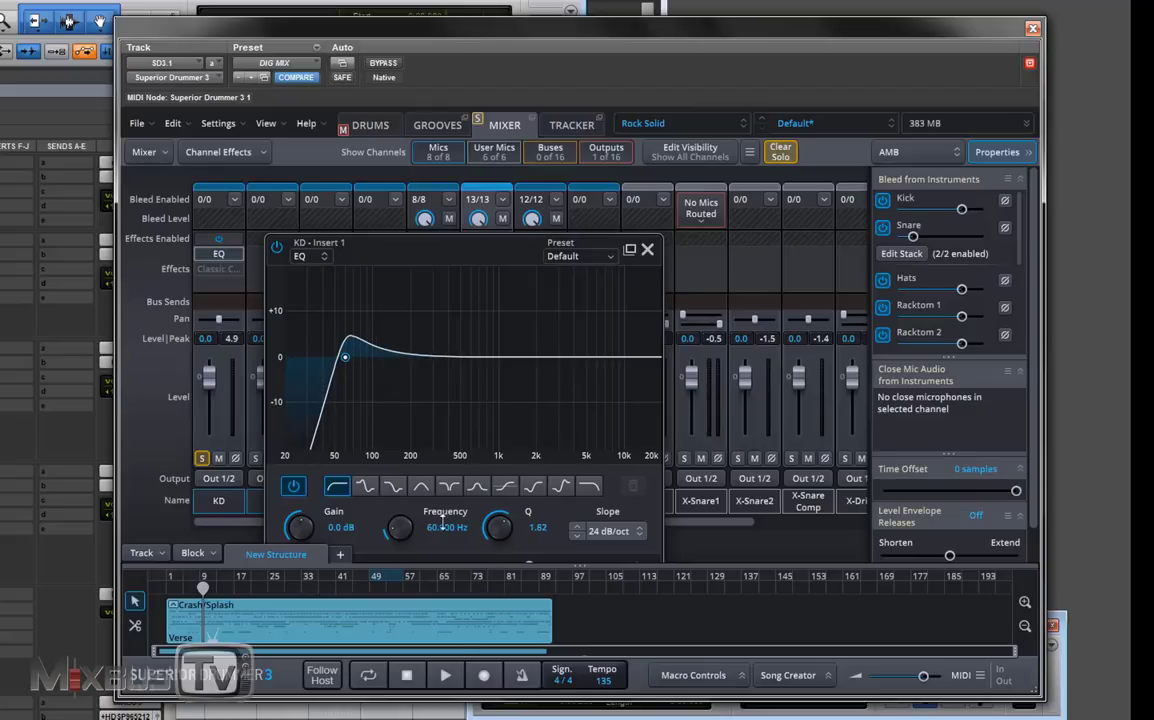
click(445, 676)
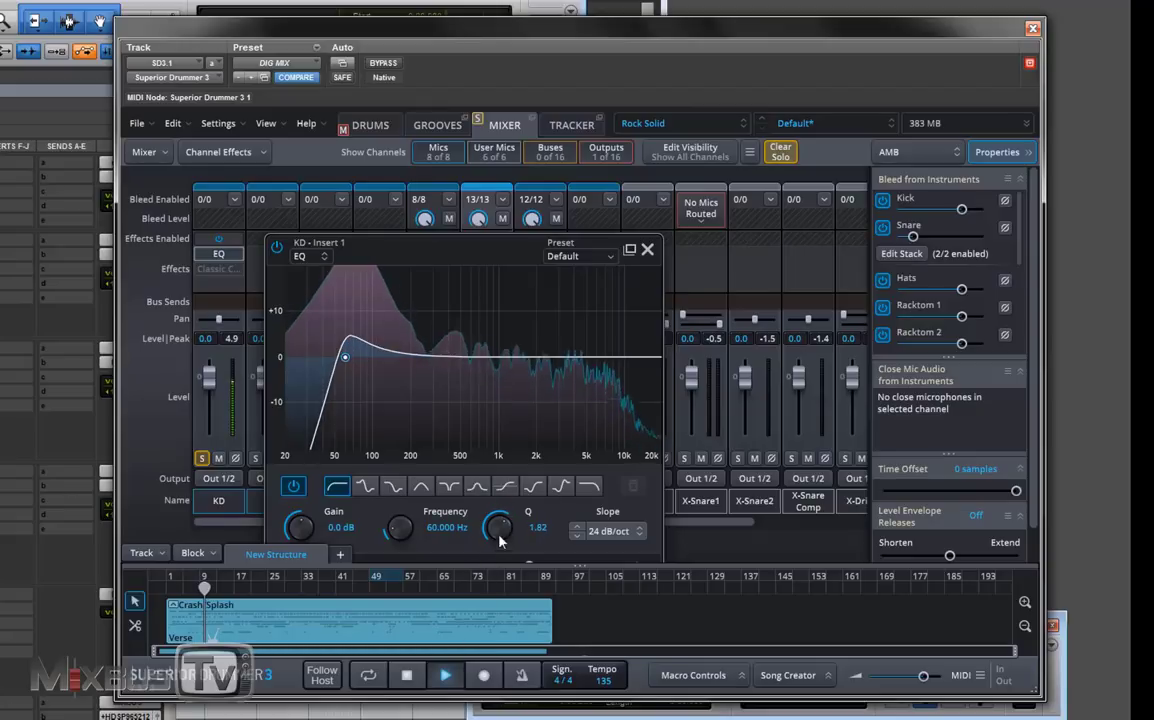
mouse_move(499, 528)
mouse_down()
mouse_move(502, 566)
mouse_move(504, 531)
mouse_up()
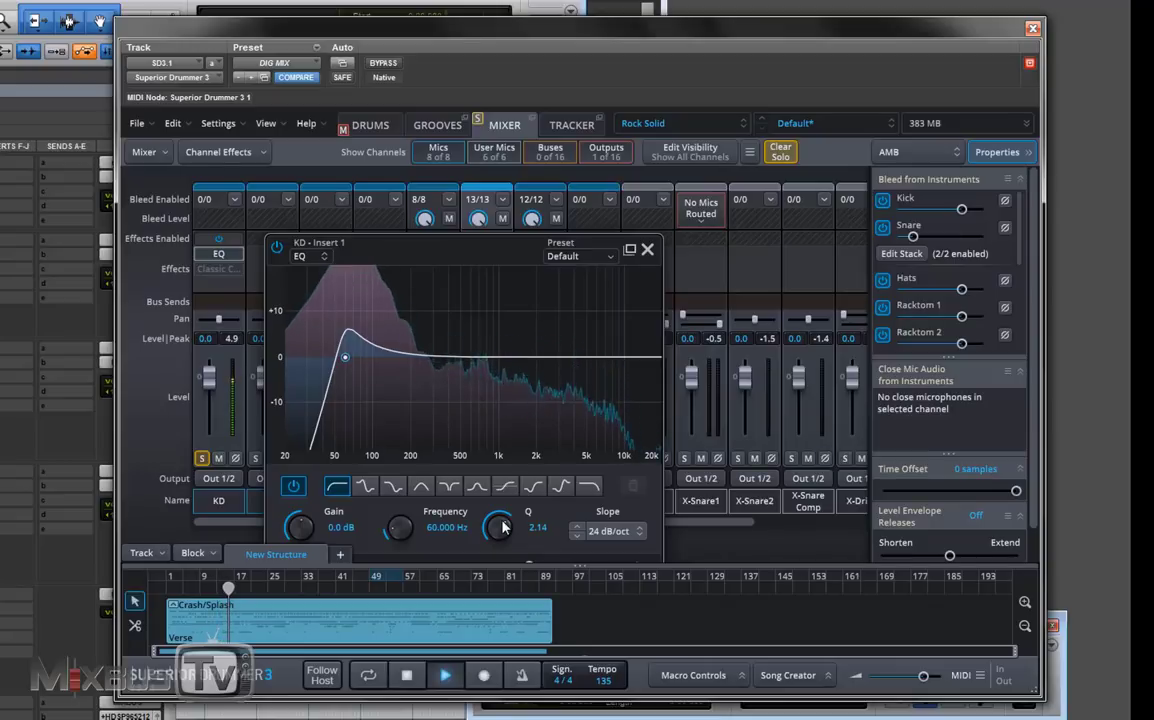
key(space)
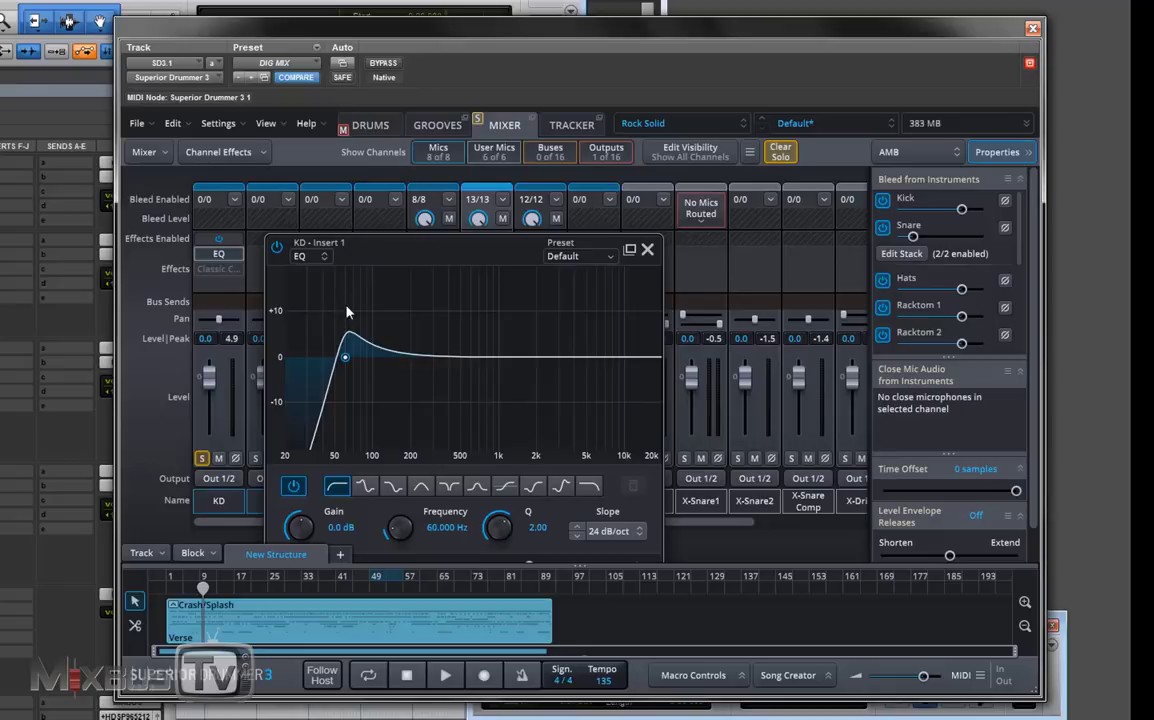
Step: Add a kick EQ bell band and shape it while listening, ending at 472 Hz, -6.0 dB, Q 1.35
click(442, 676)
drag(432, 360, 432, 342)
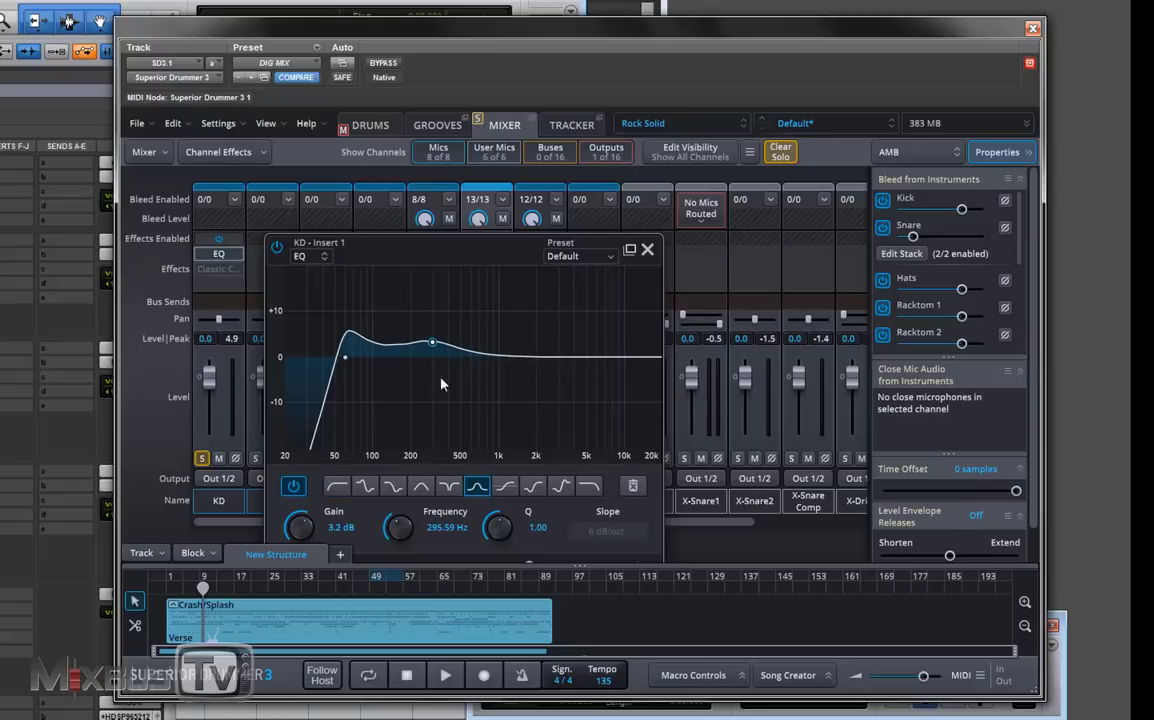
click(447, 678)
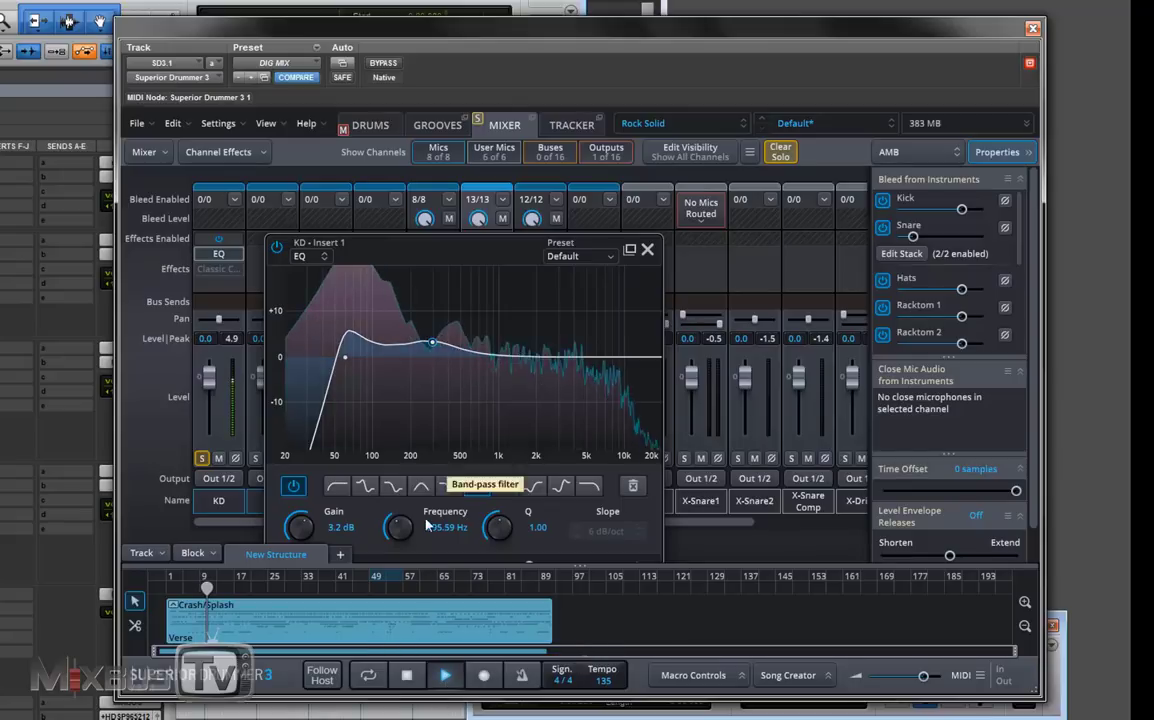
drag(432, 342, 448, 373)
key(space)
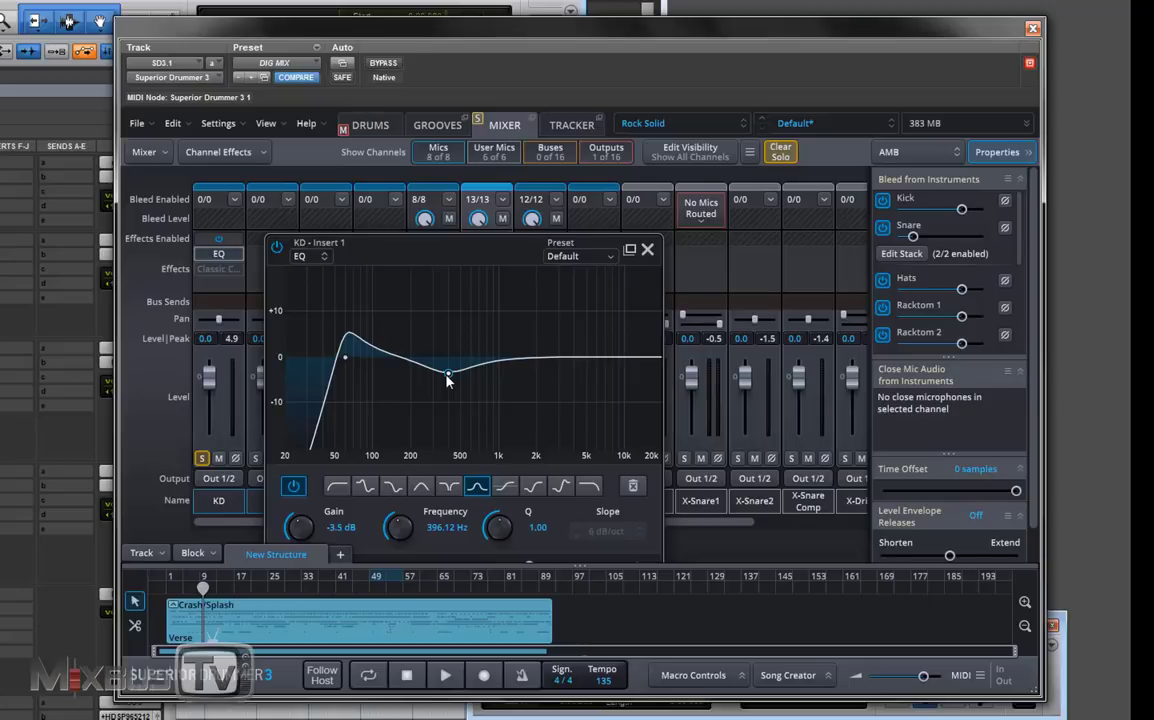
drag(448, 374, 455, 302)
click(457, 679)
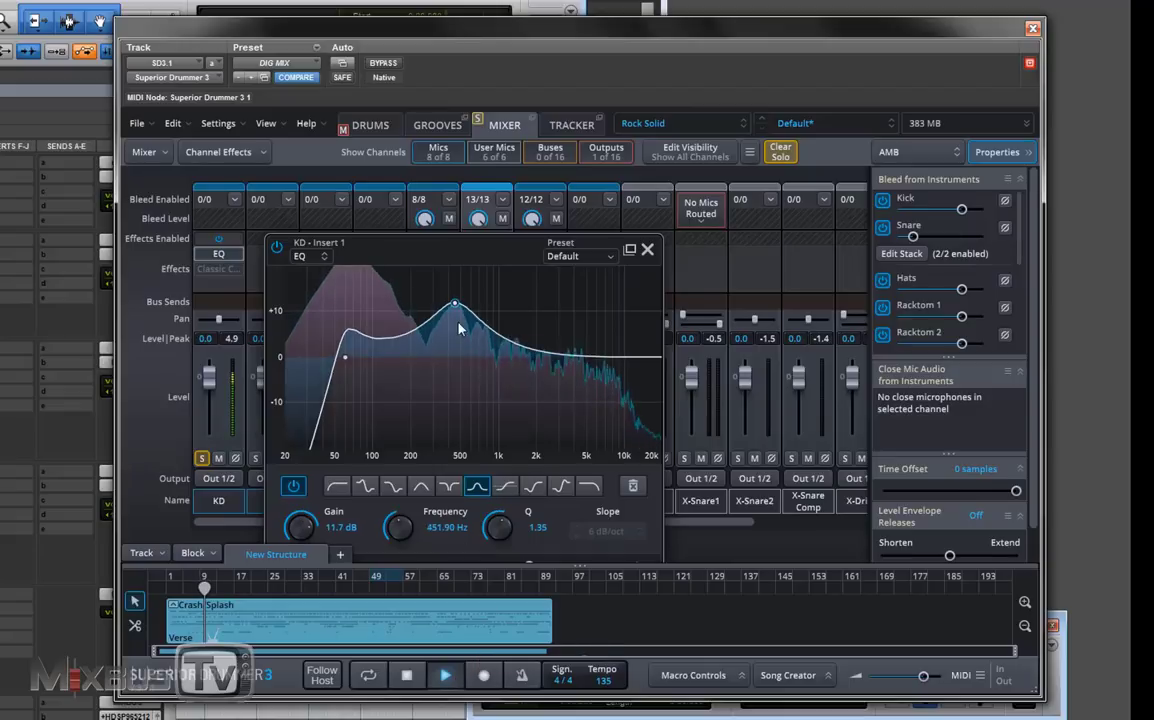
drag(456, 311, 457, 386)
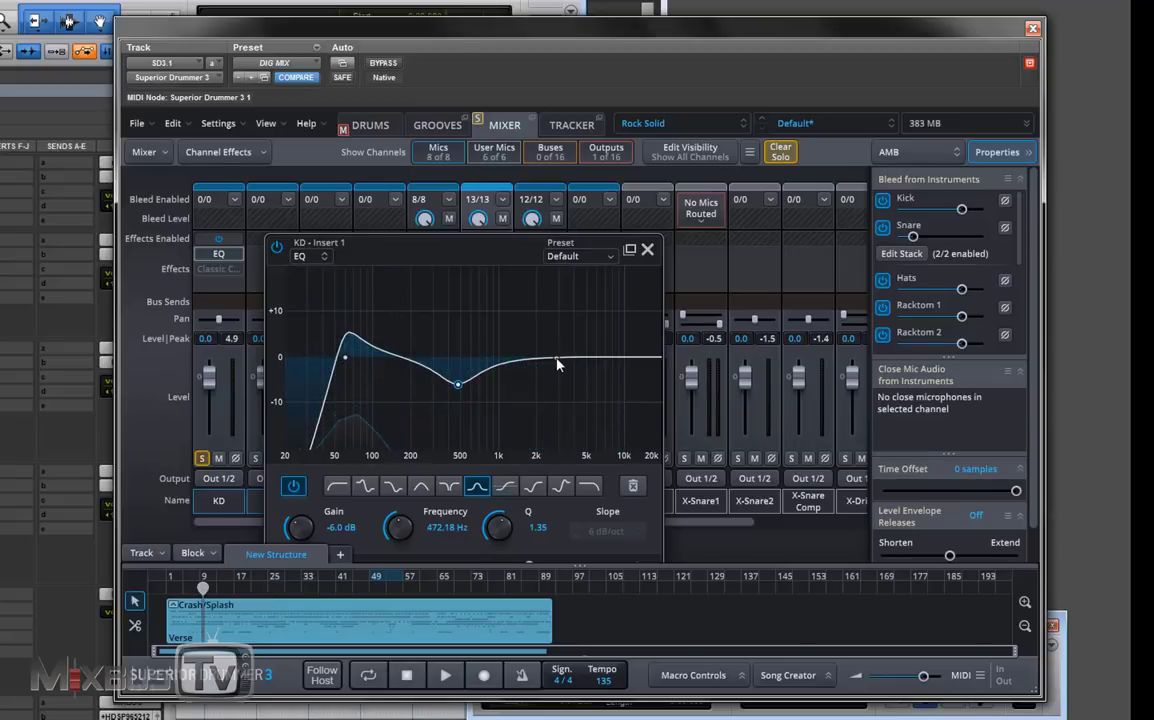
Step: Add a high bell boost, sweeping it between 2.8 and 10.7 kHz while listening, settling near 6 kHz
mouse_move(558, 357)
mouse_down()
mouse_move(563, 320)
mouse_move(566, 346)
mouse_up()
scroll(566, 346, down, 3)
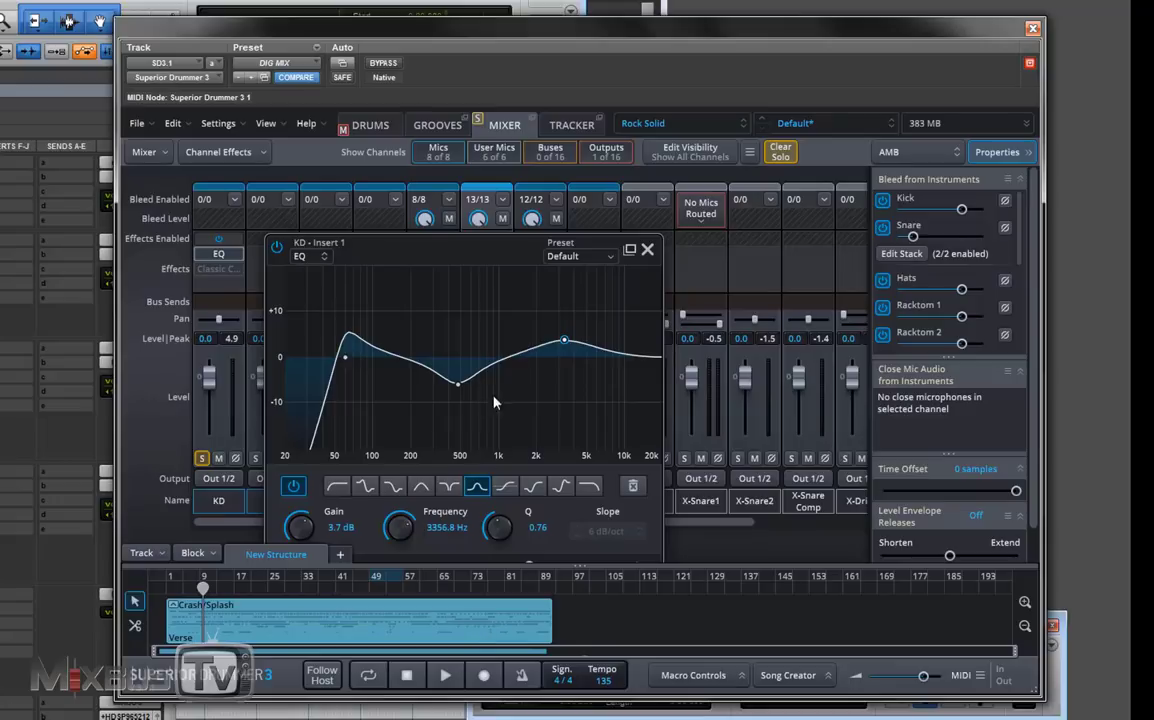
drag(564, 344, 621, 346)
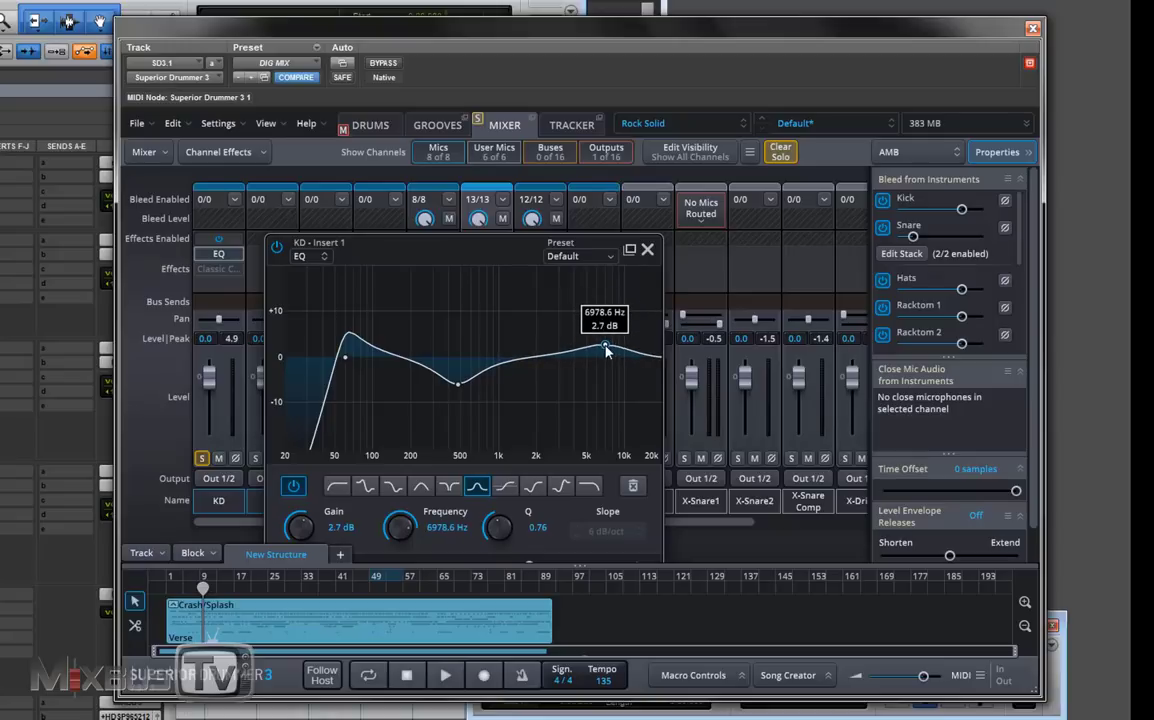
drag(605, 348, 617, 333)
click(445, 675)
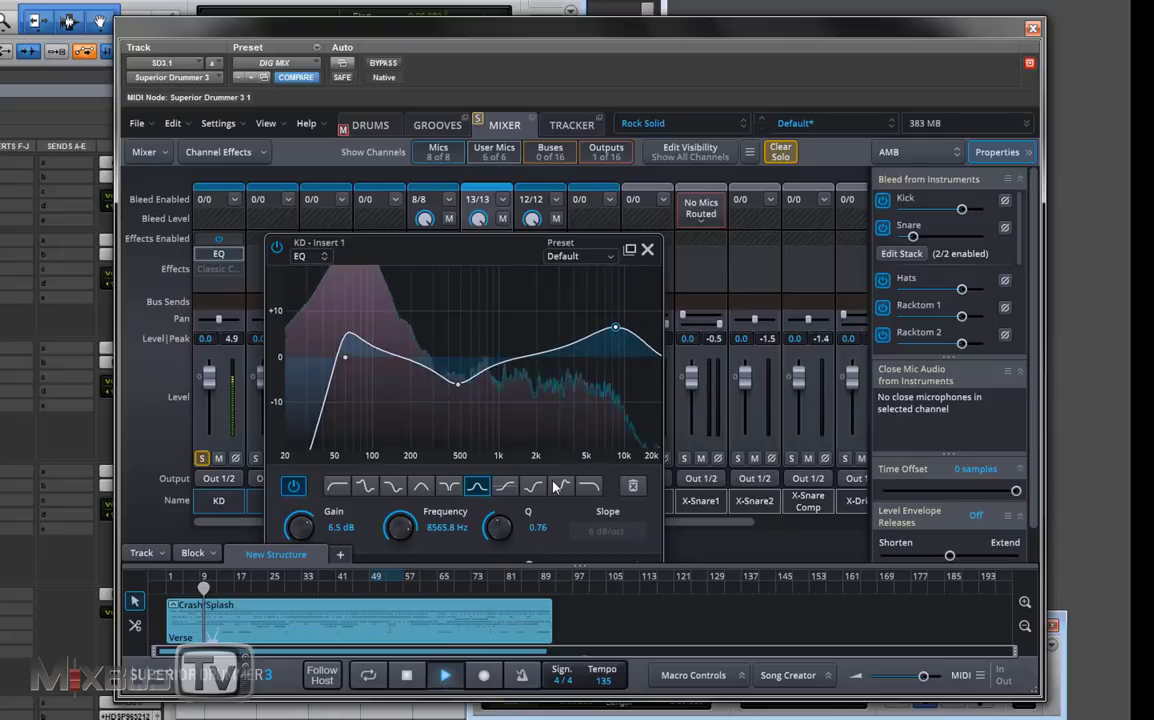
drag(616, 328, 575, 320)
key(space)
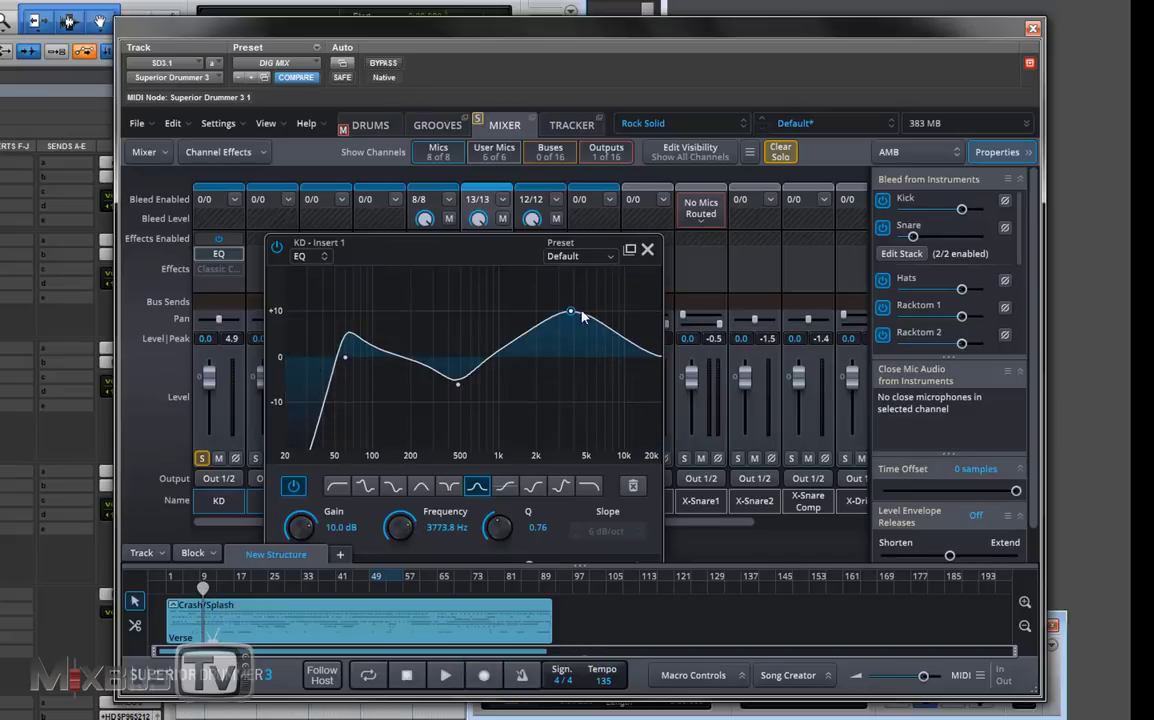
click(445, 675)
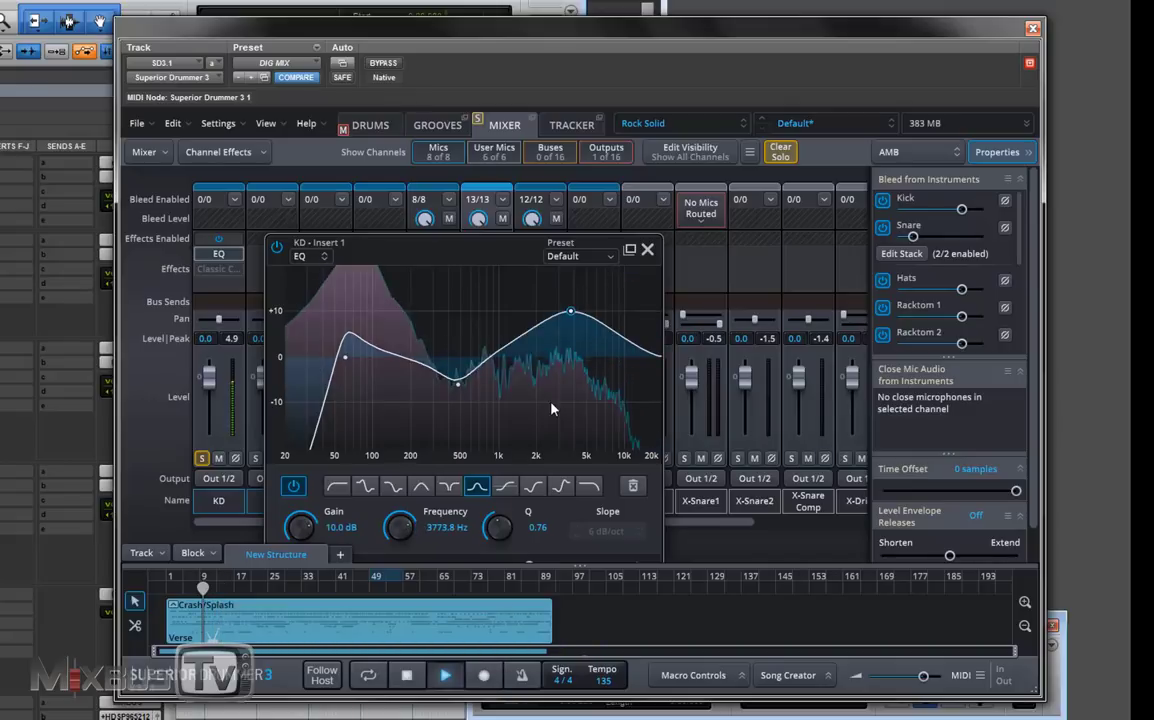
drag(571, 312, 599, 338)
key(space)
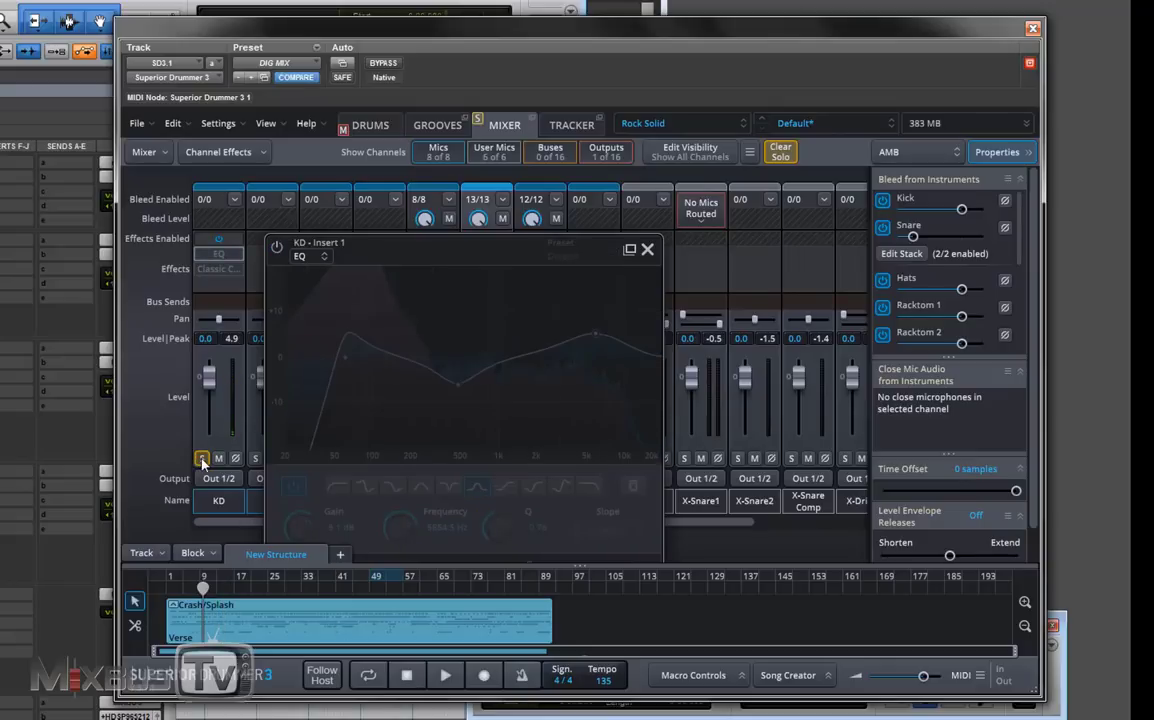
Step: Compare the kick EQ on and off during playback, leaving it active with the 5854.5 Hz, +5.1 dB bell
click(445, 675)
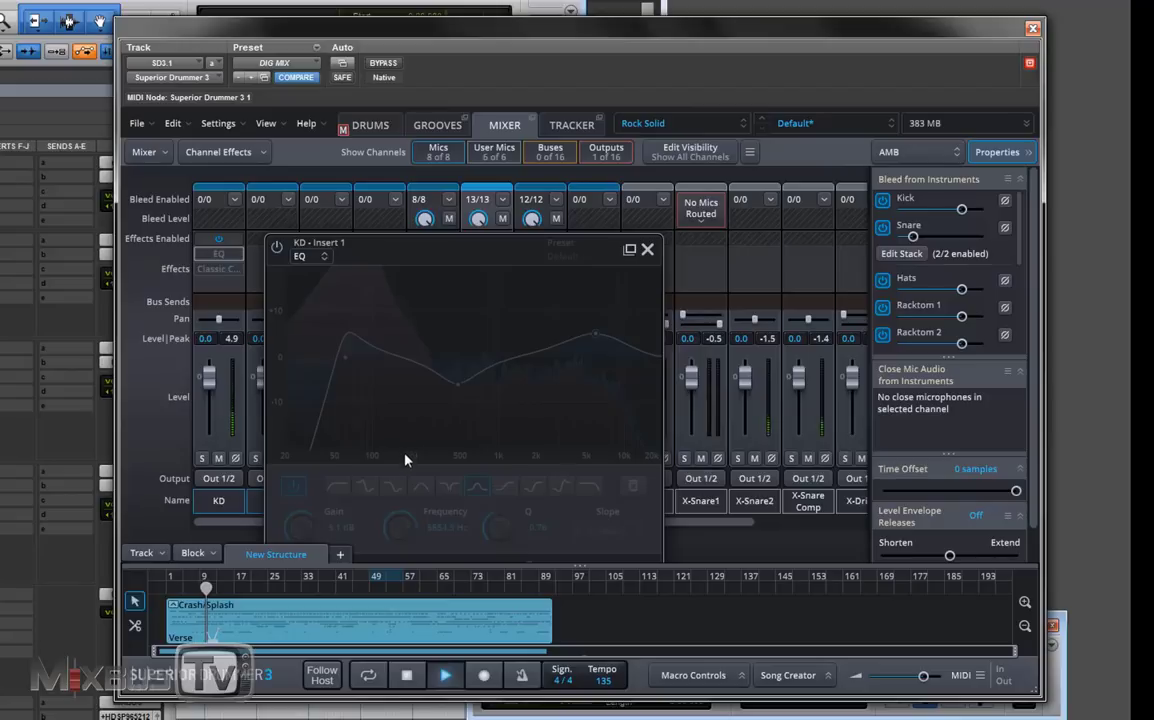
click(277, 248)
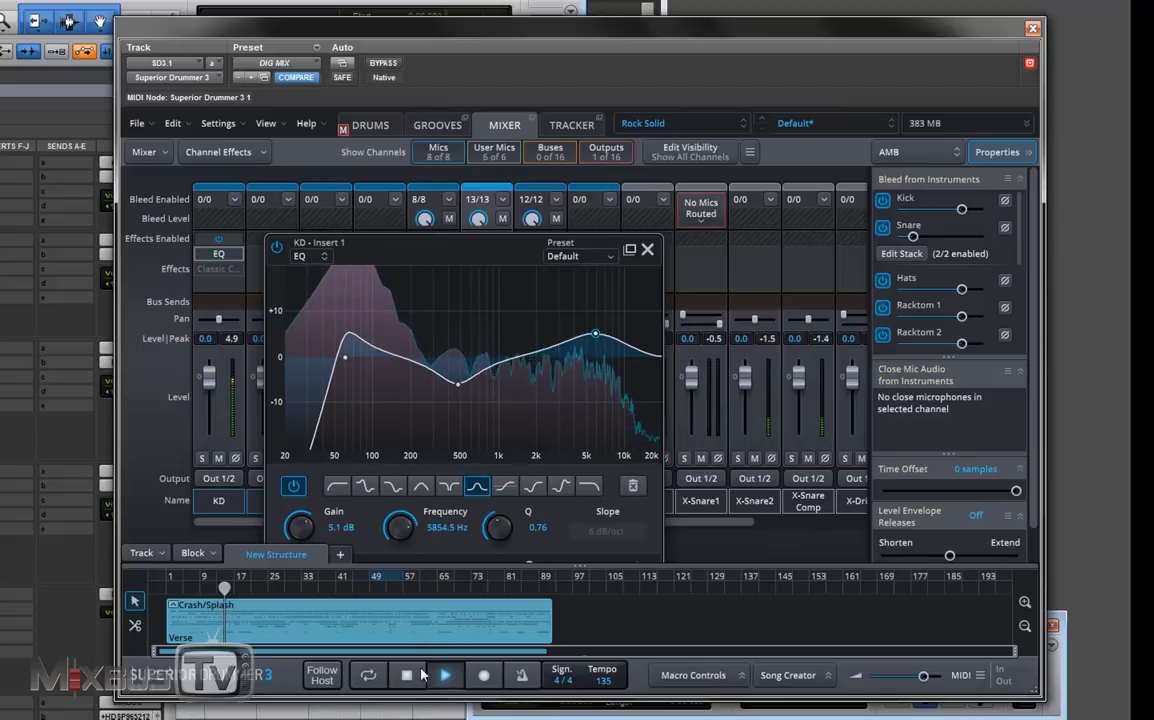
click(277, 248)
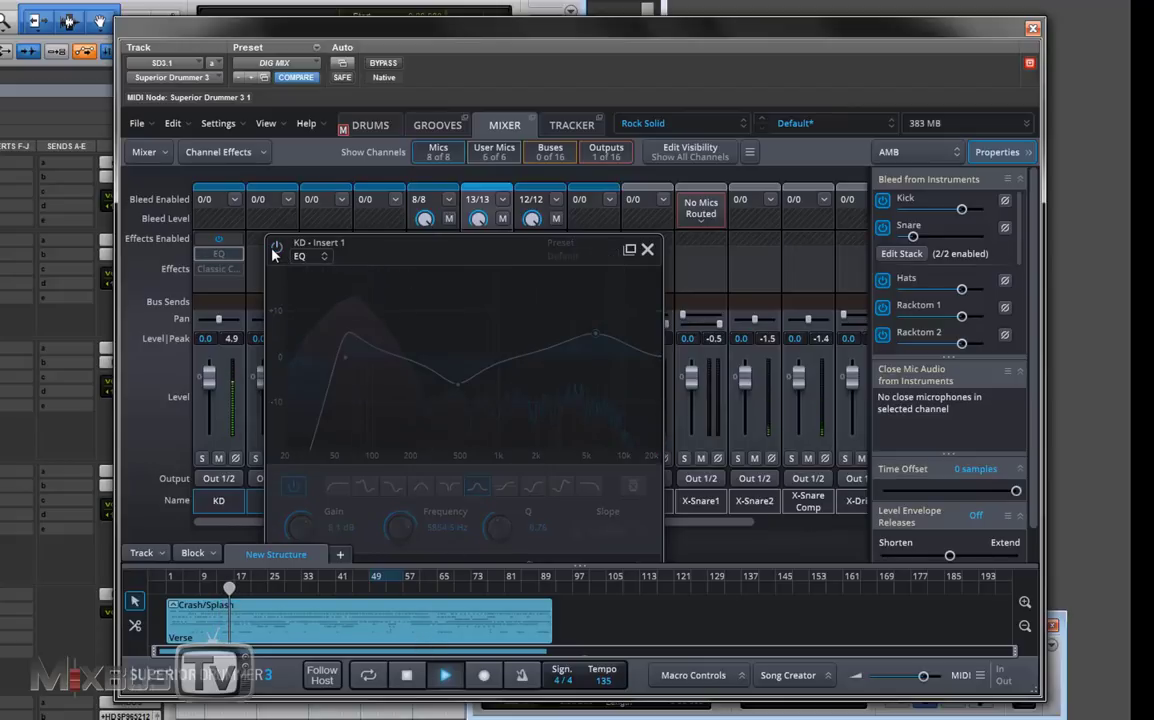
click(277, 248)
key(space)
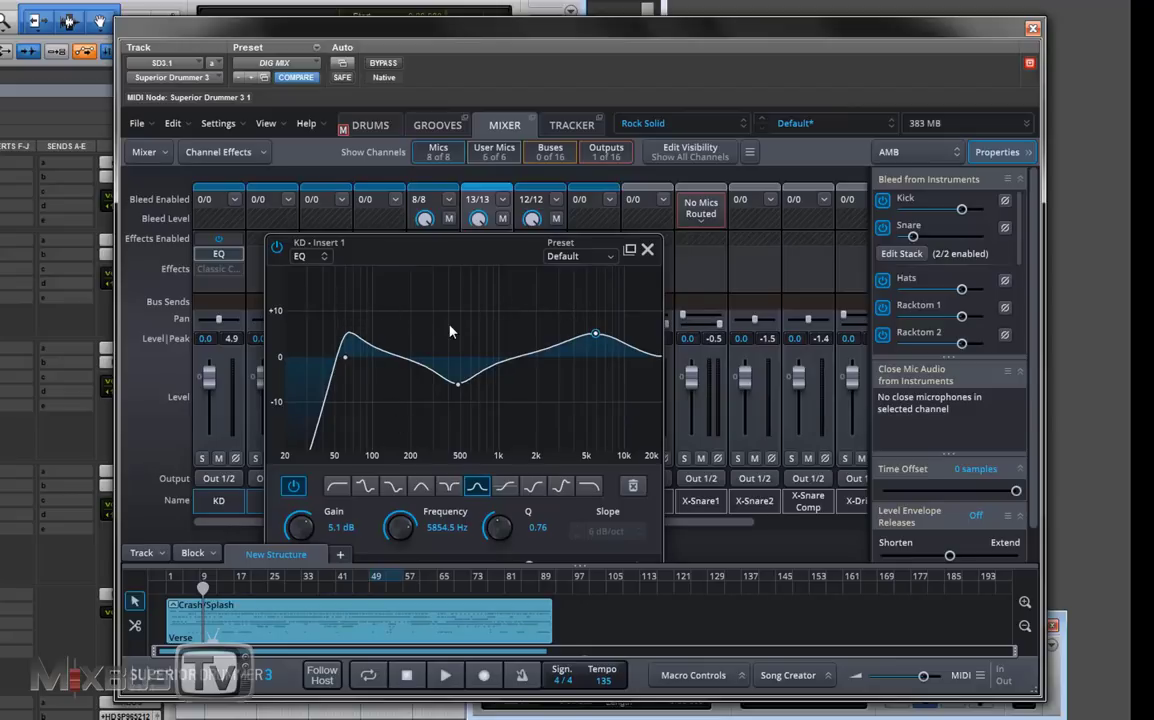
Step: During playback, select the 60 Hz low-cut band and raise its Q to 2.34
click(445, 675)
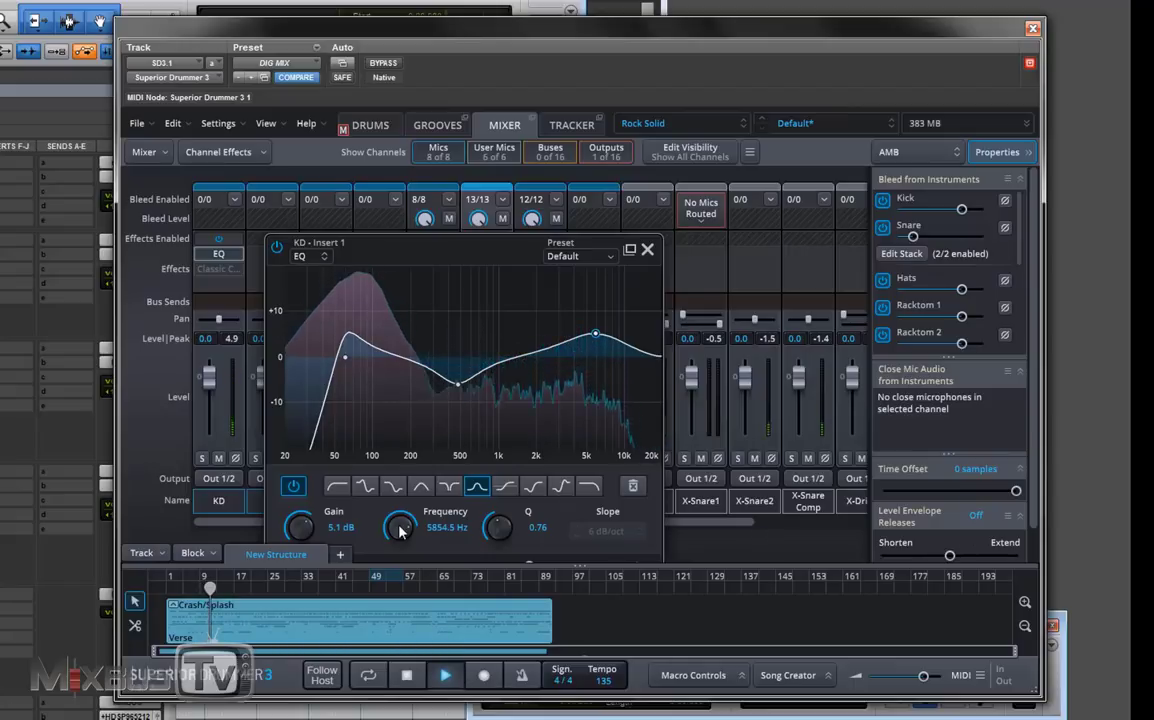
scroll(297, 528, down, 3)
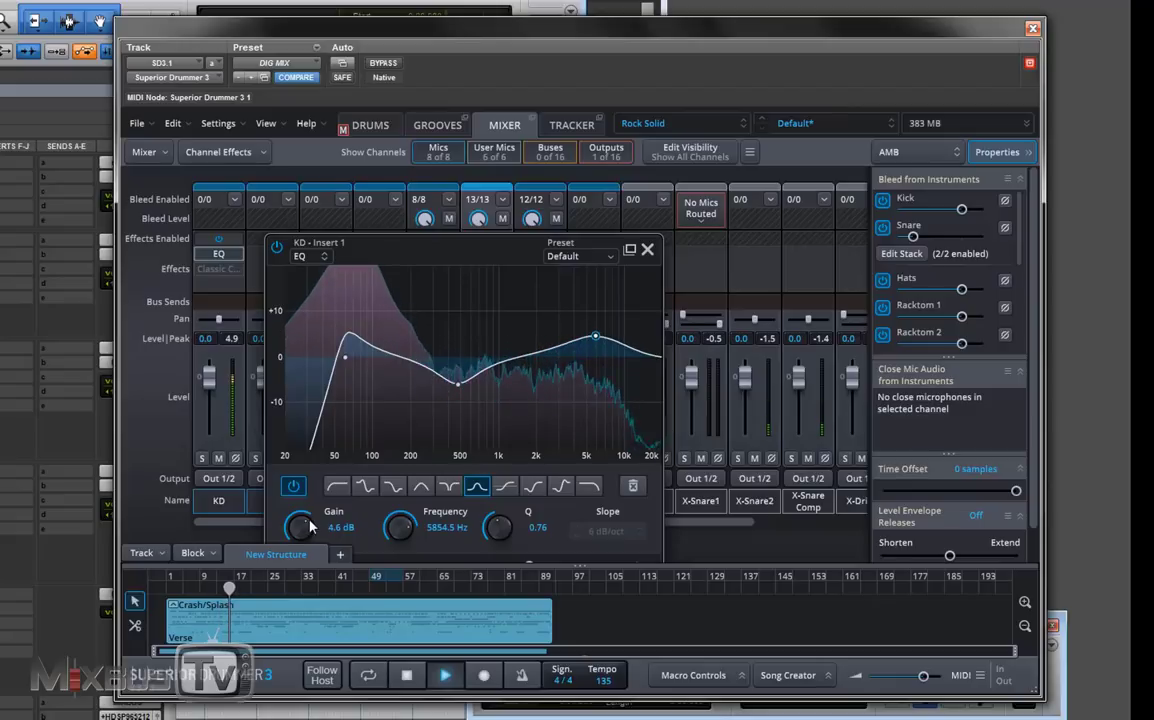
scroll(310, 527, up, 3)
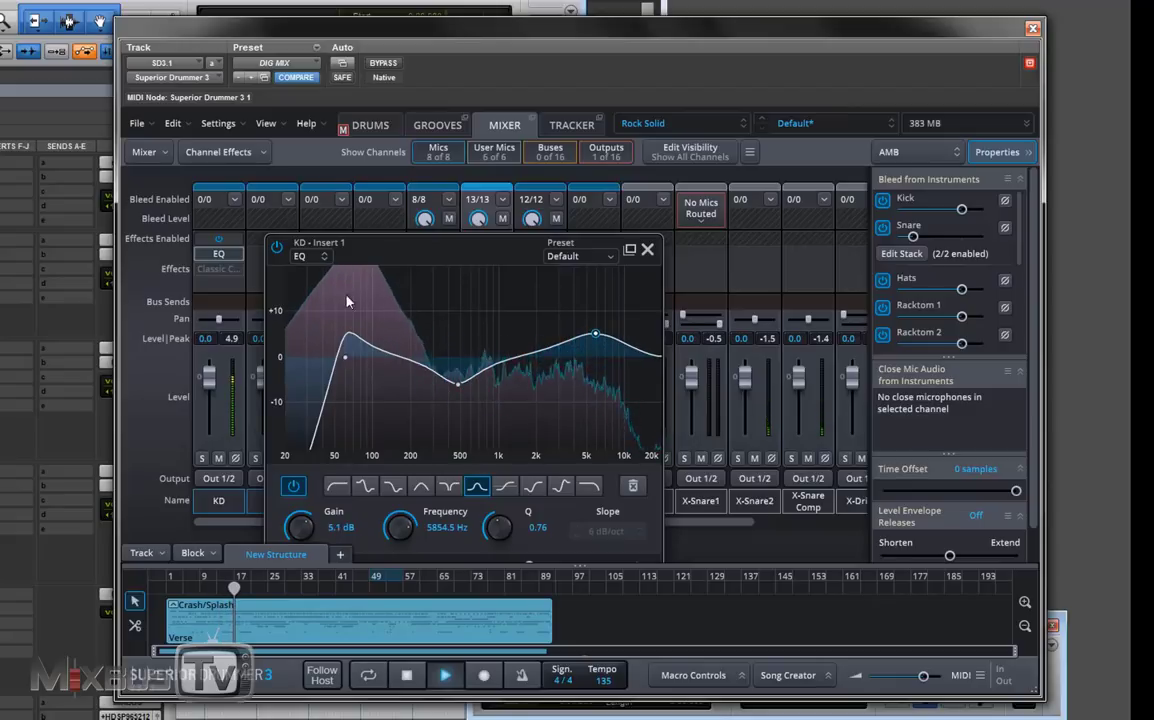
click(344, 357)
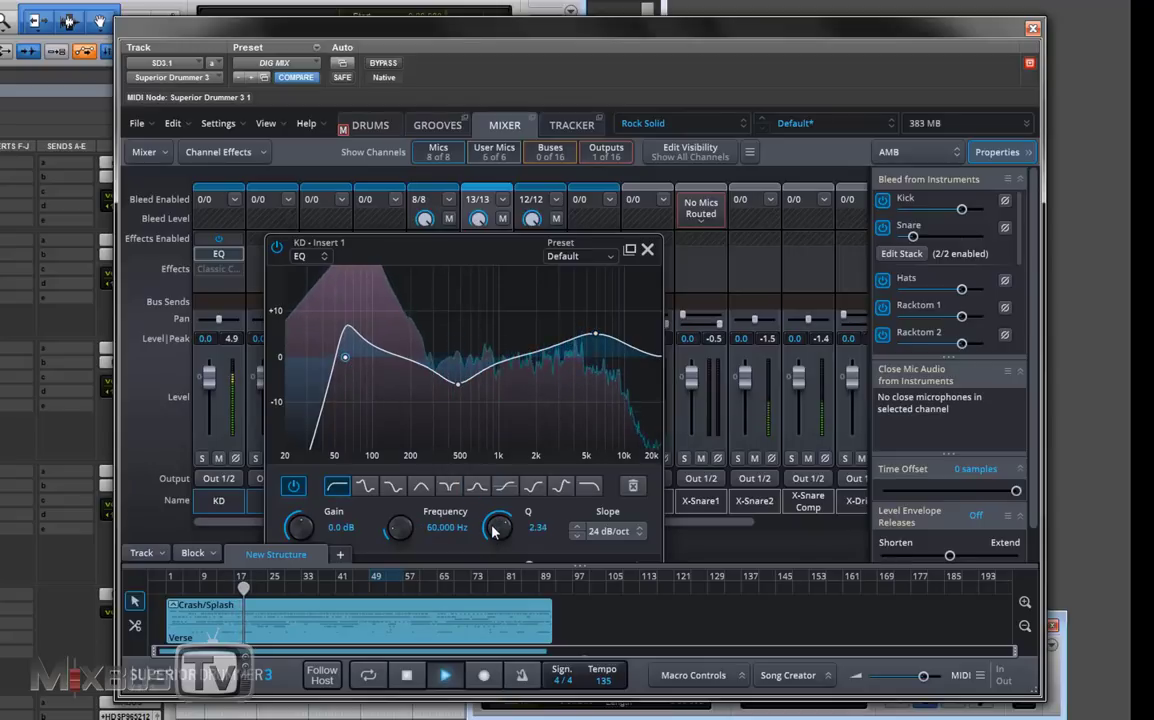
scroll(491, 540, up, 3)
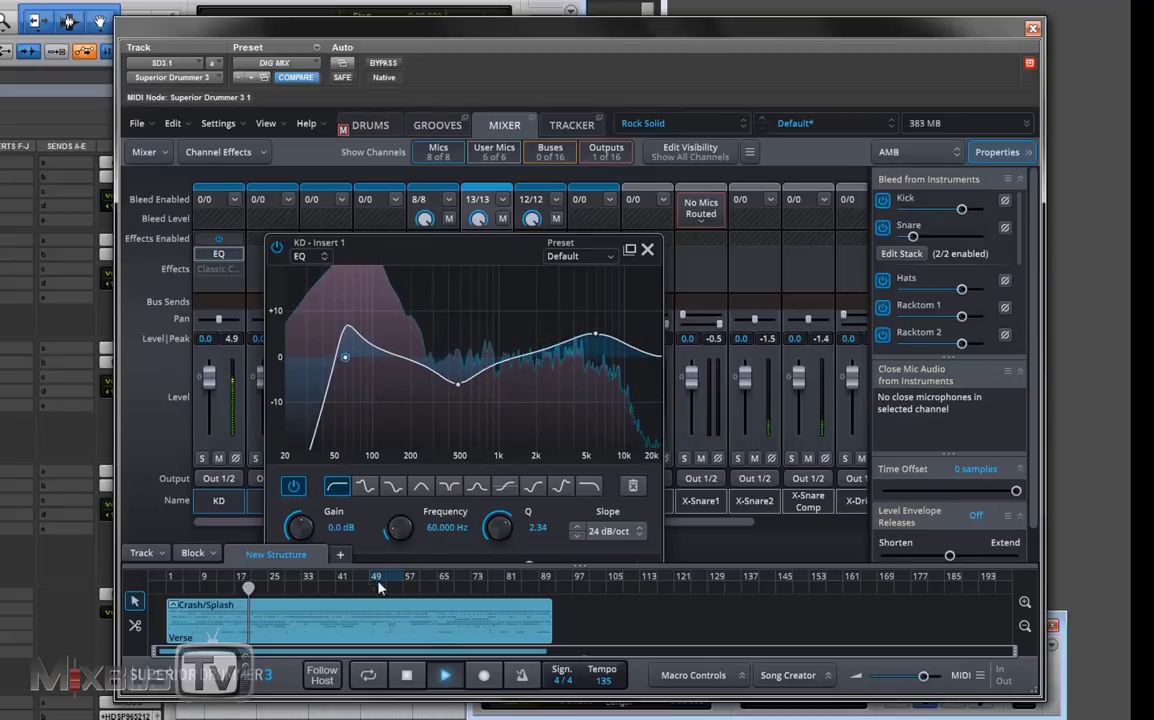
Step: Stop playback, close the EQ, open KD's Classic Compressor insert and solo KD
click(419, 678)
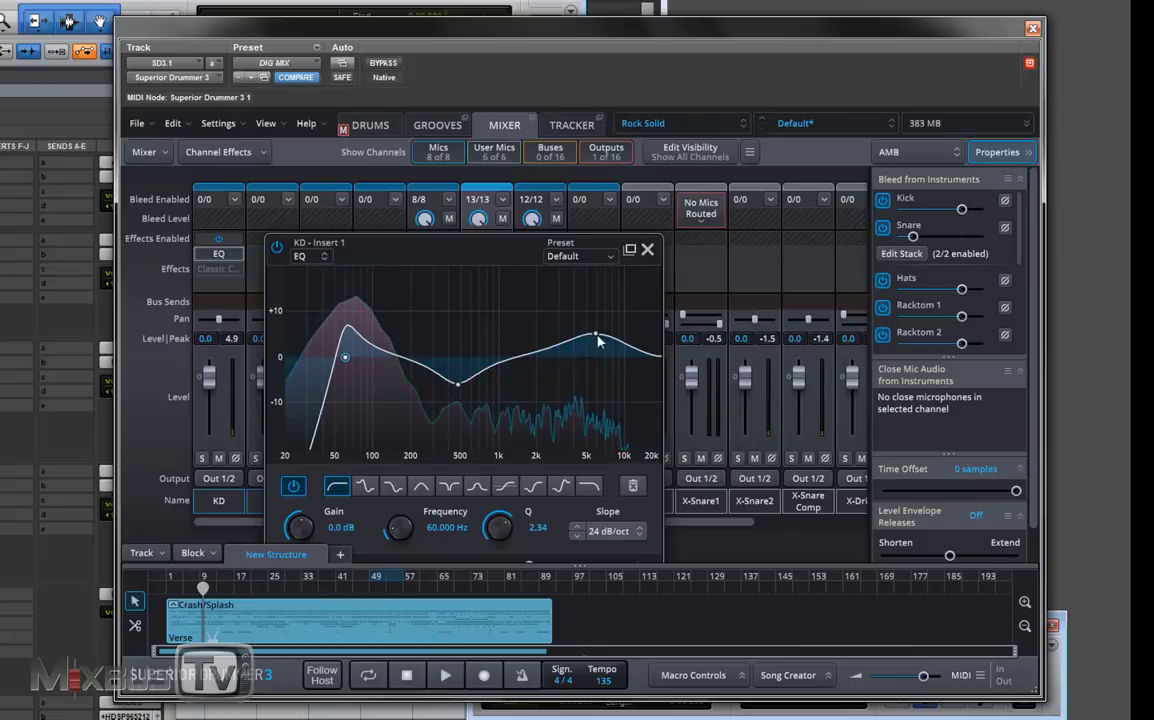
click(259, 268)
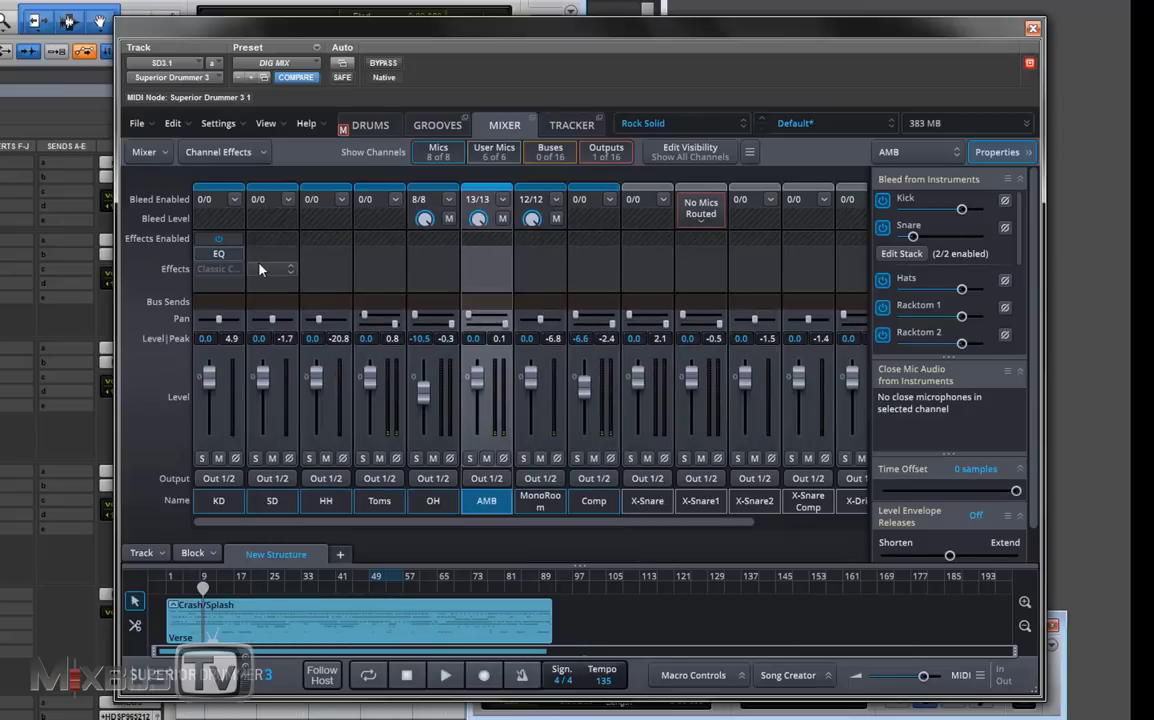
click(226, 270)
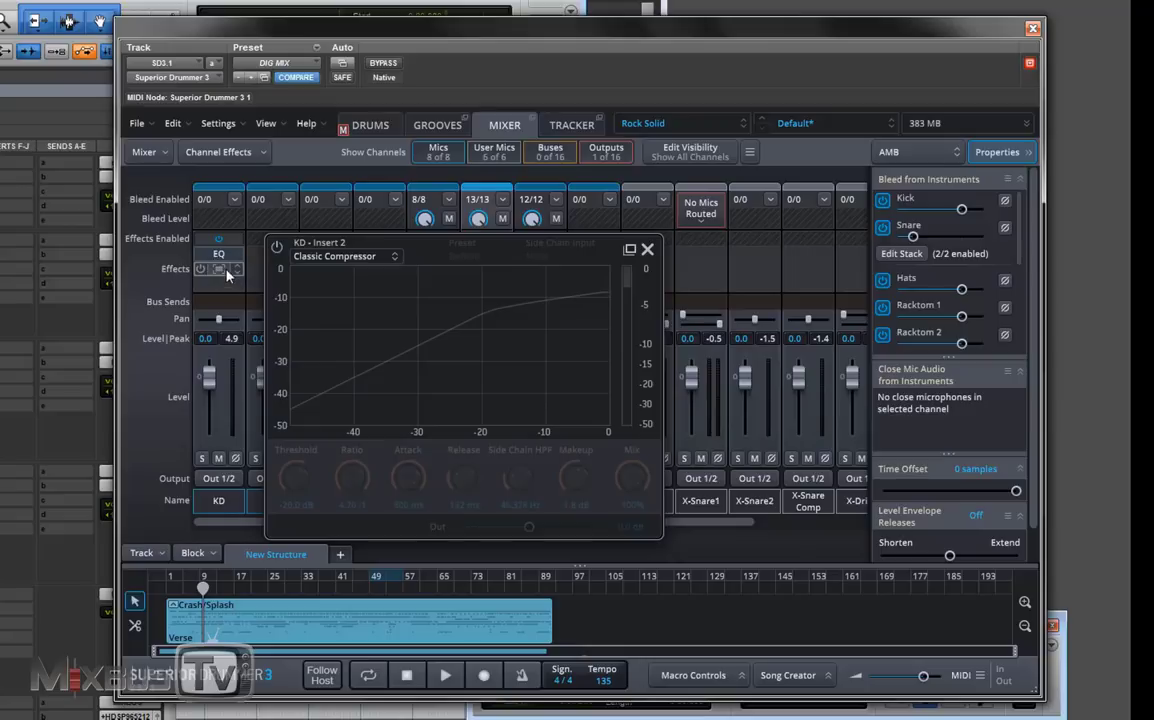
click(201, 458)
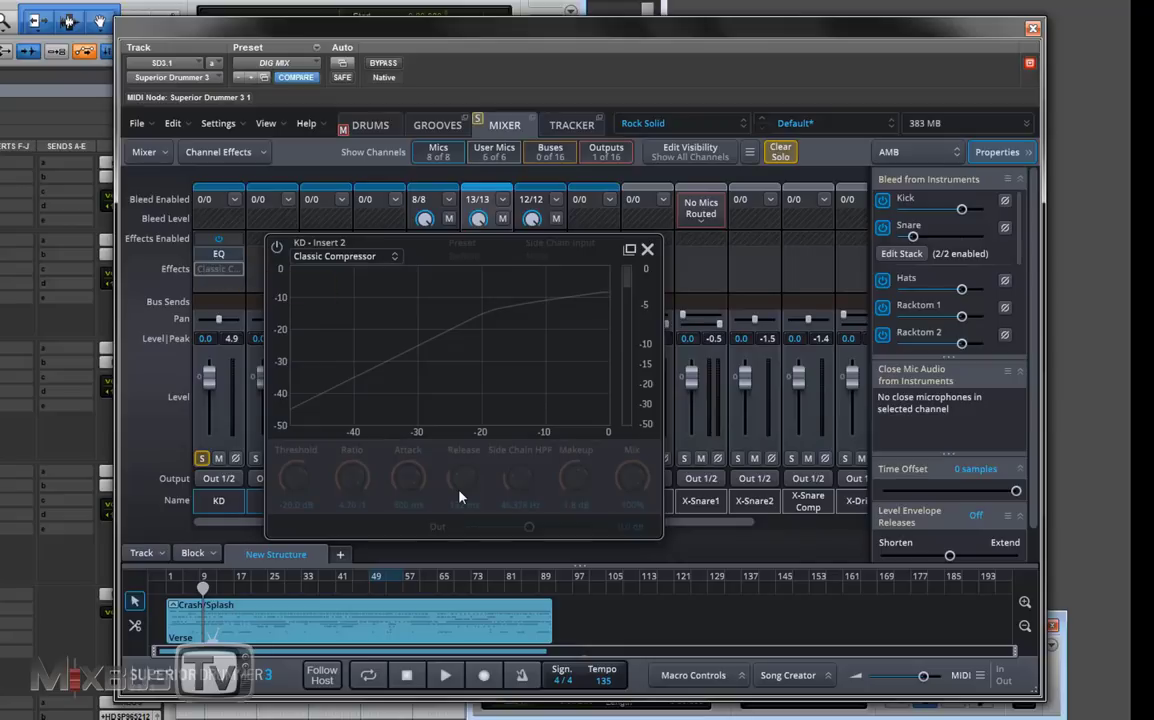
Step: Switch the kick compressor on at -20 dB, 4.70:1, comparing it bypassed during playback
click(444, 675)
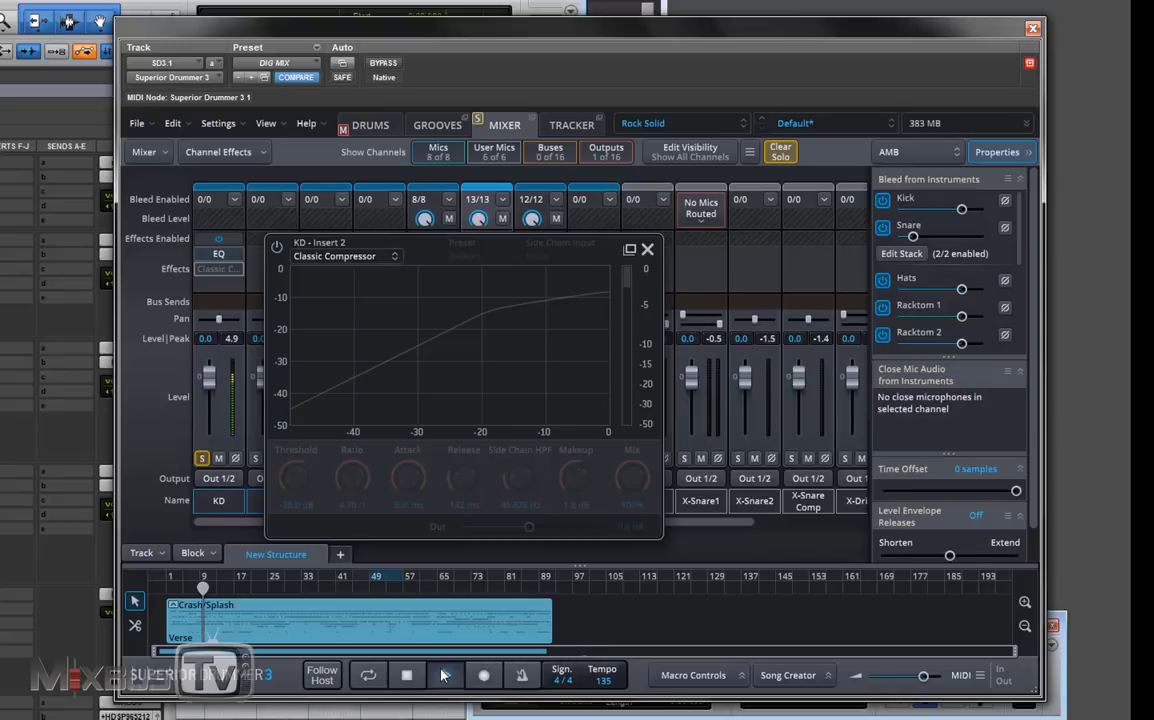
click(277, 247)
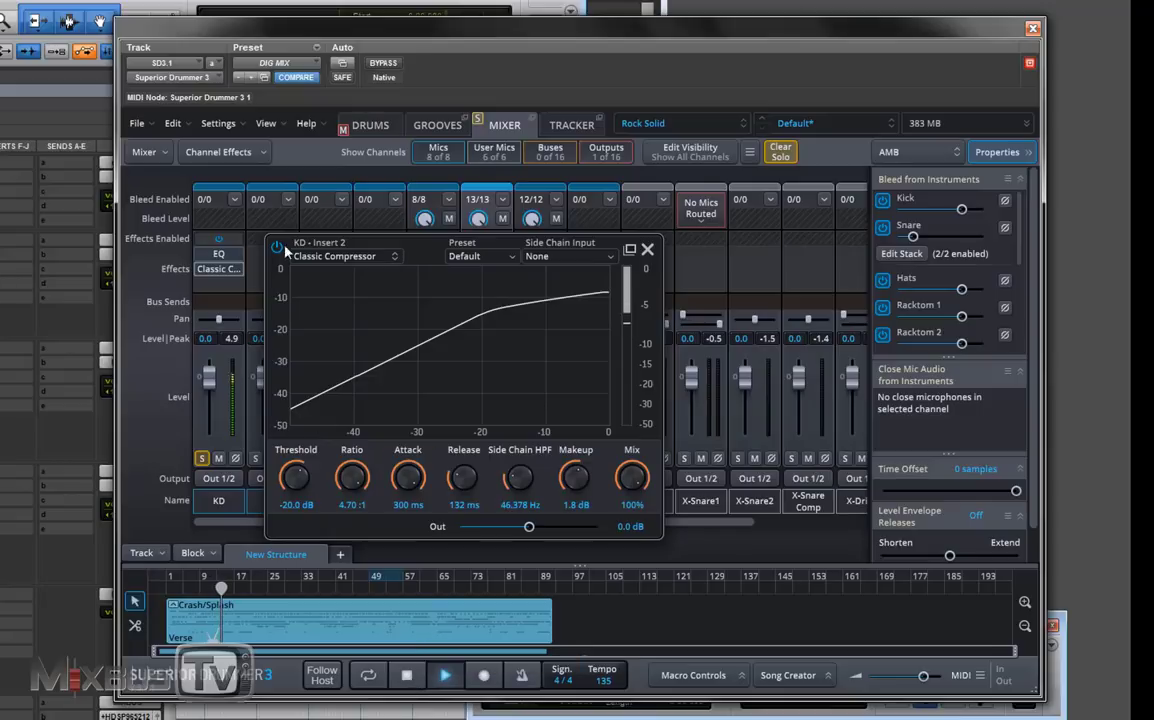
click(278, 248)
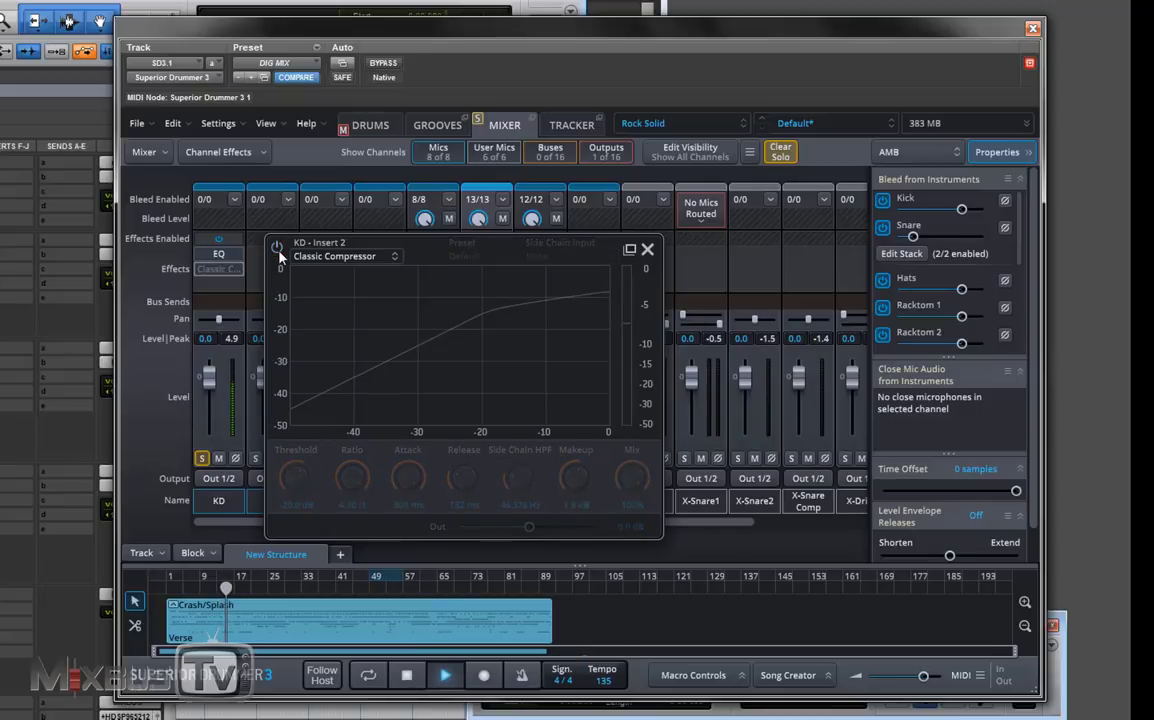
click(277, 247)
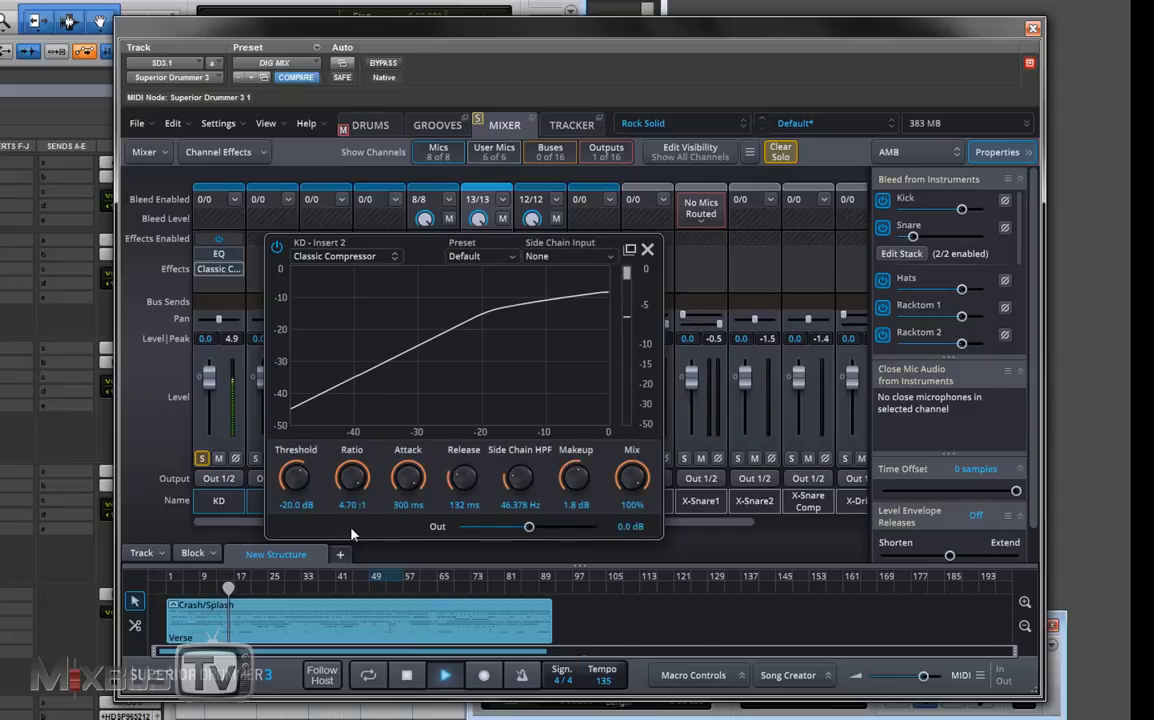
click(407, 680)
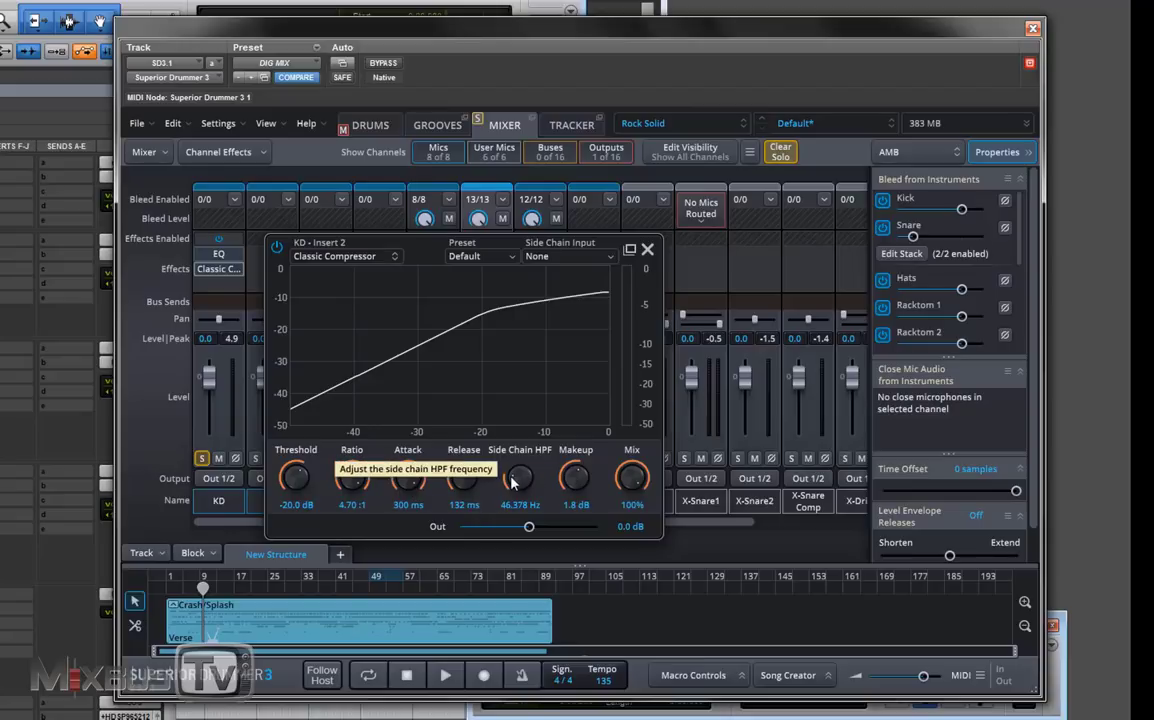
Step: Reopen the kick EQ editor briefly, reposition its window, then close it
click(221, 256)
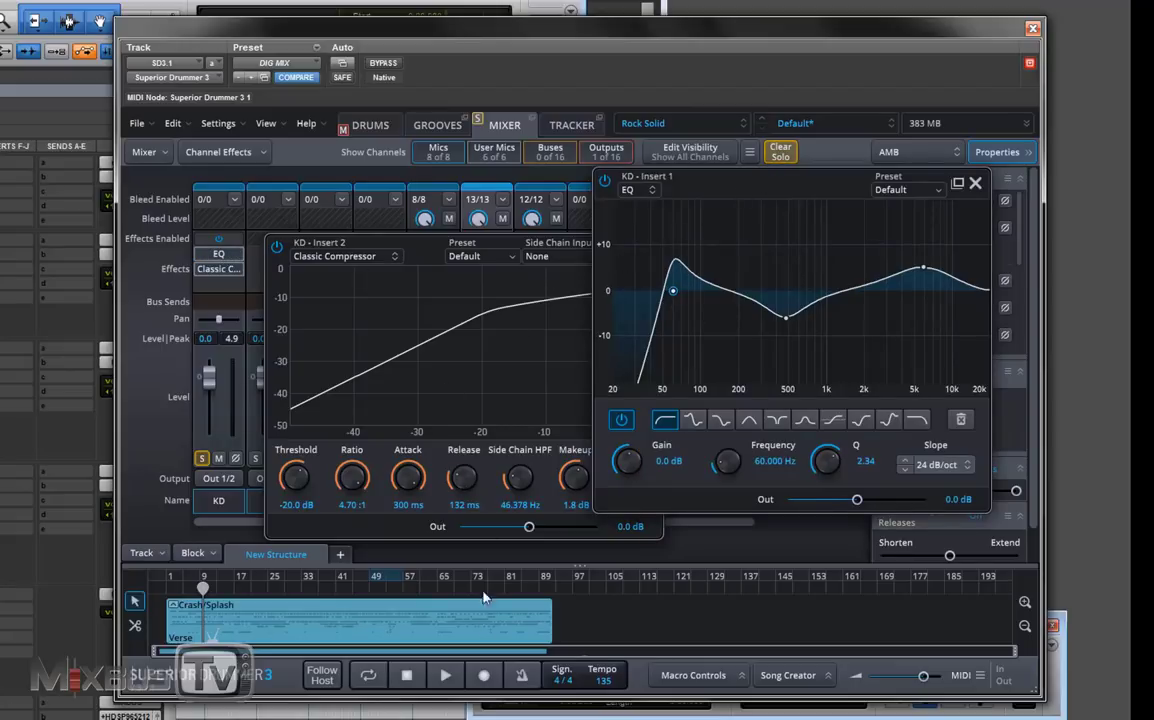
click(447, 676)
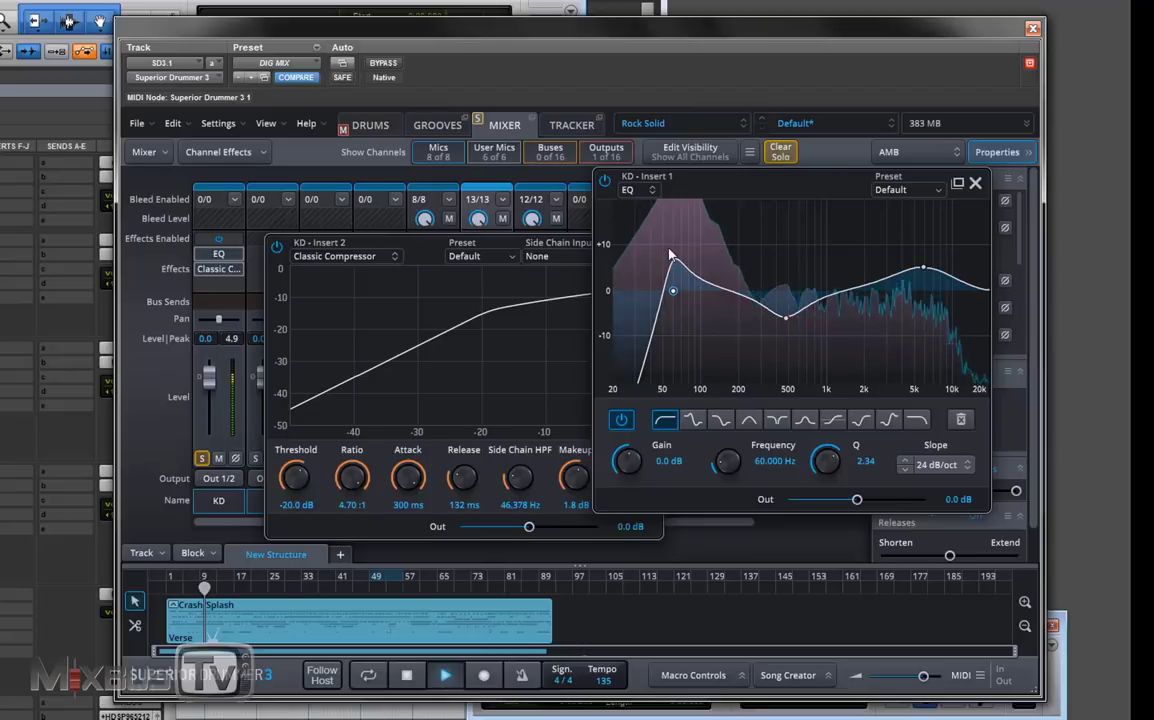
click(406, 676)
drag(795, 192, 810, 157)
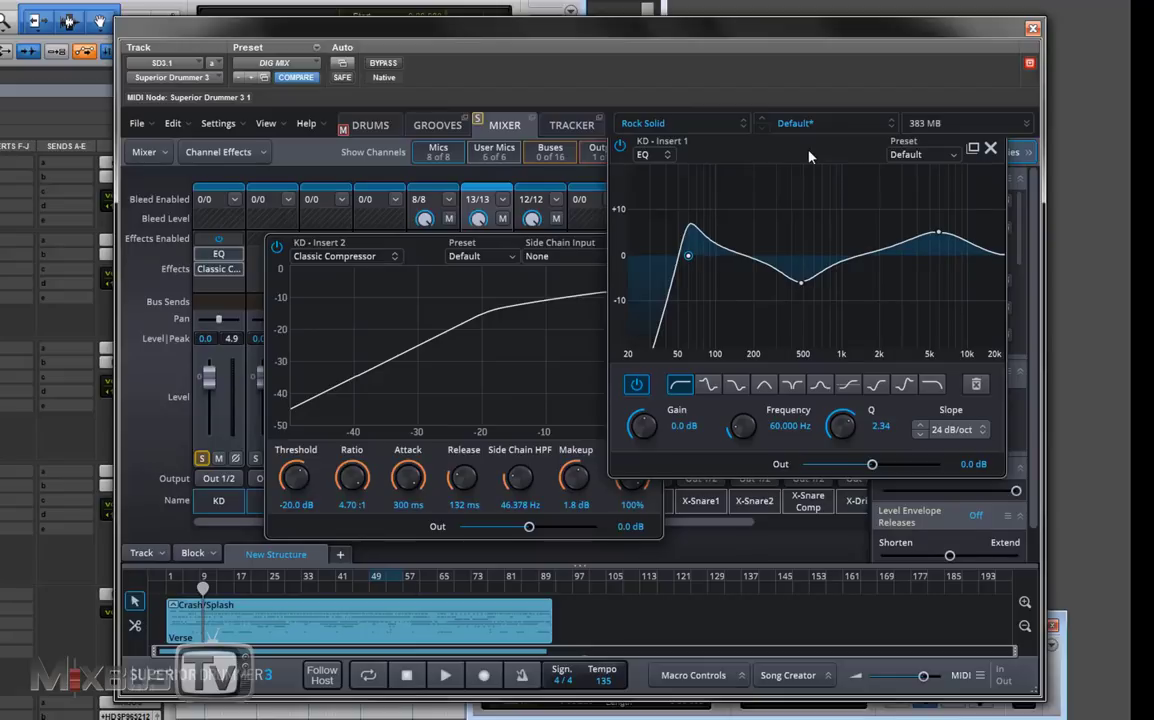
drag(810, 157, 735, 248)
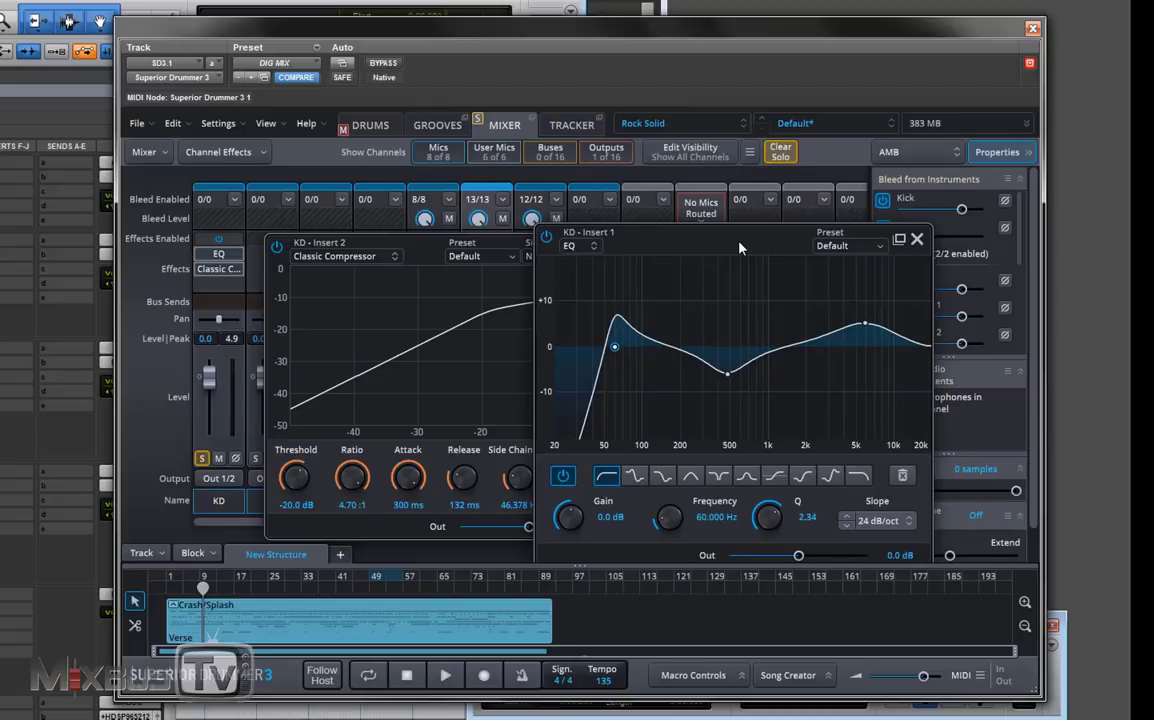
click(917, 238)
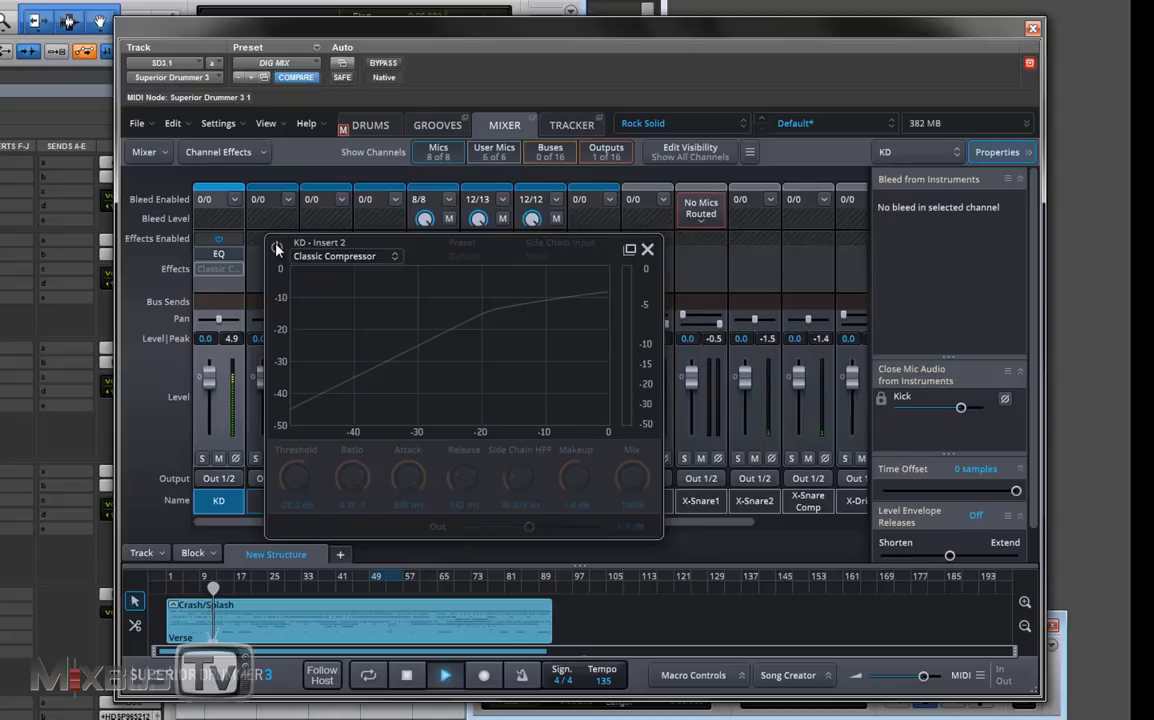
Step: Toggle the kick compressor off and on to compare, leaving it active and playback stopped
click(277, 248)
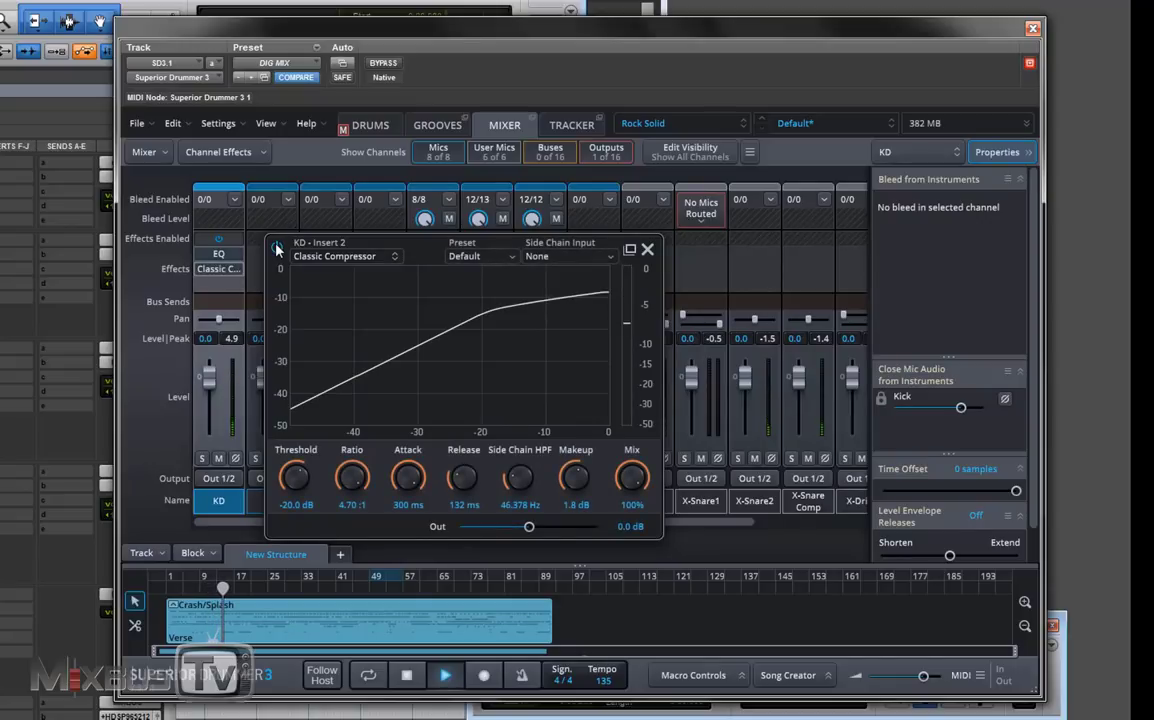
click(277, 248)
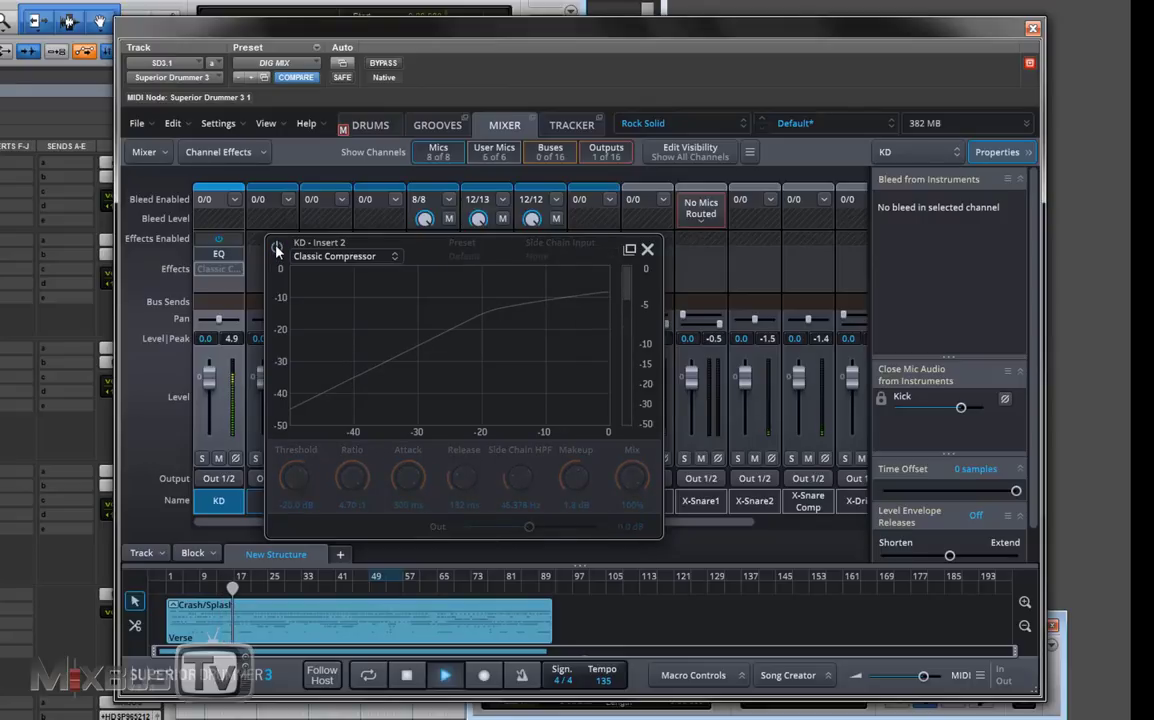
click(277, 248)
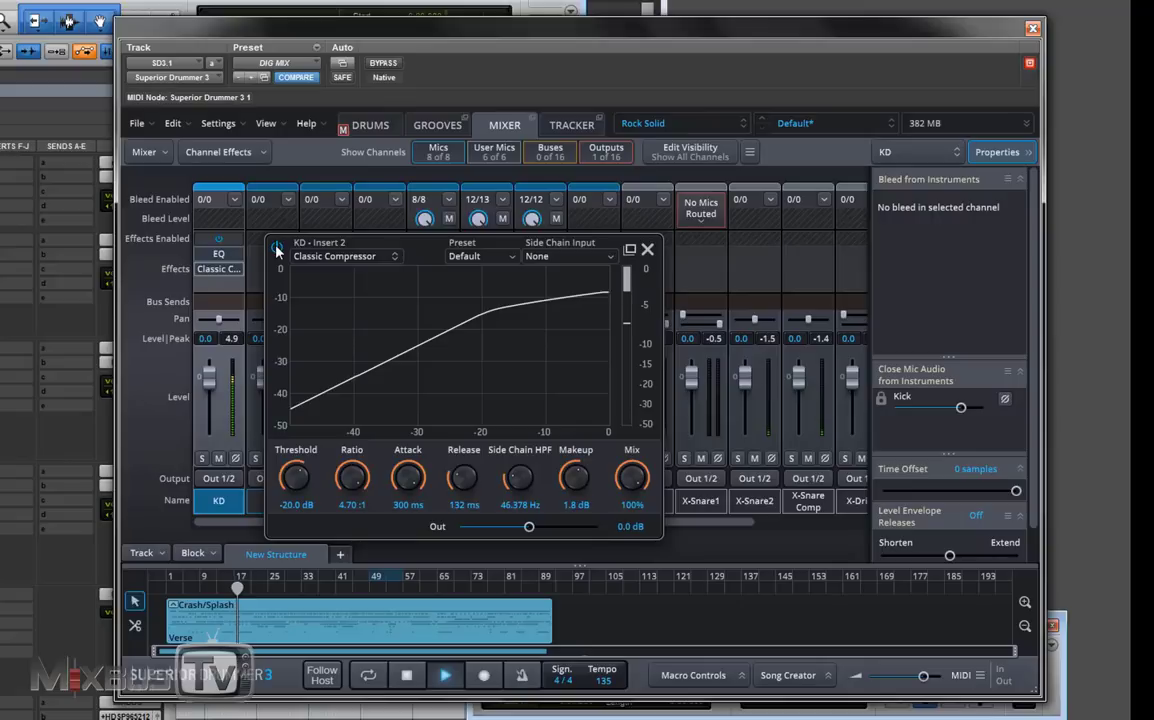
click(410, 676)
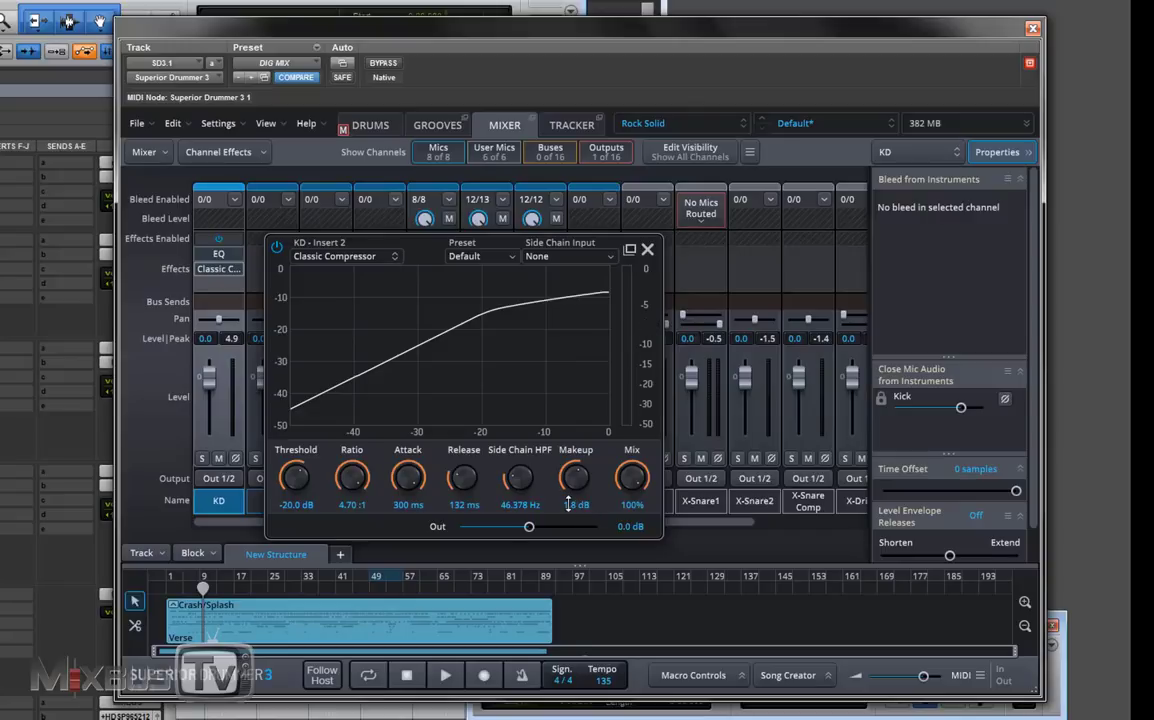
Step: Close the compressor and load a Valve Distortion Box into KD's third insert slot
click(647, 250)
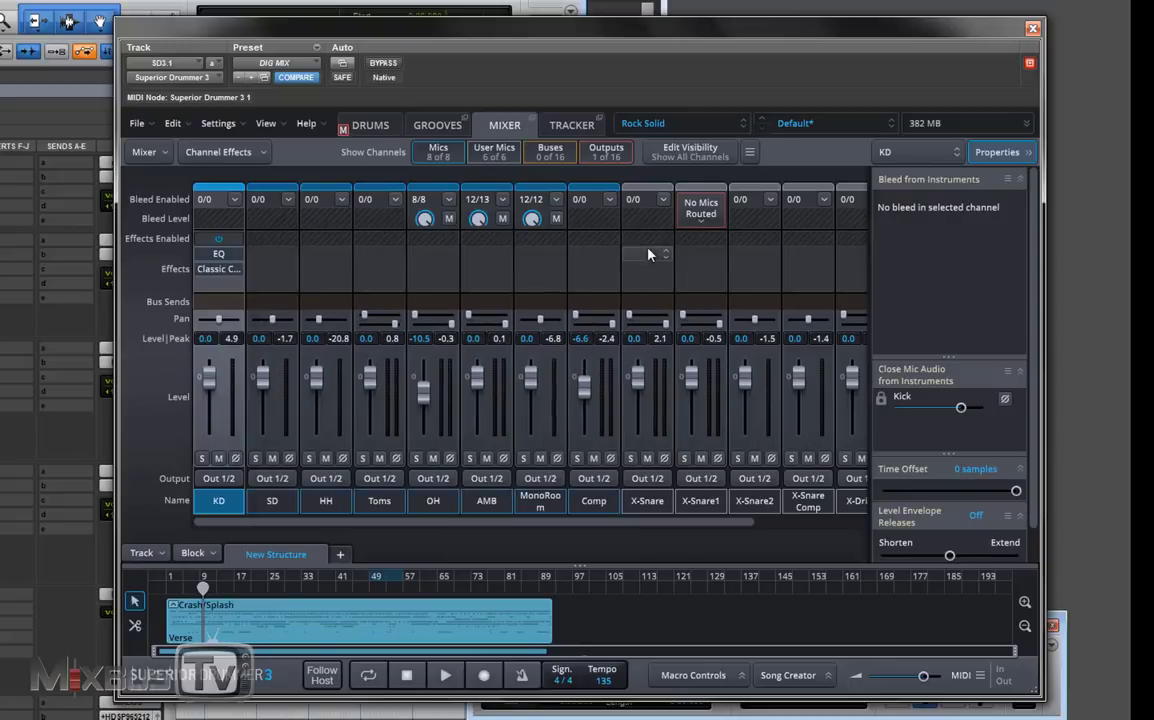
click(217, 288)
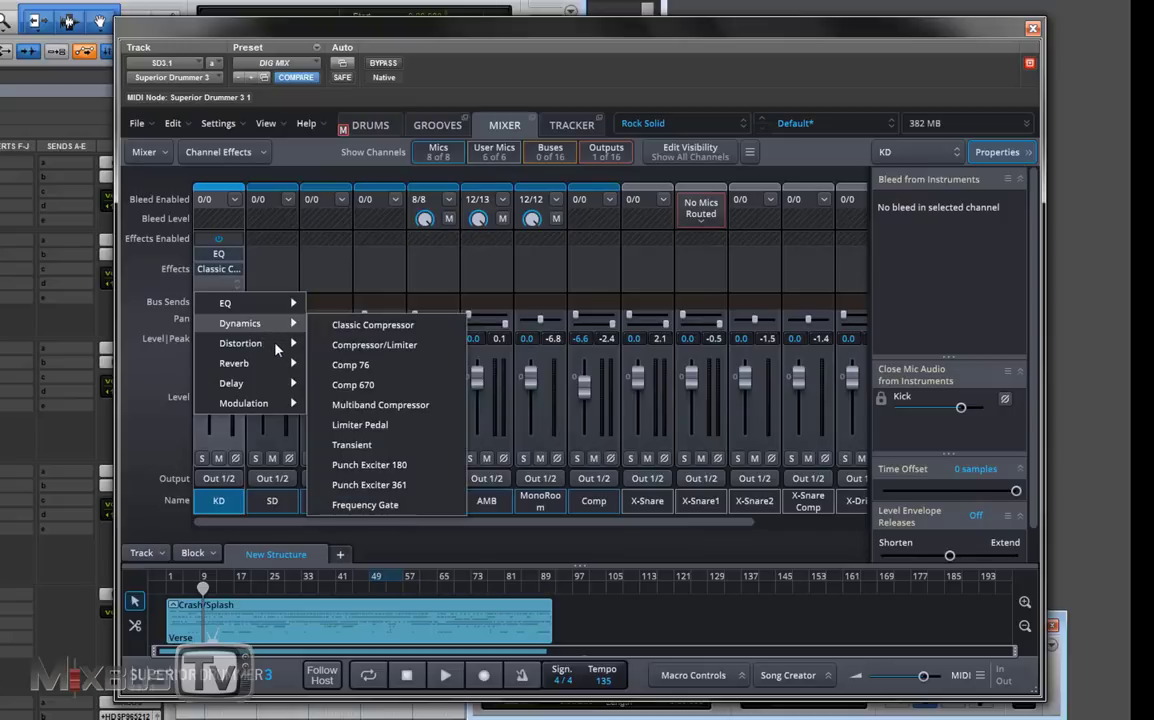
mouse_move(277, 347)
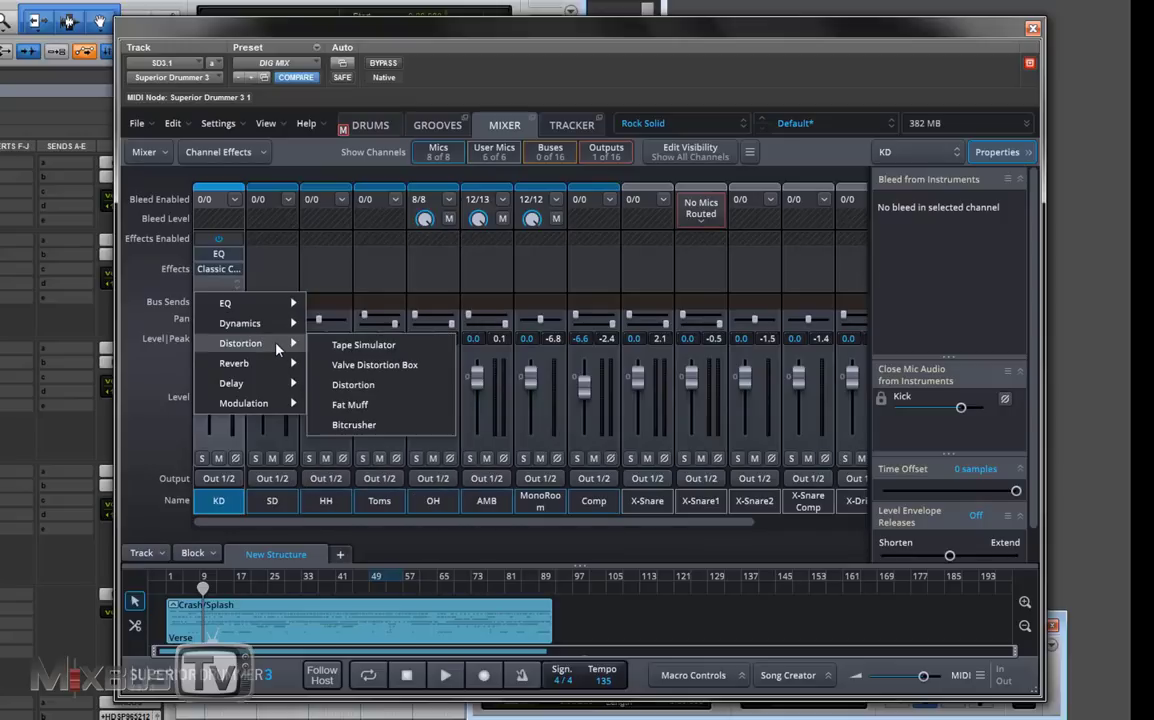
click(345, 345)
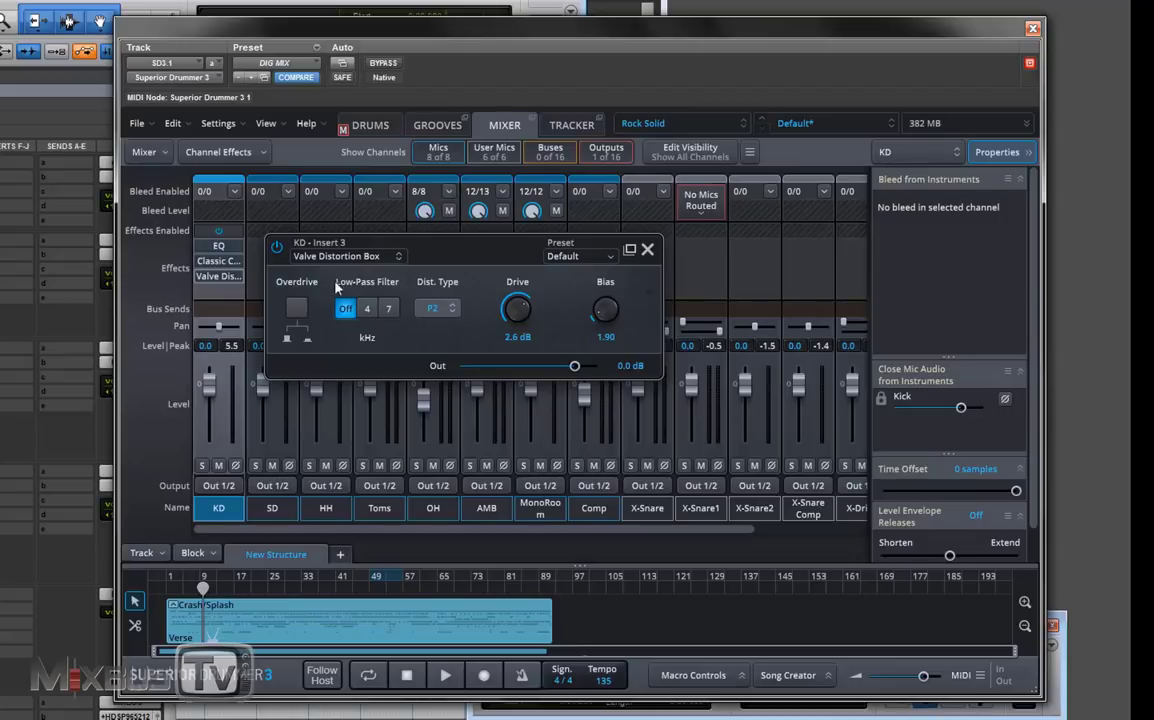
Step: Audition the KD valve distortion, trying HD1, P2 and MD3 before settling on type P1
key(space)
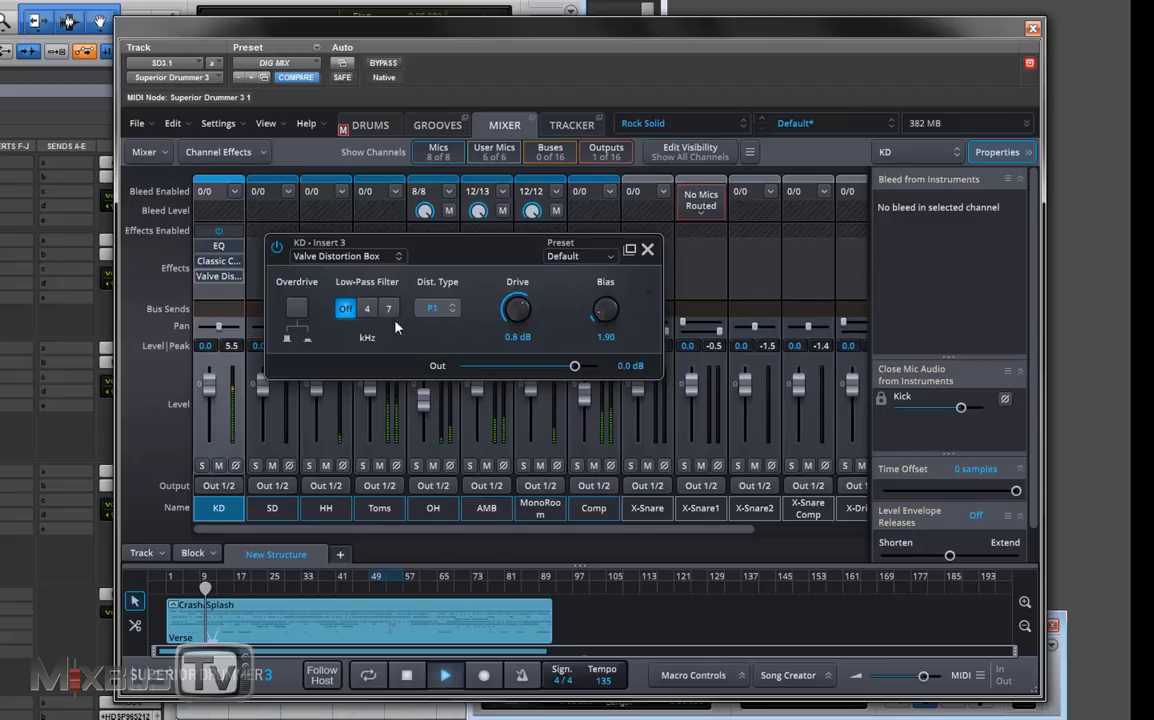
click(278, 246)
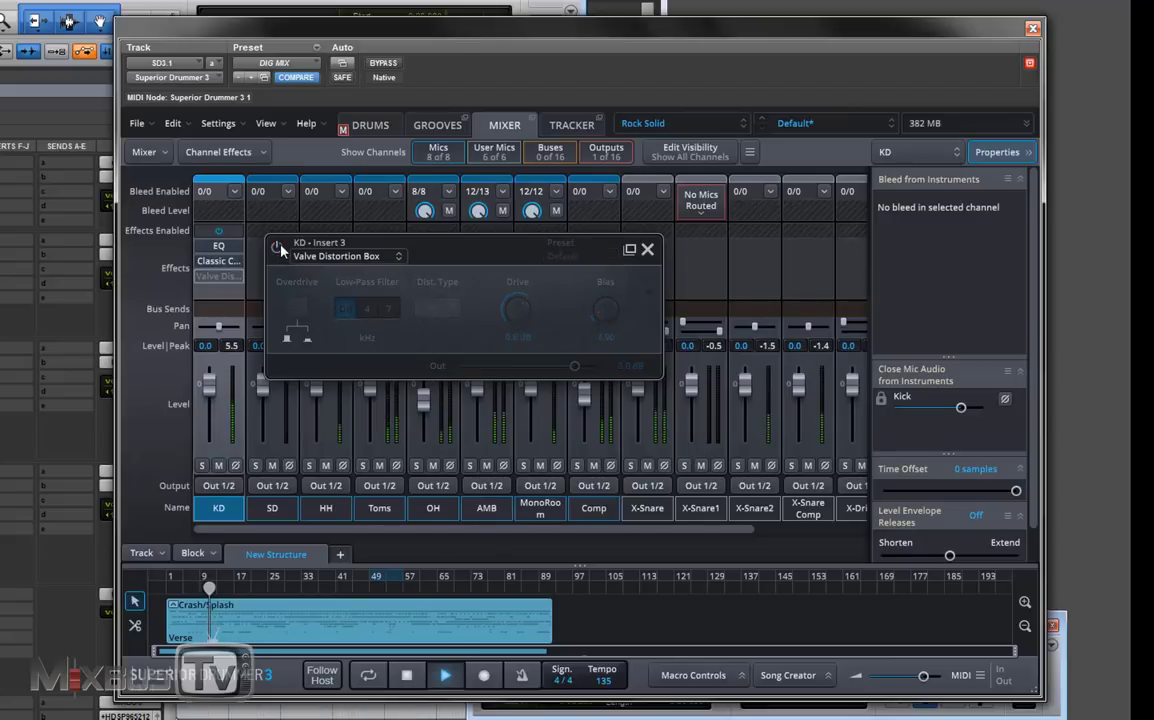
click(278, 248)
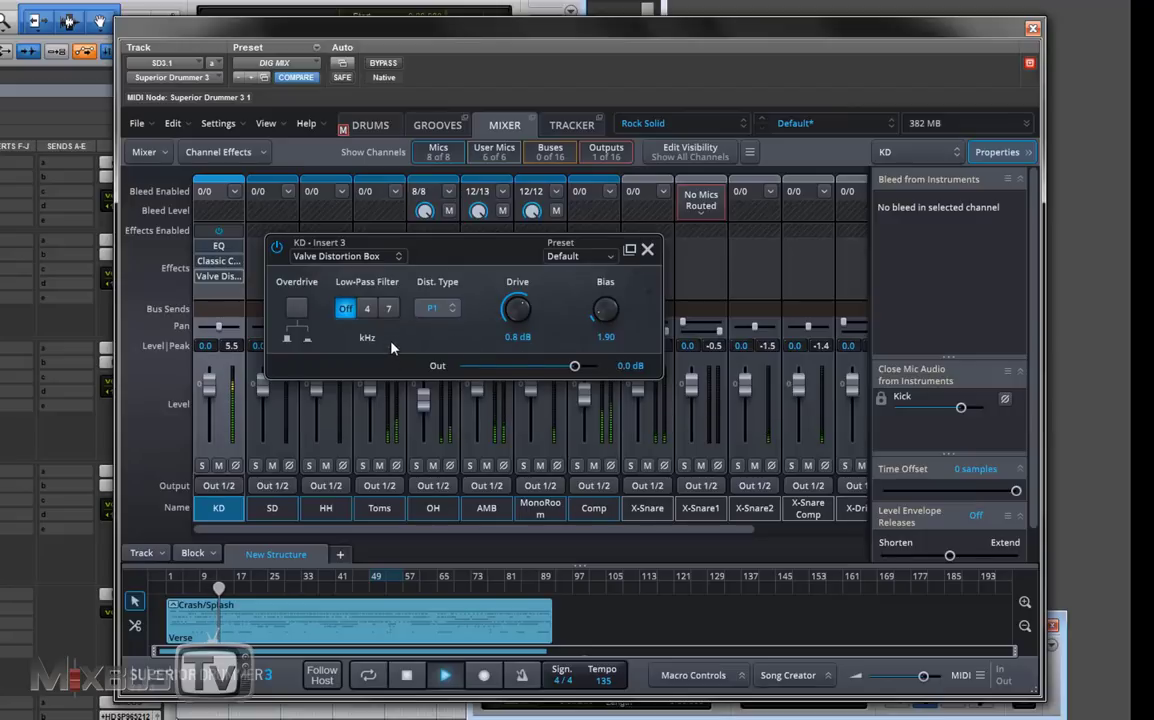
click(436, 308)
click(430, 330)
click(434, 309)
click(444, 369)
click(434, 309)
click(448, 429)
click(434, 309)
click(440, 349)
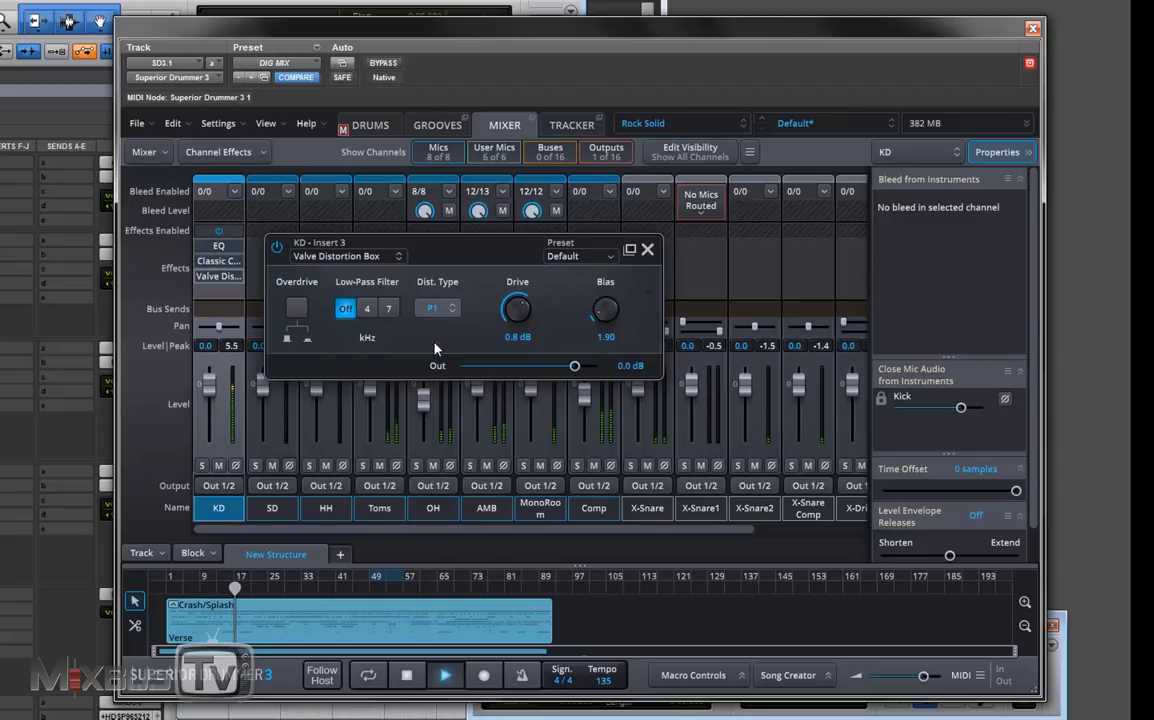
Step: Compare the P1 distortion against bypass, then stop playback
click(277, 250)
click(277, 250)
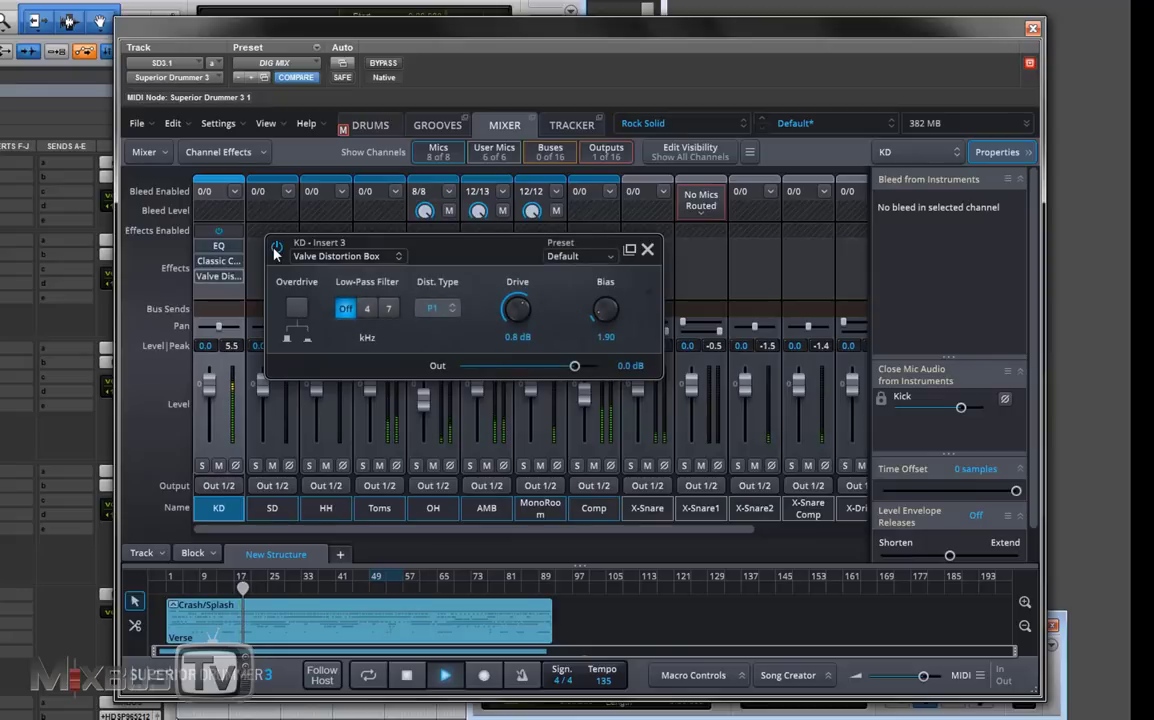
click(277, 250)
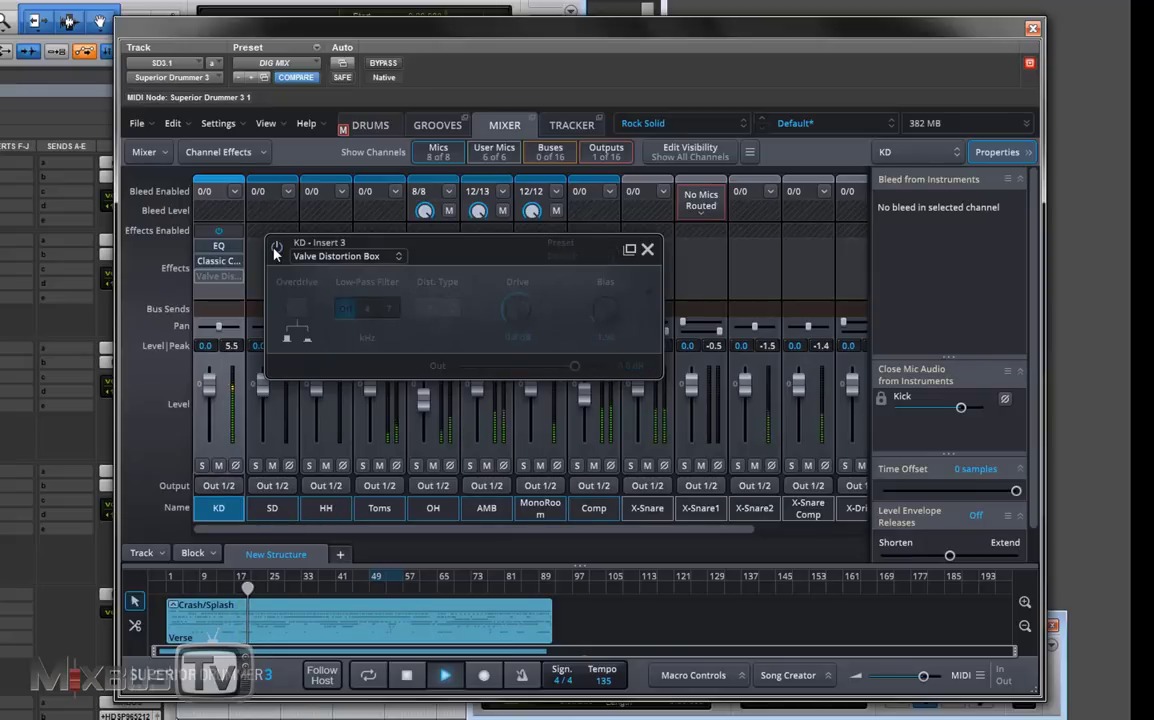
click(277, 250)
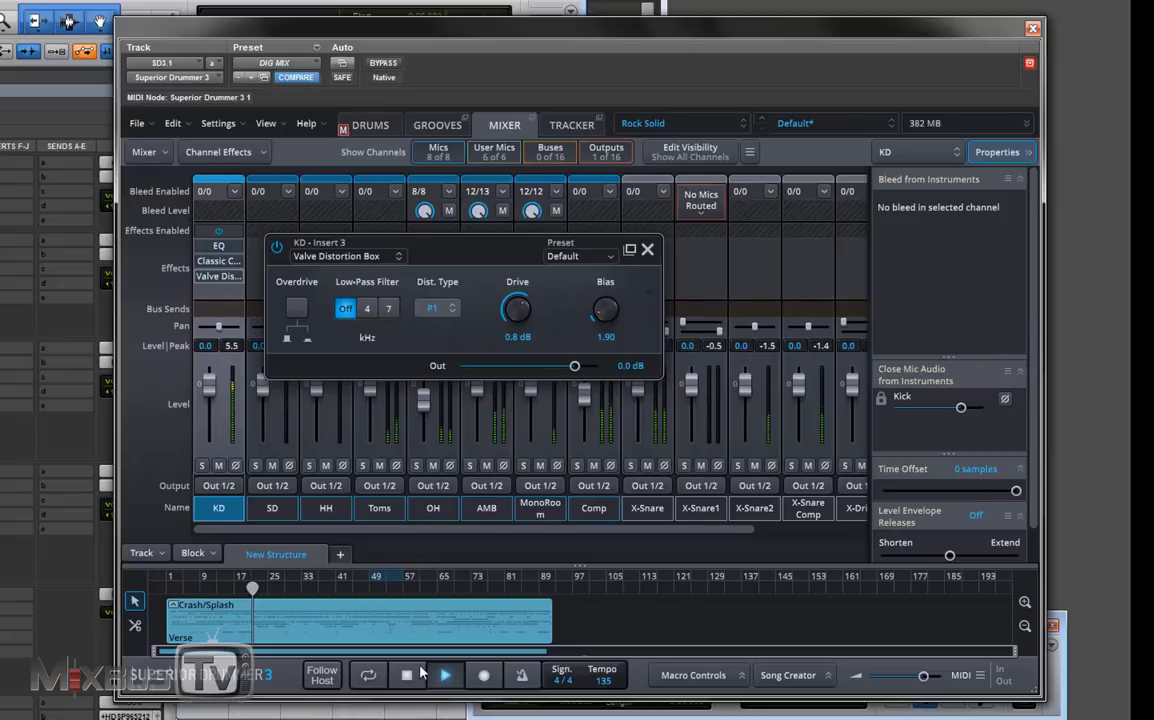
click(418, 673)
Step: Set the distortion Drive to 0.5 dB and the Output to -0.2 dB
double_click(507, 338)
text(0.)
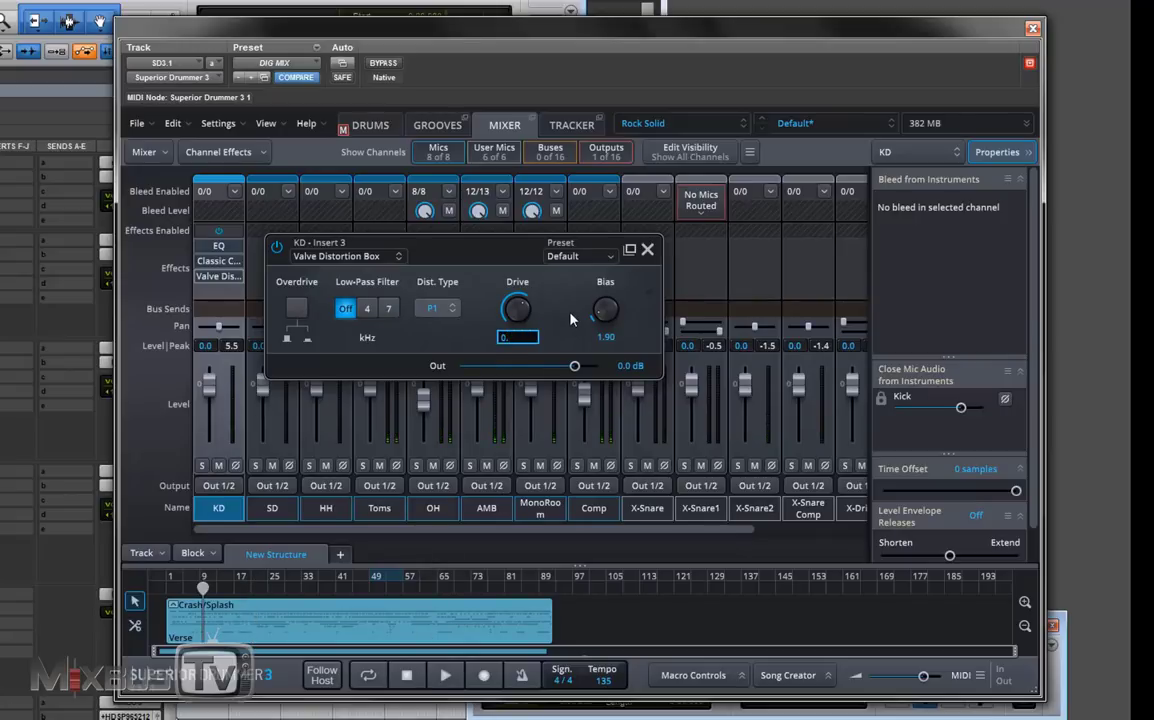
text(5)
key(Return)
double_click(623, 366)
text(-0.2)
key(Return)
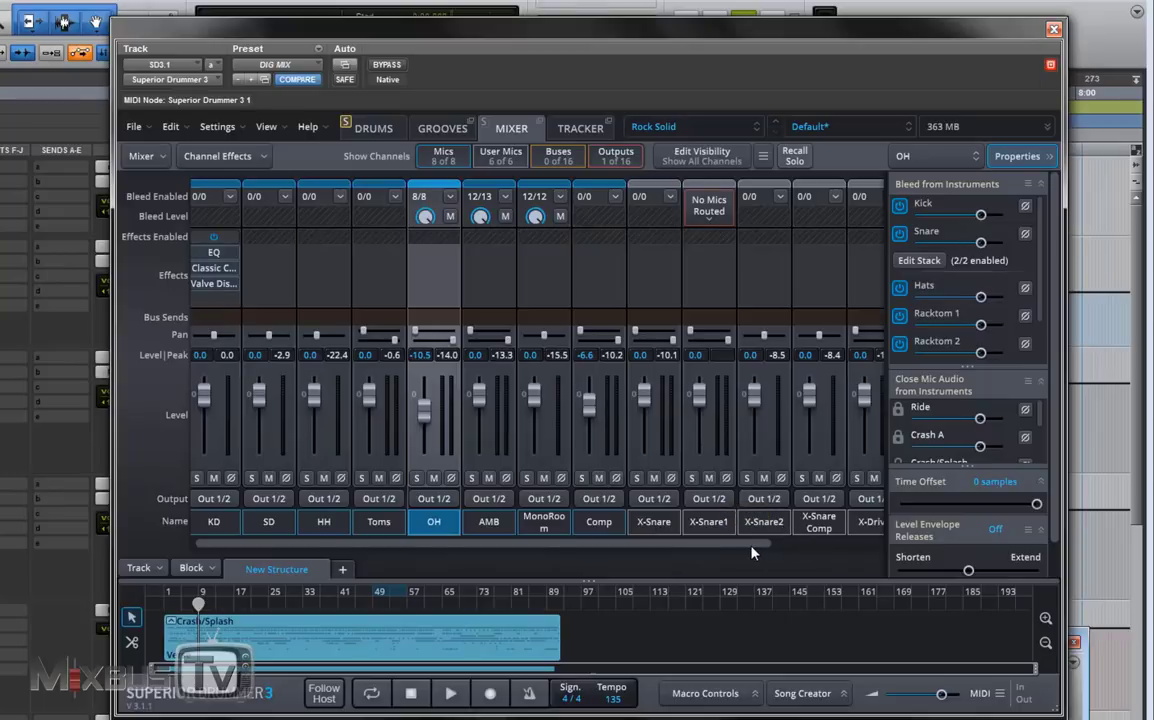
Step: Scroll across the mixer strips, play the mix and select the SD snare channel
drag(753, 549, 838, 540)
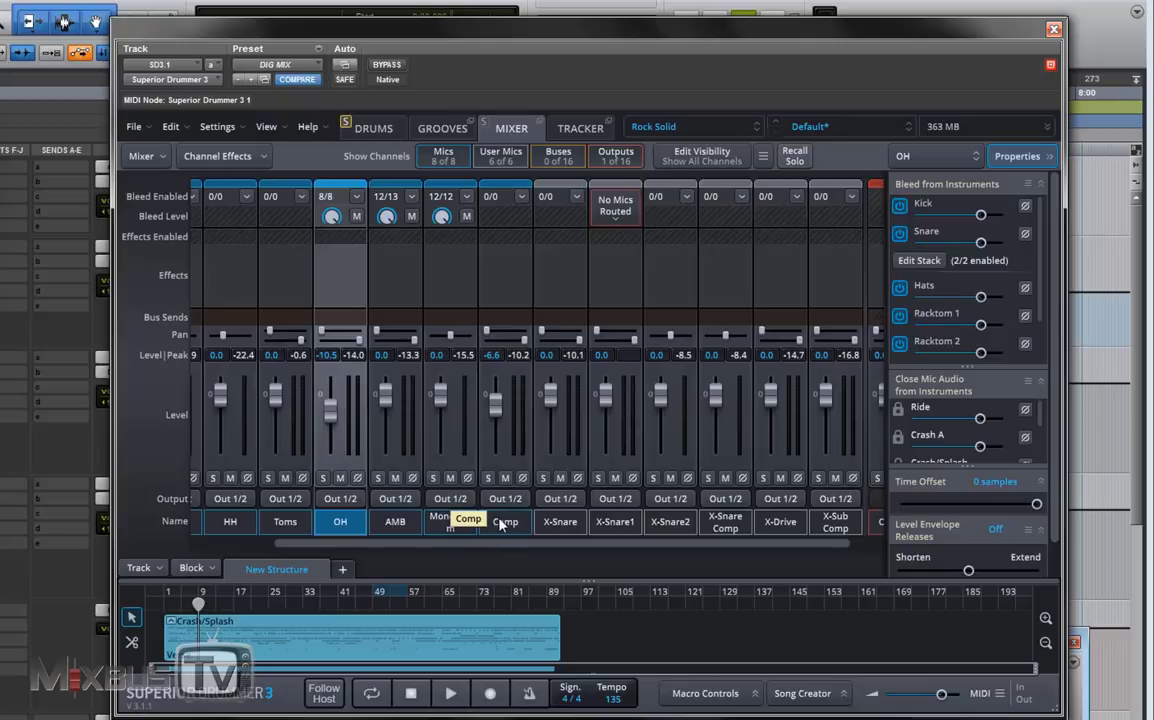
click(452, 705)
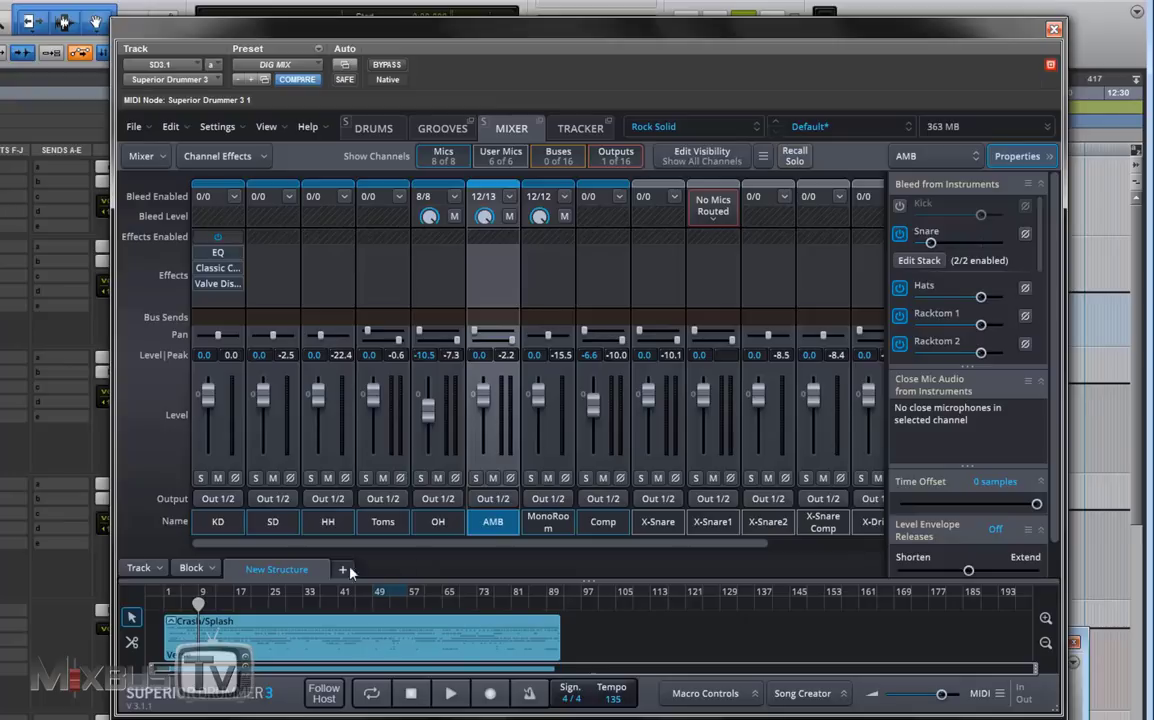
click(266, 529)
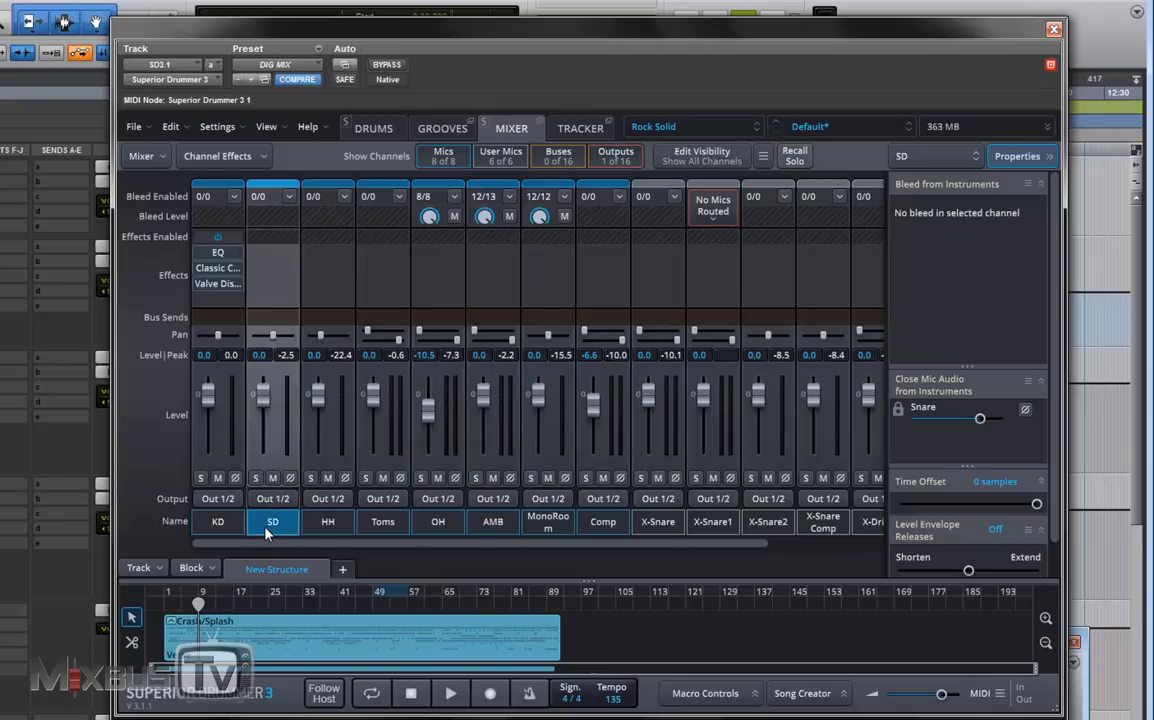
Step: In the Drums view, enable the snare's Envelope and Offset, solo it and try its release node
click(376, 126)
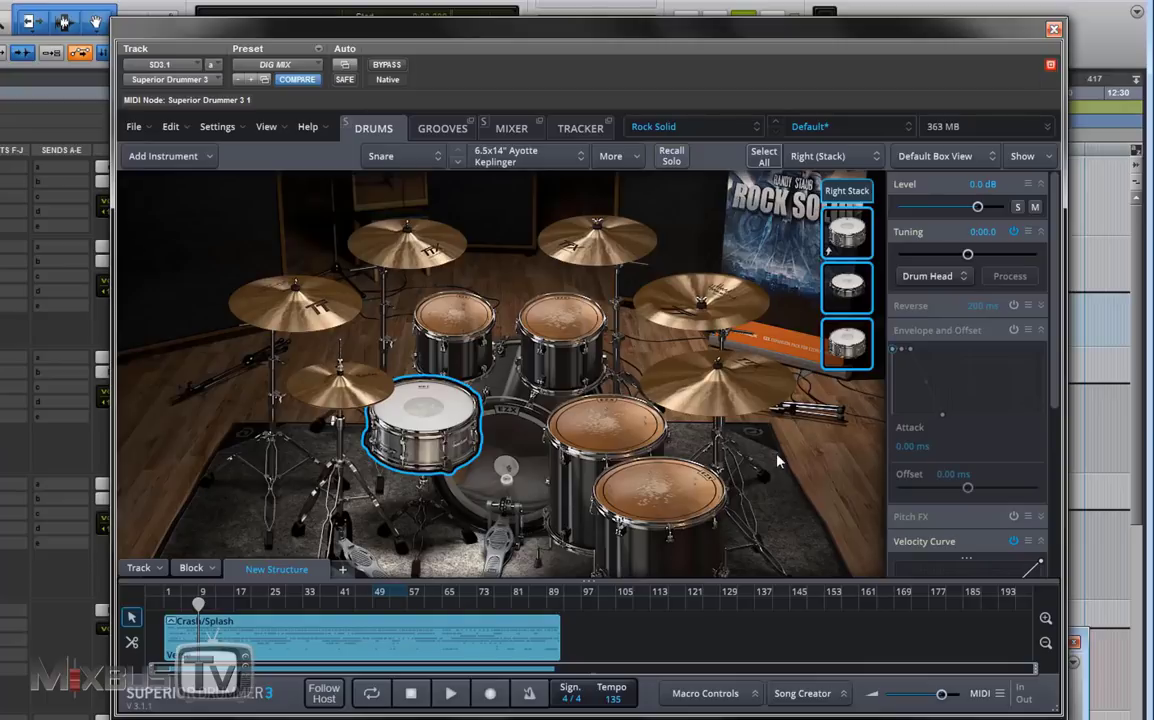
click(1014, 331)
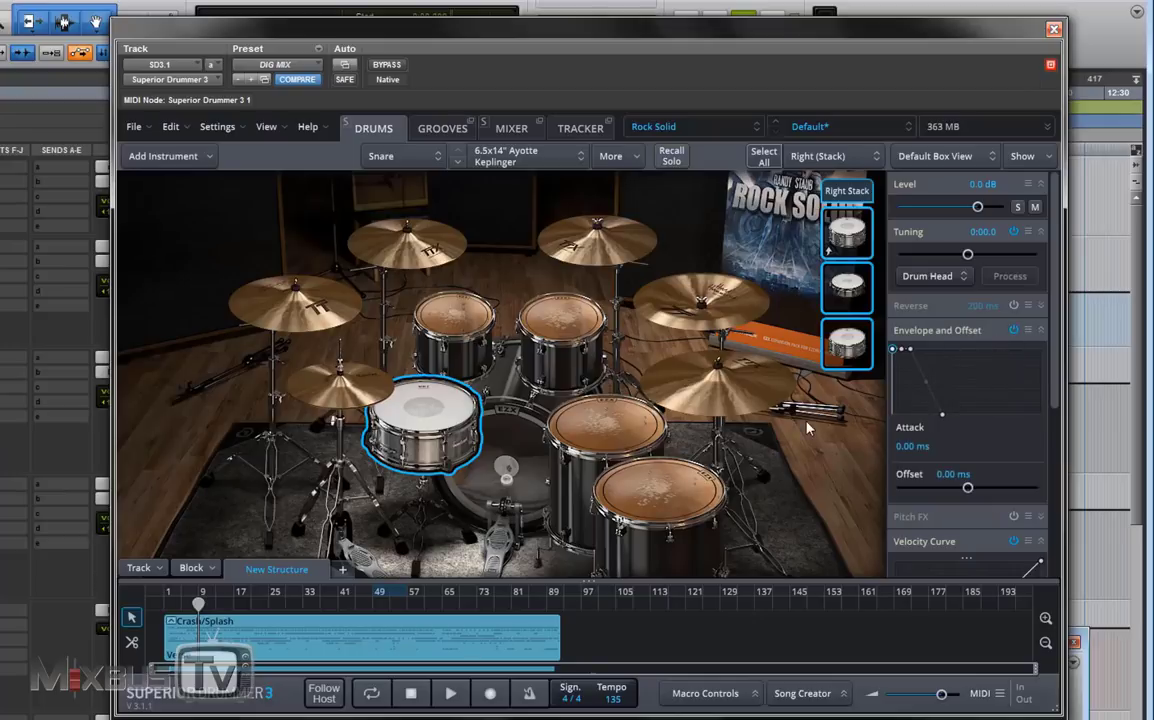
click(1018, 206)
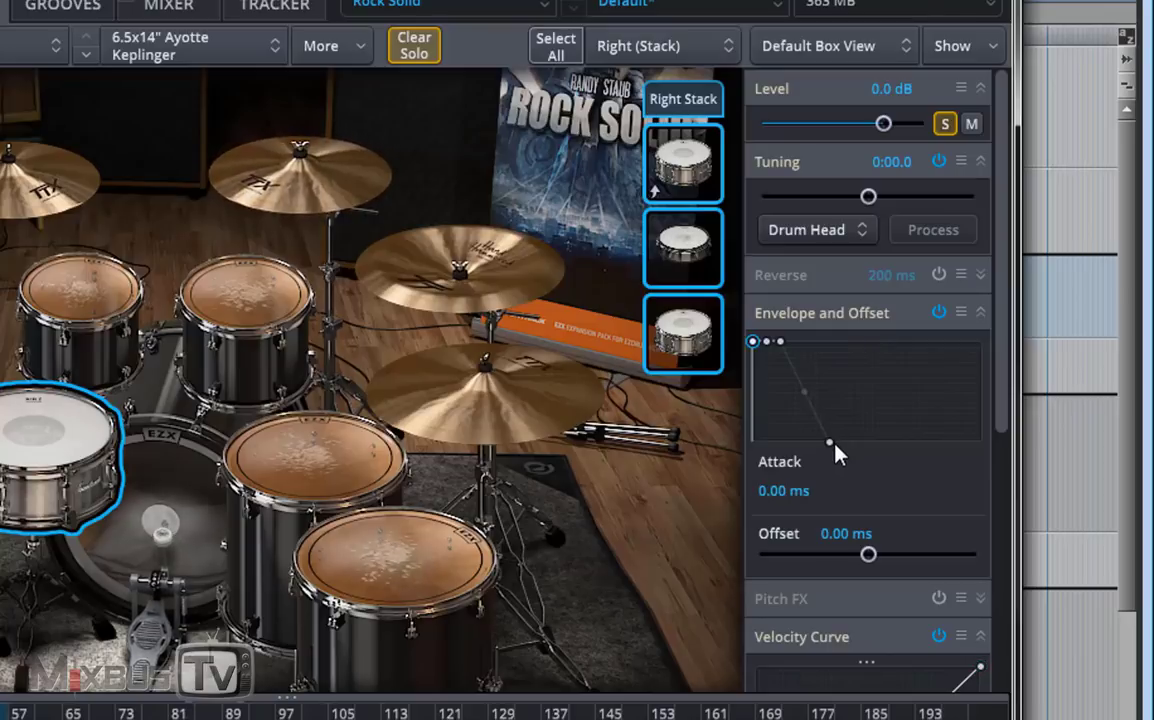
click(831, 443)
drag(835, 447, 863, 462)
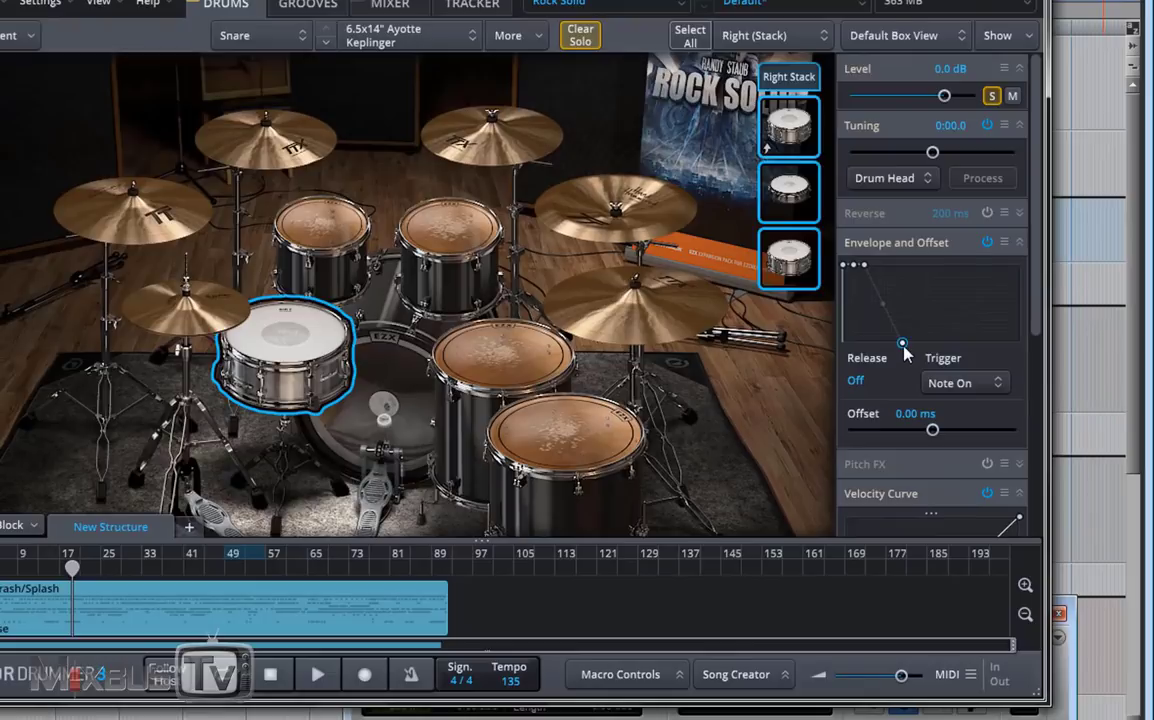
Step: Bind the snare's envelope release to macro 1 and name it 'snare lenght'
right_click(892, 360)
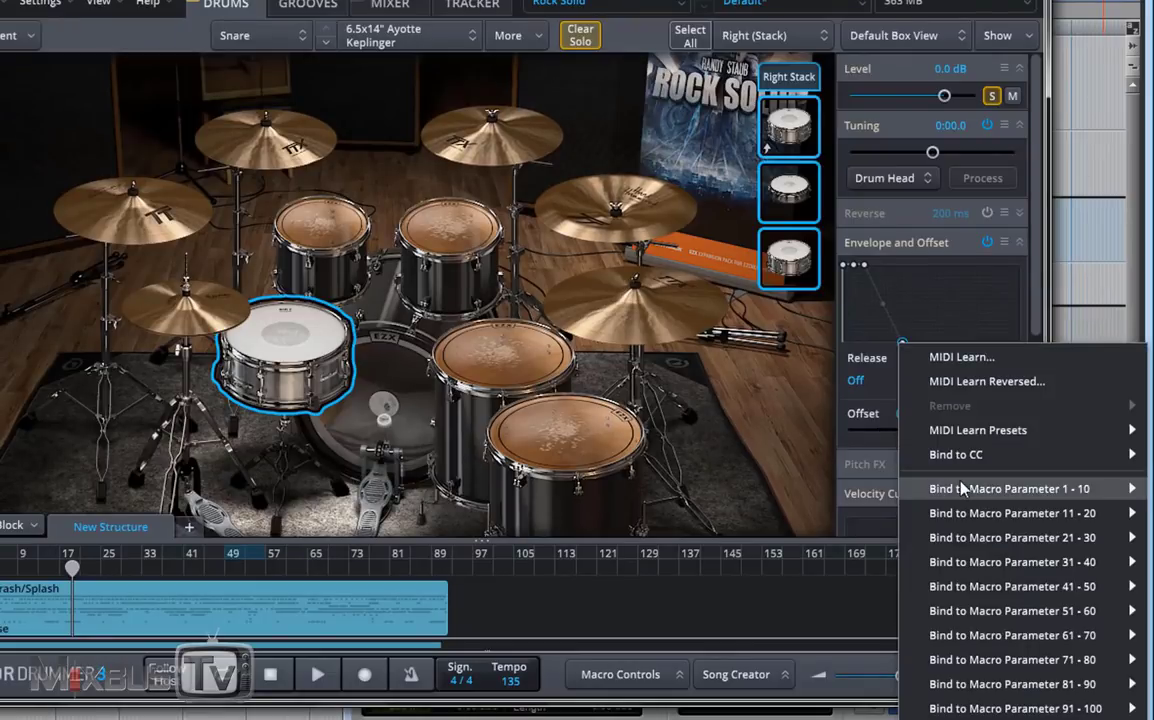
mouse_move(988, 490)
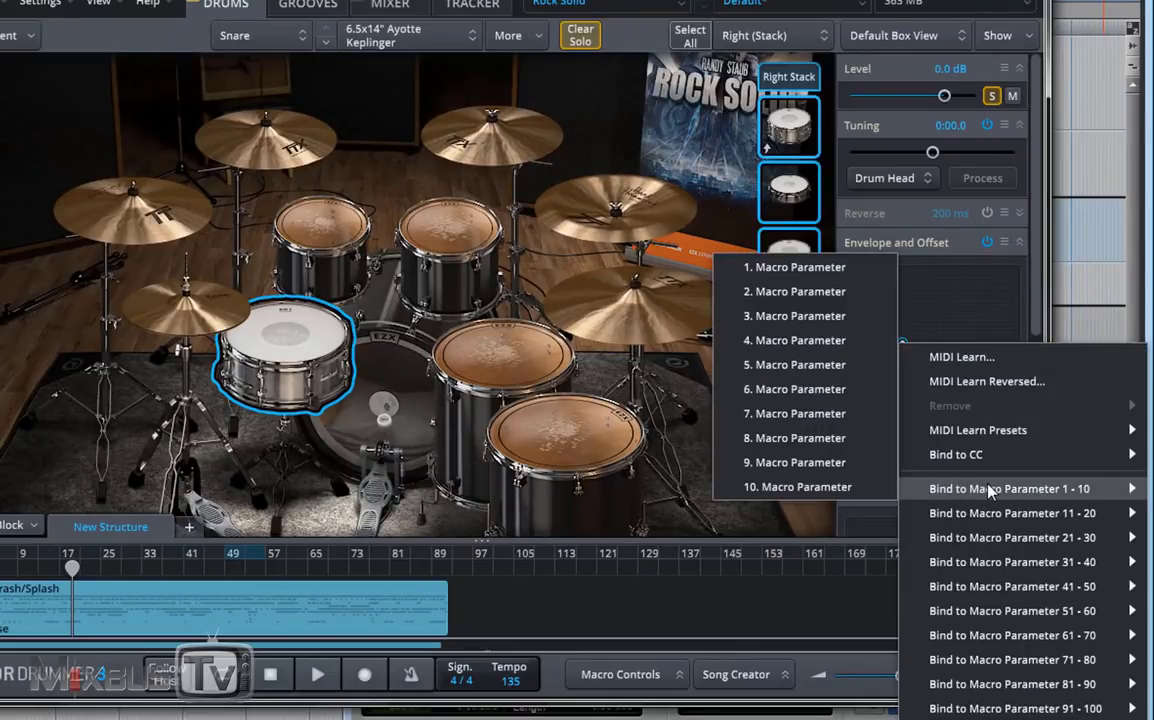
click(789, 268)
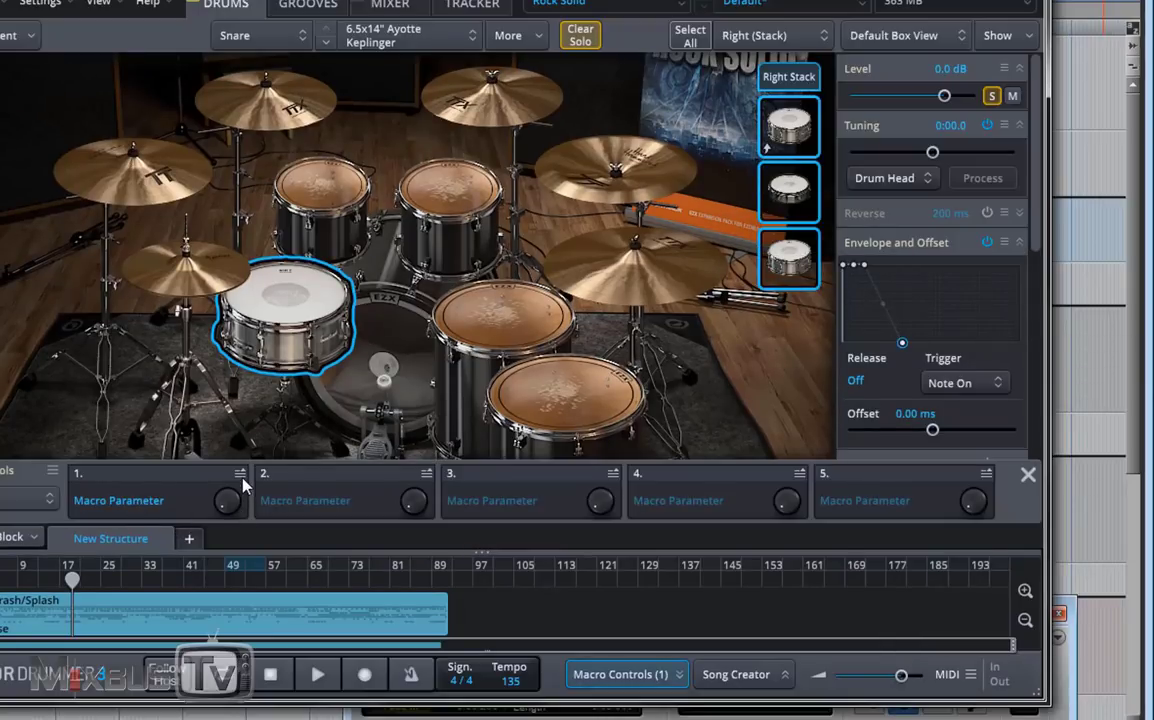
click(242, 487)
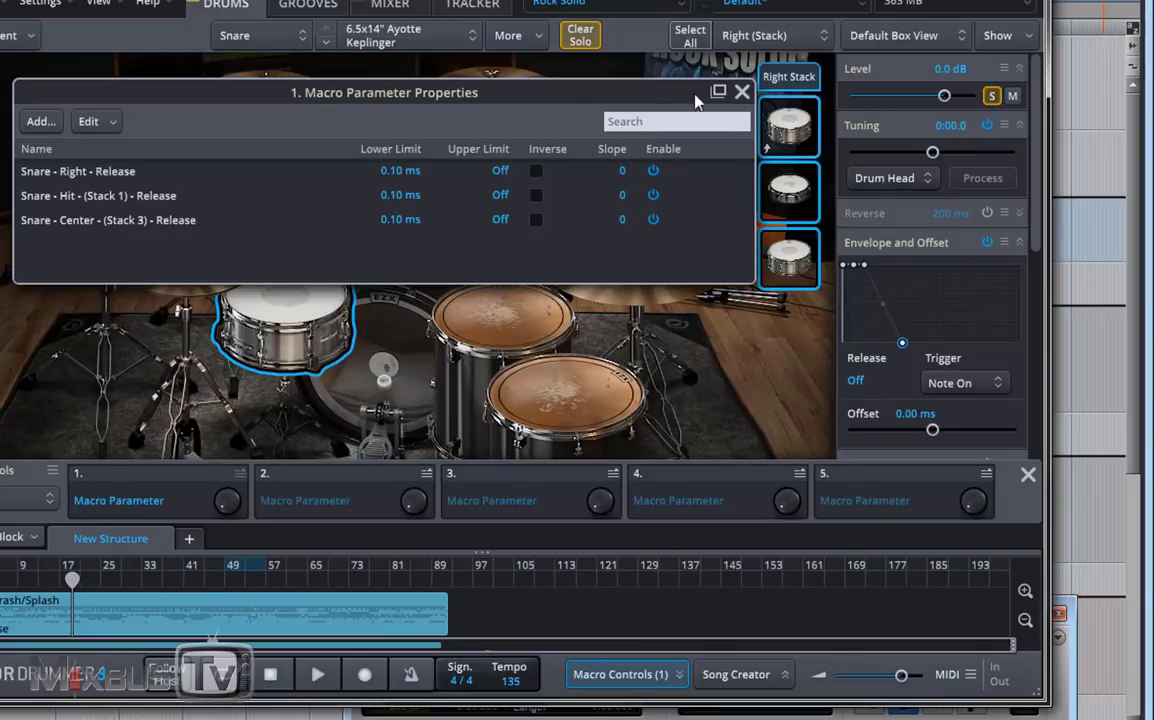
click(742, 92)
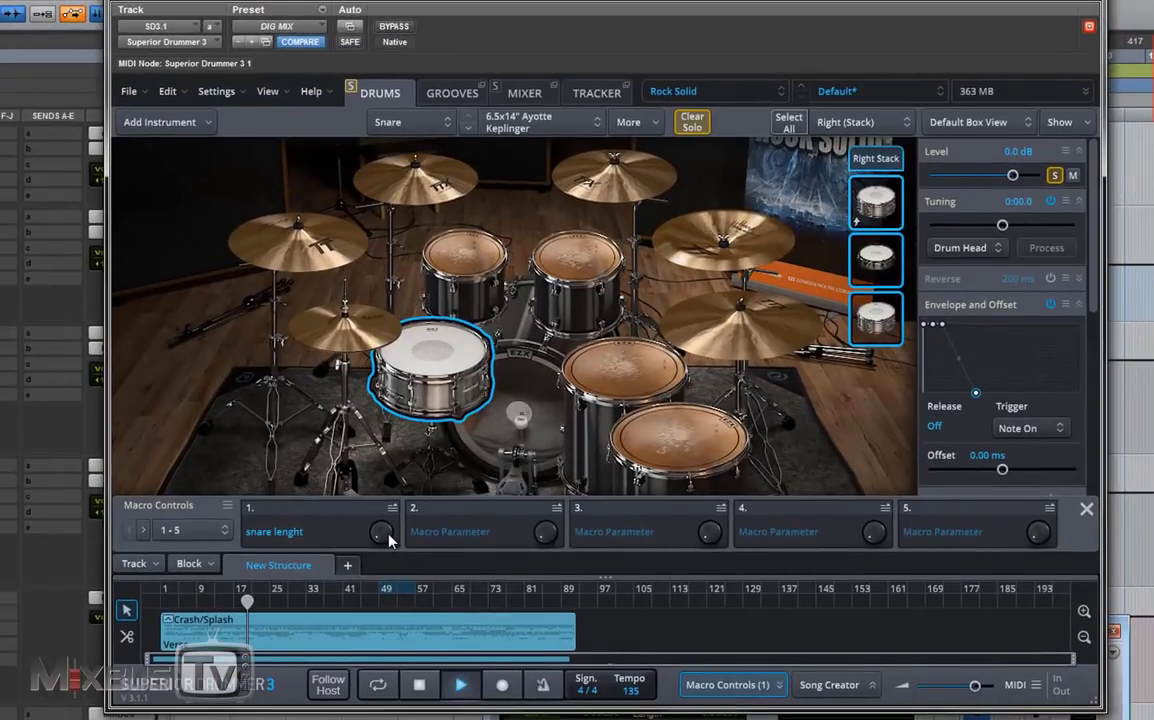
Step: Turn the snare lenght macro up to about 969 ms release and stop playback
drag(398, 545, 400, 396)
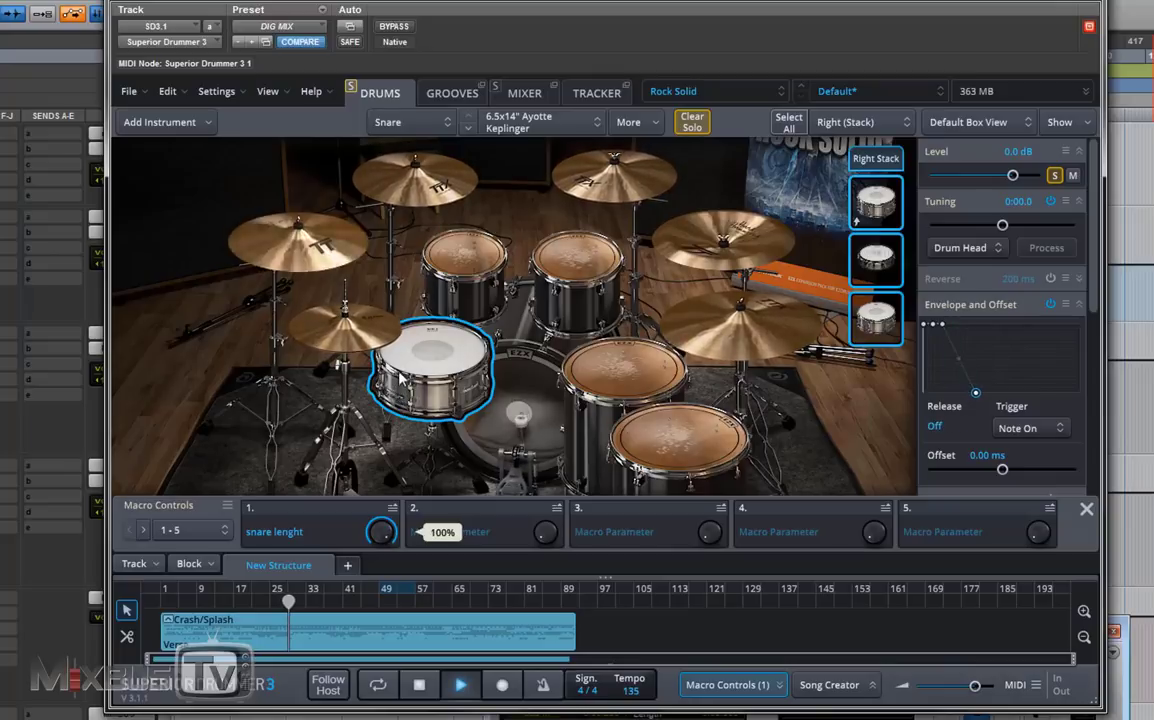
drag(399, 395, 402, 397)
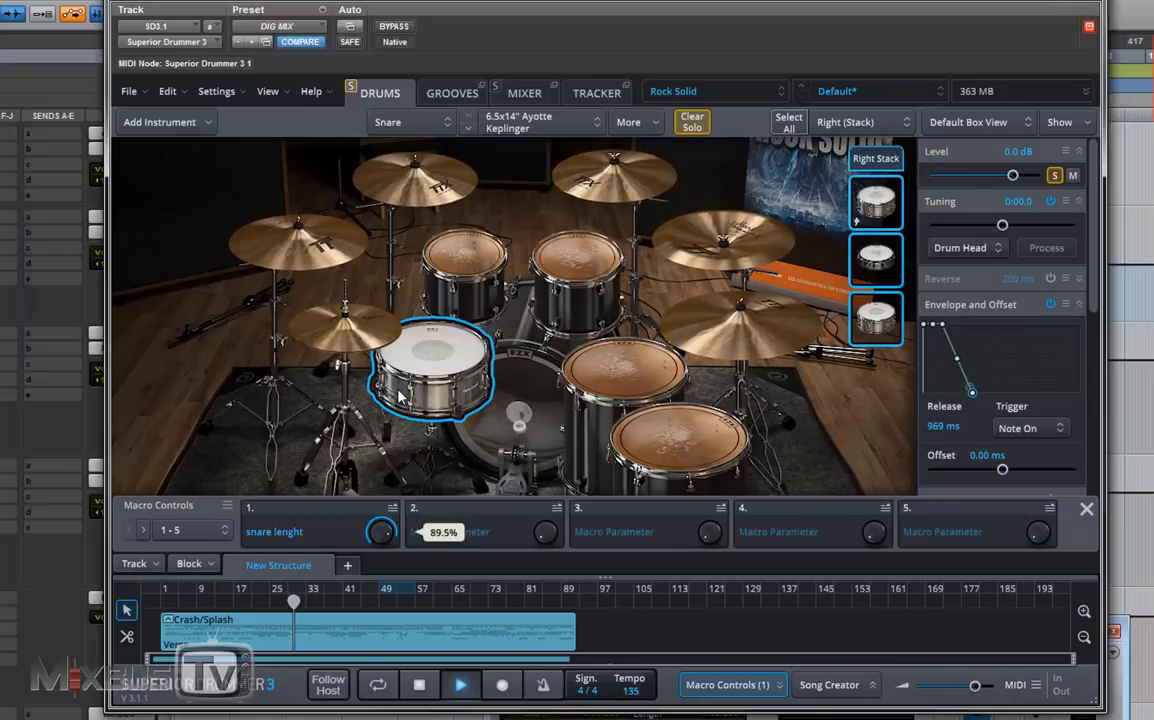
click(418, 697)
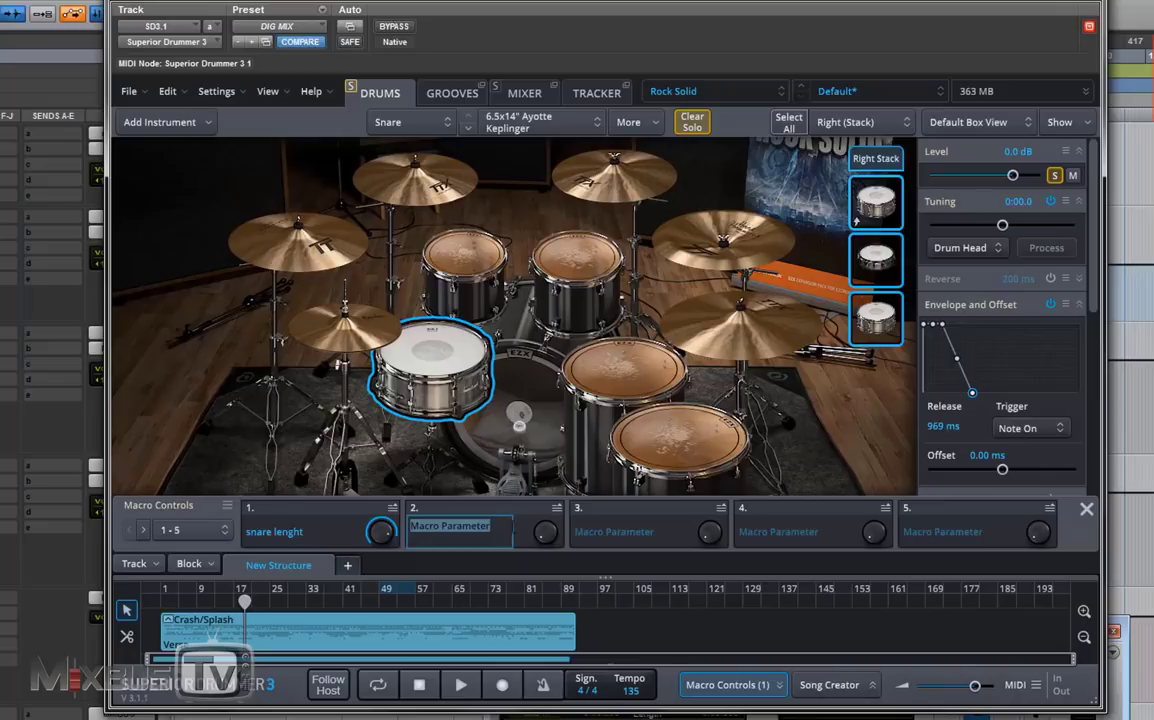
click(454, 233)
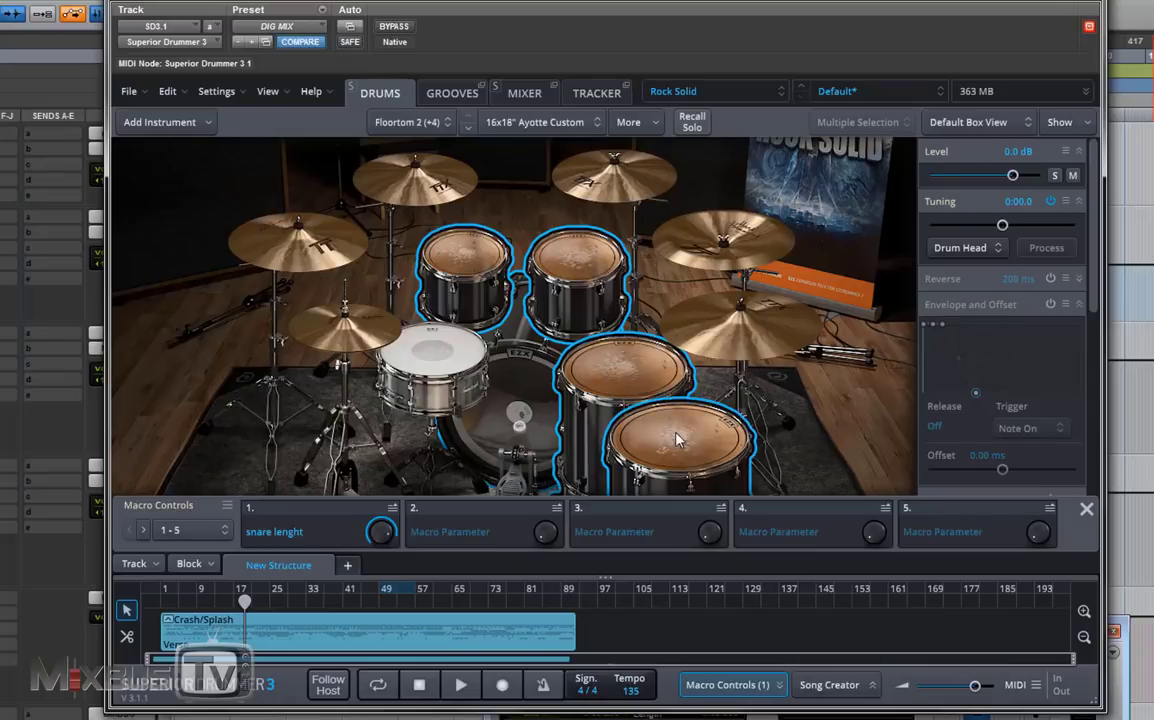
Step: Enable the toms' Envelope and Offset and bind their release to macro 2
click(1050, 305)
right_click(975, 393)
mouse_move(1045, 538)
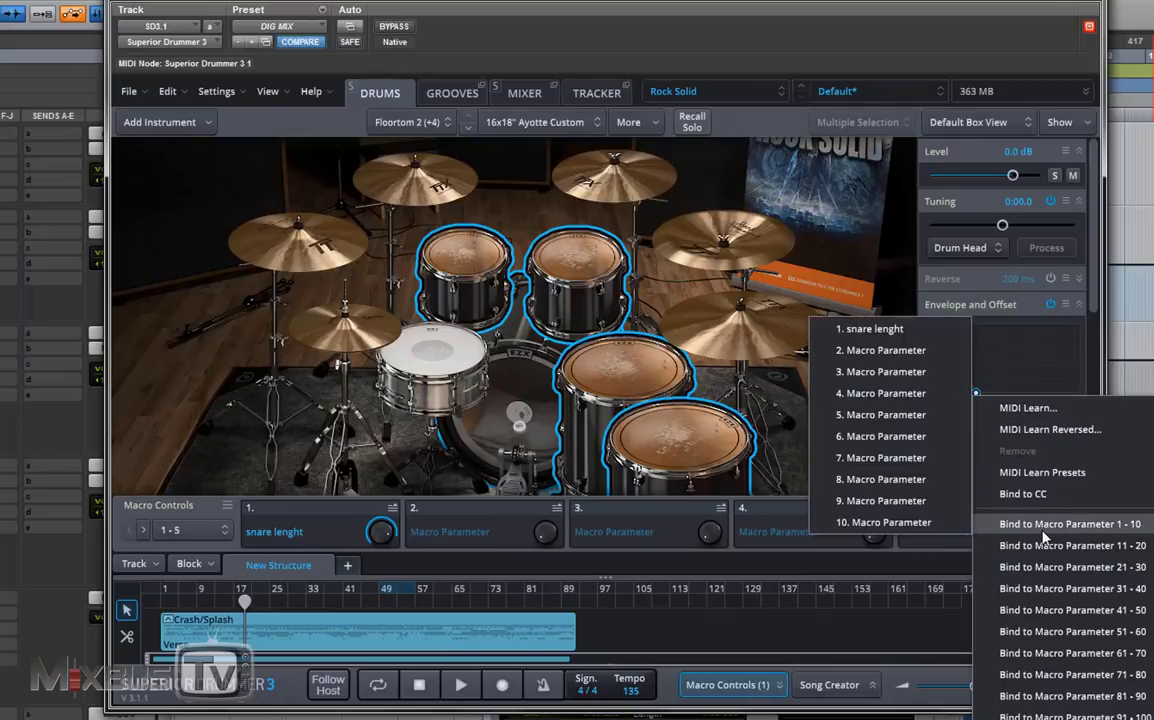
click(880, 350)
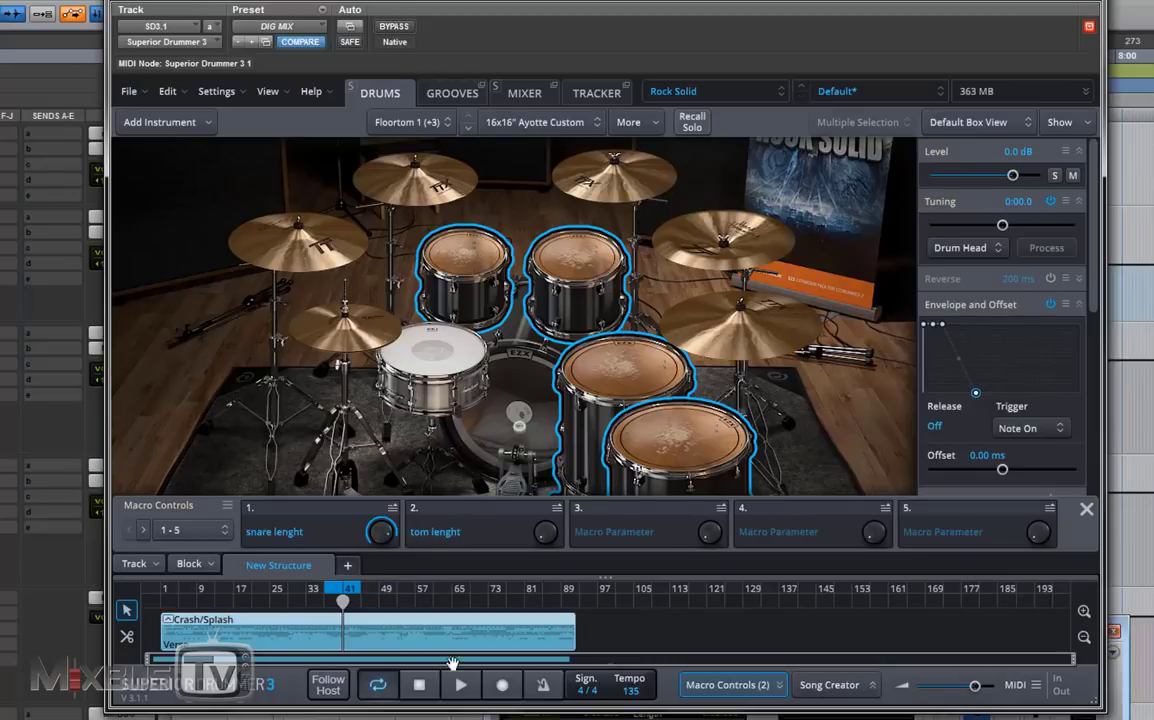
Step: With the toms soloed during playback, raise the tom lenght macro to 815 ms release
click(461, 686)
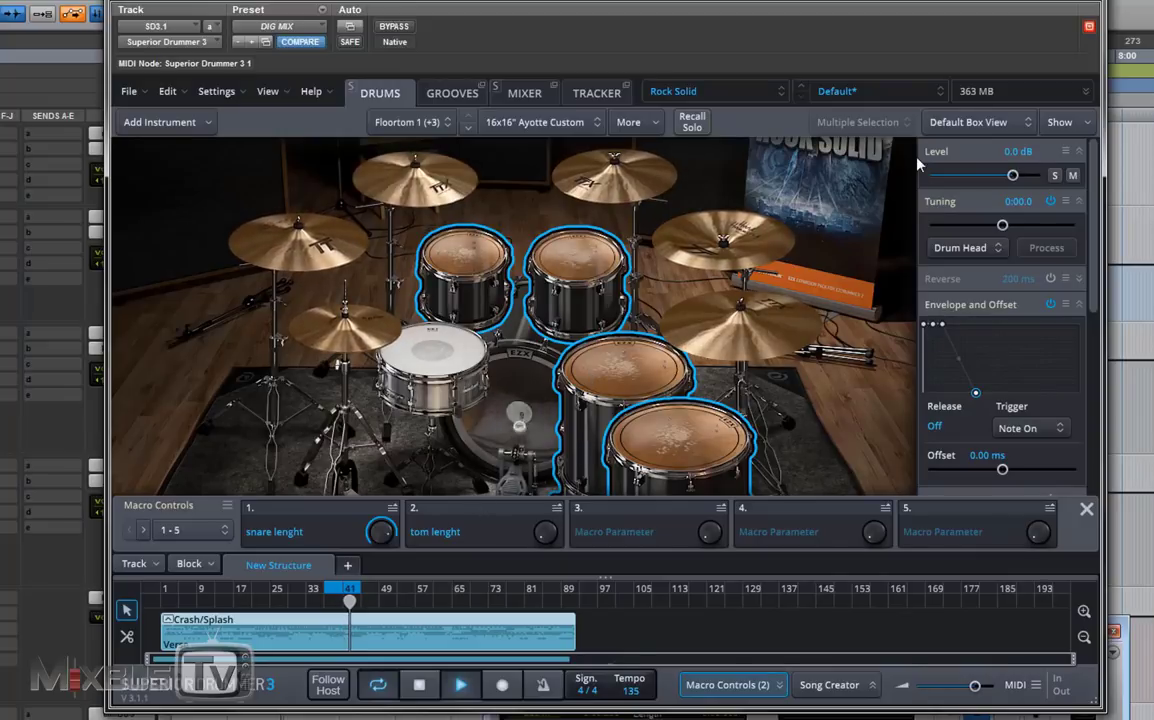
click(1054, 175)
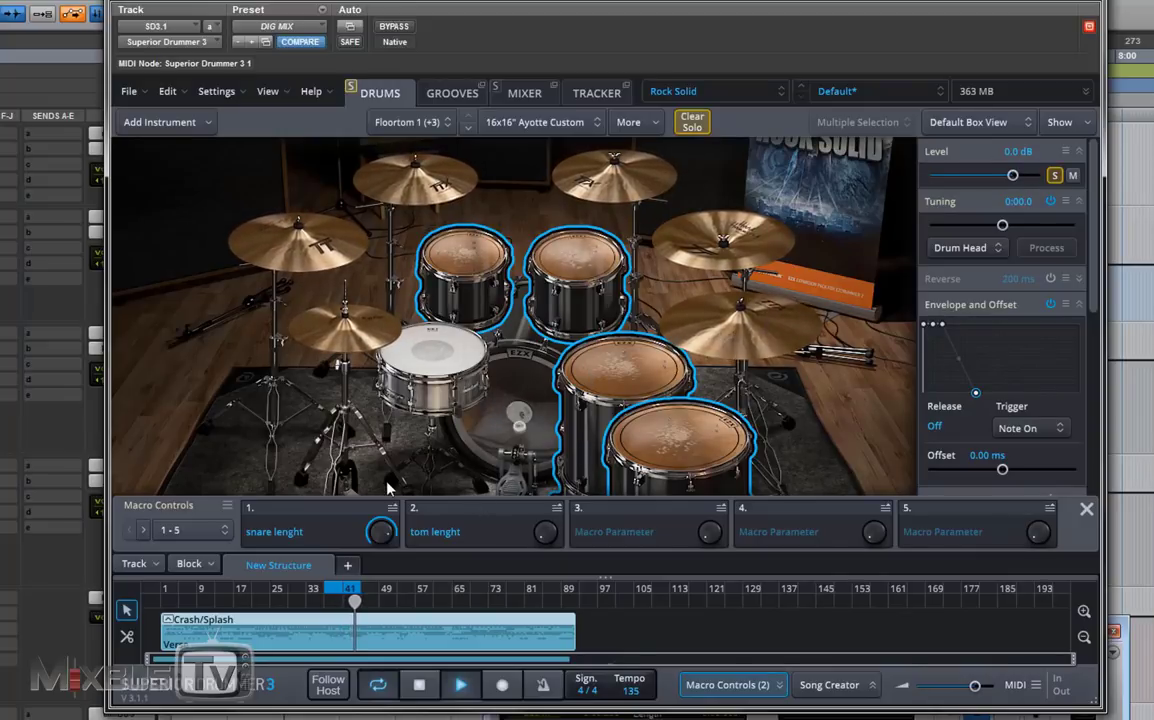
drag(546, 534, 572, 408)
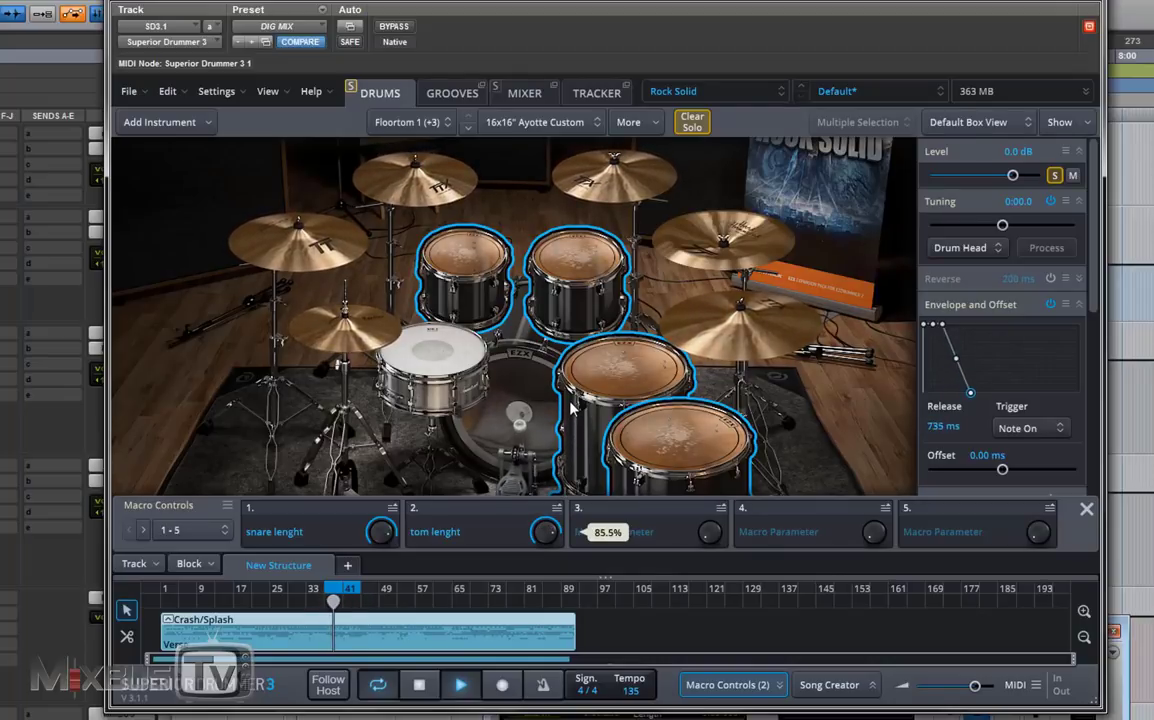
mouse_move(572, 409)
mouse_down()
mouse_move(571, 452)
mouse_move(572, 405)
mouse_up()
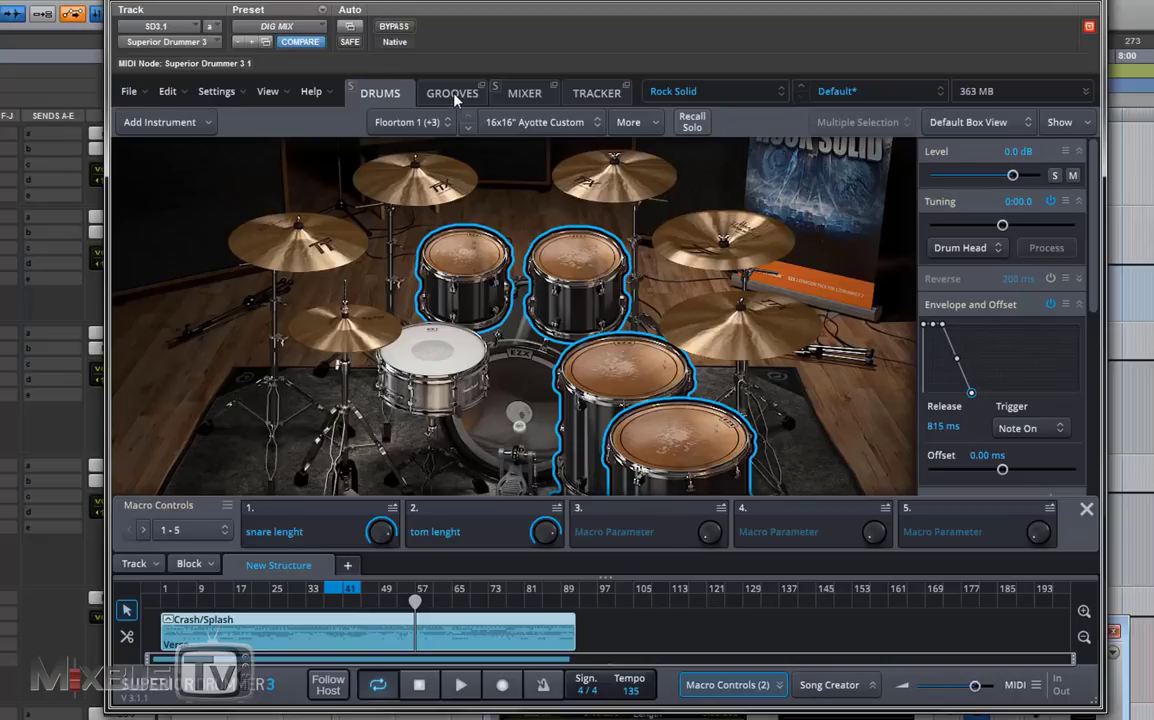
Step: Route the SD, X-Snare and X-Snare2 channels to Bus 1 in the mixer
click(524, 92)
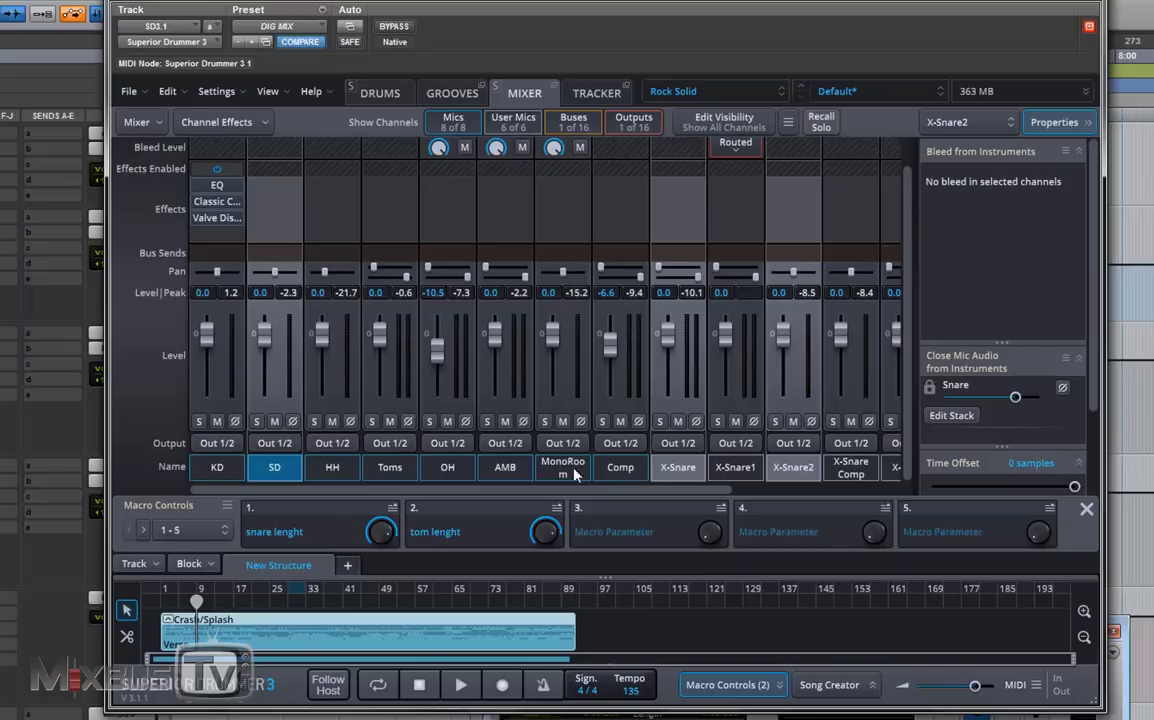
click(276, 444)
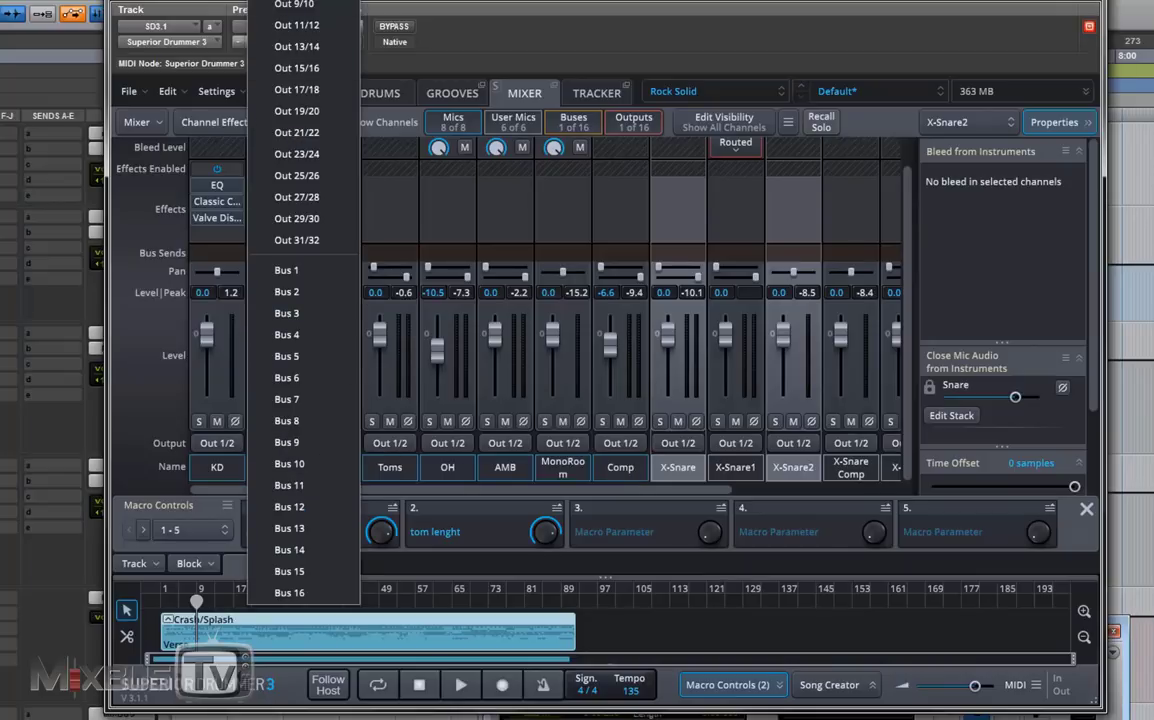
click(288, 269)
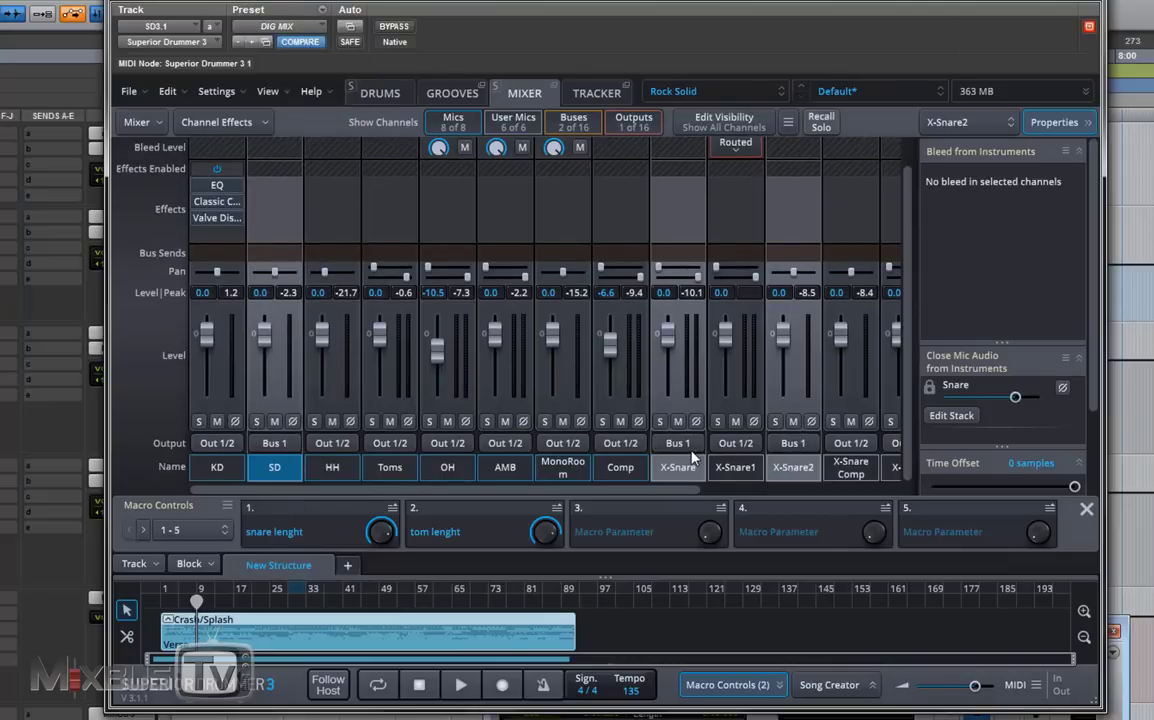
scroll(686, 455, right, 5)
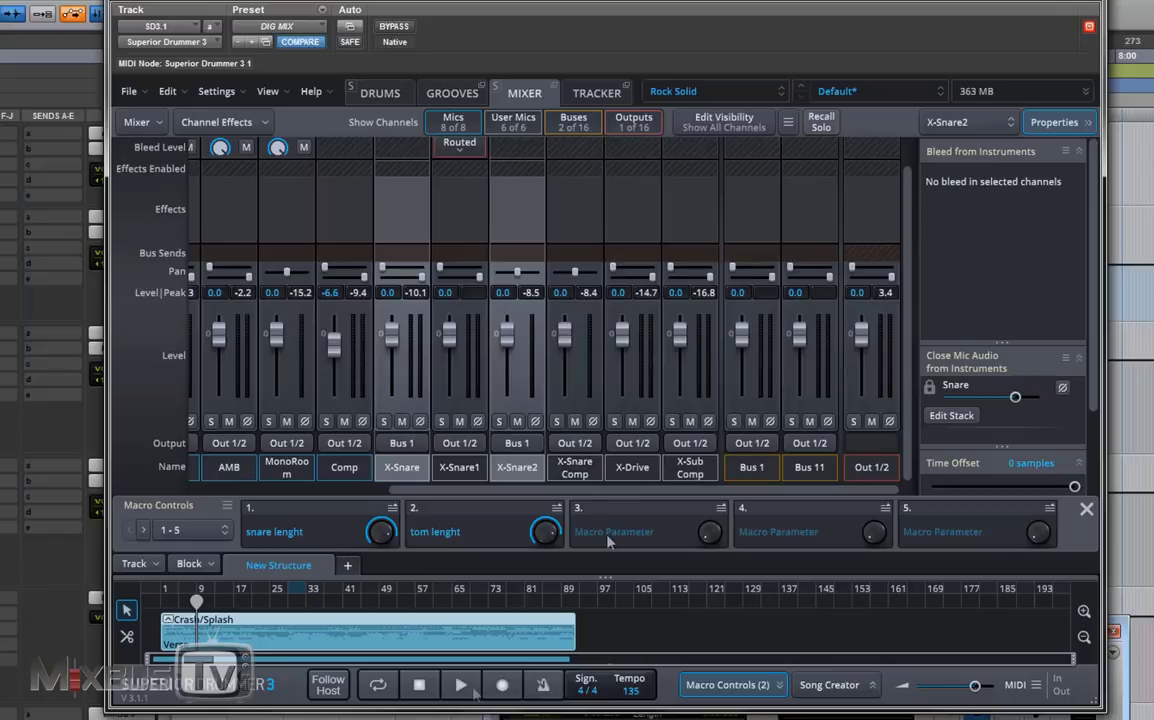
Step: Insert an EQ on Bus 1's first effect slot
click(754, 199)
mouse_move(801, 212)
click(880, 207)
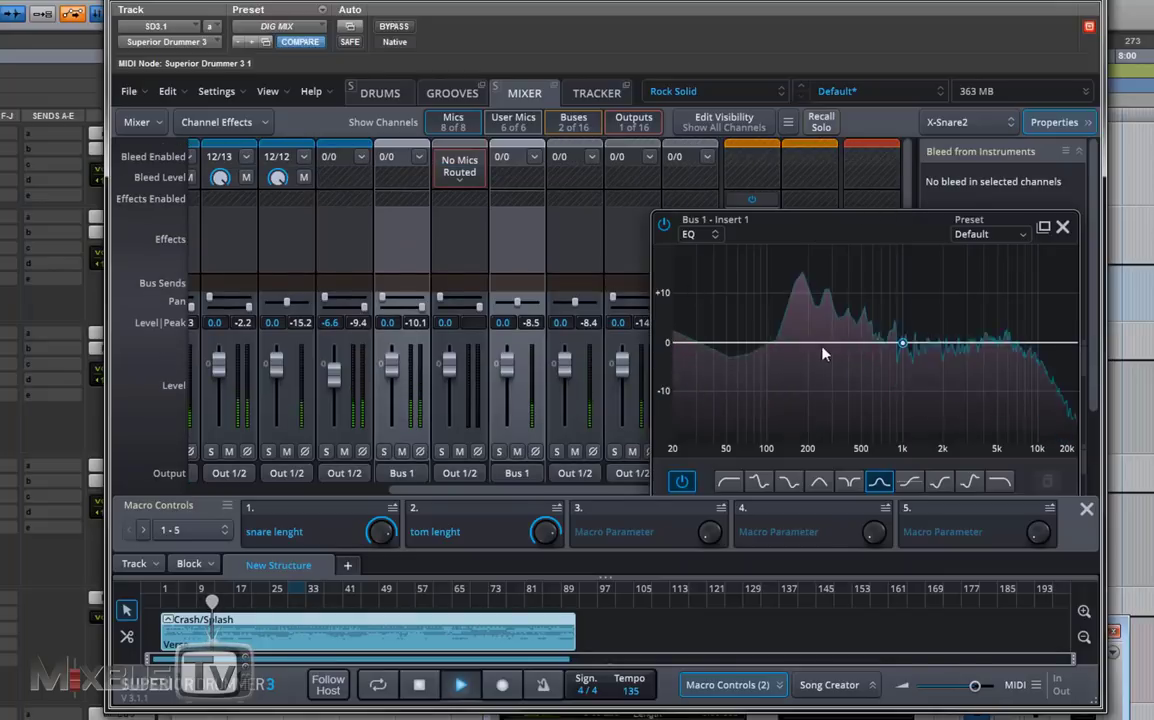
drag(800, 219, 446, 168)
Step: Sweep the EQ bell, leaving a 2 dB boost at about 6.2 kHz with Q 1.00
drag(548, 291, 512, 240)
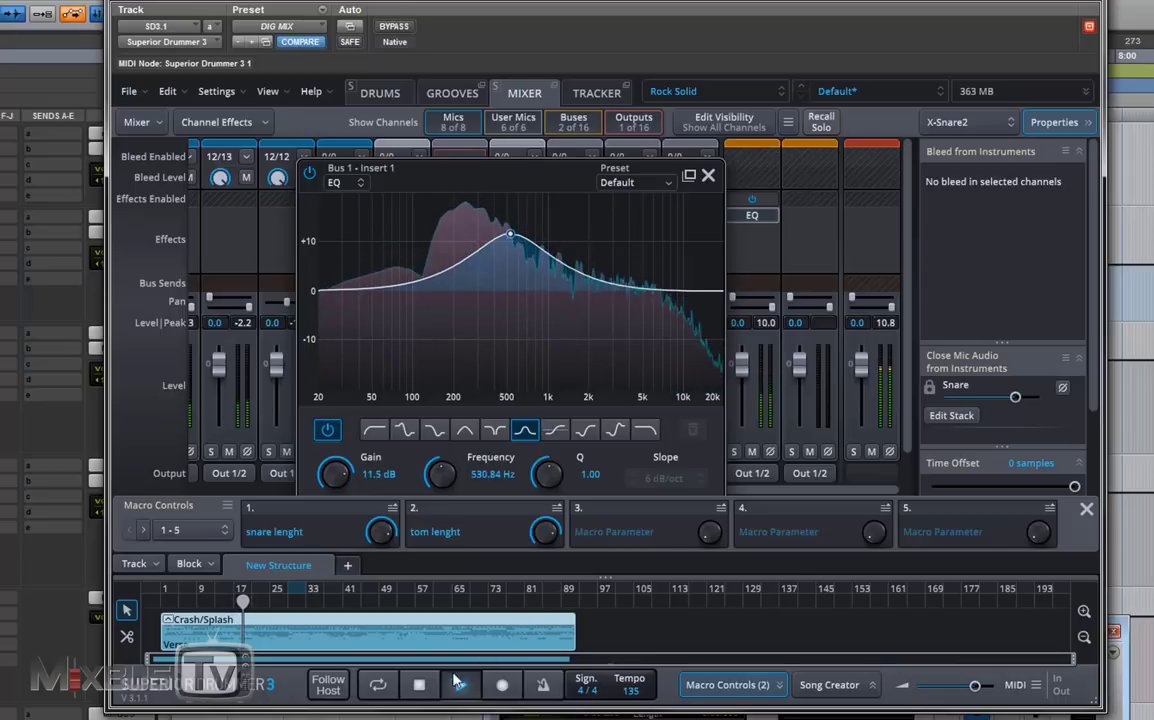
click(449, 685)
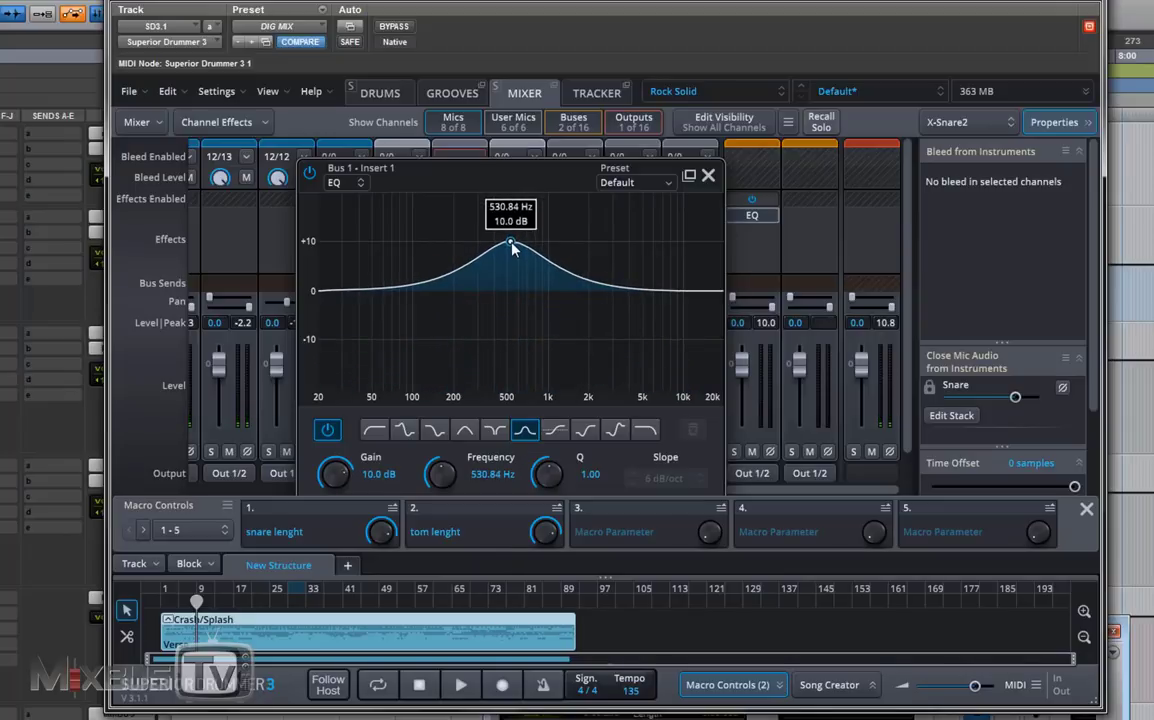
drag(512, 236, 508, 294)
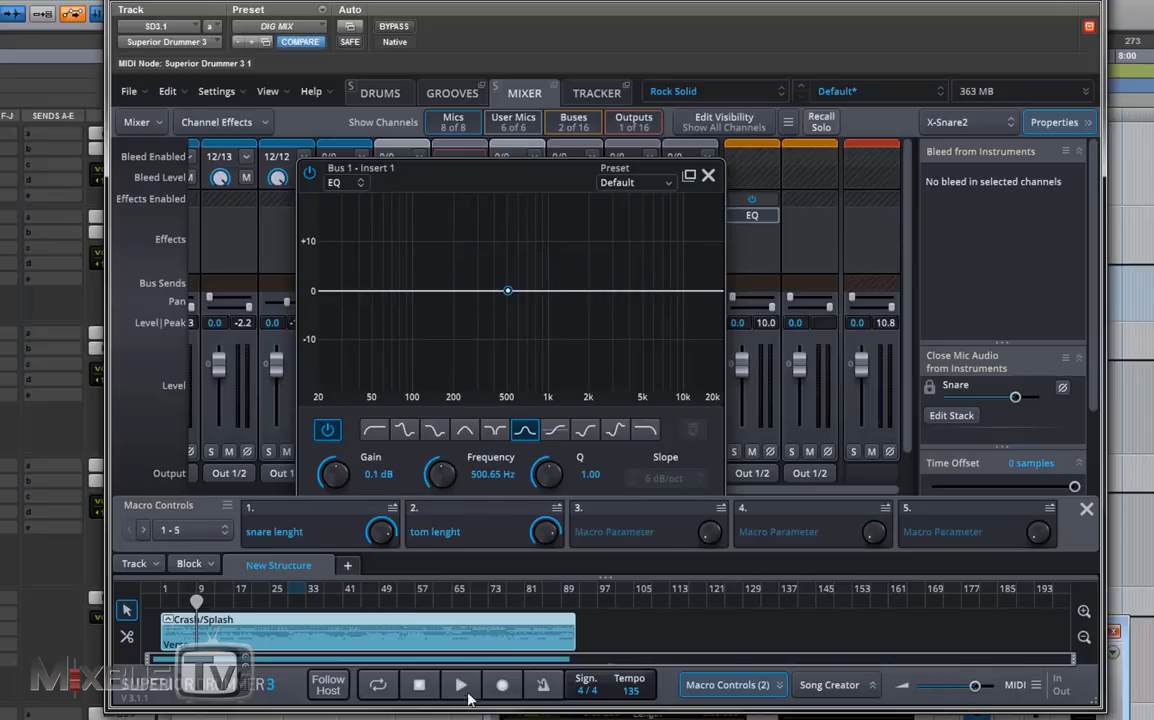
drag(510, 292, 656, 289)
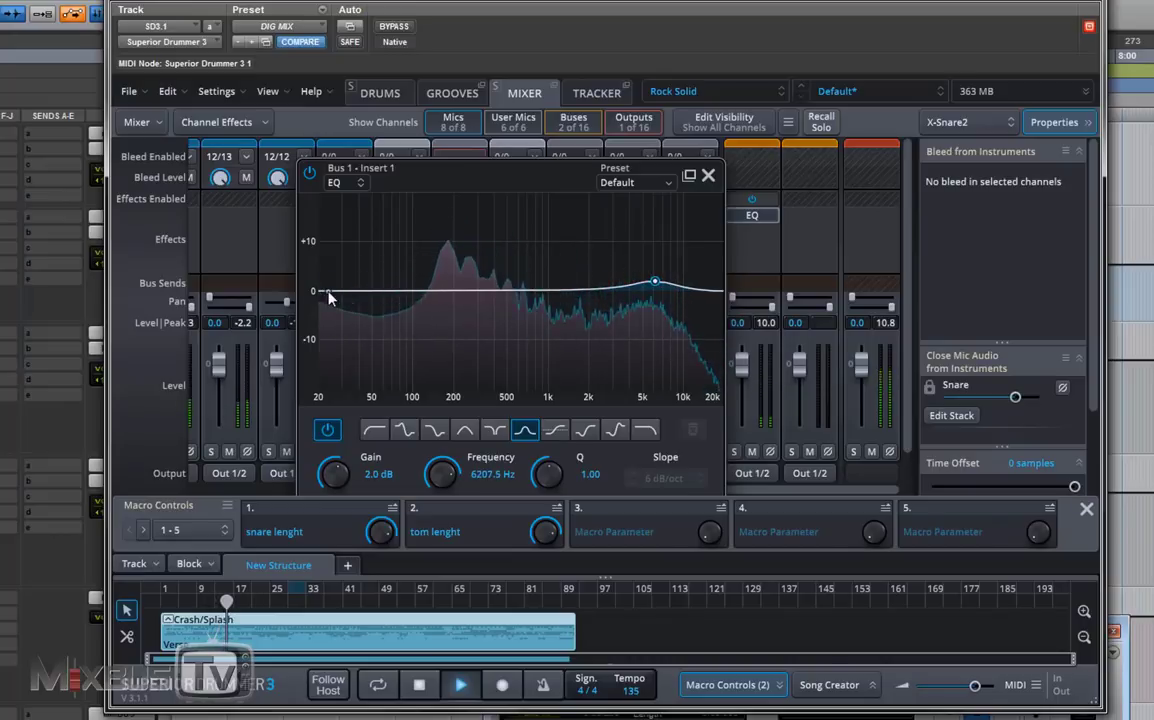
Step: Add a low-cut filter at about 72 Hz to the Bus 1 EQ
double_click(328, 291)
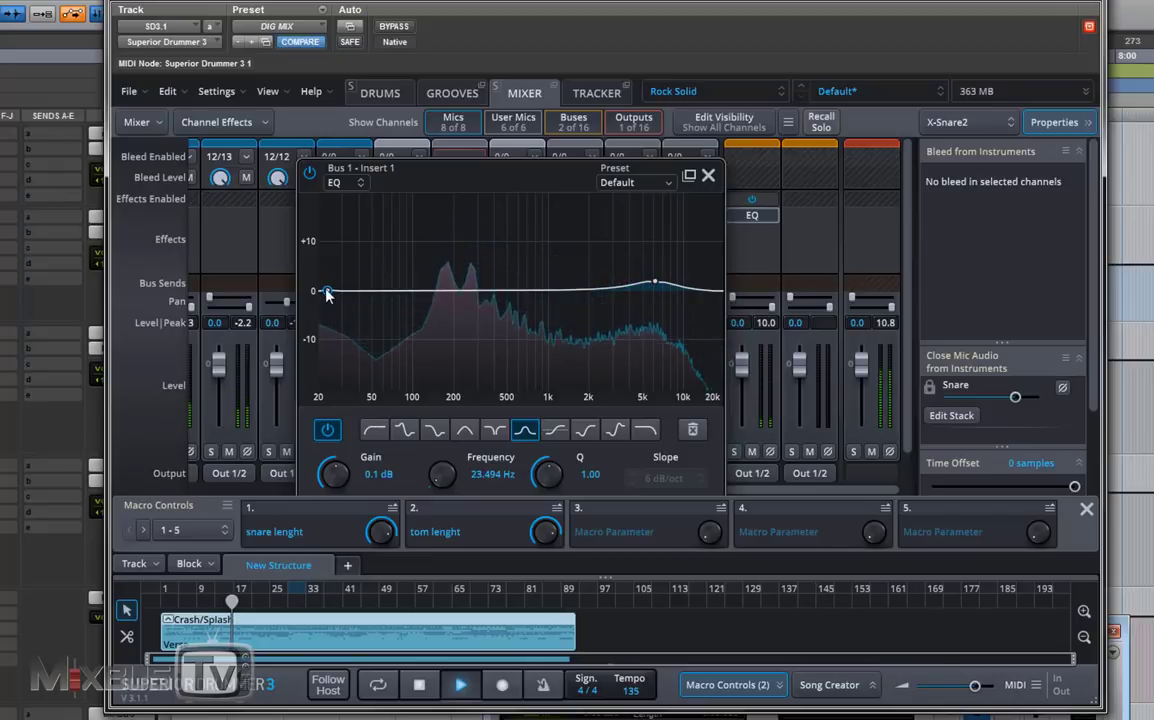
drag(326, 291, 338, 344)
click(374, 430)
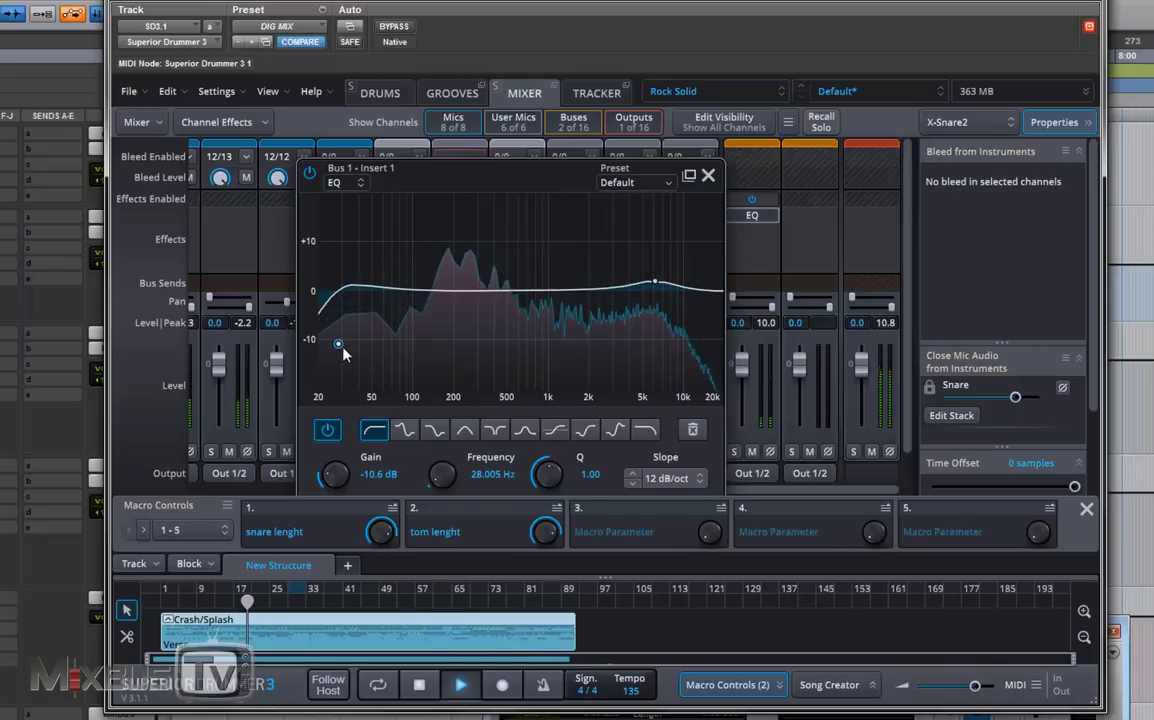
drag(338, 343, 396, 399)
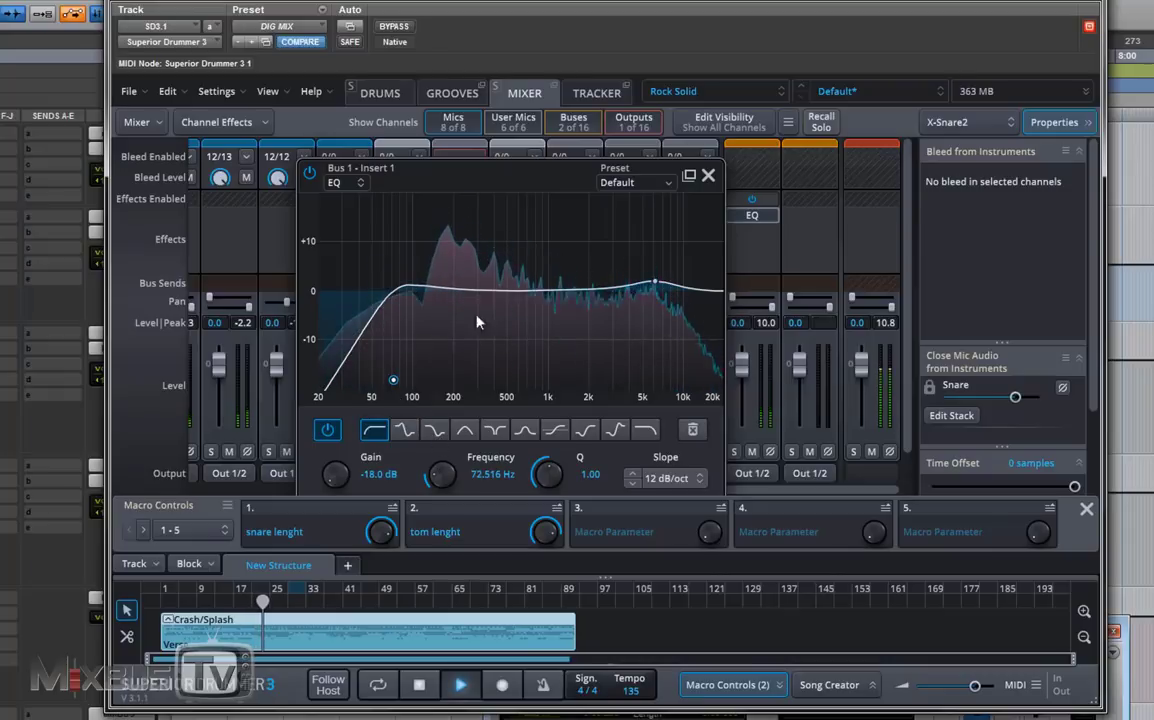
Step: Add narrow bell bands near 380 Hz (Q 5.05) and 480 Hz (Q 3.65) with reduced gain
drag(486, 291, 445, 240)
drag(537, 471, 491, 426)
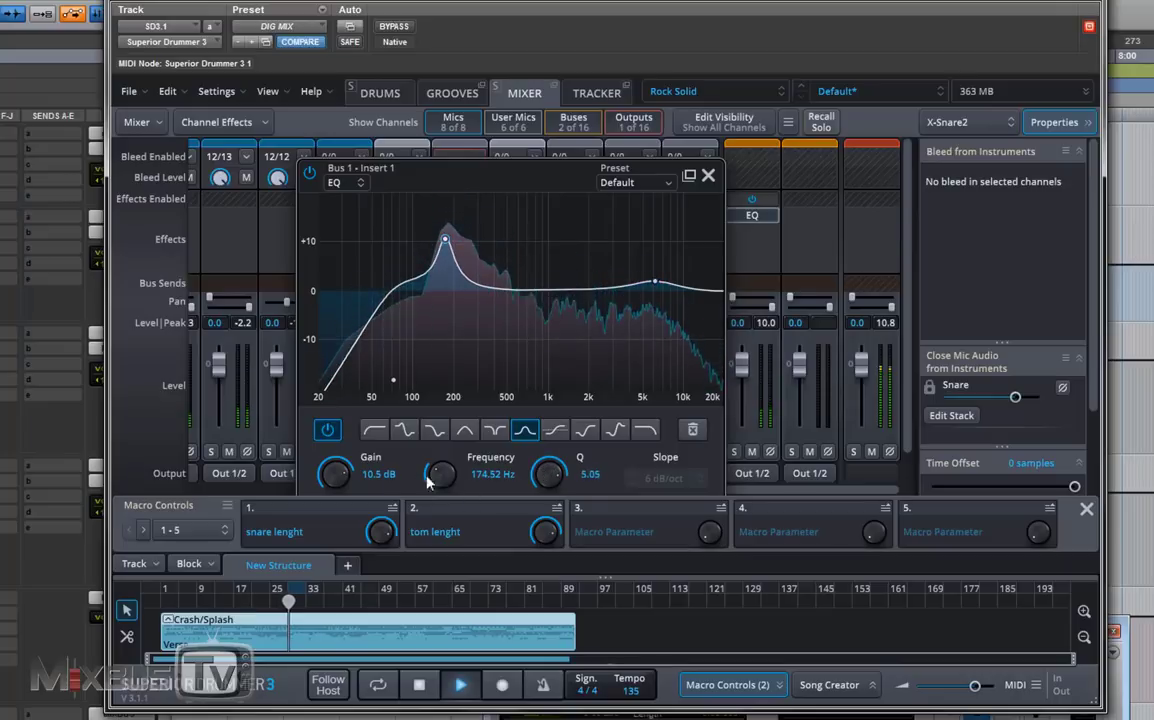
drag(336, 472, 337, 482)
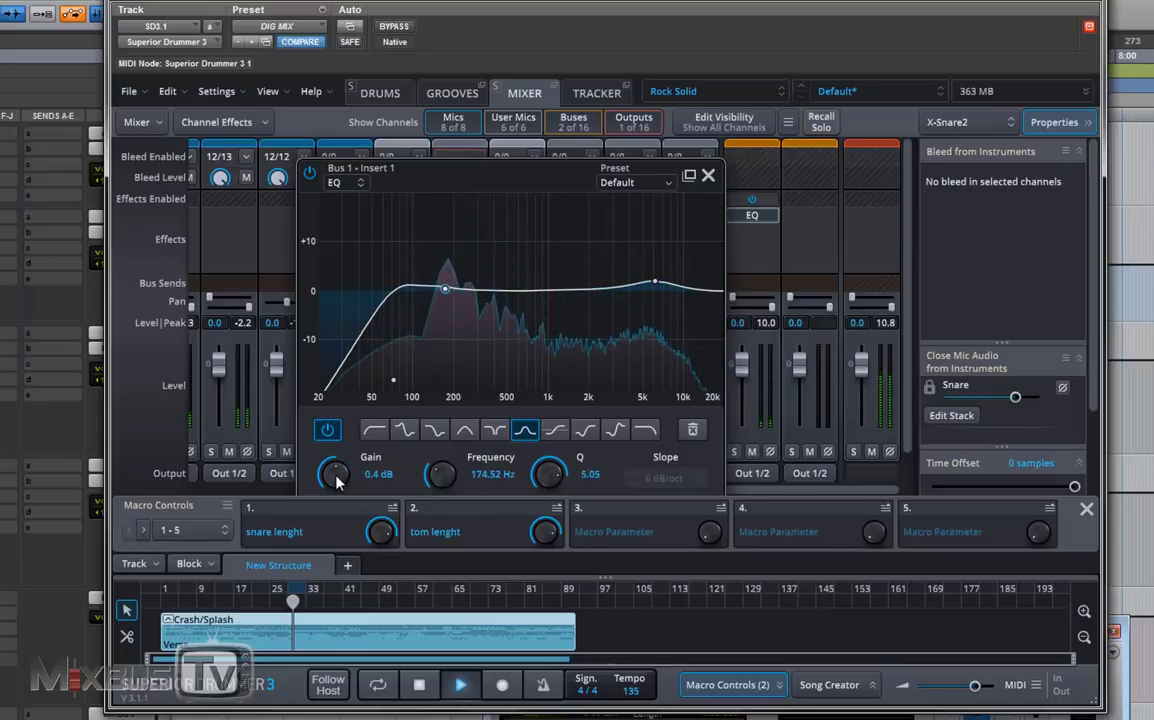
scroll(336, 482, up, 5)
scroll(336, 482, down, 2)
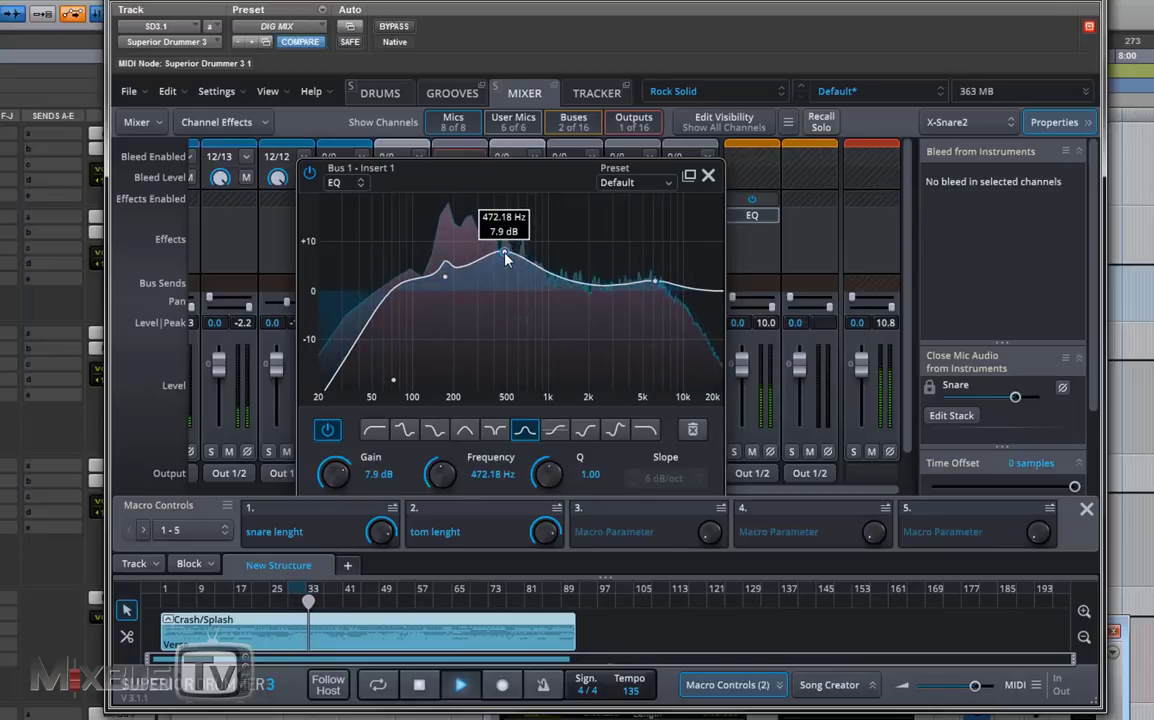
drag(505, 258, 495, 217)
drag(548, 474, 548, 440)
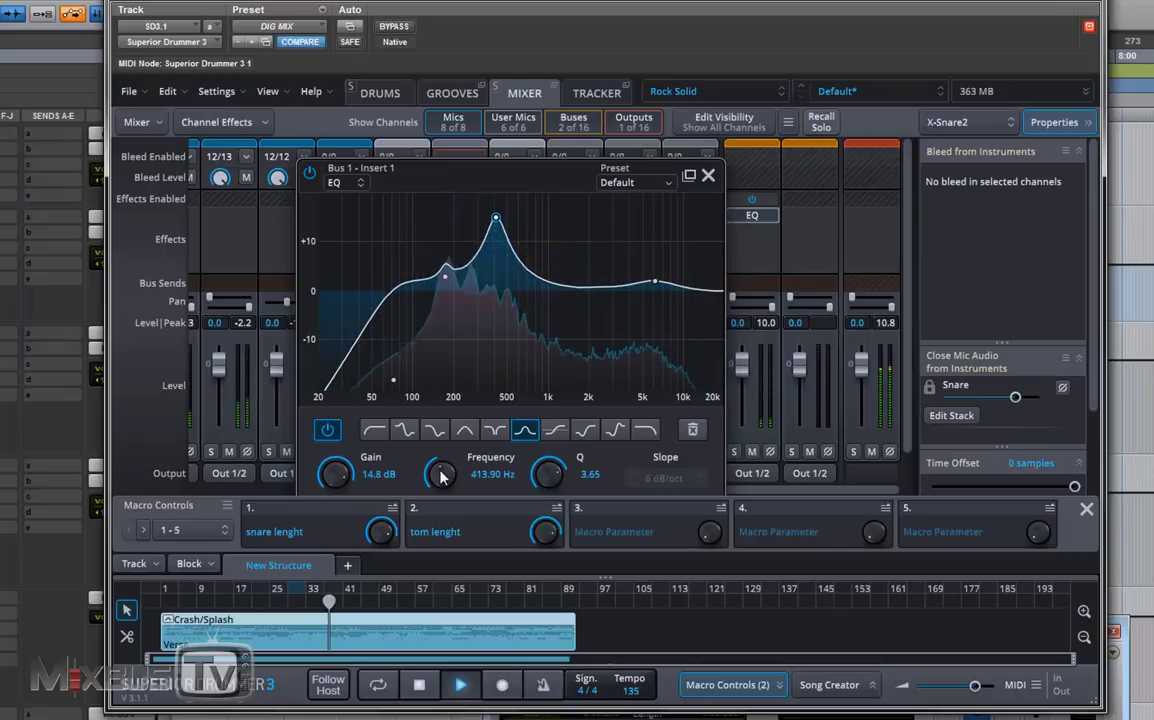
drag(337, 474, 342, 478)
scroll(342, 478, down, 5)
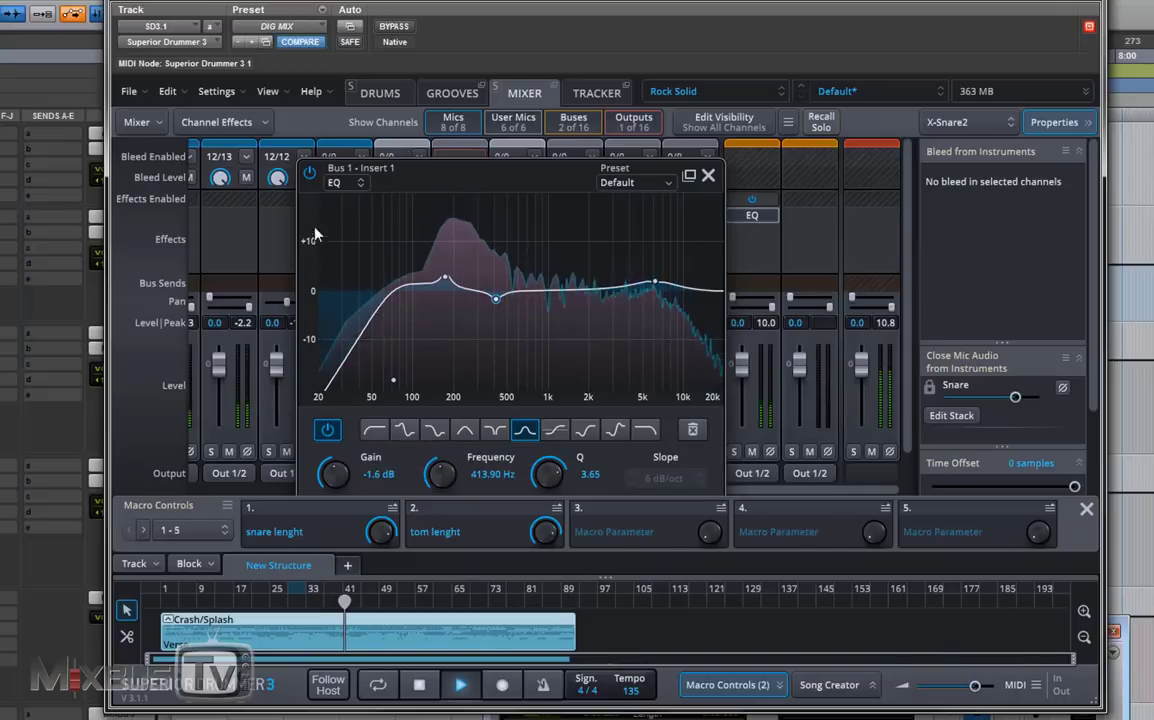
Step: Compare the EQ against bypass and reduce the 6 kHz boost to 0.7 dB
click(310, 173)
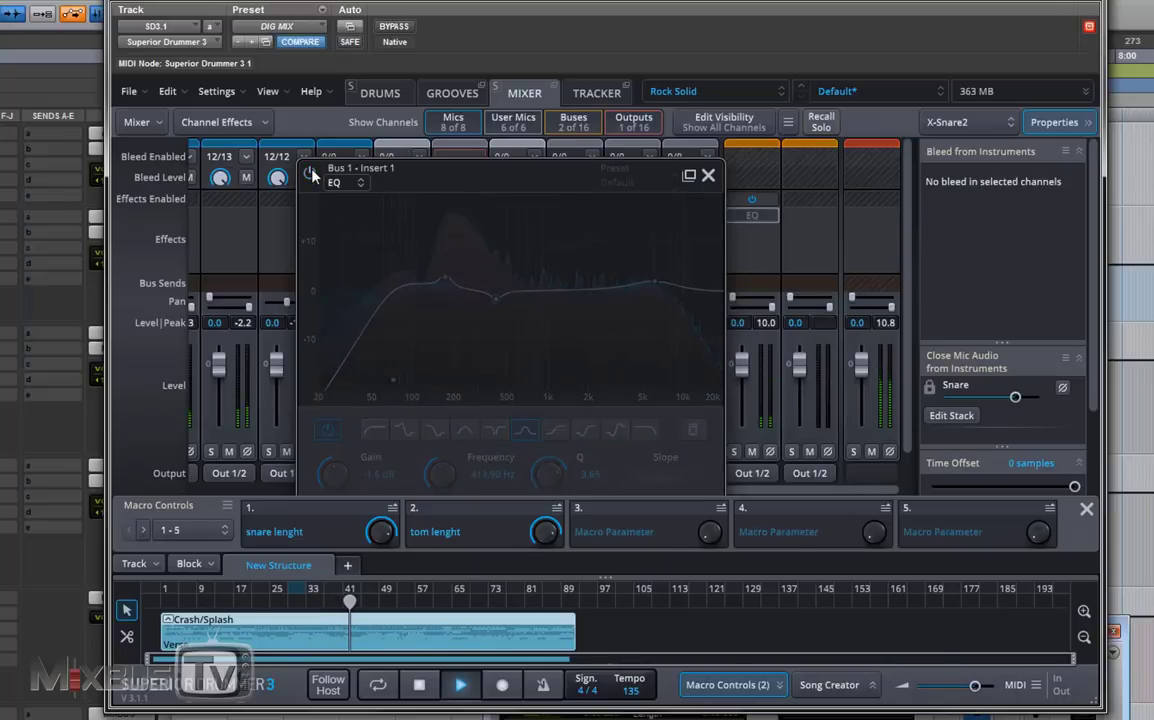
click(310, 173)
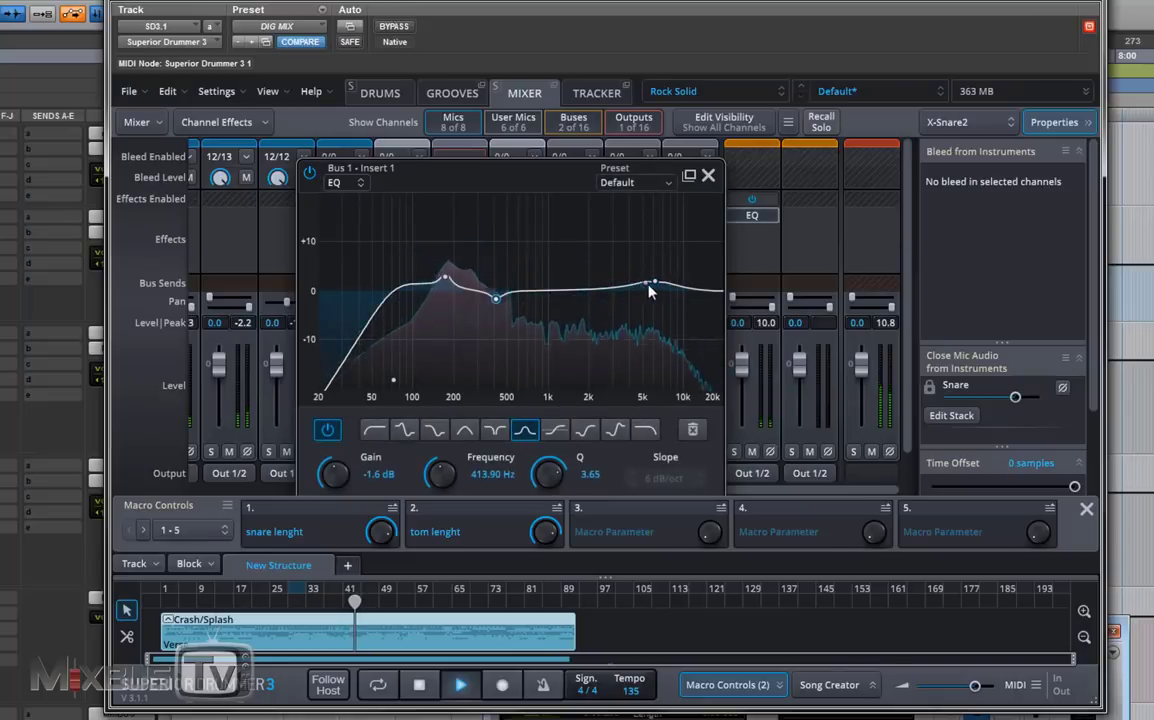
click(655, 283)
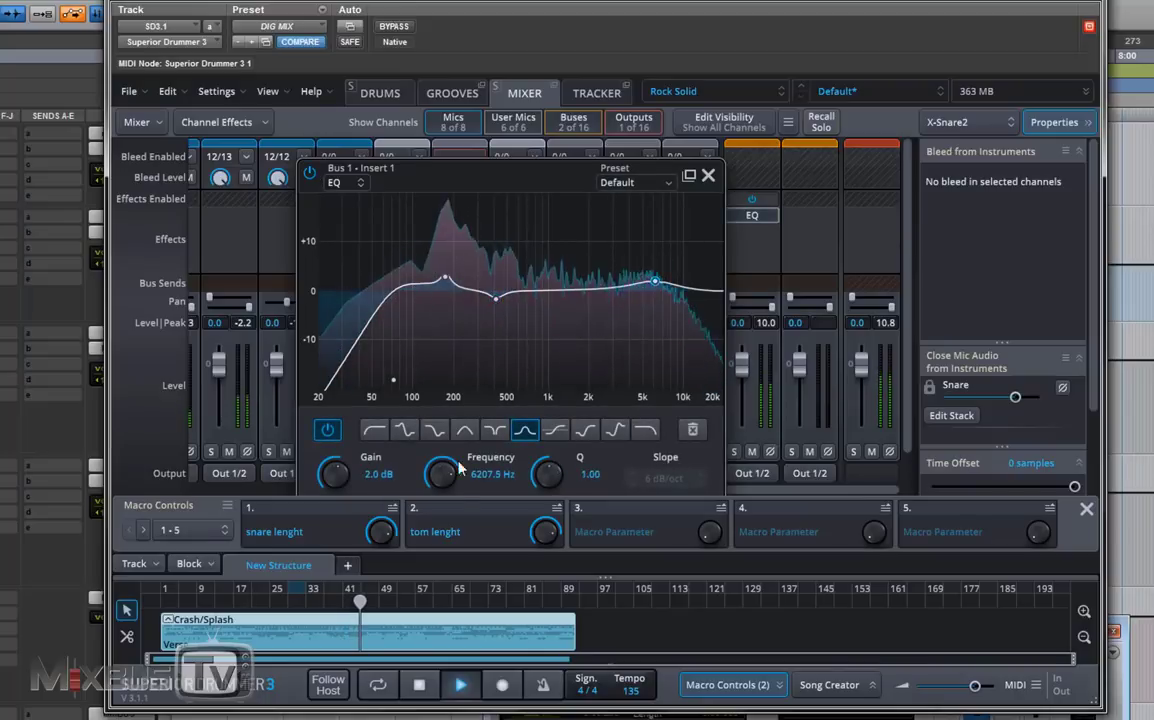
drag(364, 474, 364, 492)
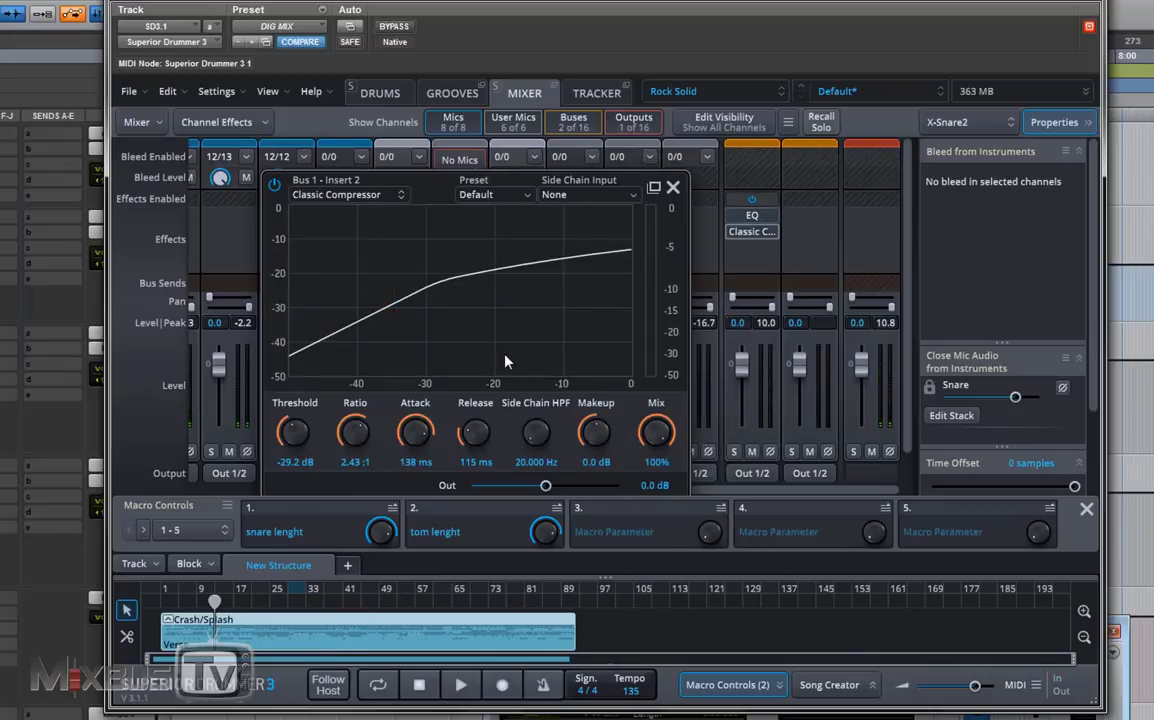
Step: Replace Bus 1's compressor with the Transient shaper and lower its Attack to 4.05
drag(630, 178, 624, 217)
click(667, 228)
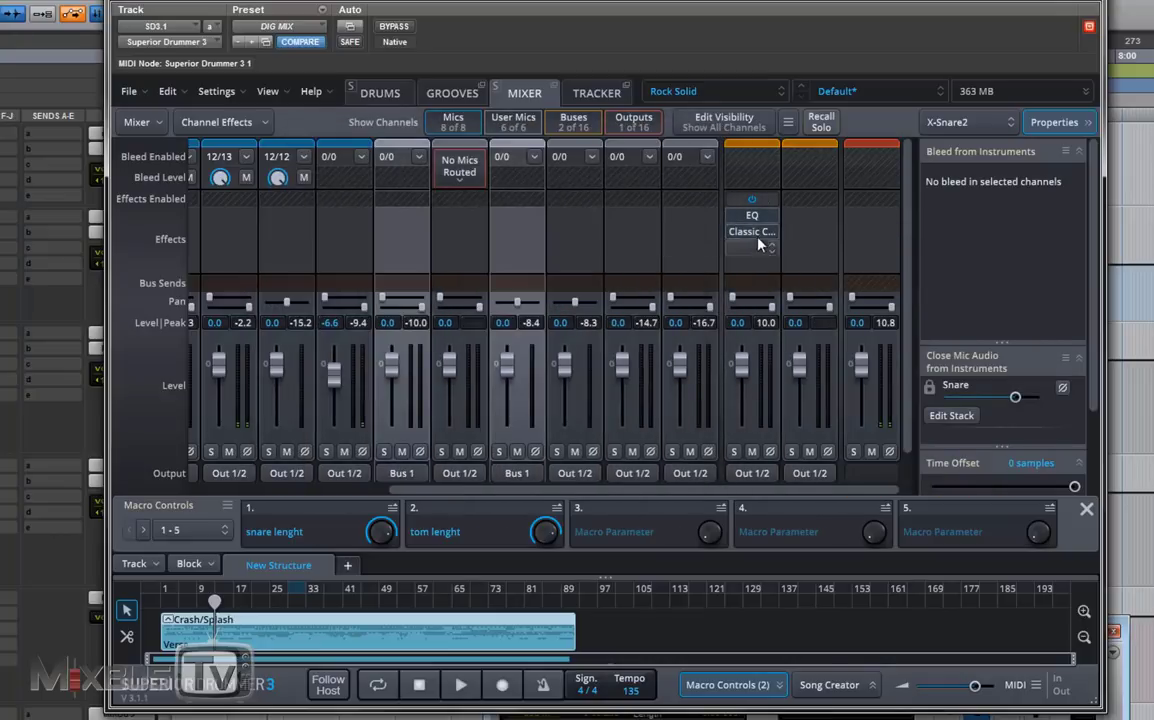
click(752, 231)
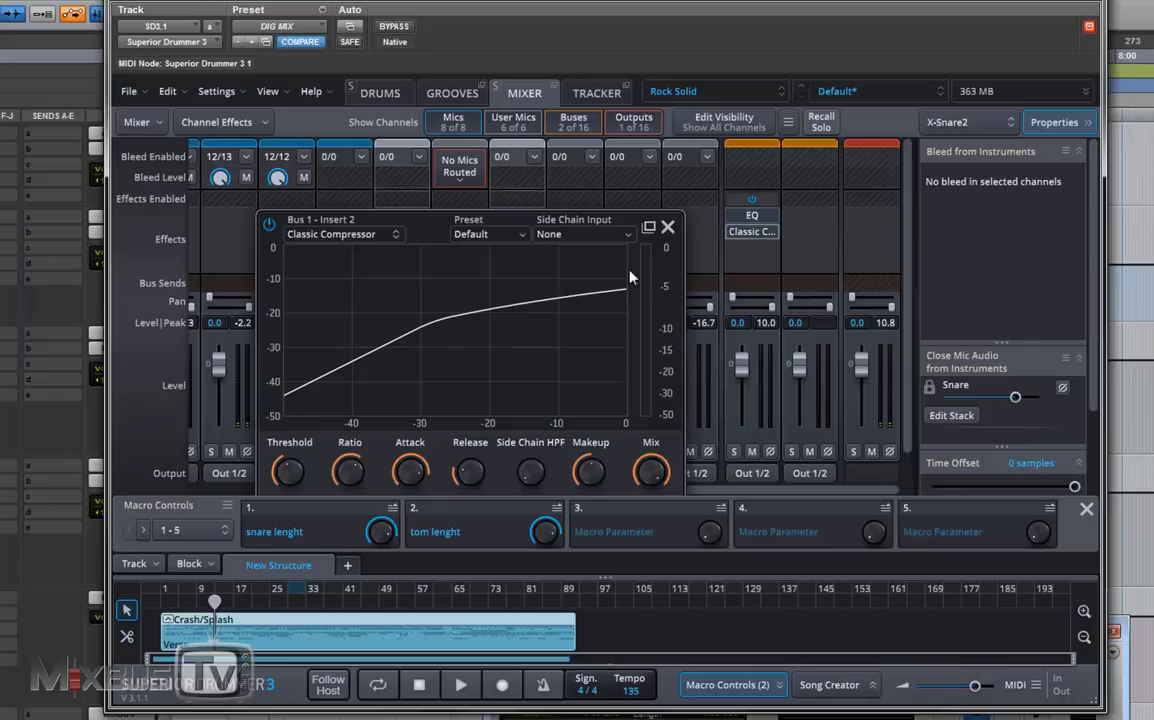
click(375, 238)
mouse_move(383, 307)
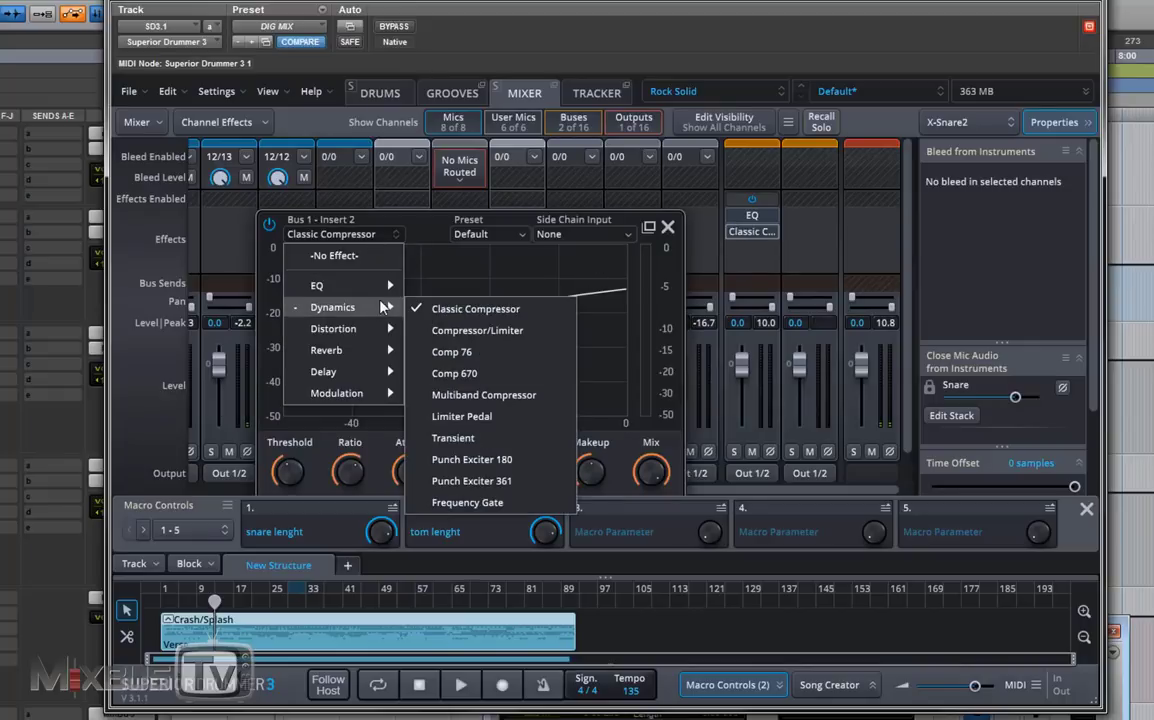
click(480, 440)
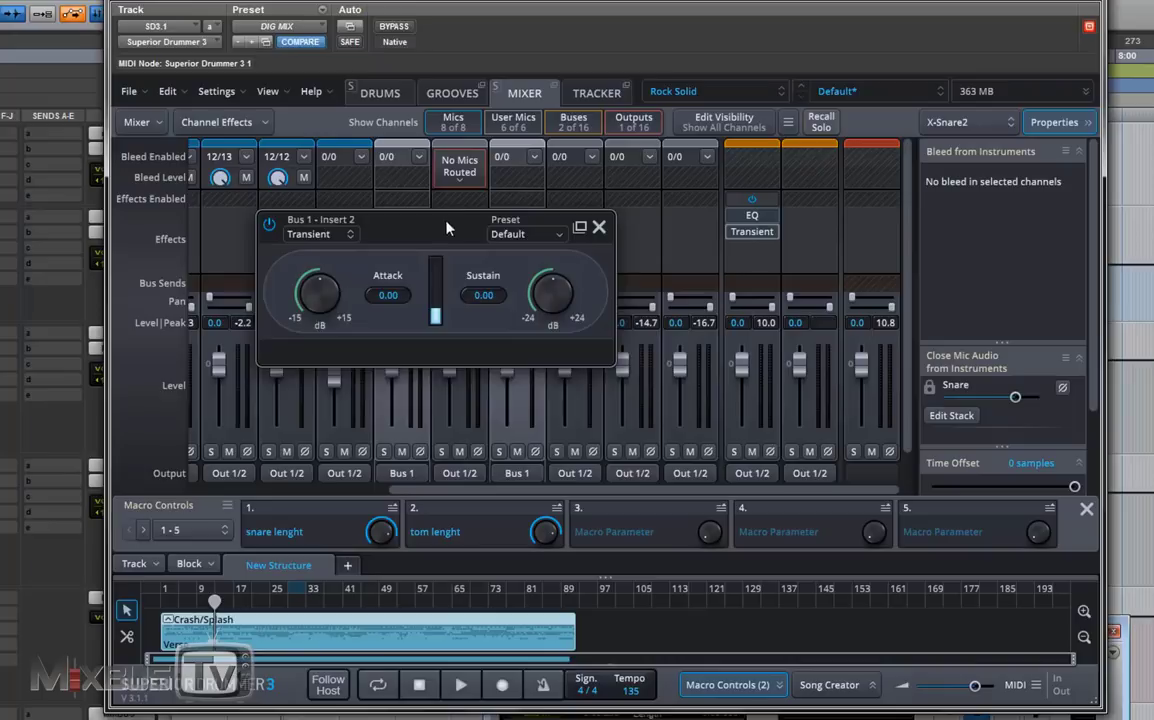
drag(444, 234, 501, 342)
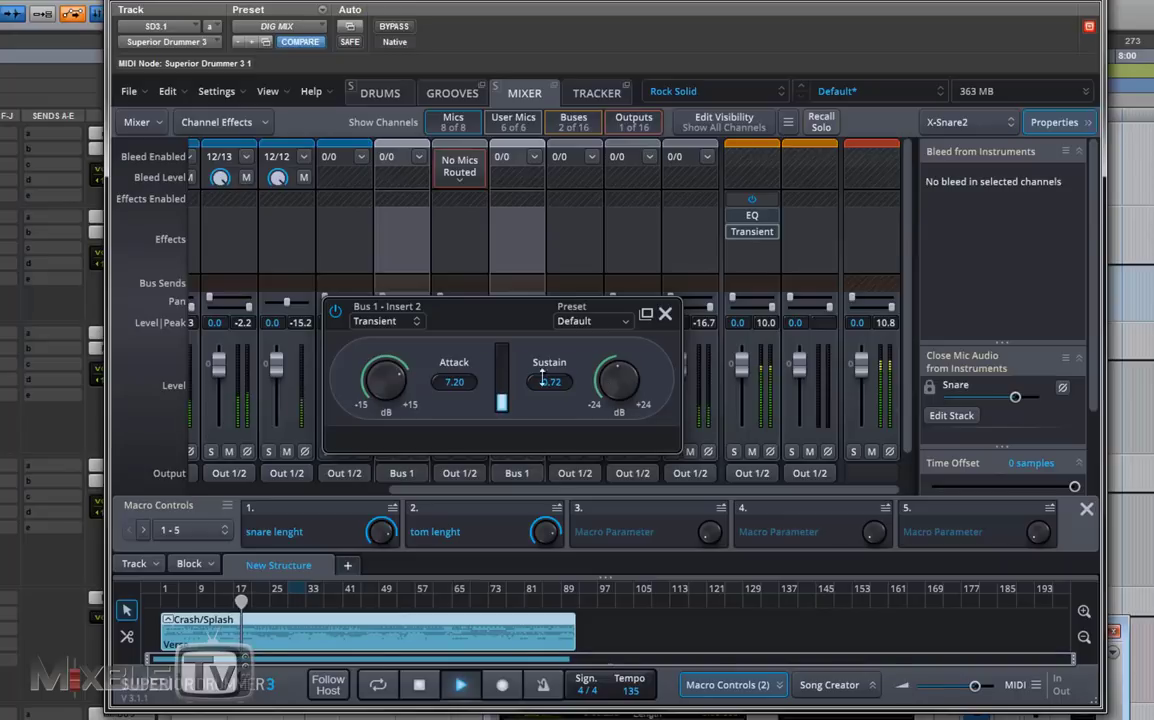
drag(405, 385, 402, 400)
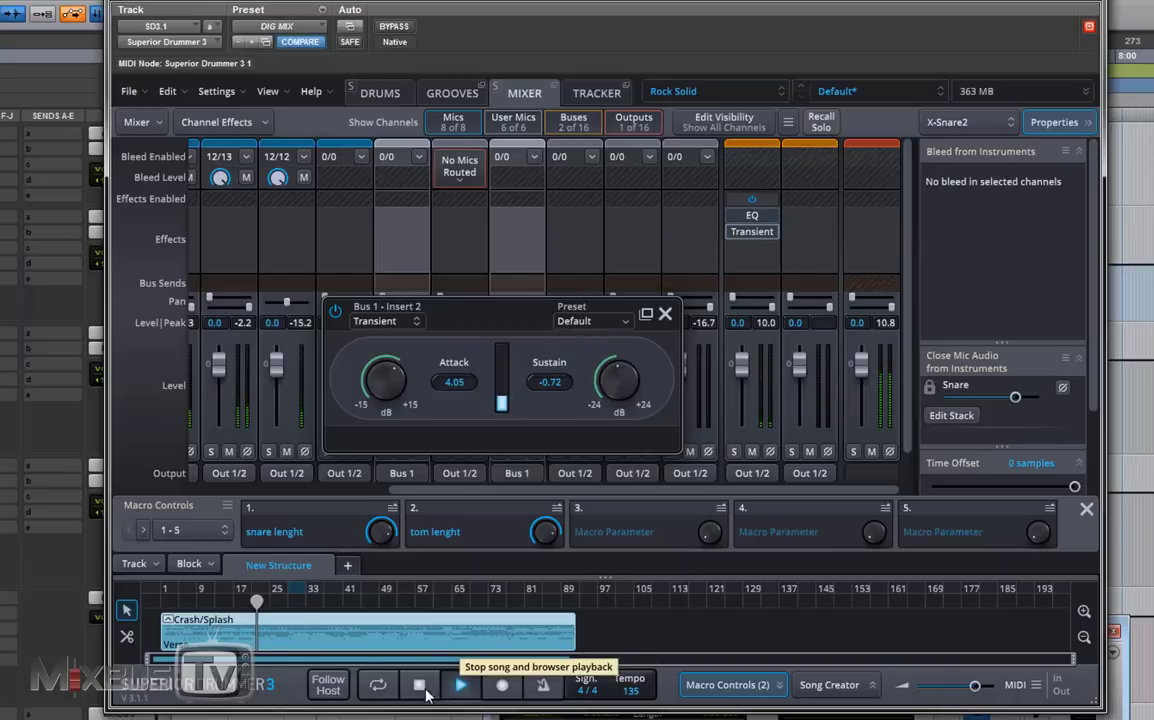
Step: Check the Bus 1 EQ, compare the transient shaper against bypass during playback, then stop
click(761, 220)
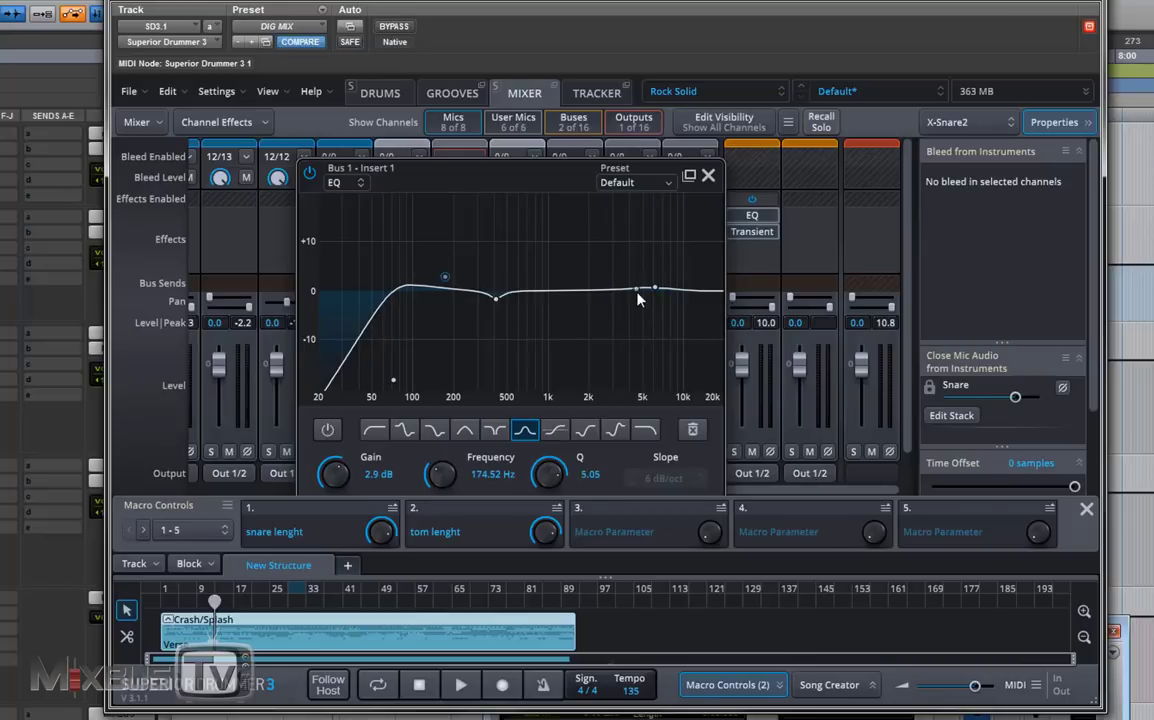
click(709, 177)
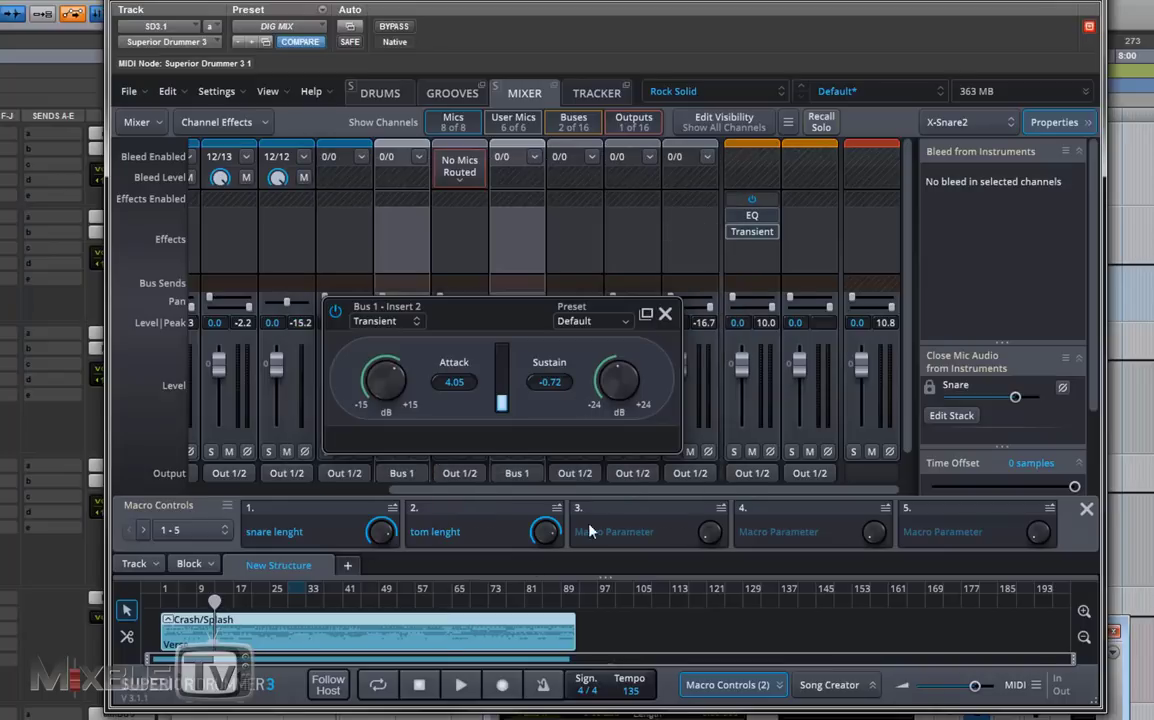
click(460, 688)
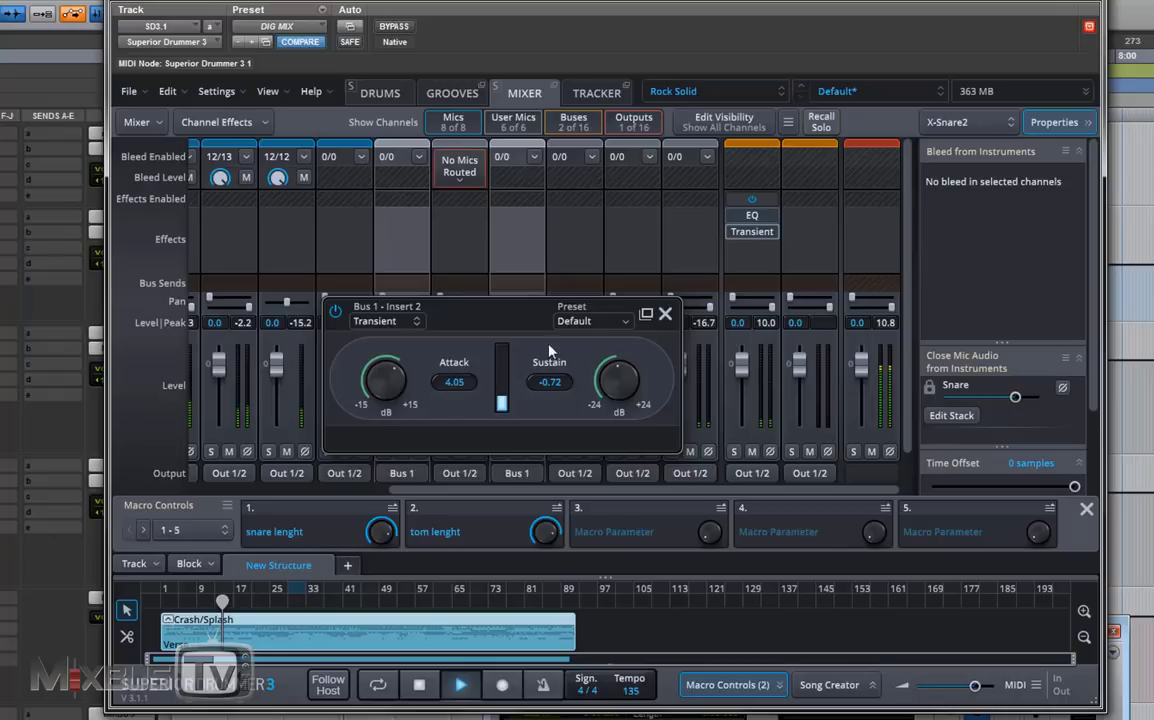
click(335, 313)
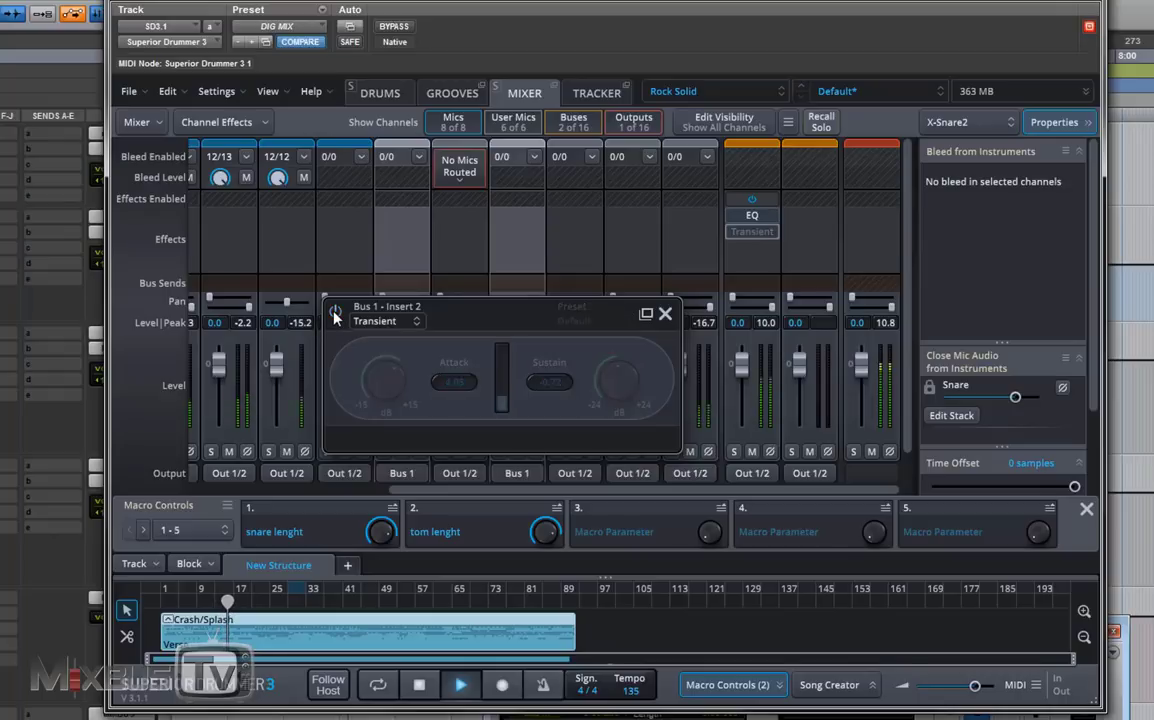
click(335, 312)
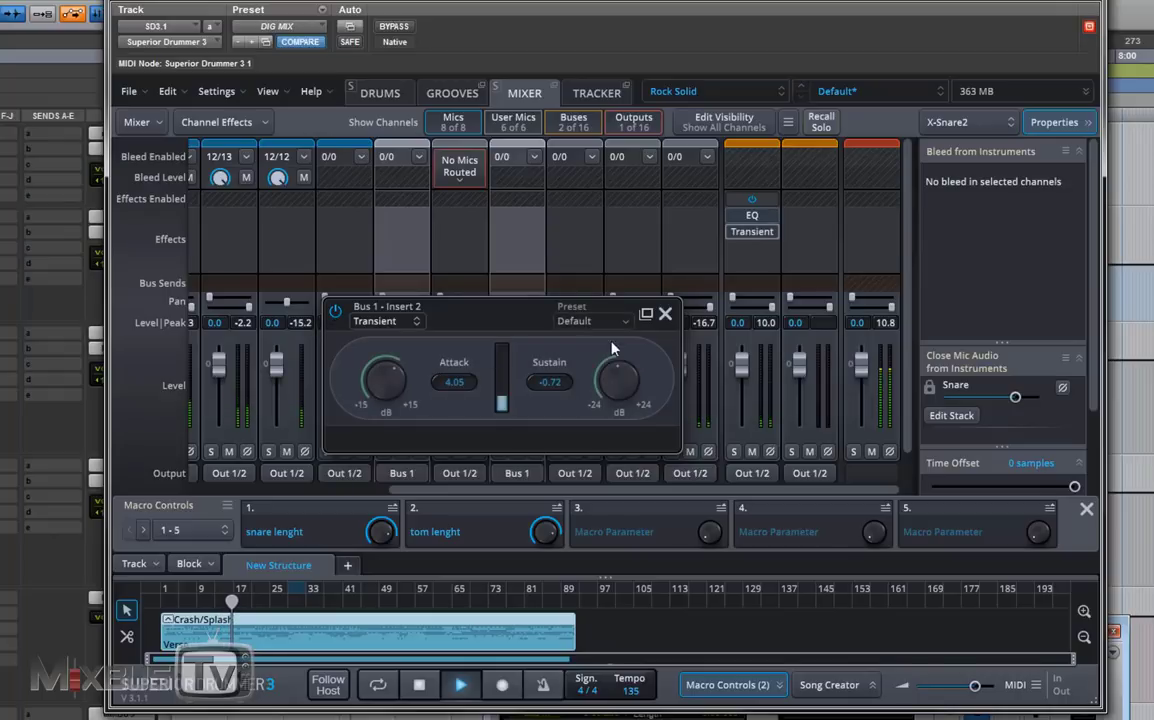
click(665, 315)
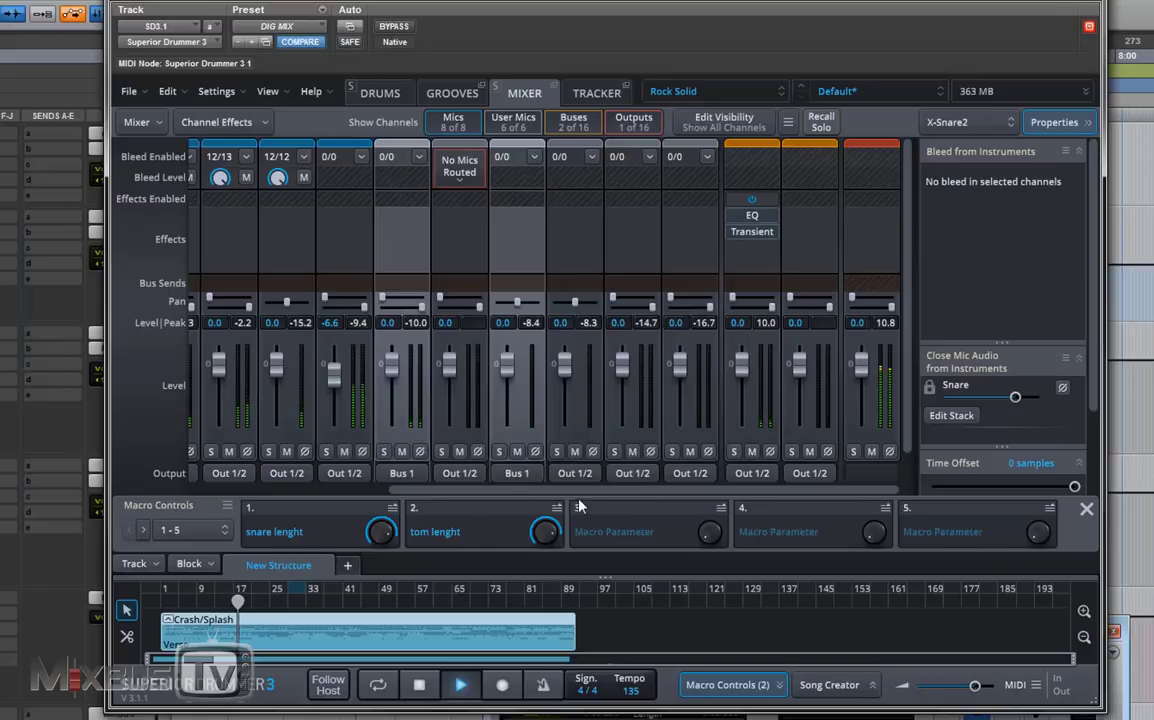
key(space)
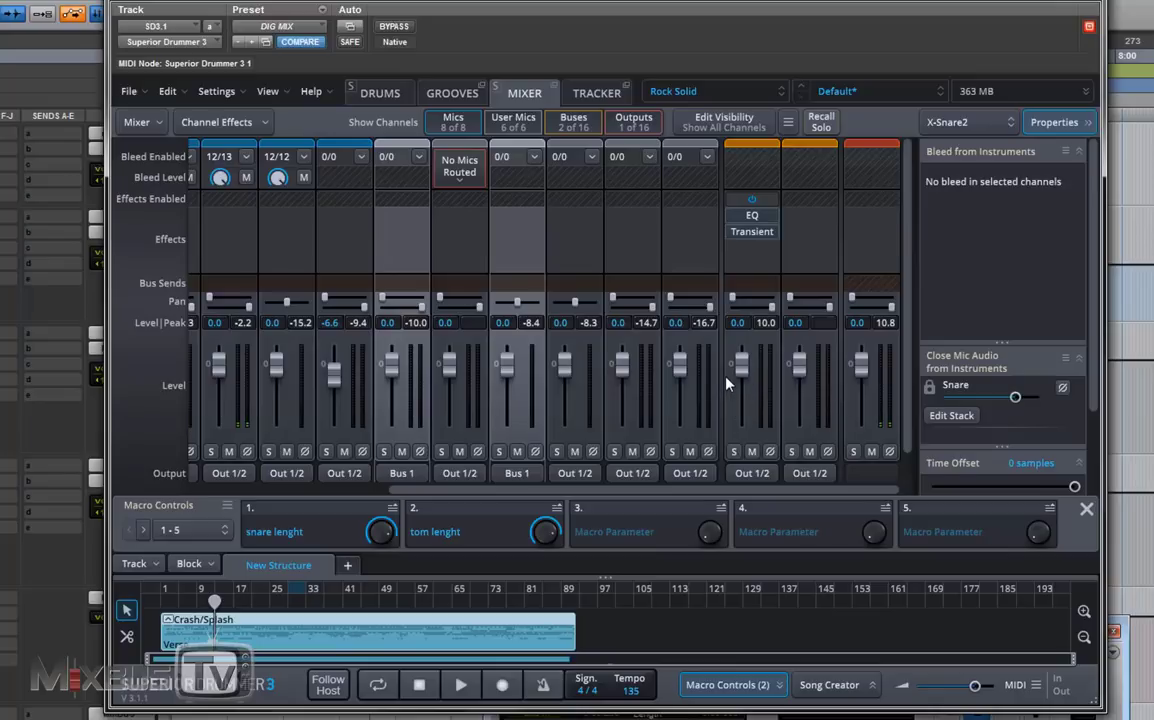
Step: Insert a Valve Distortion Box on Bus 1's third slot with 5.4 dB drive and 3.25 bias
click(752, 260)
mouse_move(820, 312)
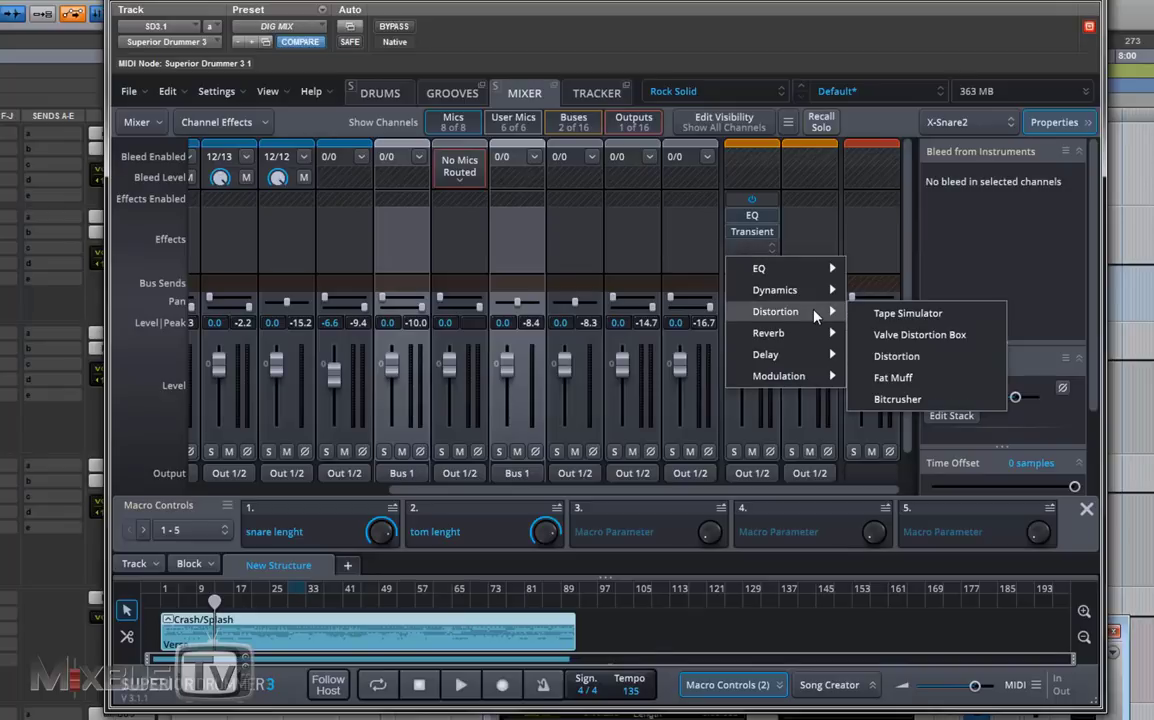
click(910, 318)
click(752, 247)
mouse_move(815, 341)
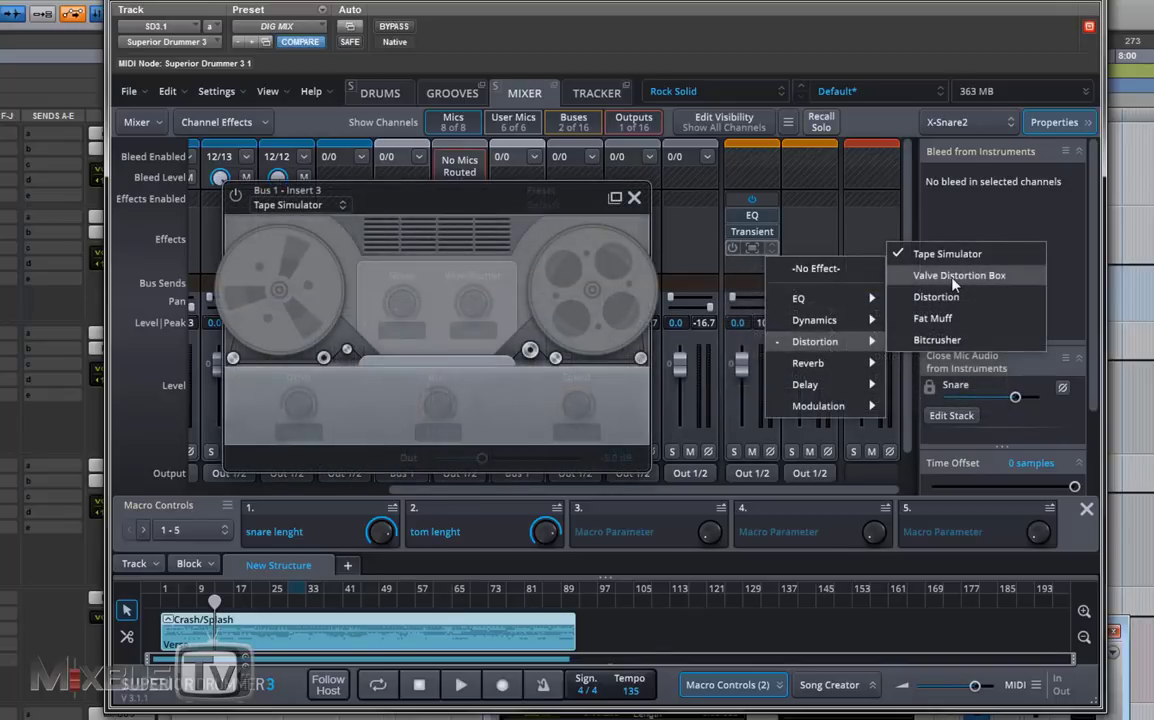
click(955, 284)
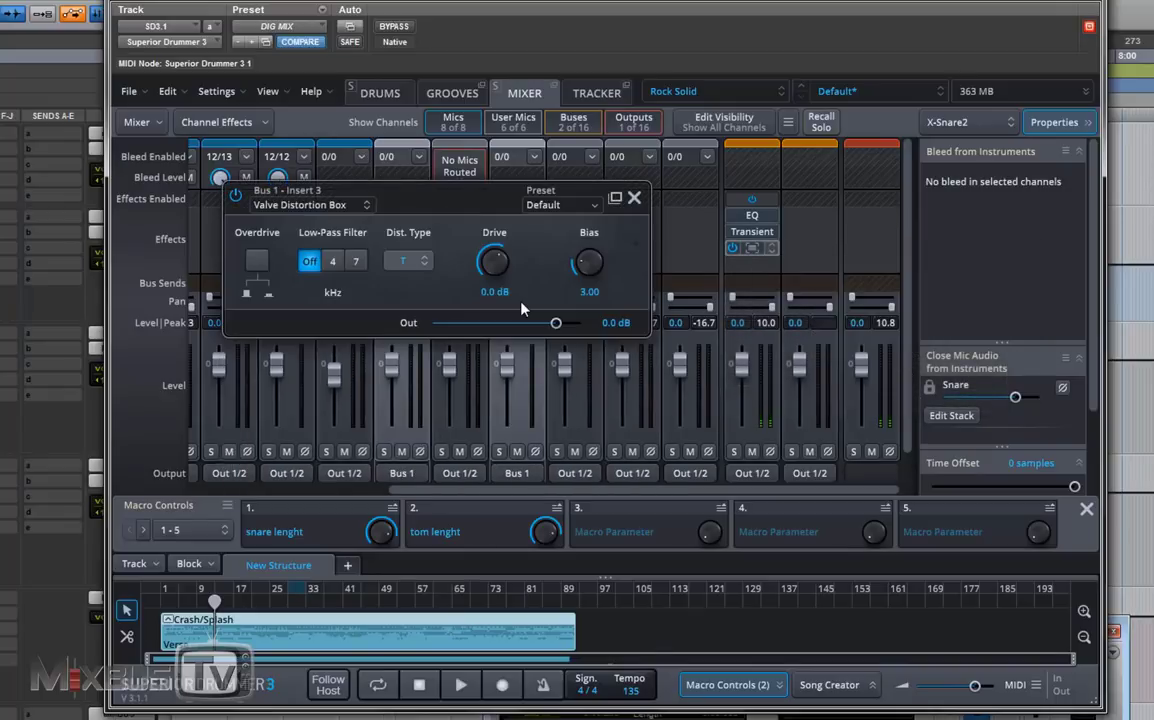
click(461, 684)
drag(494, 262, 494, 270)
drag(589, 262, 576, 305)
drag(497, 265, 510, 238)
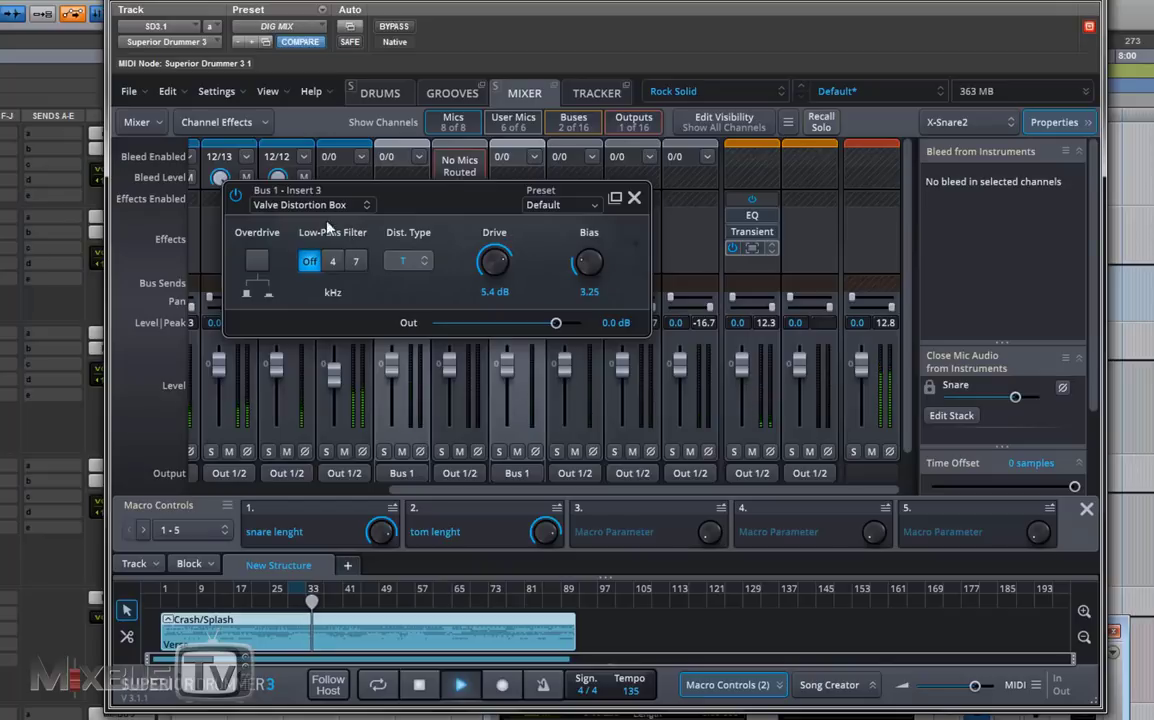
Step: Compare the distortion against bypass and try type P1 before returning to T
click(236, 195)
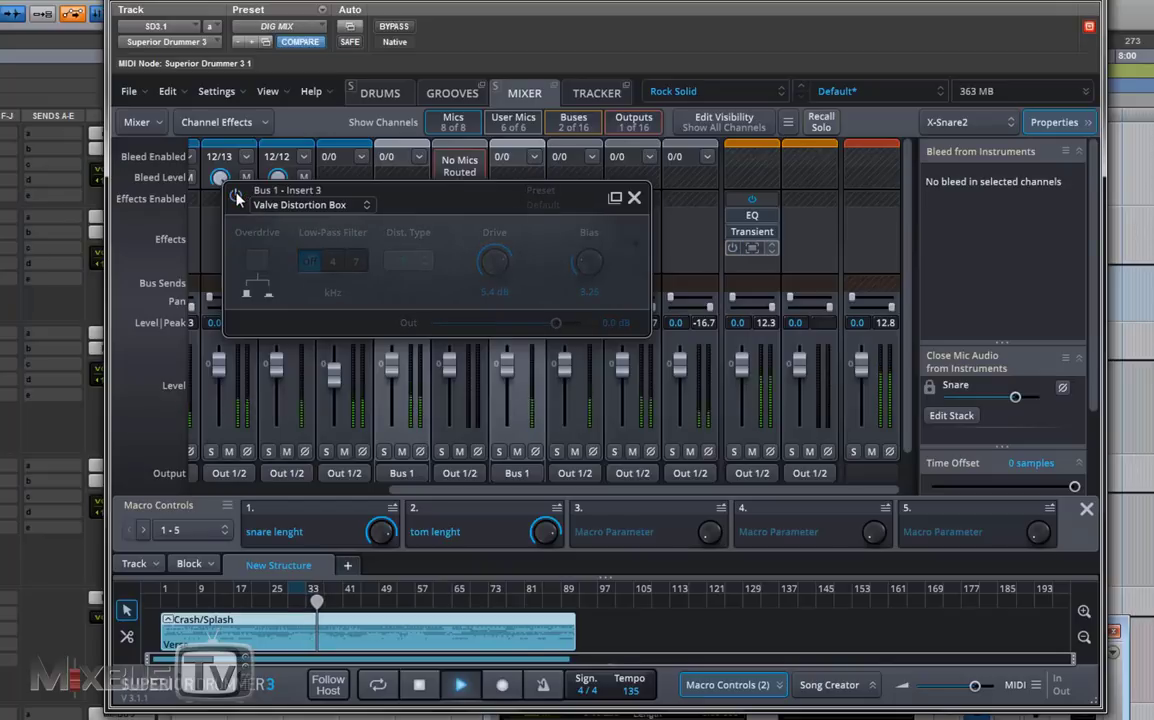
click(236, 195)
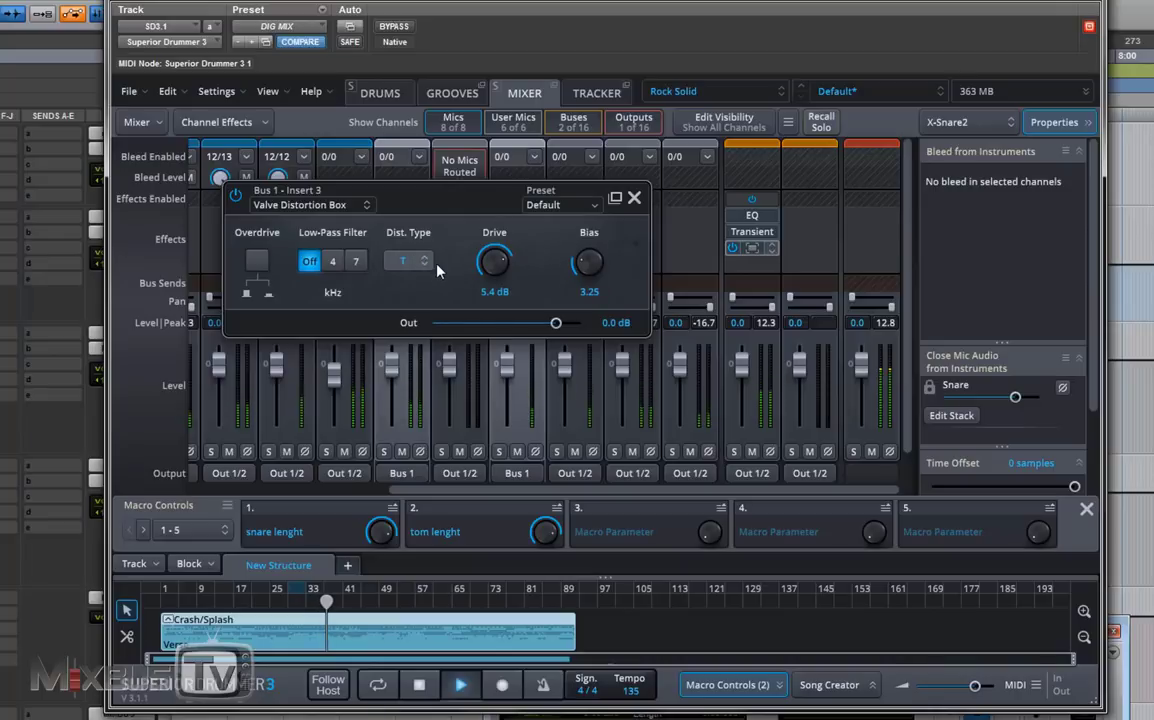
click(405, 261)
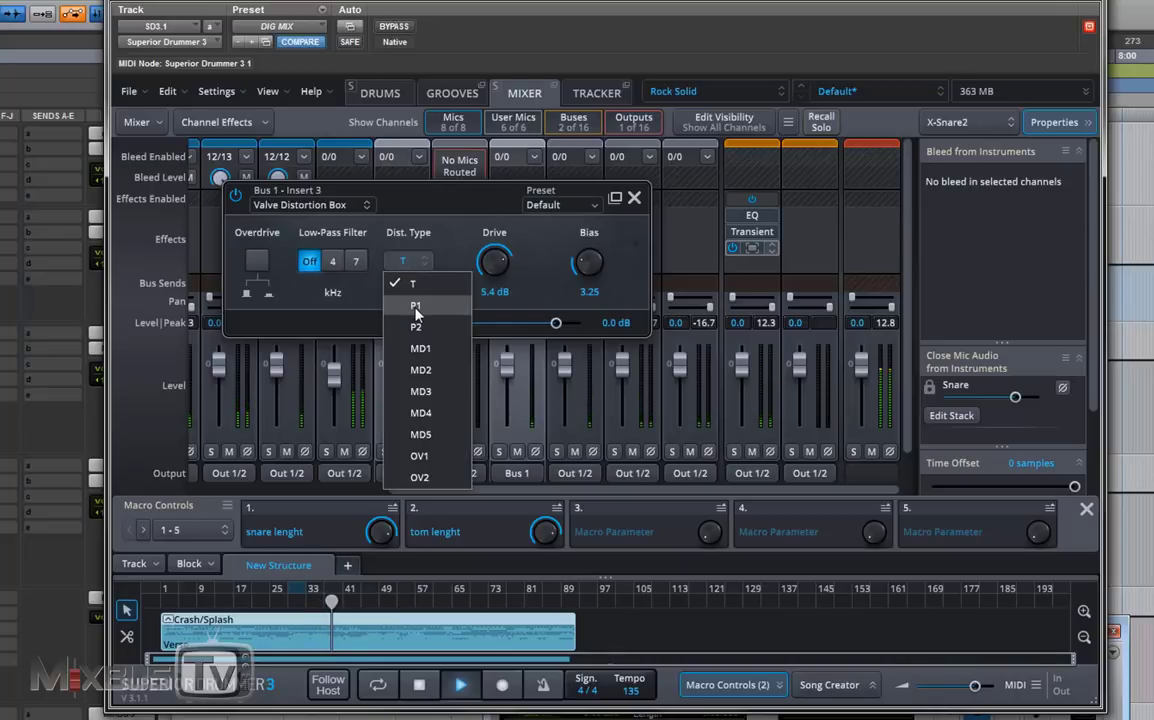
click(416, 307)
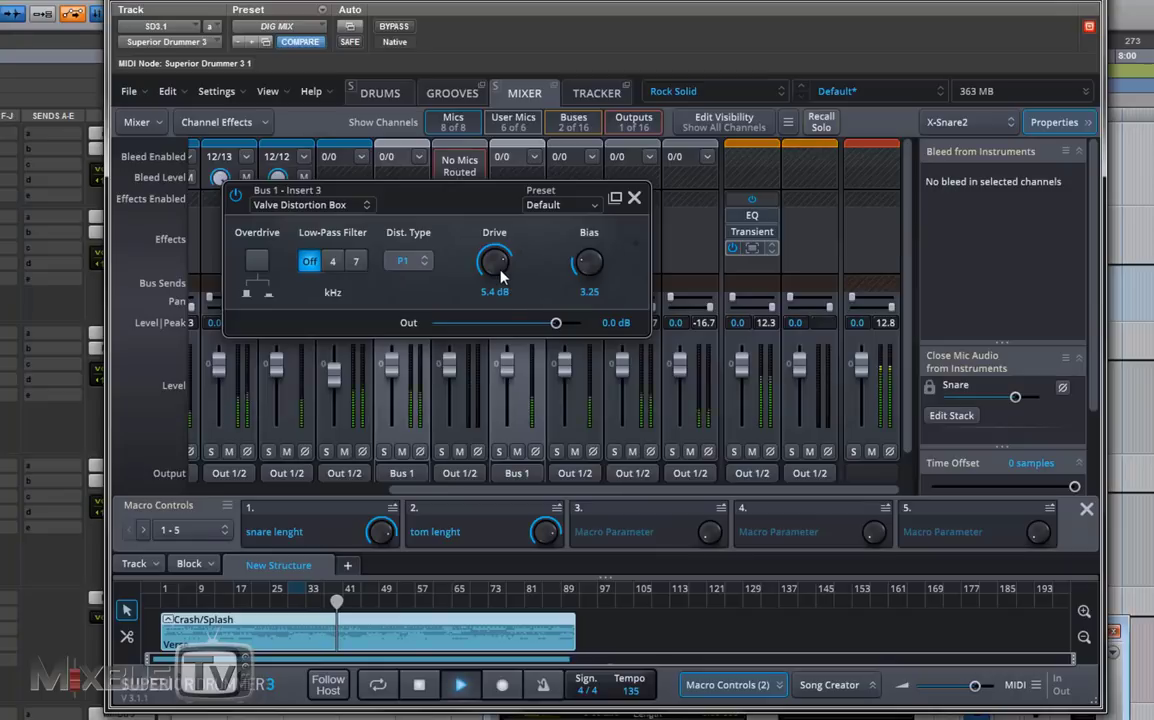
click(405, 261)
click(375, 251)
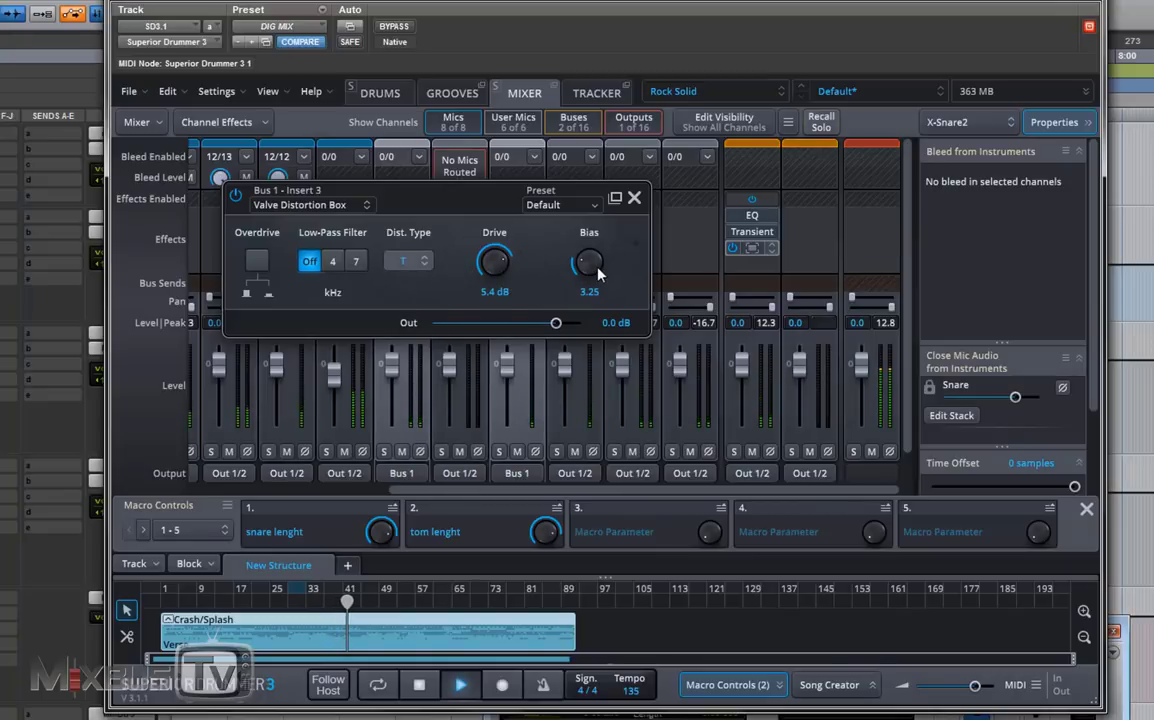
Step: Lower the Transient sustain and move the upper EQ boost to about 3.2 kHz
click(750, 237)
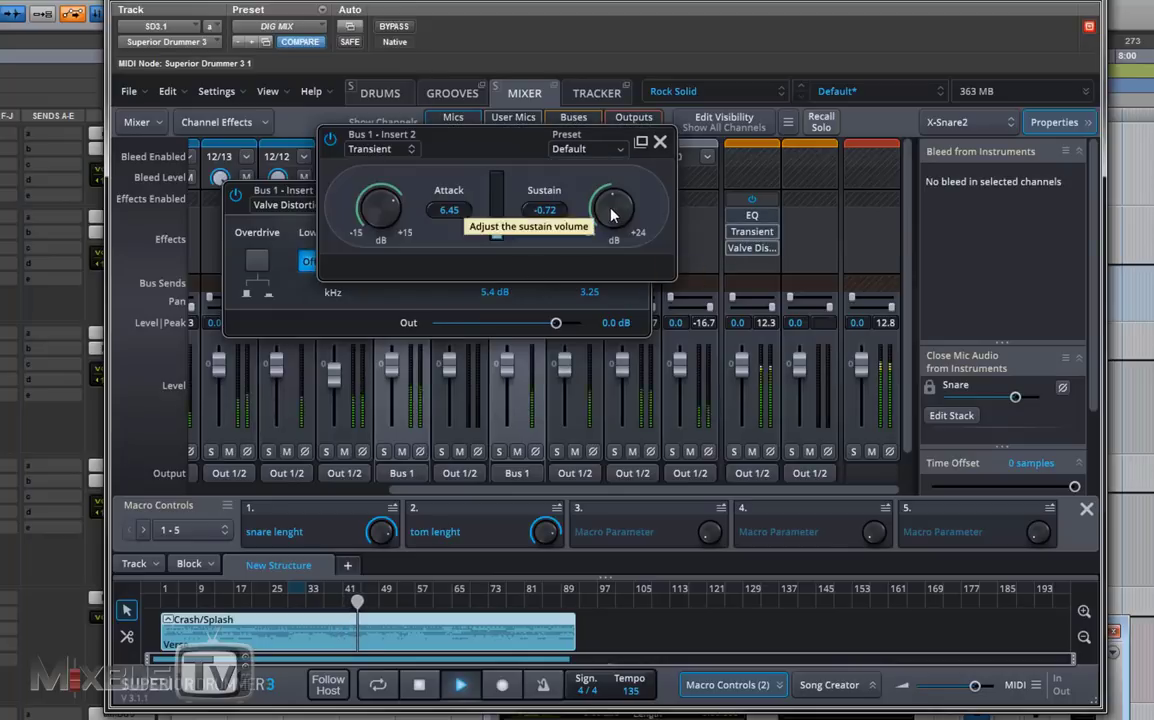
mouse_move(613, 224)
mouse_down()
mouse_move(613, 238)
mouse_move(613, 224)
mouse_up()
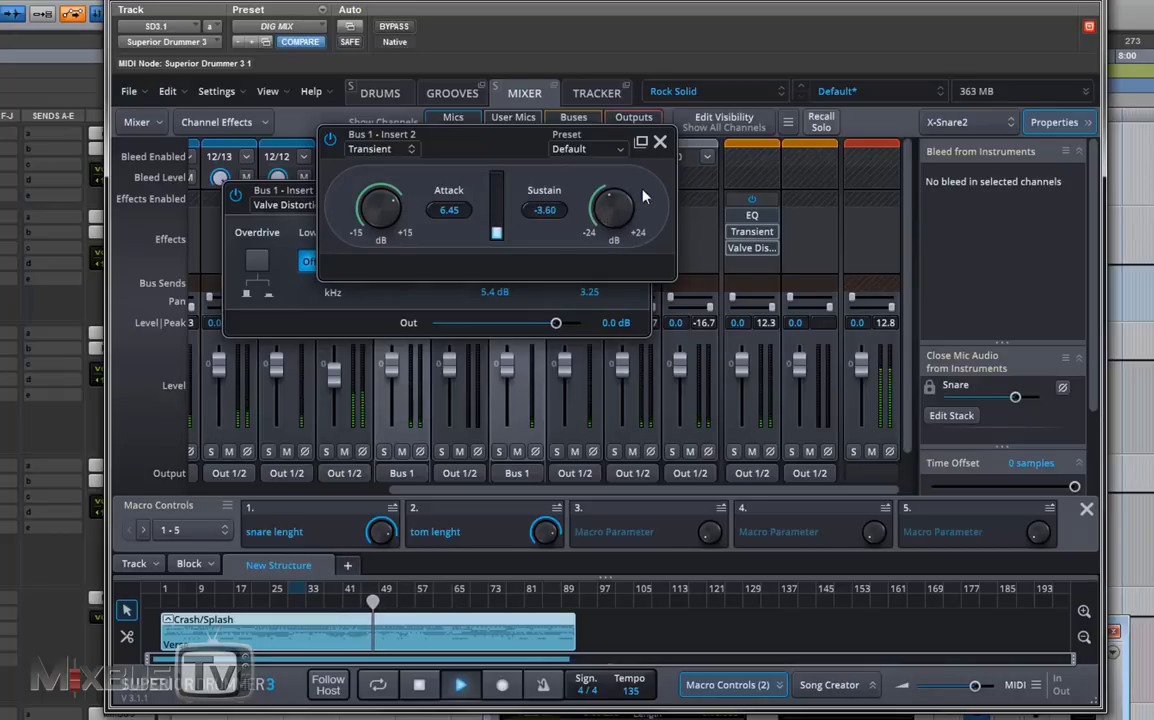
click(660, 141)
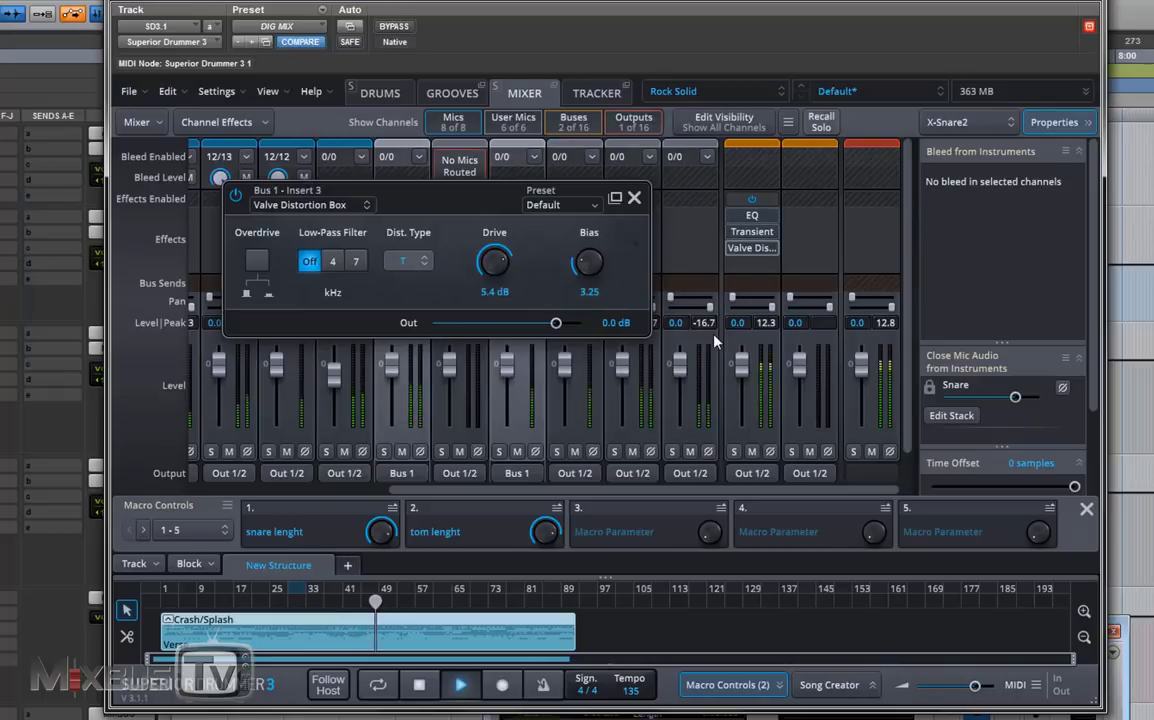
click(634, 197)
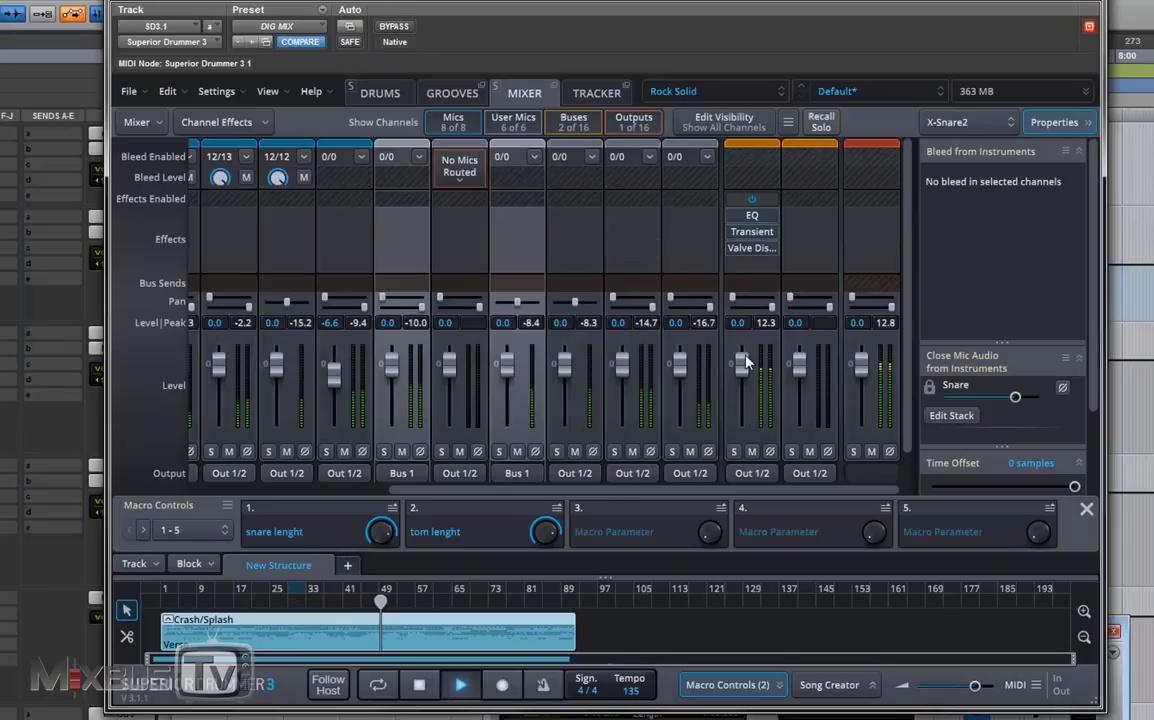
click(752, 215)
drag(648, 288, 618, 288)
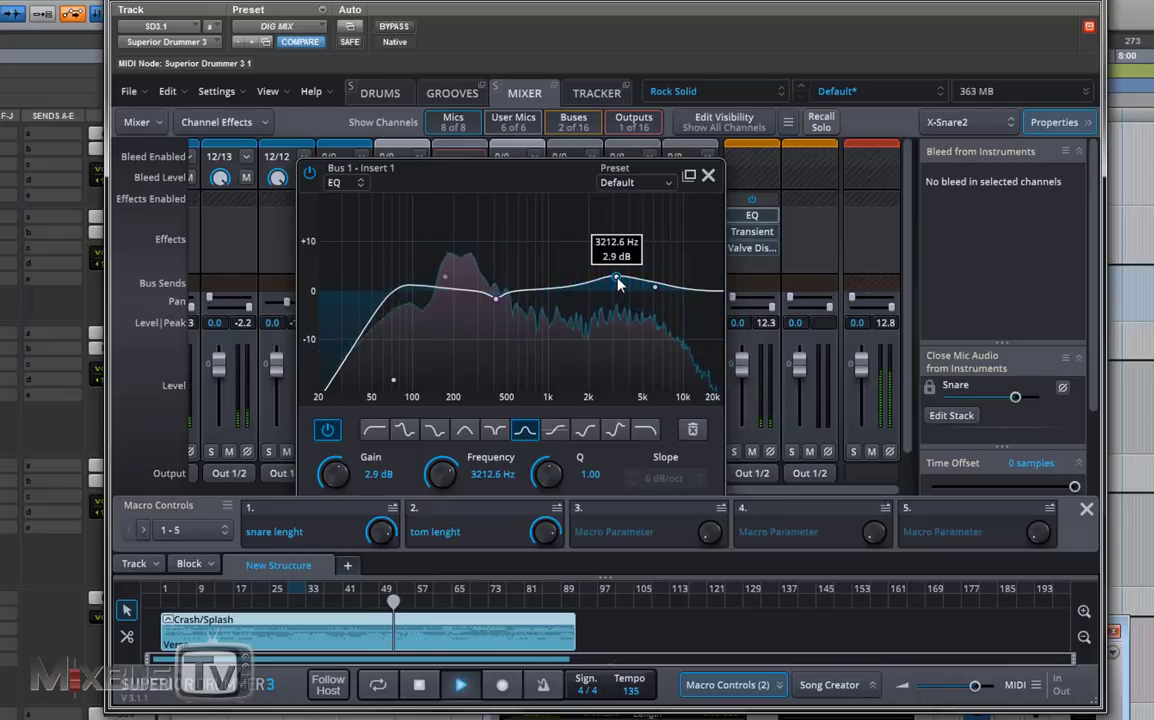
click(708, 175)
Step: Raise the valve distortion bias to 4.20 and compare it against bypass
click(751, 249)
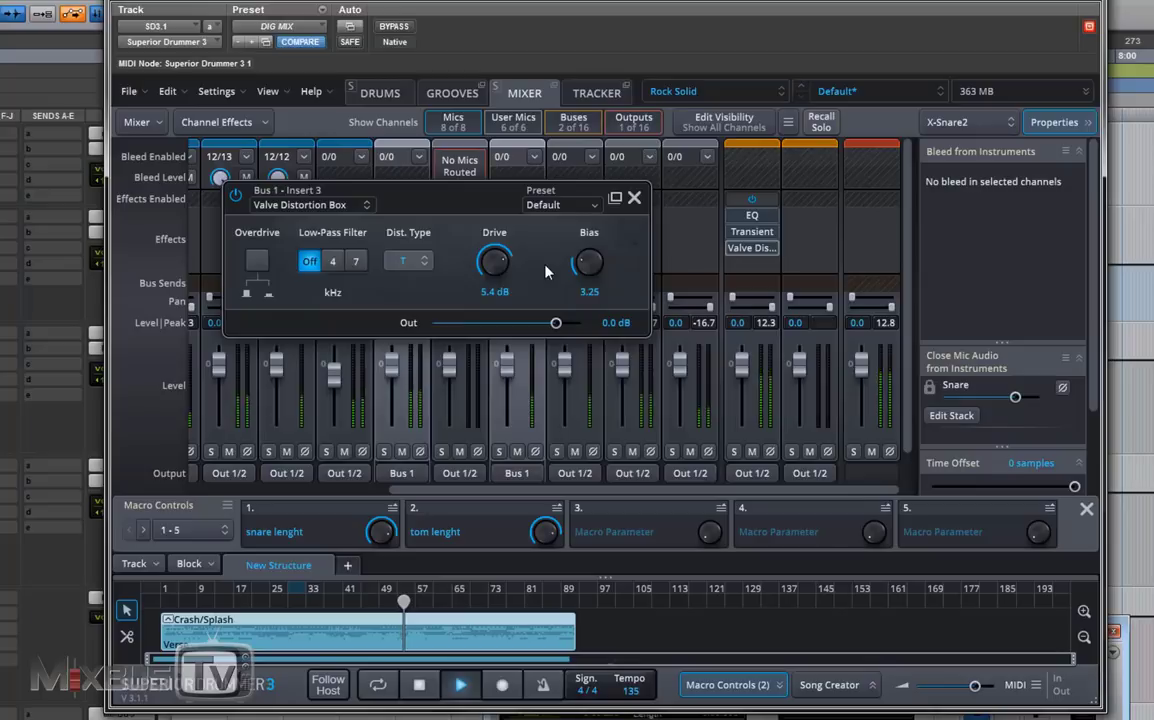
drag(589, 259, 590, 253)
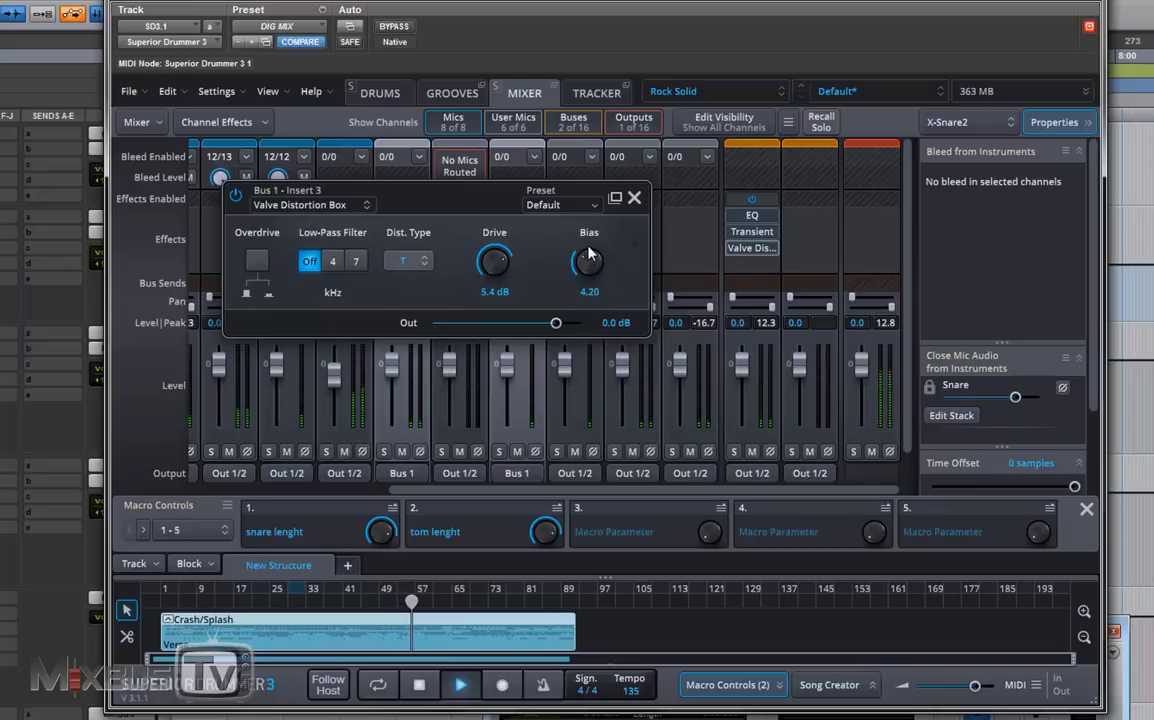
click(236, 195)
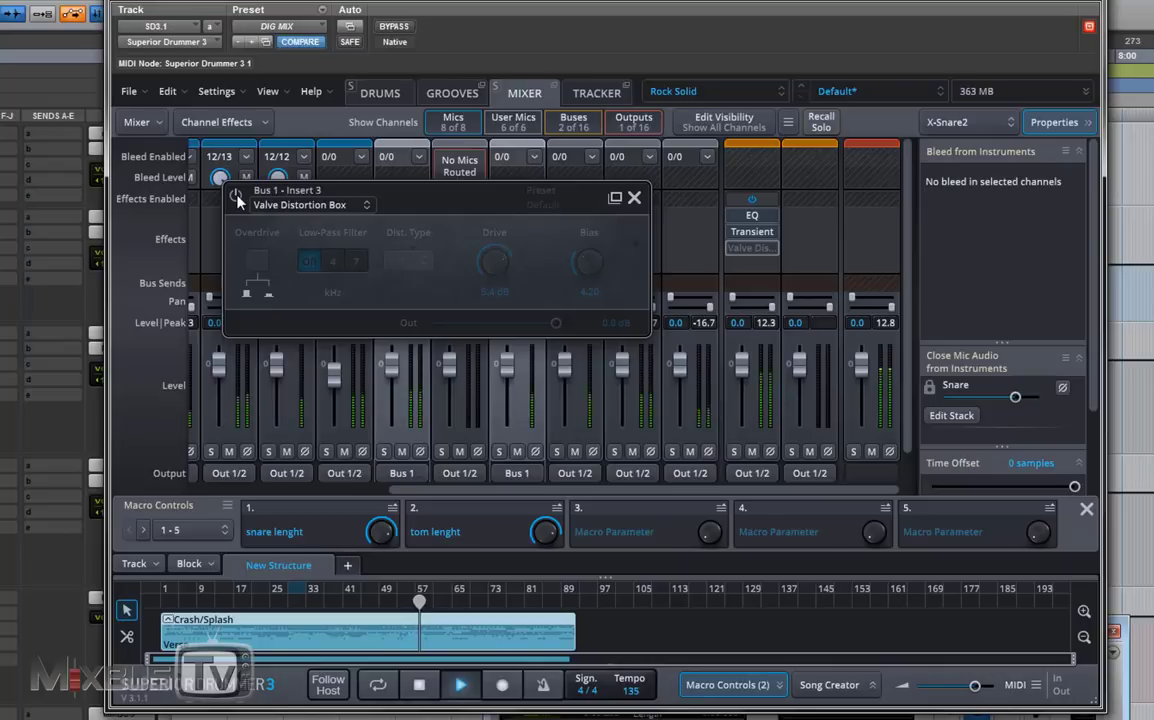
click(237, 196)
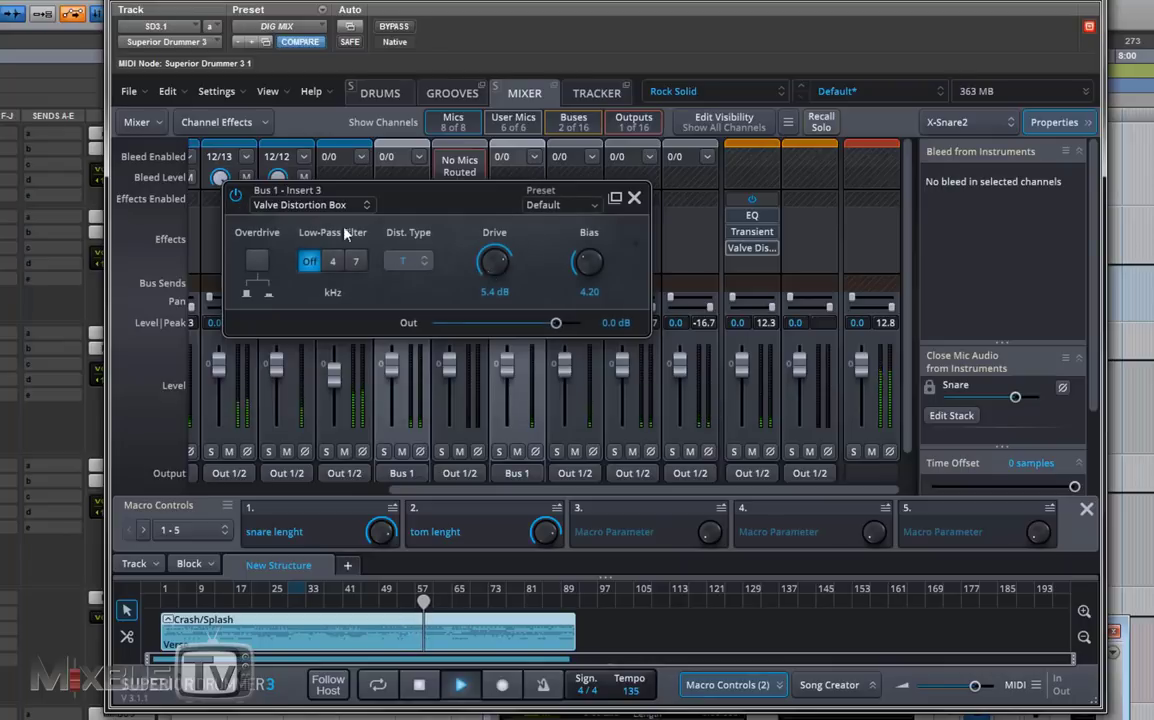
click(634, 197)
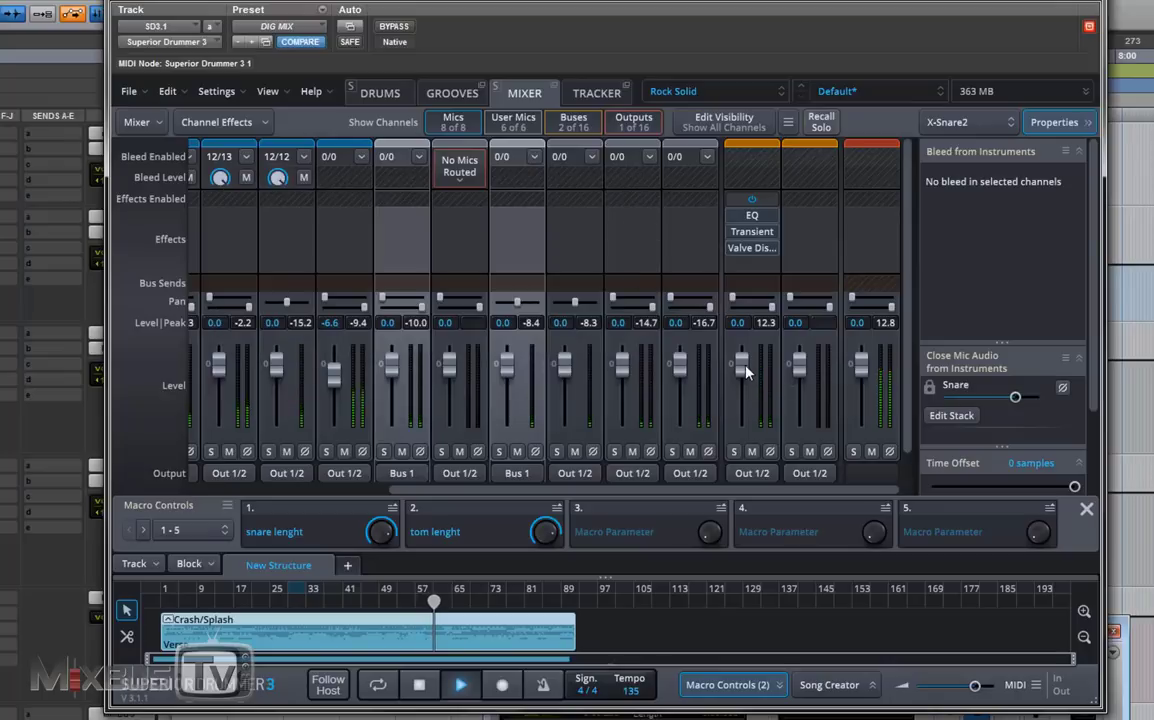
Step: Pull the Bus 1 fader all the way down, then bring it back up slightly higher
drag(743, 366, 741, 433)
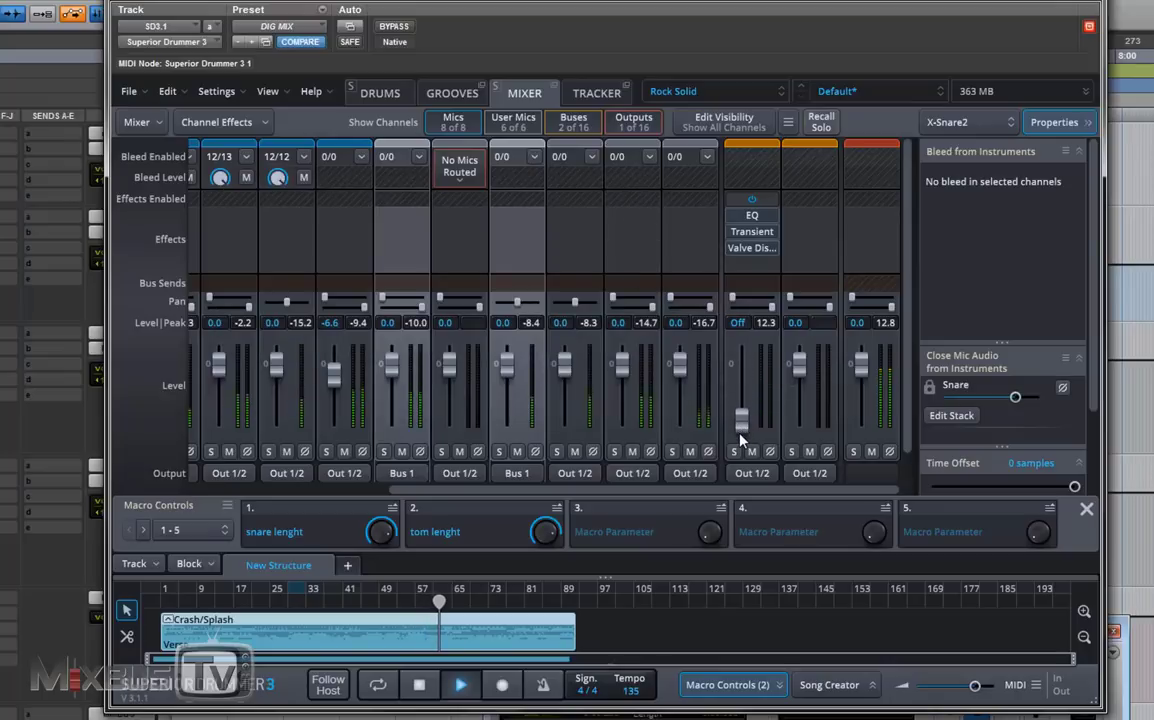
scroll(745, 415, down, 1)
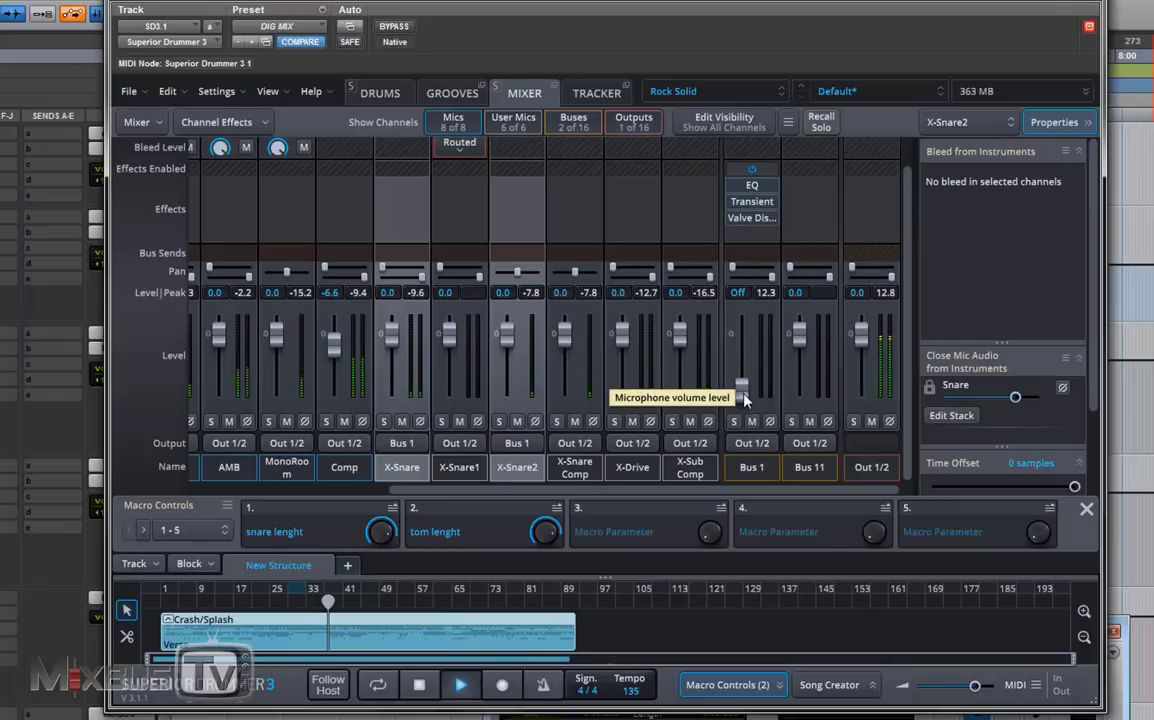
drag(744, 398, 751, 347)
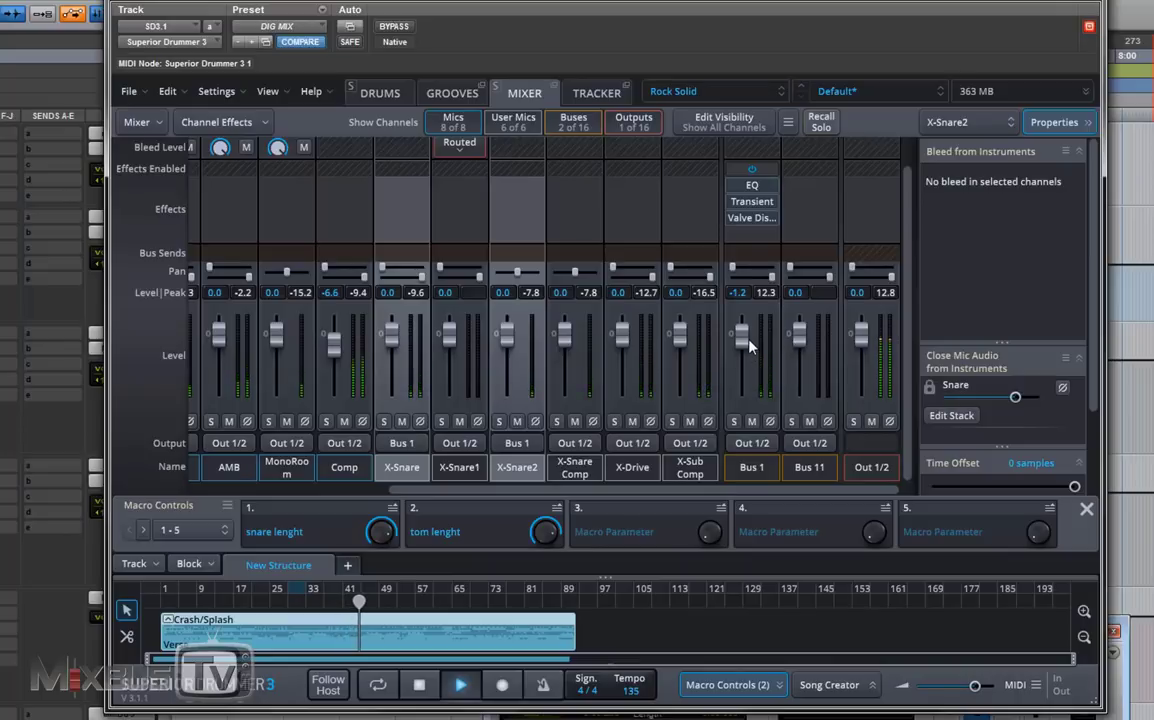
drag(750, 345, 750, 342)
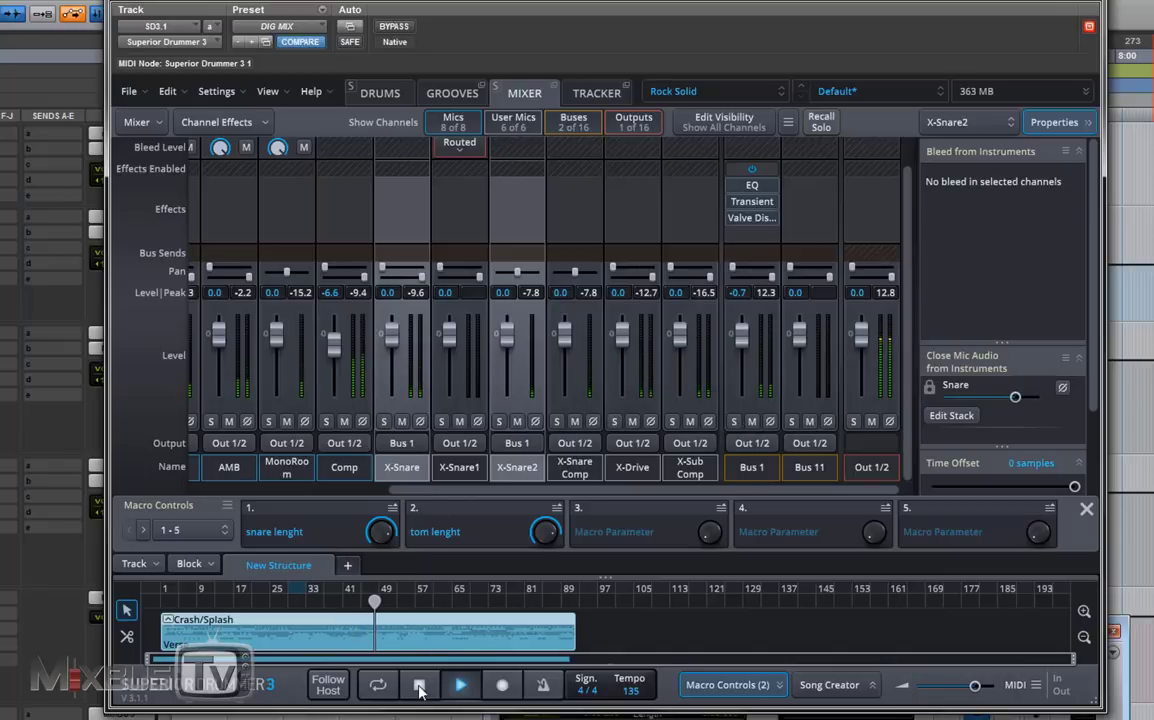
Step: Stop playback and scroll through the mixer channel strips
click(419, 688)
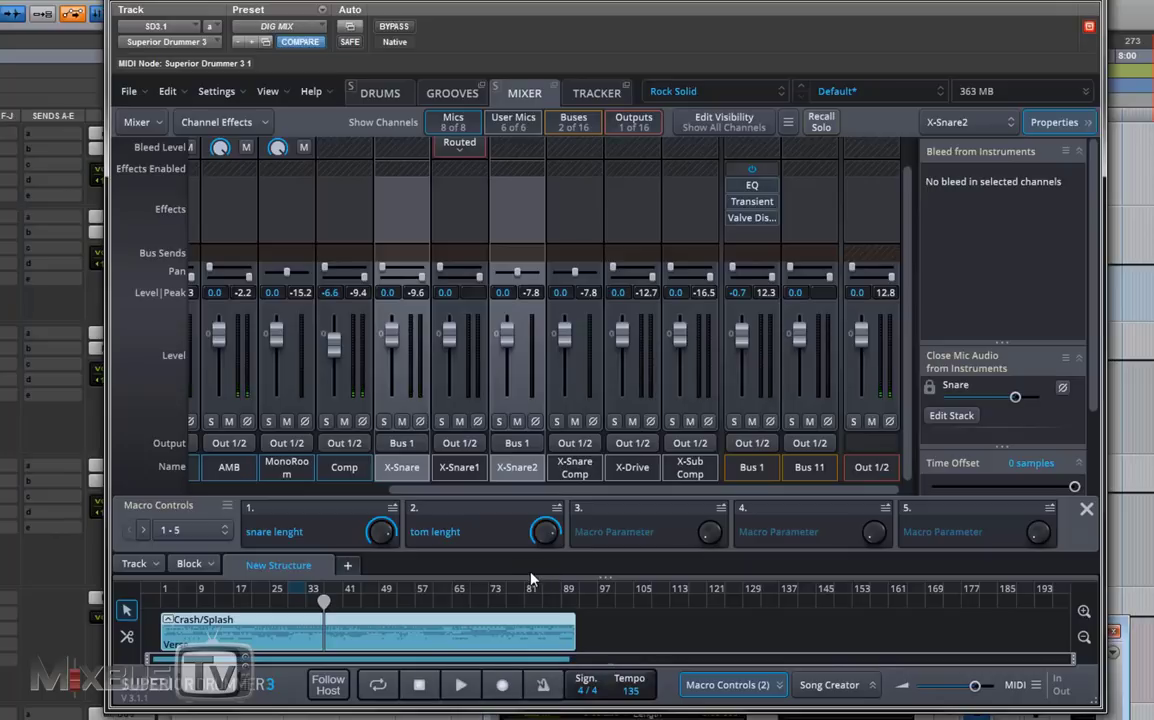
scroll(641, 493, left, 5)
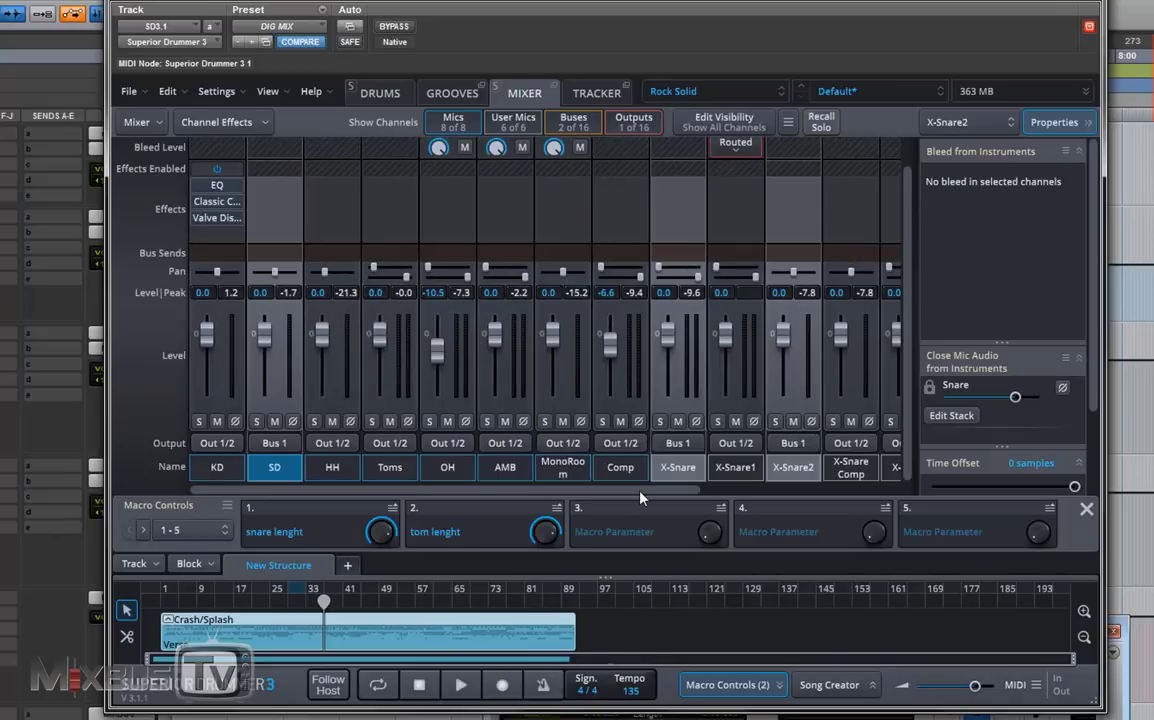
scroll(641, 493, right, 5)
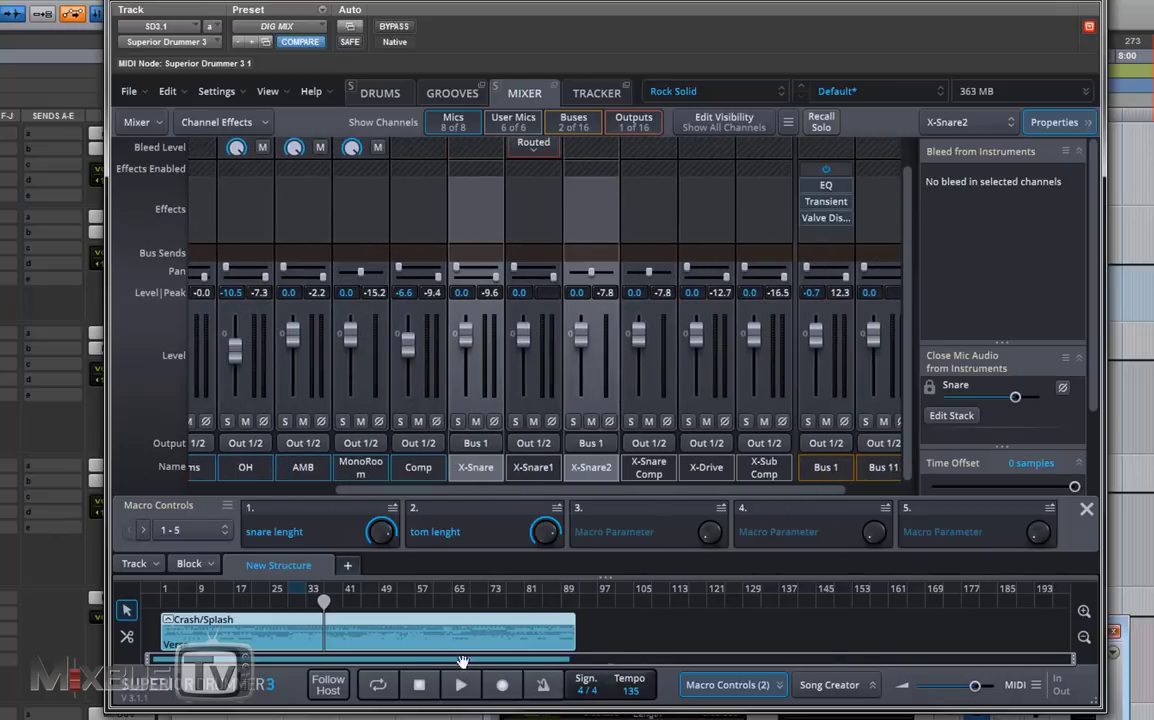
drag(480, 490, 293, 485)
drag(491, 494, 488, 468)
Step: Glance at the Drums kit view, then return to the mixer and scroll back to OH through Bus 11
click(392, 96)
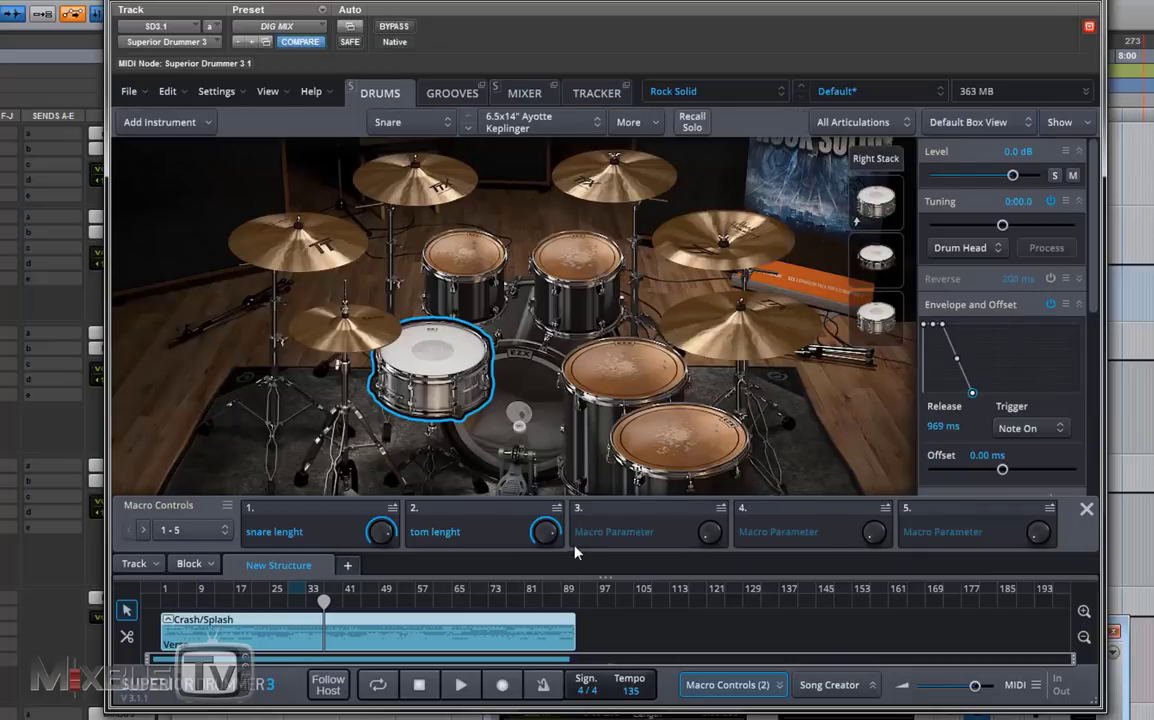
click(530, 93)
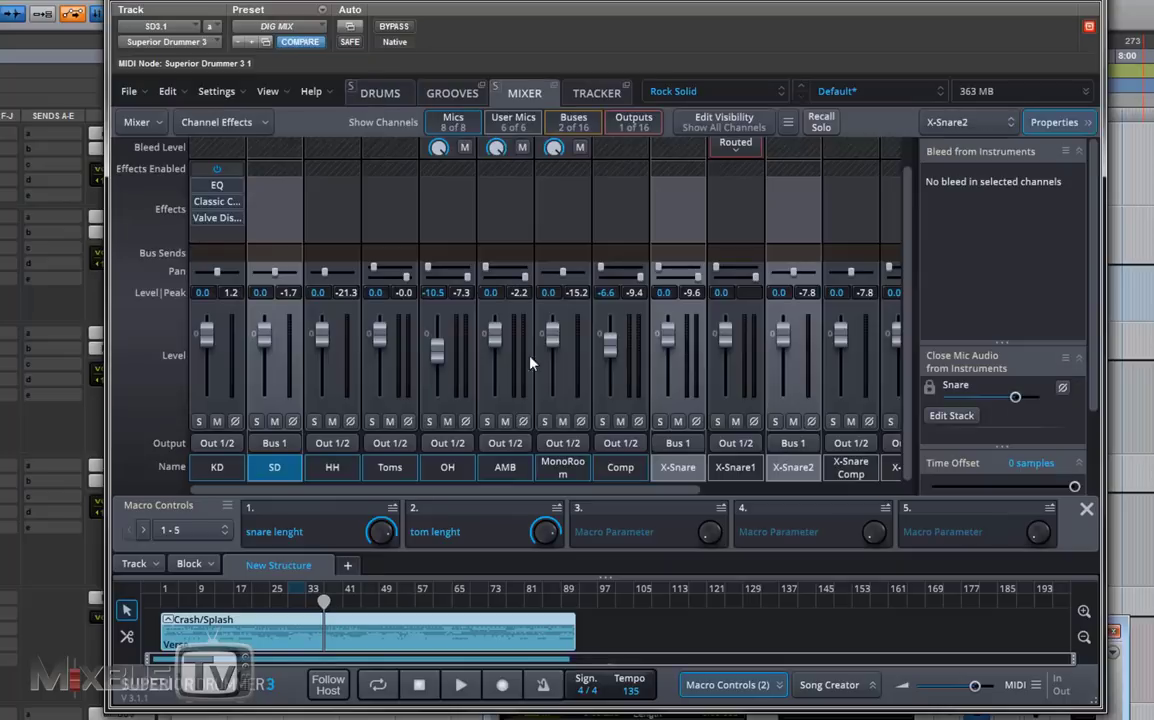
drag(603, 497, 822, 488)
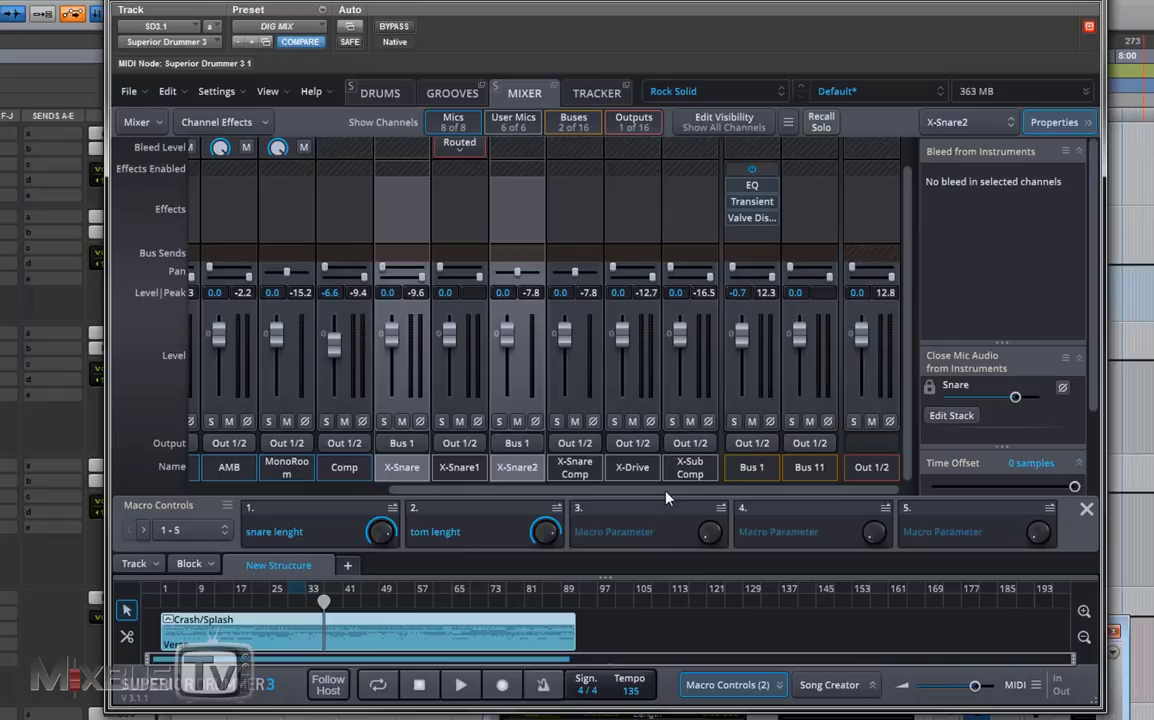
scroll(540, 440, left, 4)
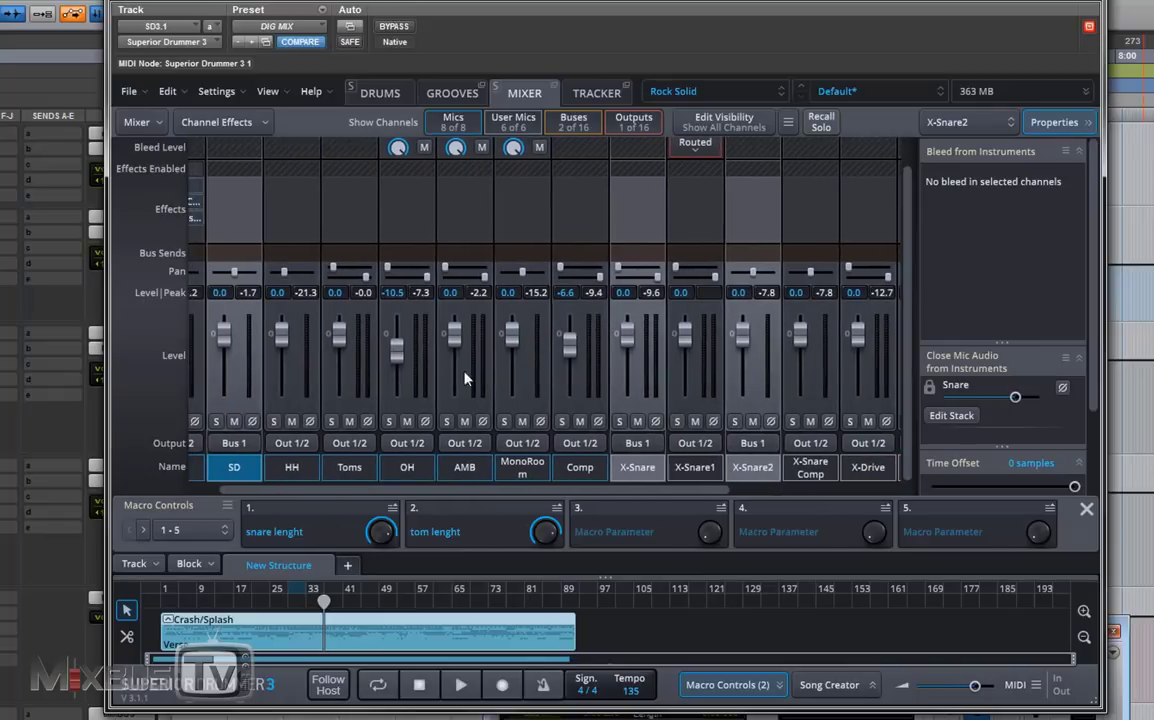
drag(690, 494, 733, 492)
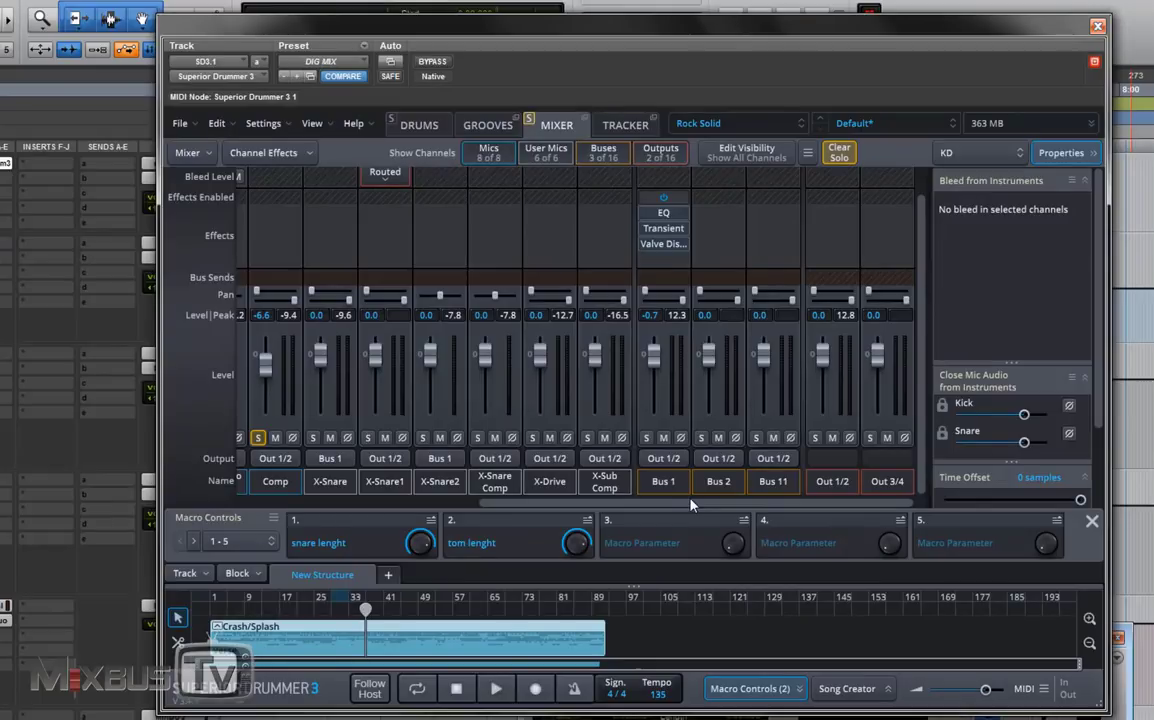
Step: Select KD, SD, X-Snare and X-Snare2 and route their bus send to Bus 2
drag(690, 503, 427, 510)
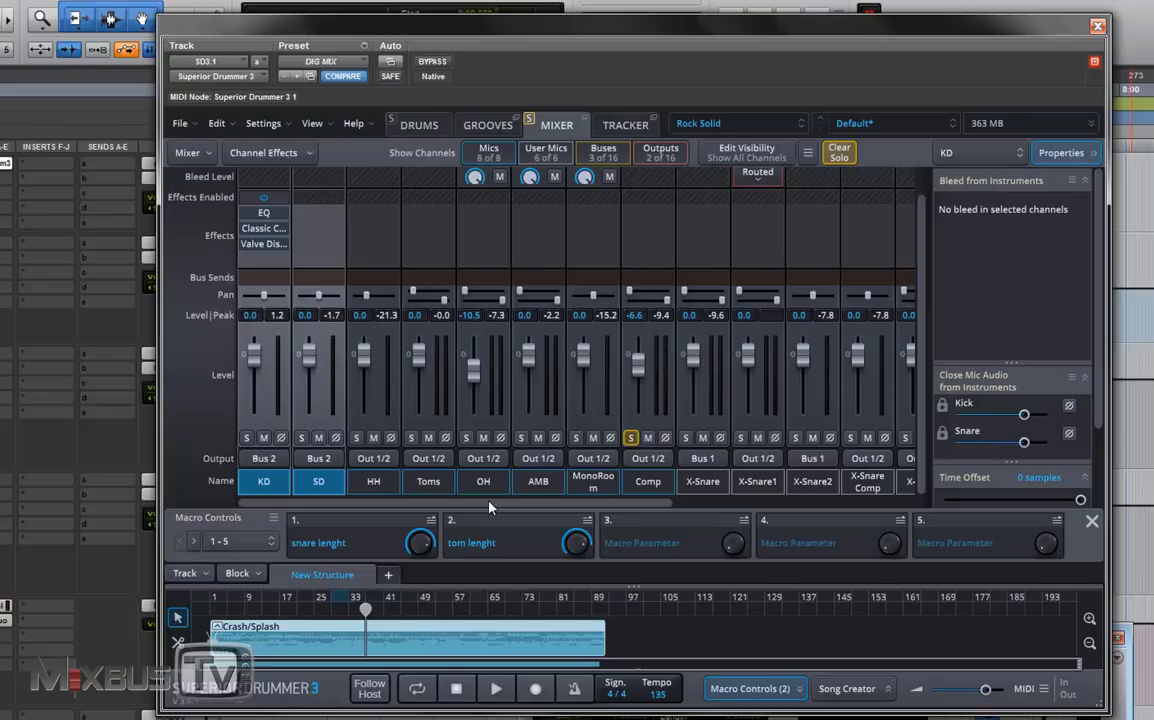
mouse_move(489, 506)
mouse_down()
mouse_move(681, 504)
mouse_move(491, 512)
mouse_up()
click(817, 487)
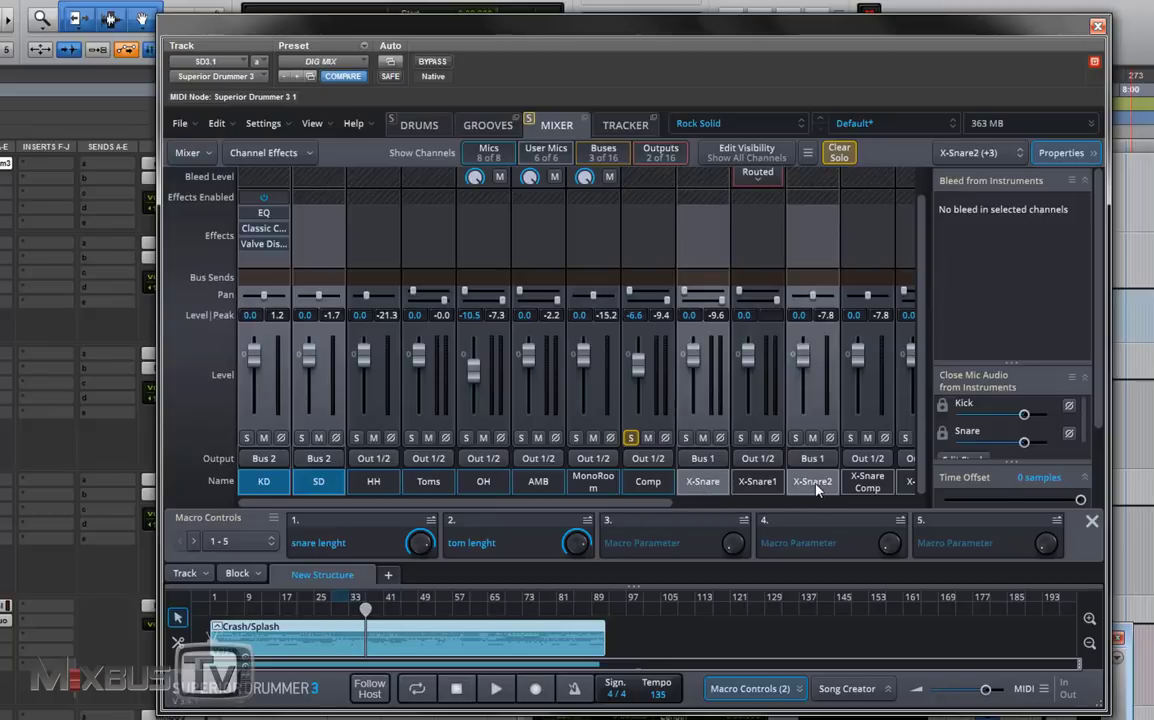
click(268, 278)
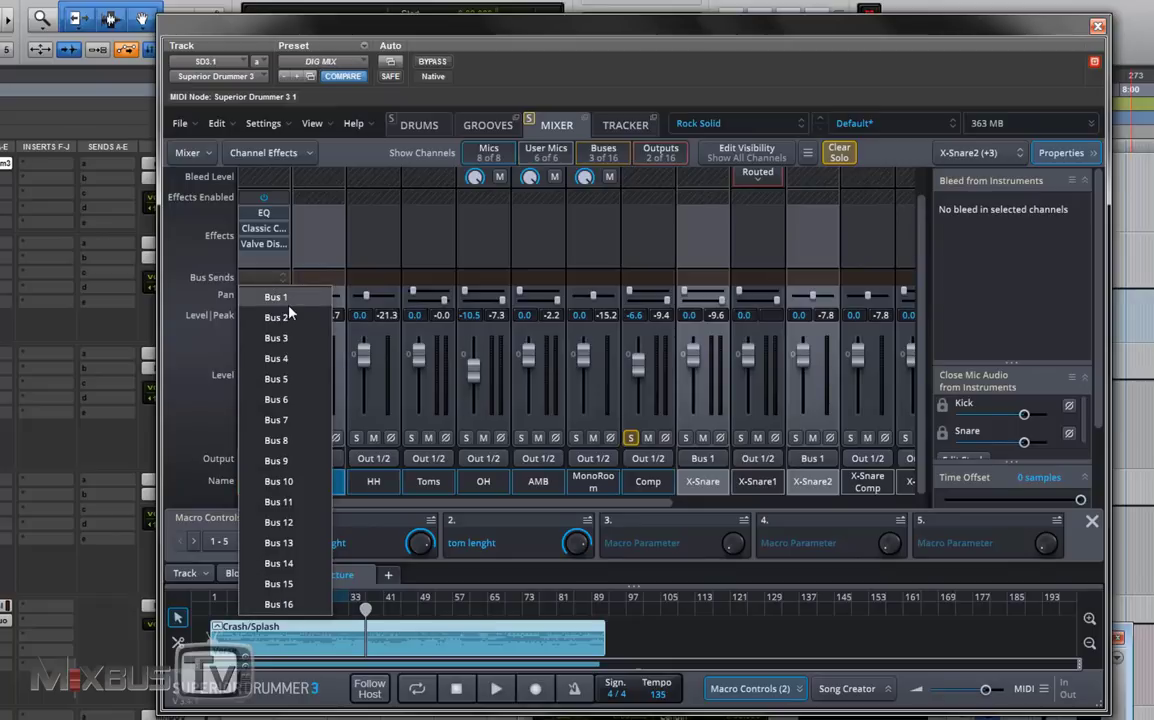
click(301, 318)
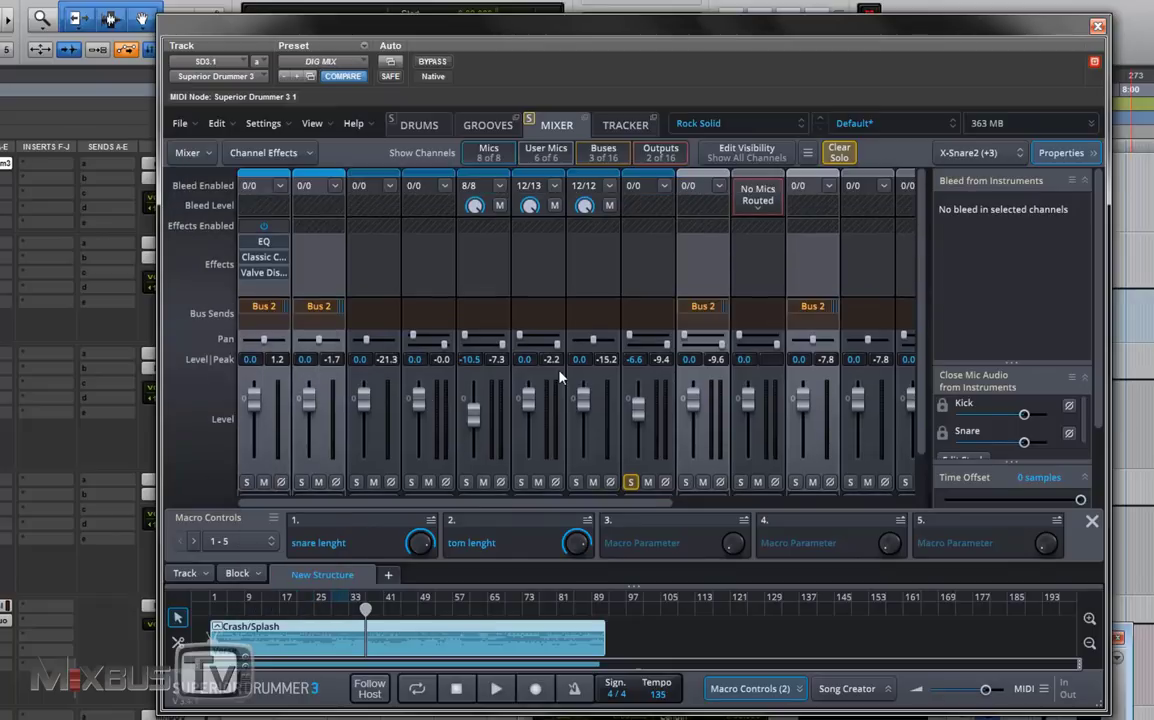
Step: Rename Bus 2 to 'drum crush' and confirm the send list shows it
click(718, 484)
text(drum crush)
key(Return)
click(714, 264)
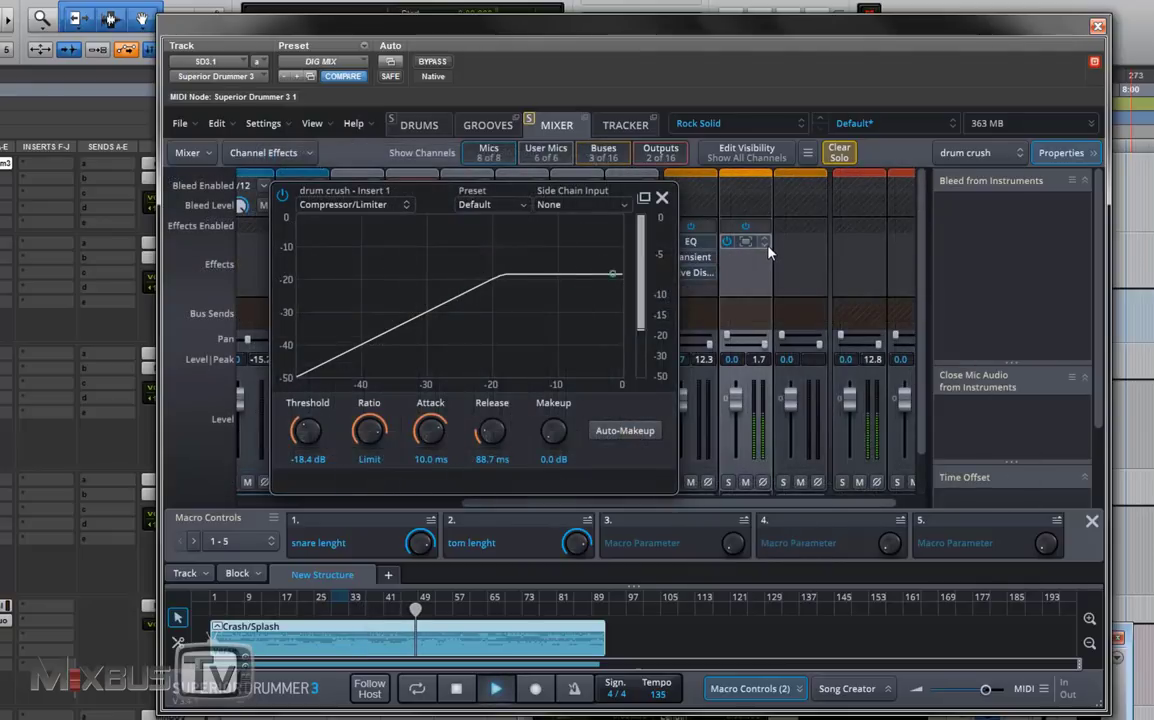
Step: Insert a Classic Compressor (Dynamics) on the drum crush bus's first slot
click(769, 253)
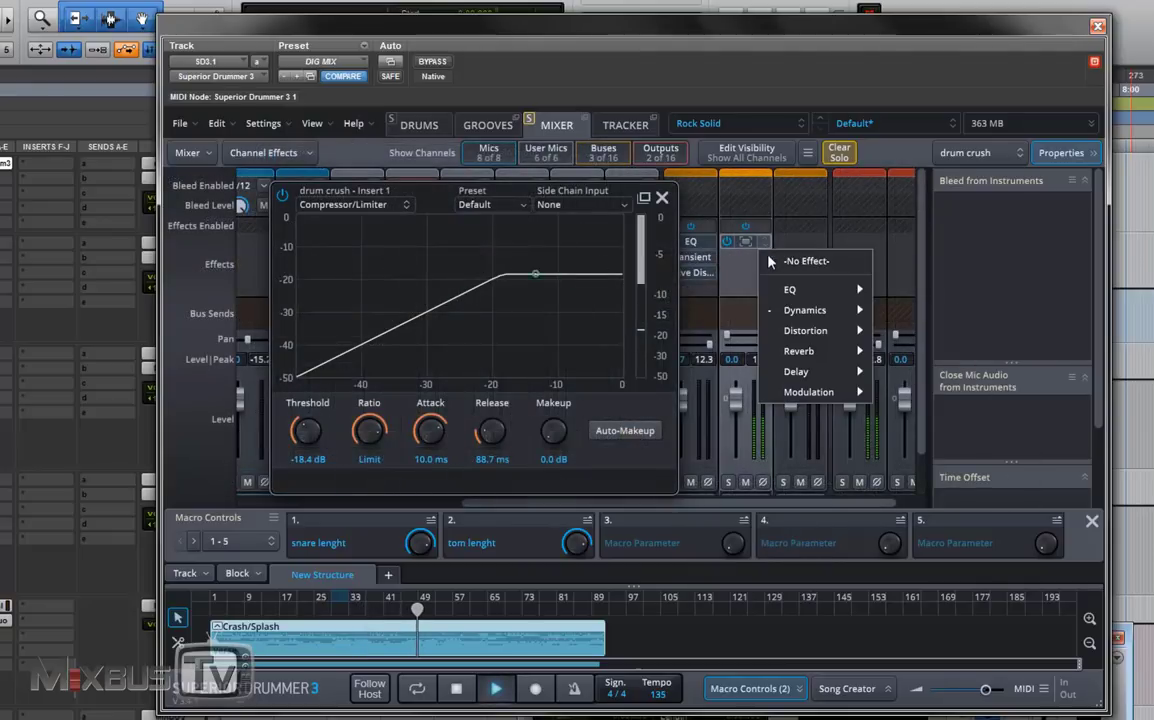
mouse_move(805, 310)
click(903, 313)
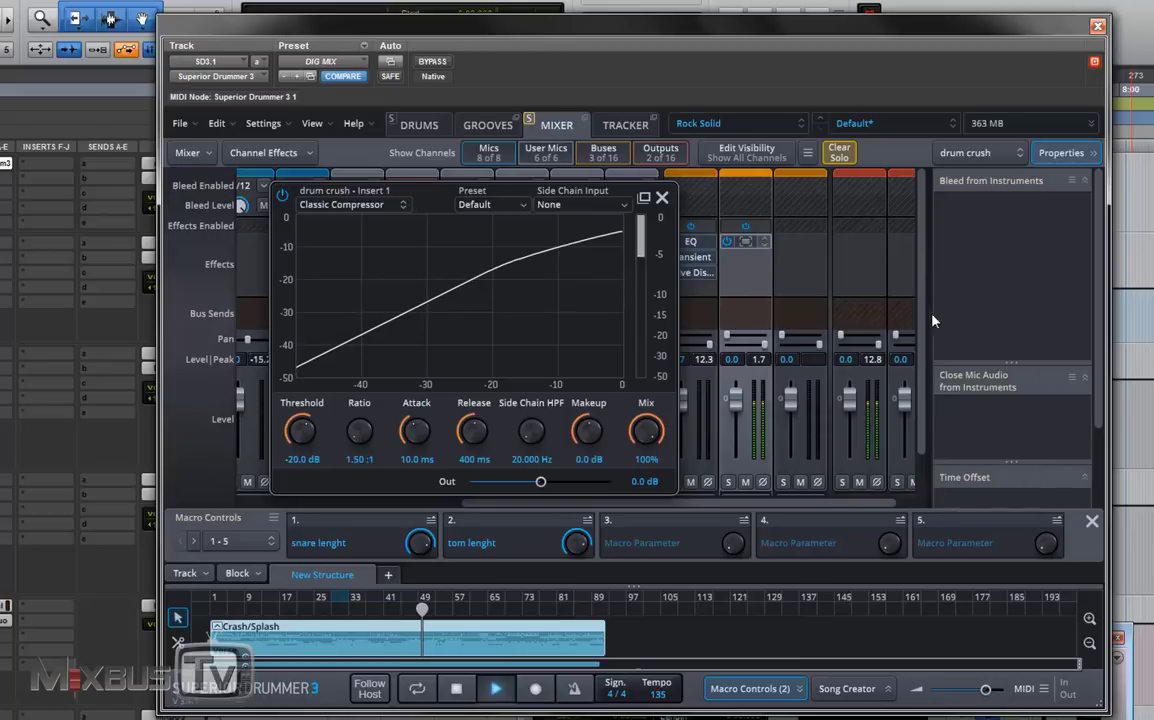
Step: Set threshold to -32.5 dB, lengthen attack, side-chain high-pass near 78.6 Hz, A/B bypass, close
drag(535, 443, 487, 370)
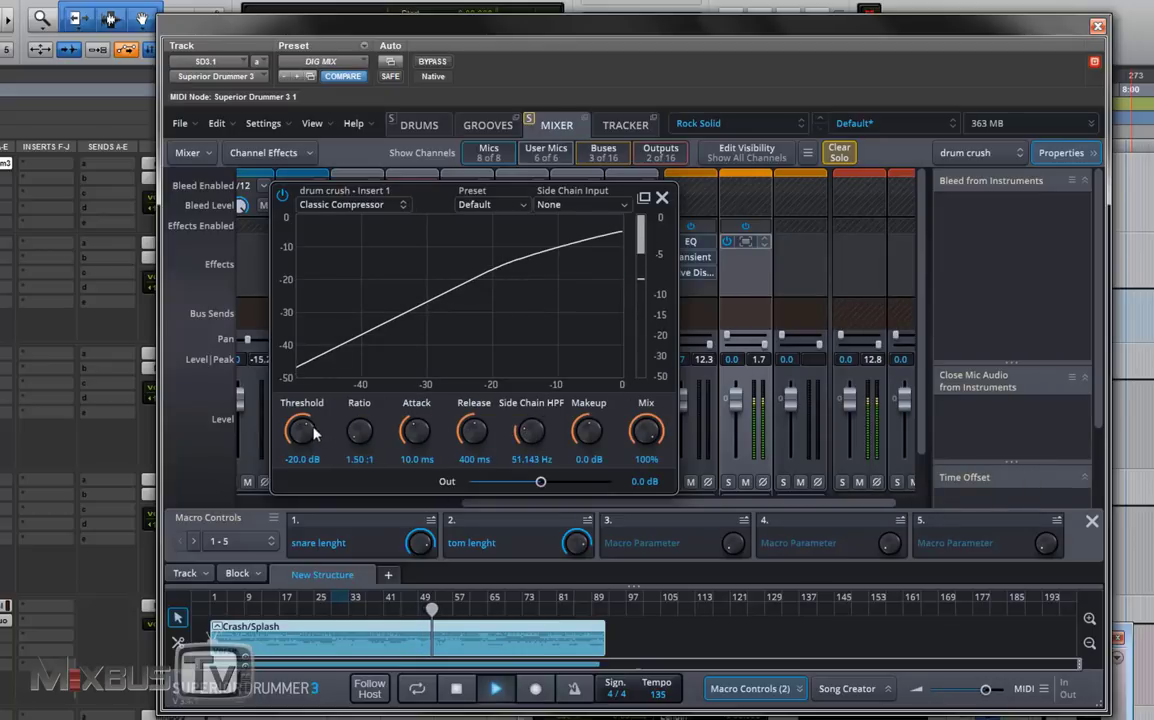
mouse_move(290, 425)
mouse_down()
mouse_move(273, 422)
mouse_move(275, 444)
mouse_up()
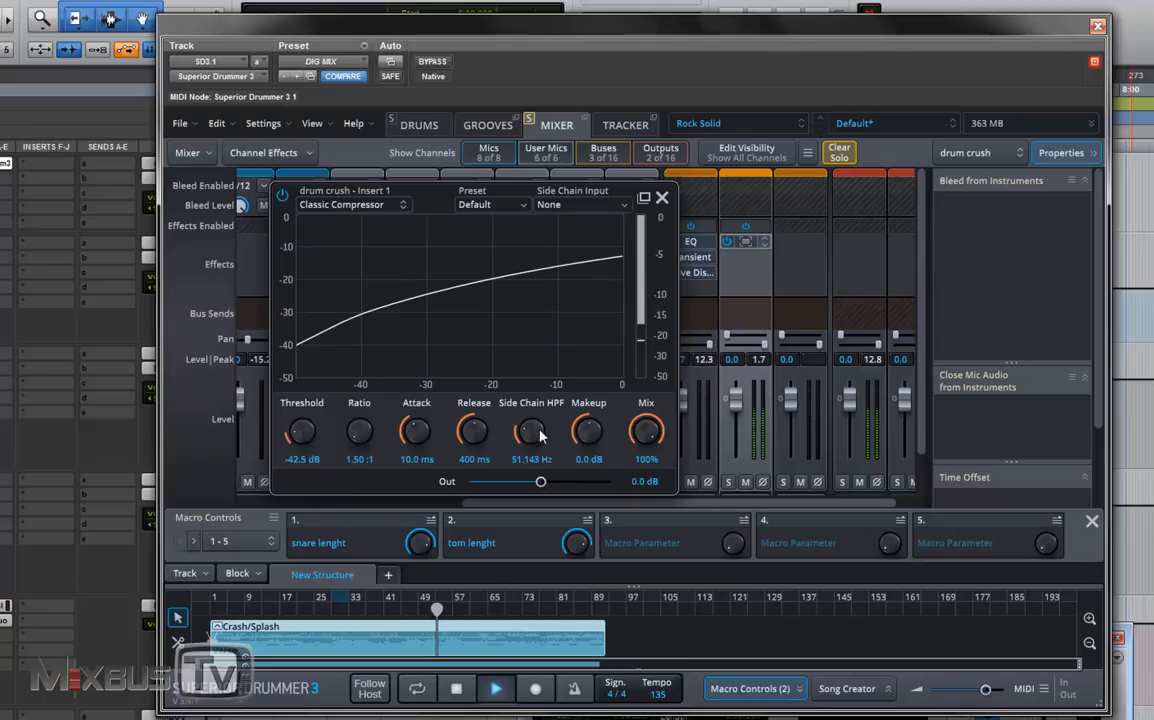
drag(410, 438, 385, 318)
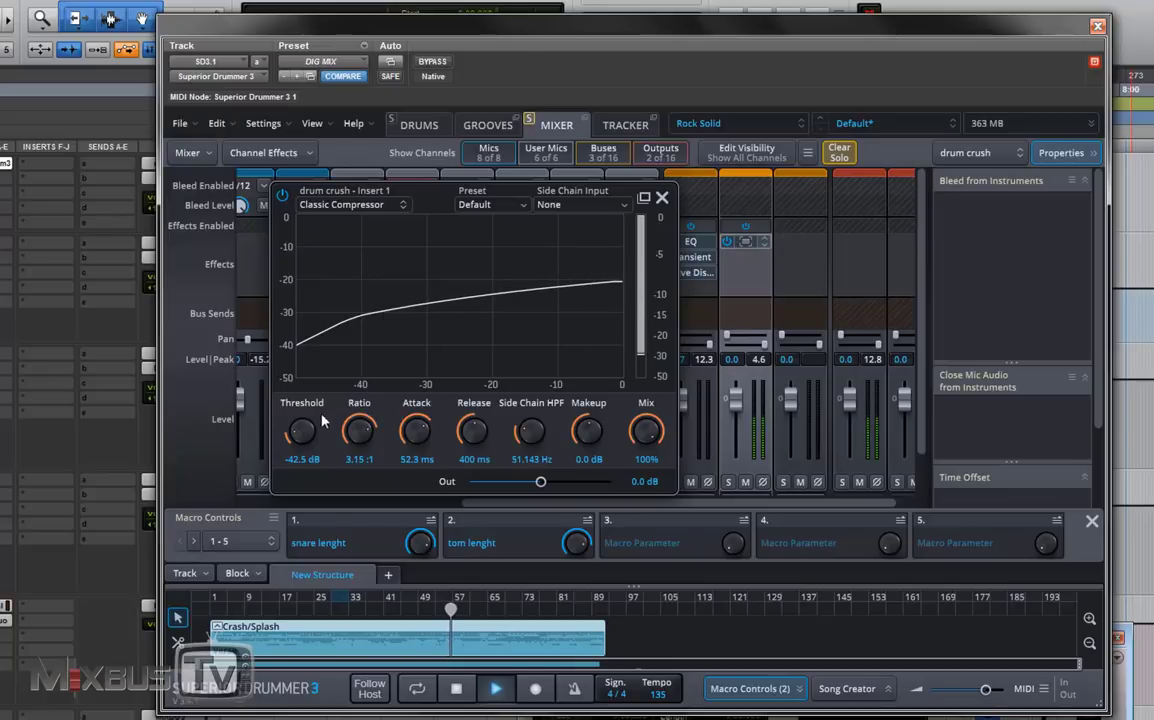
drag(277, 384, 313, 402)
drag(531, 431, 533, 464)
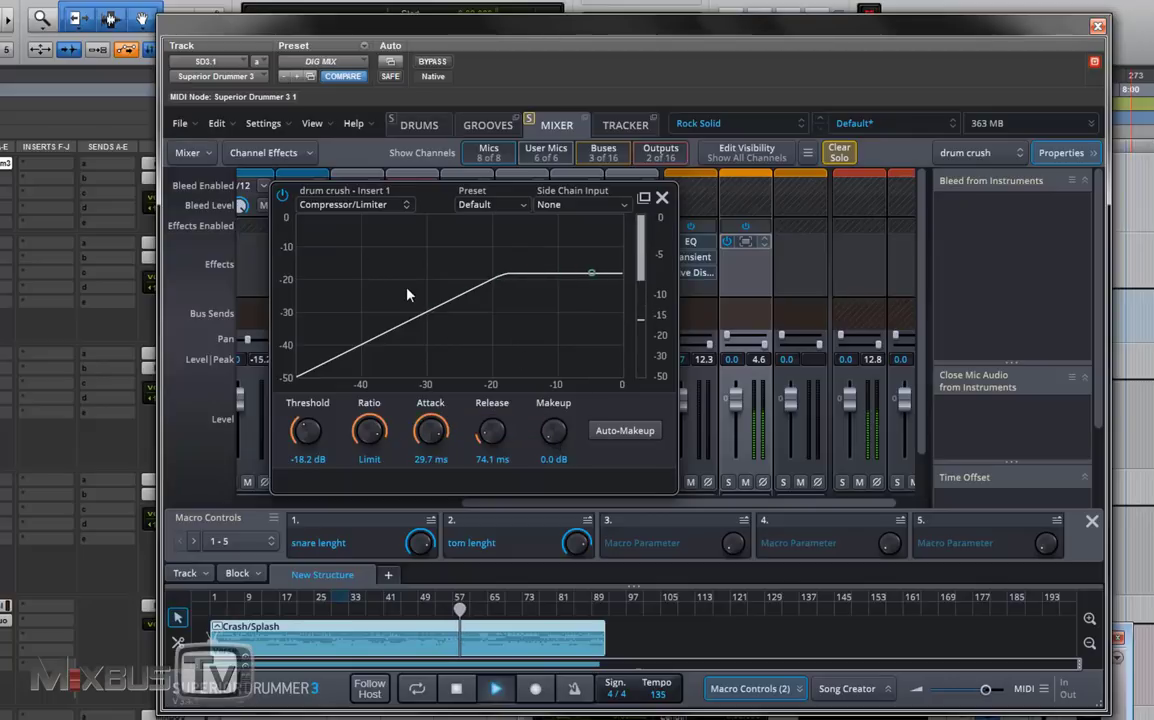
click(283, 195)
click(283, 195)
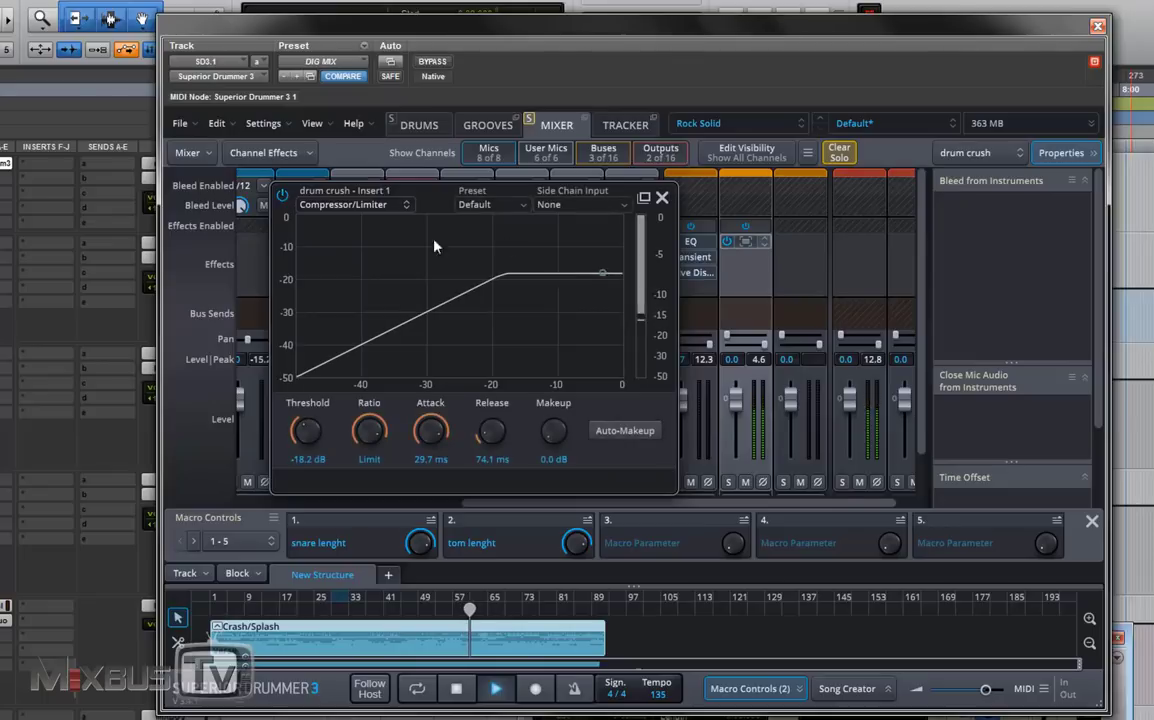
click(664, 201)
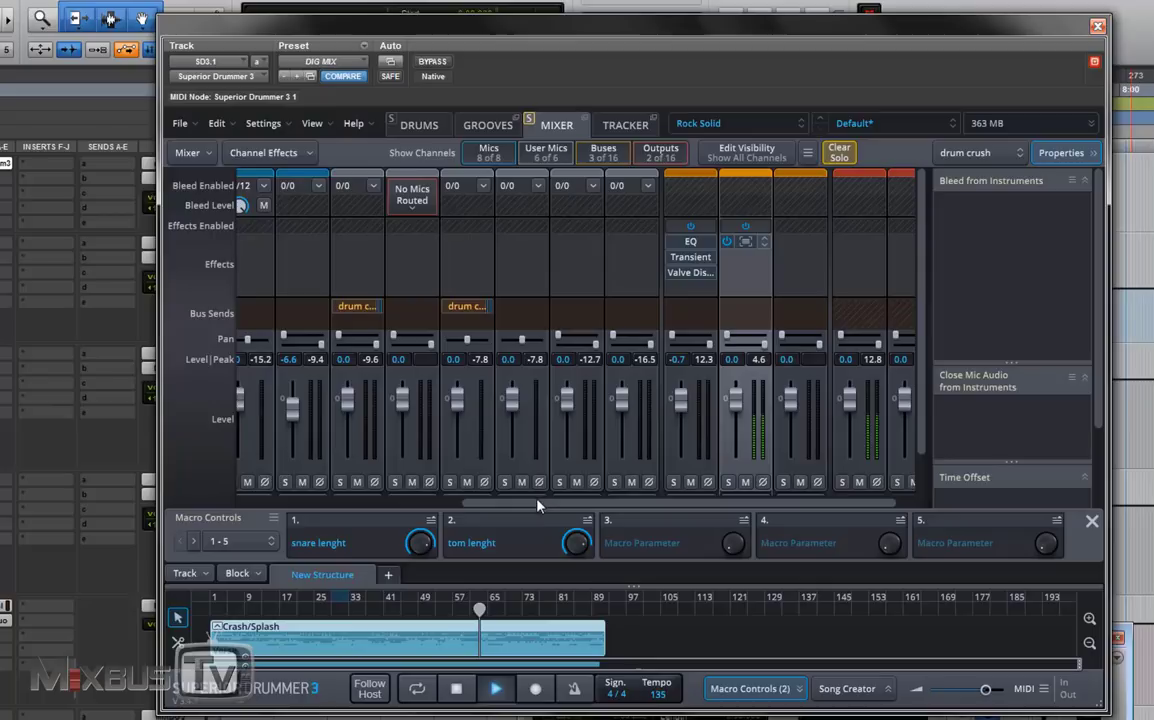
Step: Restart playback and toggle the drum crush bus mute on and off to compare, leaving it unmuted
scroll(565, 470, down, 1)
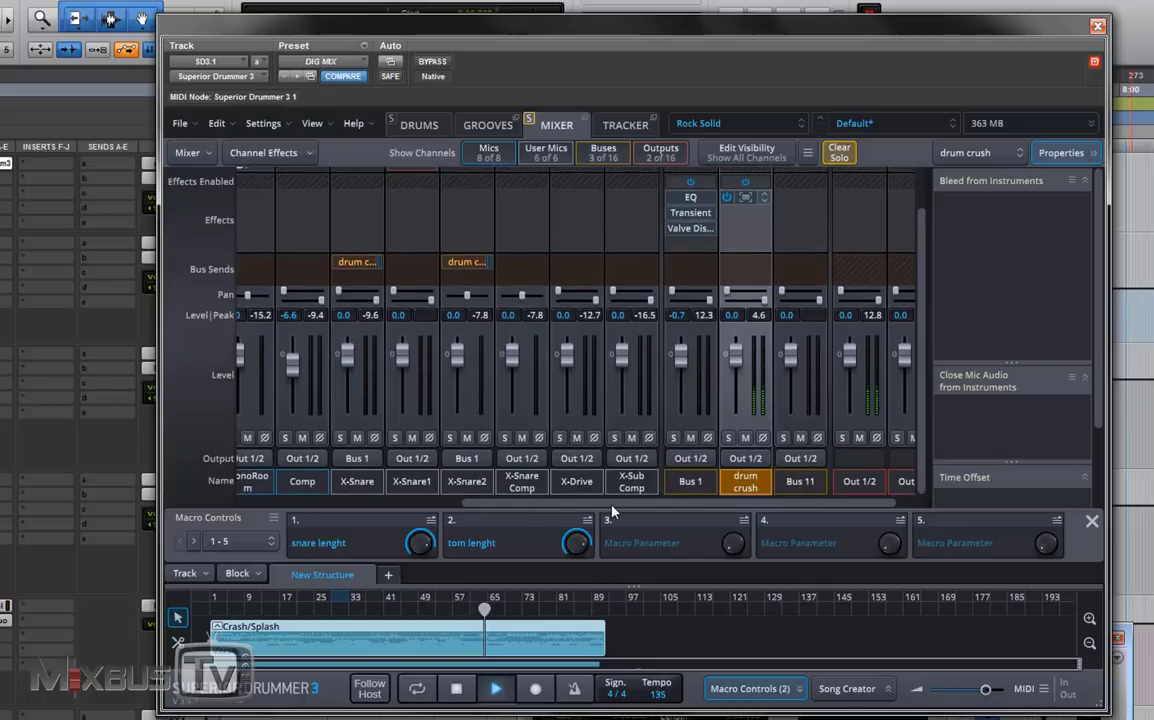
scroll(609, 506, left, 1)
key(space)
click(785, 439)
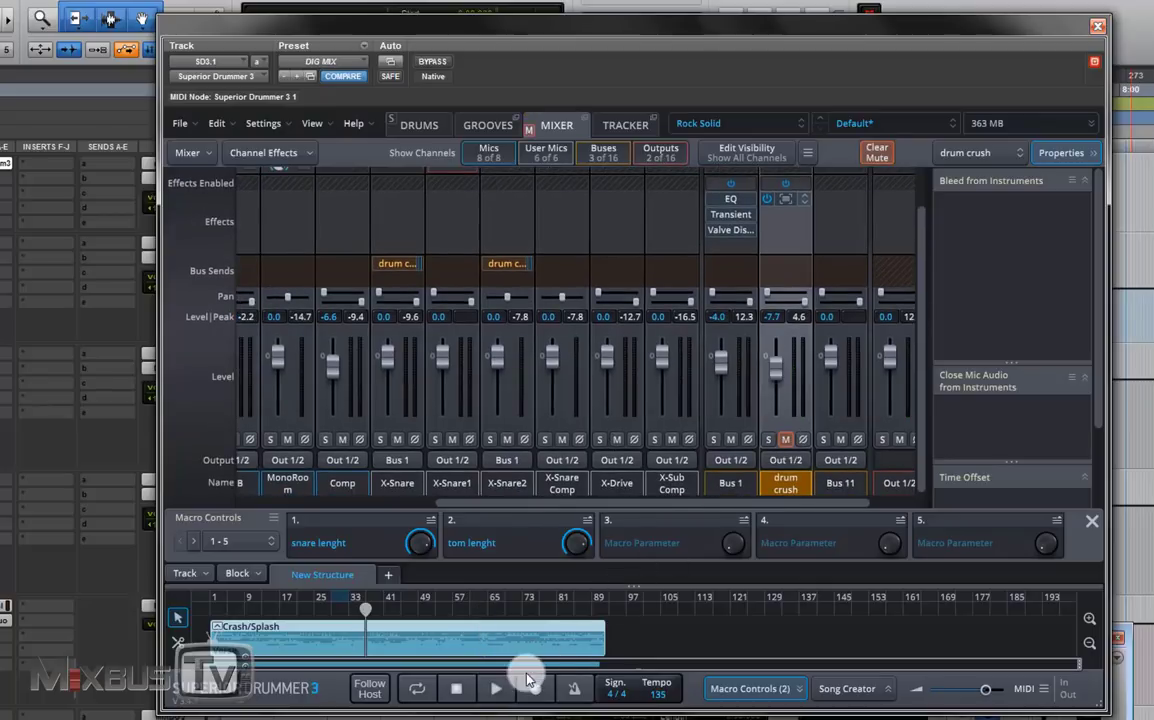
key(space)
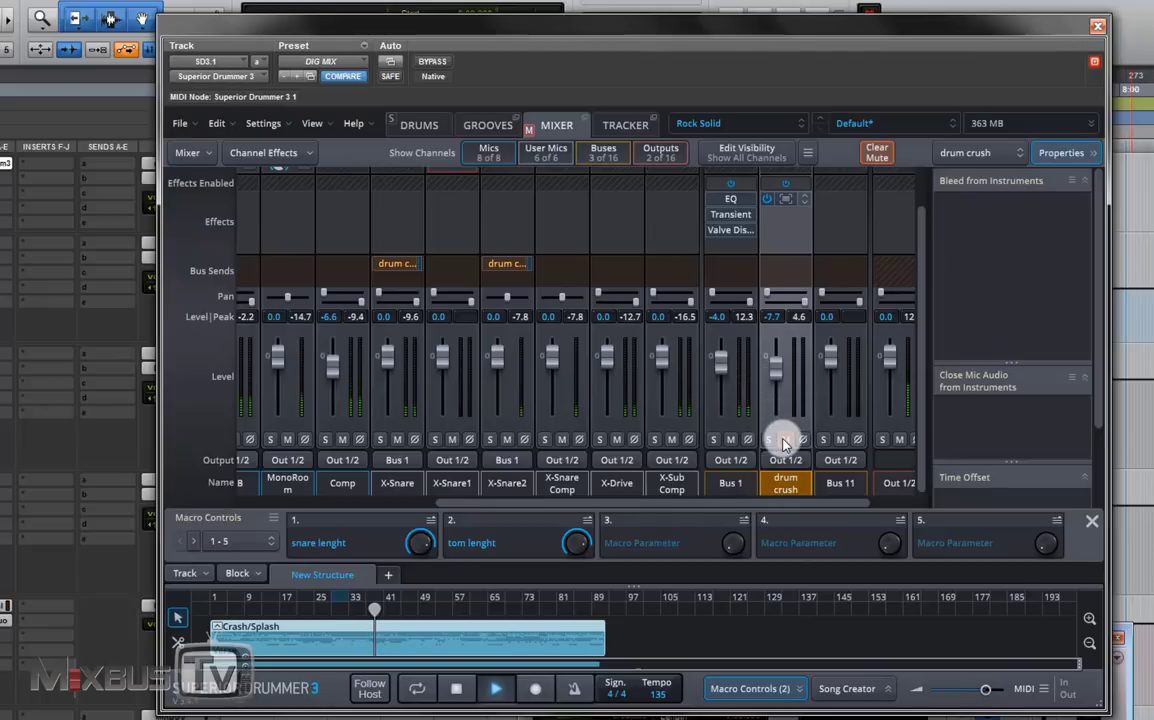
click(785, 439)
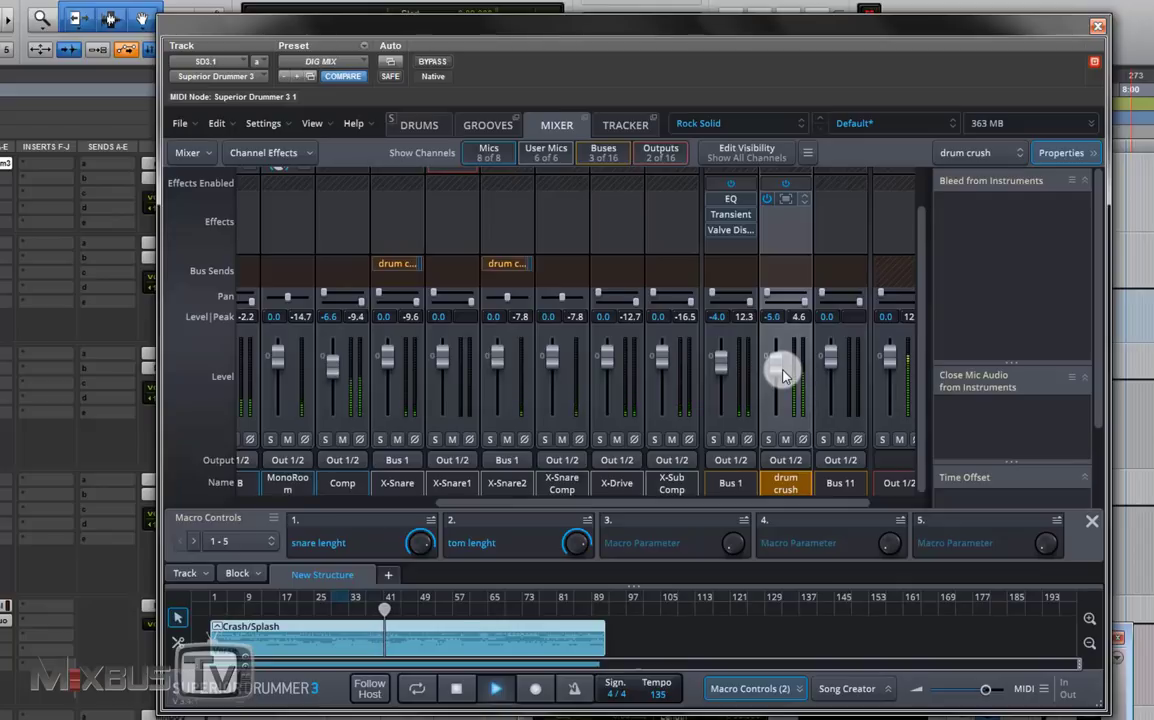
click(786, 440)
click(787, 440)
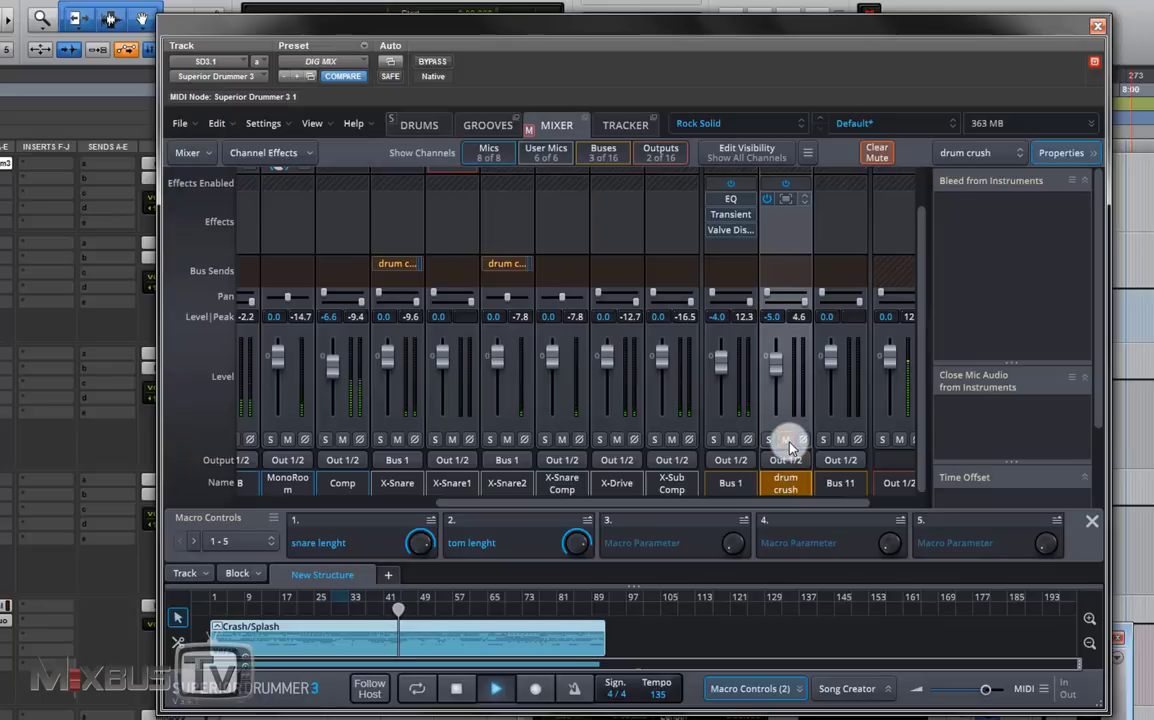
scroll(776, 433, up, 1)
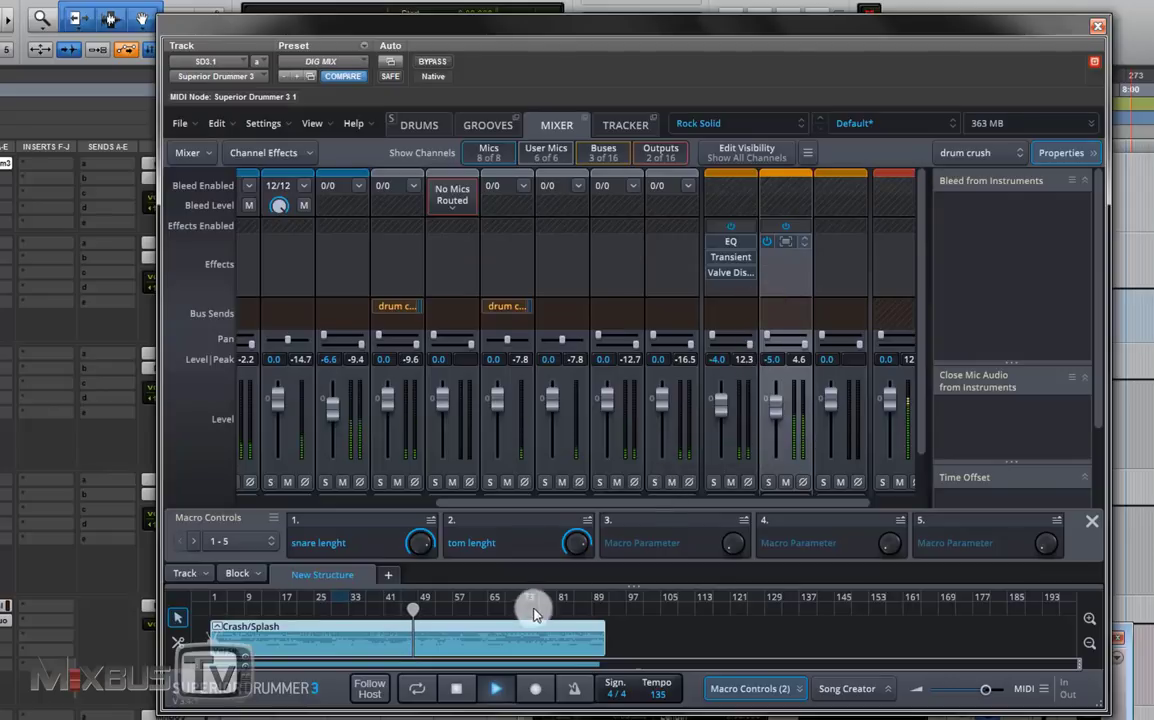
Step: Add Punch Exciter 361 to the next drum crush insert and play the drums
click(456, 688)
click(779, 261)
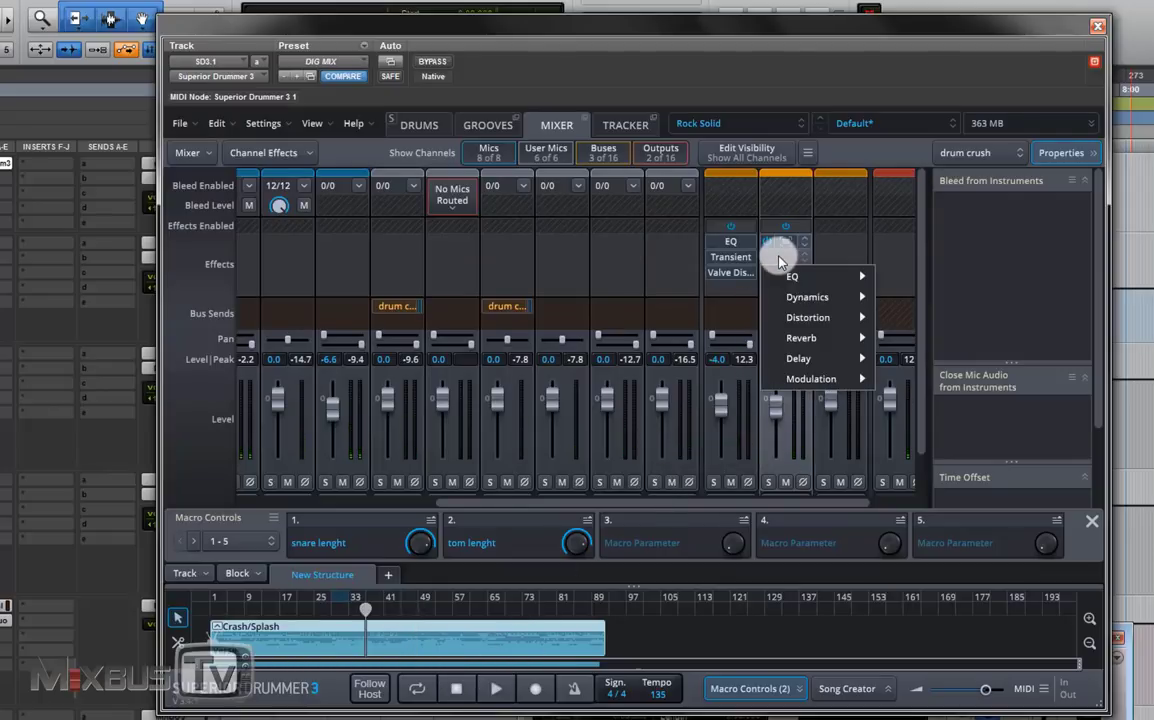
mouse_move(812, 298)
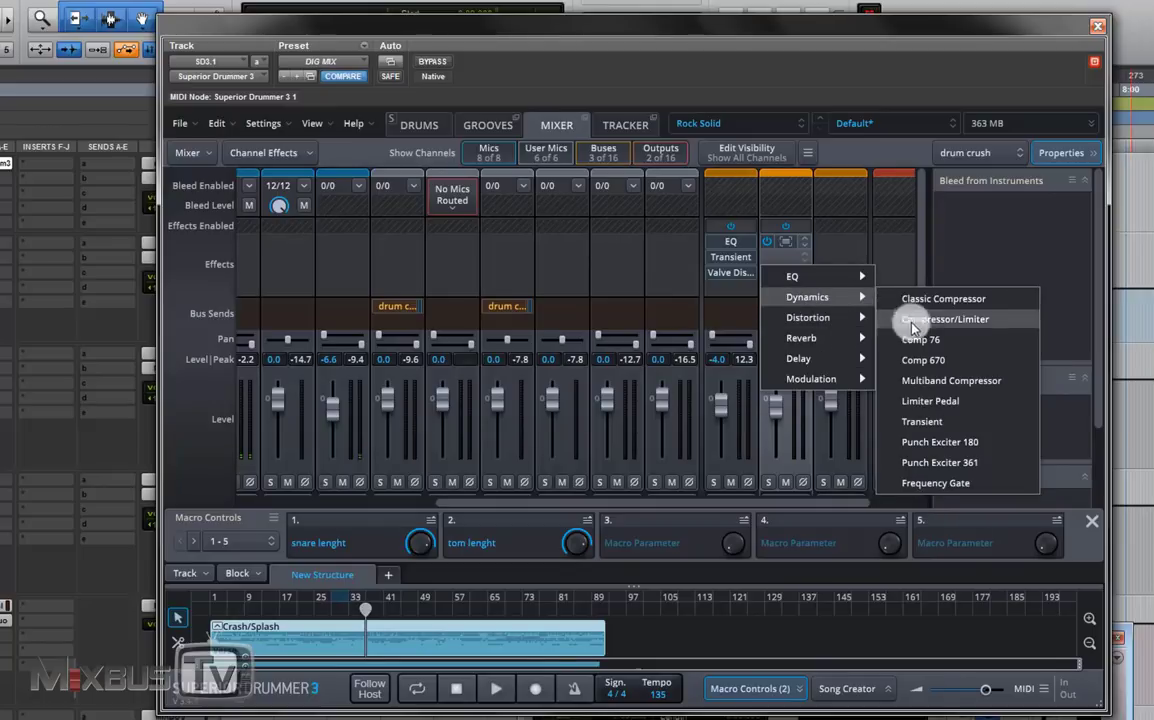
click(987, 465)
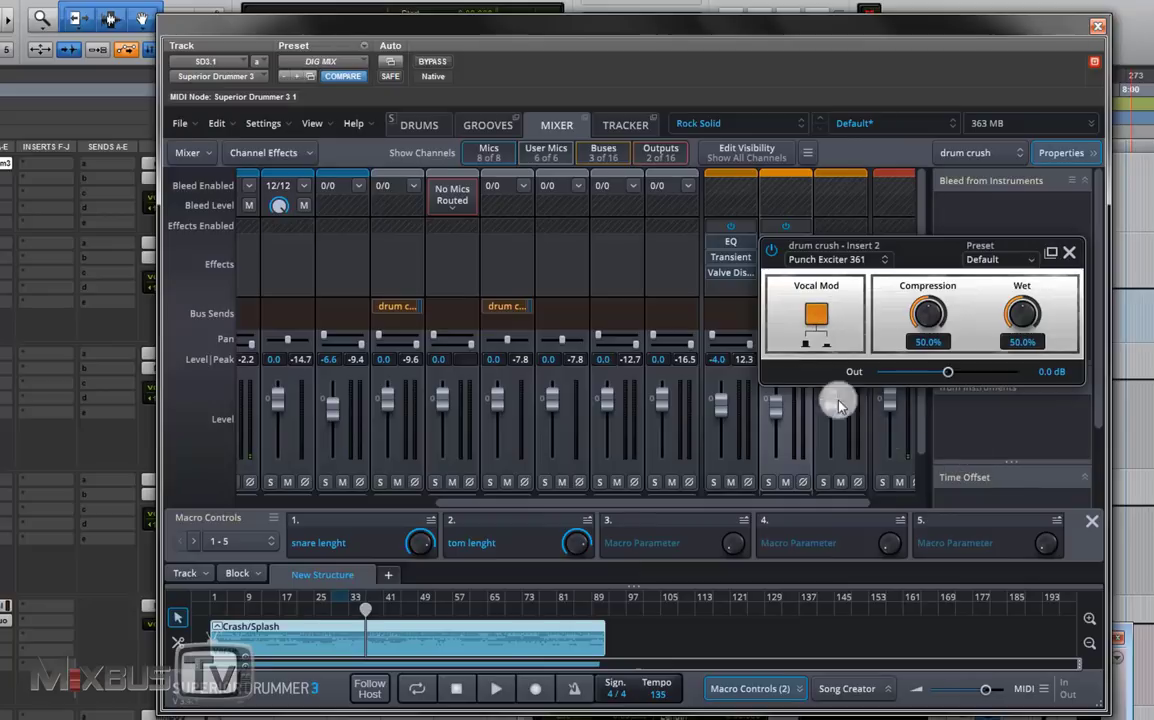
click(503, 690)
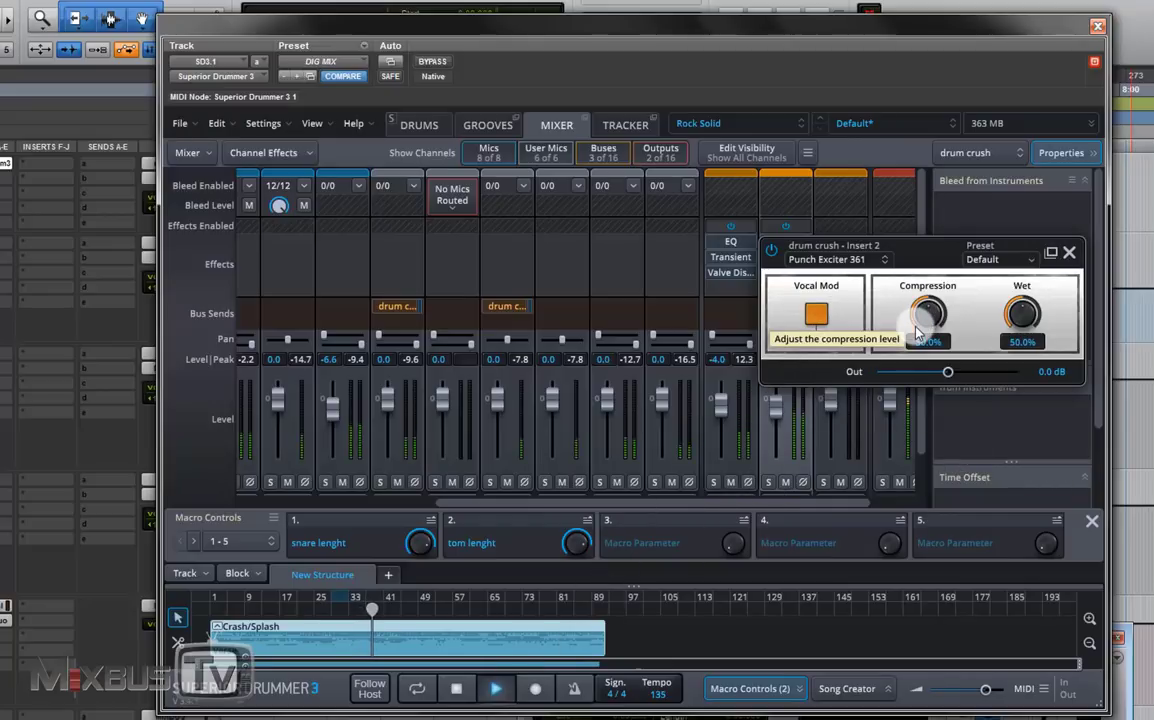
Step: A/B the Punch Exciter, raise Compression to 56%, and turn on Vocal Mod
click(772, 250)
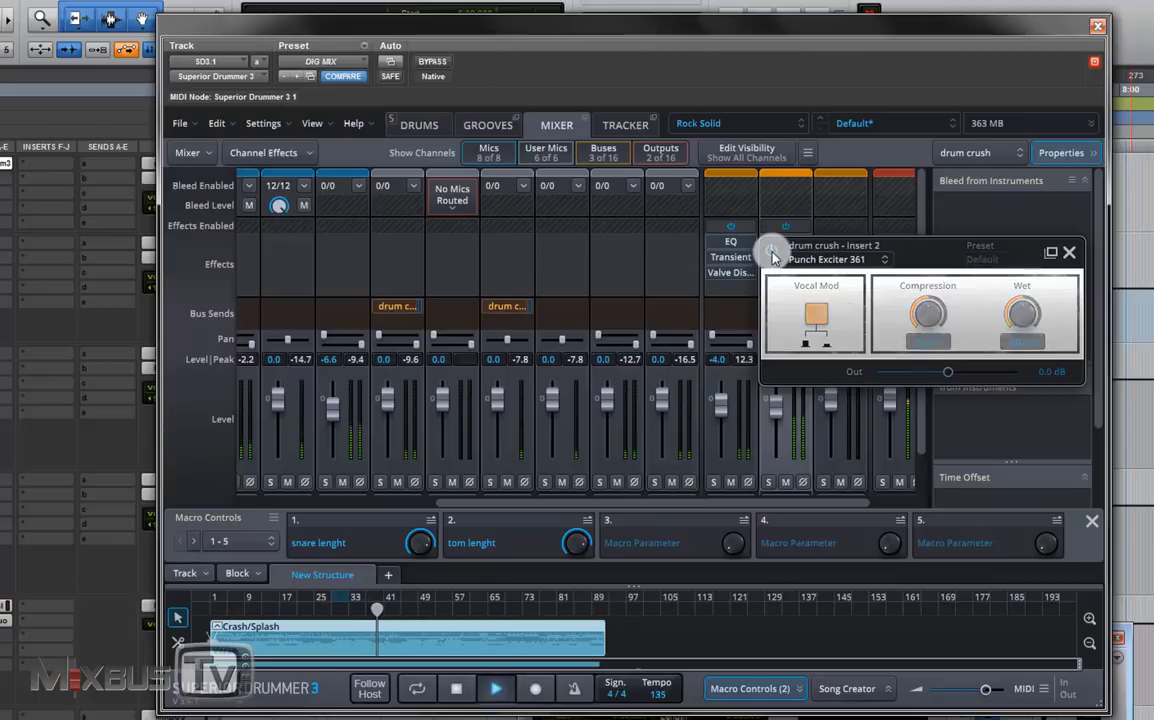
click(772, 250)
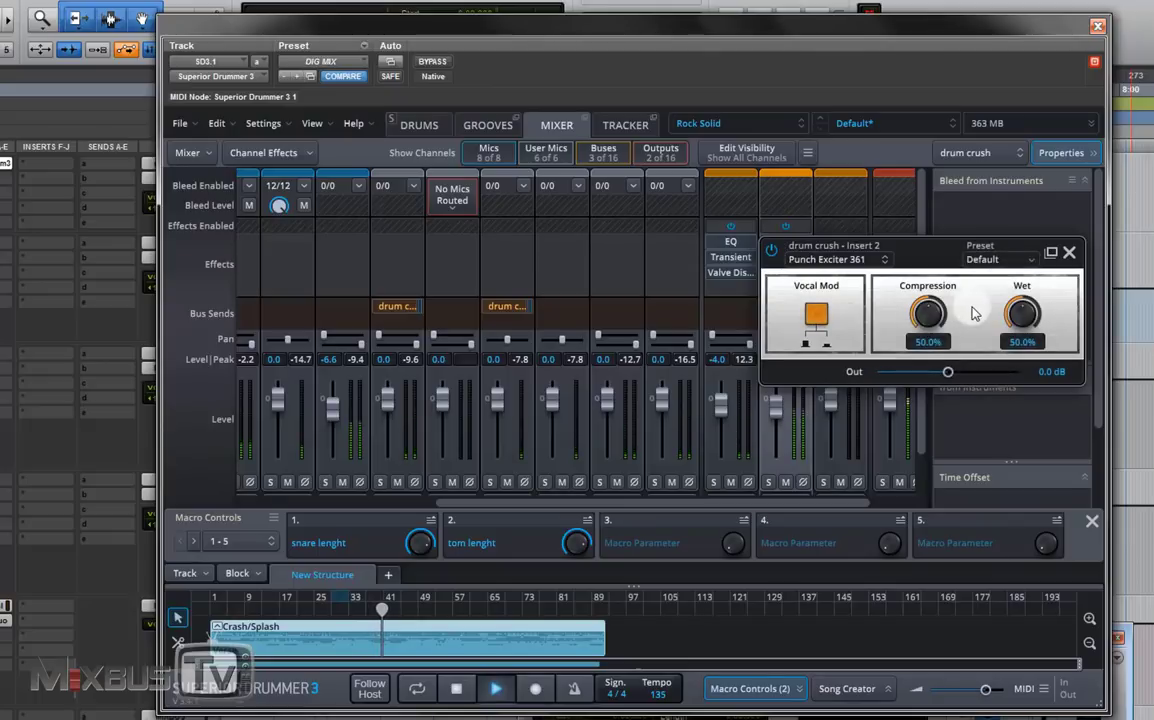
drag(928, 316, 932, 288)
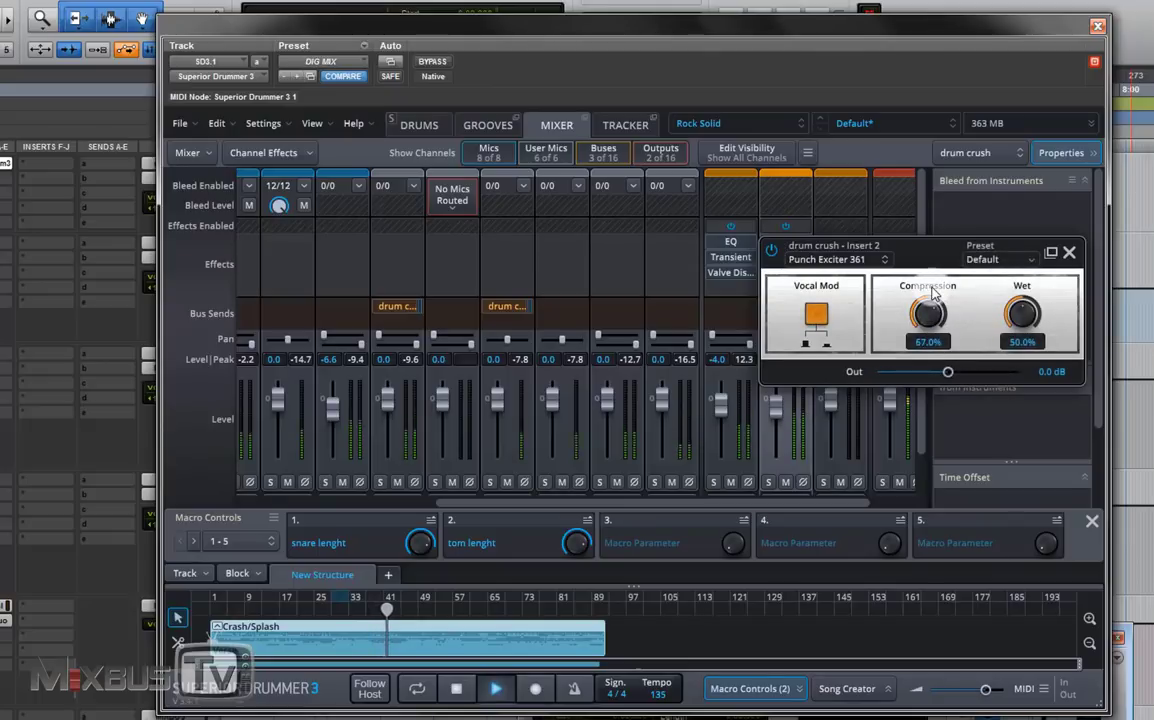
click(824, 318)
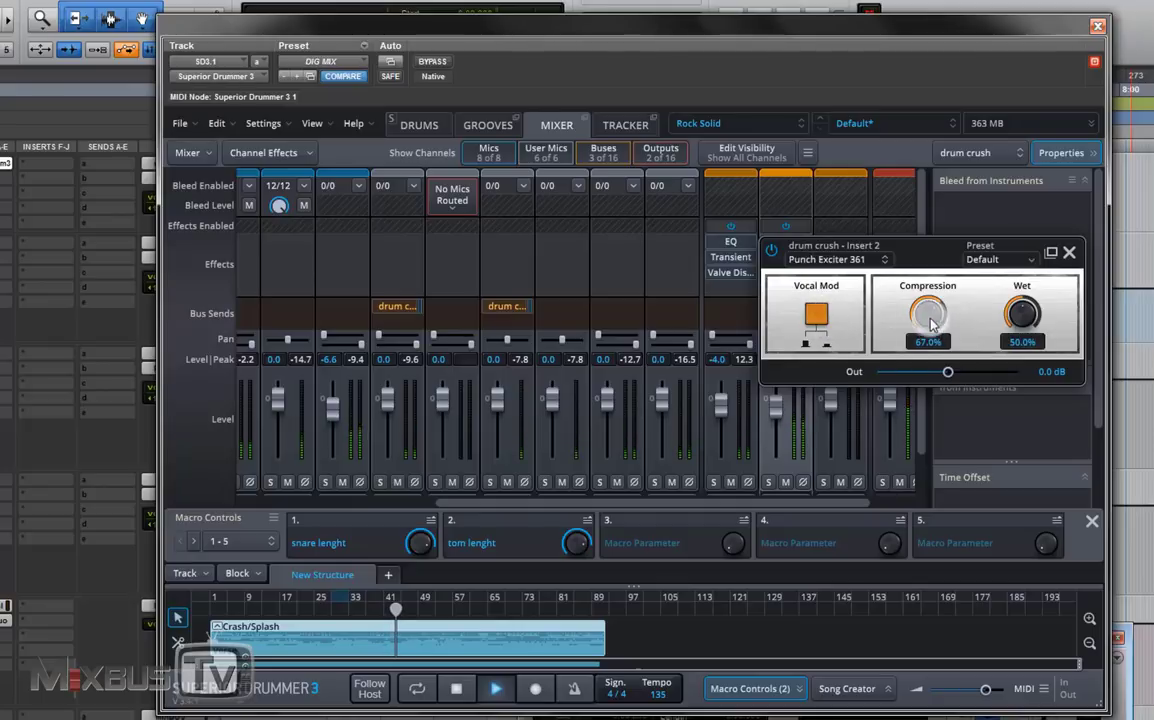
drag(878, 244, 478, 188)
Step: Lower the drum crush fader, mute it, stop playback, and move the playhead to about bar 45
scroll(775, 410, down, 2)
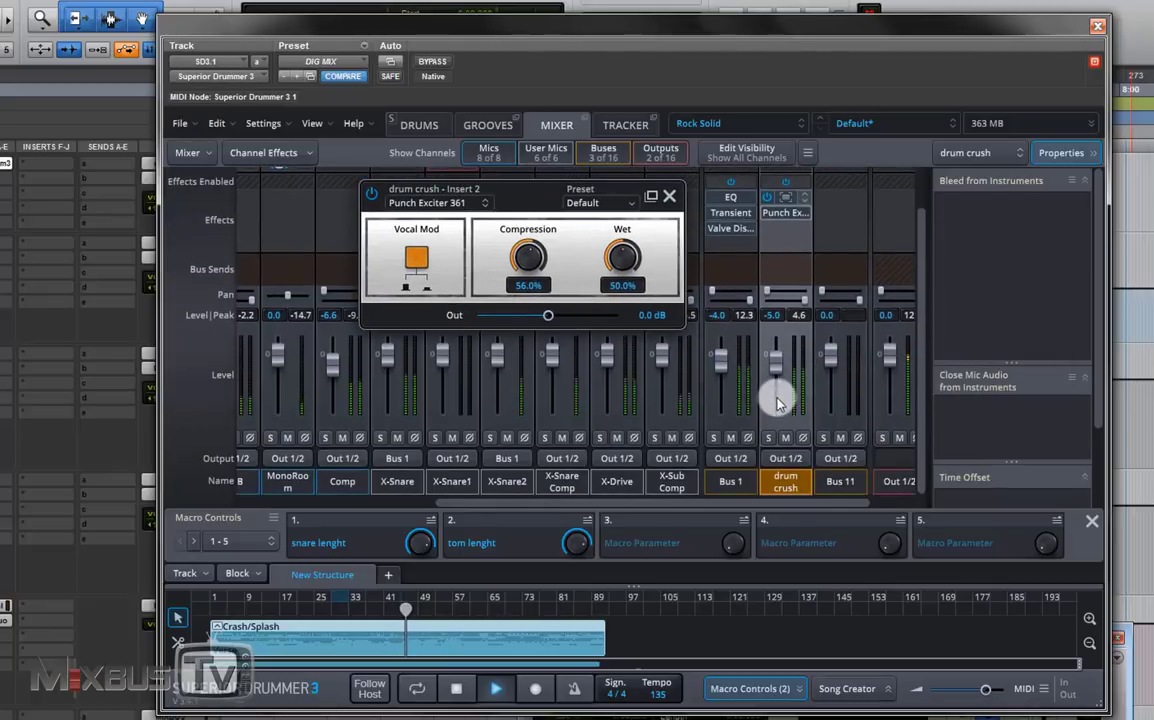
mouse_move(768, 357)
mouse_down()
mouse_move(772, 438)
mouse_move(785, 374)
mouse_up()
click(786, 437)
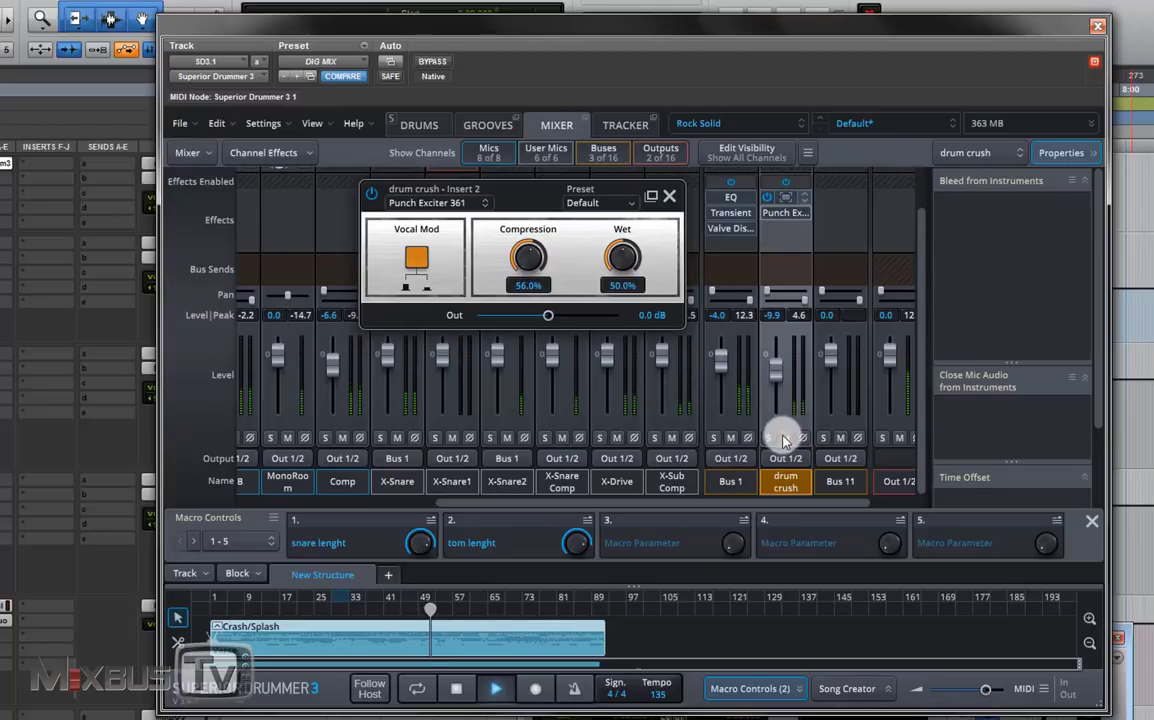
click(459, 688)
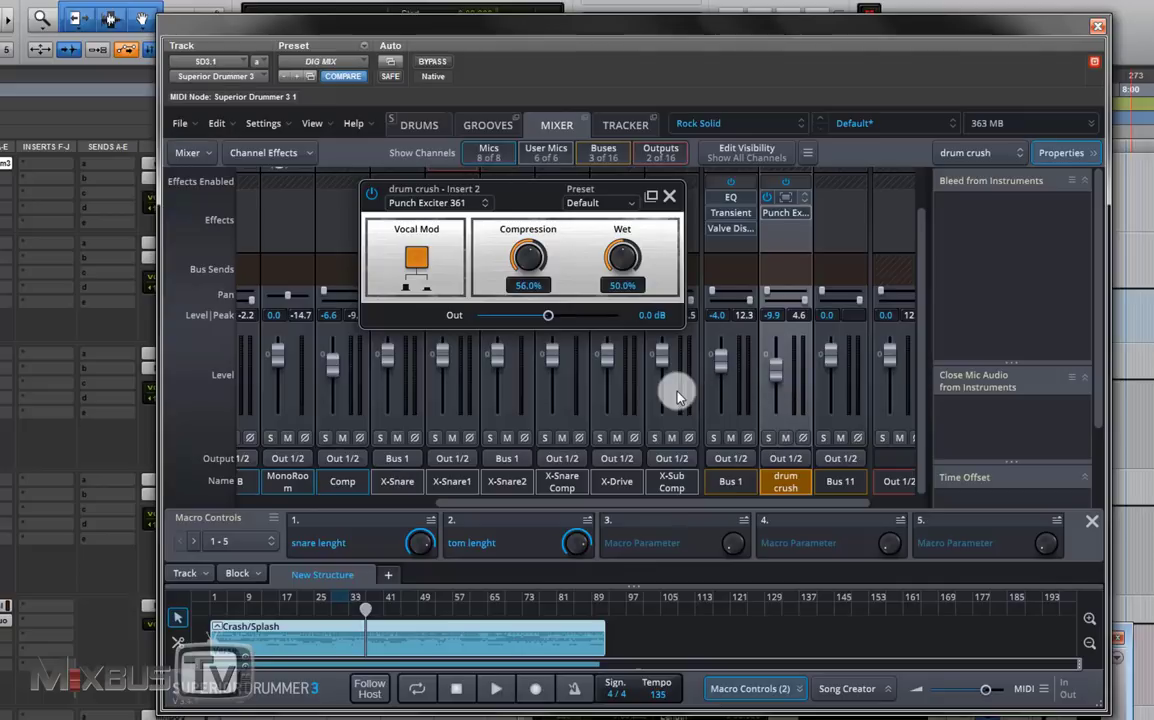
drag(362, 608, 421, 612)
Step: Open the Crash/Splash pattern in the Grid Editor, play it with the tom rows soloed, then close it
double_click(480, 625)
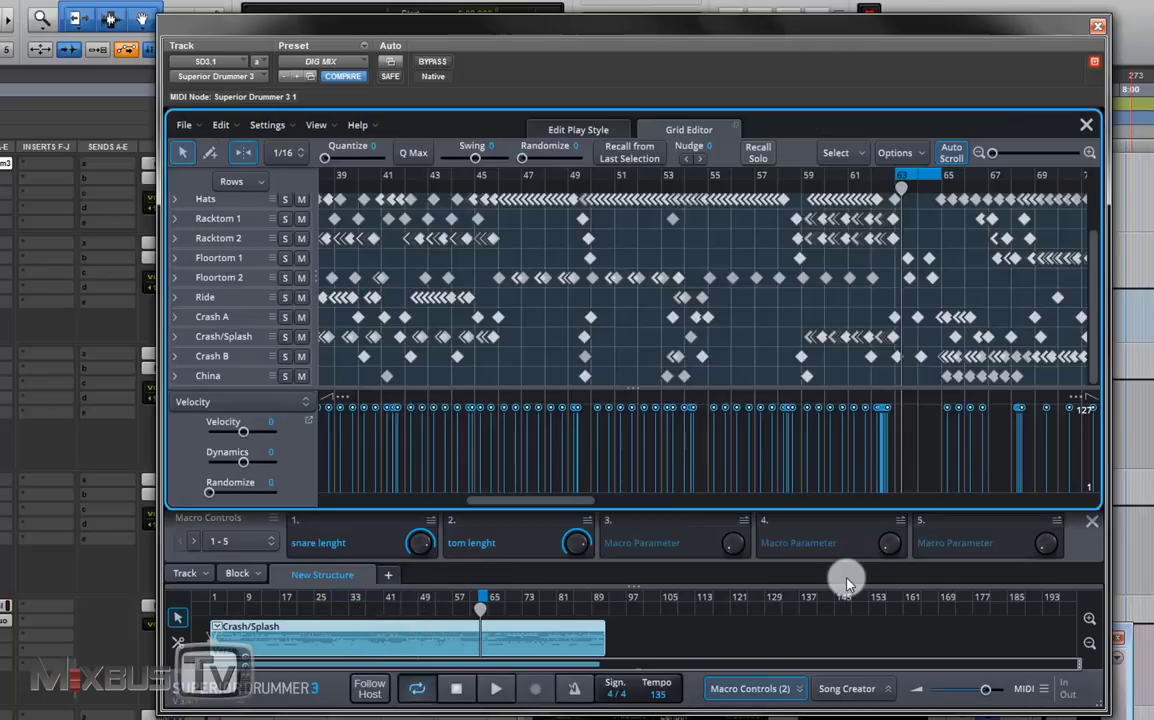
click(497, 693)
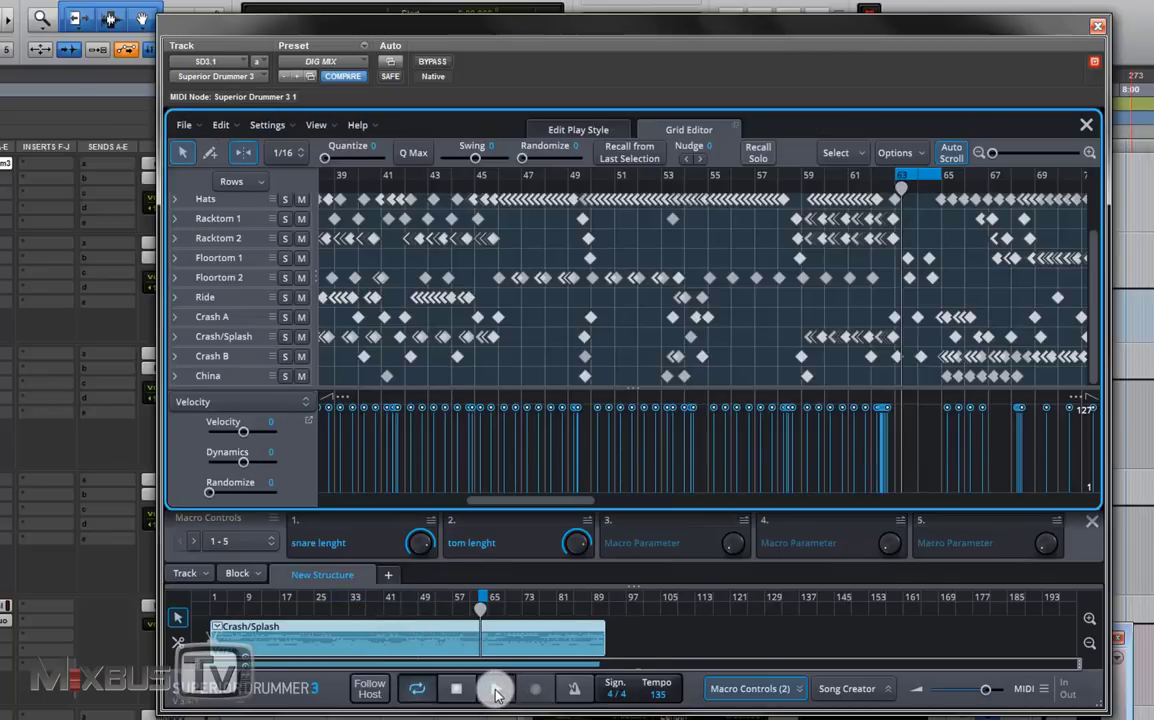
click(285, 277)
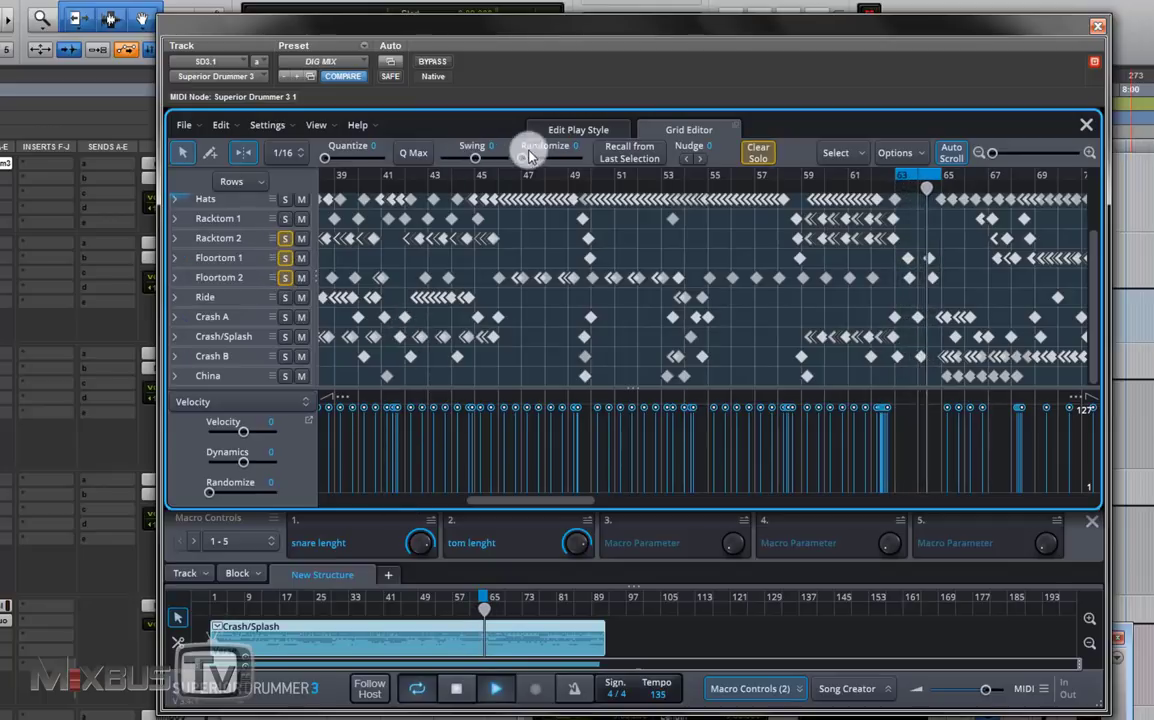
click(1088, 127)
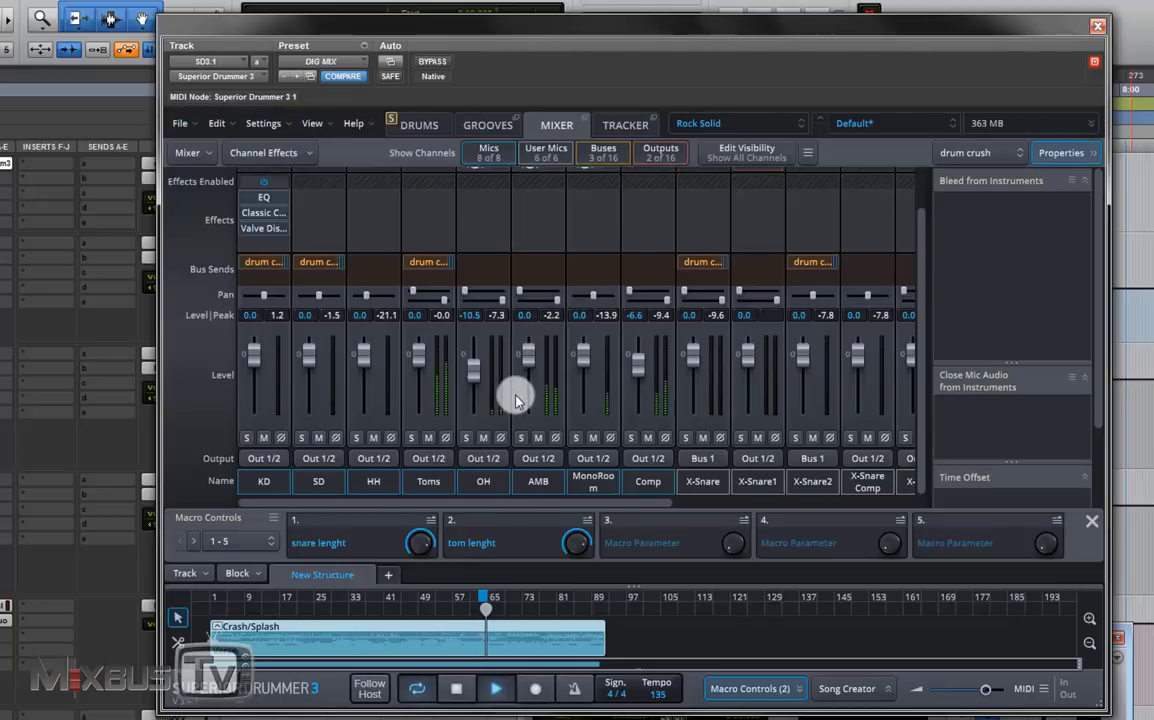
Step: Insert an EQ on the Toms channel with a 69 Hz high-pass at 18 dB/oct
click(425, 201)
mouse_move(503, 220)
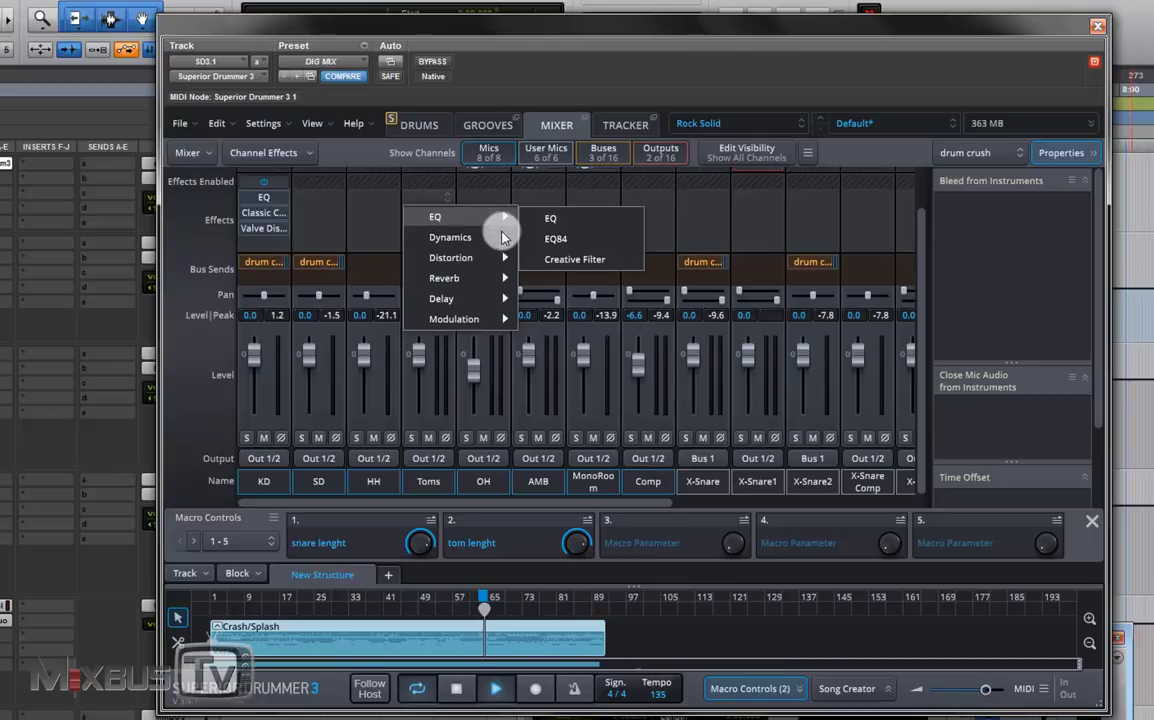
click(552, 219)
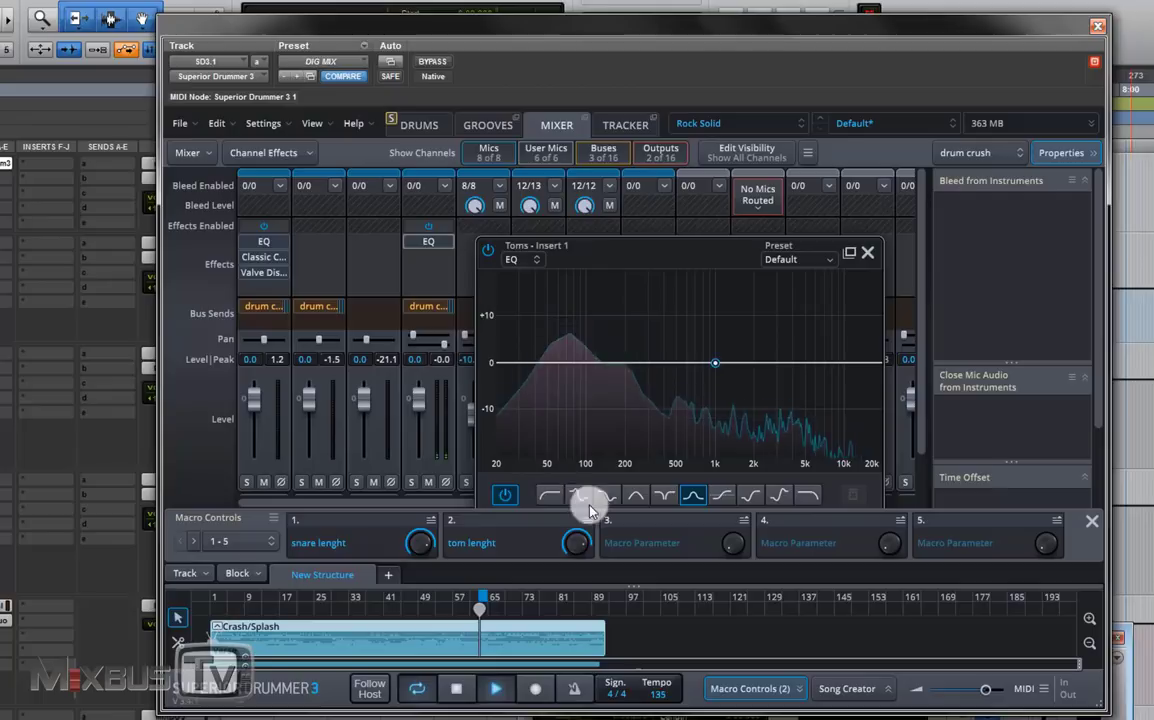
click(550, 495)
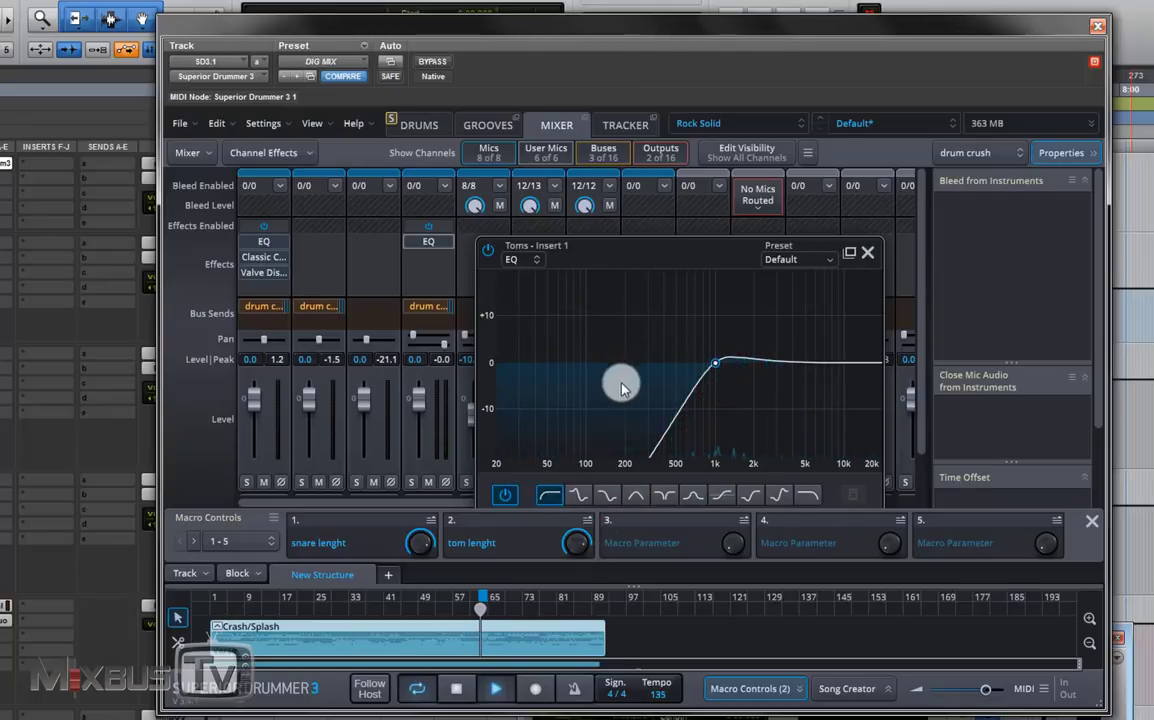
click(659, 250)
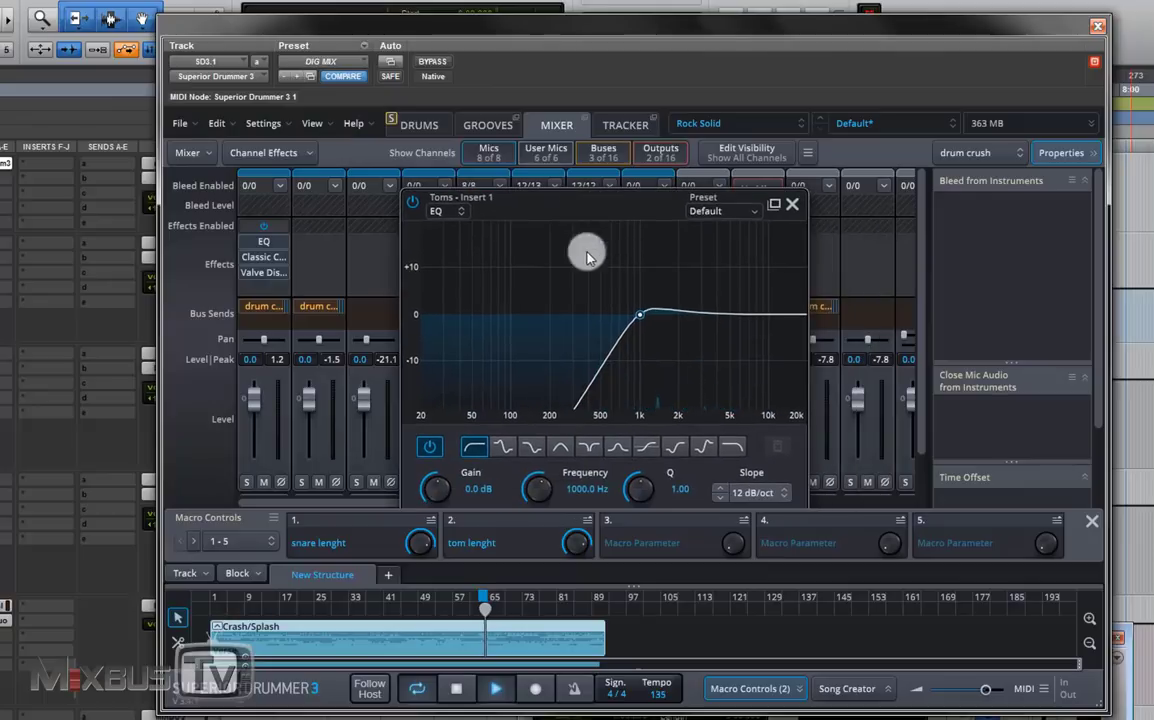
scroll(536, 487, down, 10)
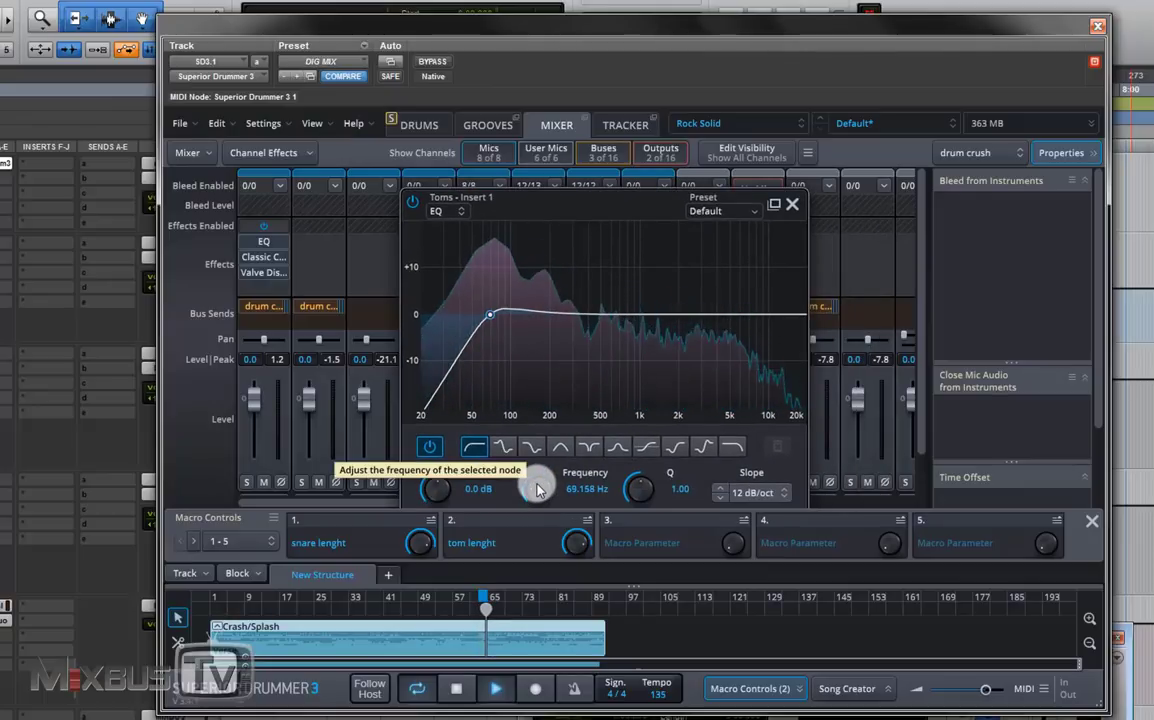
click(750, 492)
click(770, 557)
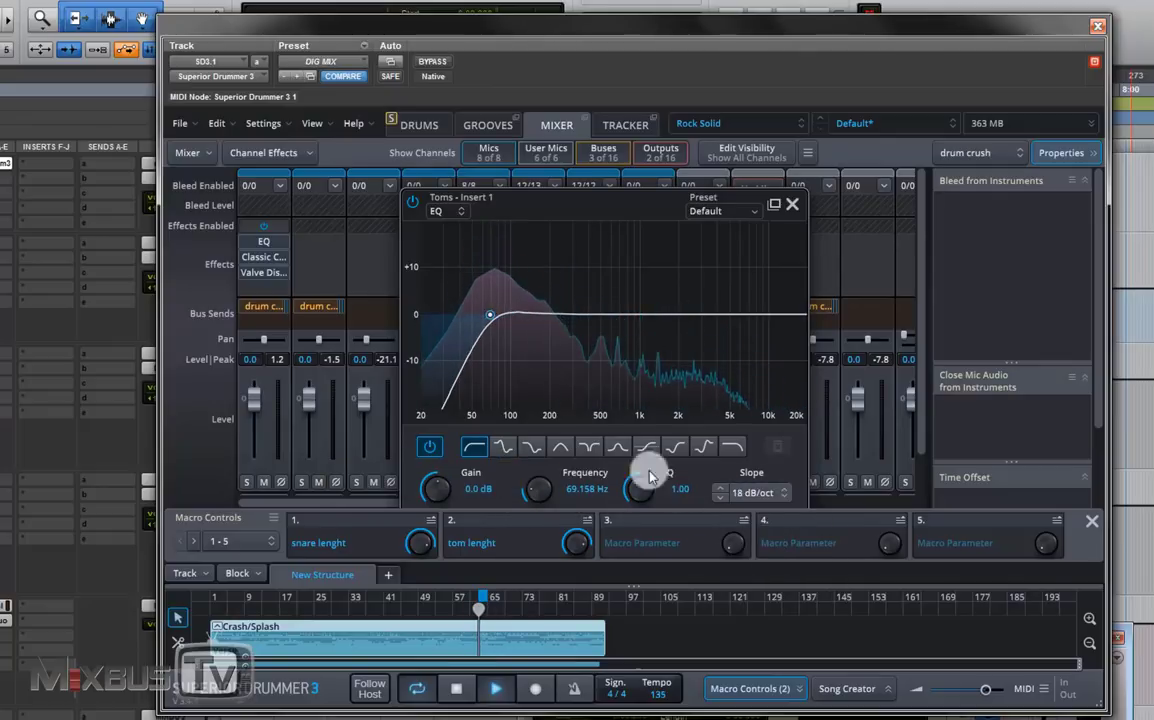
Step: Shape a narrow mid band into a dip near 400 Hz
mouse_move(634, 488)
mouse_down()
mouse_move(553, 318)
mouse_move(549, 262)
mouse_move(549, 312)
mouse_move(552, 277)
mouse_move(644, 489)
mouse_up()
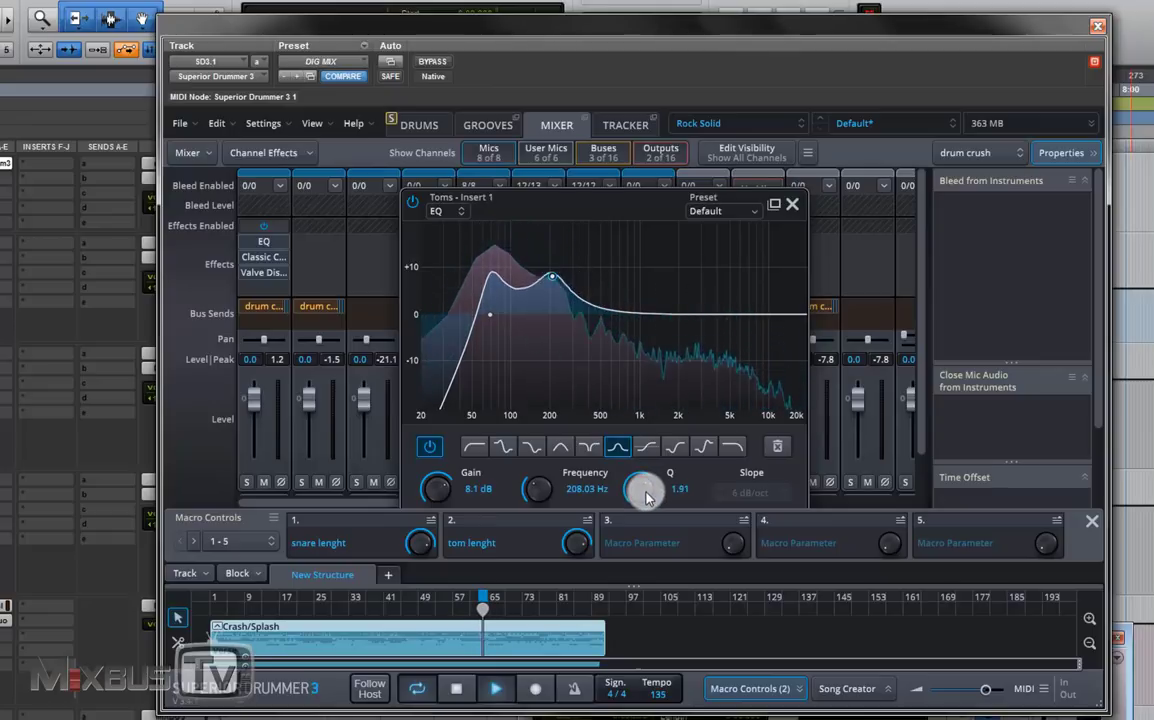
mouse_move(543, 495)
mouse_down()
mouse_move(535, 490)
mouse_move(557, 492)
mouse_up()
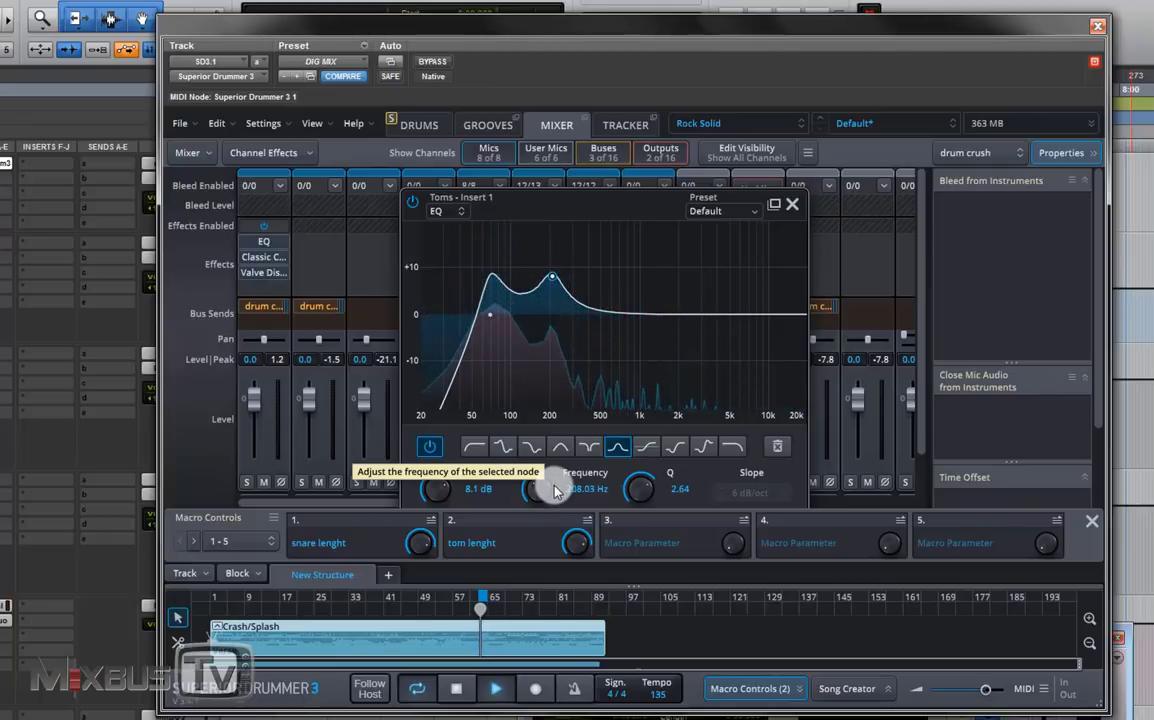
drag(462, 489, 446, 486)
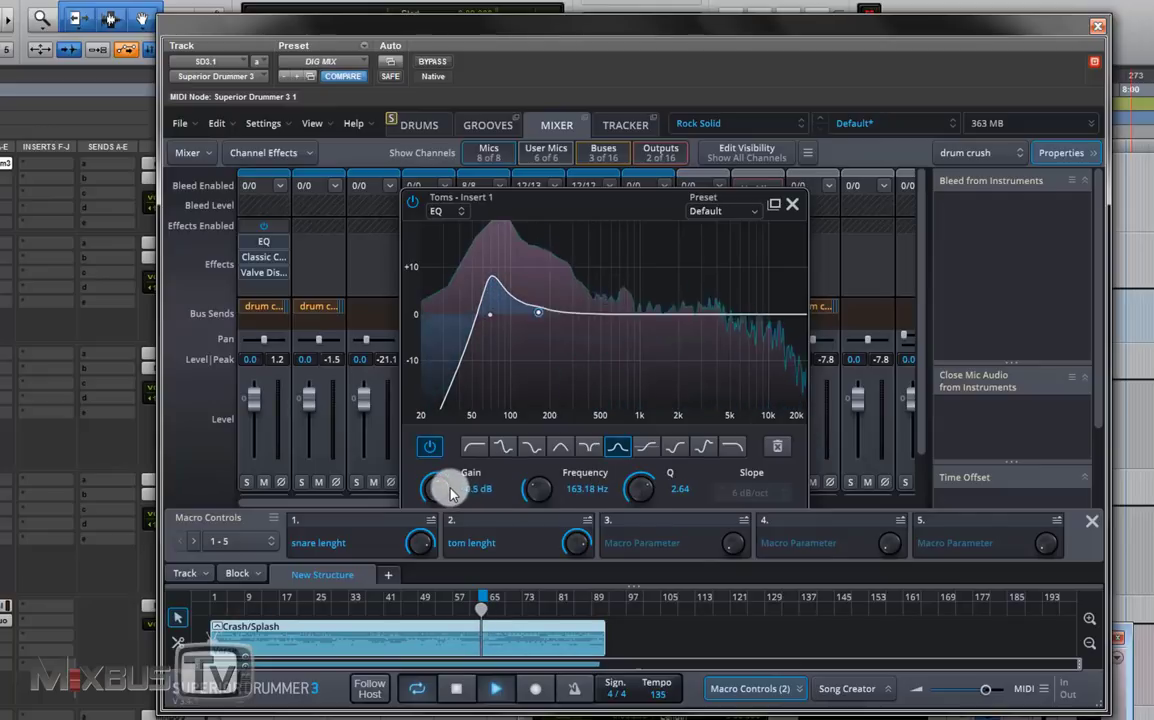
drag(538, 293, 588, 245)
drag(648, 487, 618, 373)
drag(588, 244, 591, 341)
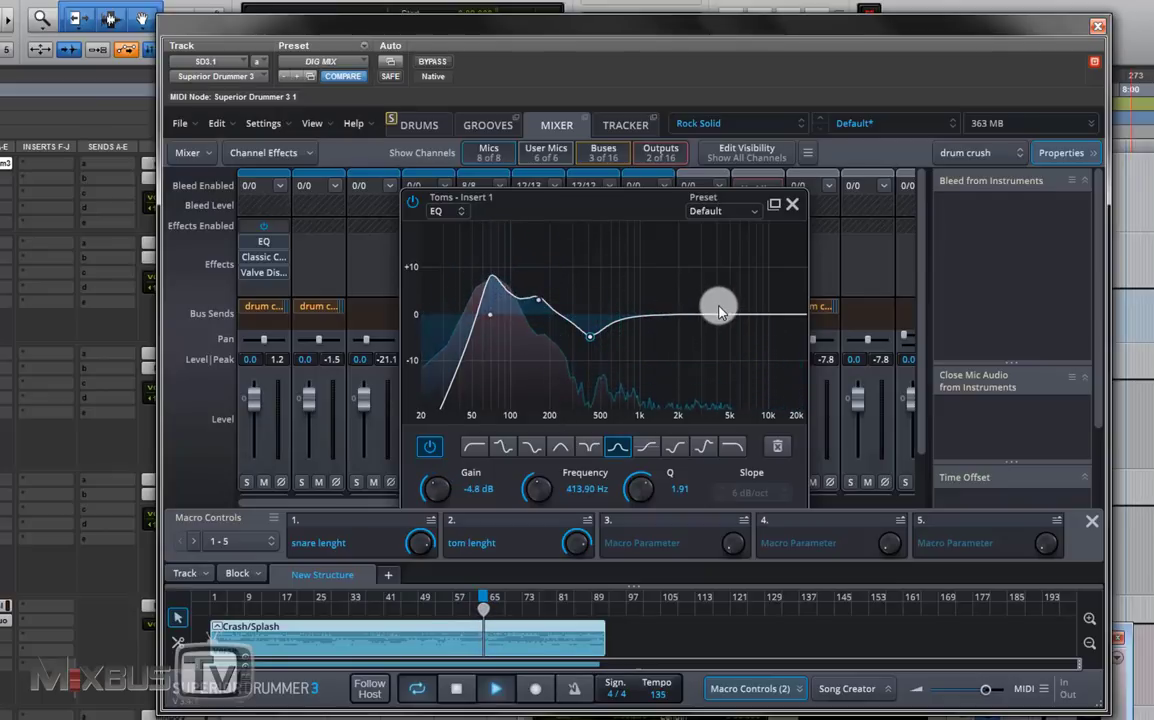
Step: Add a 5.3 dB high boost at about 8565.8 Hz, A/B the EQ, and close it
drag(724, 312, 754, 283)
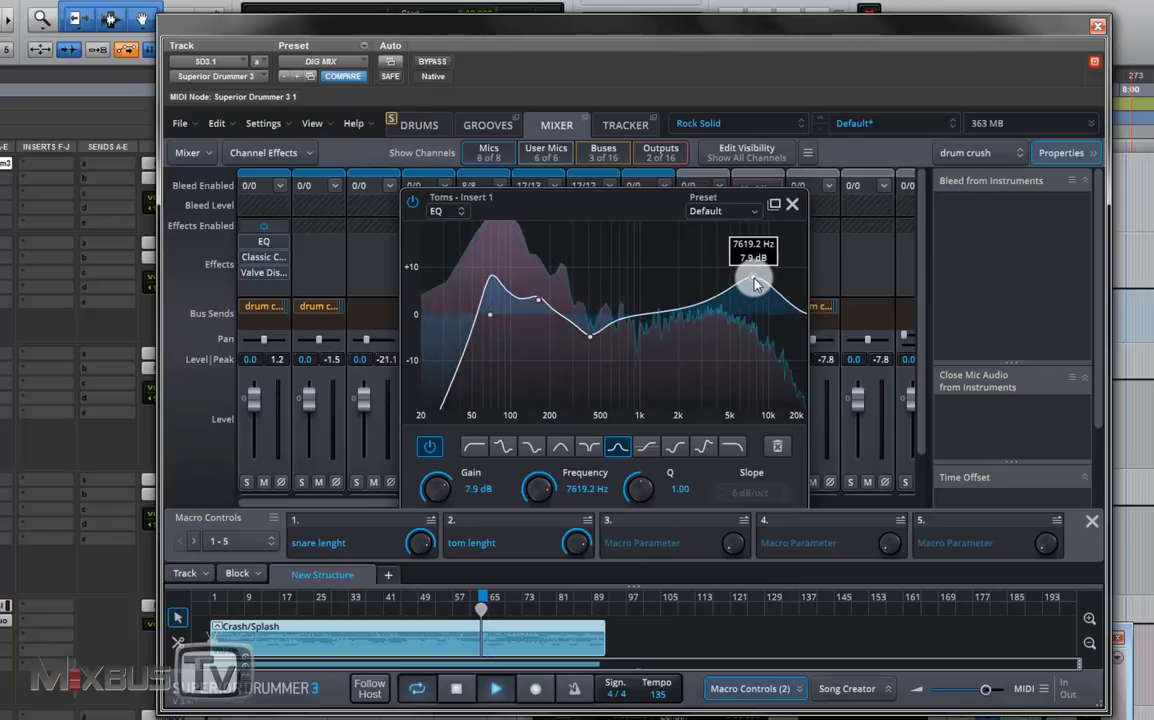
mouse_move(756, 284)
mouse_down()
mouse_move(730, 289)
mouse_move(761, 295)
mouse_move(758, 284)
mouse_move(757, 298)
mouse_up()
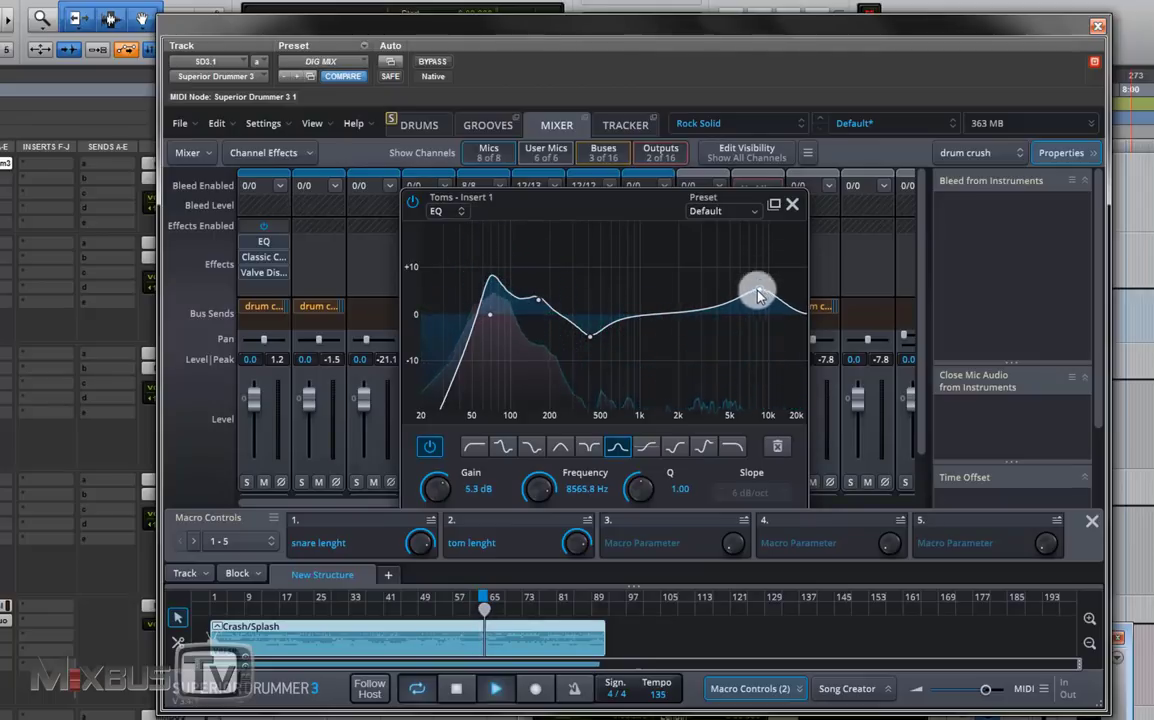
click(414, 203)
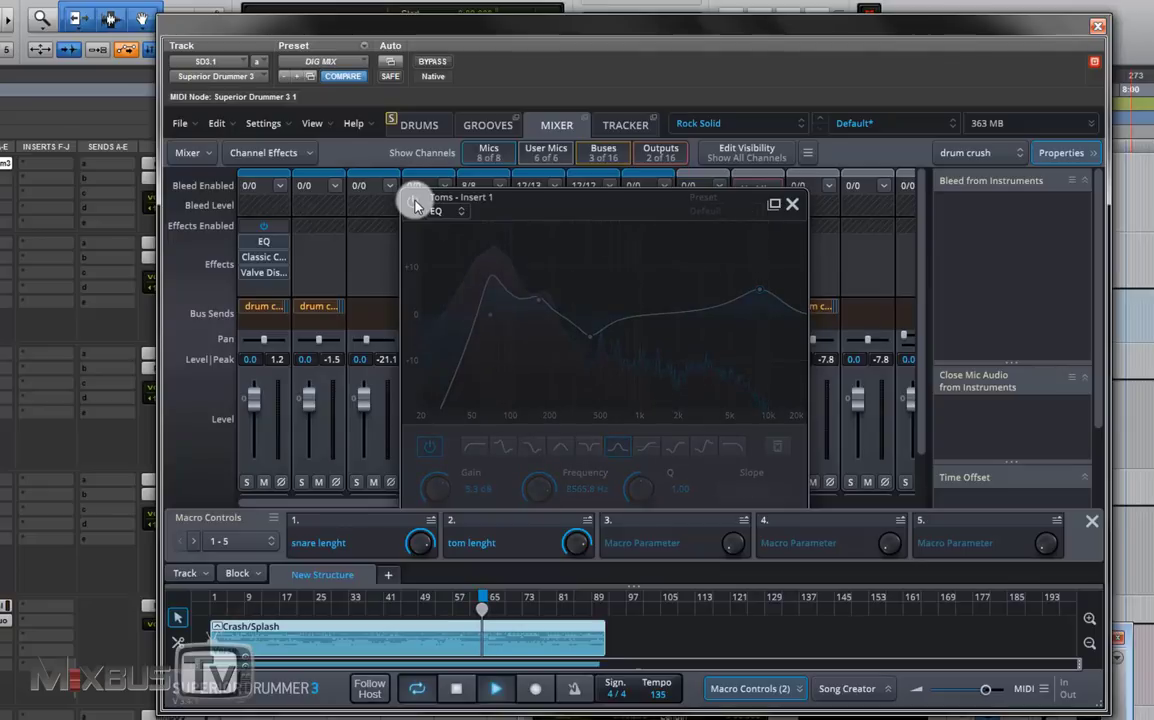
click(414, 203)
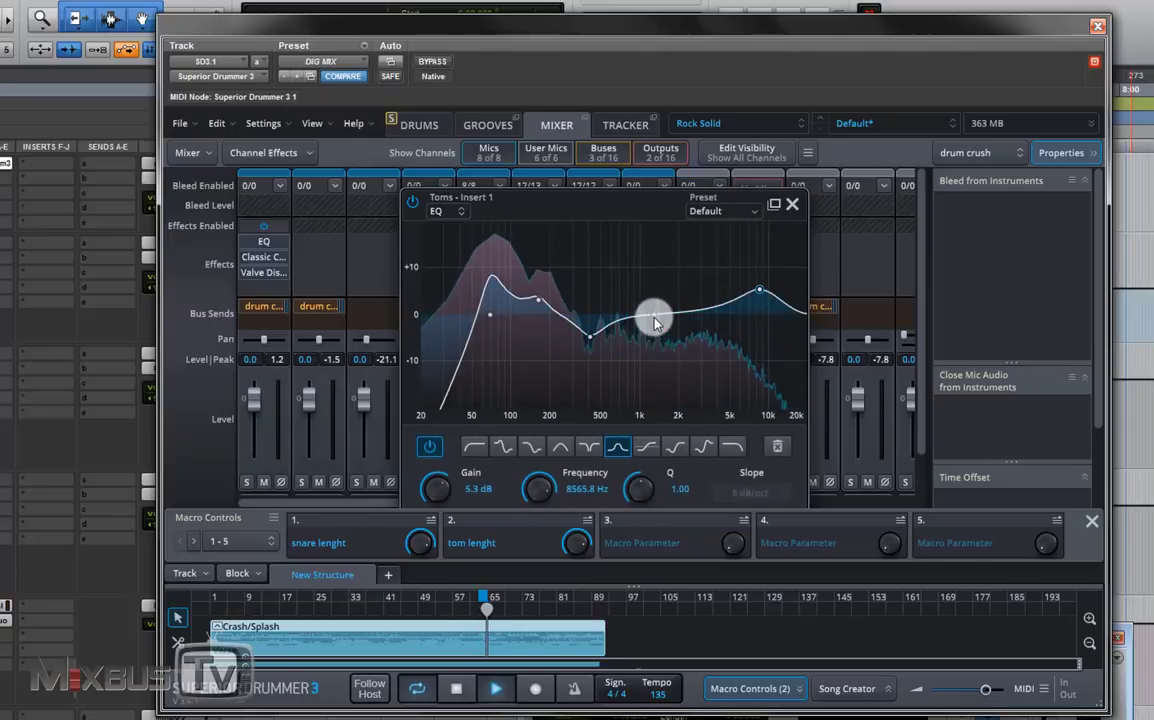
click(413, 203)
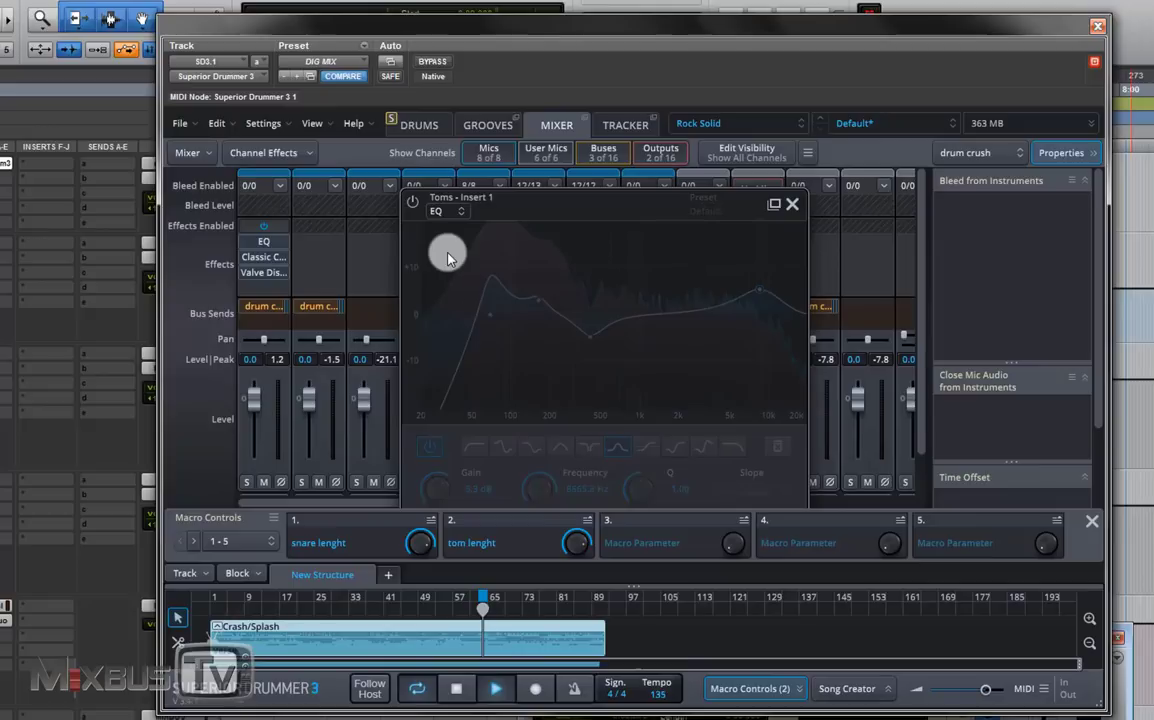
click(414, 203)
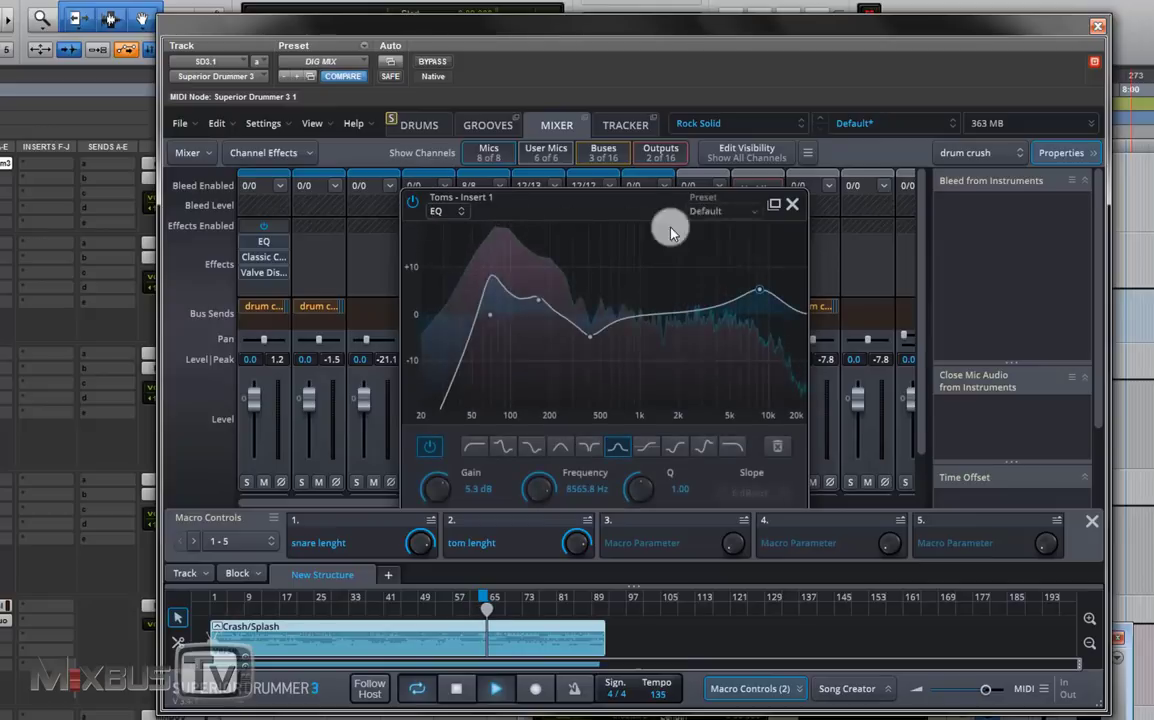
click(792, 204)
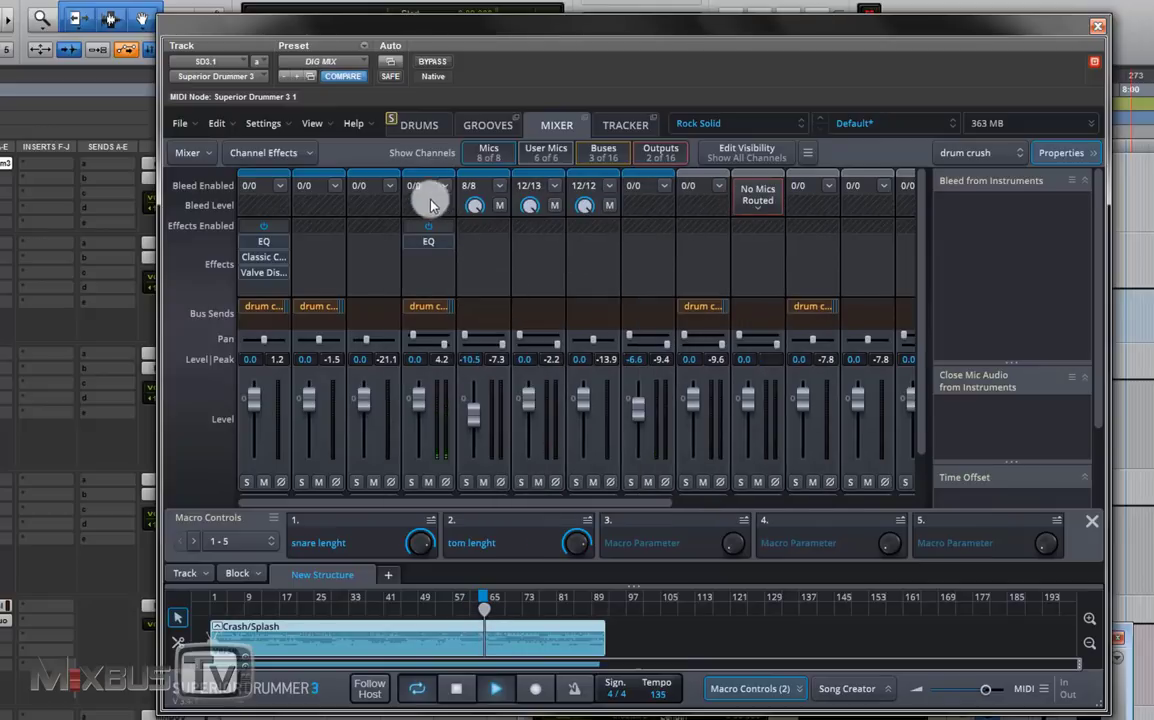
Step: On the Drums page, turn the 'tom lenght' macro up to 100%, then return to the mixer
click(414, 124)
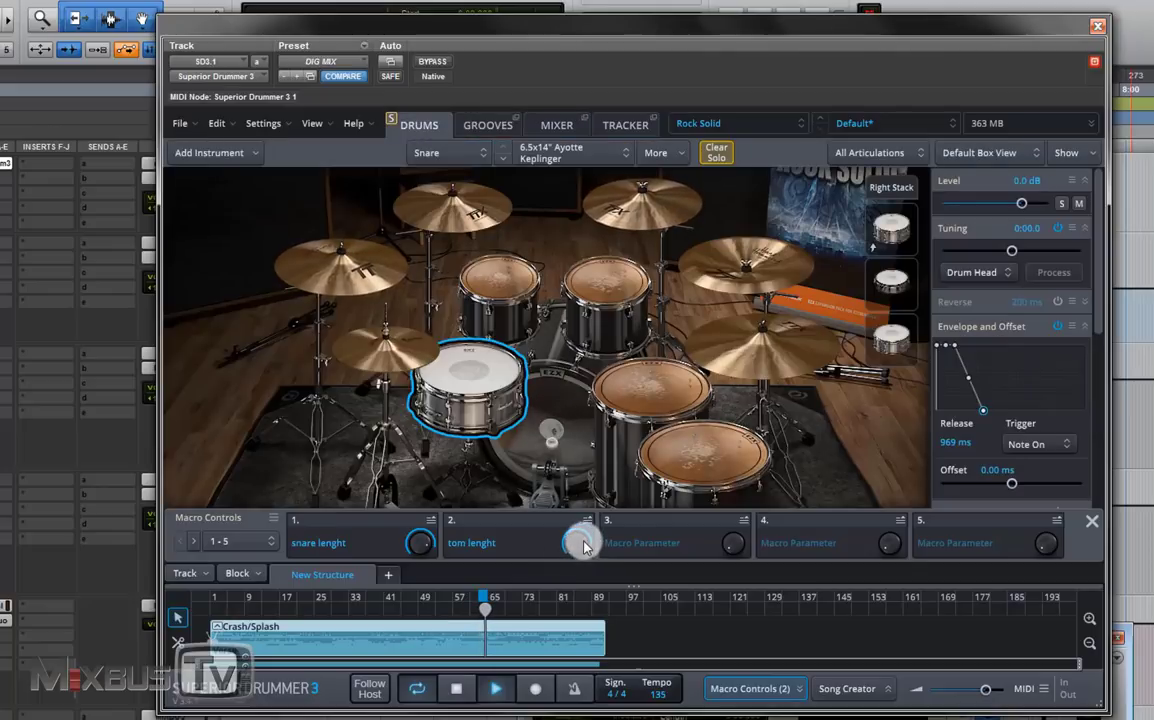
mouse_move(585, 542)
mouse_down()
mouse_move(585, 519)
mouse_move(584, 540)
mouse_up()
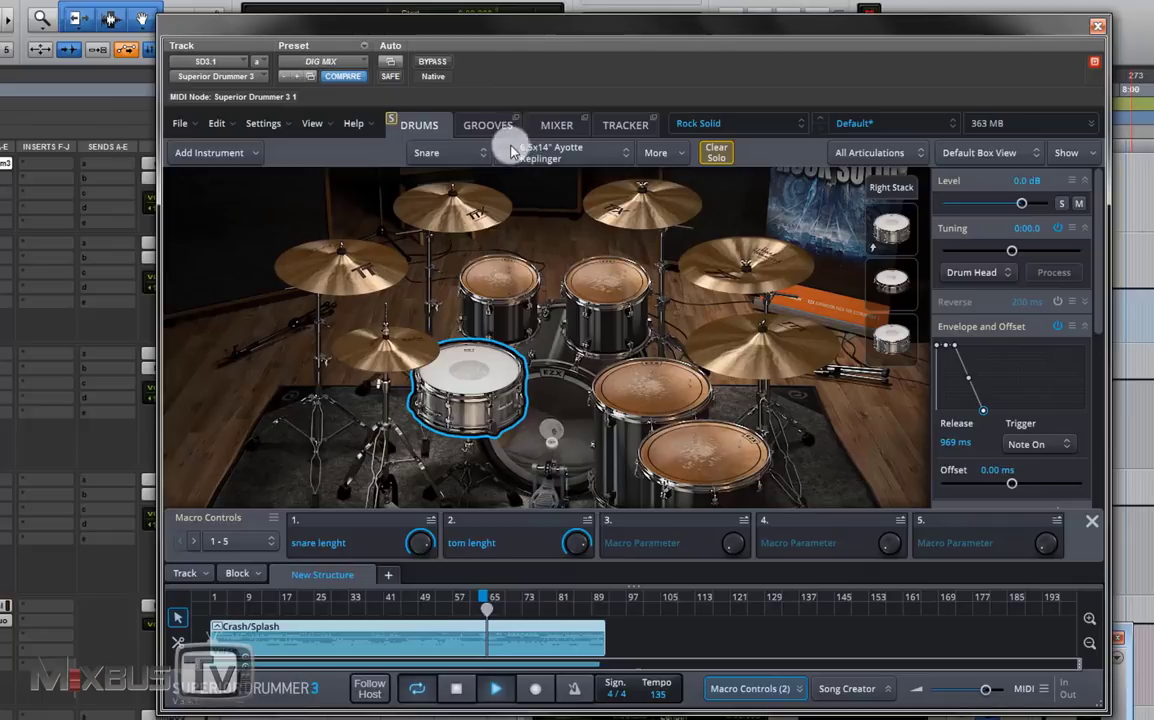
click(558, 127)
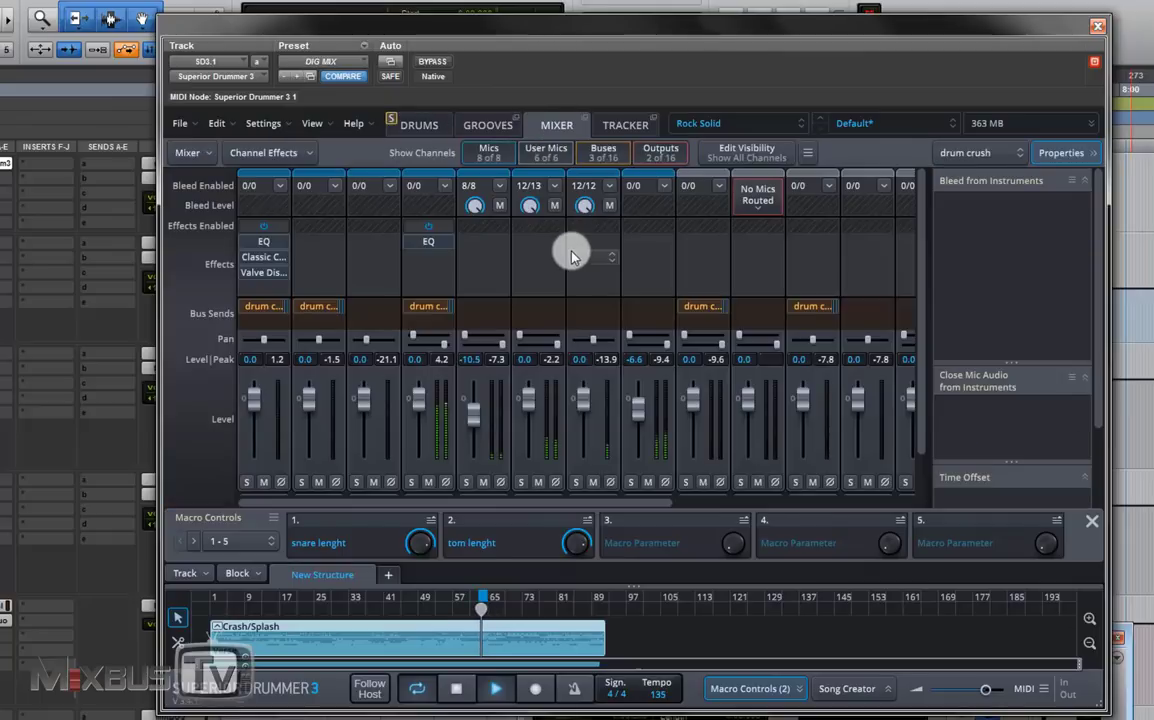
Step: Add a Compressor/Limiter to Toms insert 2 with threshold around -20 dB, and A/B it
click(437, 260)
mouse_move(452, 297)
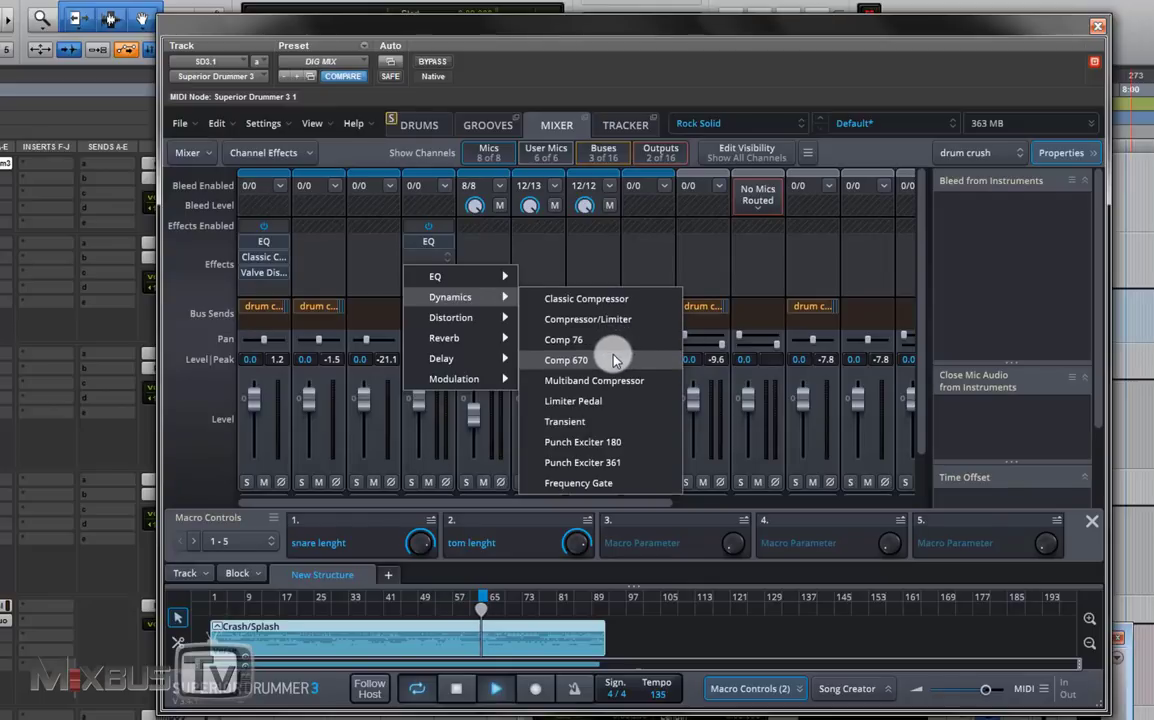
click(560, 319)
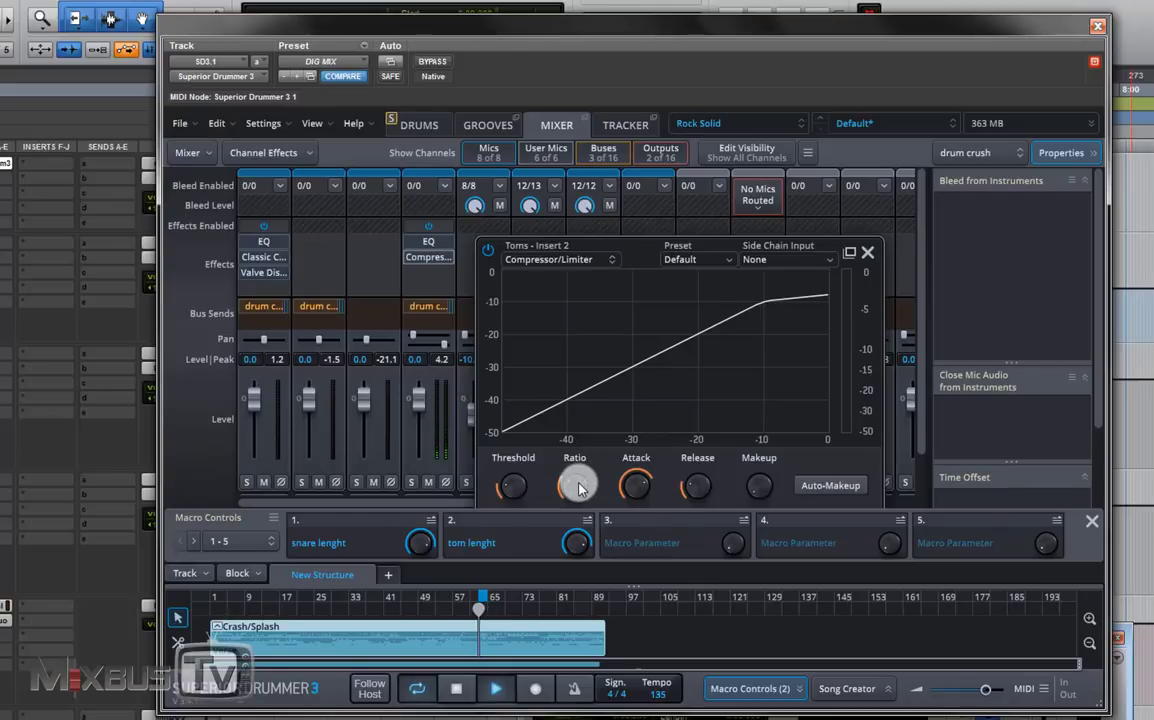
drag(530, 500, 517, 459)
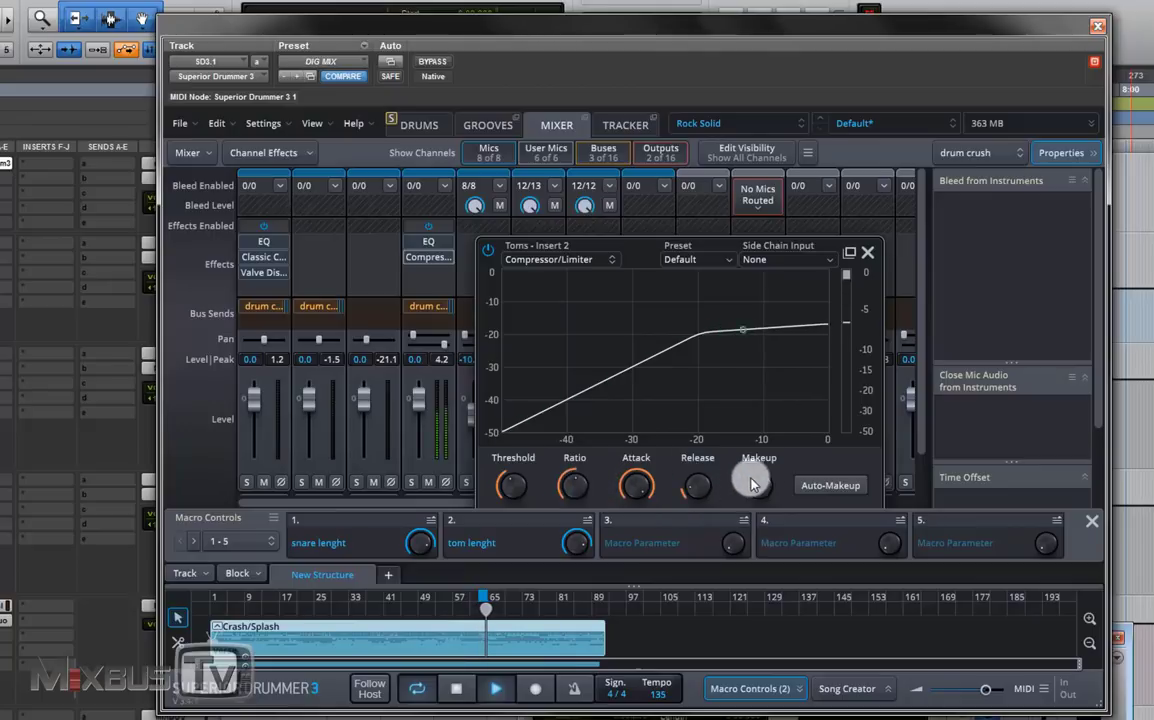
click(491, 252)
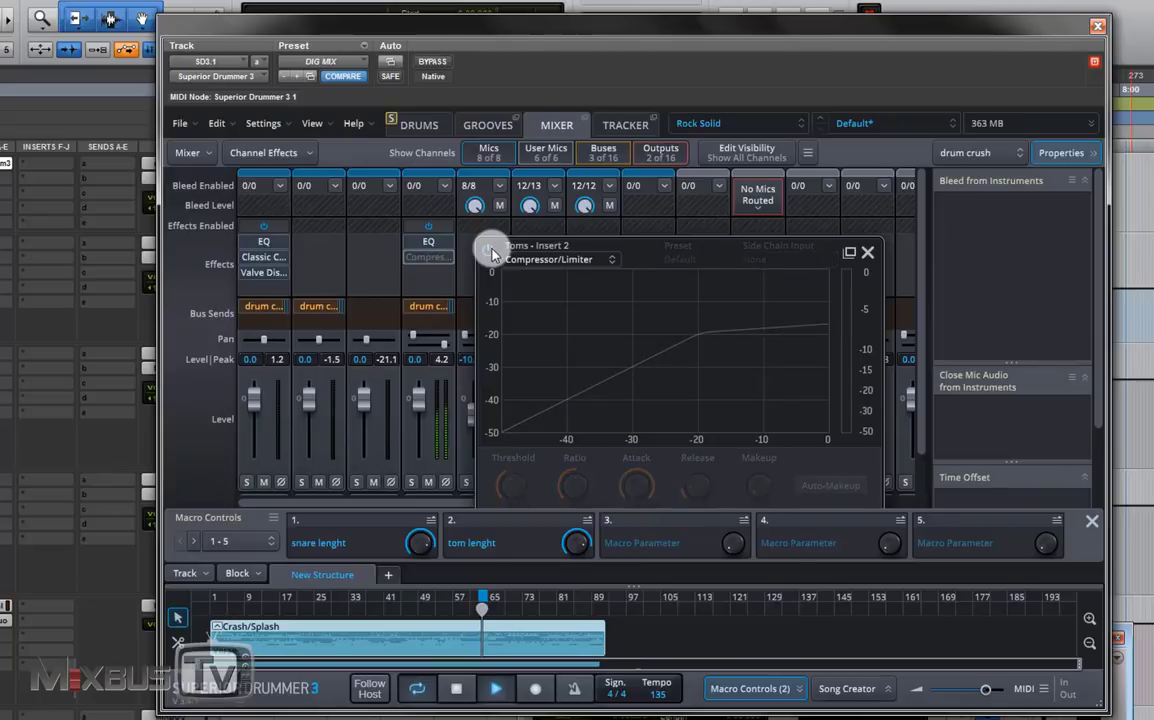
click(491, 252)
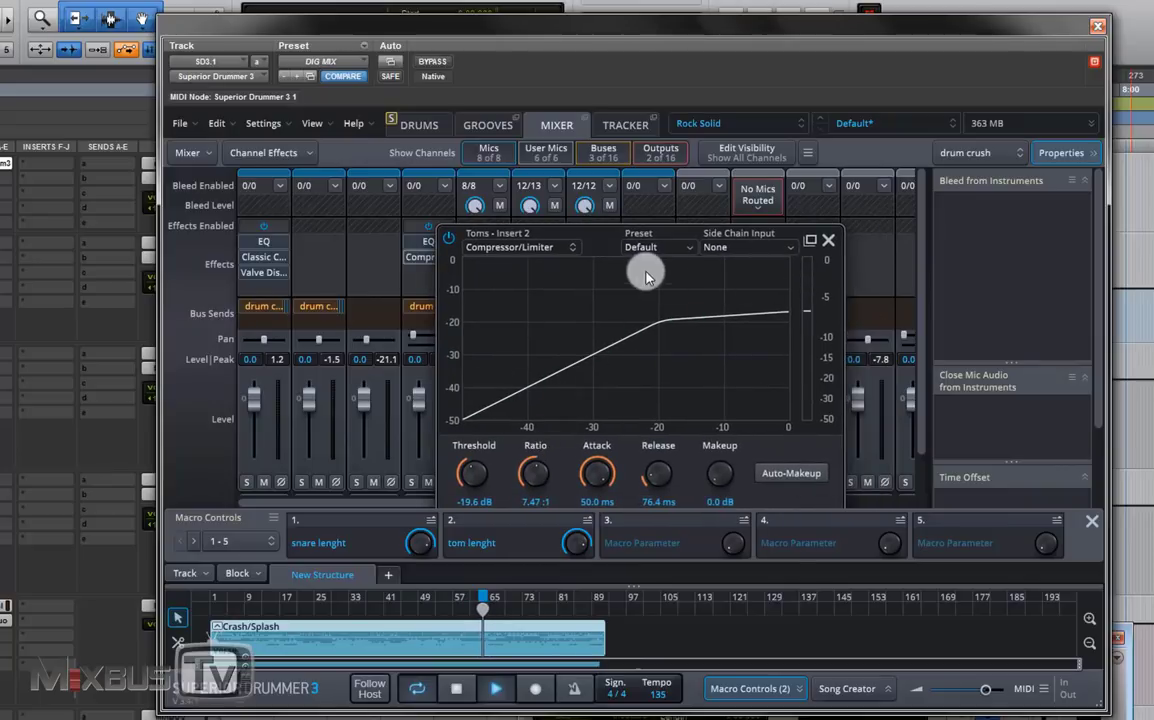
Step: Swap it for a Classic Compressor with side-chain high-pass near 95 Hz and ratio about 2:1
click(557, 255)
mouse_move(562, 311)
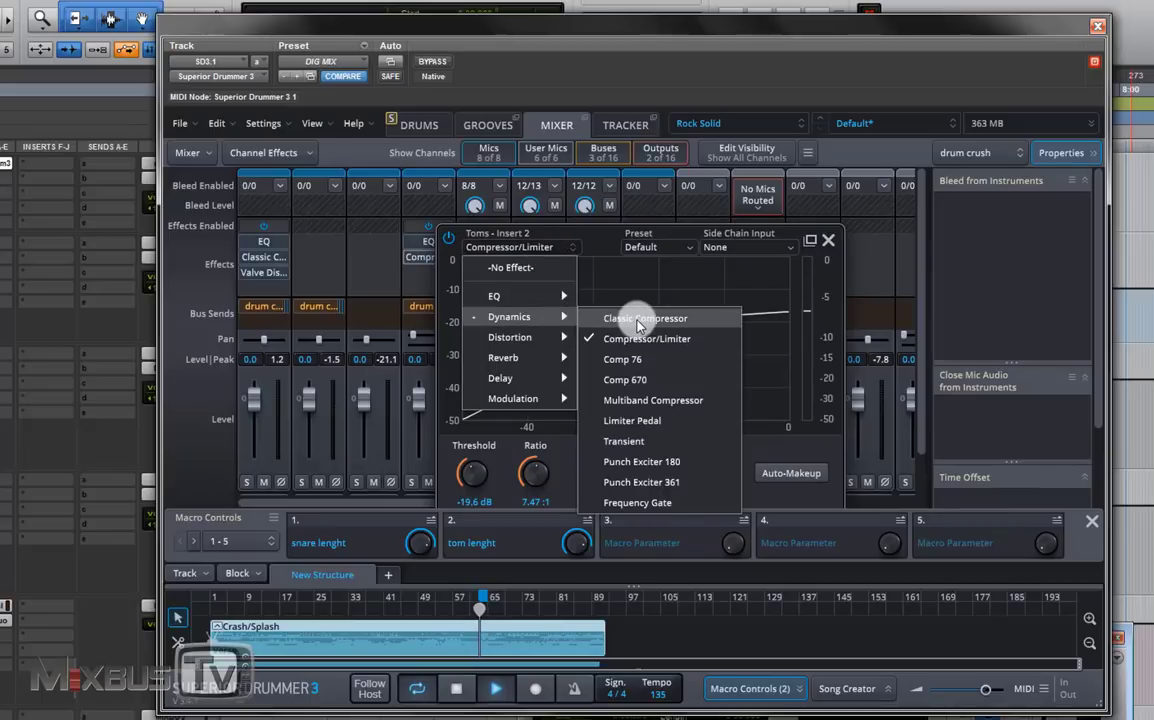
click(680, 320)
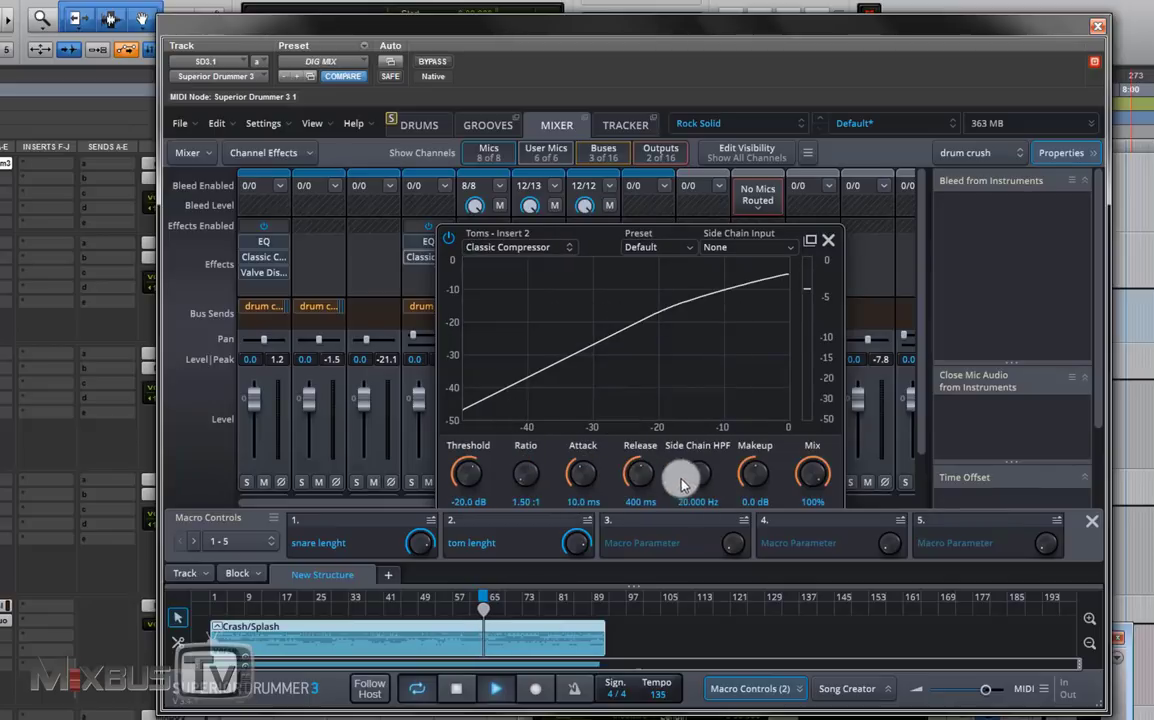
drag(703, 483, 701, 406)
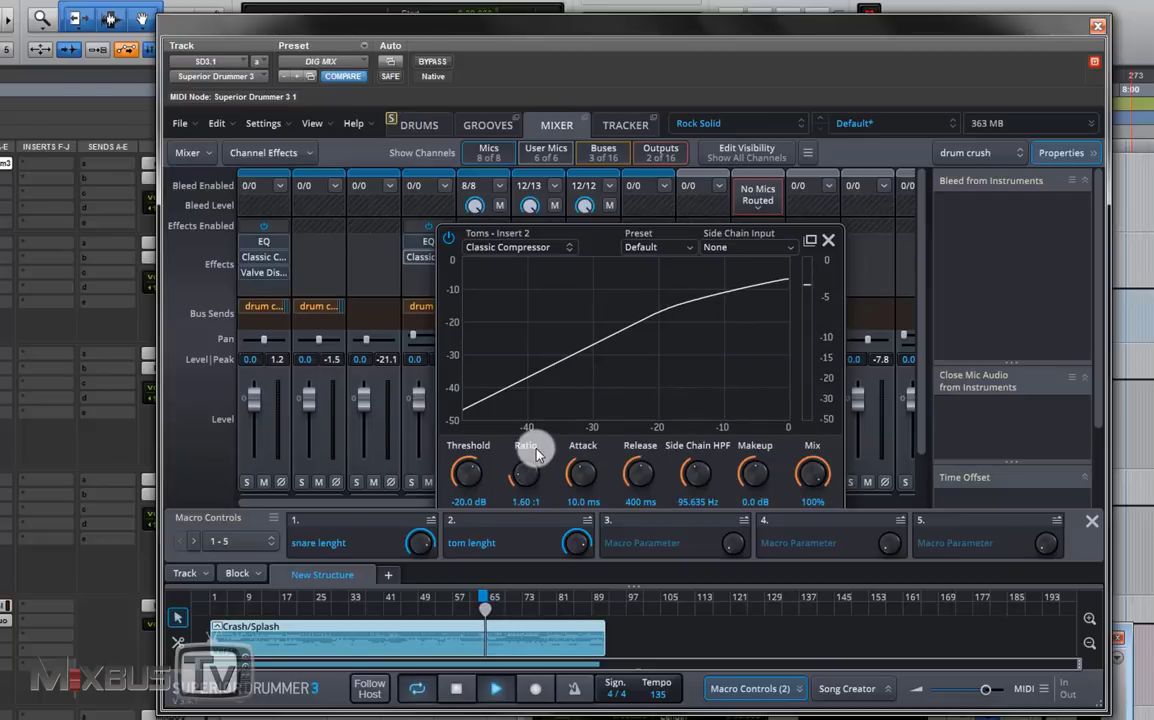
drag(537, 455, 478, 505)
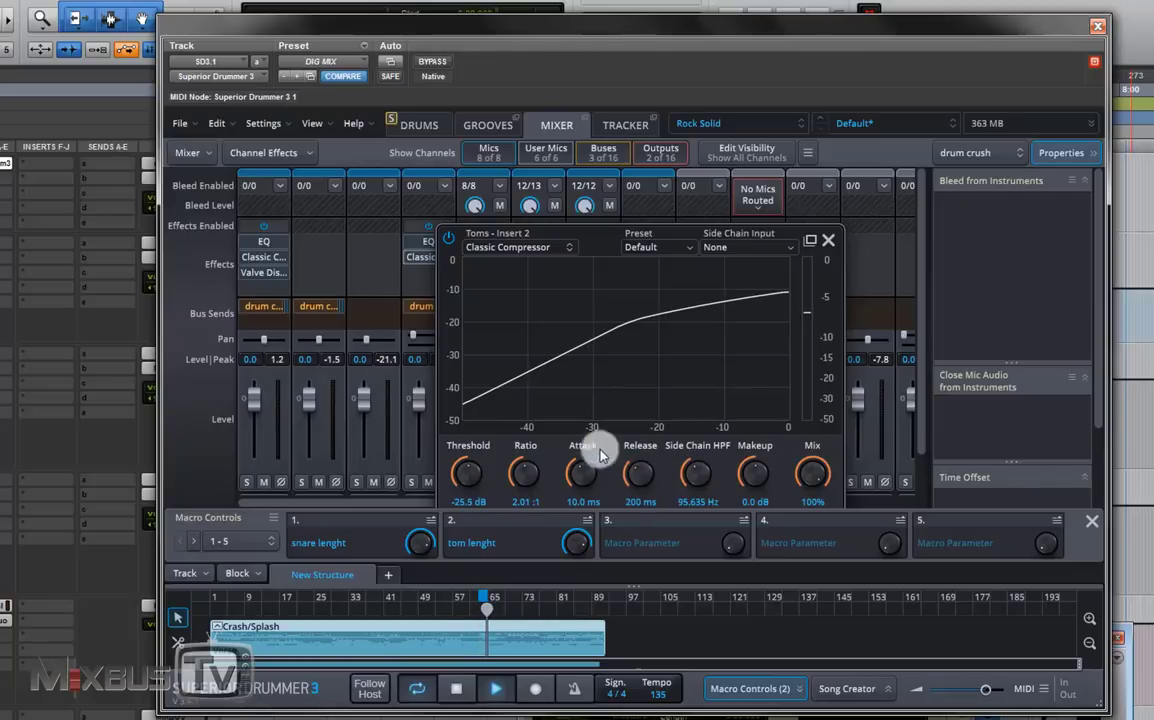
click(449, 238)
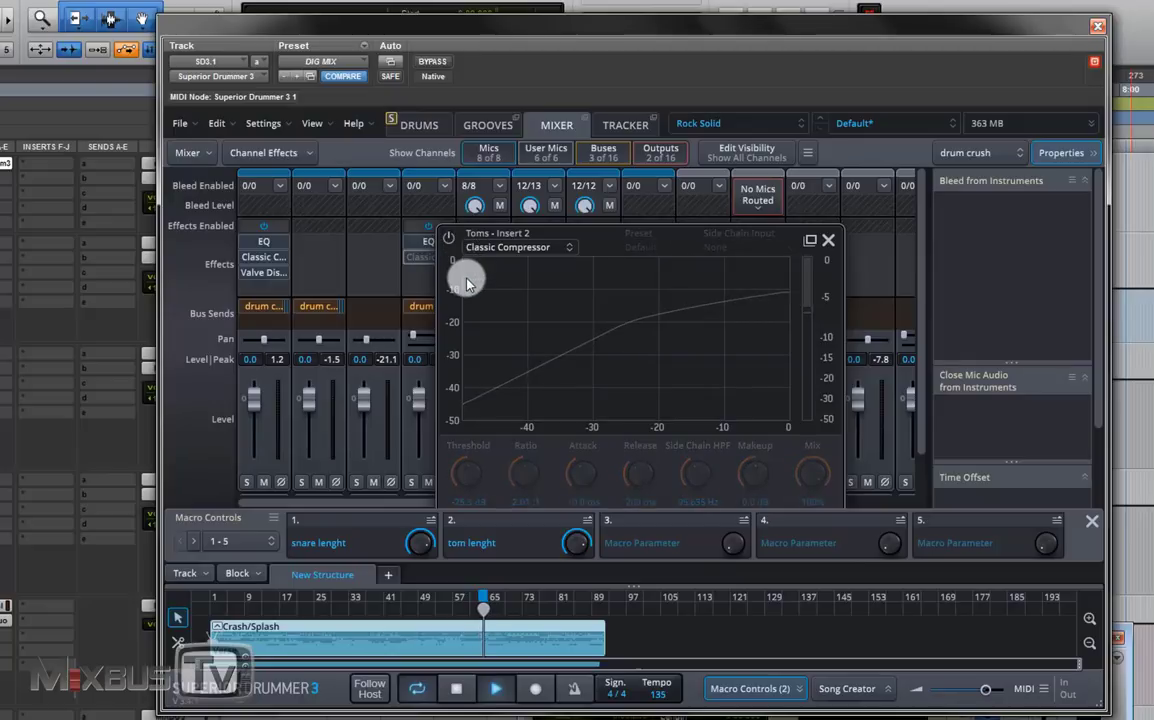
click(449, 238)
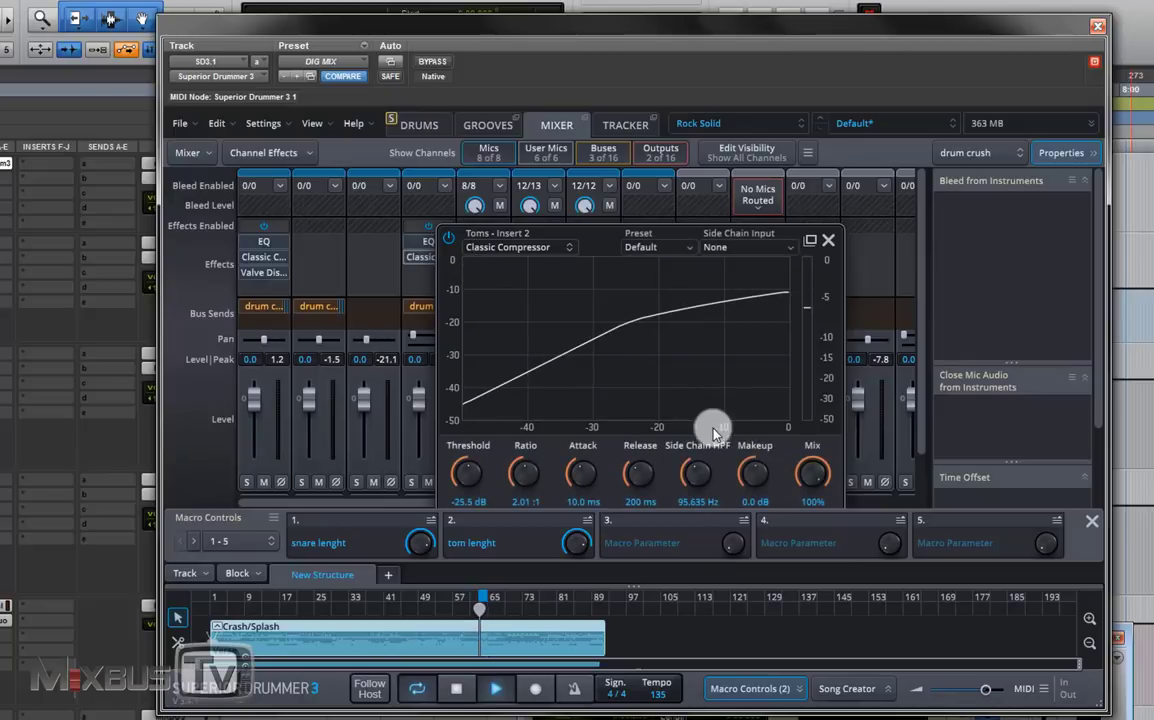
scroll(758, 478, up, 2)
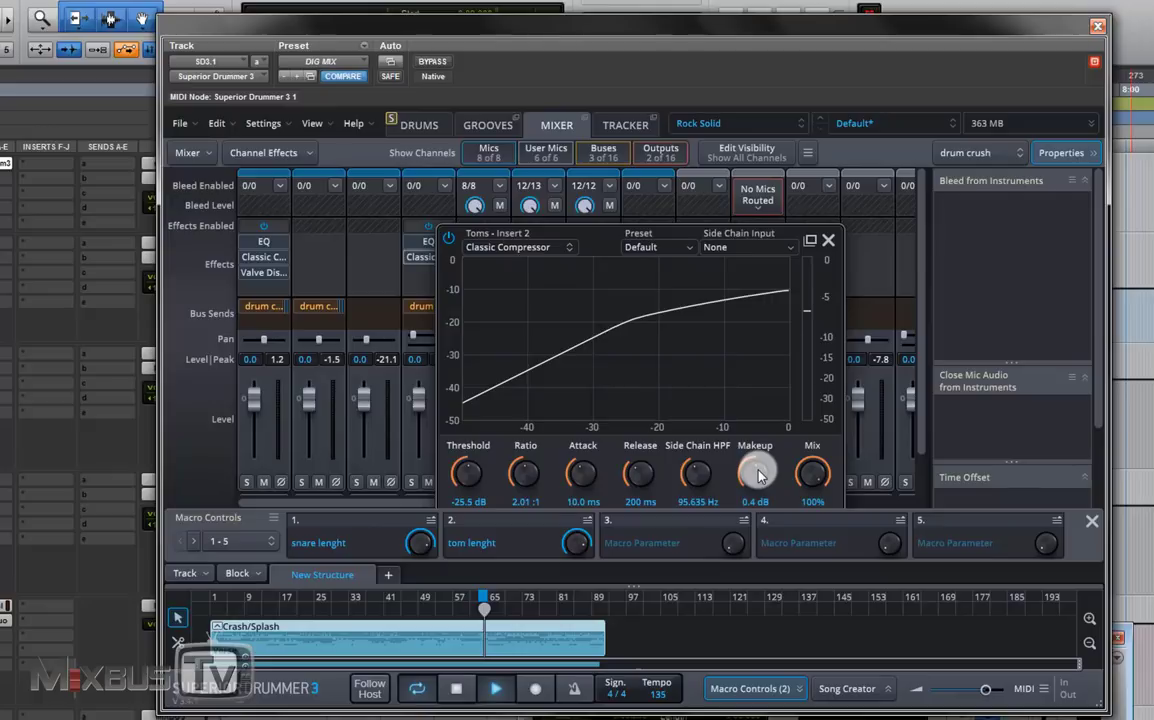
click(828, 240)
Step: Put a Valve Distortion Box on Toms insert 3, replacing the first Distortion, and A/B it
click(441, 276)
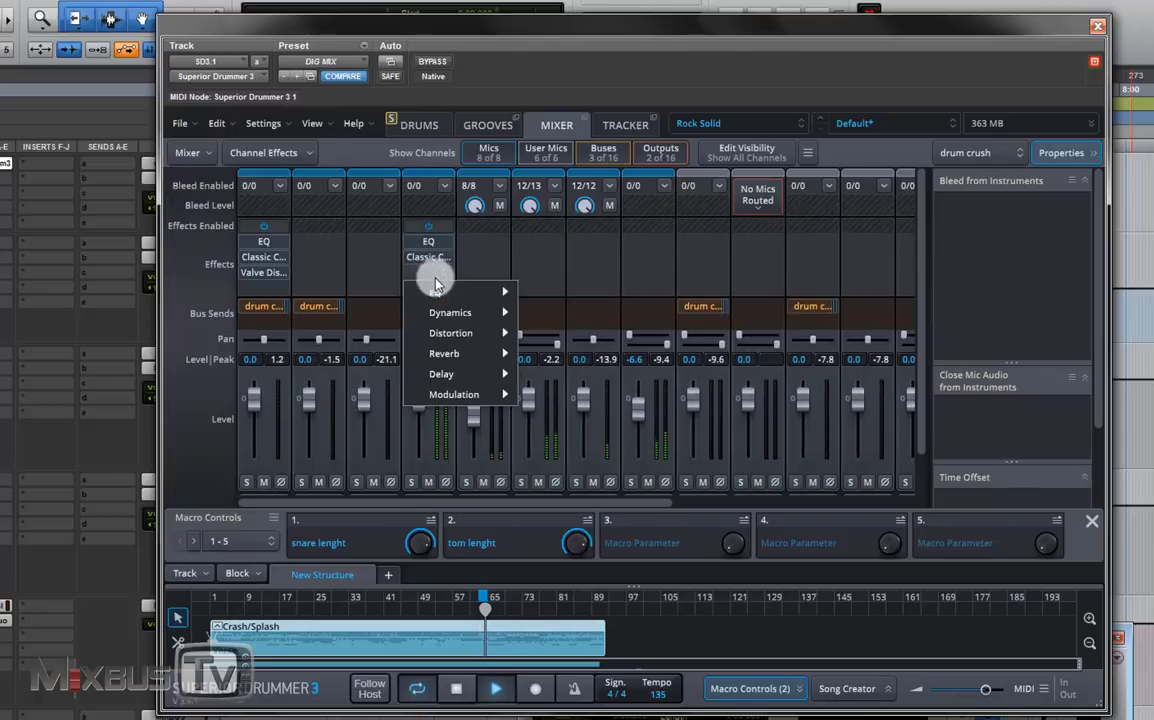
mouse_move(482, 334)
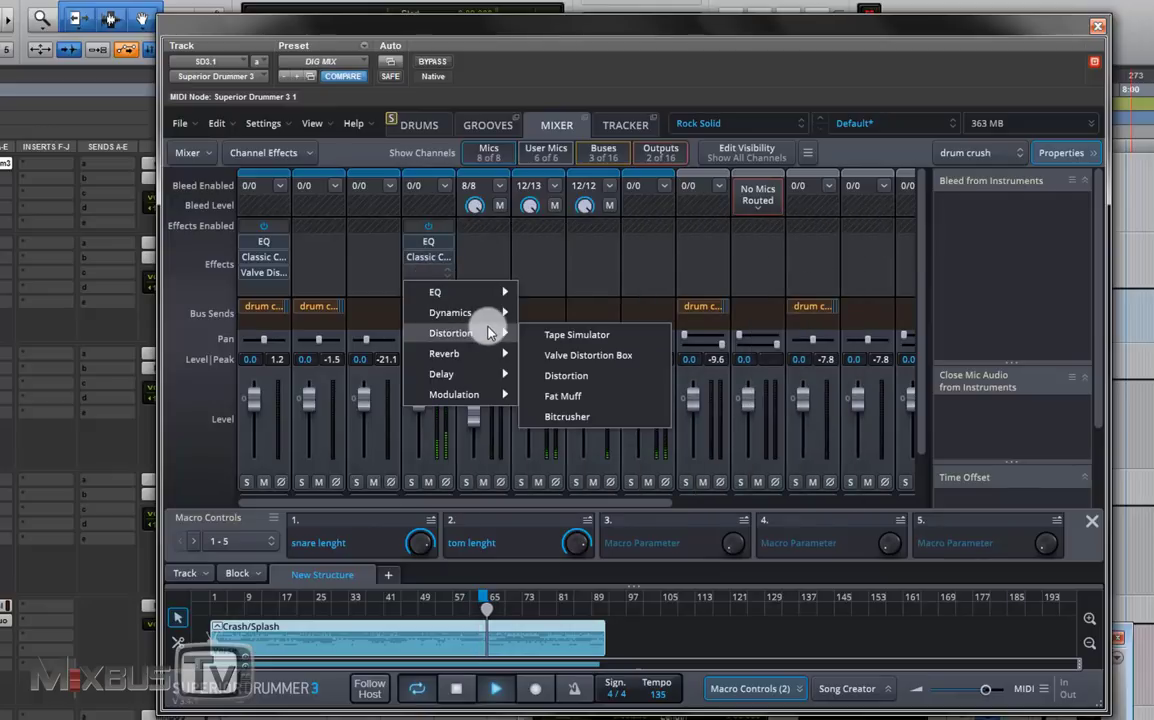
click(592, 376)
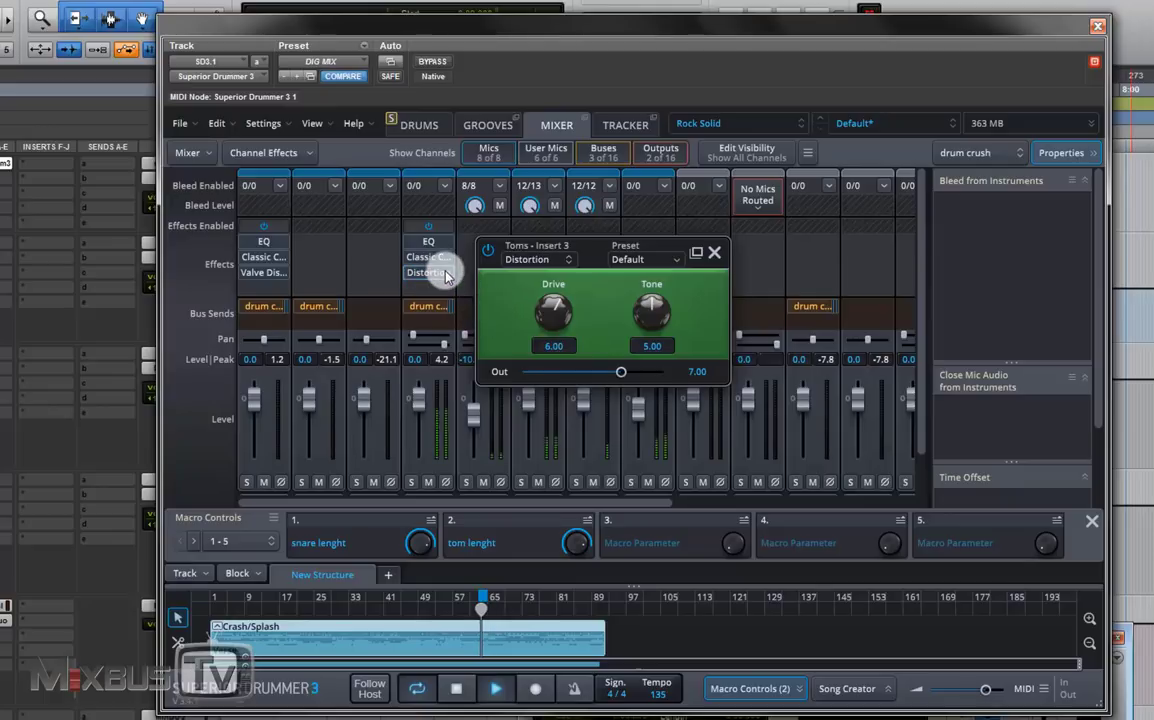
click(447, 277)
mouse_move(533, 361)
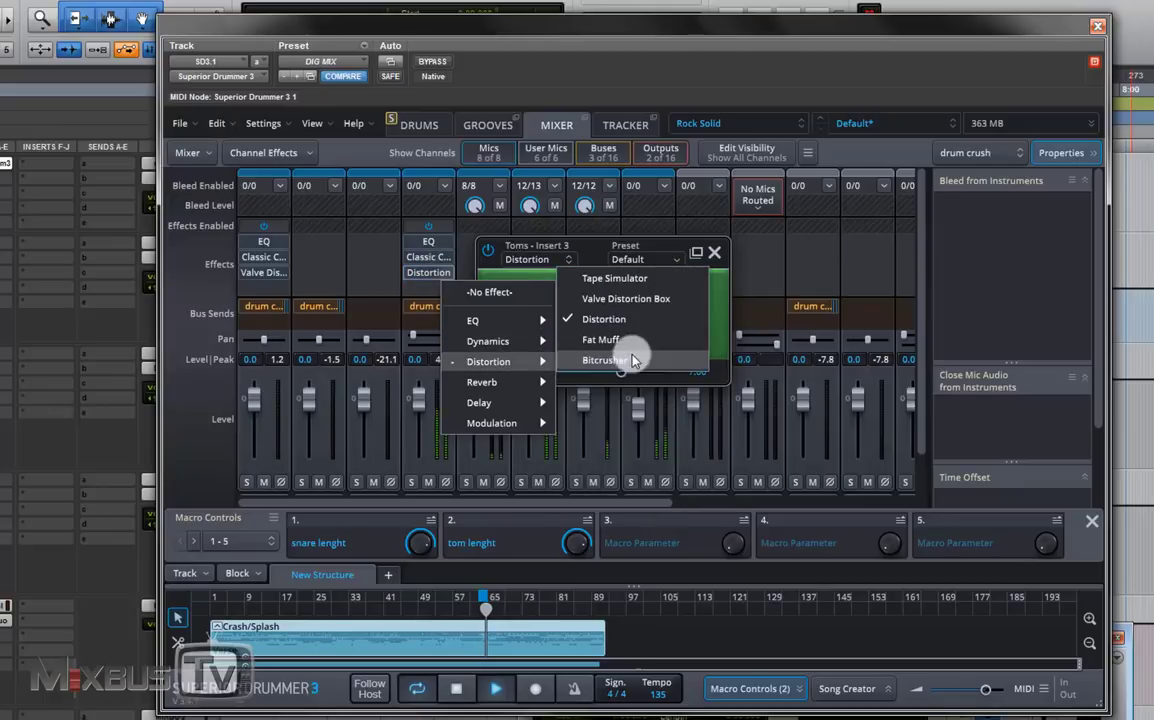
click(630, 300)
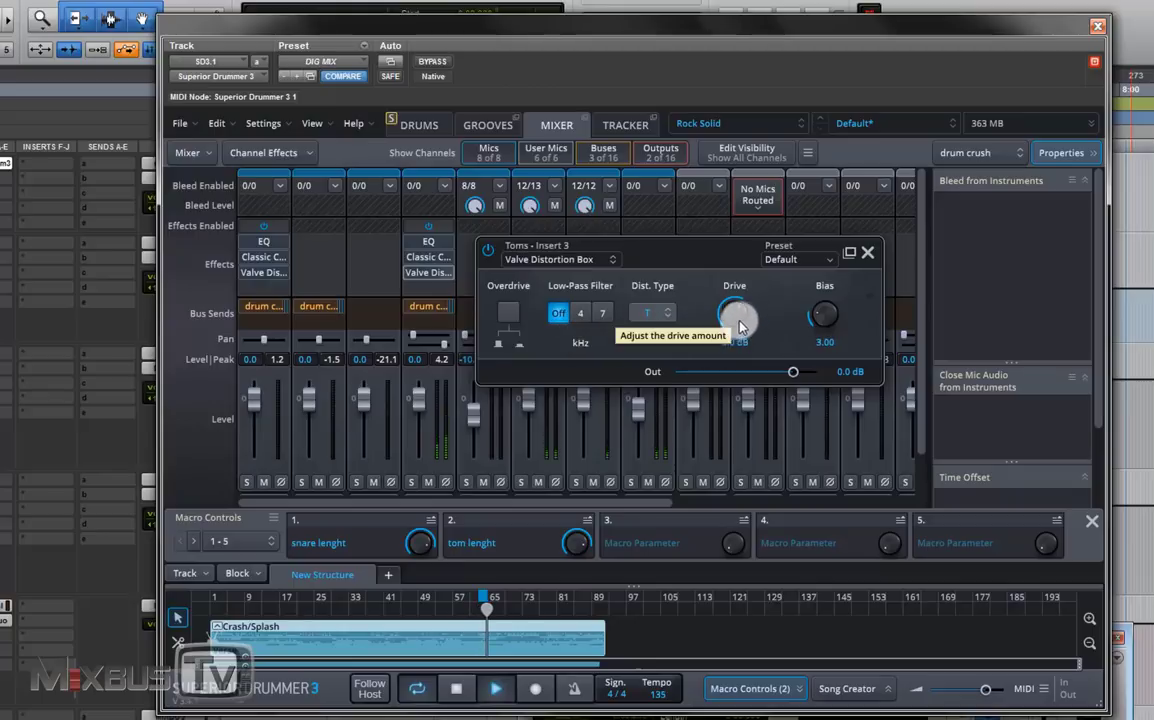
click(489, 251)
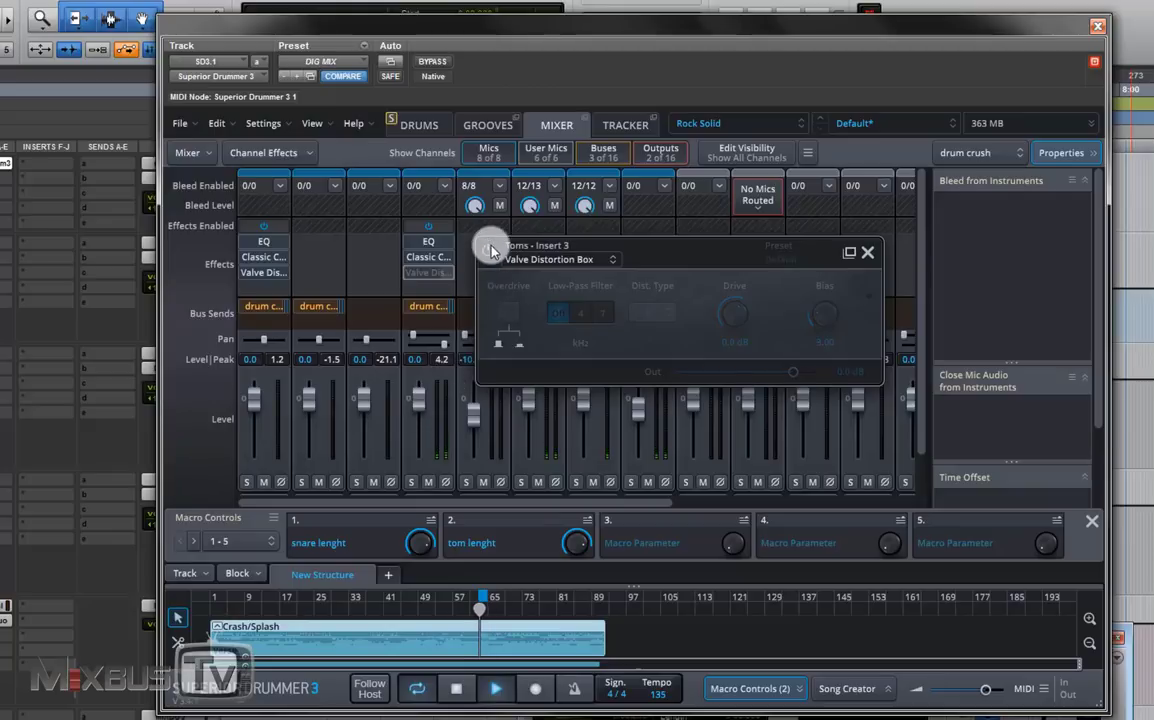
click(489, 251)
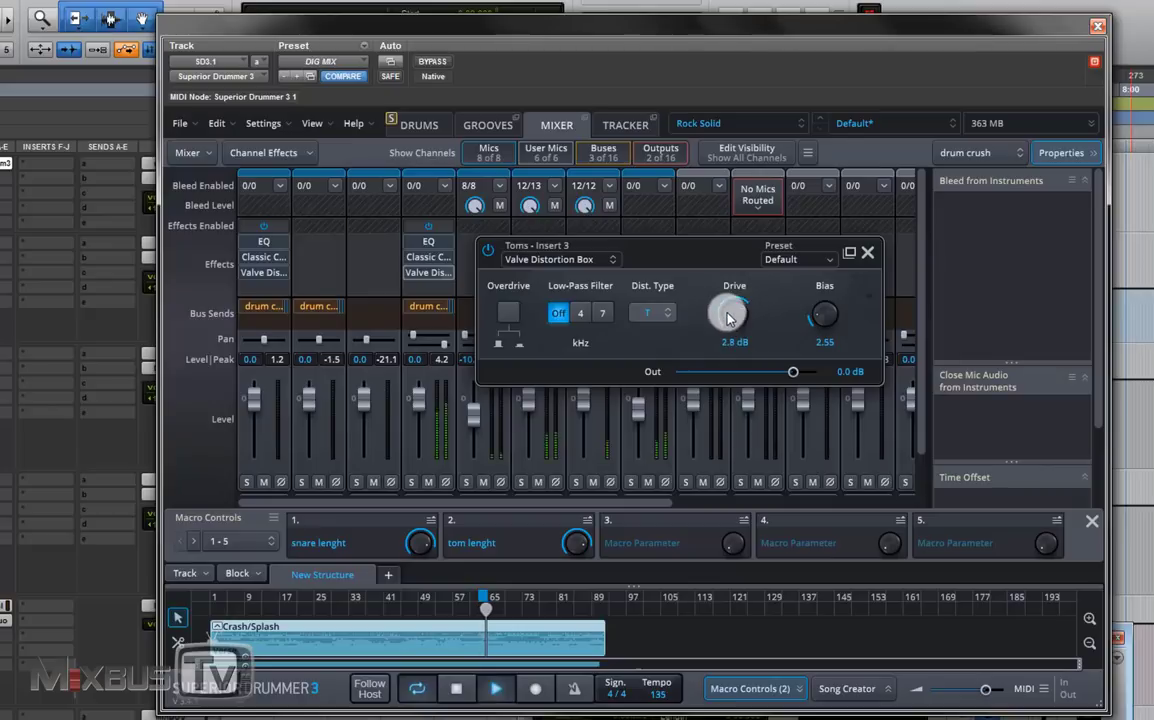
Step: Try several distortion types, settle on MD2, and raise Drive to 7.4 dB
click(647, 318)
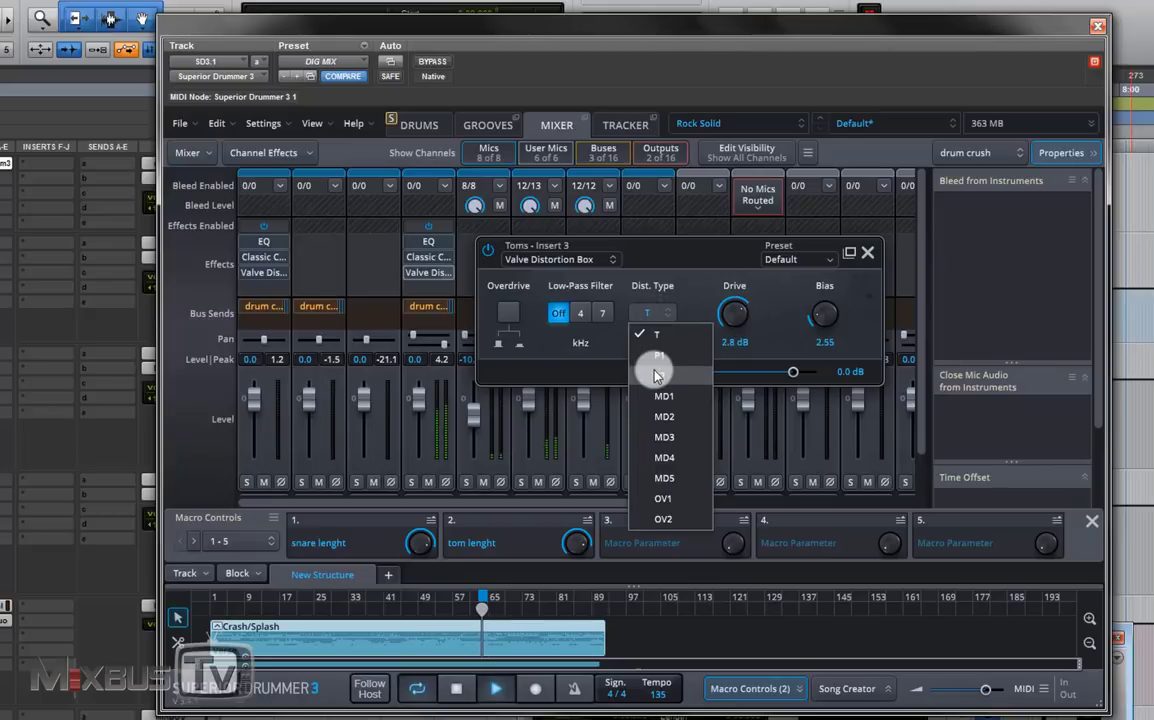
click(652, 368)
click(647, 318)
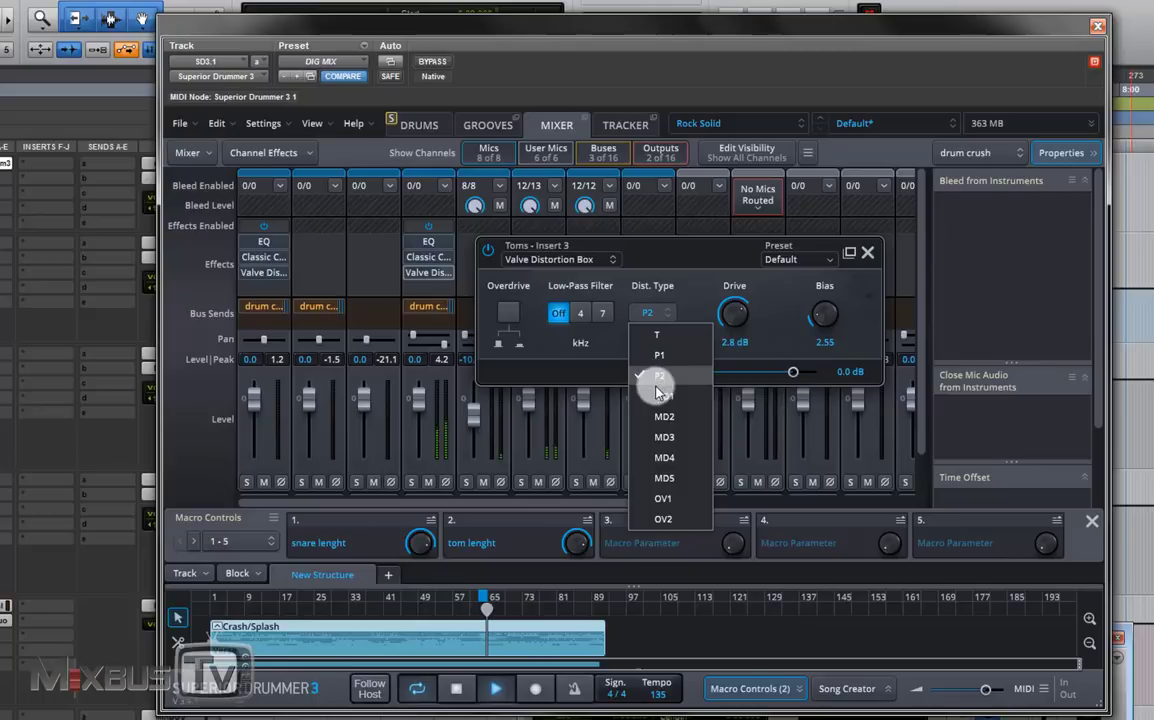
click(652, 380)
click(649, 316)
click(662, 398)
drag(734, 316, 740, 300)
click(647, 314)
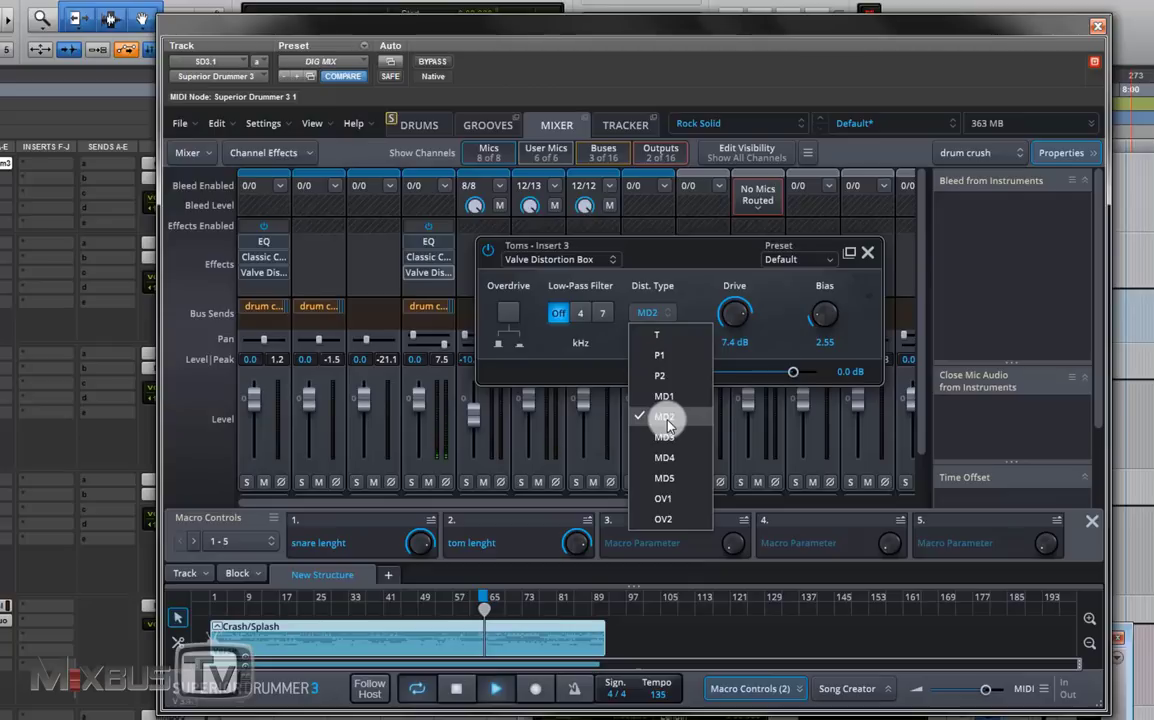
click(667, 425)
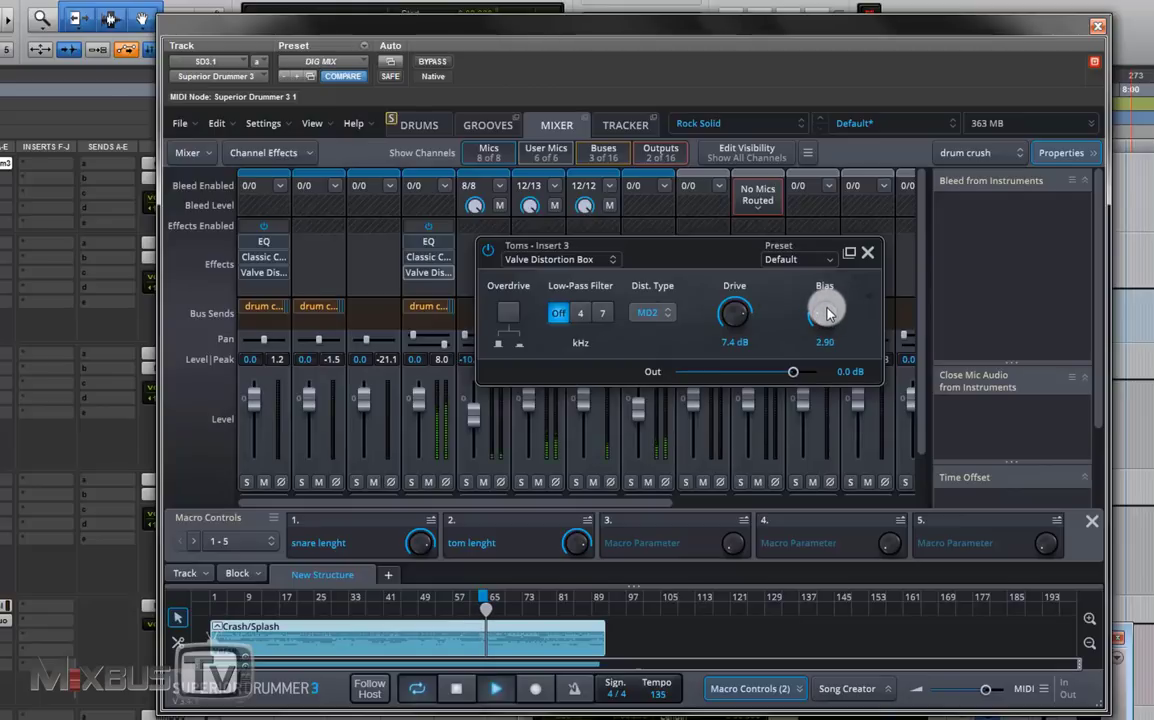
drag(747, 258, 631, 262)
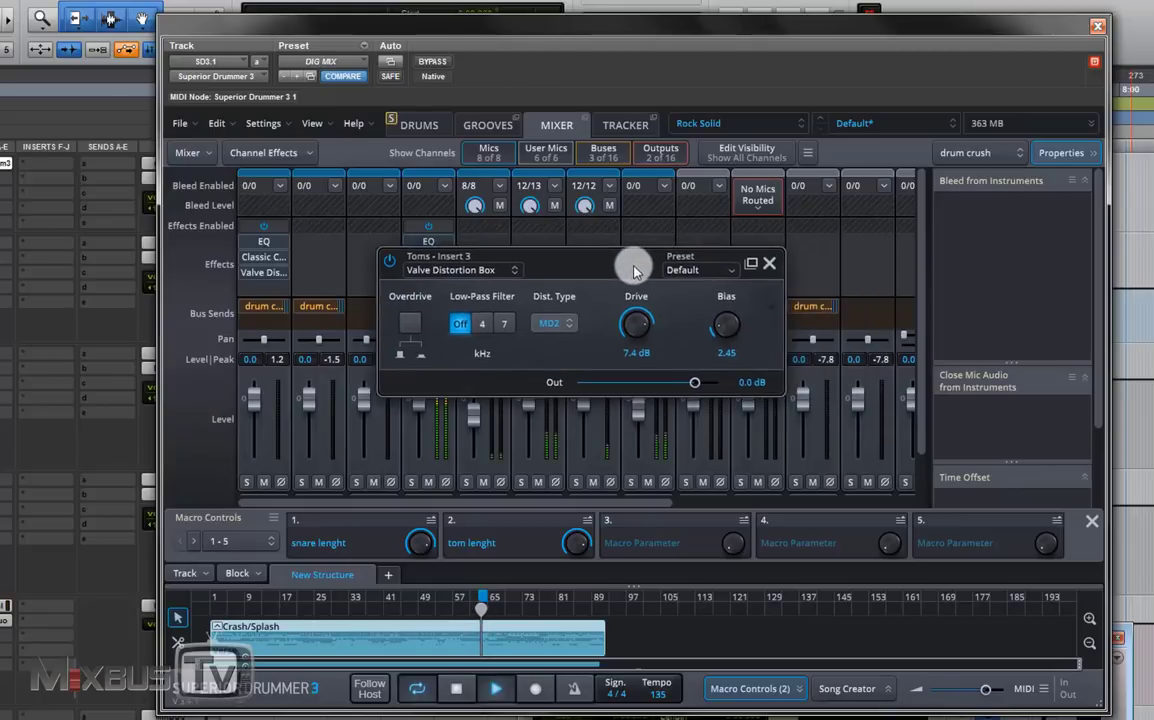
Step: Close the distortion editor and restart playback from around bar 56
click(767, 254)
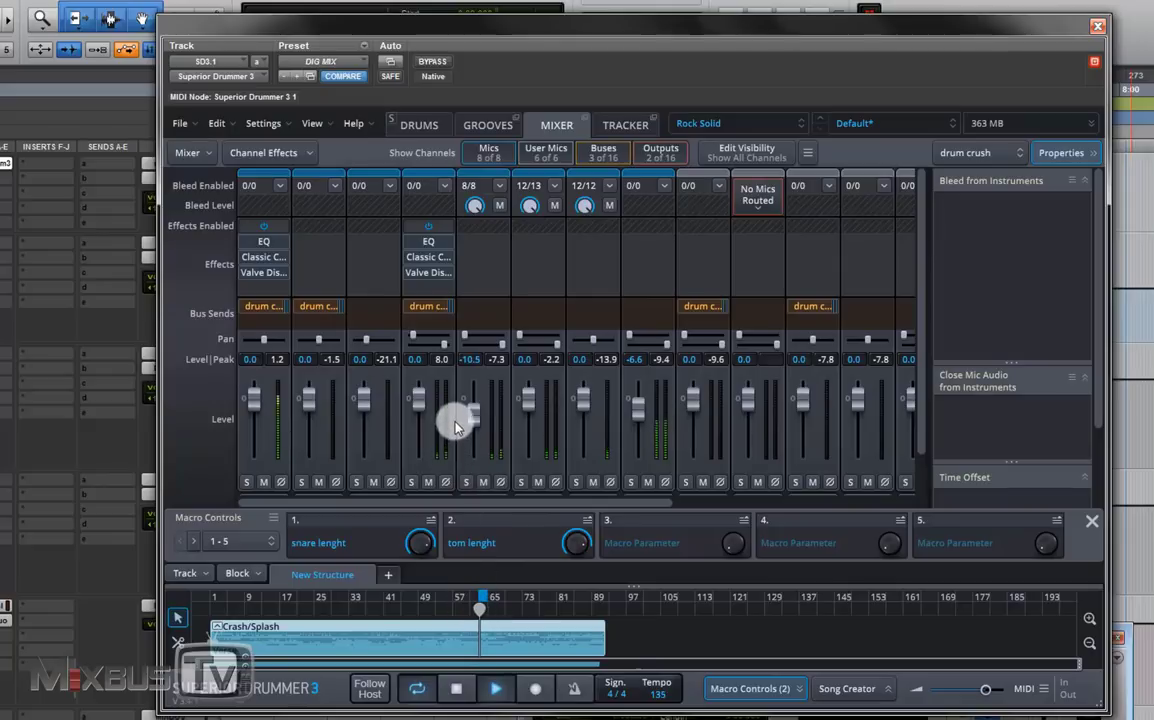
drag(482, 609, 456, 605)
click(457, 688)
key(space)
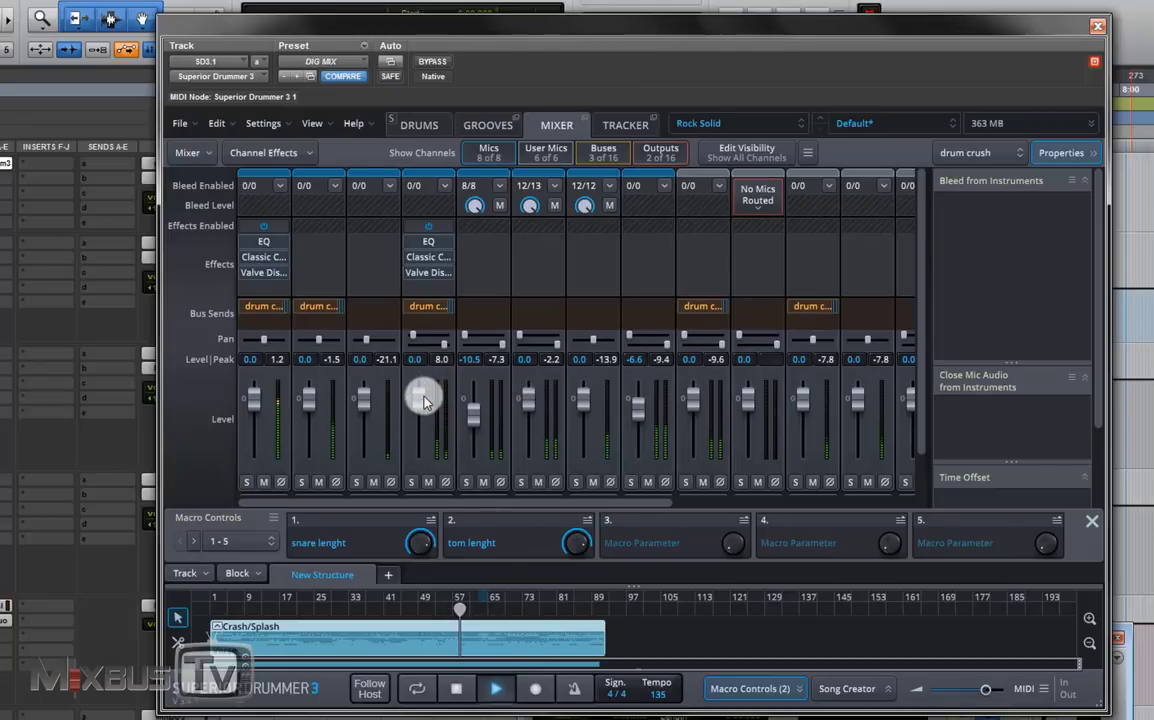
Step: Lower the Toms fader to -7.7 and its Valve Distortion Box drive to -0.5 dB
drag(423, 402, 425, 412)
mouse_move(430, 268)
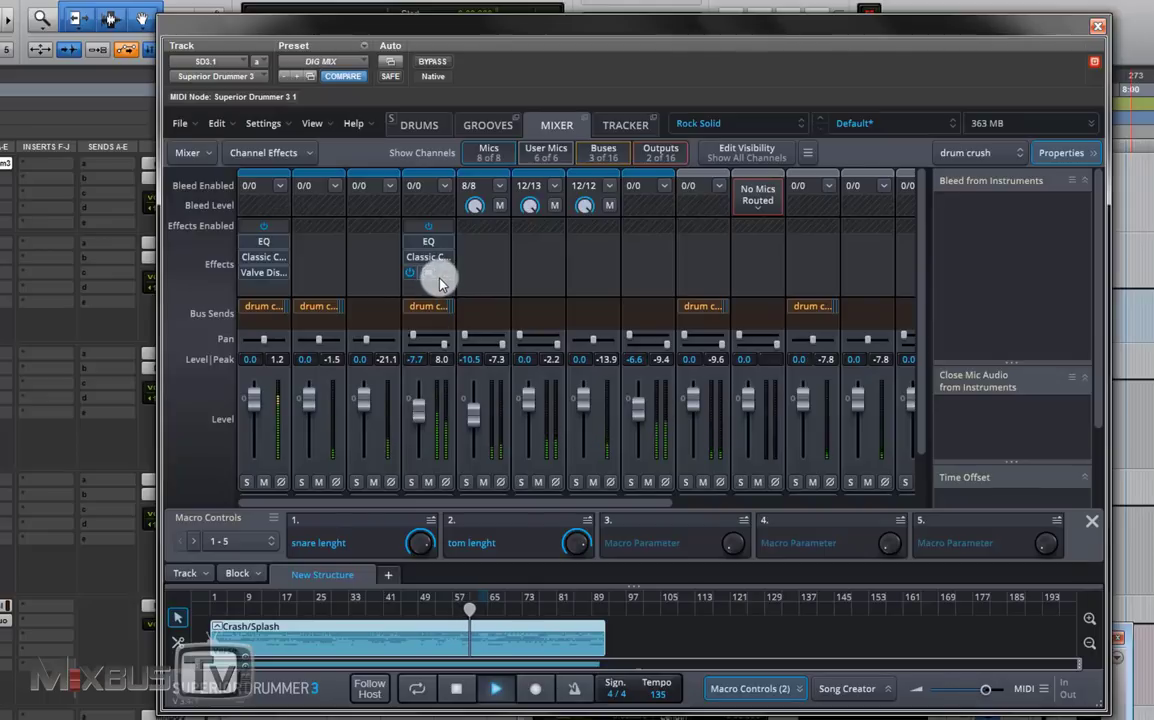
click(428, 273)
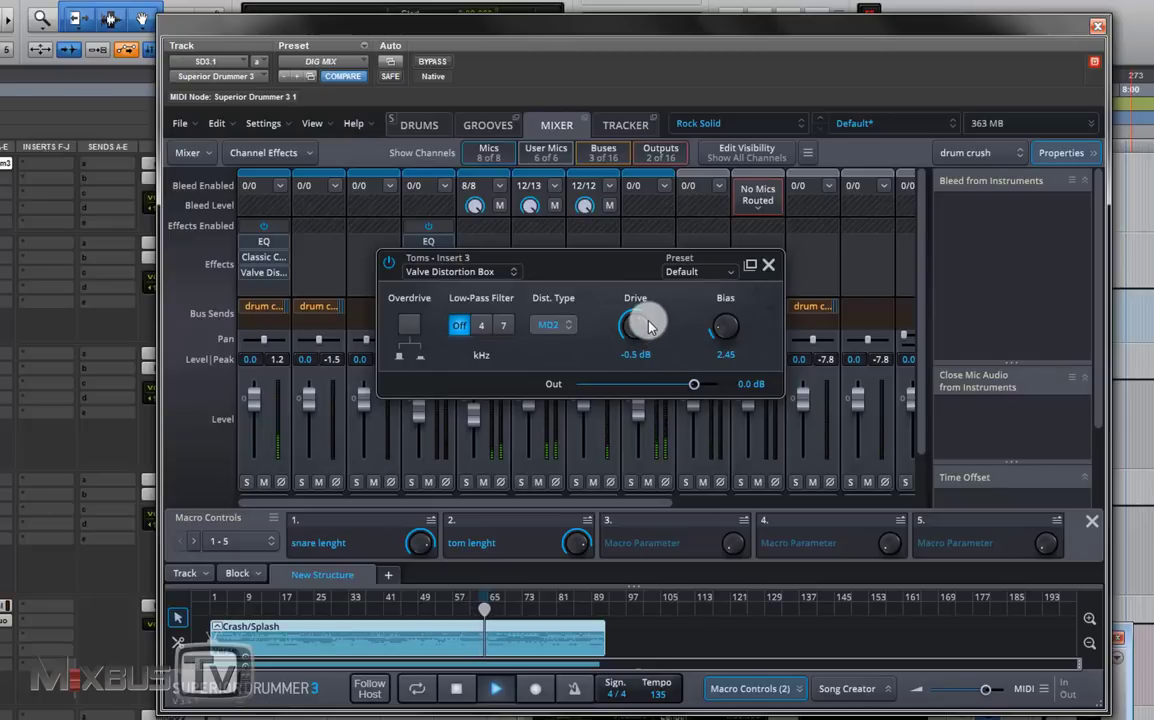
click(767, 267)
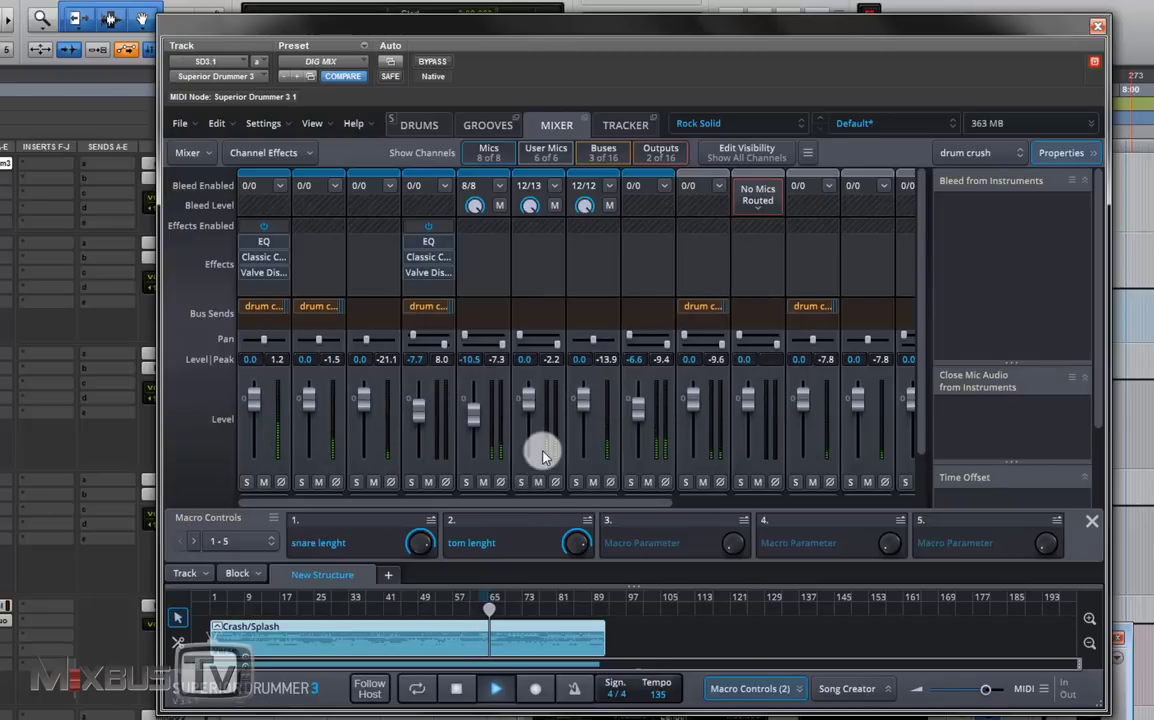
scroll(538, 450, down, 1)
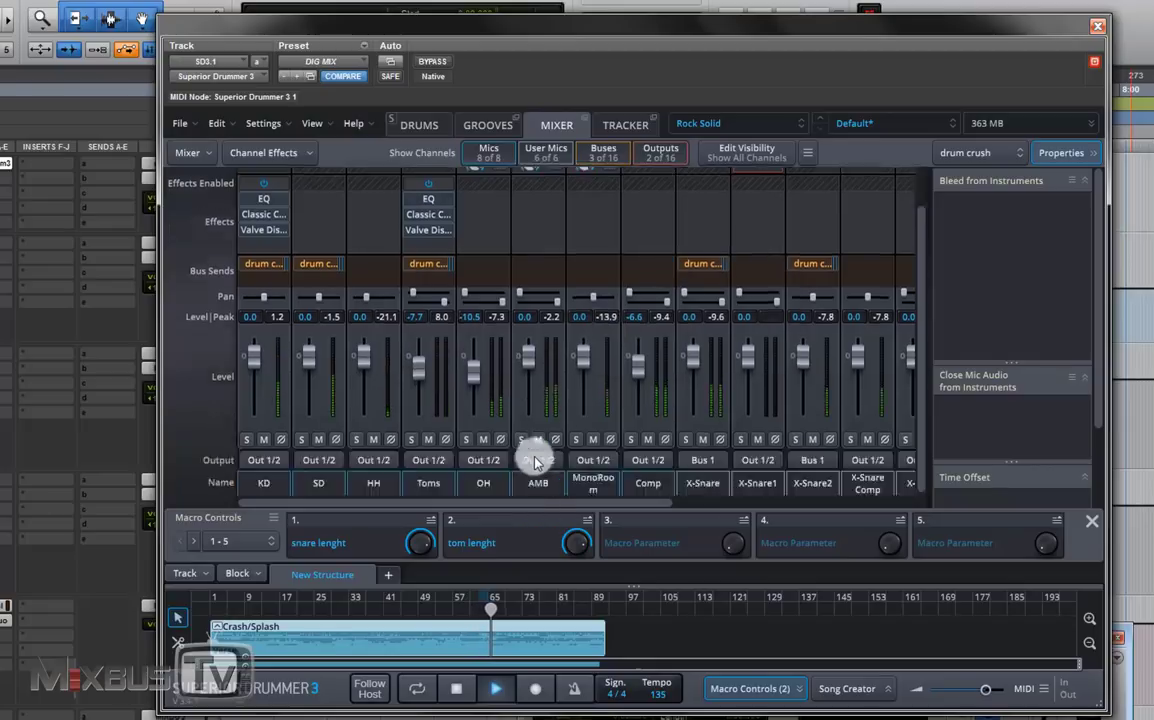
Step: Stop playback and send the Toms channel to Bus 4
click(459, 688)
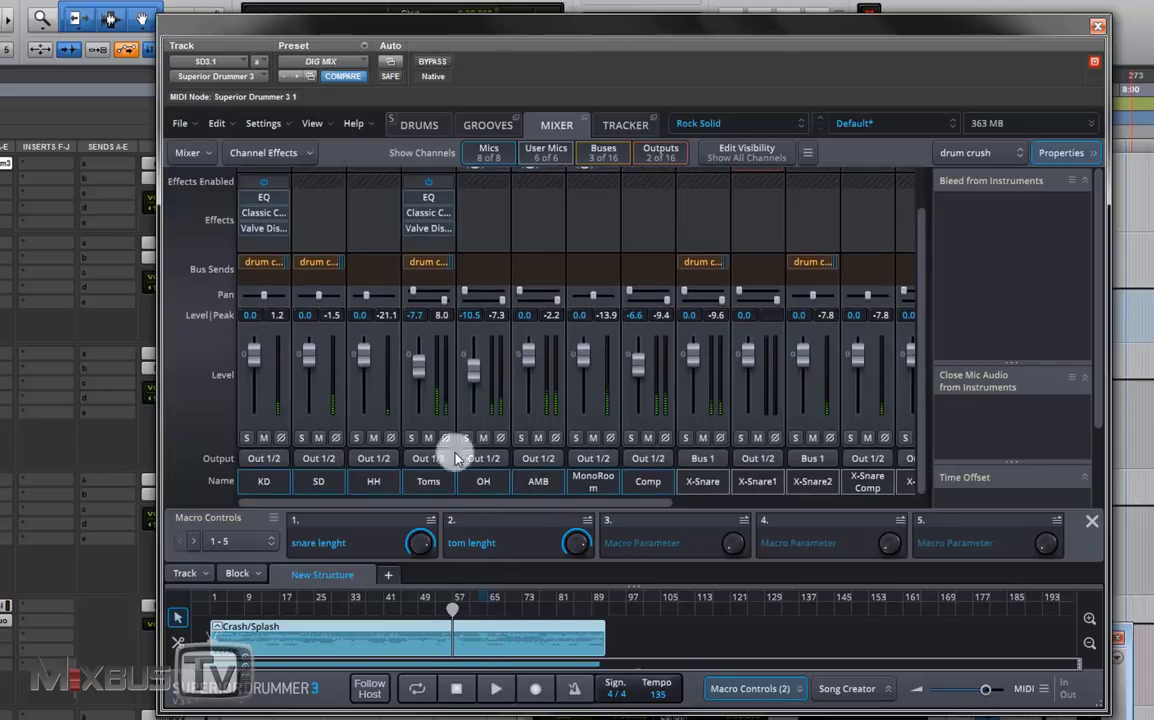
click(433, 277)
click(474, 357)
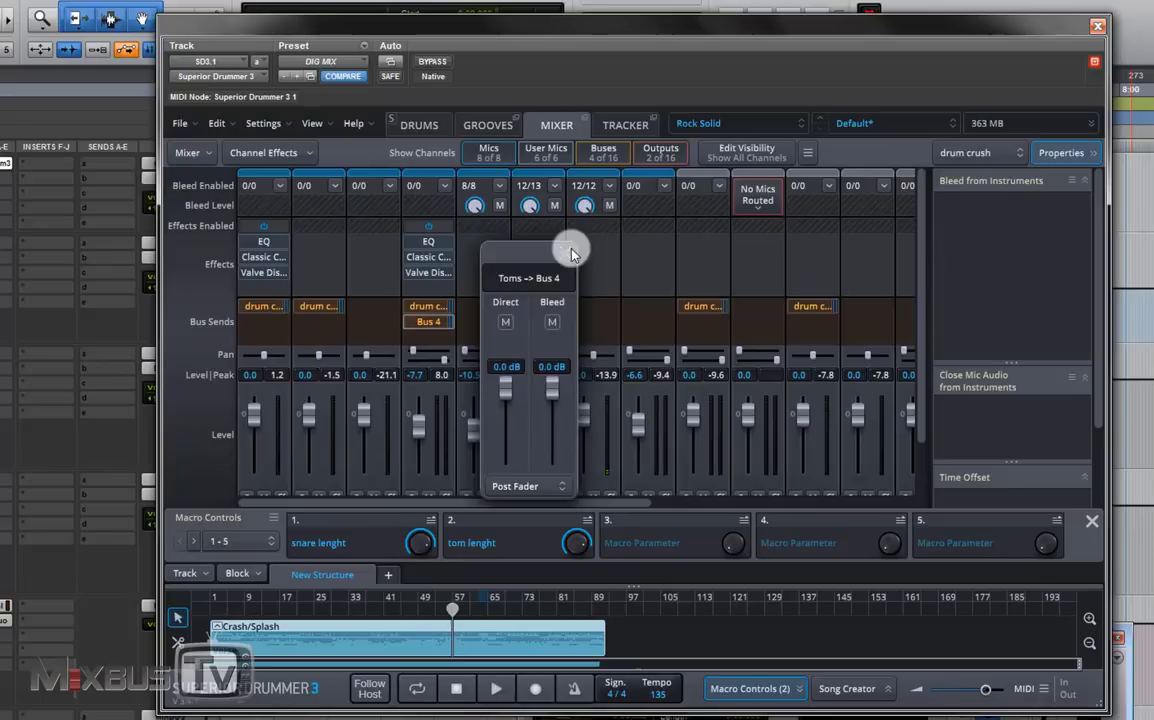
Step: Bring up the effect categories for an empty slot on the parallel toms comp bus
scroll(668, 482, down, 1)
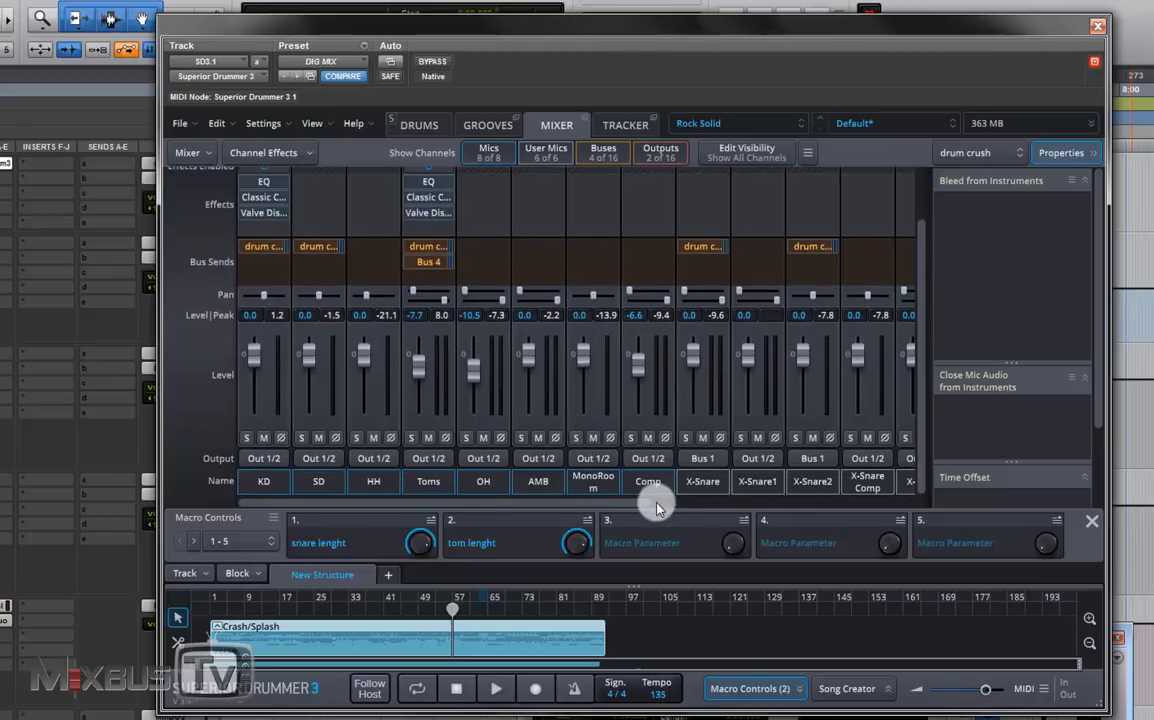
scroll(657, 508, right, 5)
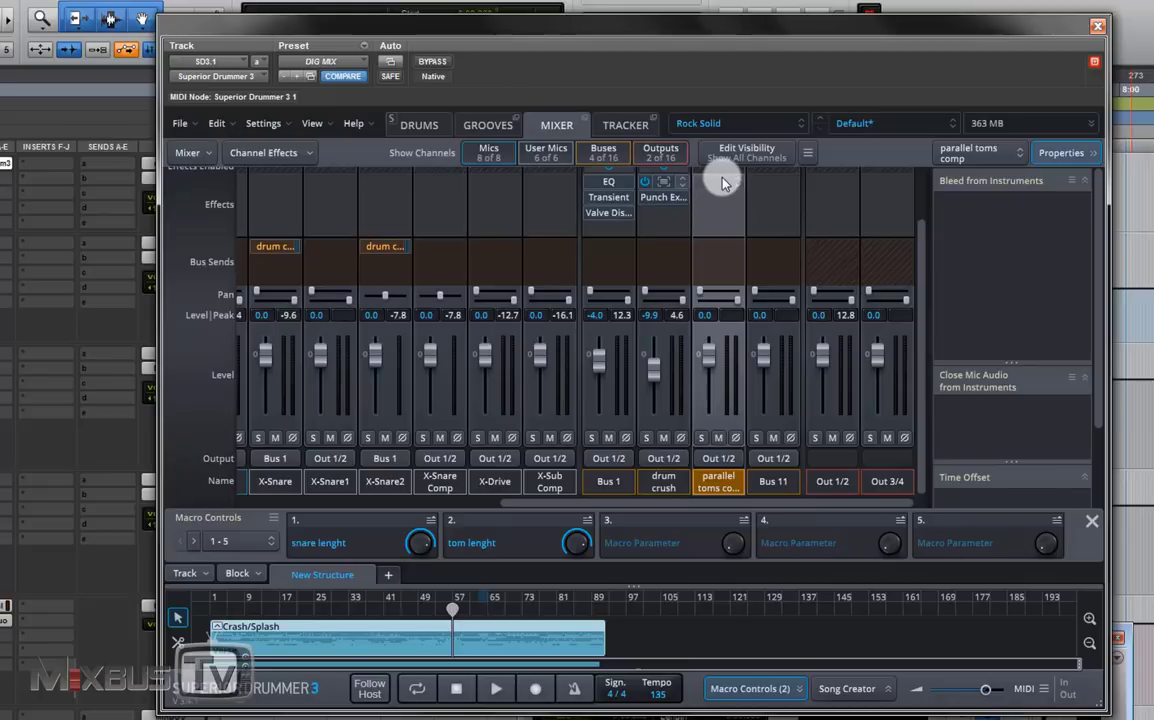
scroll(683, 214, up, 2)
click(688, 226)
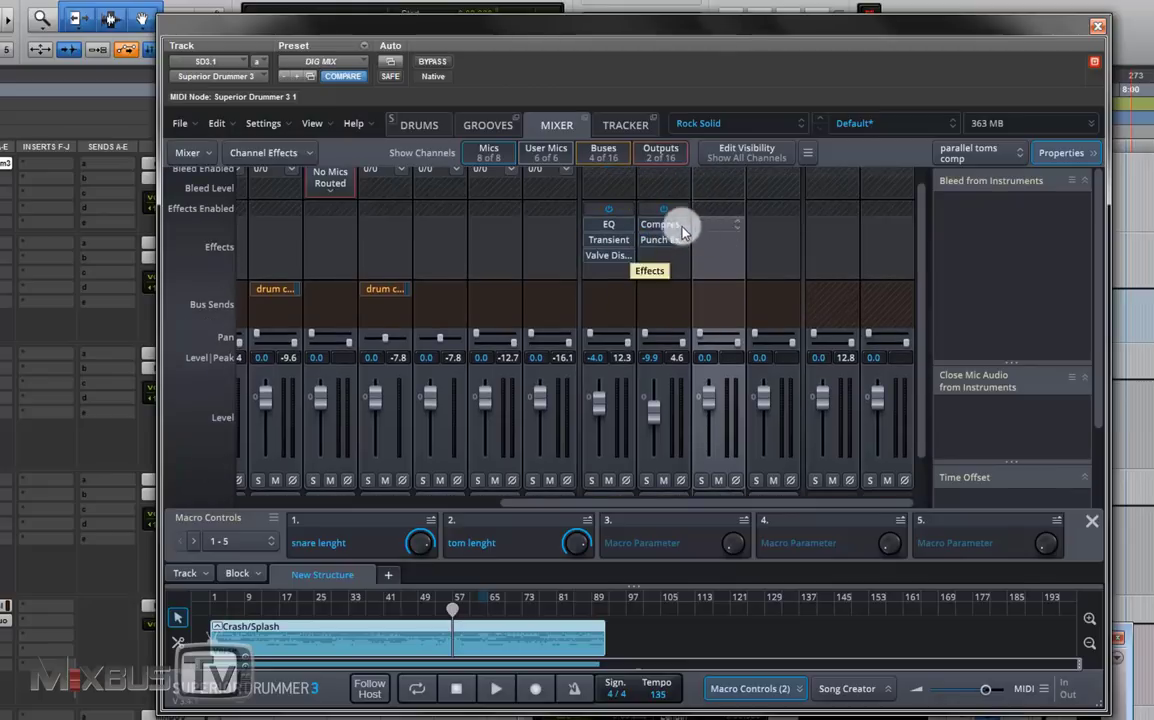
click(705, 232)
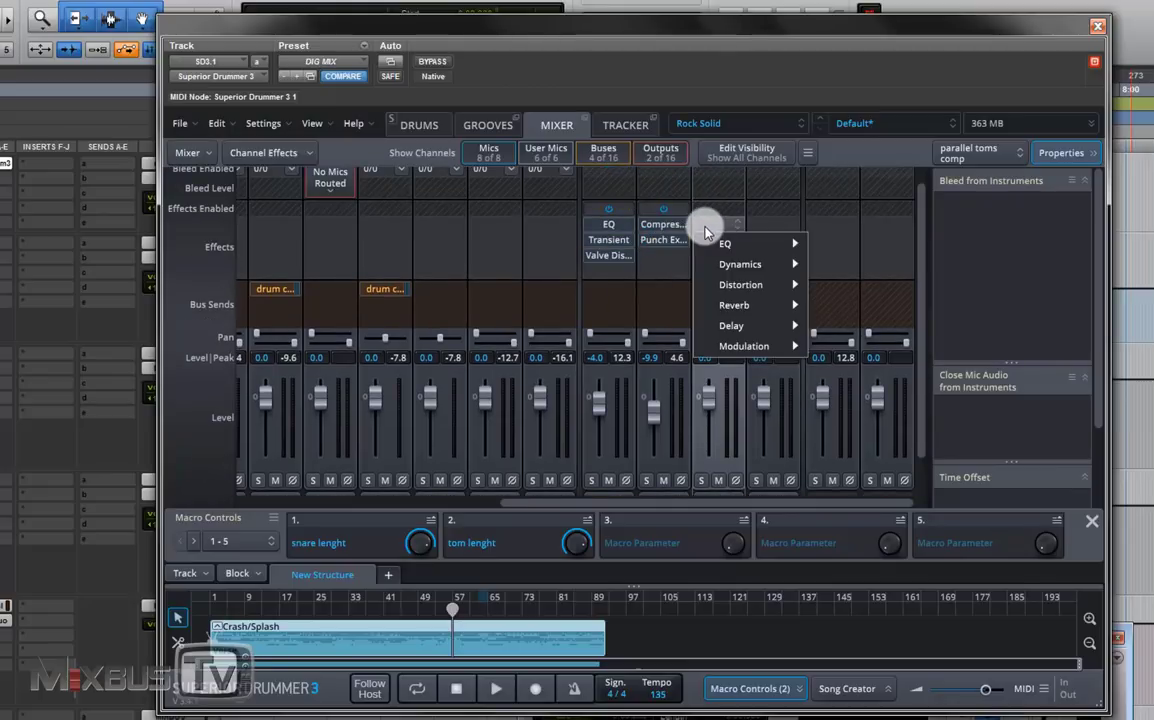
mouse_move(775, 268)
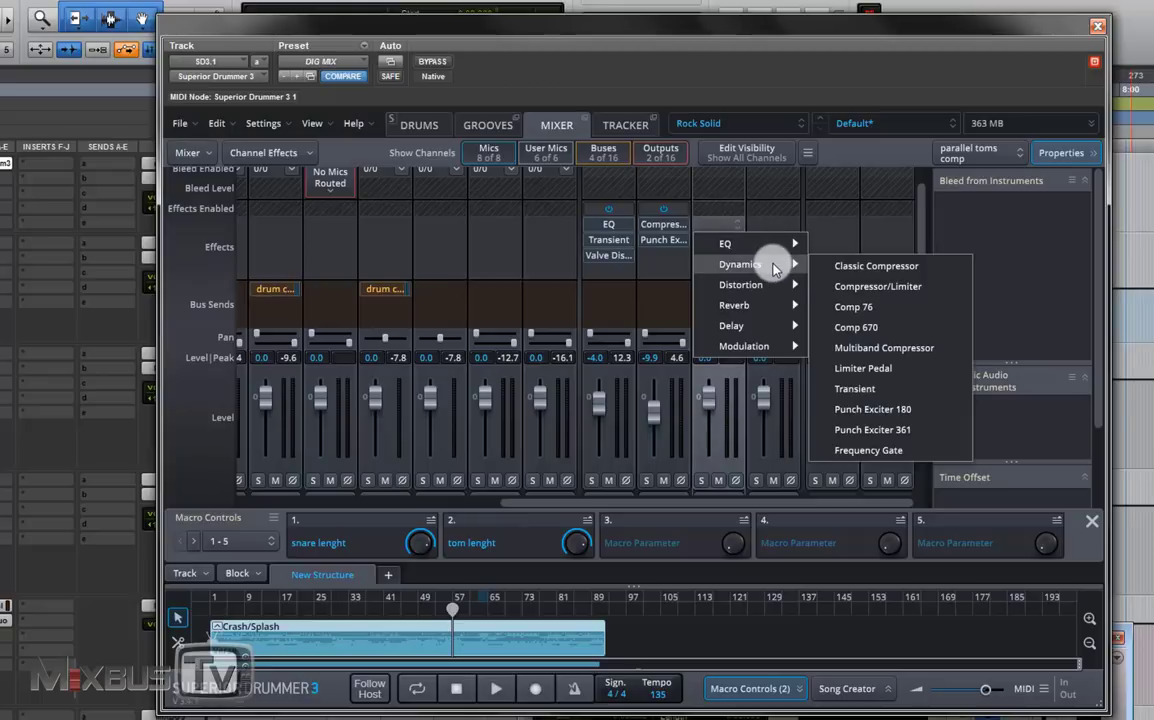
Step: Insert Comp 76 on the parallel toms comp bus and adjust its input gain and release during playback
click(870, 311)
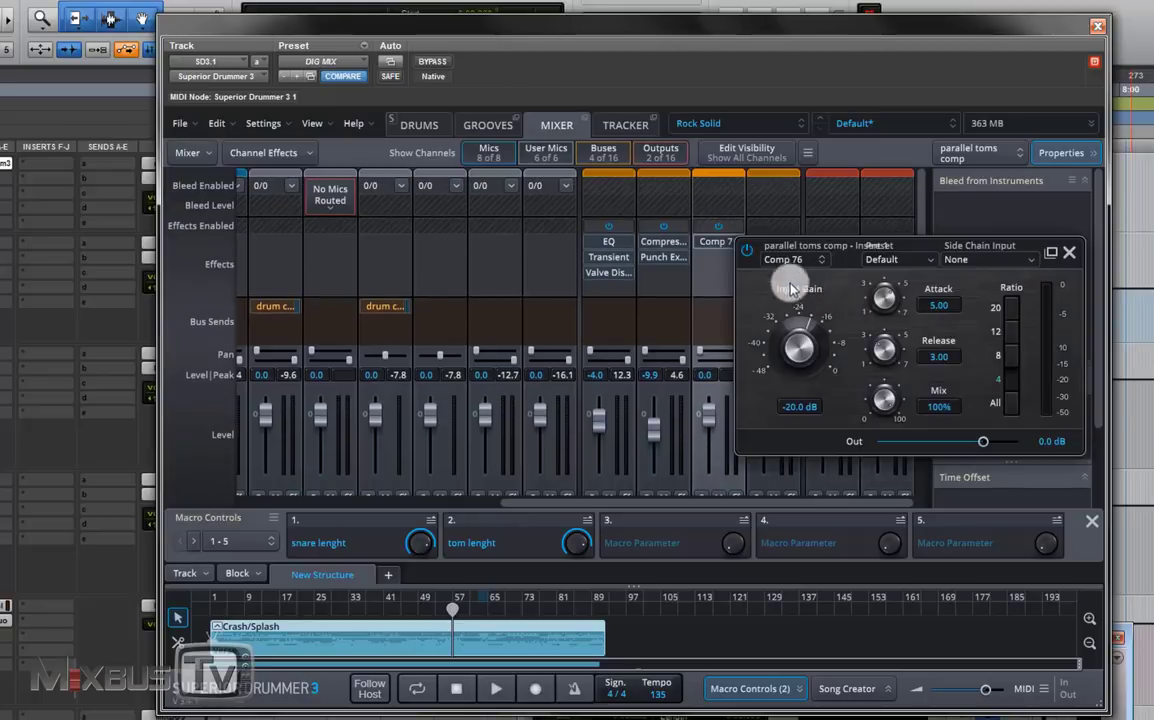
drag(829, 241, 375, 201)
click(494, 692)
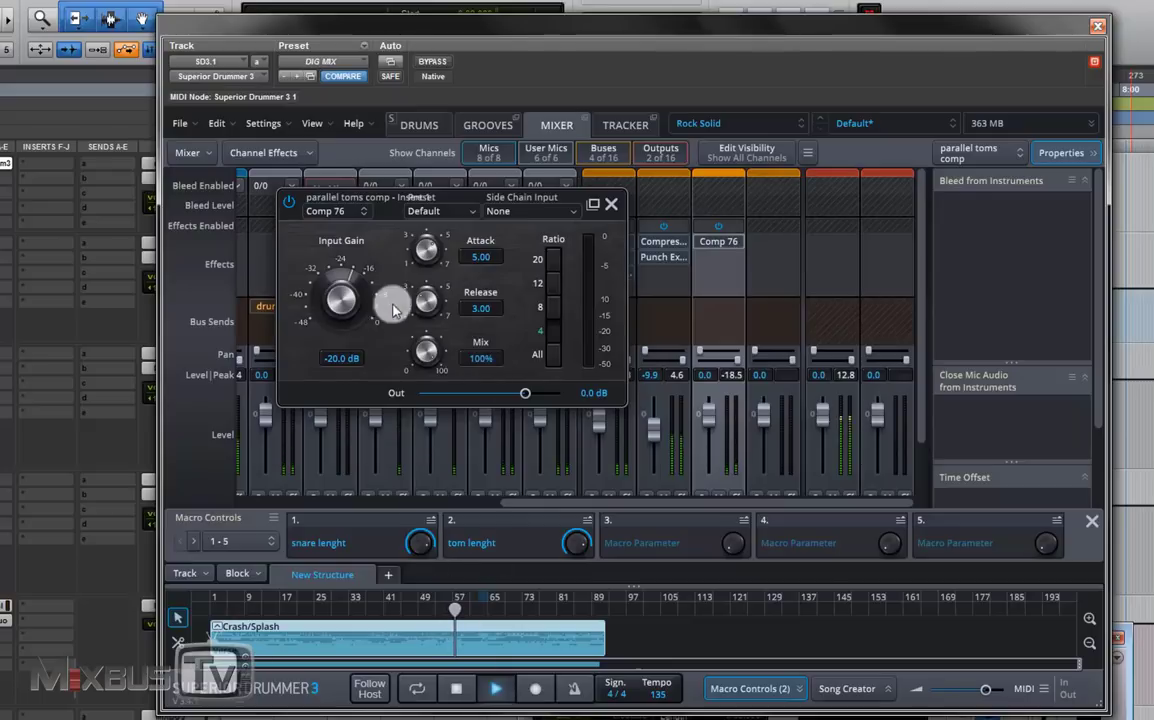
drag(339, 305, 347, 265)
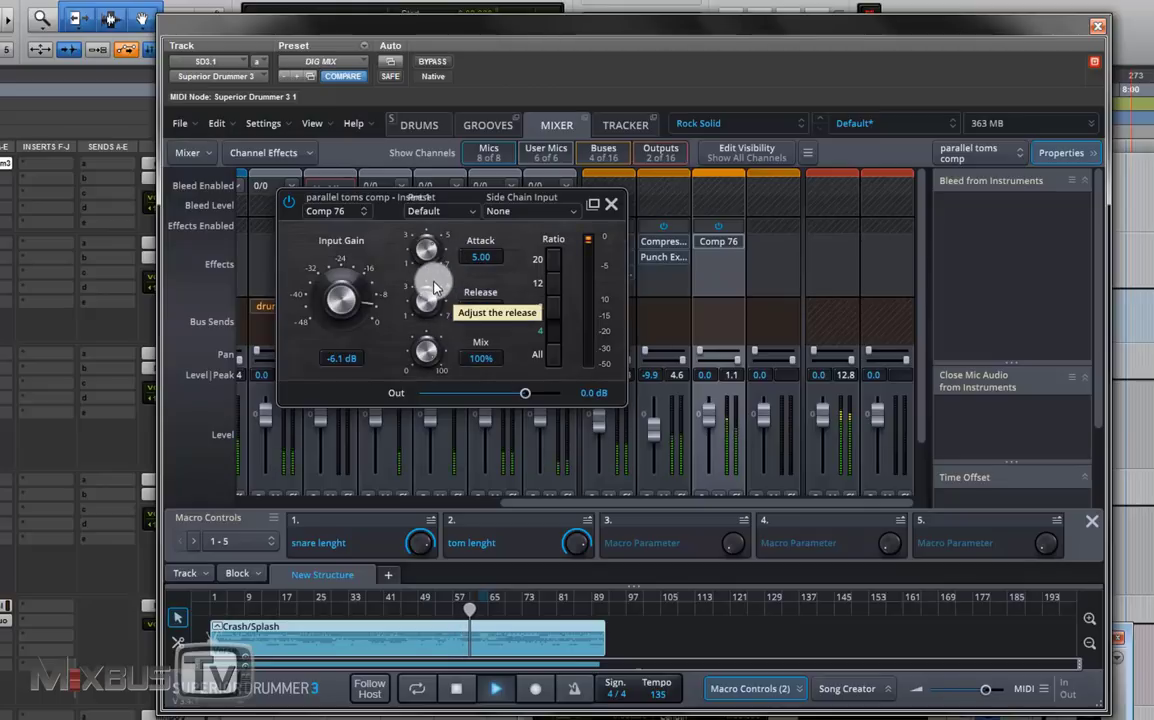
drag(428, 308, 430, 322)
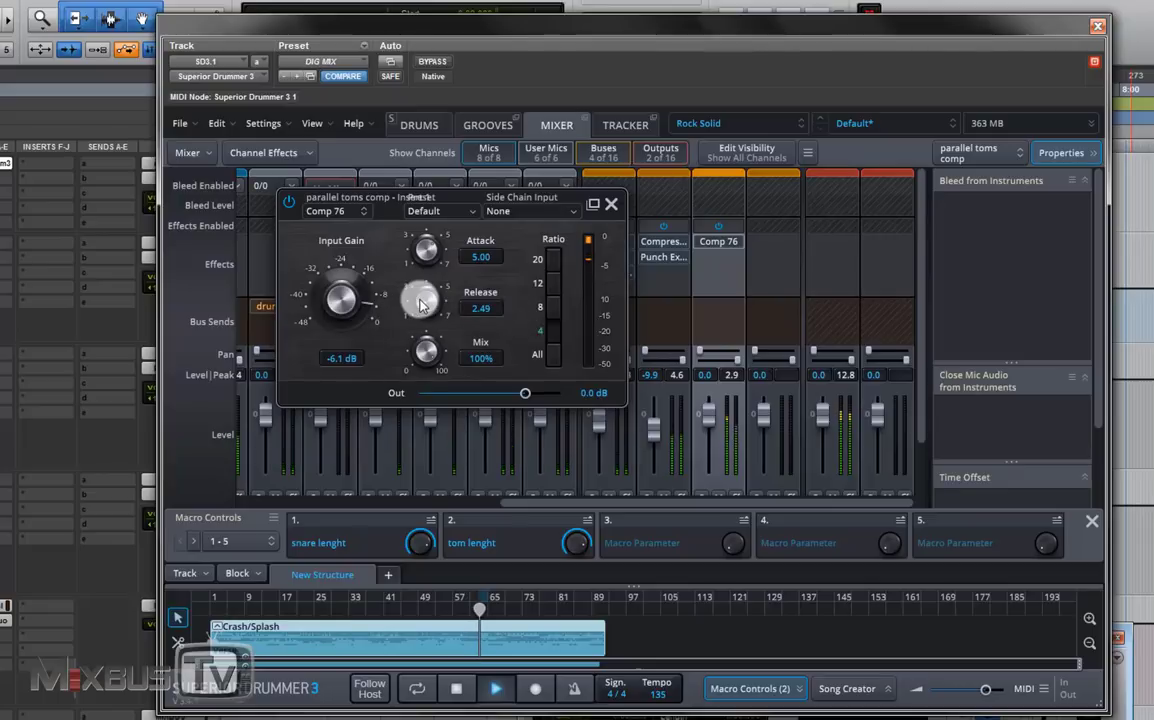
click(460, 697)
Step: Bypass the Valve Distortion Box on the Toms channel and resume playback
drag(479, 190, 727, 129)
click(453, 502)
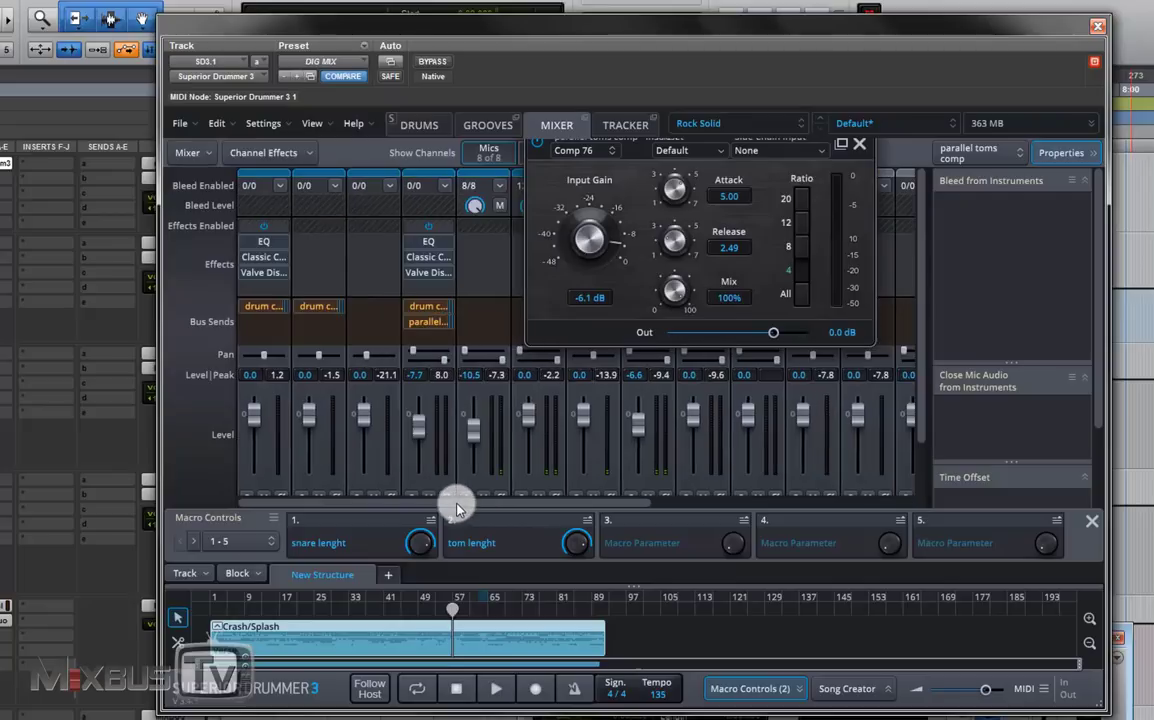
click(429, 278)
click(389, 265)
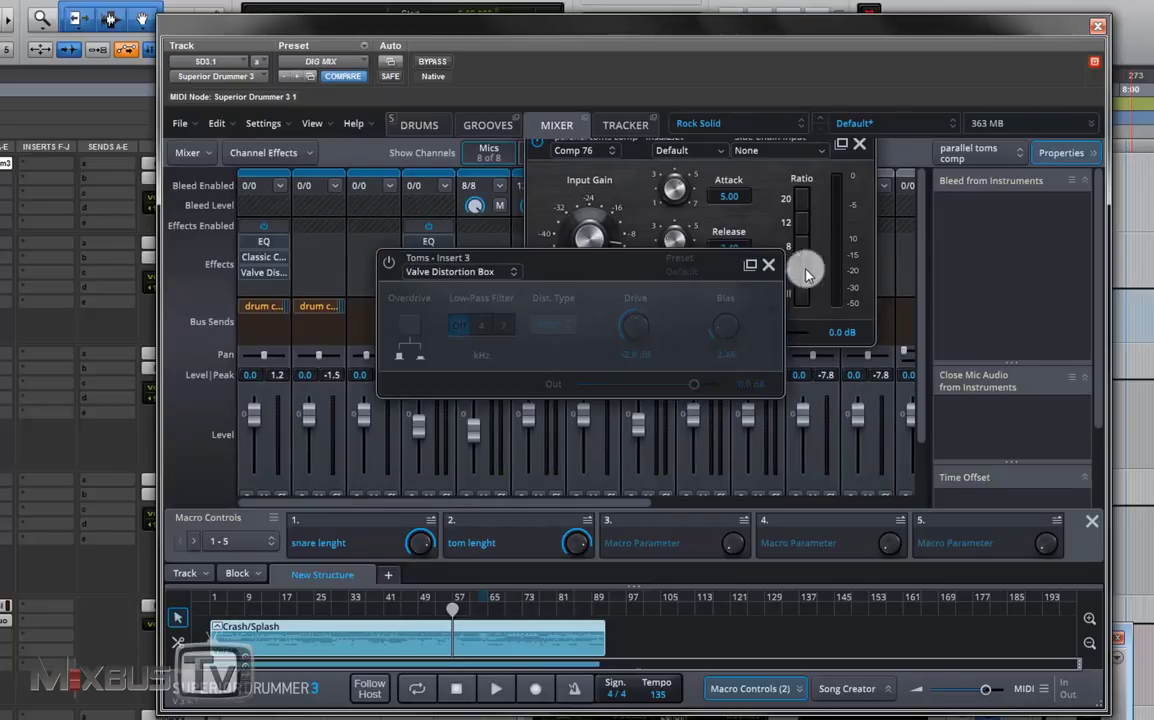
click(768, 264)
key(space)
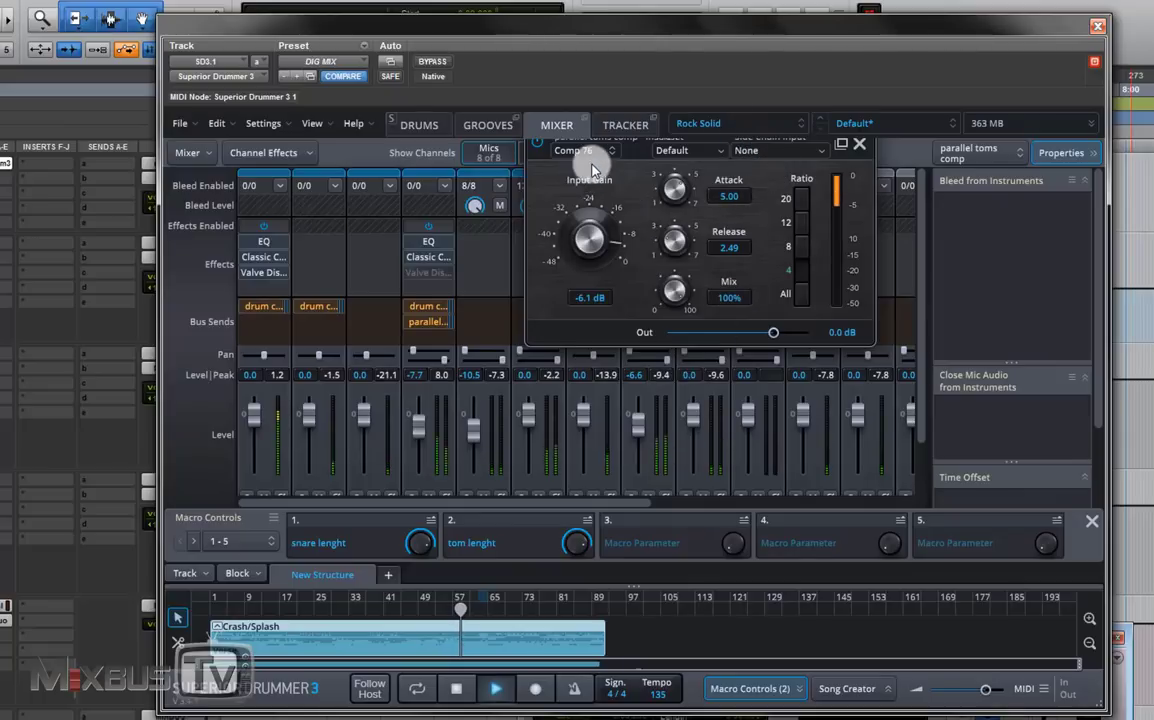
Step: Solo Toms and set Comp 76 input to -9.2 dB and attack to 2.06
click(532, 140)
drag(538, 163, 486, 236)
drag(541, 296, 545, 340)
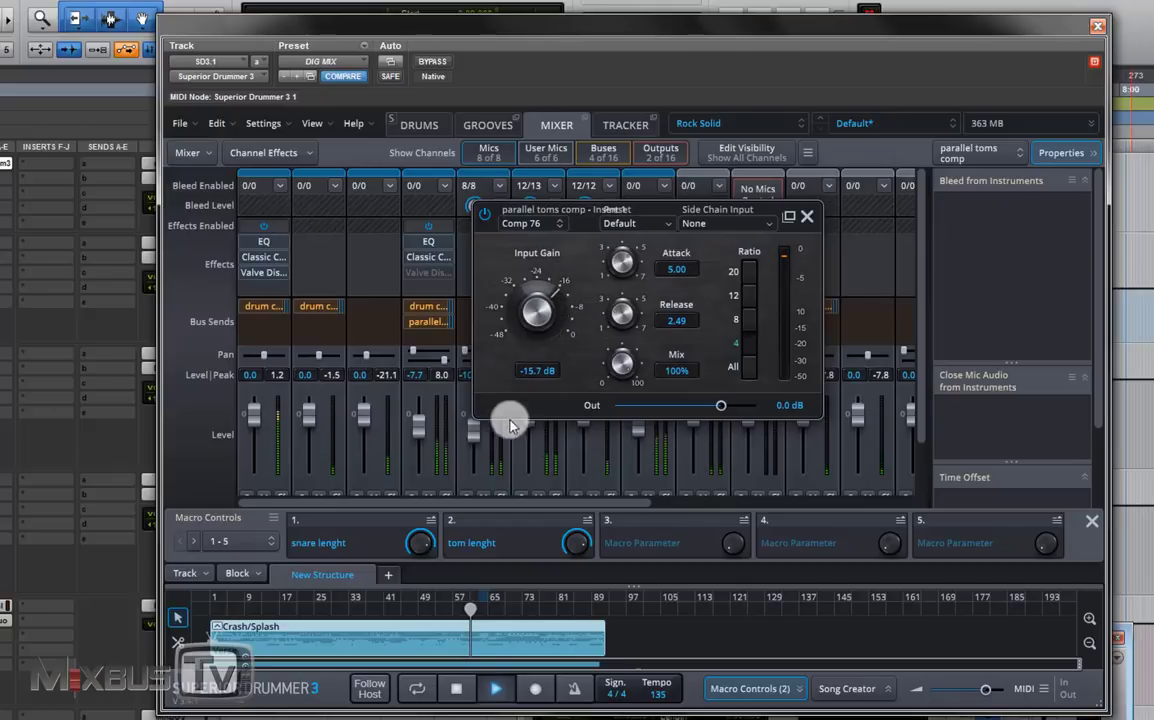
scroll(404, 381, down, 2)
click(413, 456)
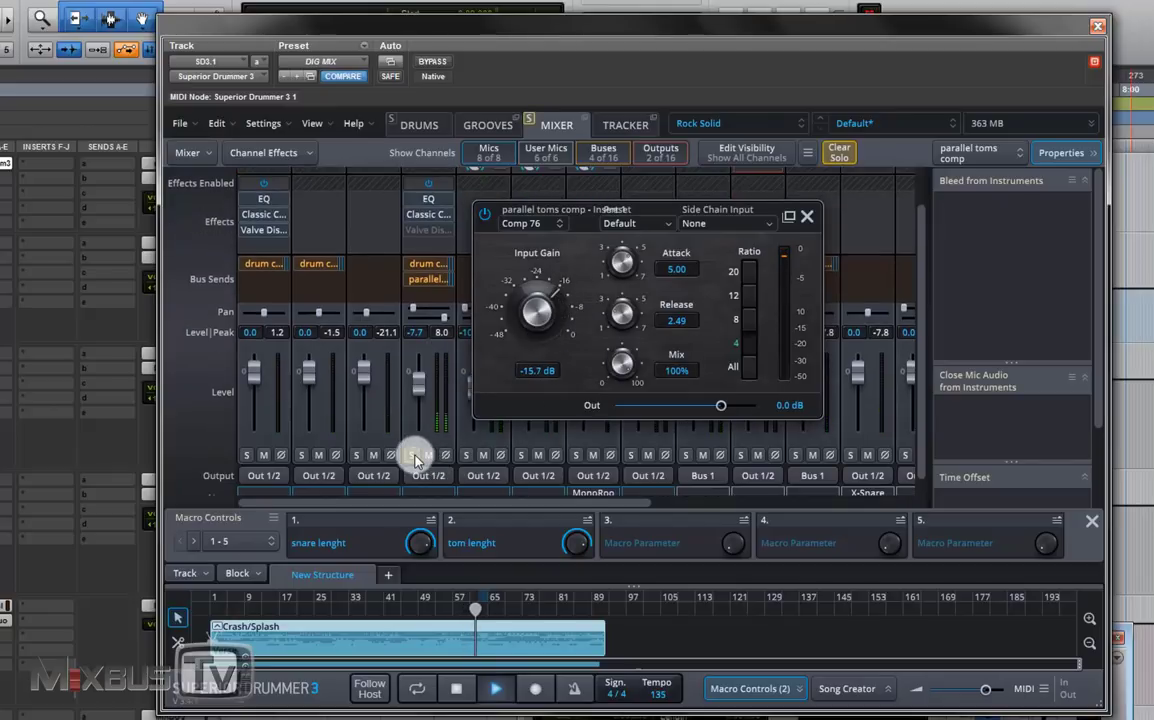
drag(541, 311, 556, 279)
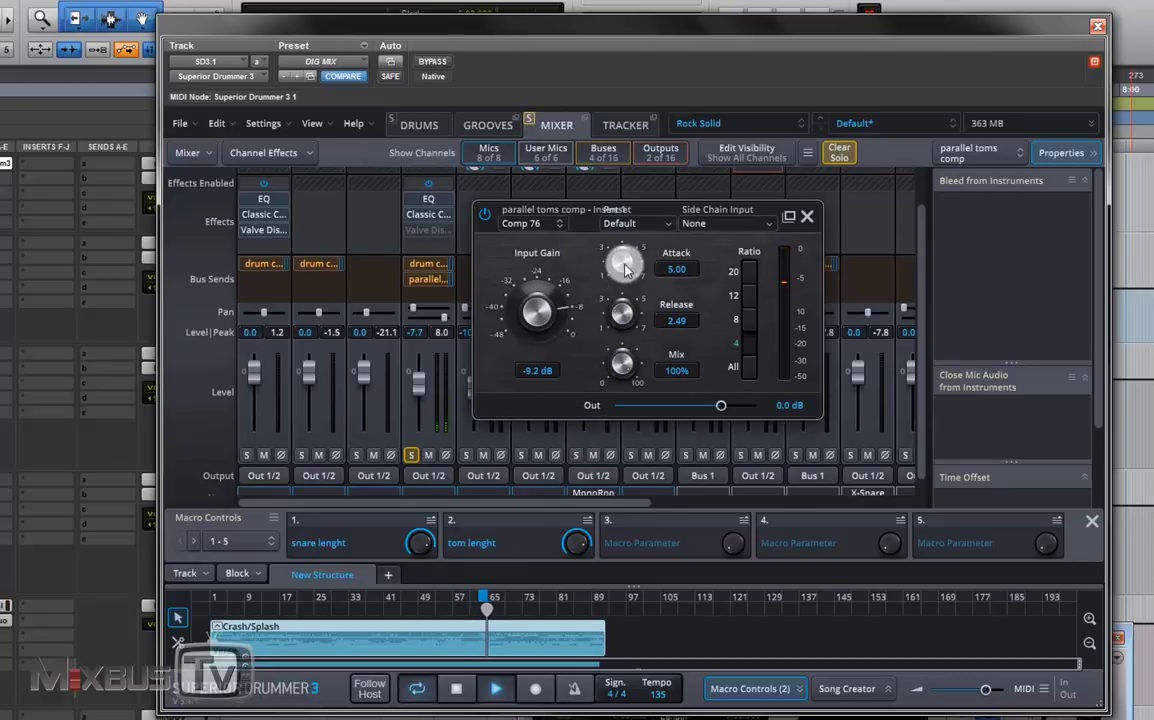
drag(625, 287, 632, 348)
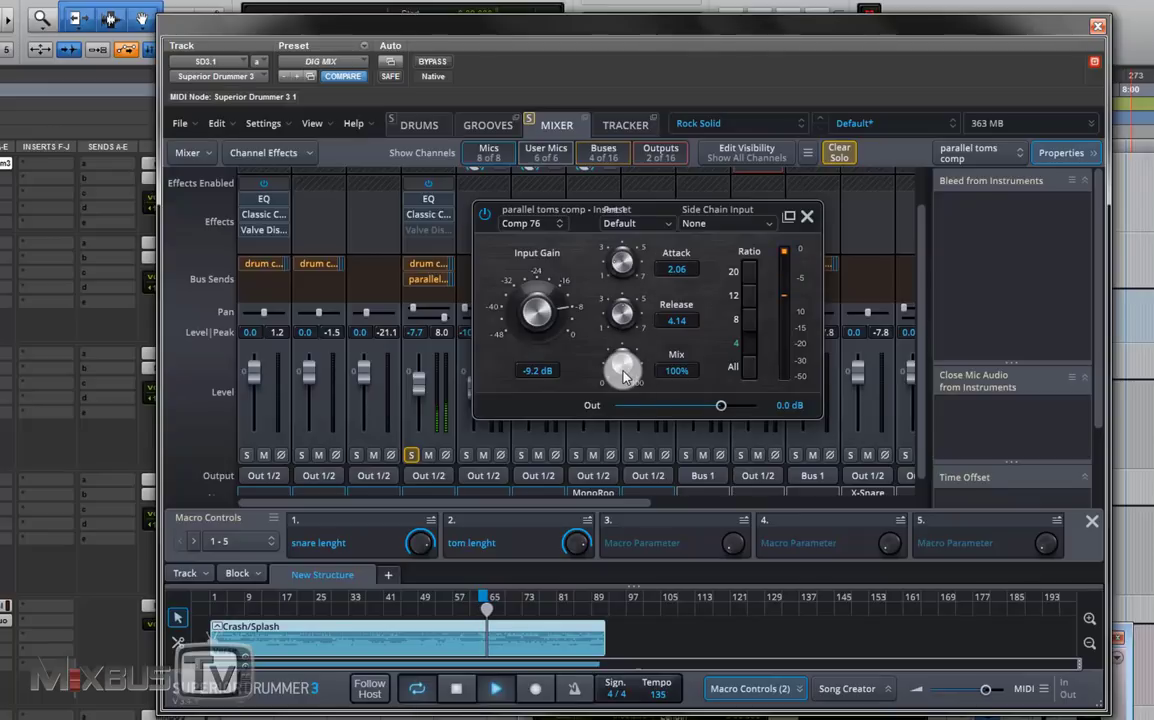
Step: A/B the Comp 76 and set its output to -2.0 dB
click(482, 215)
click(482, 215)
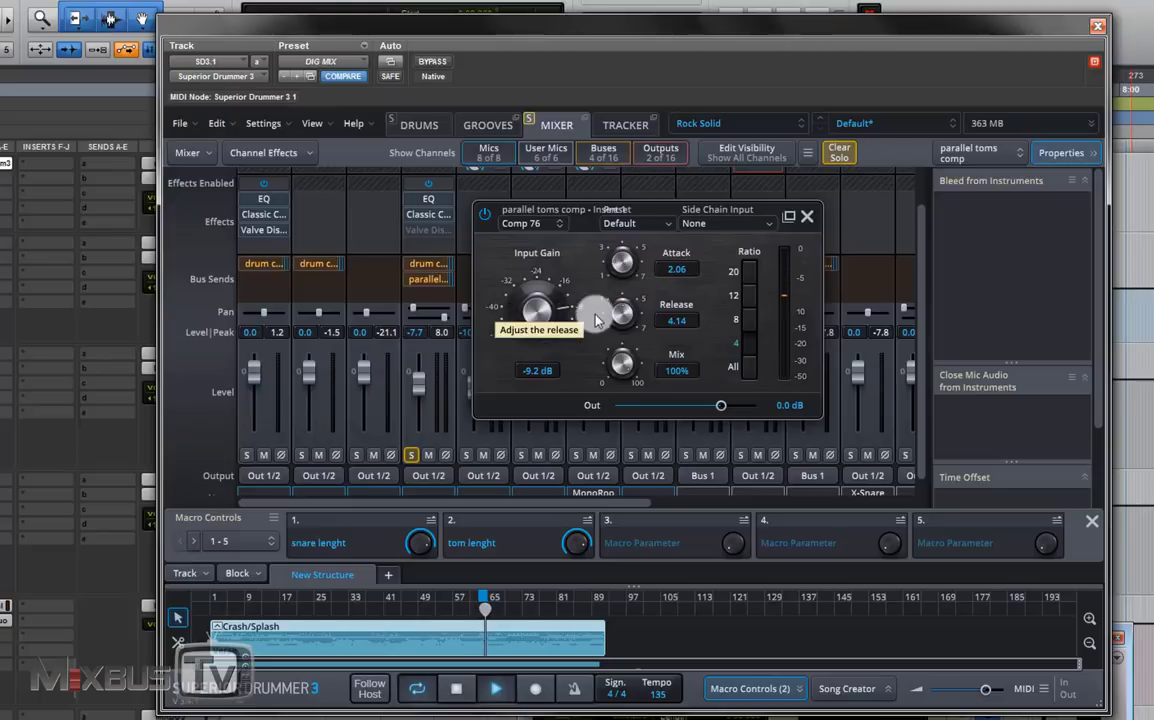
drag(698, 410, 701, 415)
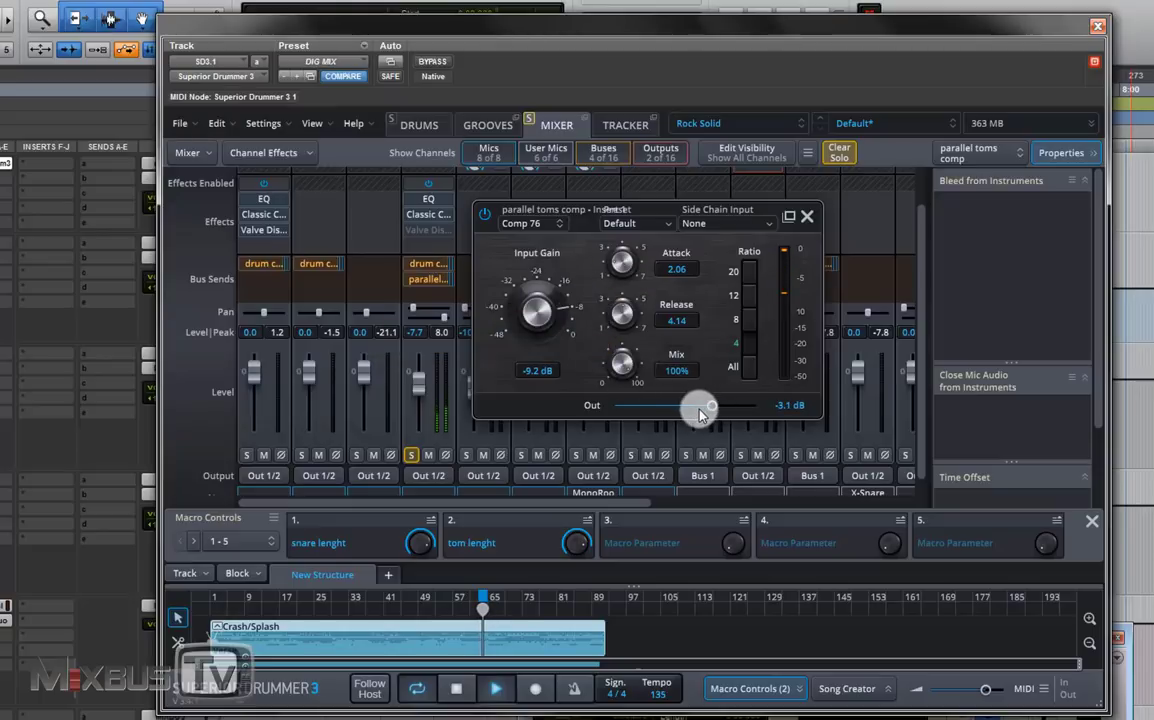
click(807, 216)
Step: Insert Punch Exciter 361 after Comp 76 on the parallel toms comp bus
scroll(752, 414, down, 3)
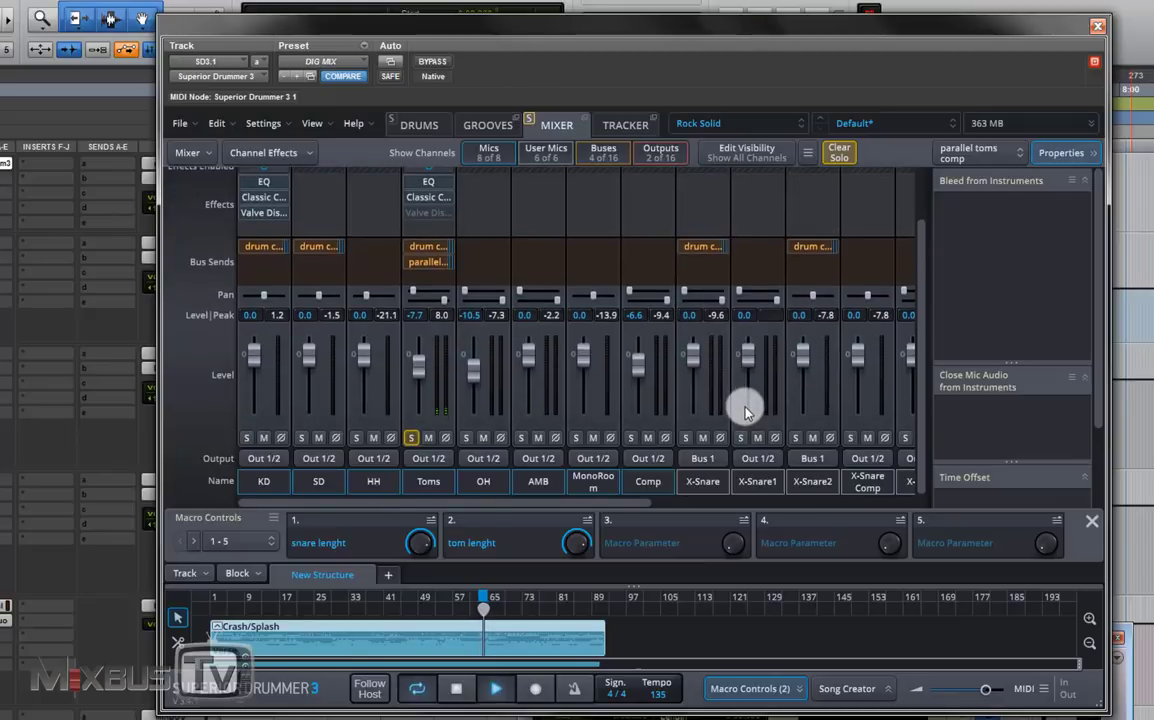
scroll(745, 406, right, 5)
scroll(704, 410, right, 2)
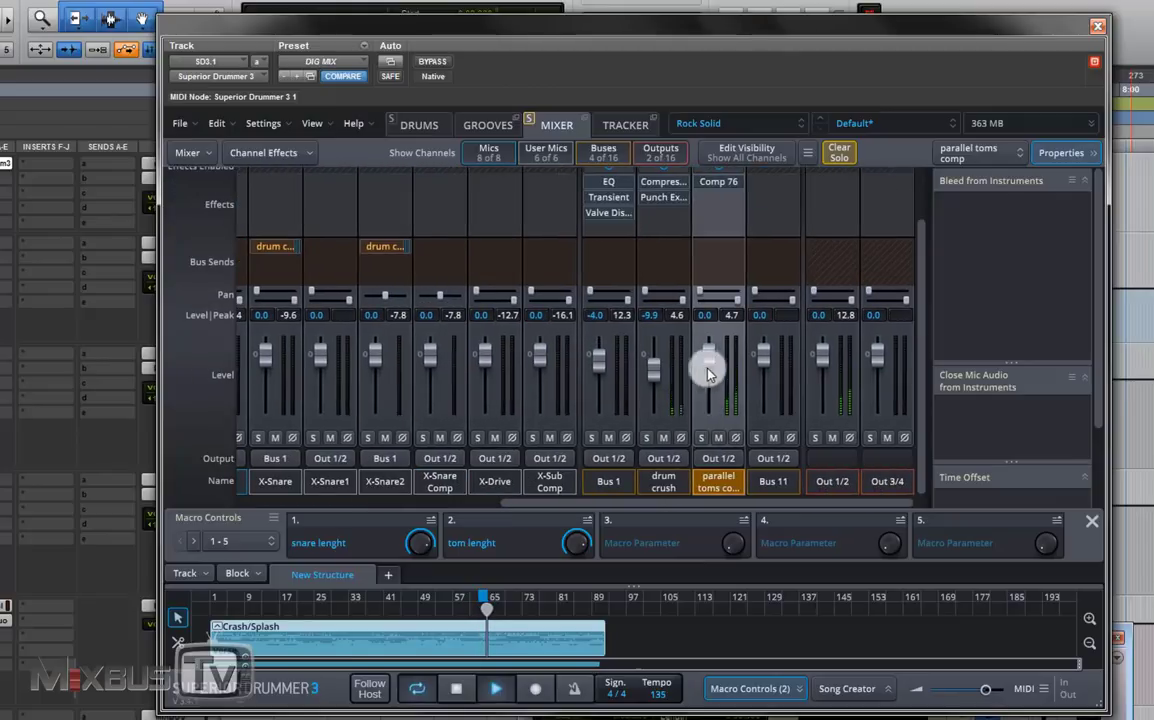
click(716, 200)
mouse_move(775, 242)
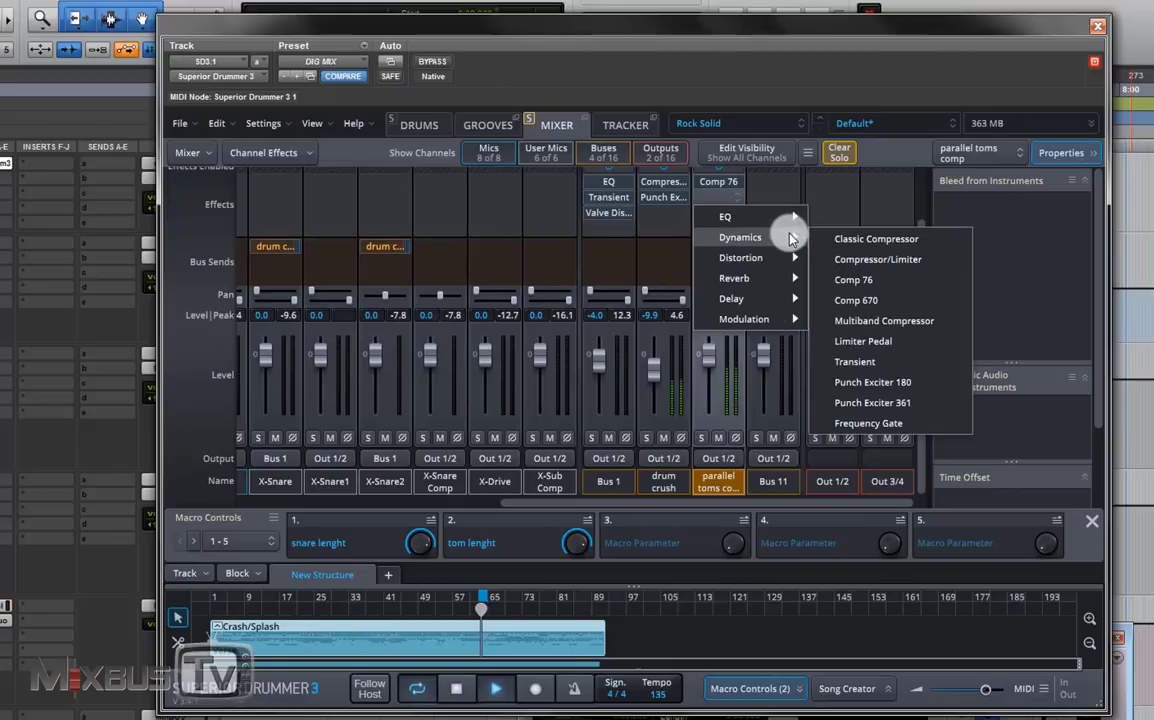
click(878, 402)
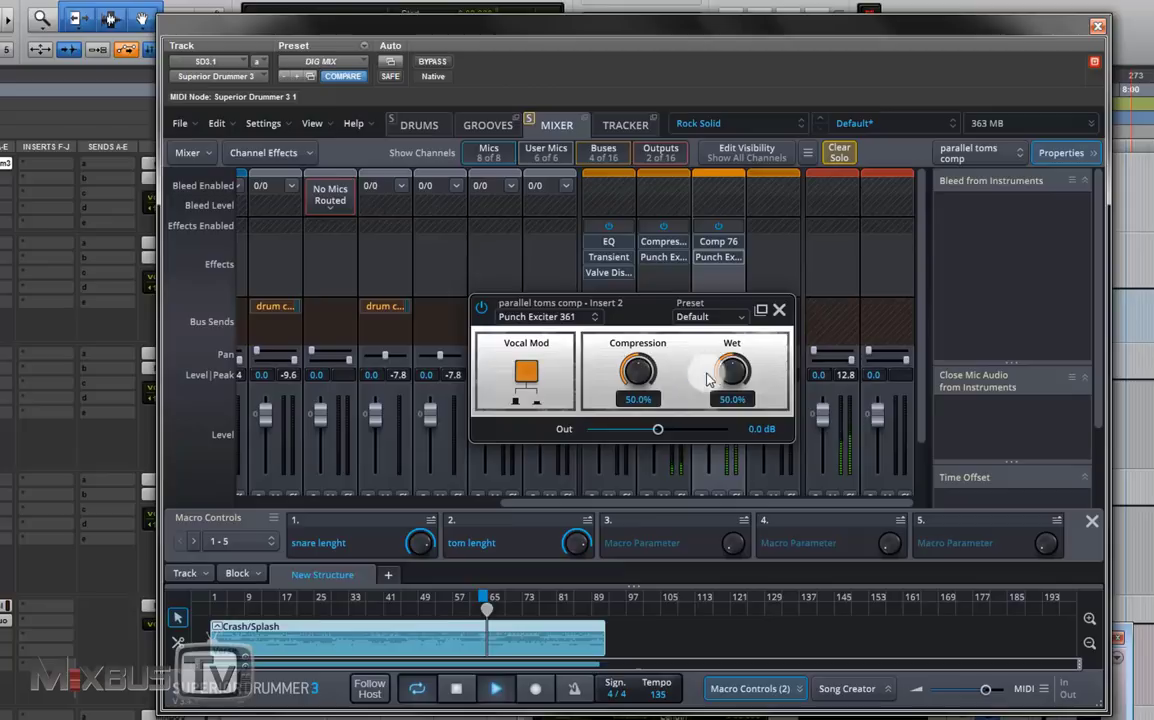
Step: Set Punch Exciter wet to 17.5% and compression to 57.5%, comparing against bypass
mouse_move(713, 378)
mouse_down()
mouse_move(701, 402)
mouse_move(708, 393)
mouse_up()
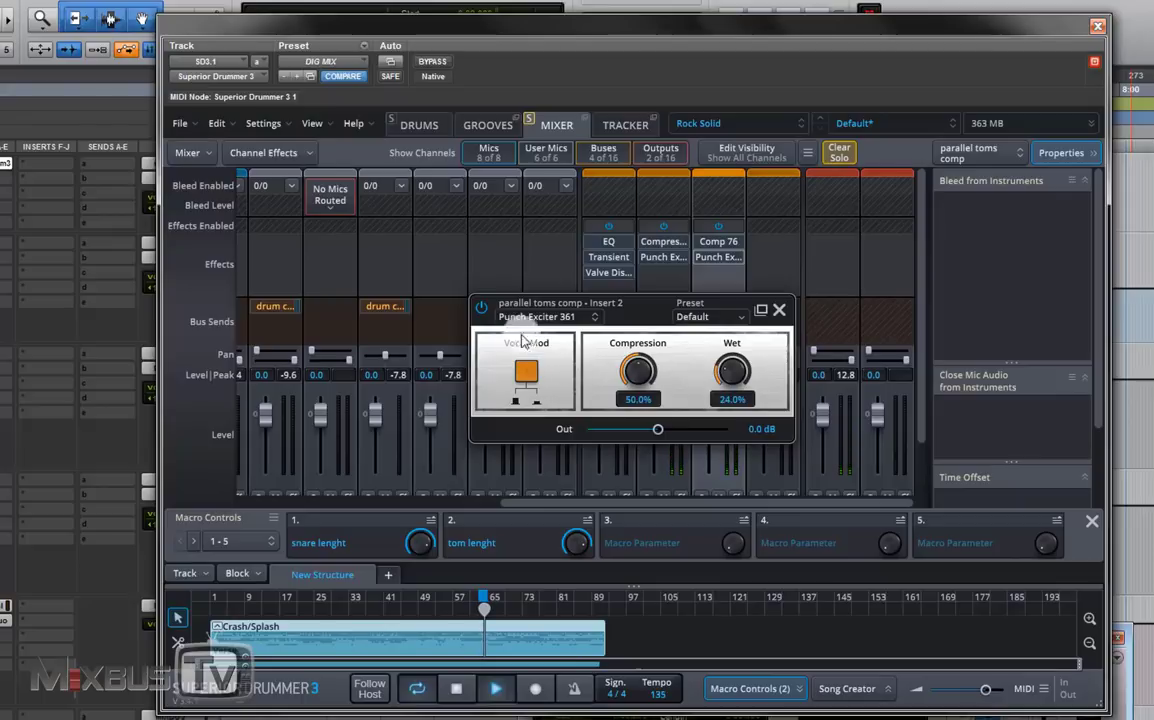
click(479, 307)
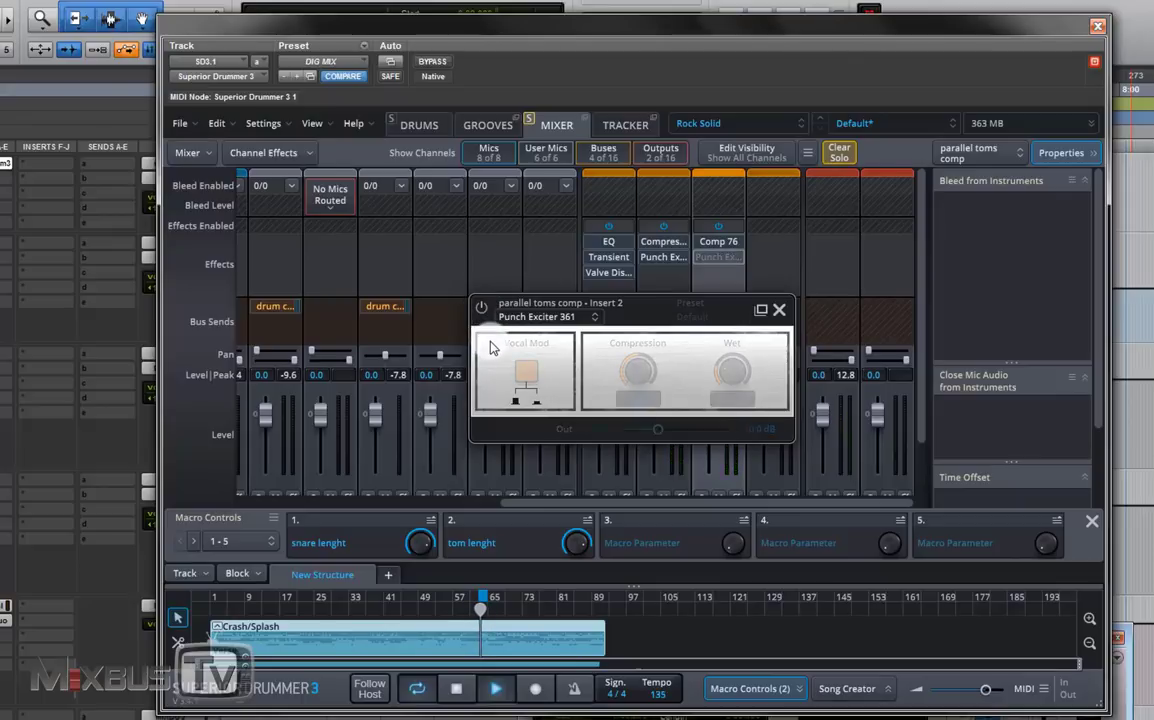
click(480, 307)
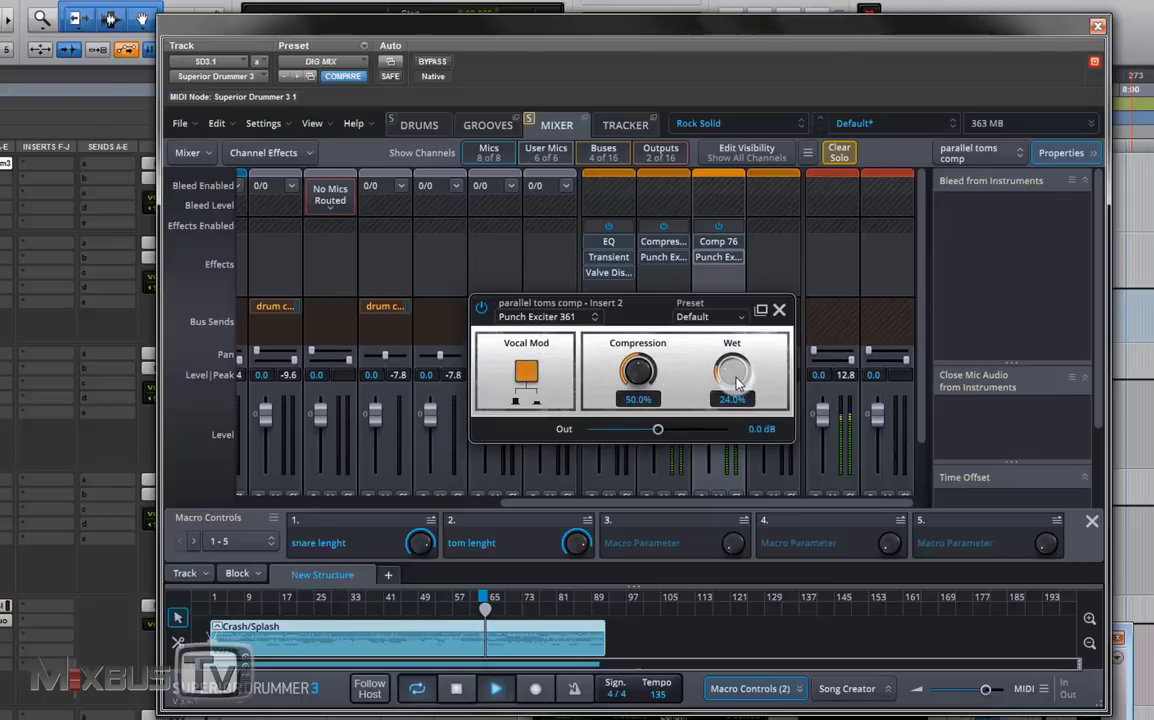
drag(639, 386, 640, 375)
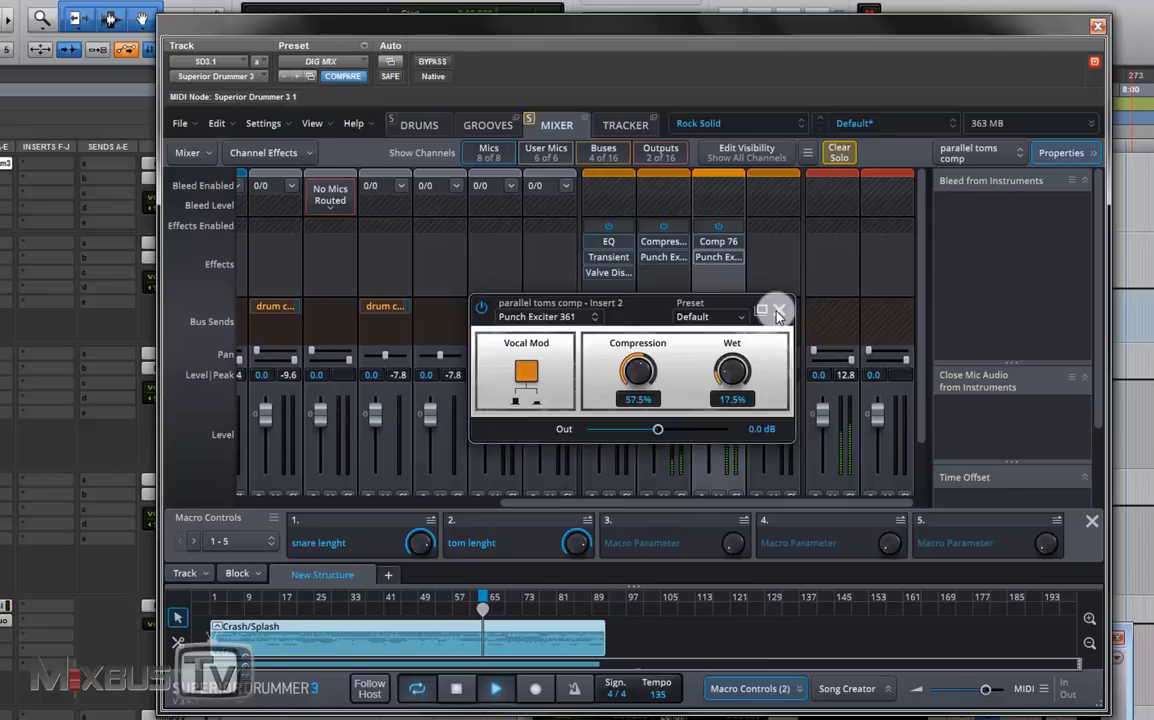
click(778, 314)
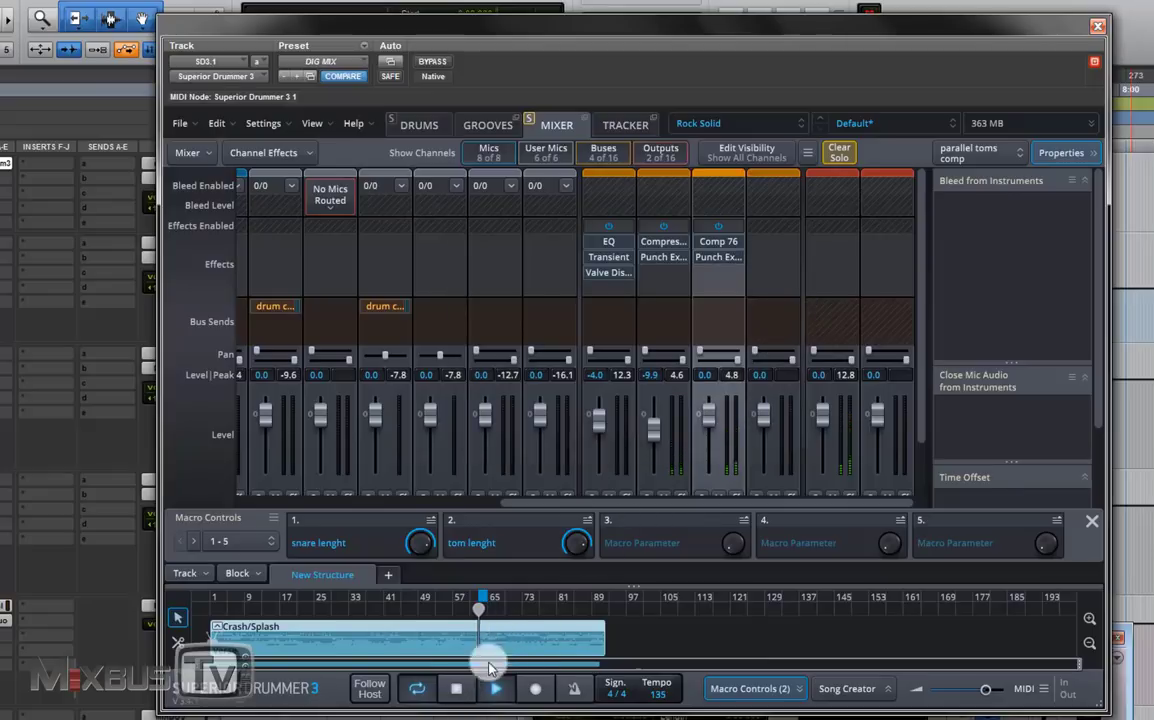
Step: Clear the Toms solo and begin lowering the parallel toms comp bus level
click(836, 152)
scroll(745, 444, down, 3)
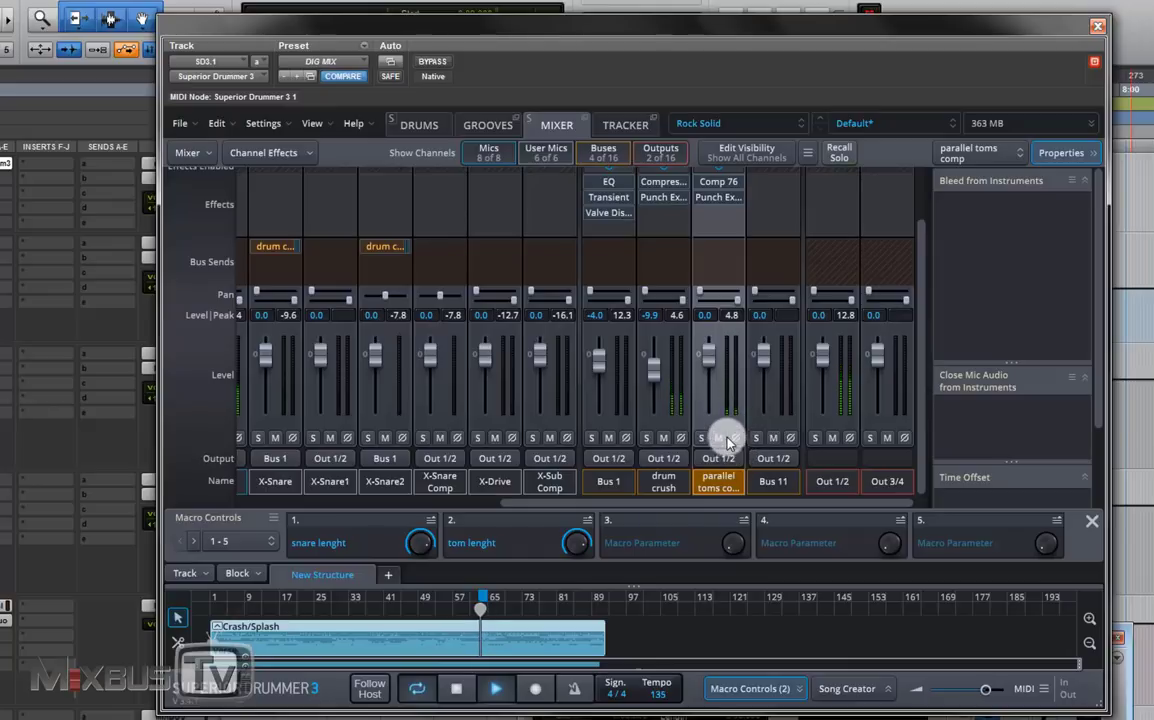
click(719, 438)
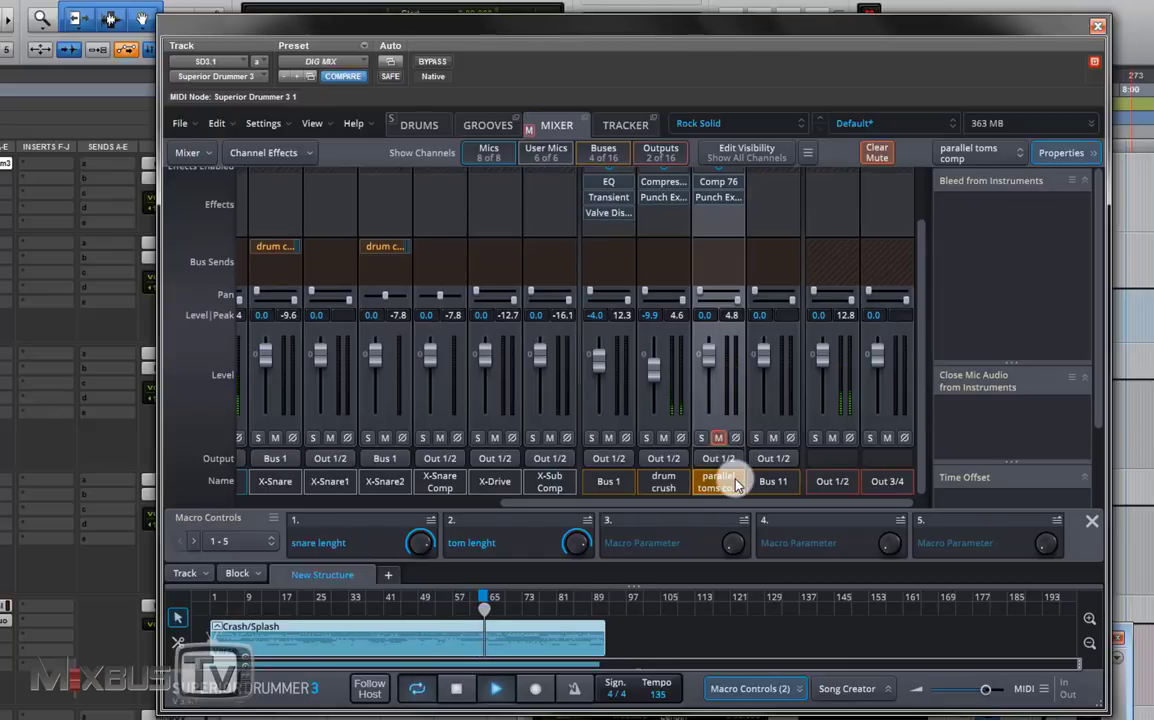
mouse_move(713, 372)
mouse_down()
mouse_move(711, 420)
mouse_move(717, 380)
mouse_up()
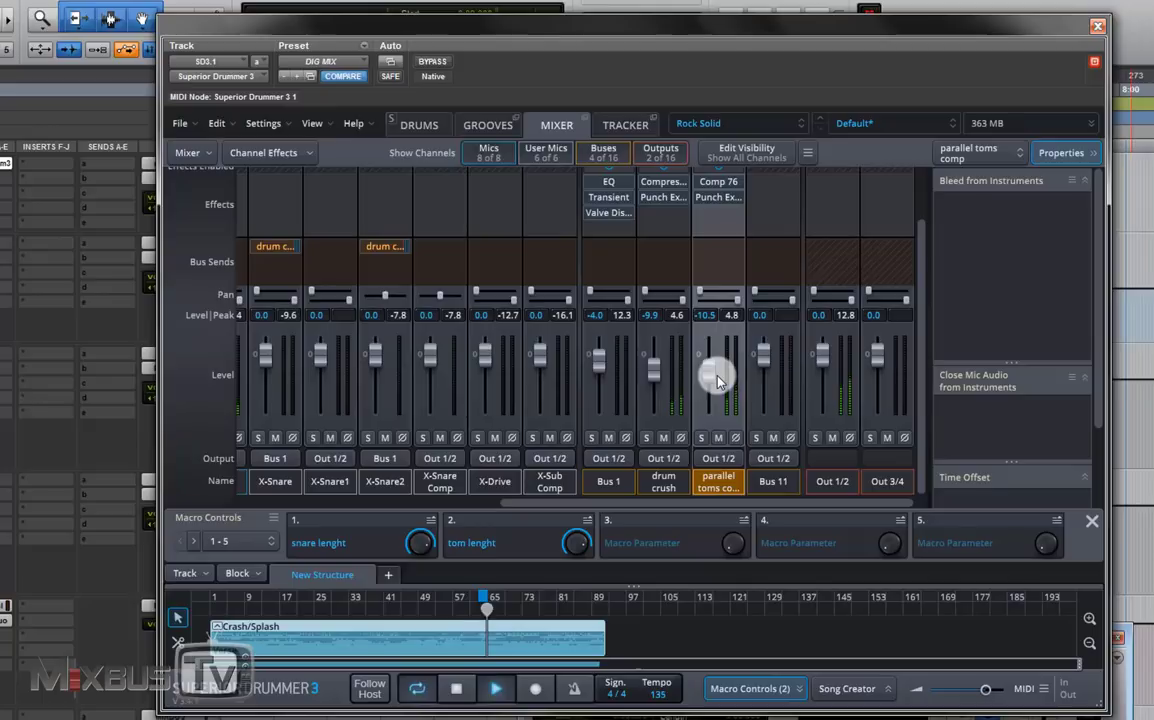
drag(717, 381, 717, 387)
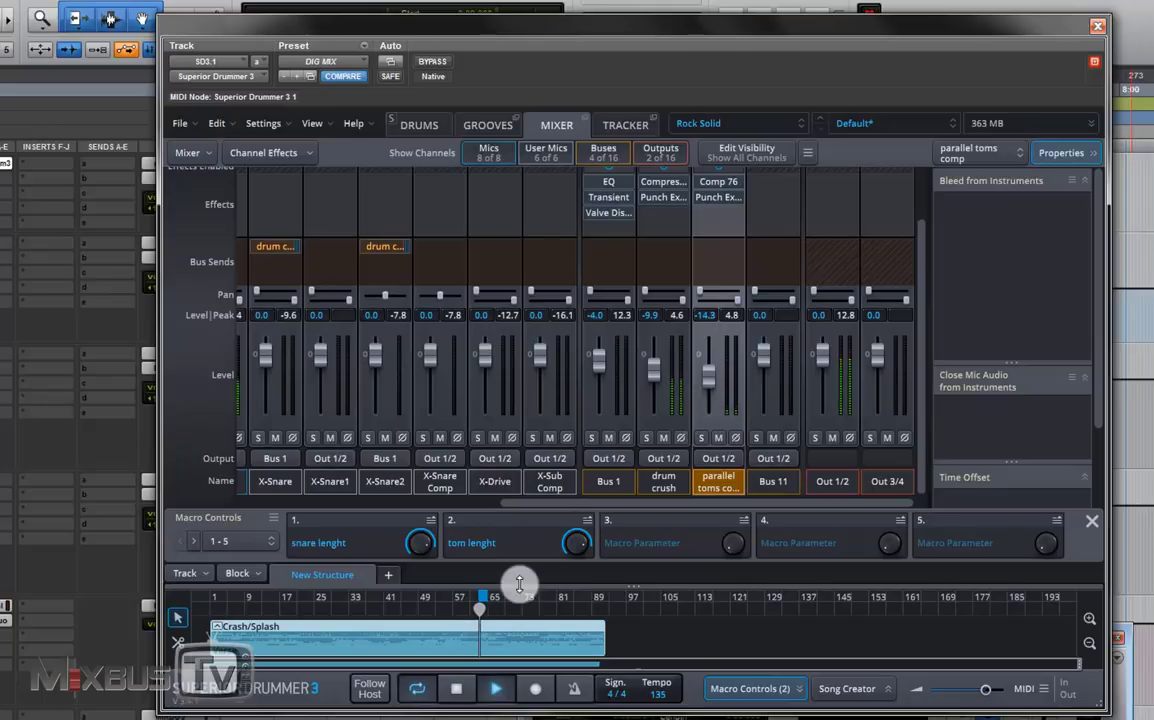
Step: Settle the parallel toms comp fader at -12.7 while looping, then scroll the mixer left
click(473, 605)
drag(708, 374, 709, 389)
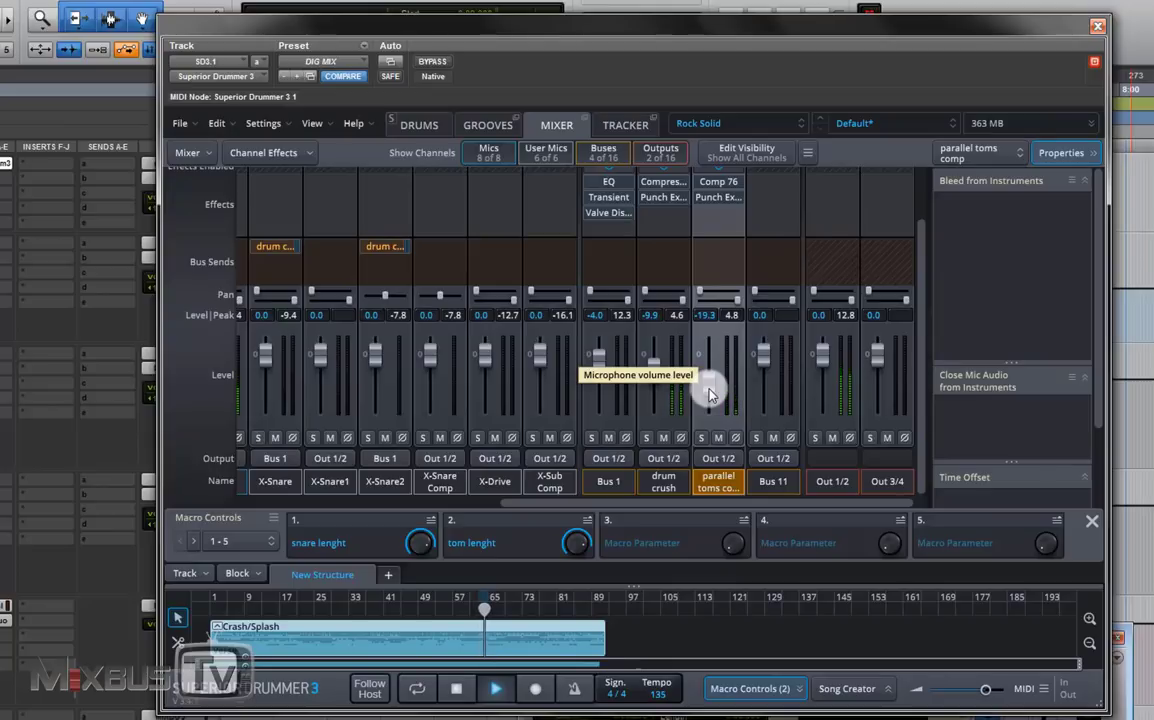
mouse_move(709, 393)
mouse_down()
mouse_move(709, 380)
mouse_move(695, 386)
mouse_up()
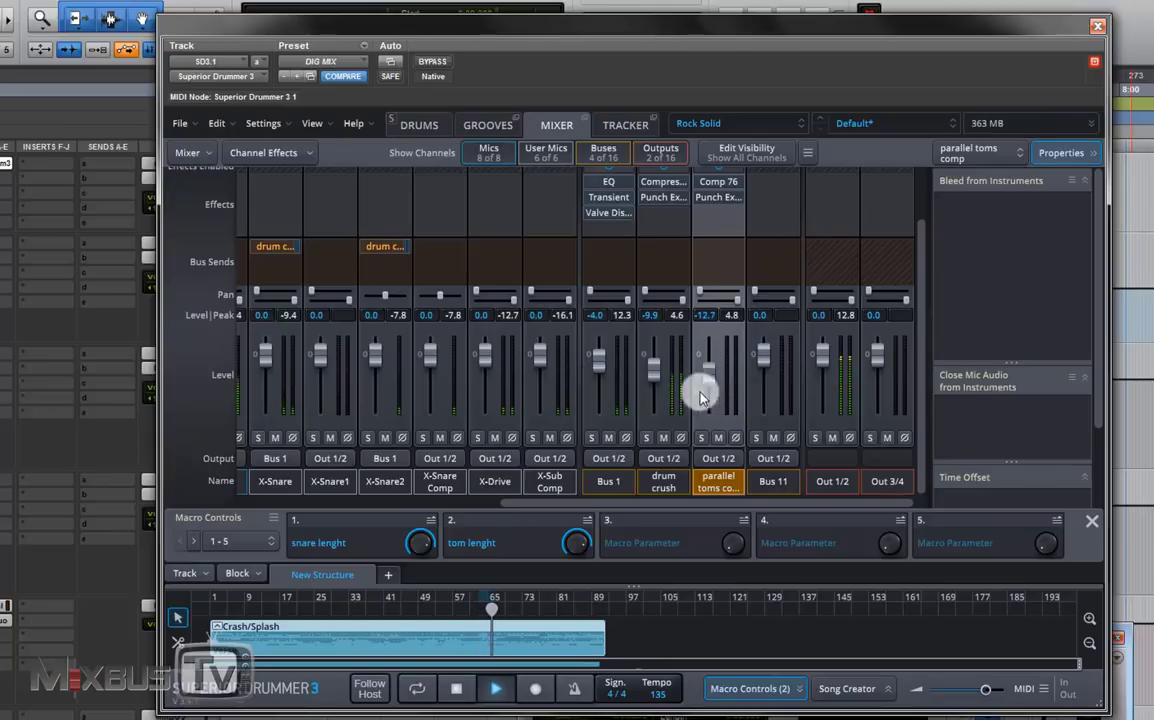
click(496, 688)
click(493, 689)
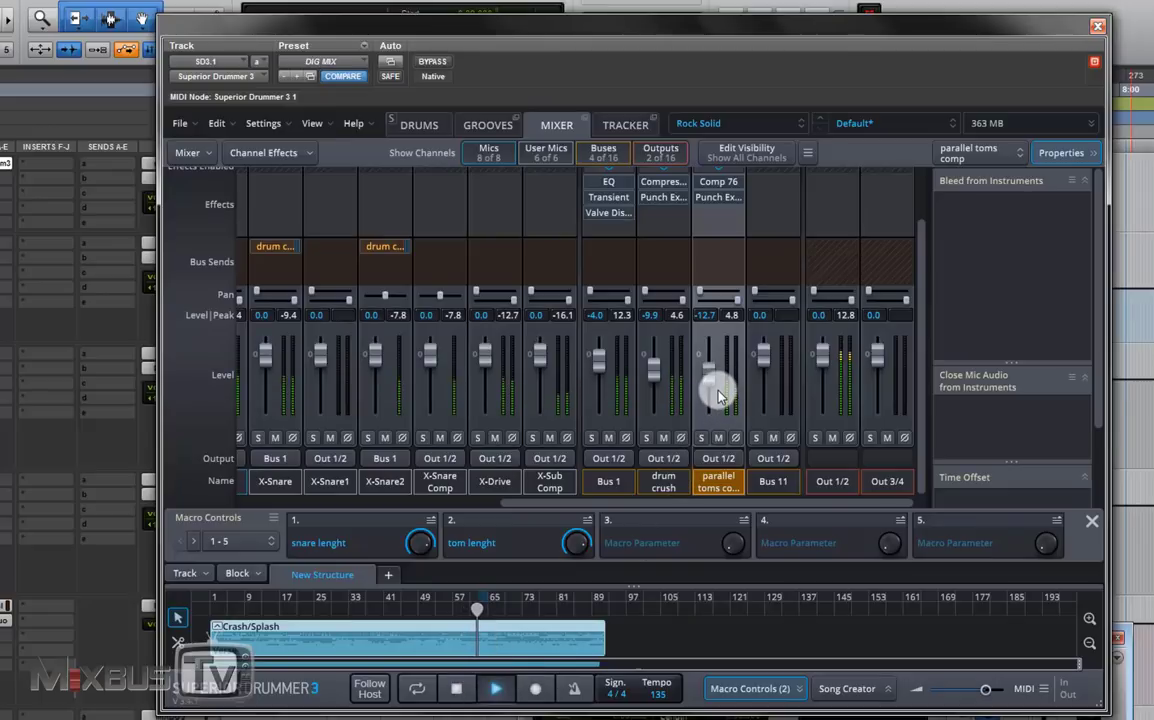
click(452, 690)
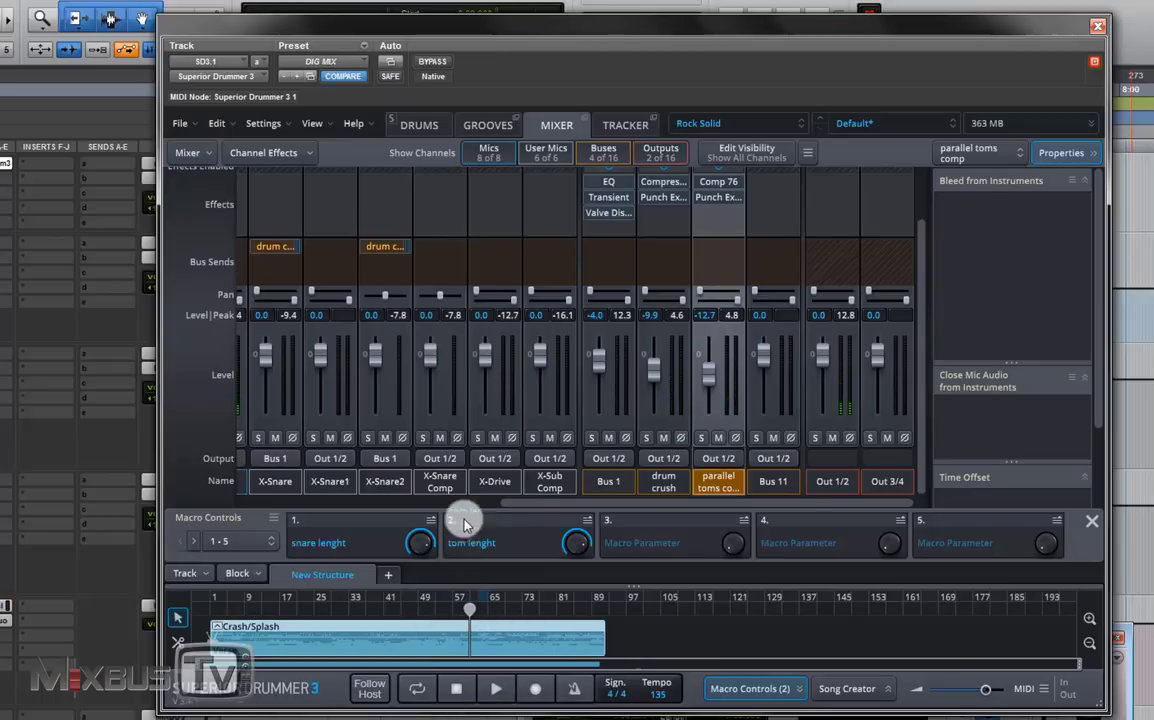
drag(527, 508, 313, 515)
Step: Solo the AMB room channel and start playback to hear the room mics
click(458, 480)
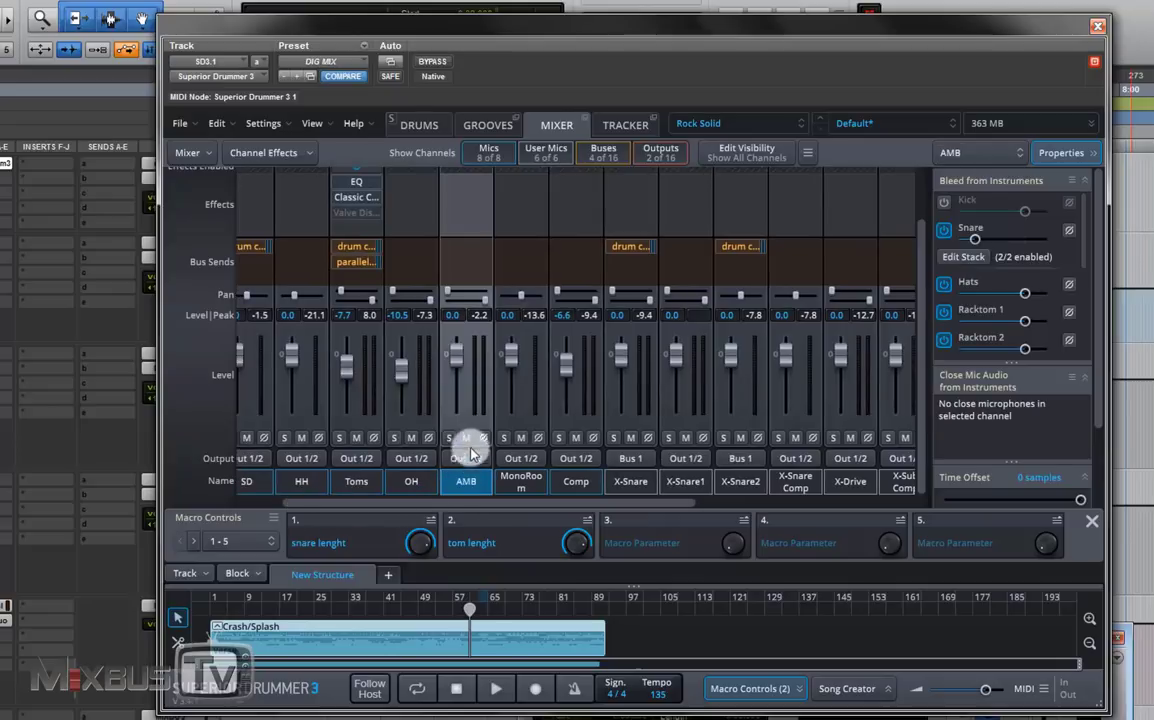
click(503, 697)
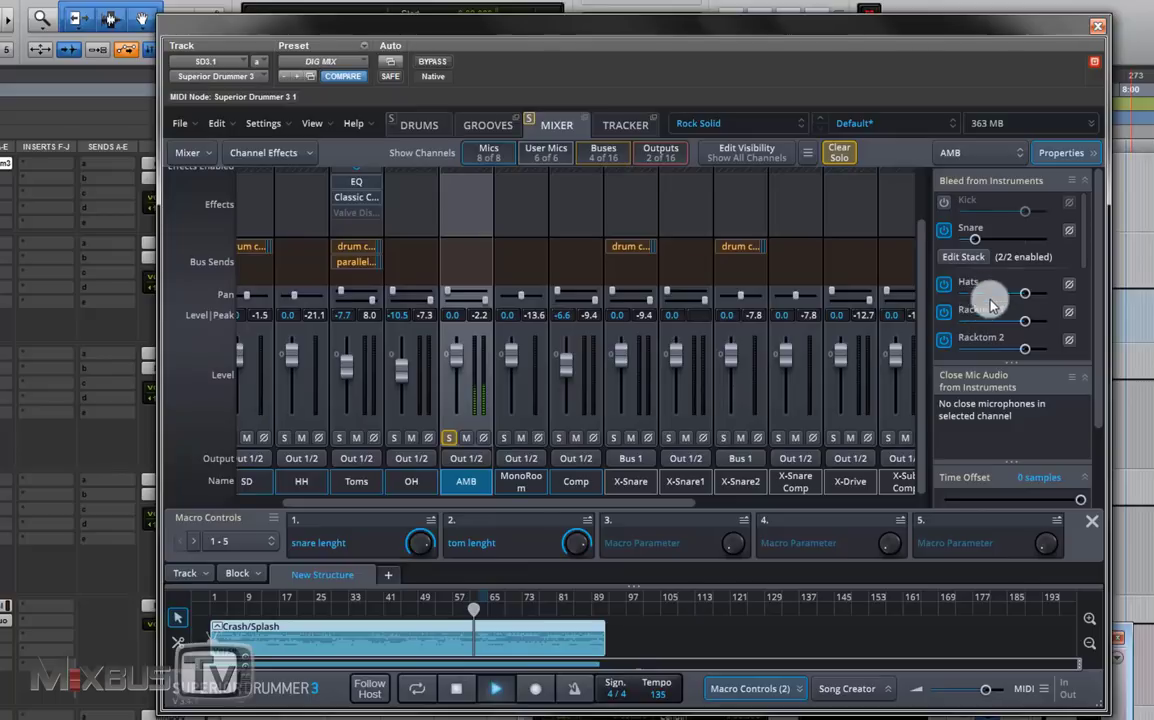
scroll(997, 295, down, 1)
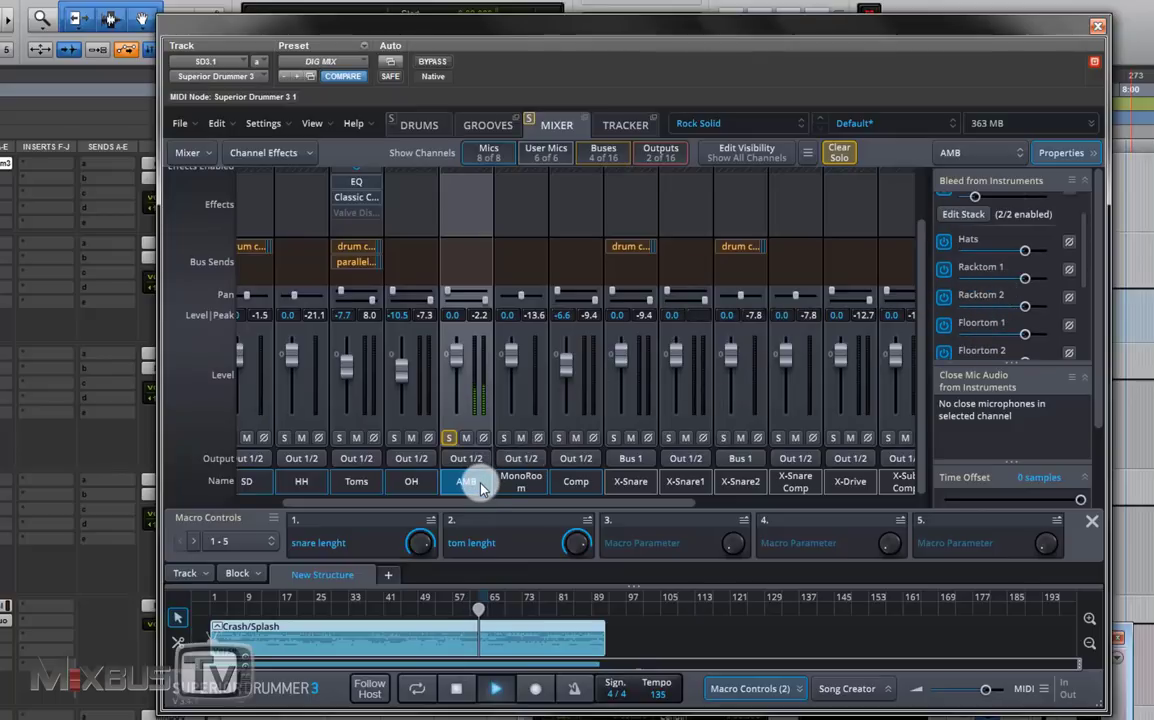
drag(483, 488, 550, 463)
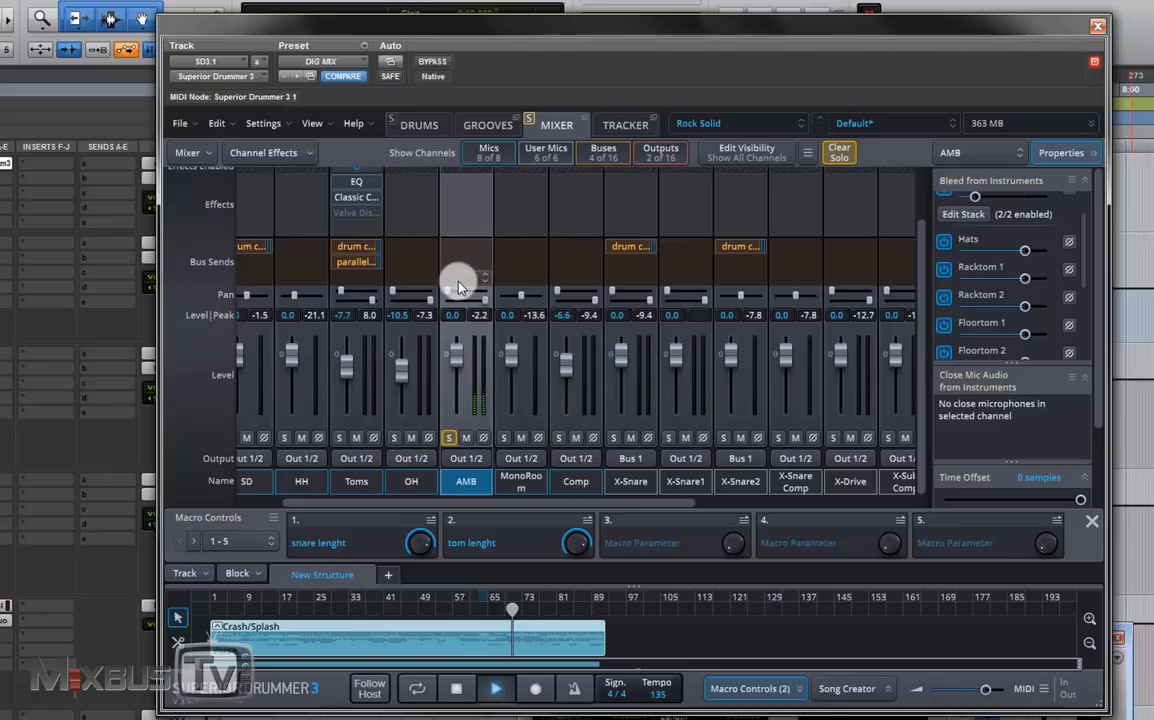
scroll(475, 238, up, 1)
Step: Insert an EQ on AMB cutting 12.4 dB near 309 Hz, and clear all solos
click(463, 228)
mouse_move(505, 244)
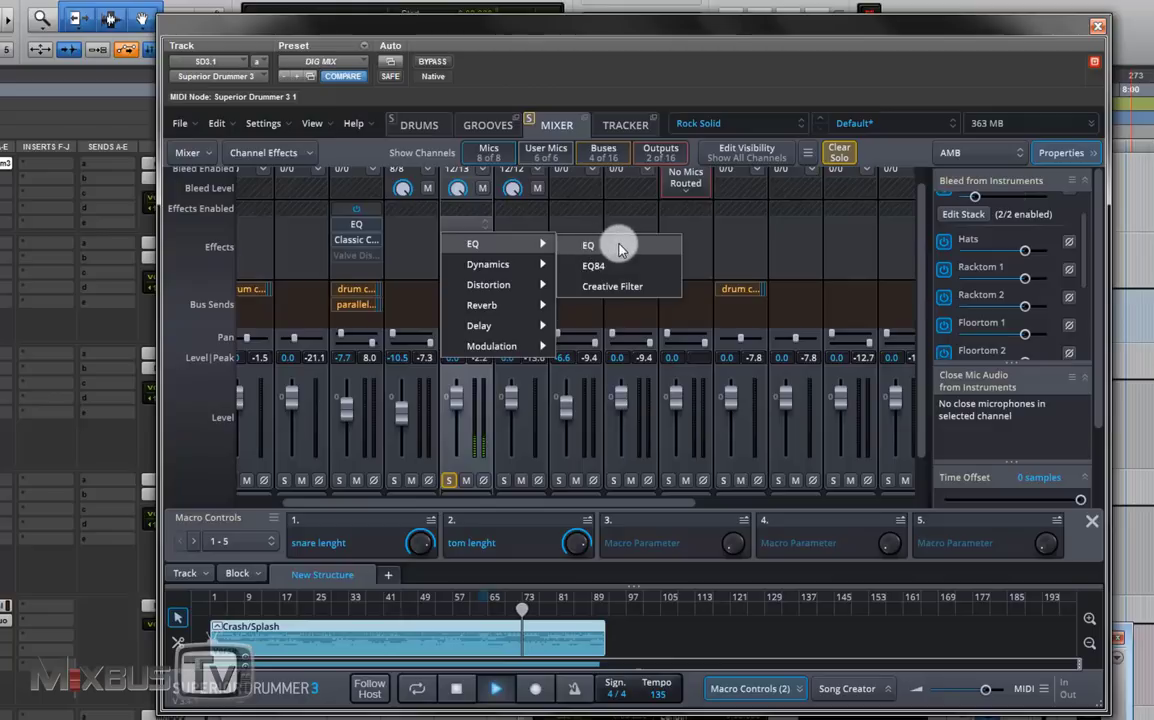
click(615, 247)
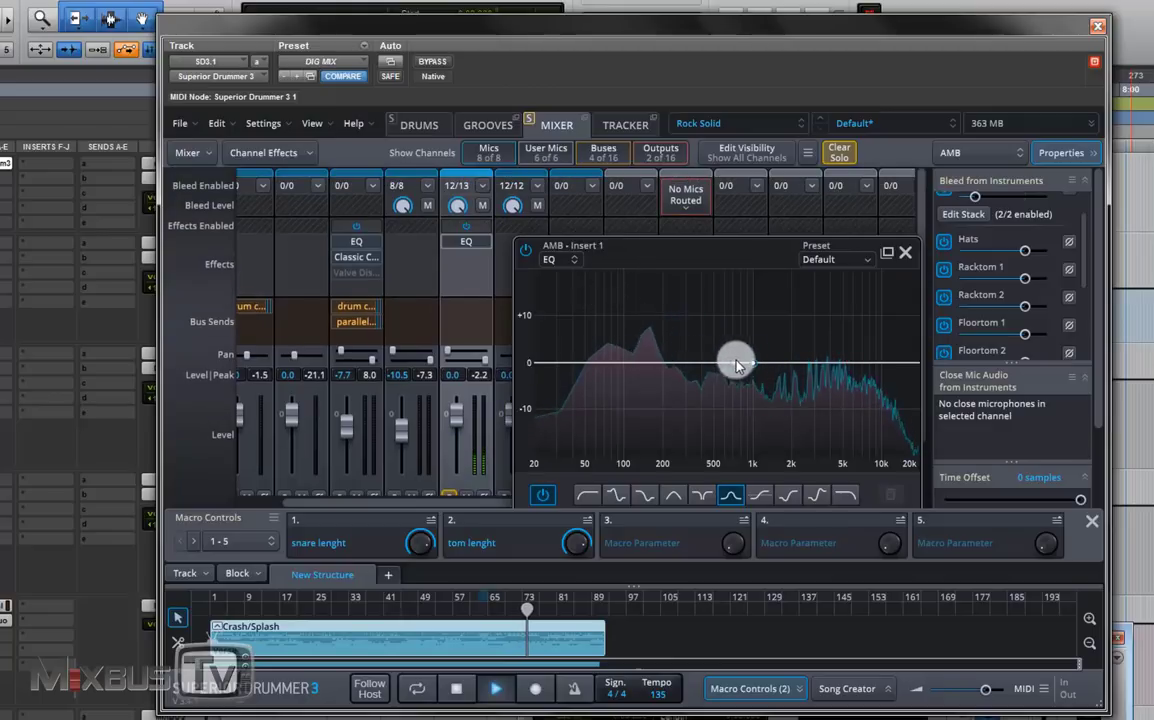
drag(753, 365, 685, 304)
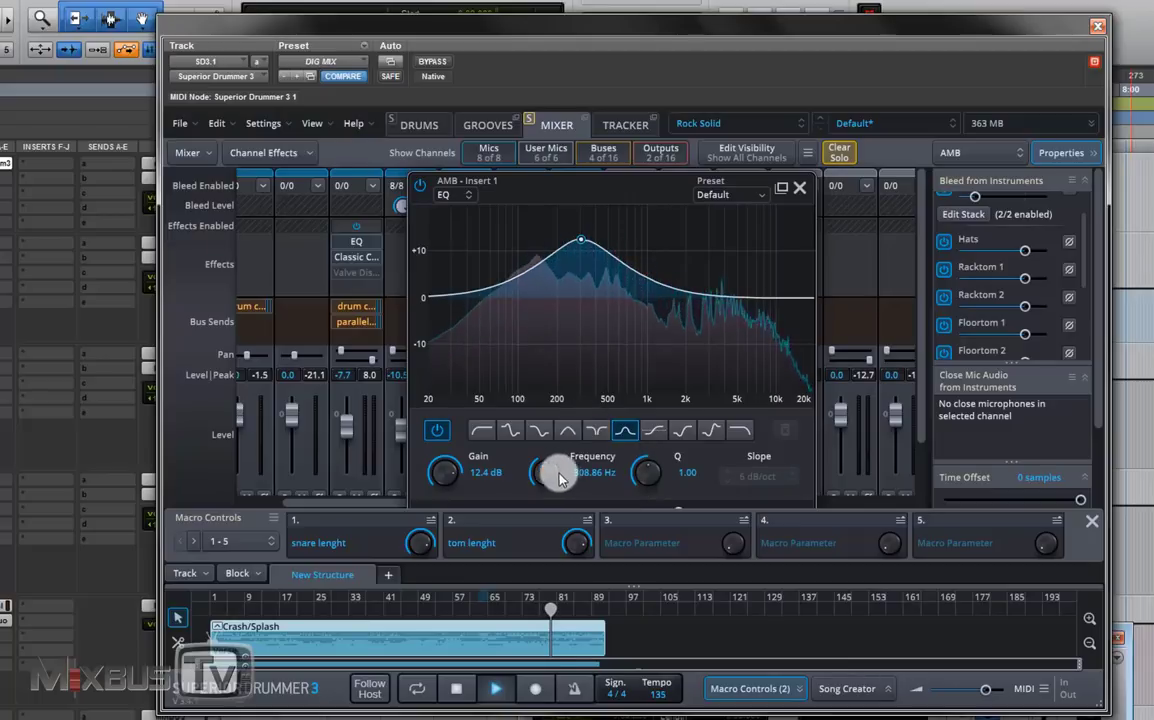
scroll(645, 472, up, 5)
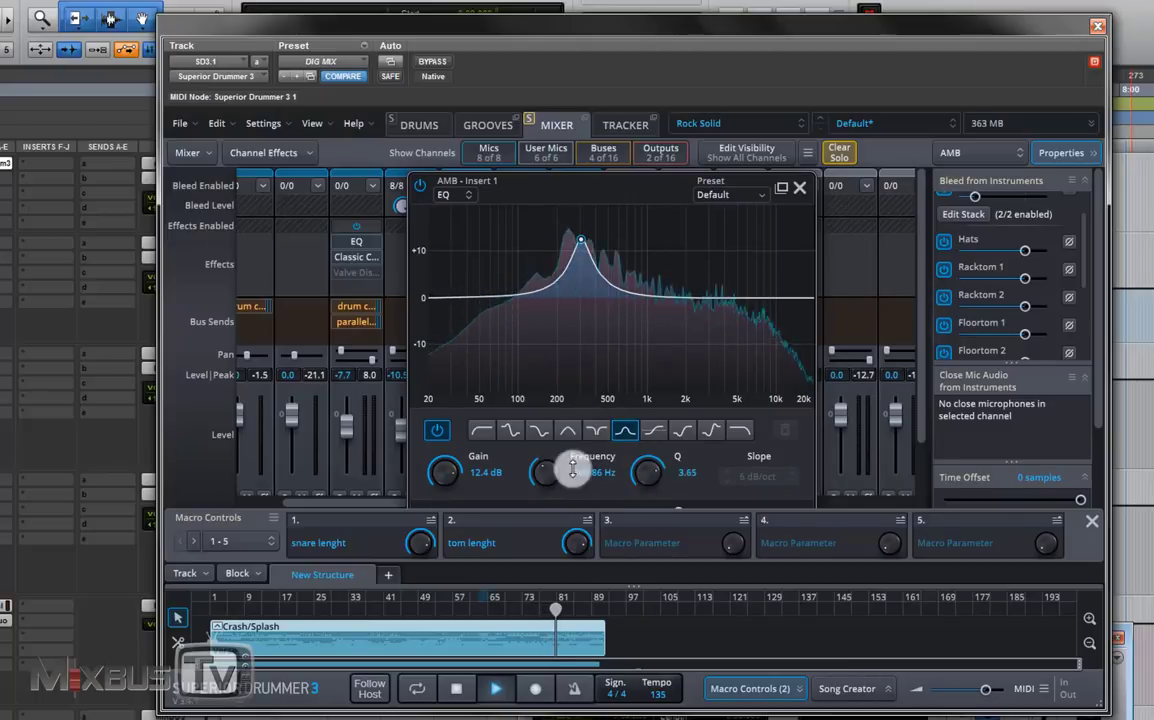
click(839, 156)
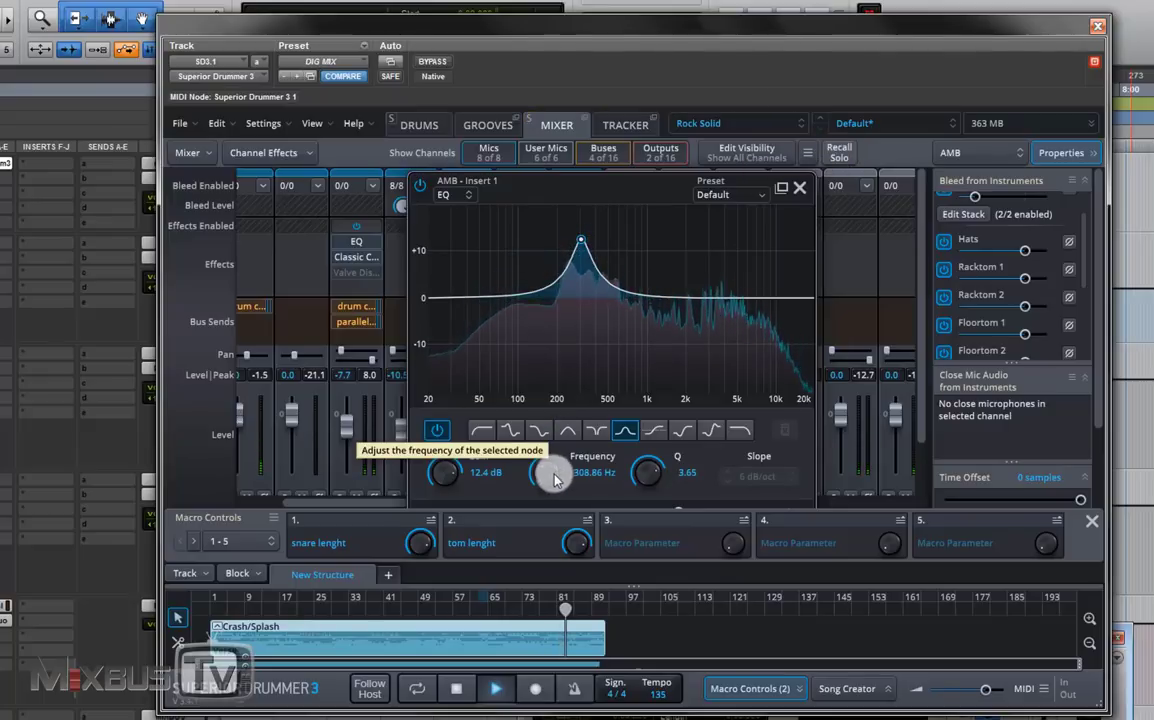
scroll(448, 468, up, 6)
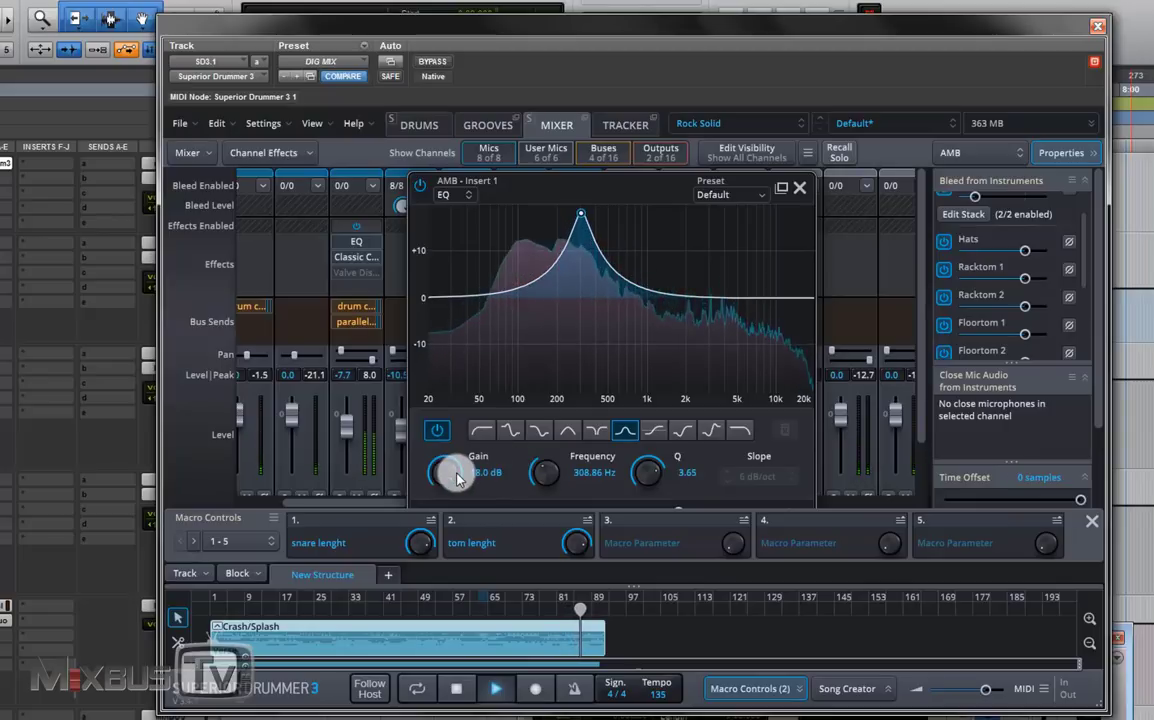
scroll(456, 478, down, 15)
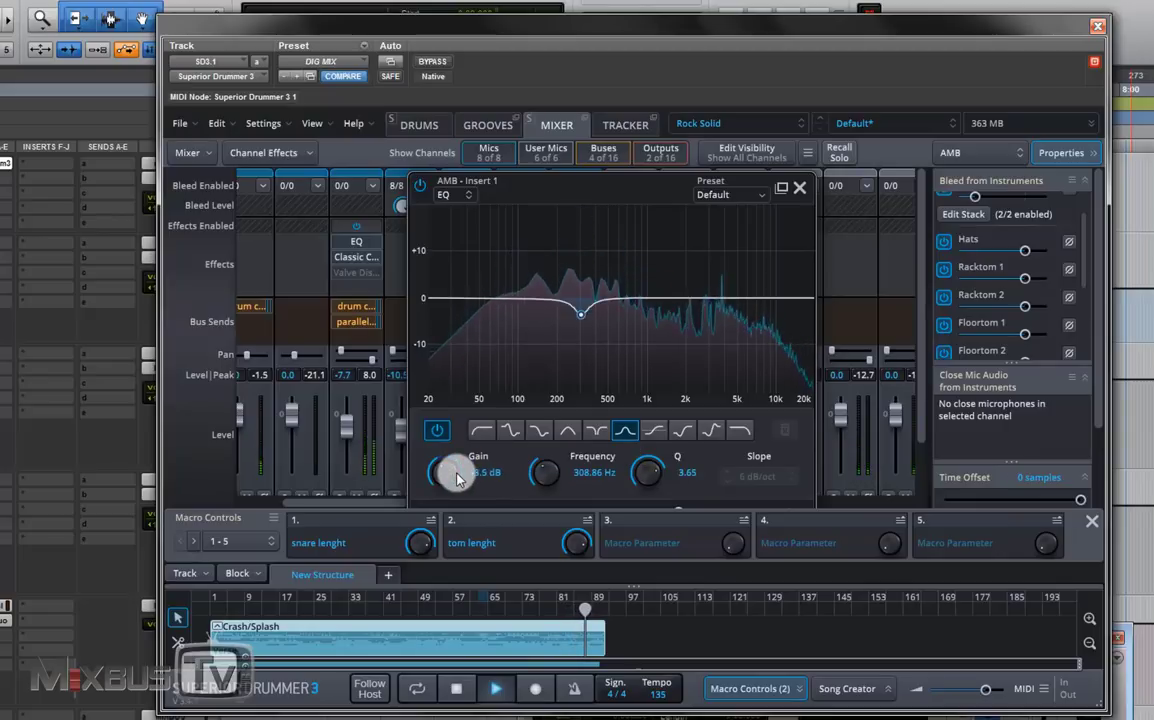
scroll(457, 473, down, 2)
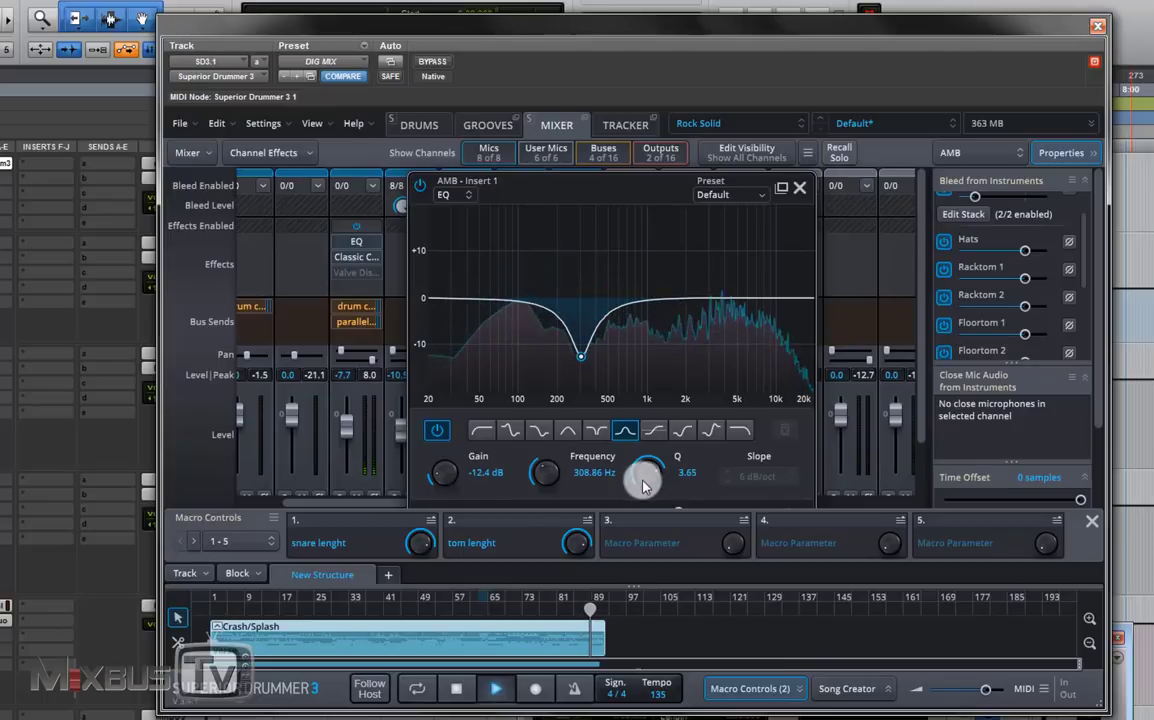
scroll(650, 478, down, 3)
Step: Add a 2.6 dB high shelf at 5.5 kHz to the AMB EQ
drag(731, 327, 741, 274)
click(718, 430)
click(420, 186)
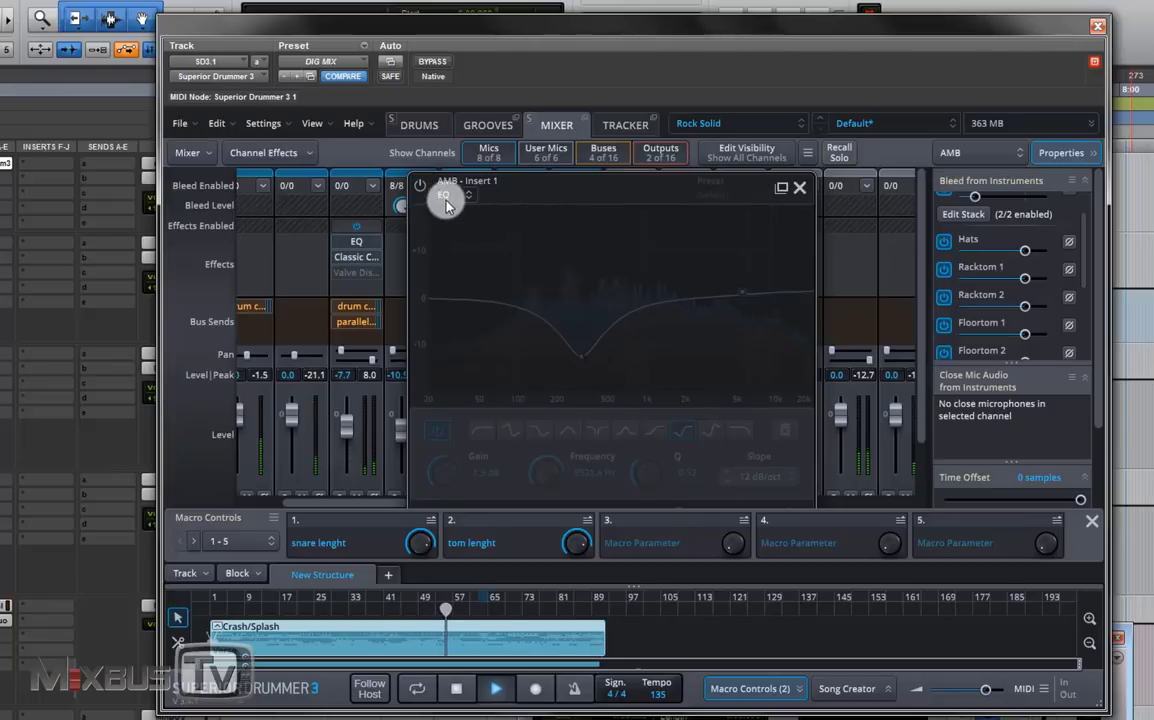
click(420, 186)
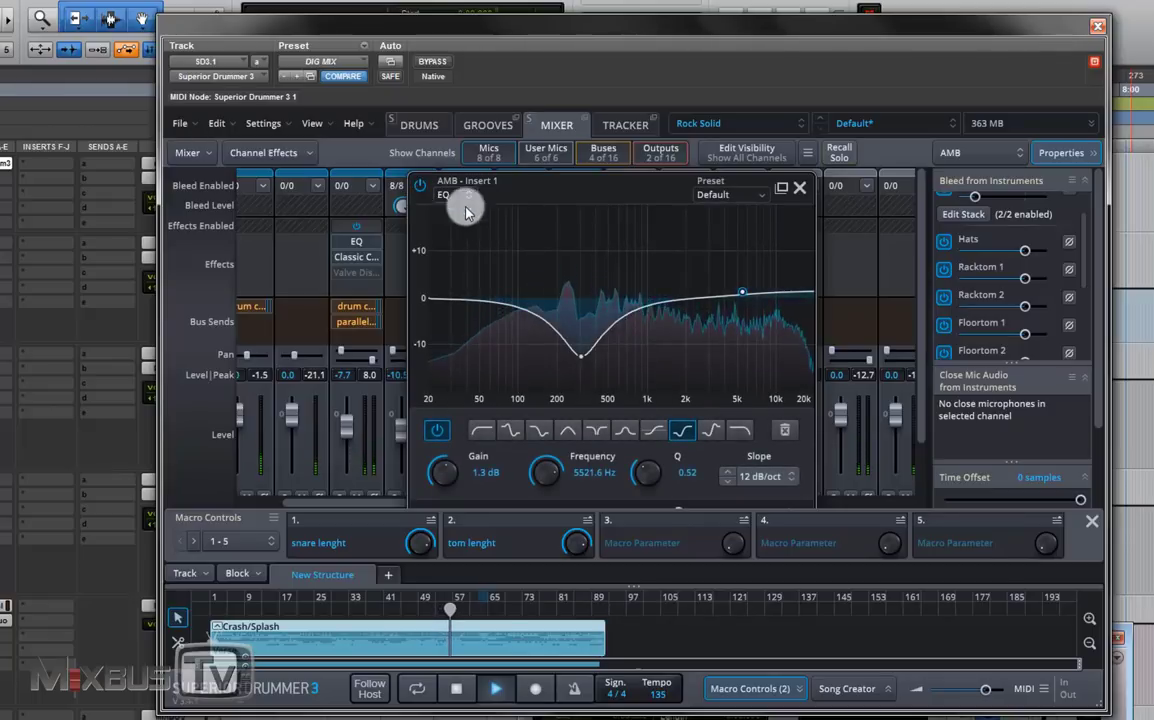
drag(449, 466, 445, 459)
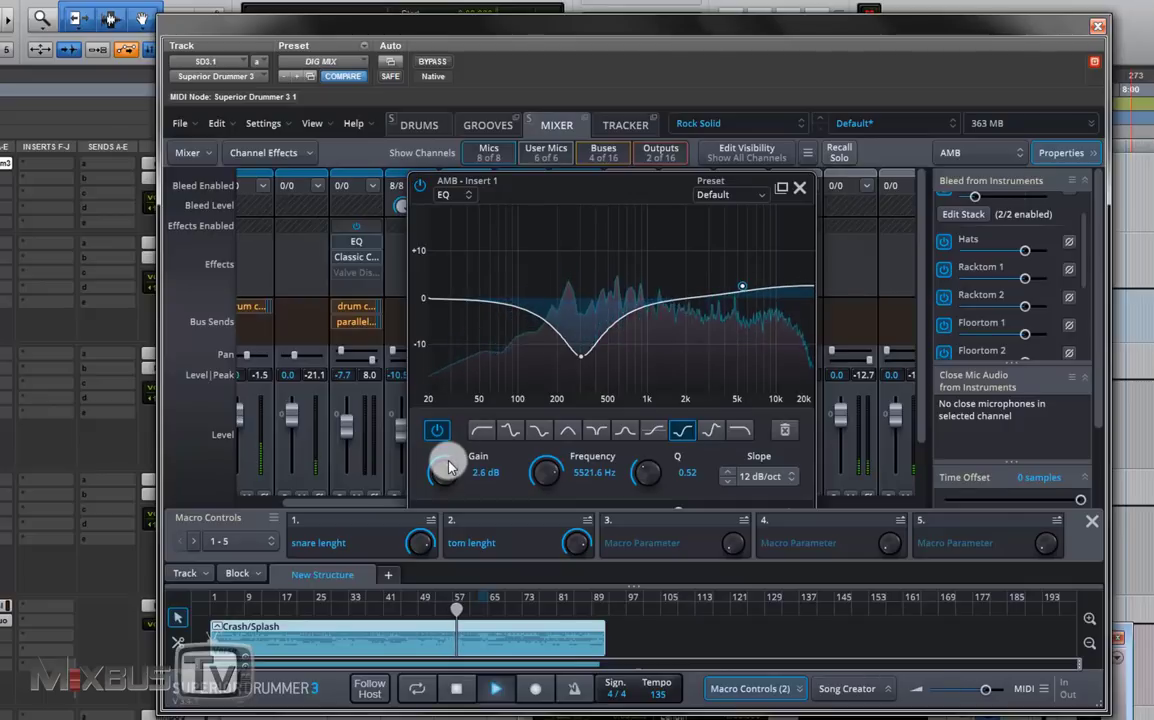
click(799, 187)
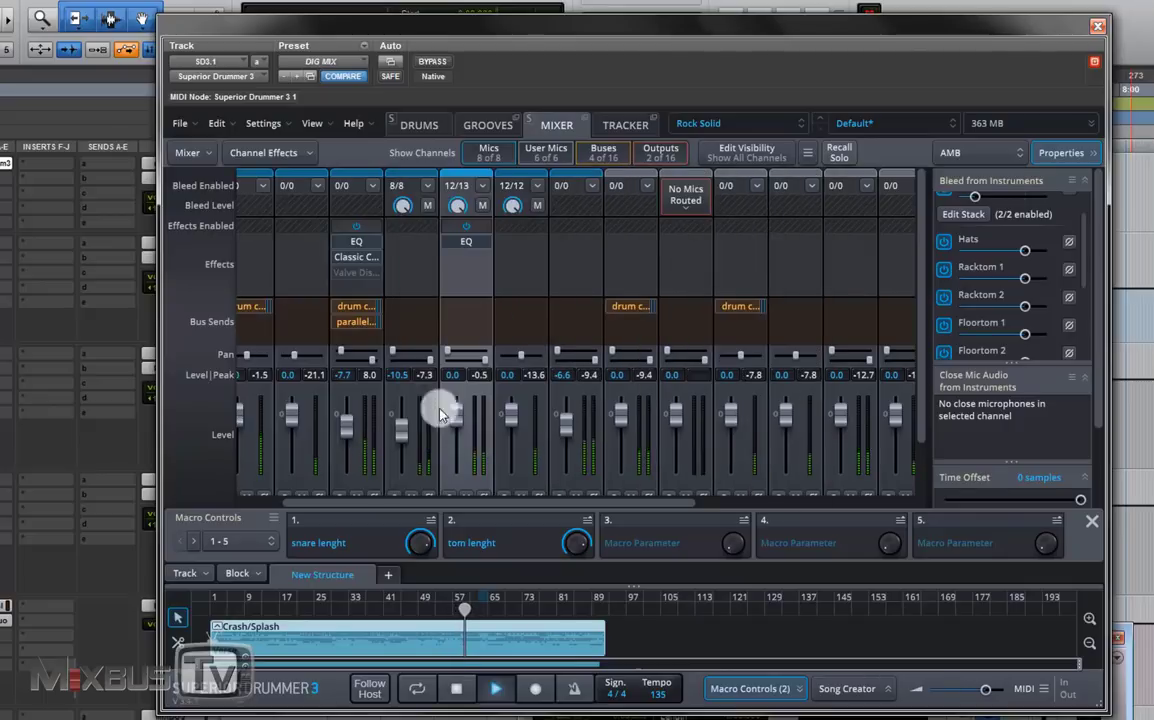
Step: Solo AMB and reduce its hi-hat bleed to about -12.7 dB
scroll(471, 450, down, 2)
click(450, 438)
drag(1030, 253, 988, 256)
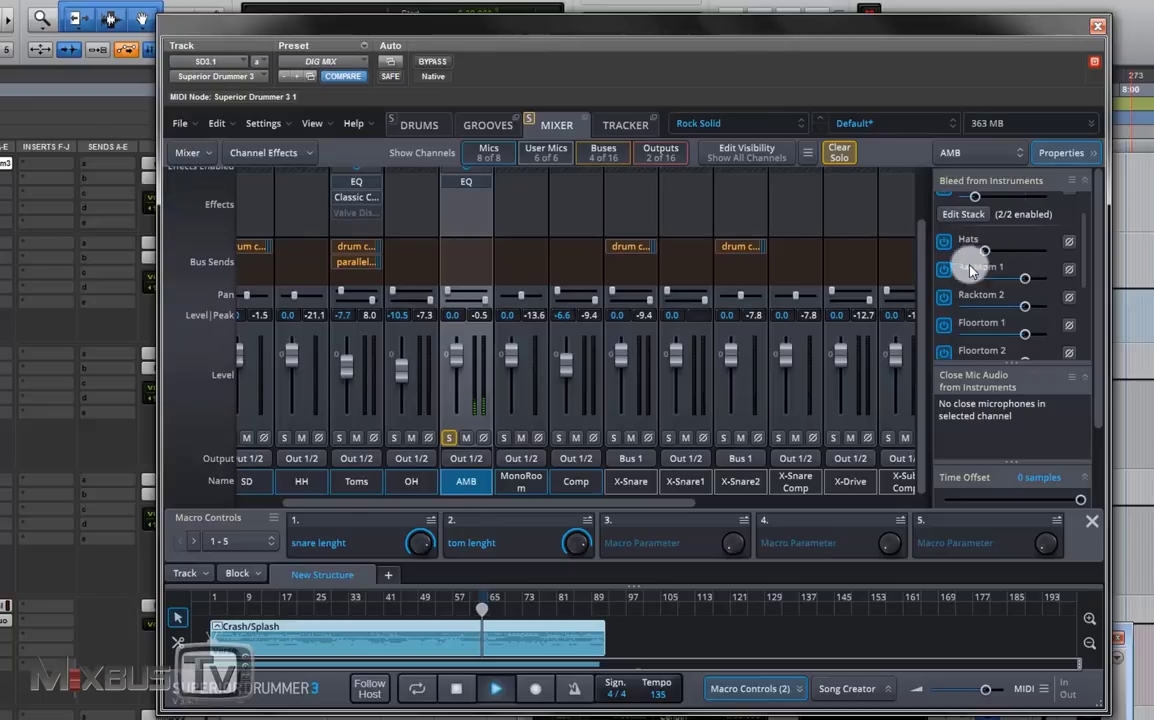
click(470, 686)
click(487, 692)
drag(1007, 258, 1007, 262)
Step: Clear the solos and raise the HH channel fader to 5.0
scroll(451, 399, up, 1)
scroll(451, 402, down, 1)
click(452, 438)
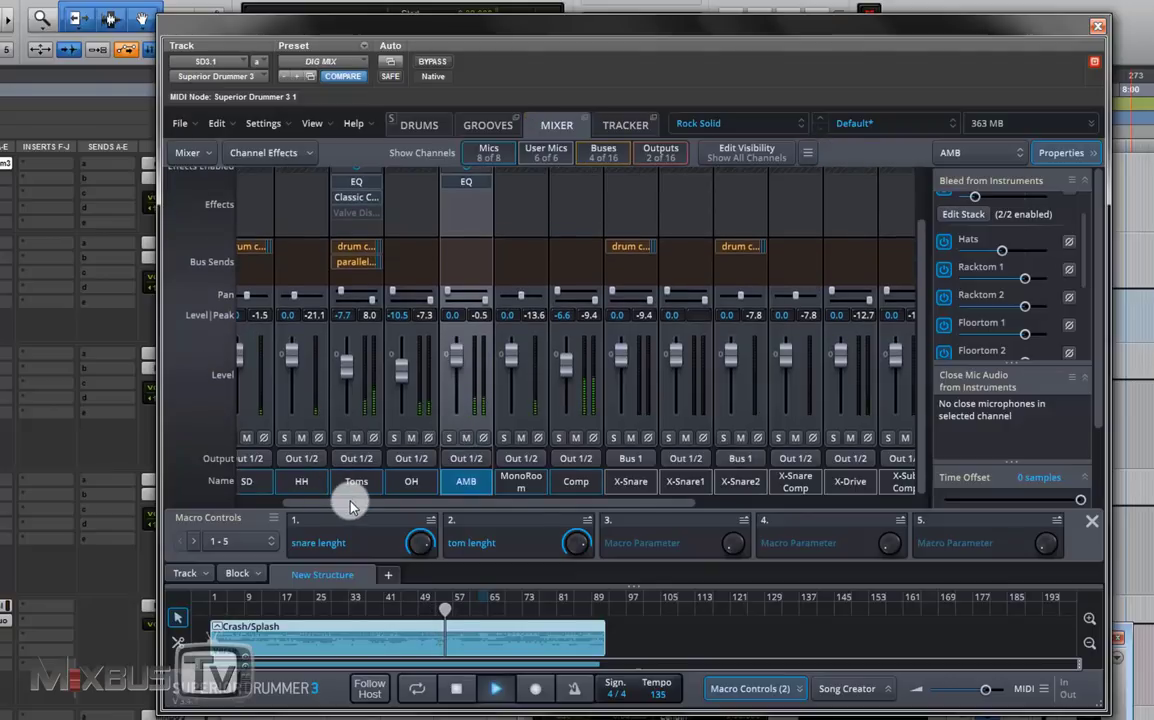
scroll(316, 452, left, 2)
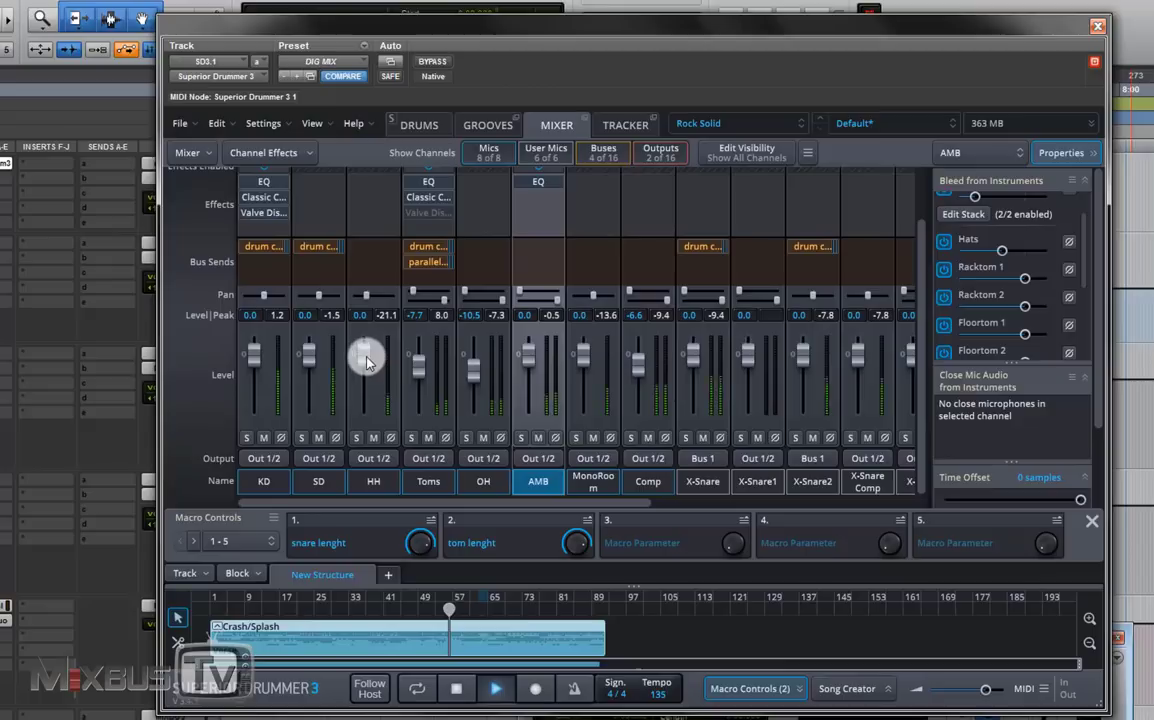
drag(367, 362, 366, 357)
scroll(366, 355, up, 2)
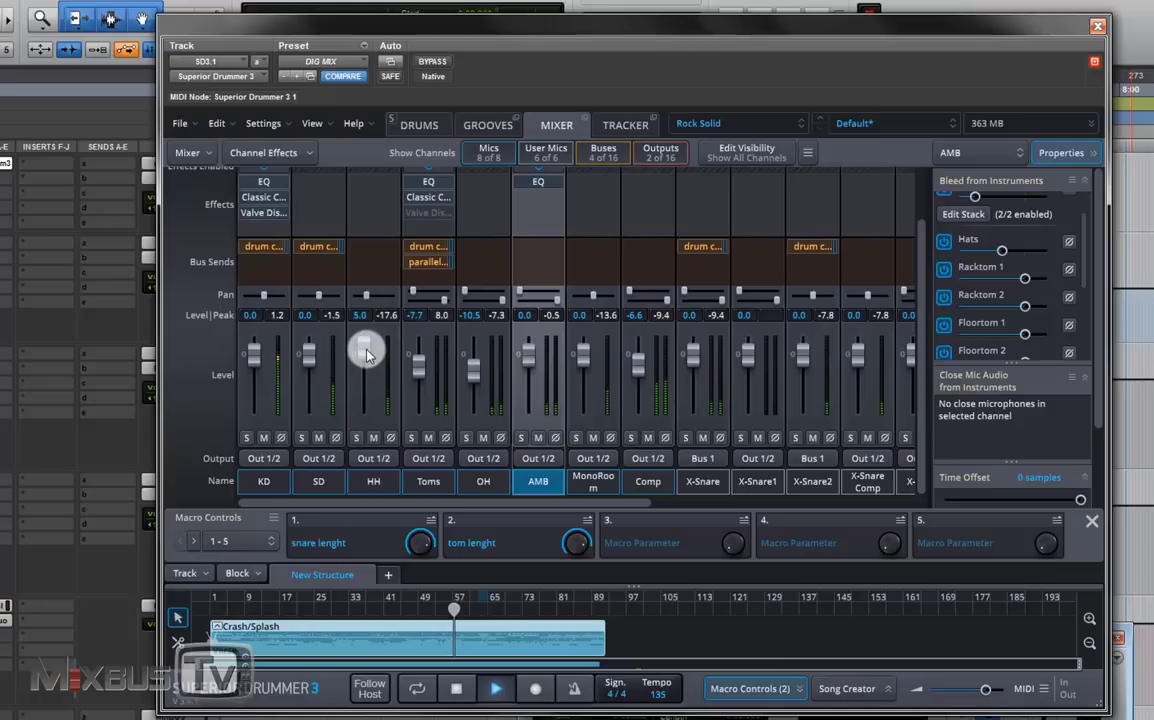
Step: Insert a Valve Distortion Box on HH with Drive at 7.7 dB
click(372, 188)
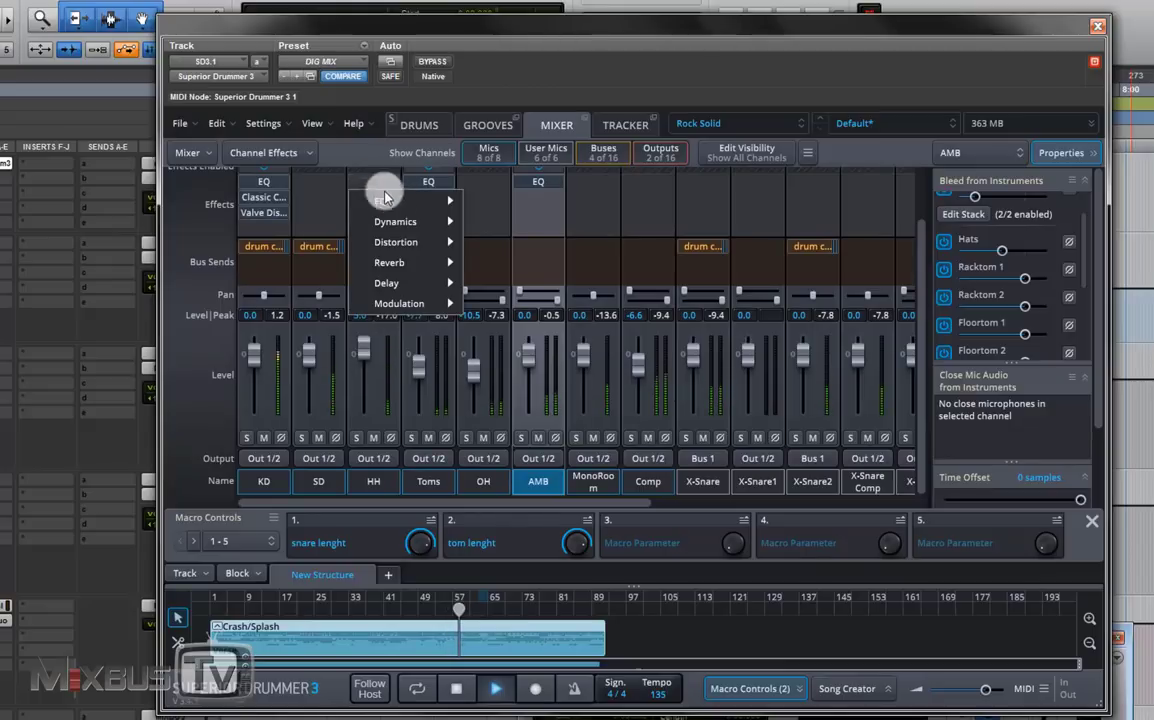
mouse_move(430, 241)
click(521, 260)
drag(677, 317, 677, 350)
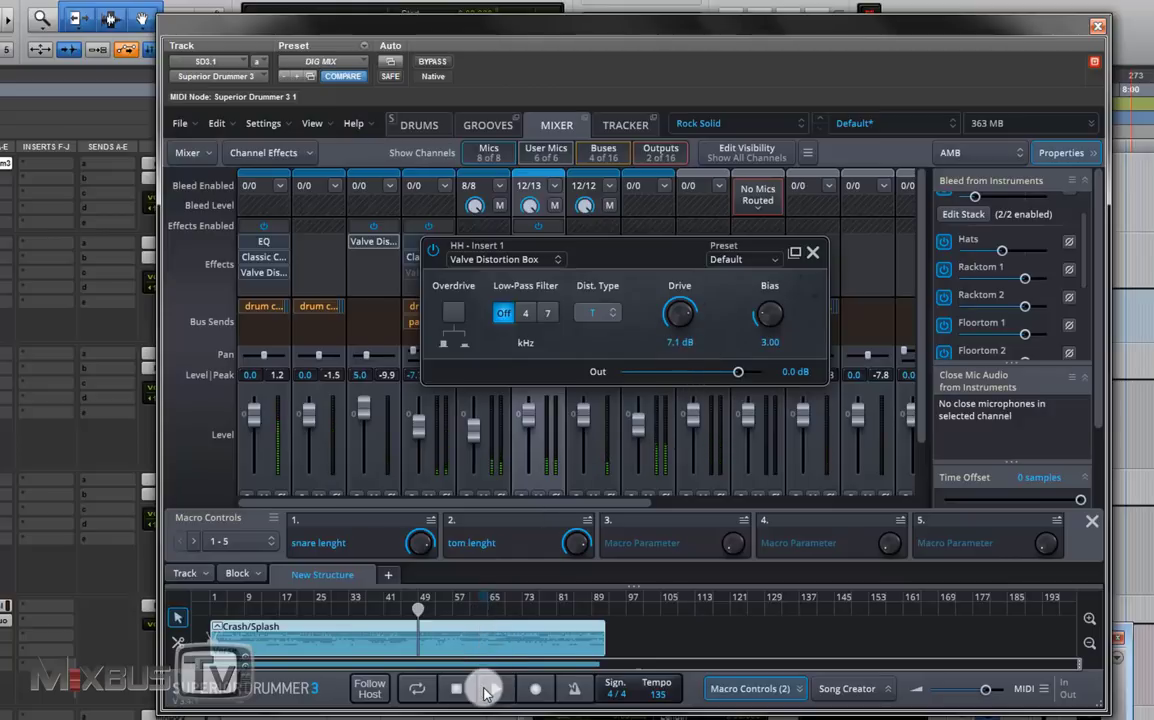
scroll(677, 318, down, 1)
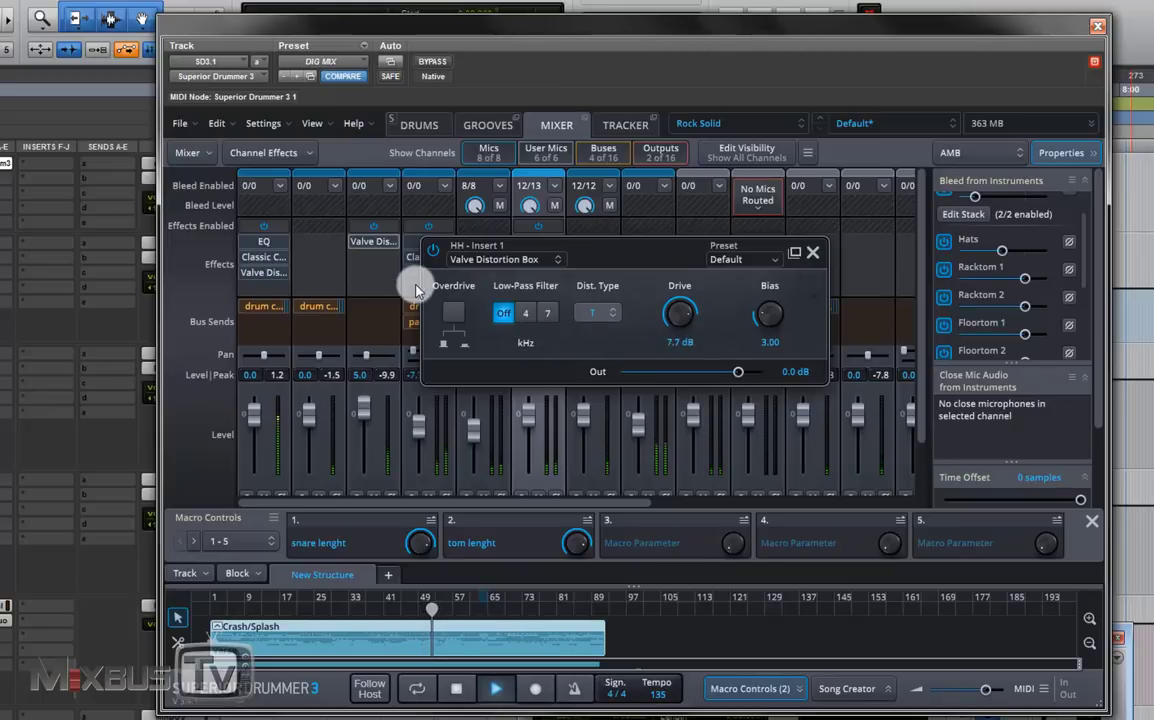
Step: Load an EQ into HH's second insert and place a band near 17.5 kHz
click(390, 259)
mouse_move(408, 280)
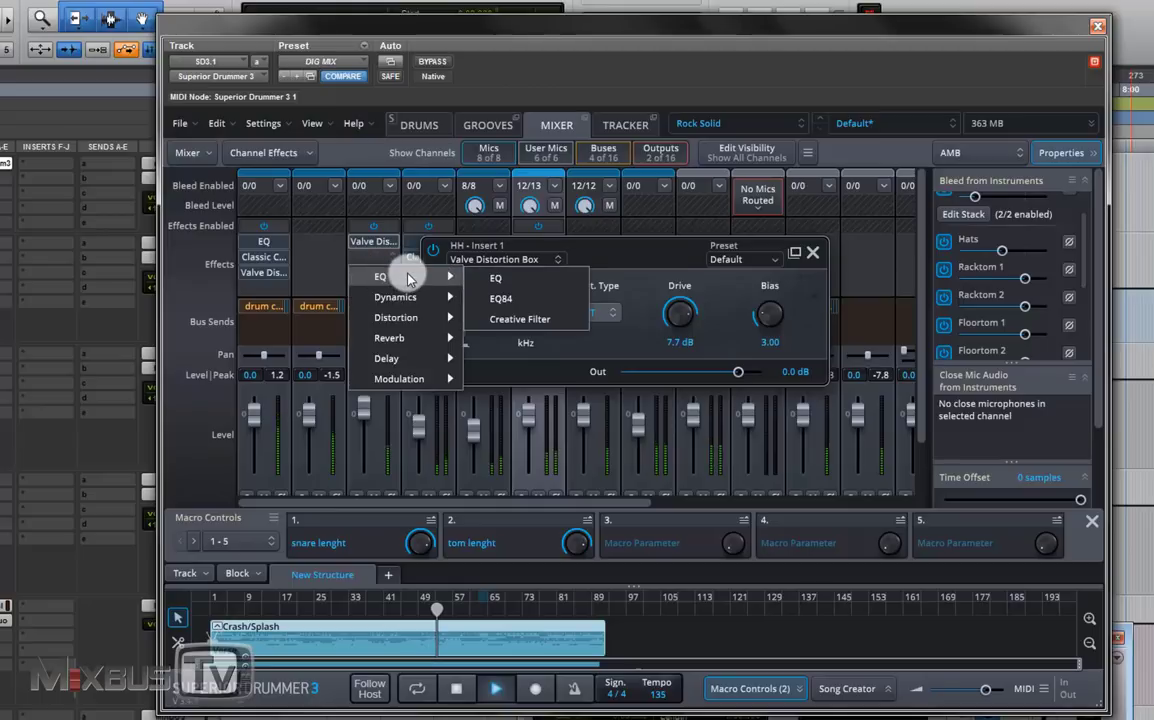
click(498, 278)
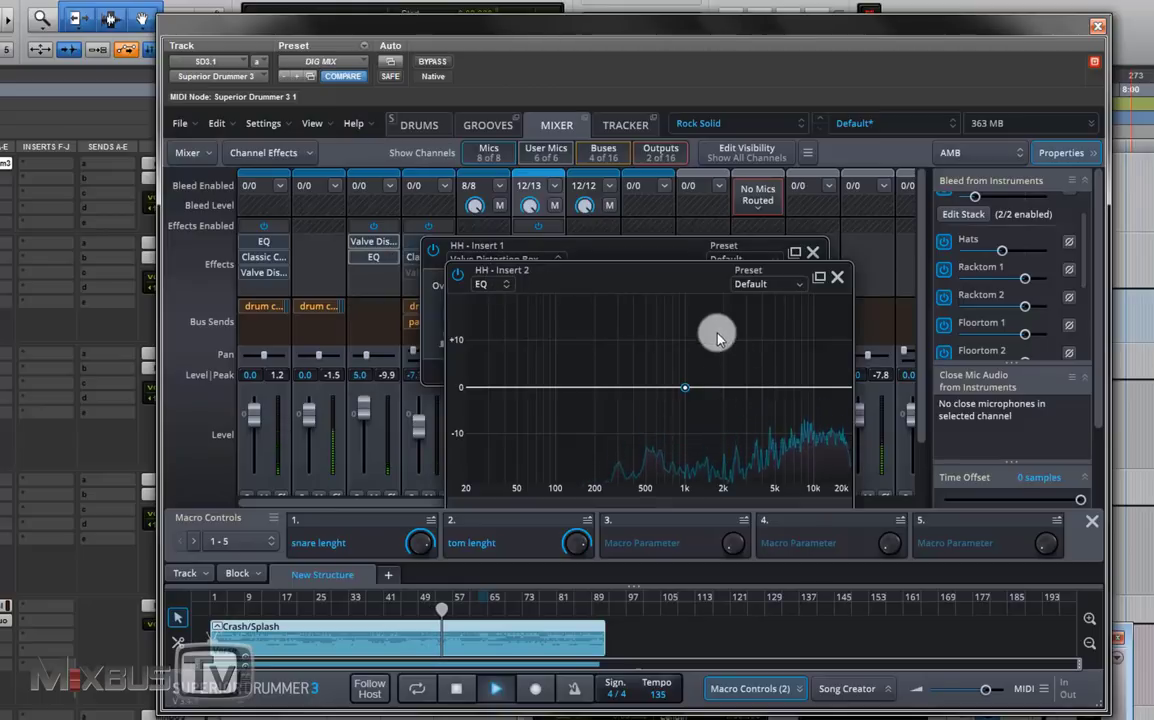
drag(695, 291, 592, 190)
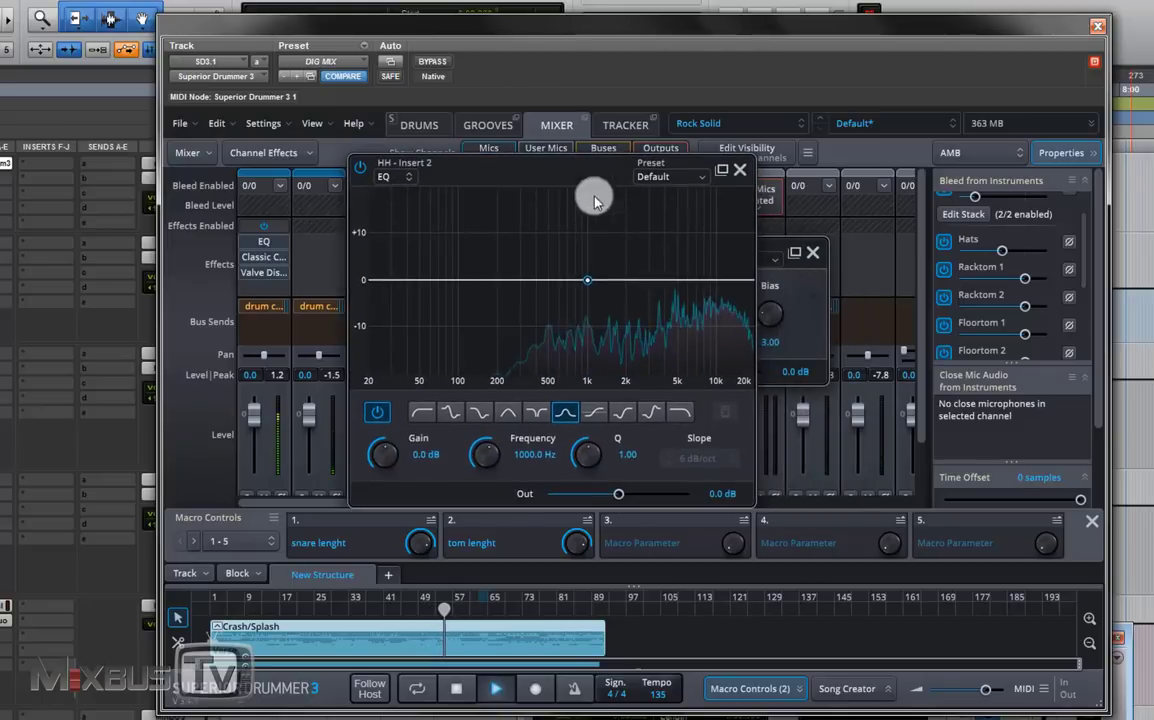
click(750, 283)
double_click(748, 281)
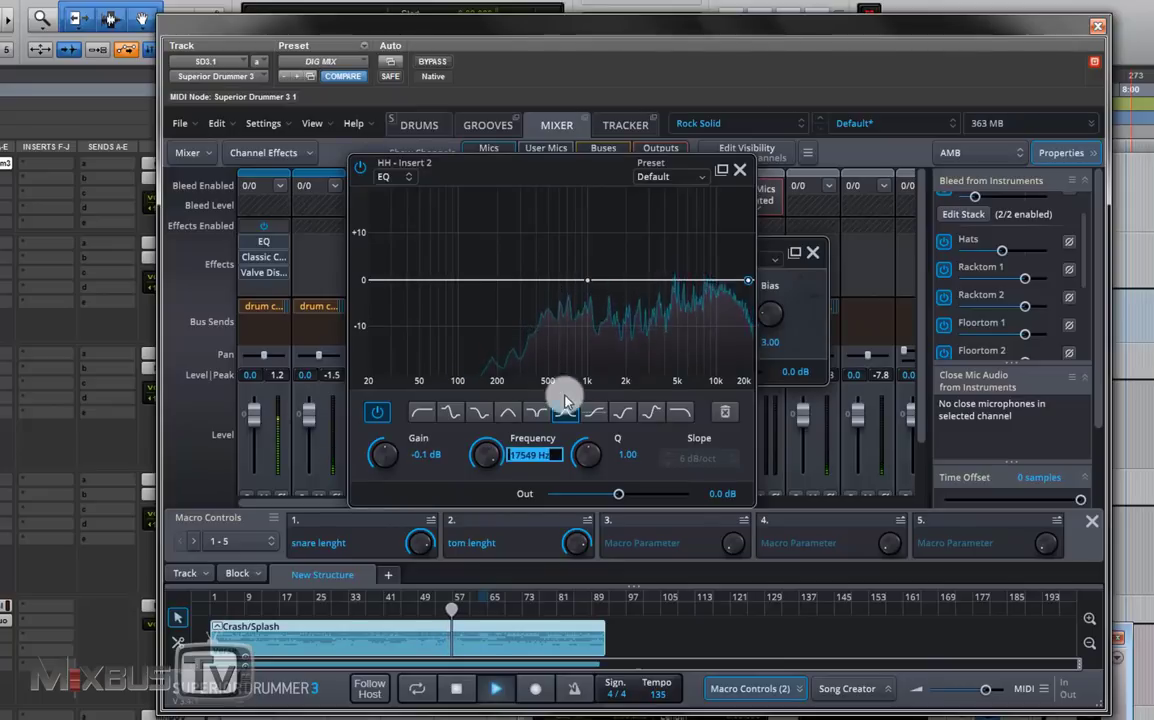
Step: Try low-pass, band-pass and shelf shapes, then settle on a bell cutting about 3 dB near 10 kHz
click(680, 412)
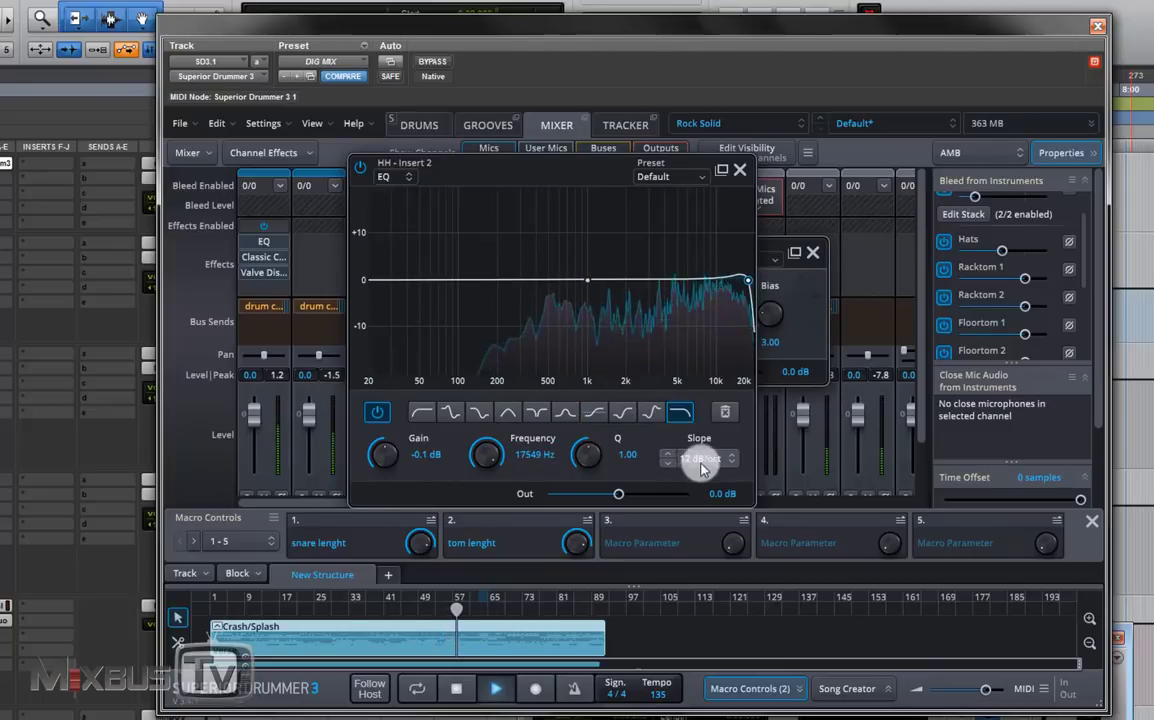
drag(587, 456, 589, 460)
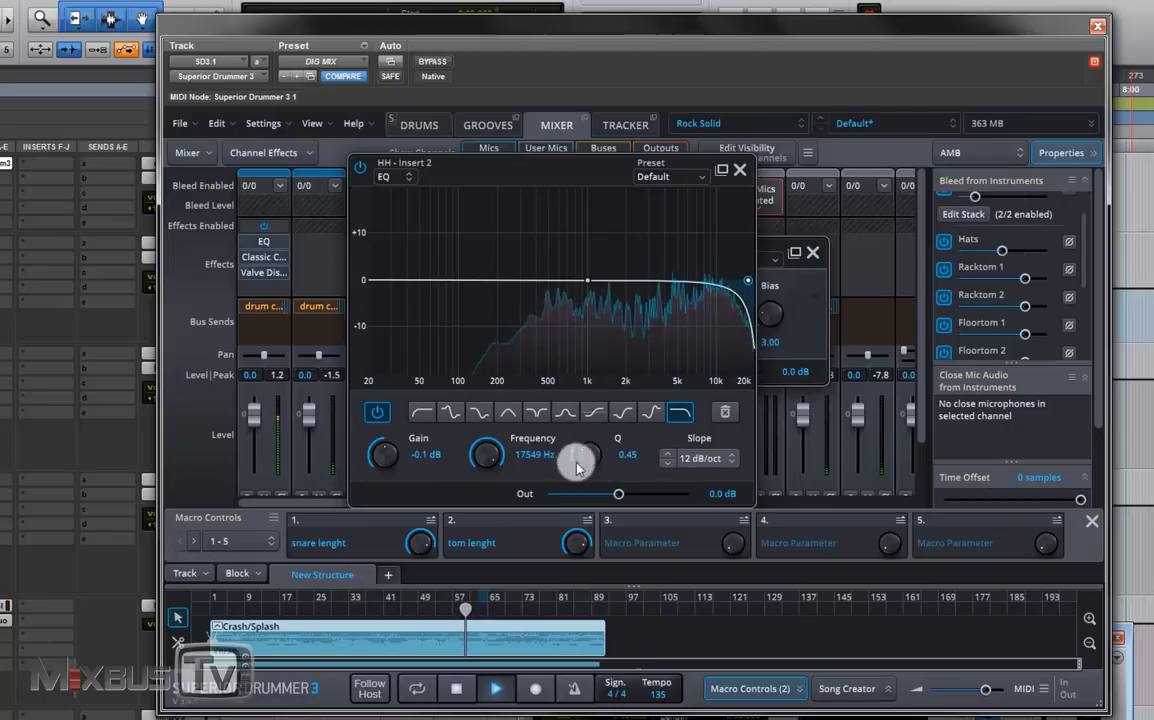
drag(489, 455, 489, 451)
drag(587, 456, 586, 457)
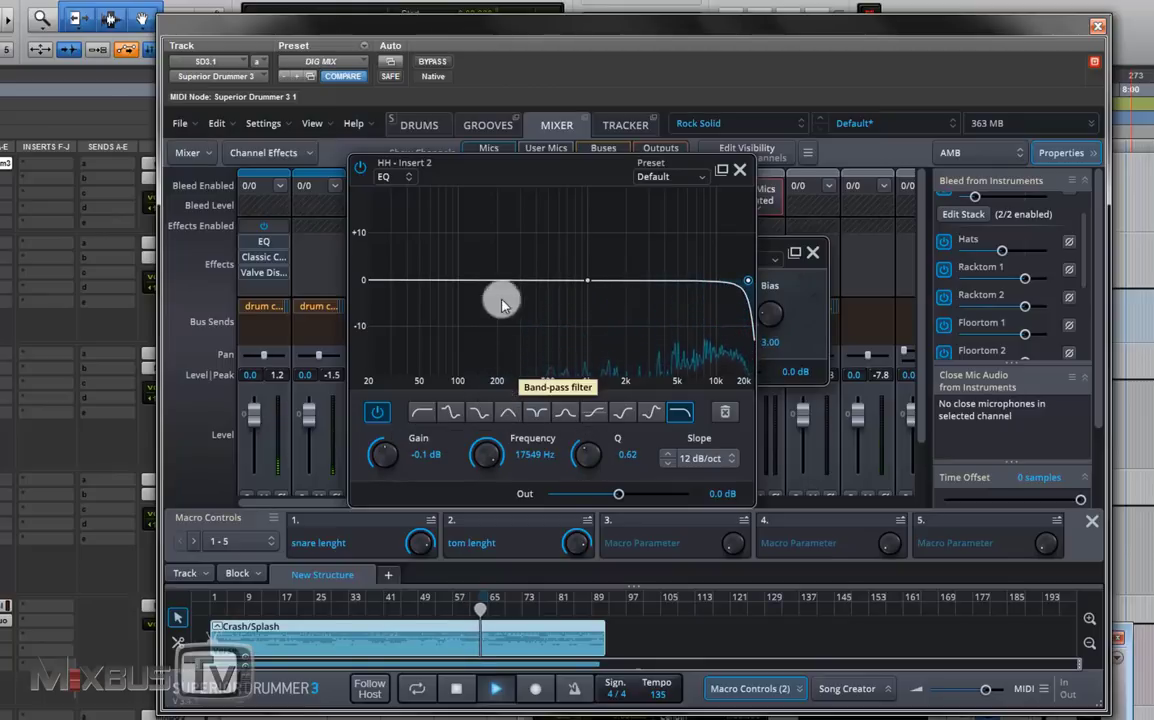
click(420, 600)
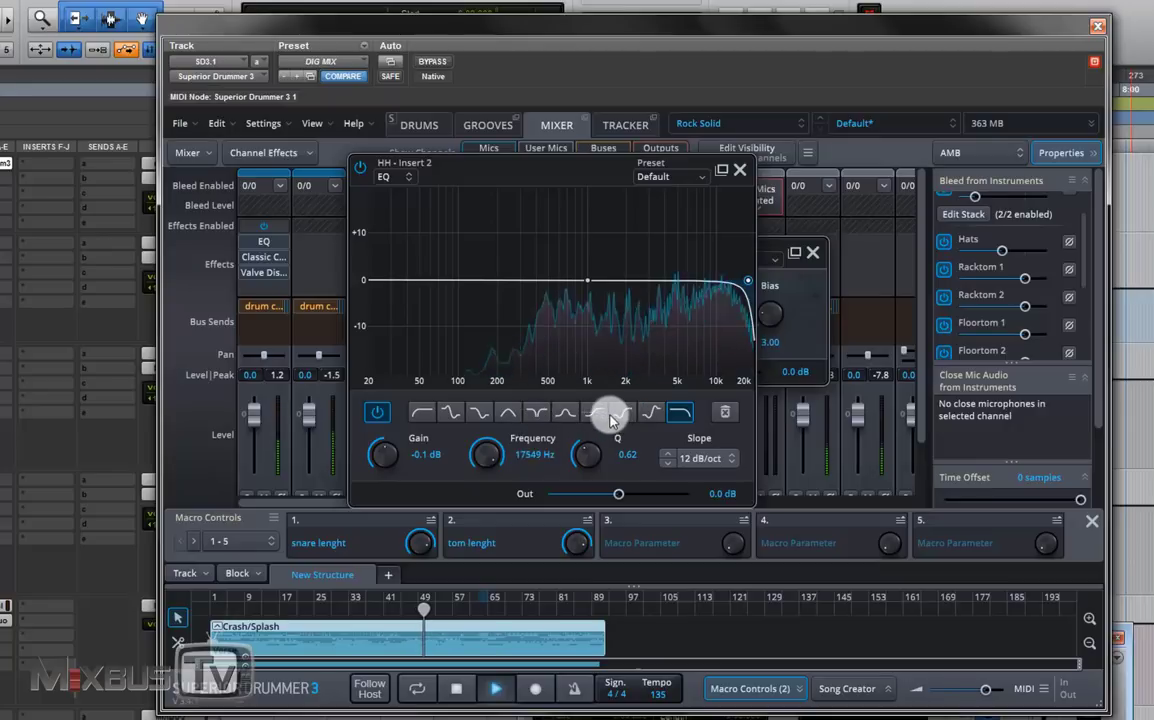
click(510, 412)
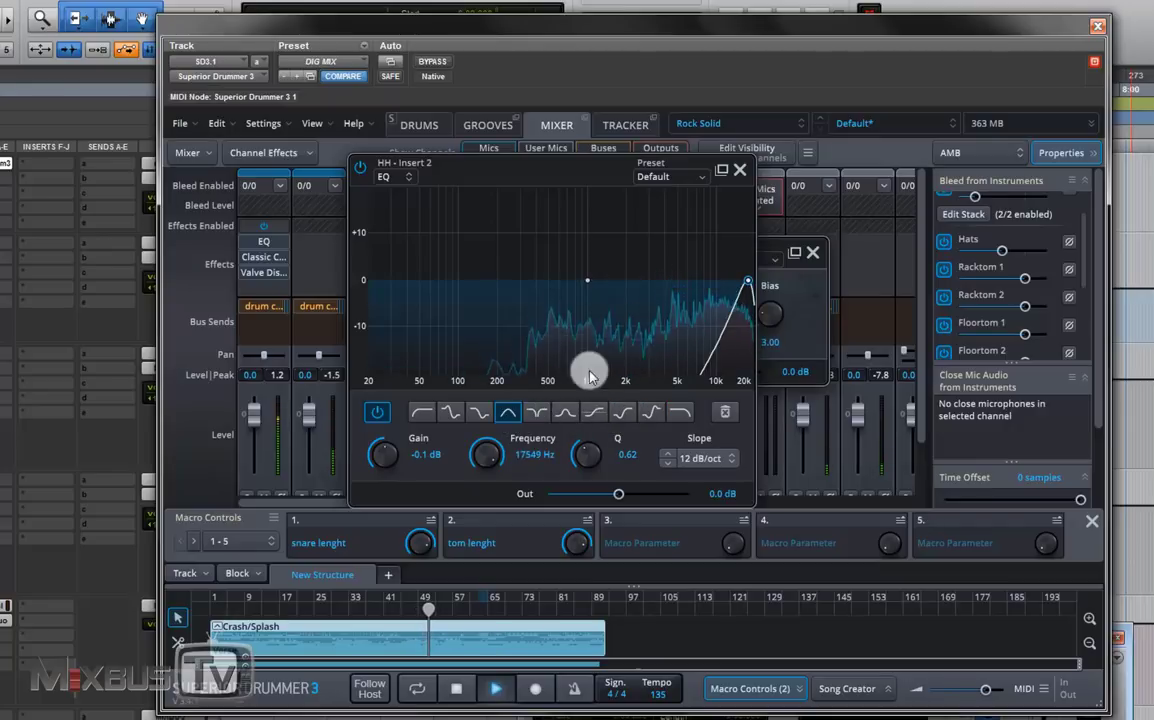
click(654, 412)
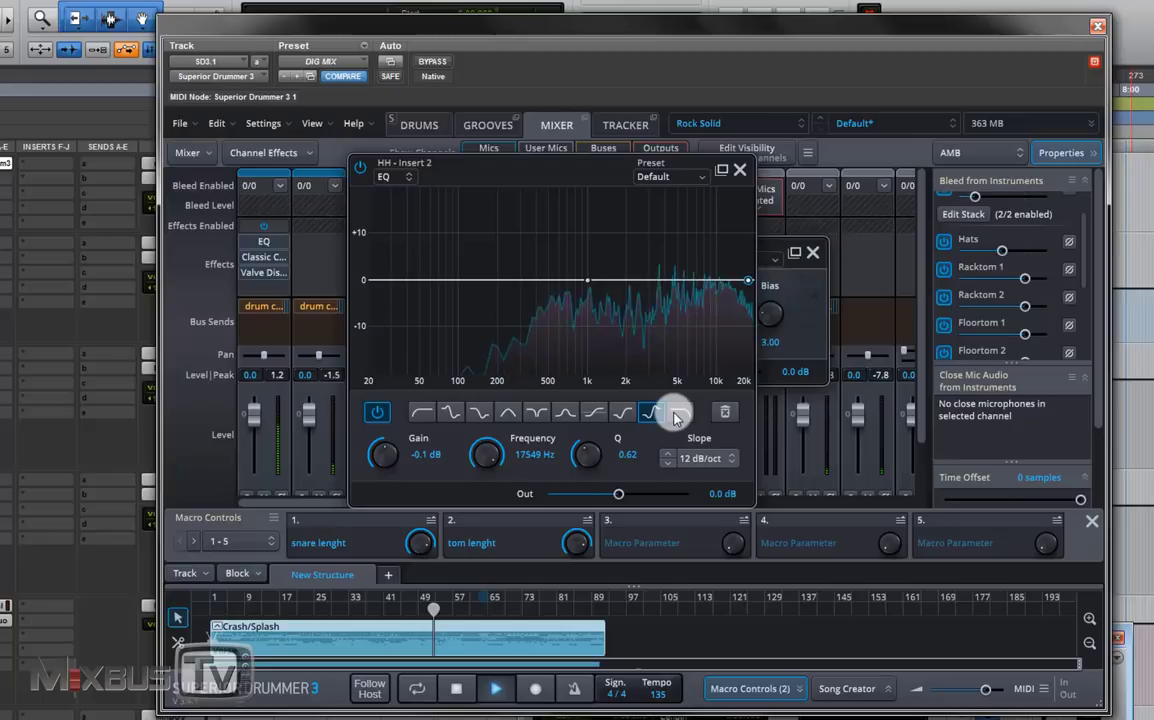
drag(672, 288, 719, 296)
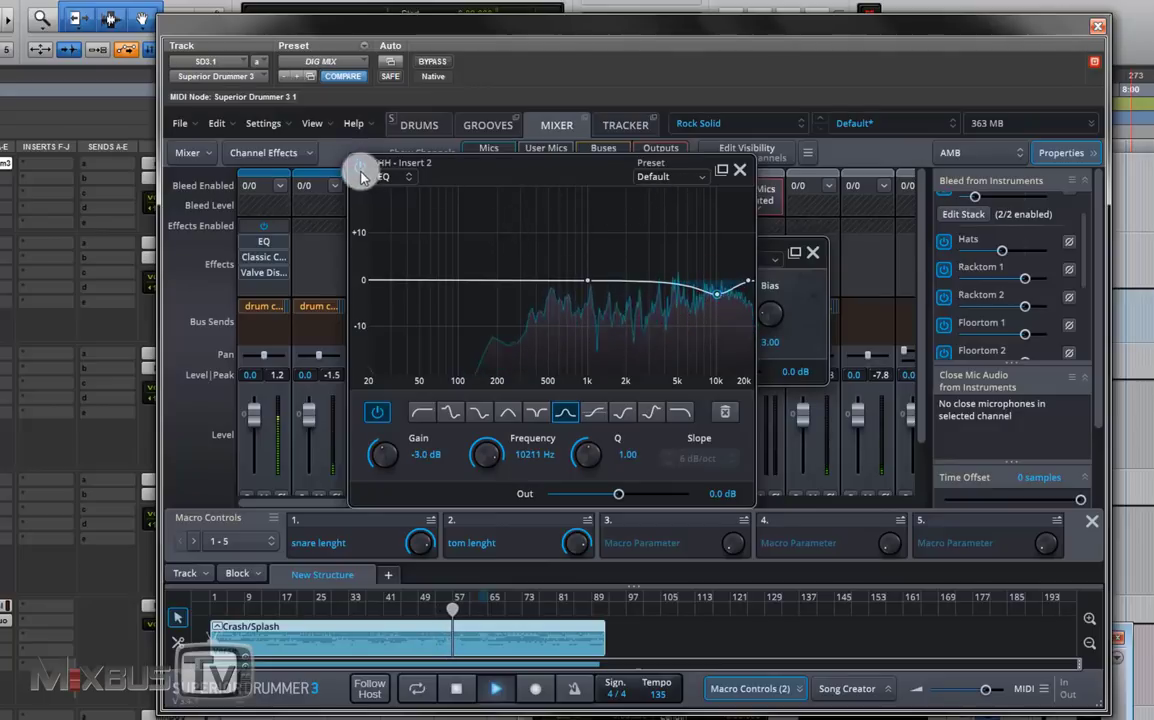
Step: Close the HH EQ and Valve Distortion Box editors and lower the HH fader from 5.0 to -1.1 dB
click(740, 170)
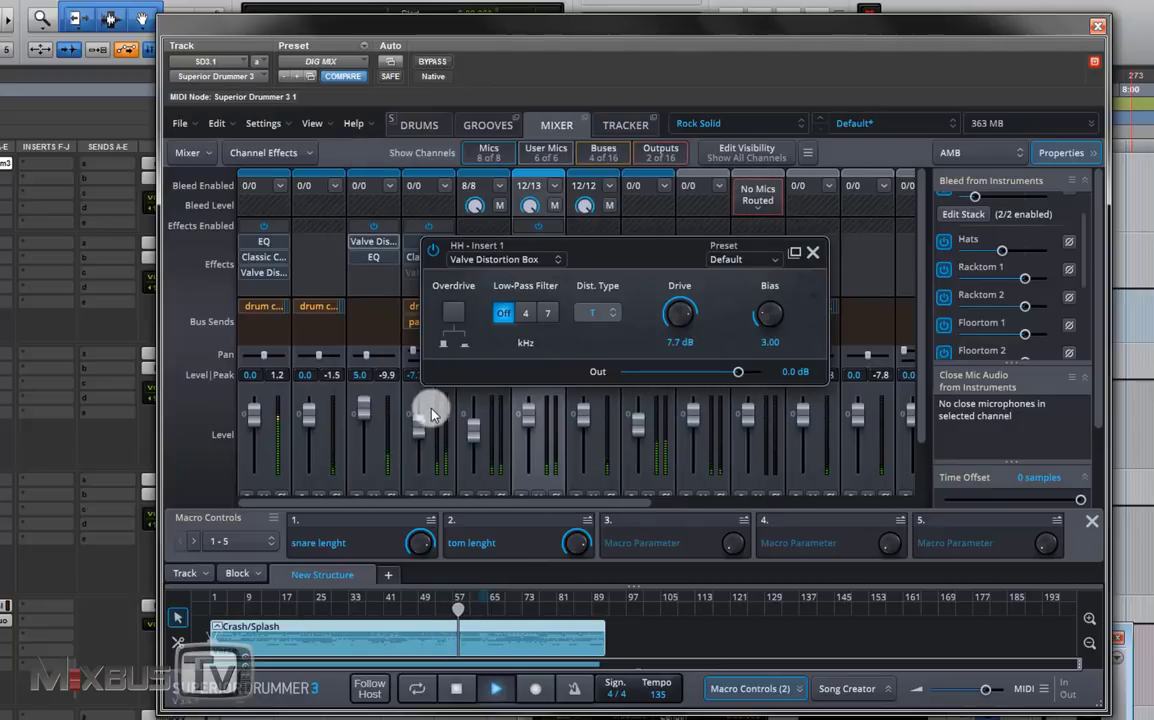
click(812, 252)
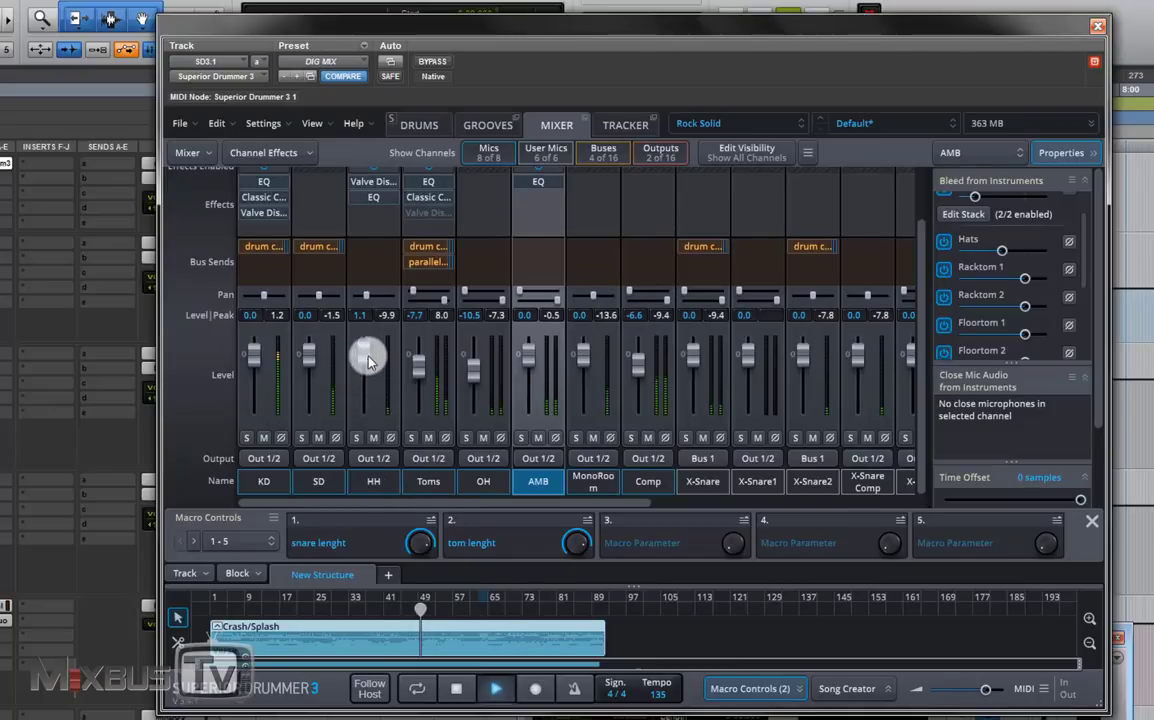
mouse_move(365, 356)
mouse_down()
mouse_move(363, 466)
mouse_move(373, 364)
mouse_up()
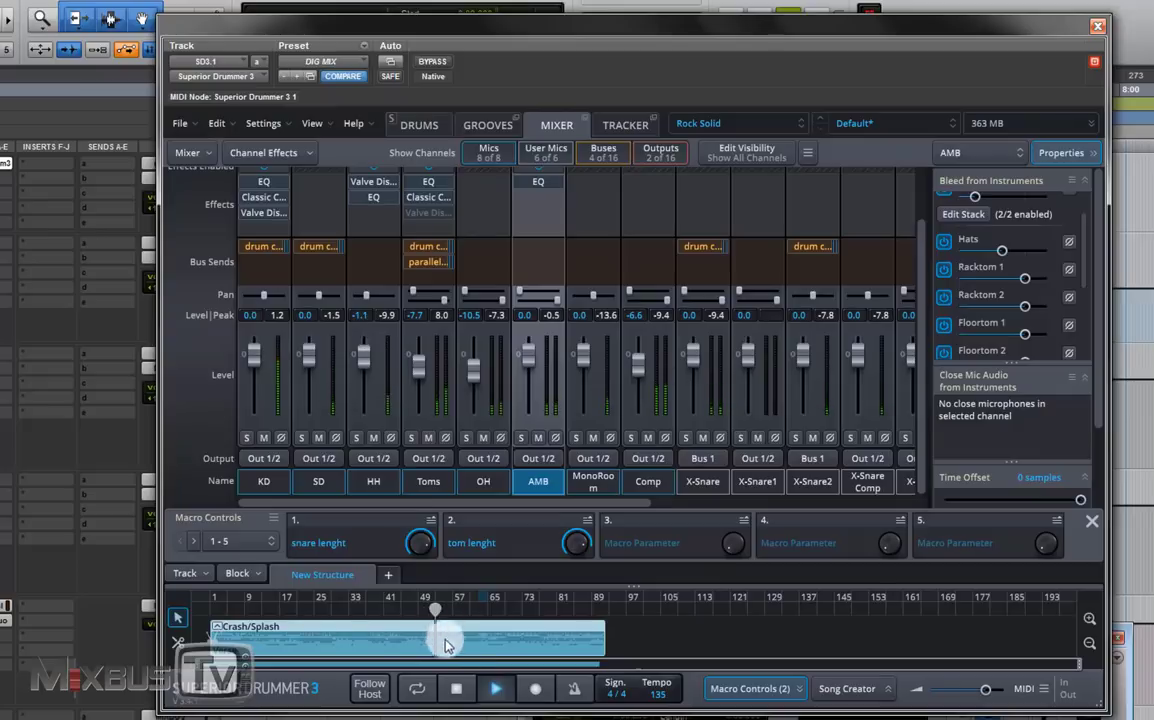
click(456, 688)
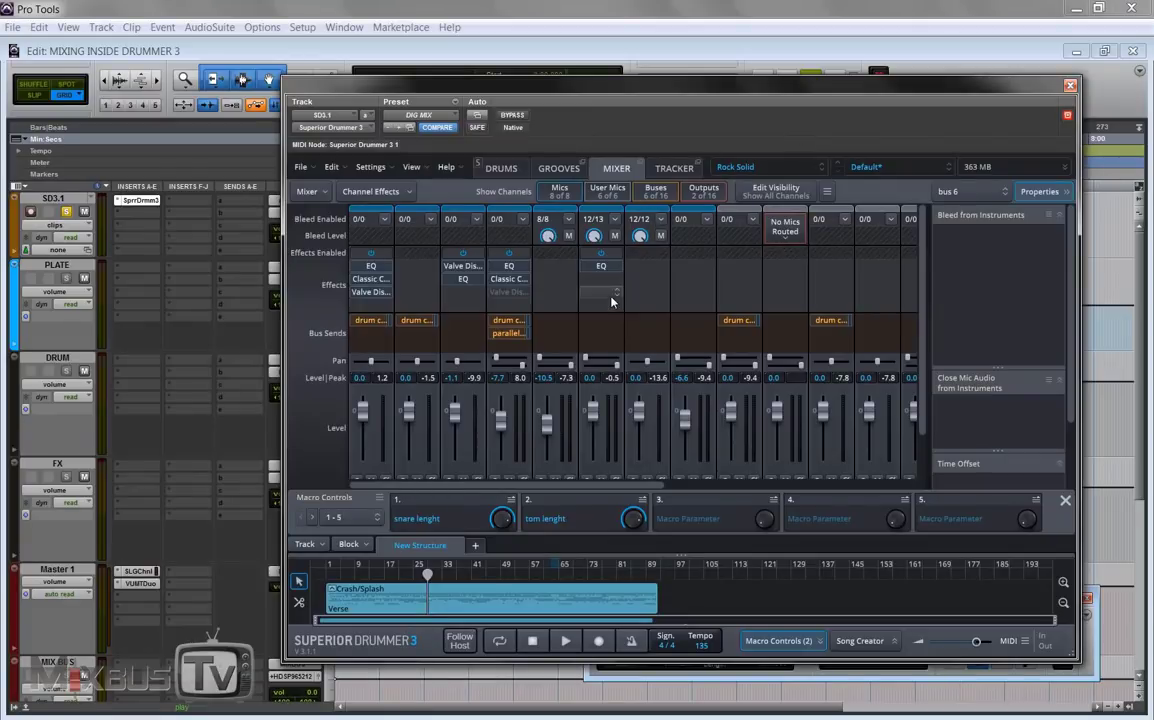
Step: Solo the OH channel and audition it during playback
scroll(652, 444, right, 5)
scroll(652, 440, down, 3)
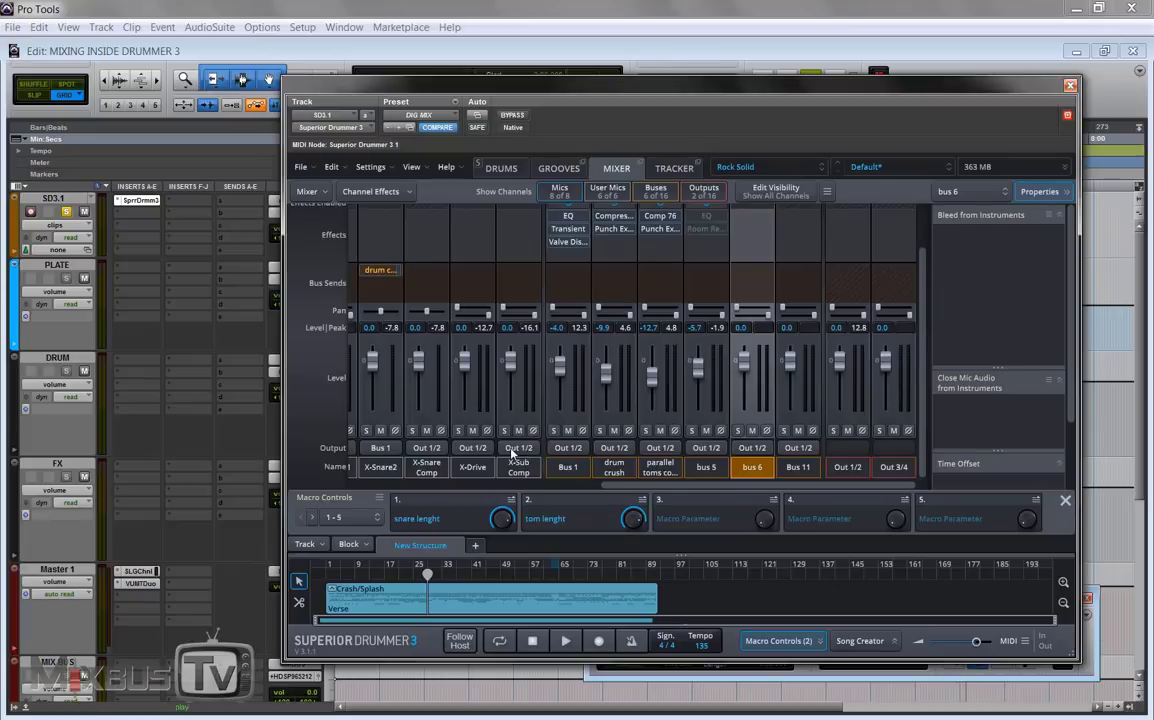
click(565, 640)
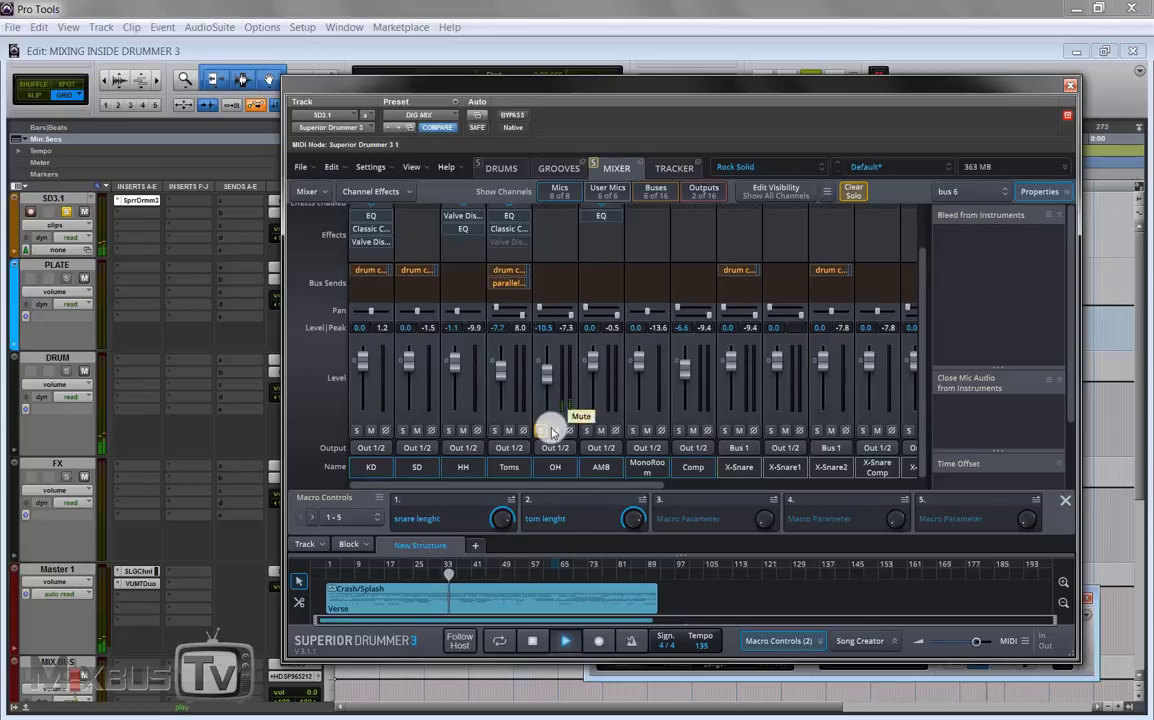
click(545, 641)
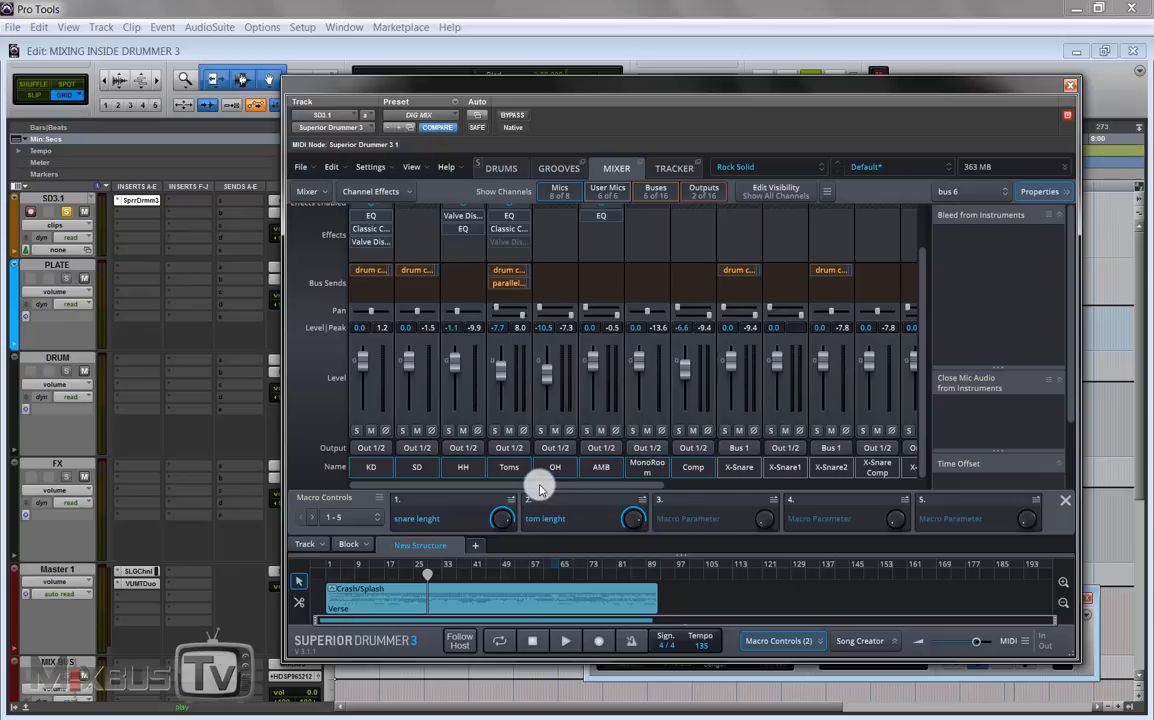
Step: Send KD, SD, HH, Toms and OH to Bus 5 and rename bus 5 as the overheads reverb bus
drag(379, 466, 548, 474)
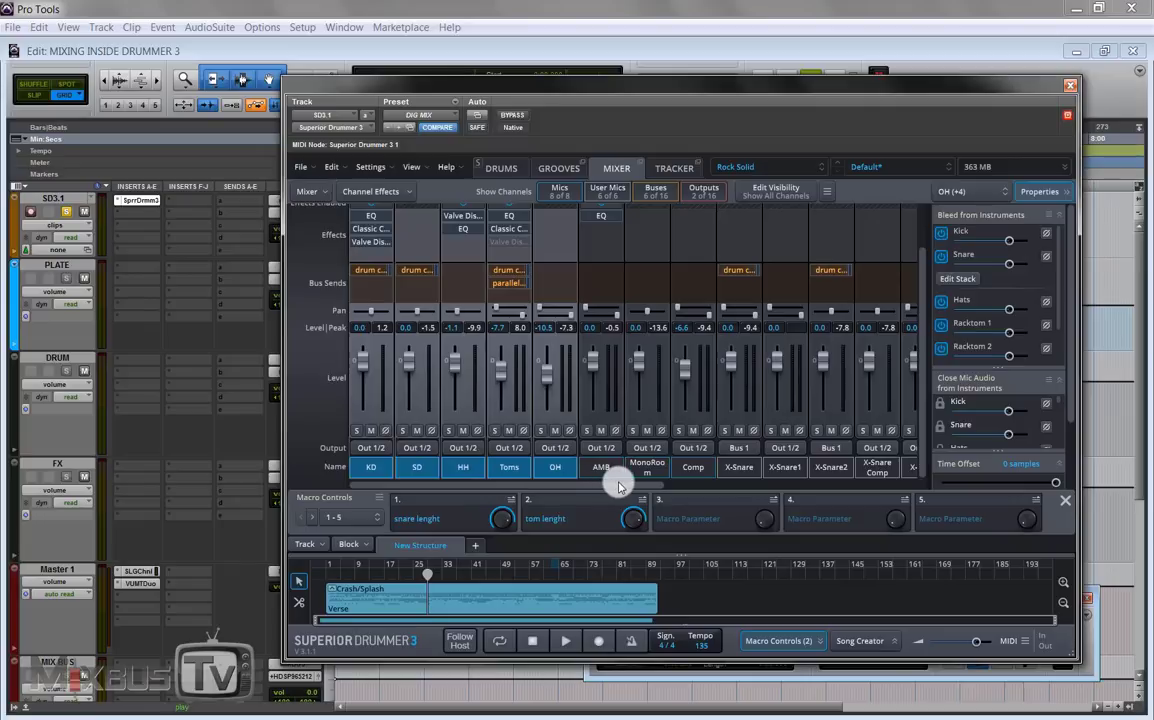
click(373, 284)
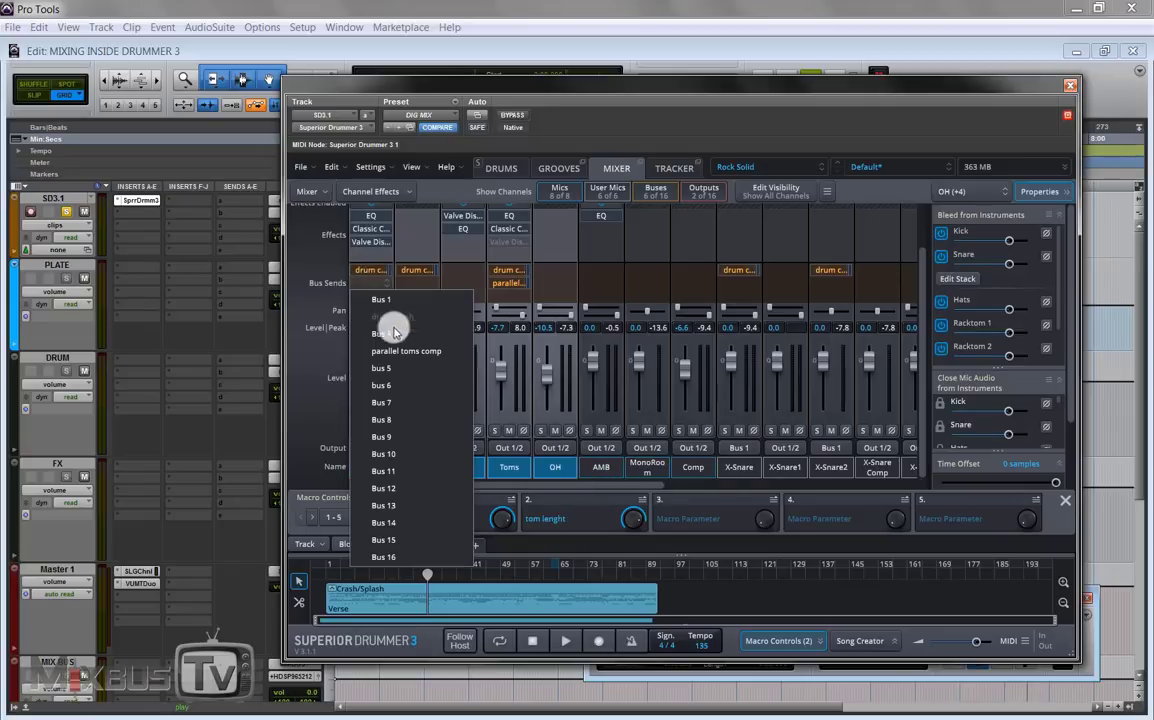
click(399, 364)
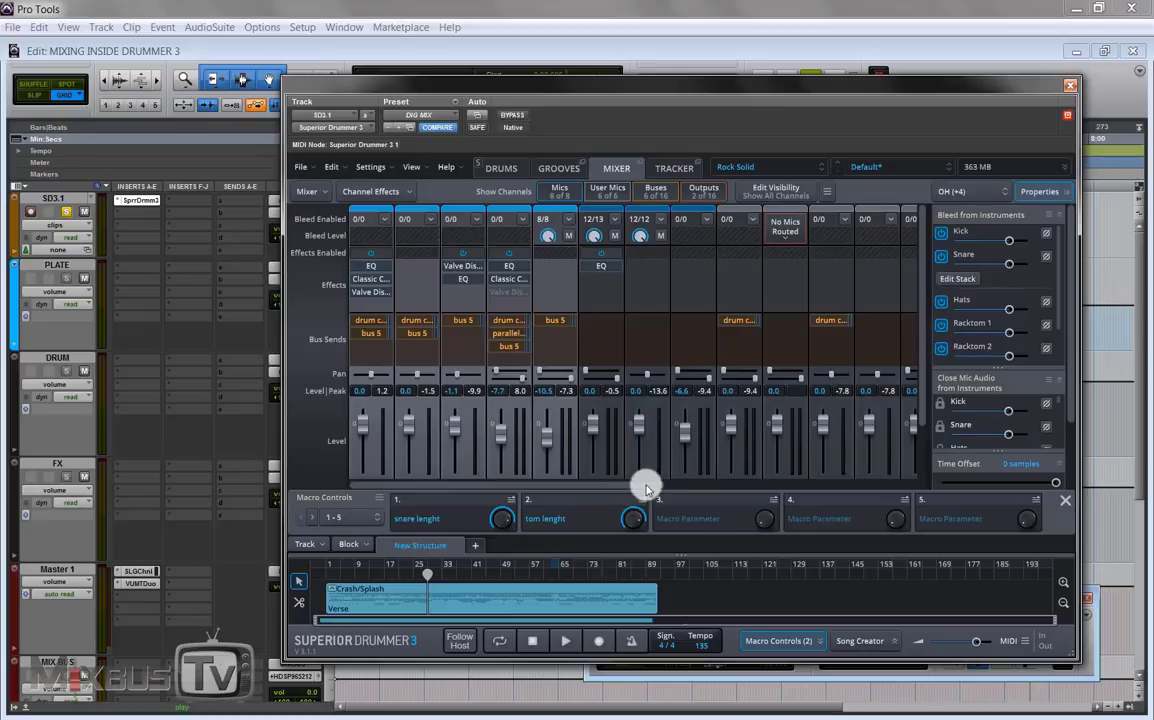
drag(645, 488, 782, 487)
scroll(724, 411, down, 3)
click(708, 469)
double_click(708, 469)
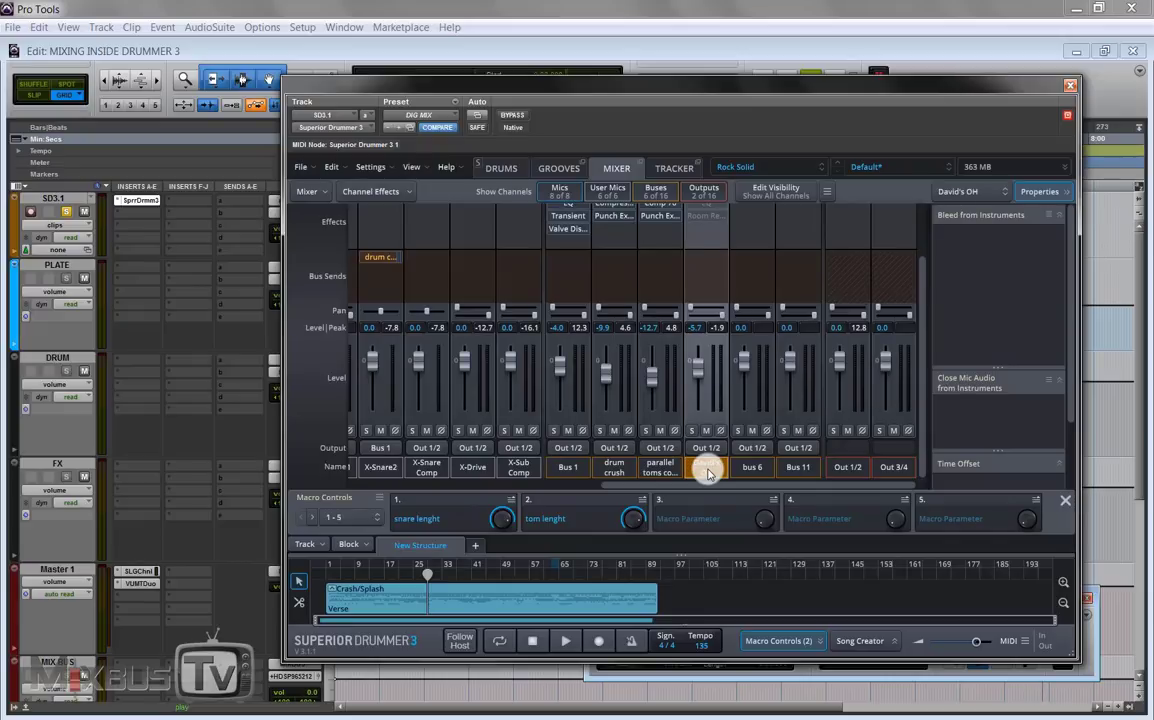
scroll(702, 340, up, 3)
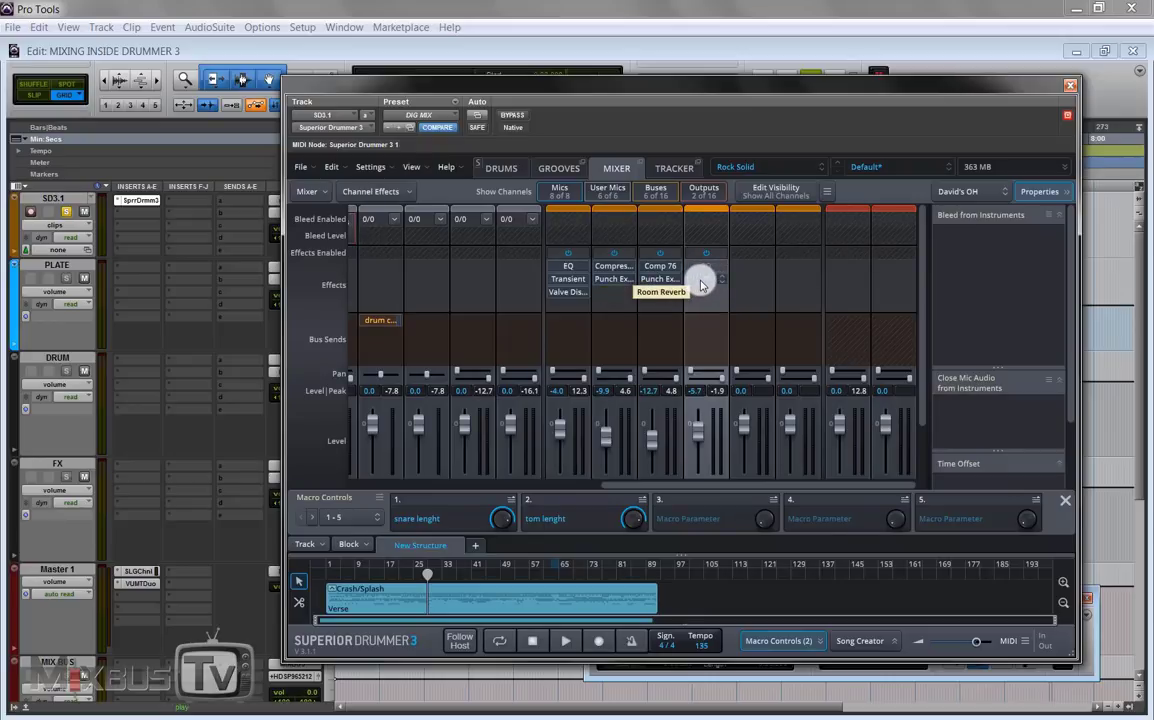
Step: Solo the overheads bus and audition its Room Reverb: 1.14 s time, 1/32 dotted pre-delay
click(703, 283)
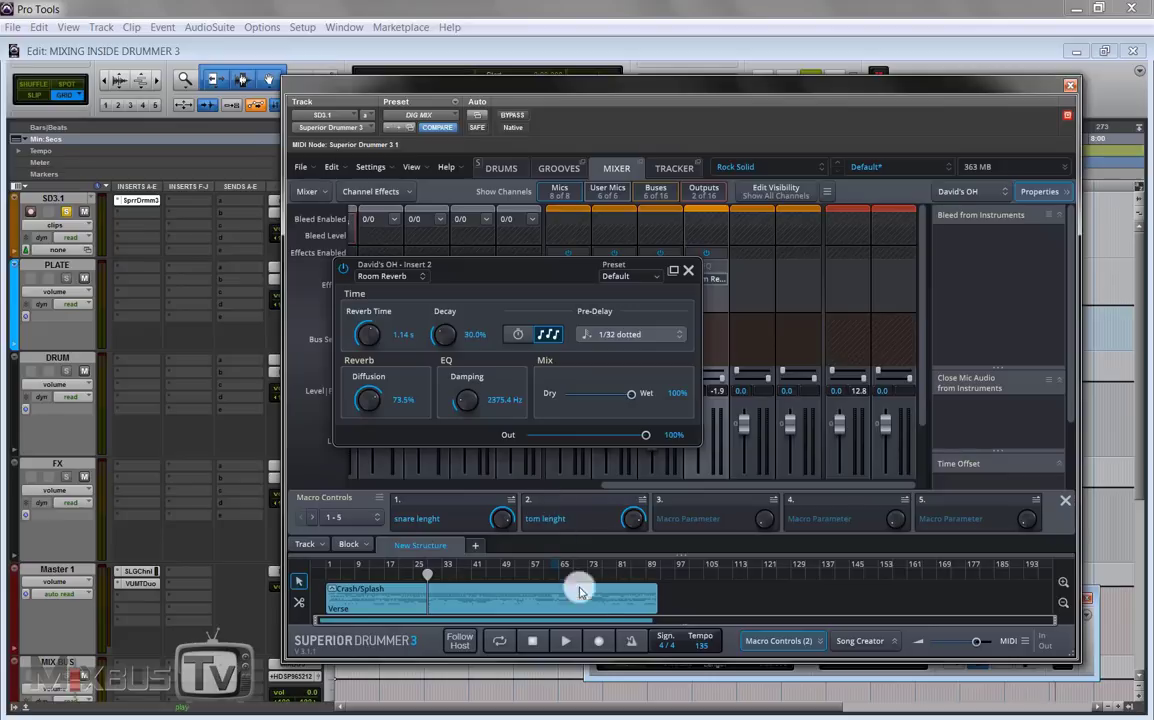
click(566, 641)
scroll(705, 450, down, 2)
click(692, 458)
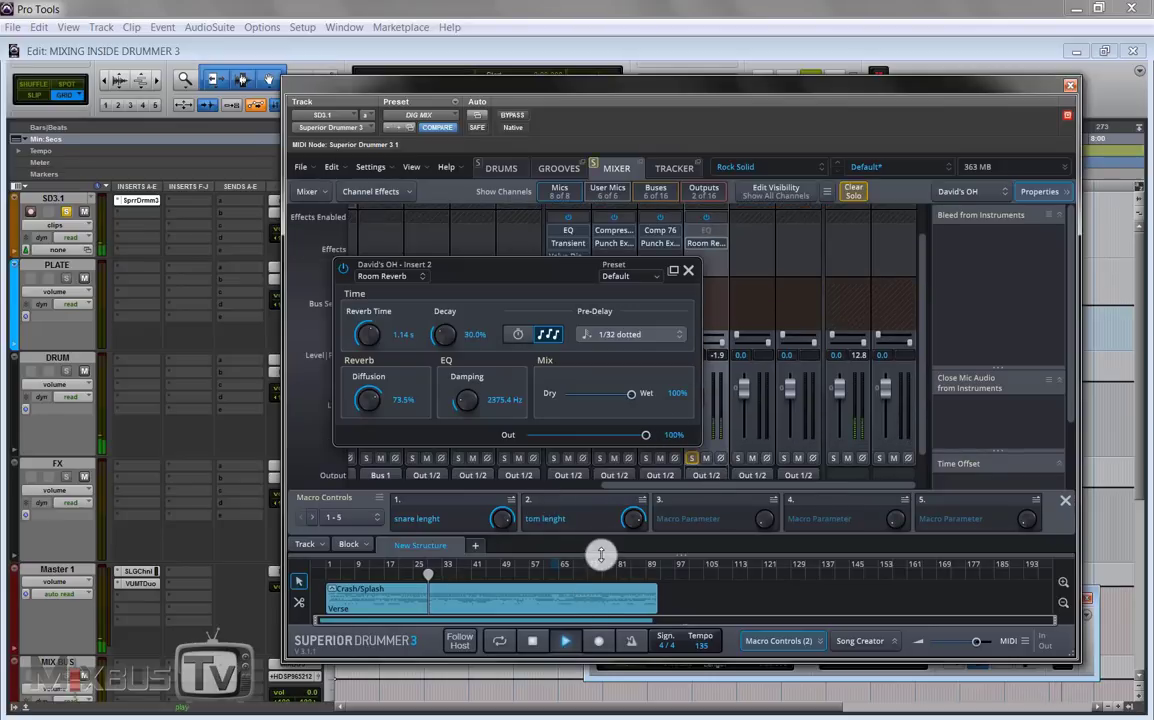
drag(575, 274, 700, 209)
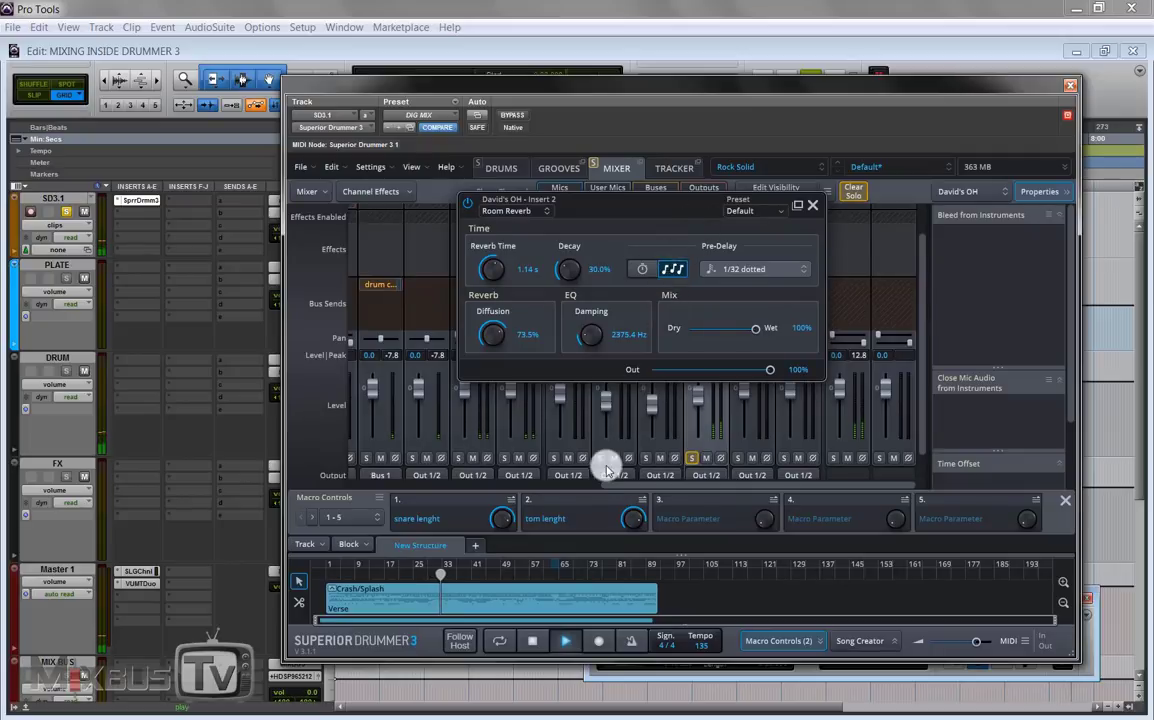
click(532, 641)
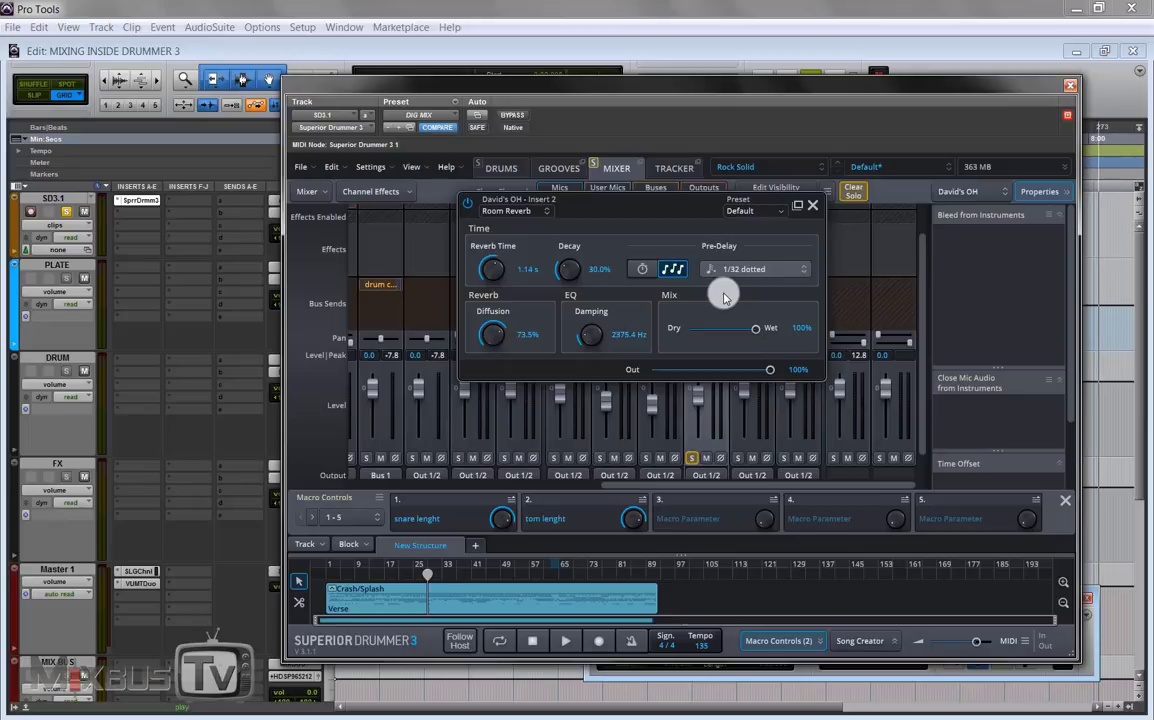
Step: Close the Room Reverb editor and lower KD's send to the overheads bus to -12.6 dB
click(580, 481)
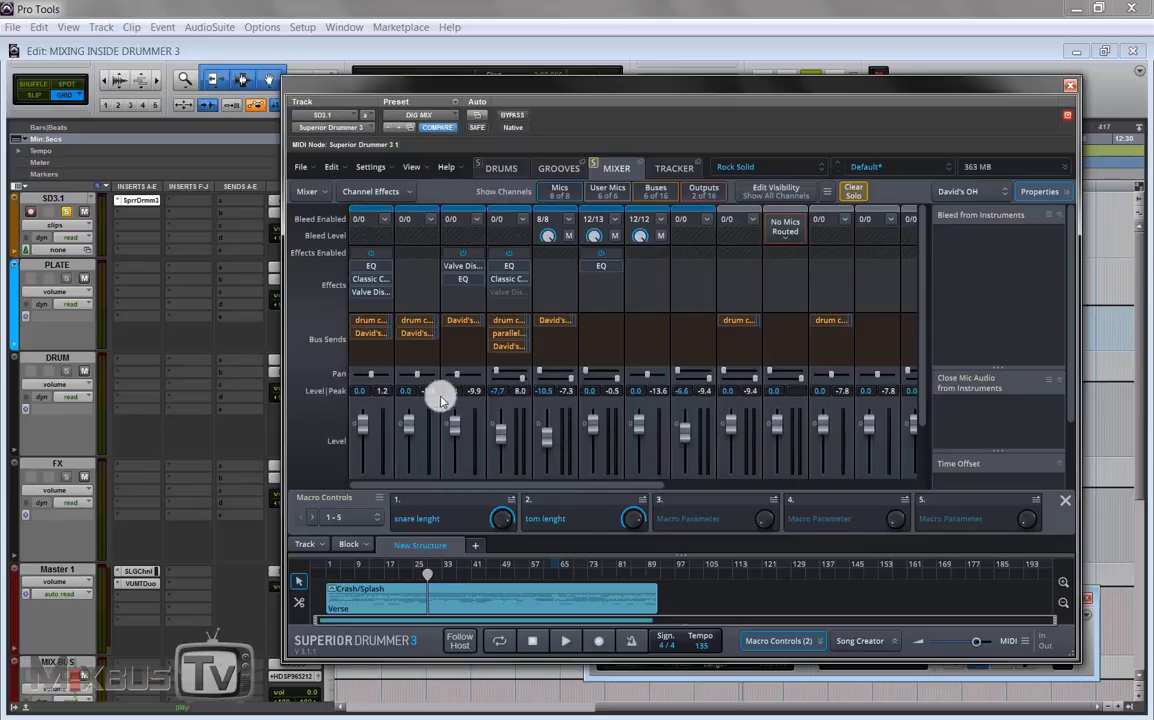
scroll(440, 390, down, 2)
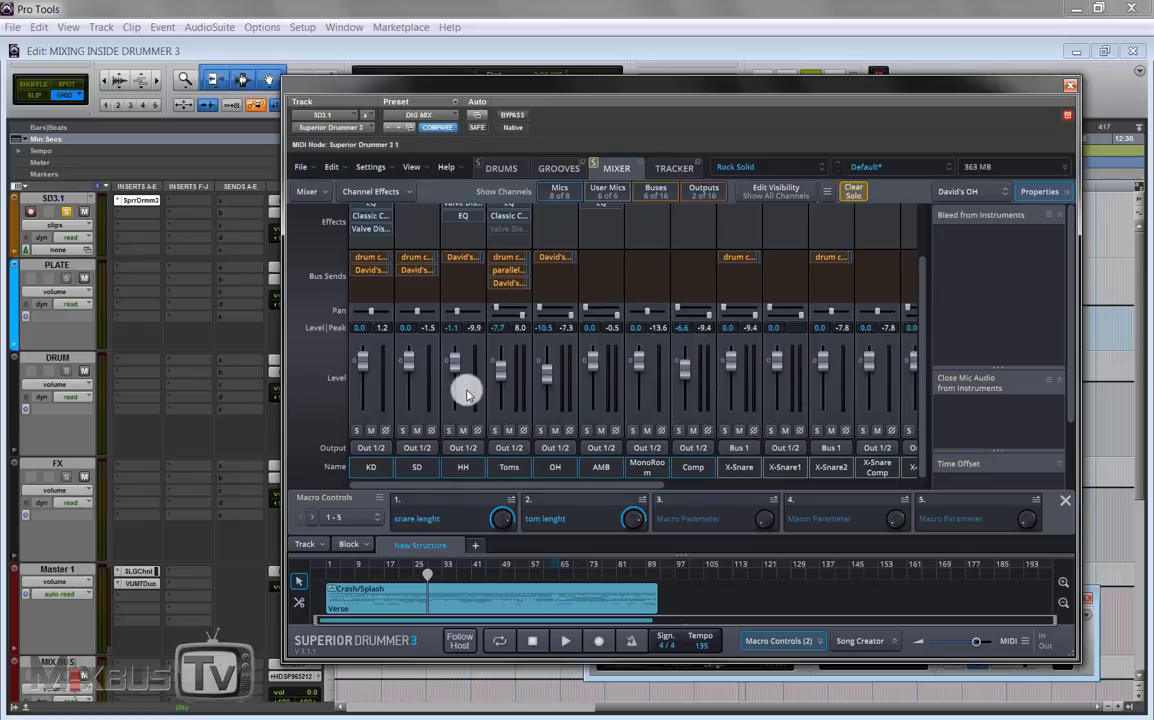
scroll(395, 330, up, 1)
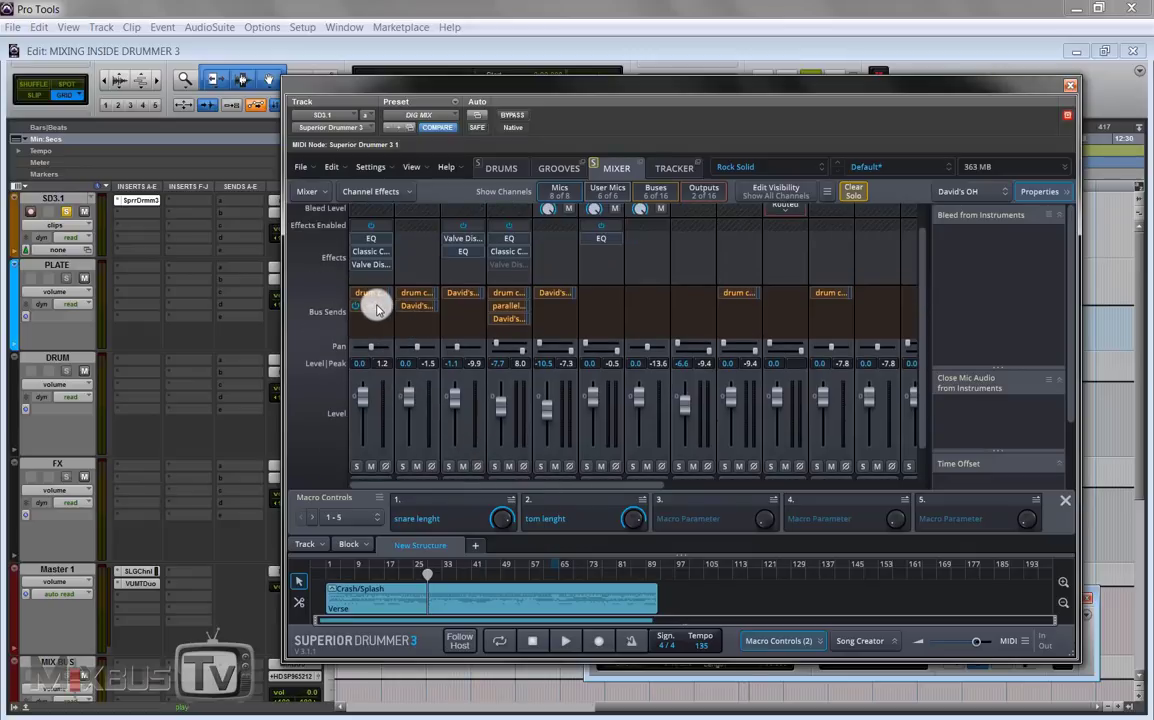
click(376, 306)
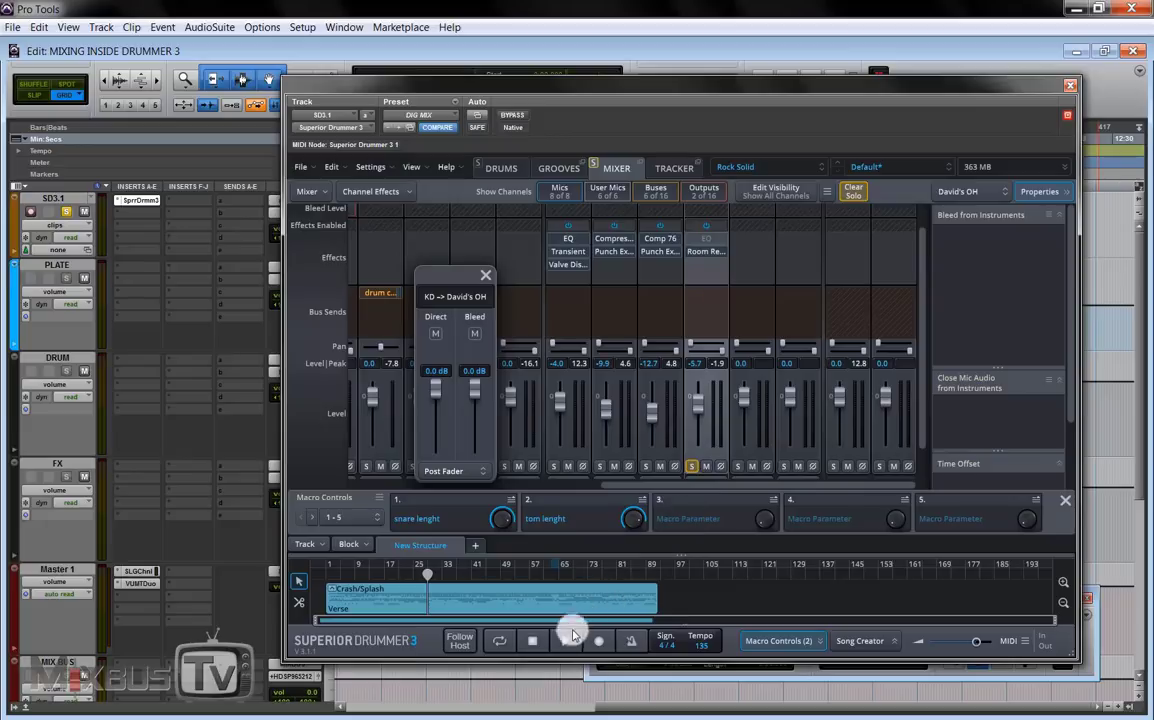
click(568, 642)
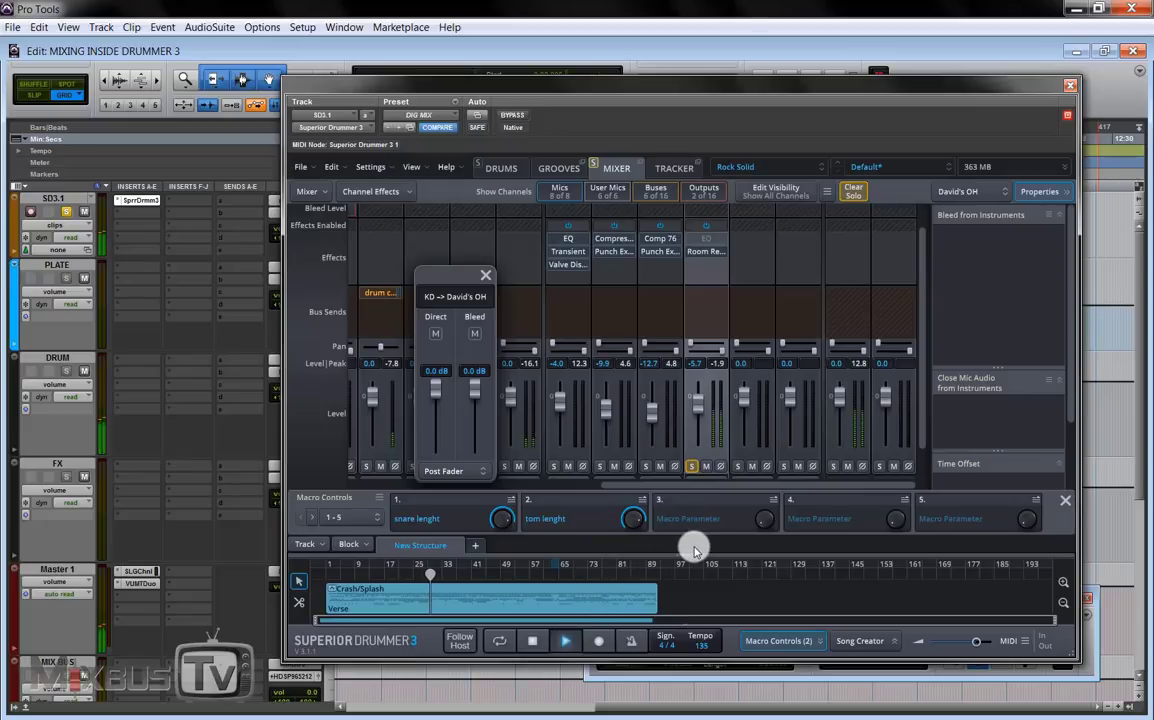
drag(652, 488, 390, 484)
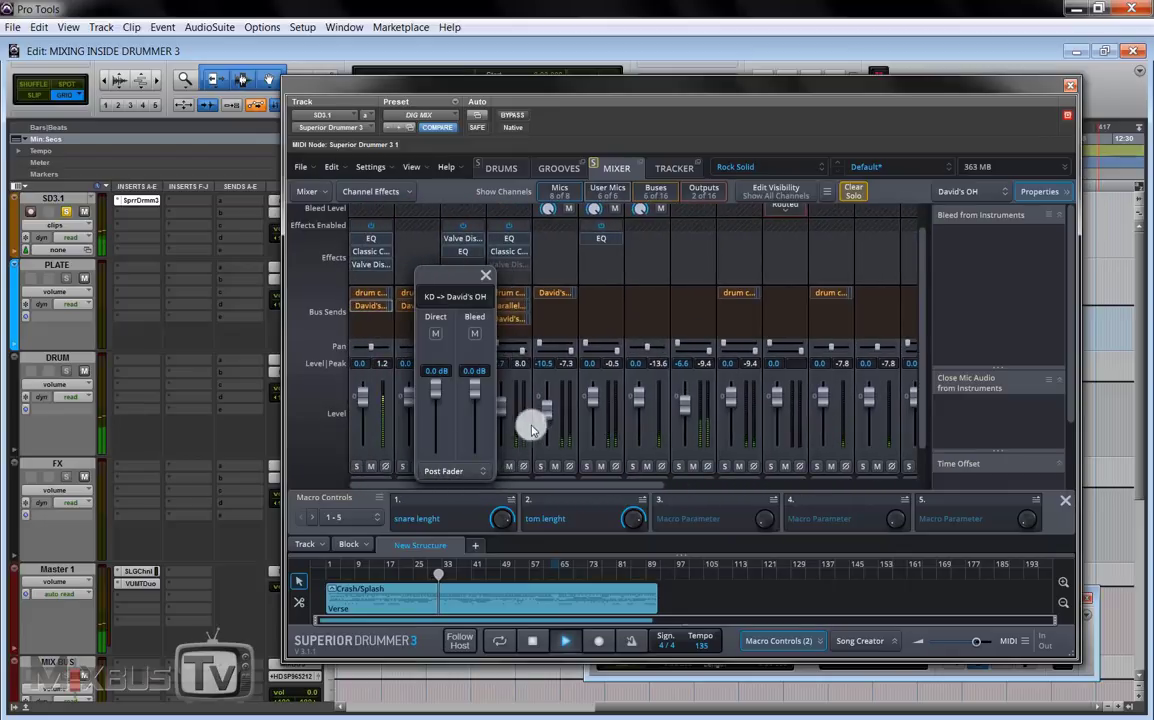
scroll(533, 419, down, 1)
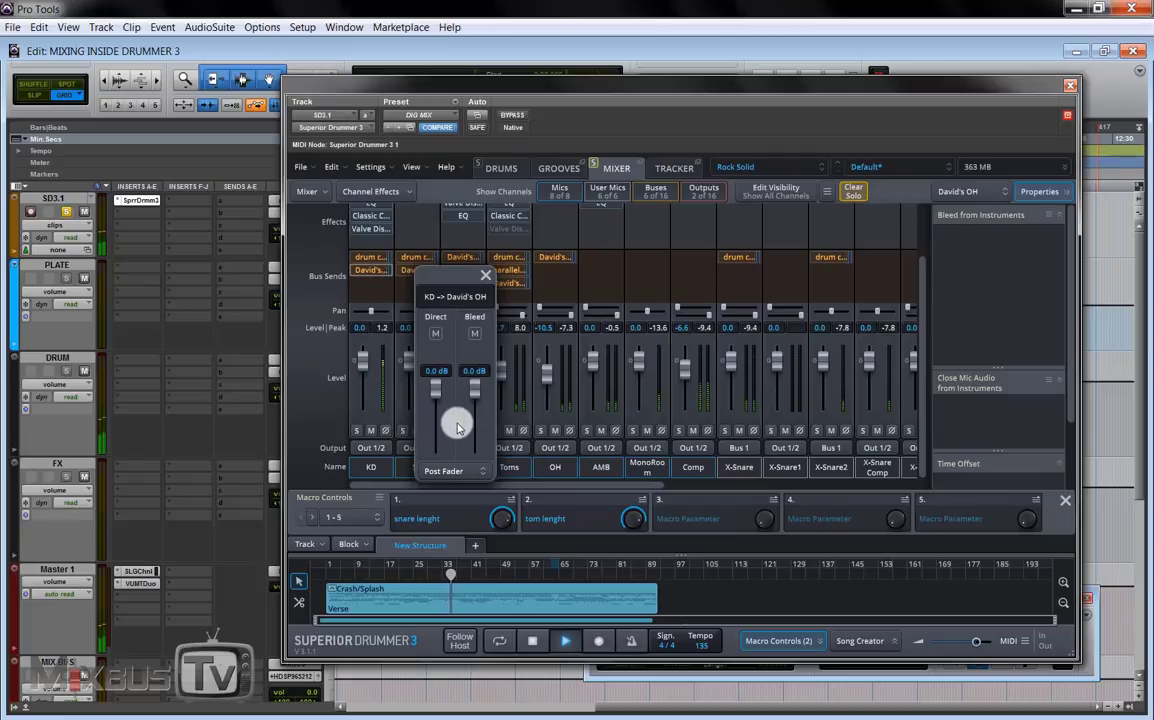
click(437, 397)
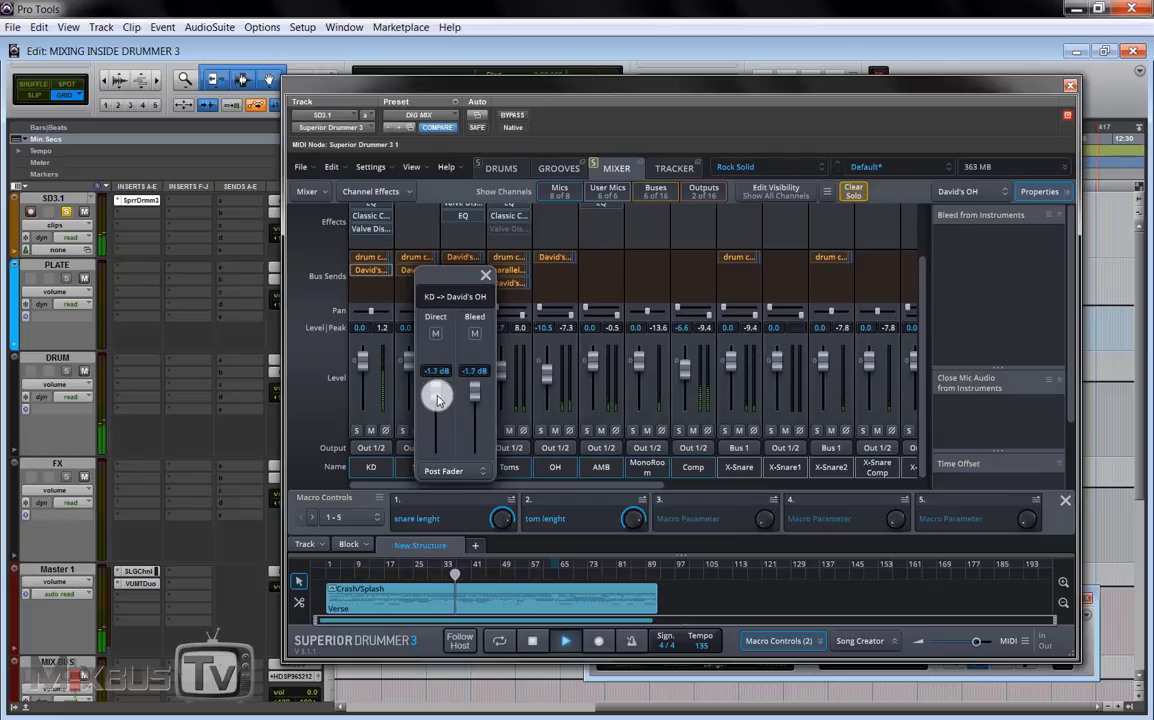
drag(438, 401, 438, 411)
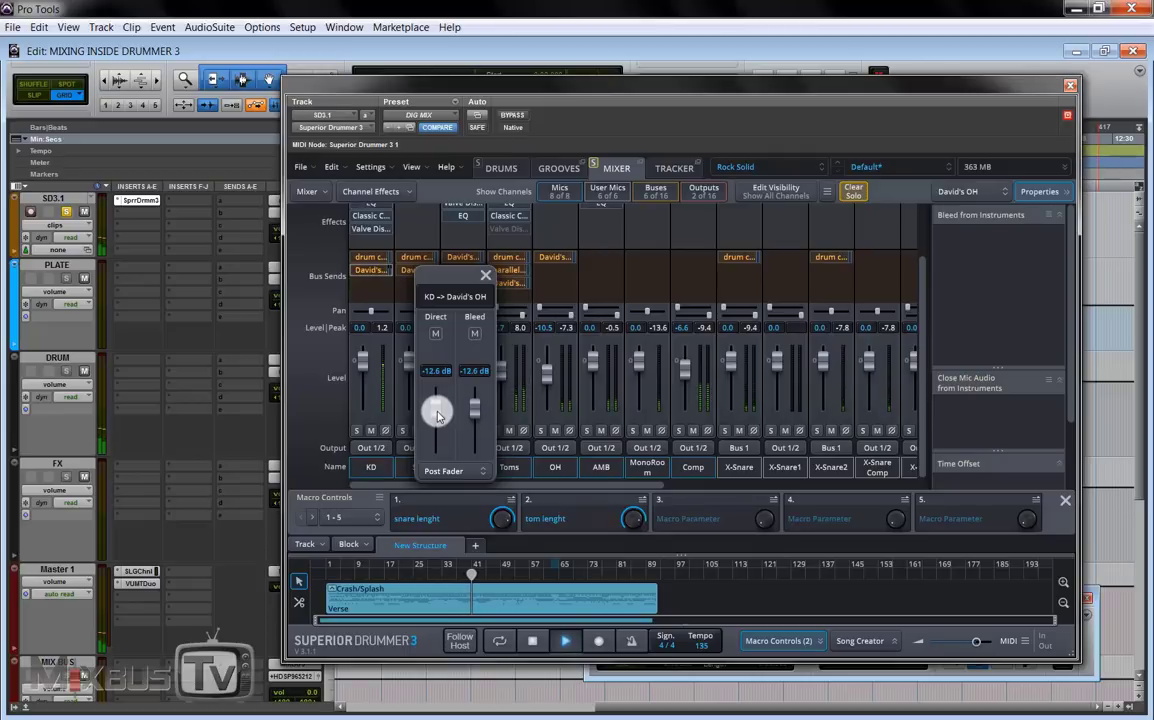
click(677, 488)
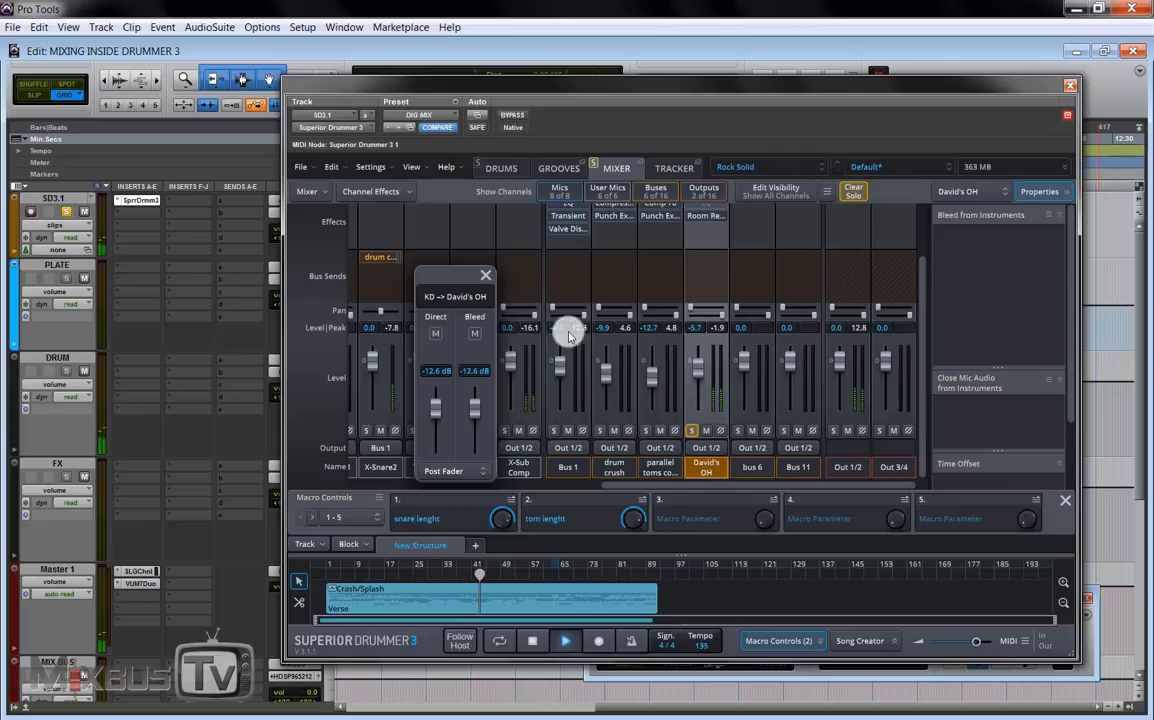
Step: Close the KD send settings and check the overheads bus's Room Reverb insert
click(488, 279)
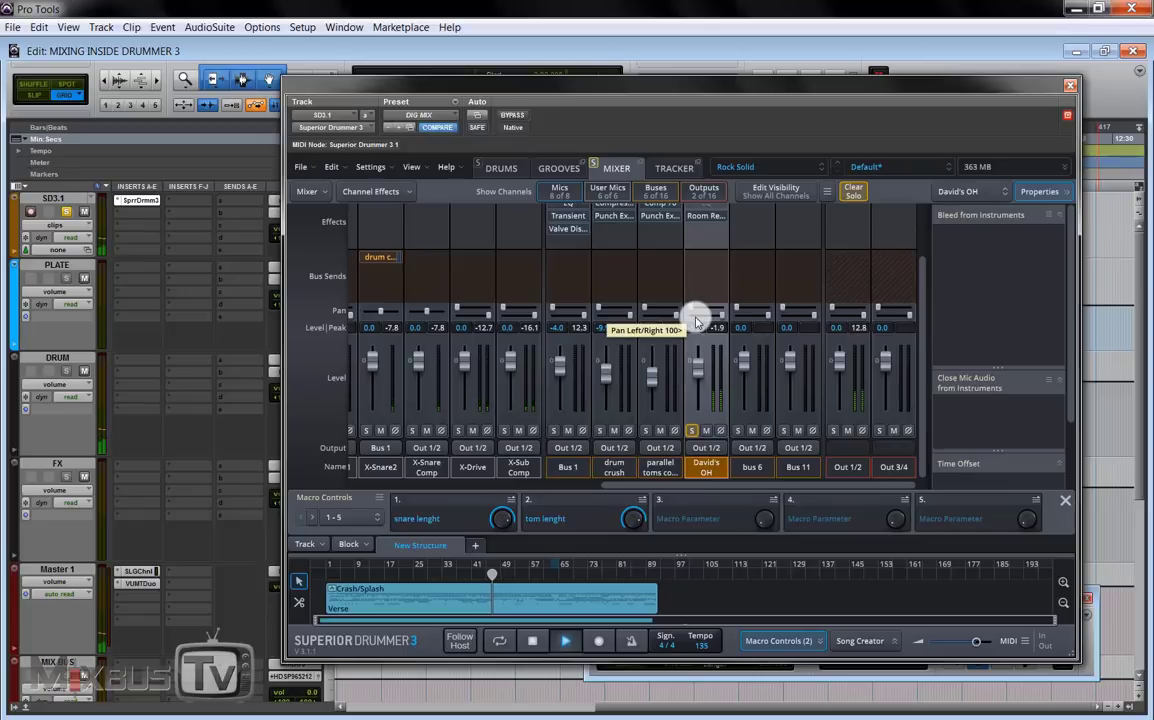
scroll(710, 265, up, 1)
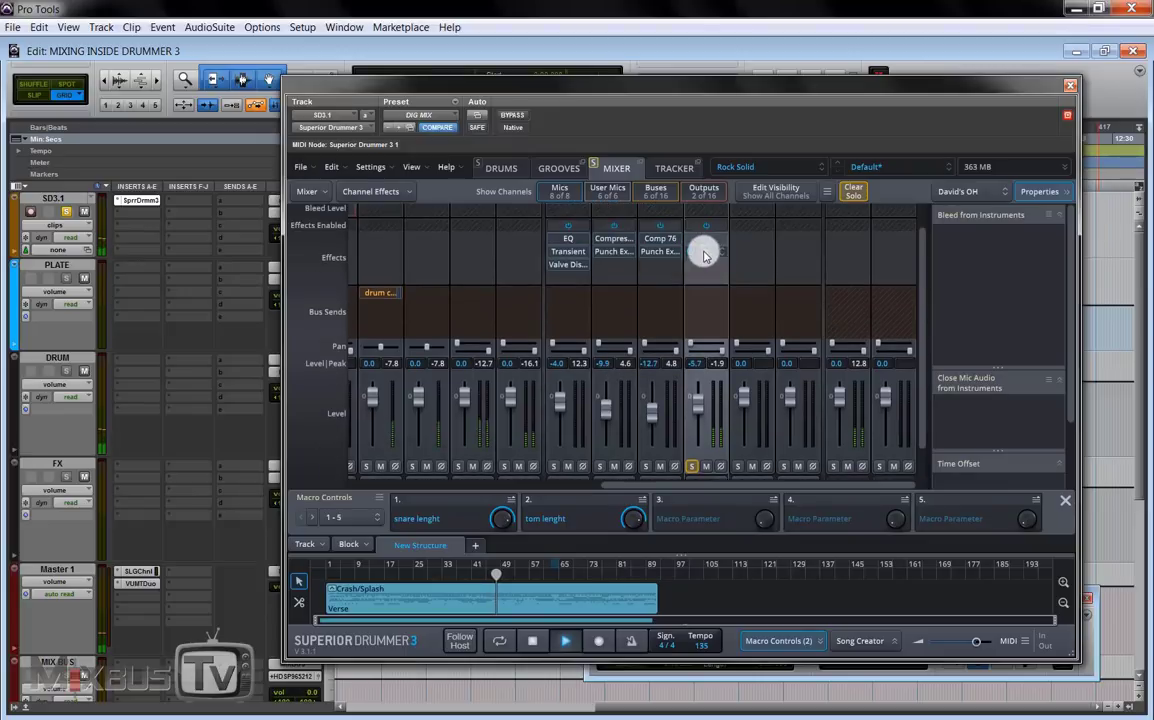
click(707, 255)
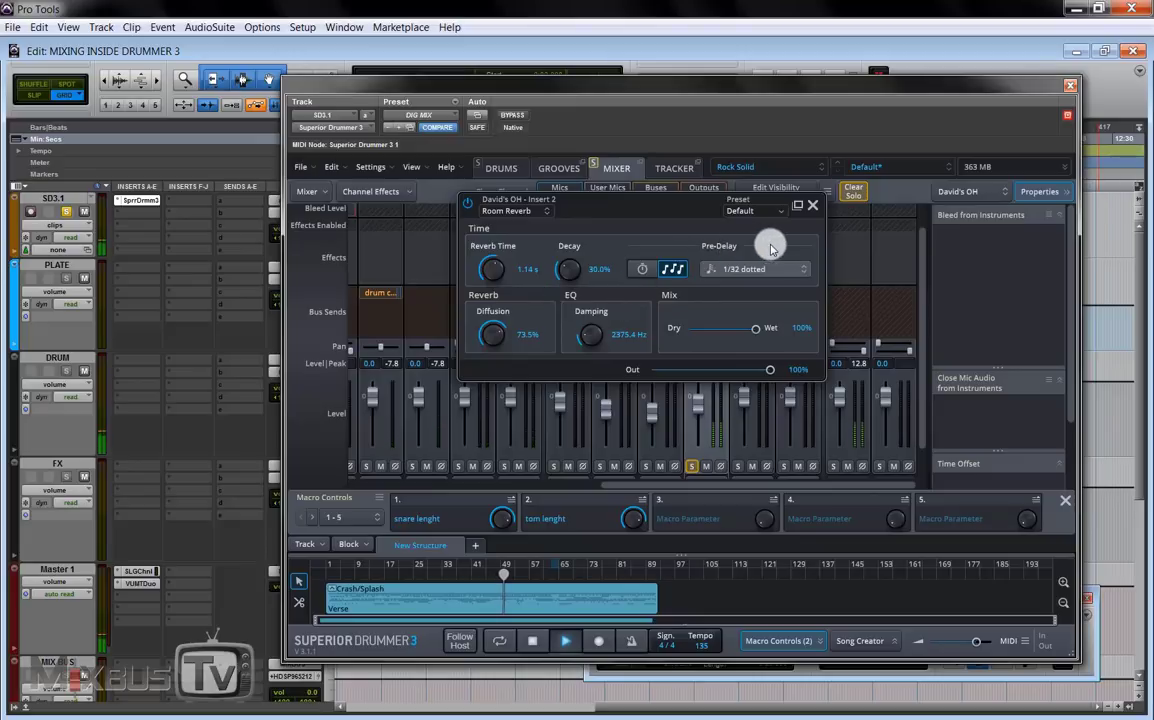
click(812, 205)
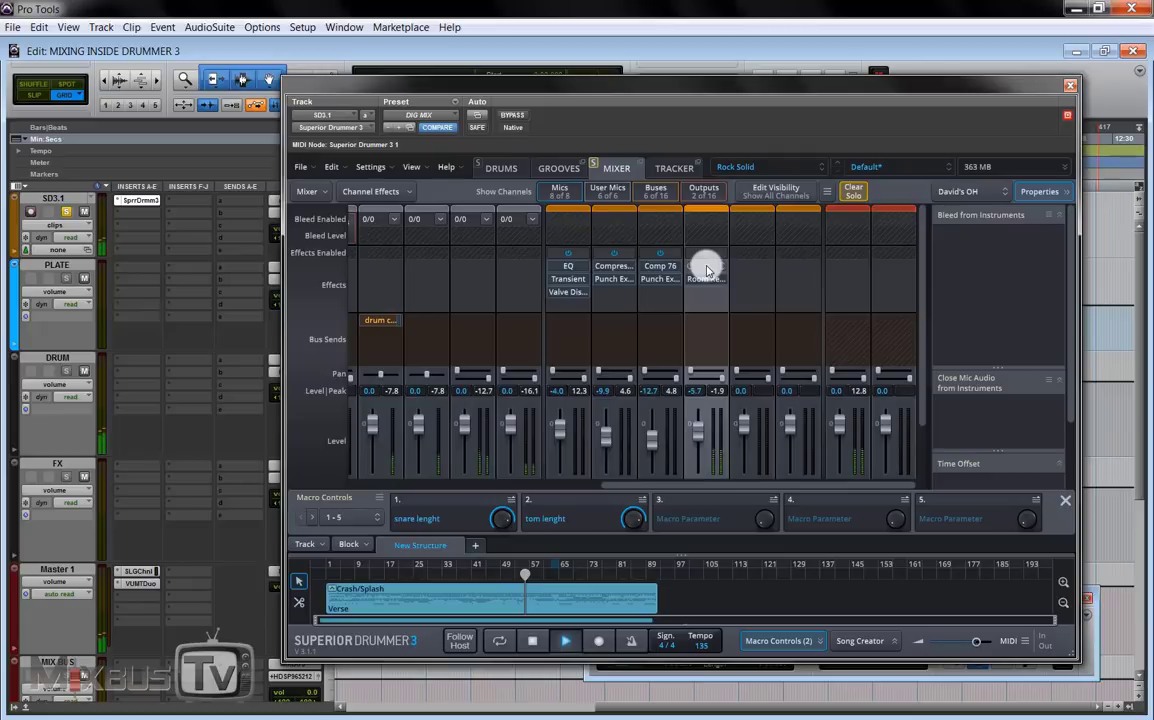
Step: Switch on the overheads bus EQ and compare it against bypass during playback
click(707, 270)
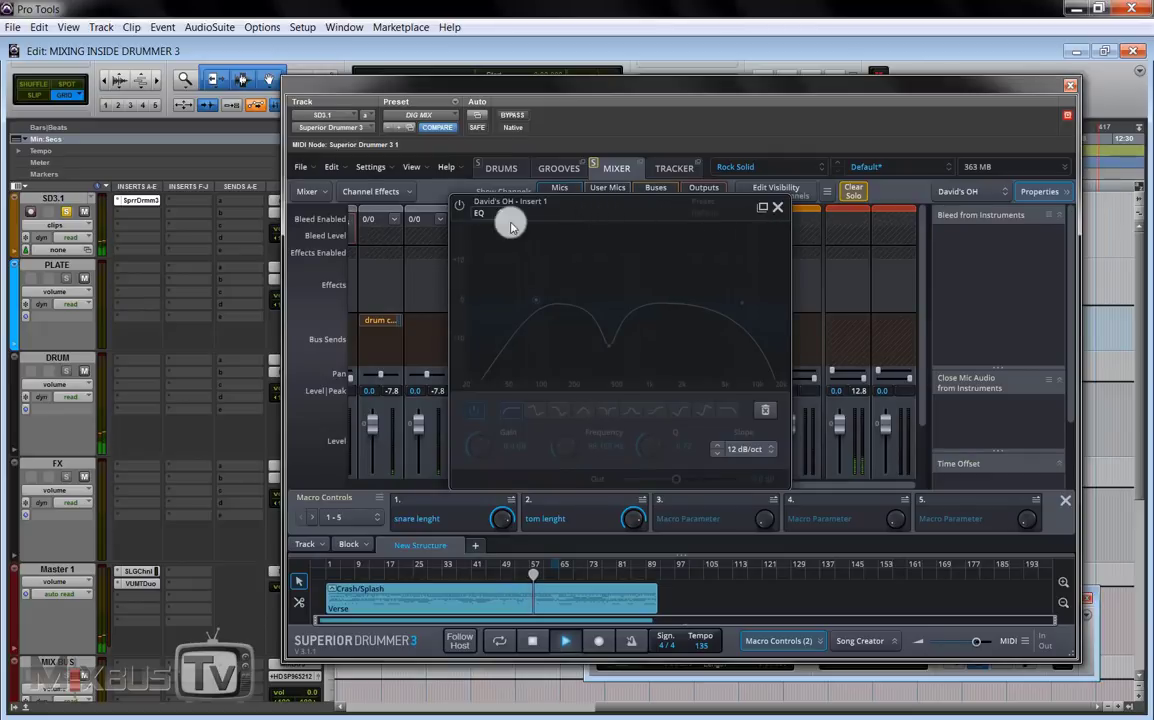
click(461, 206)
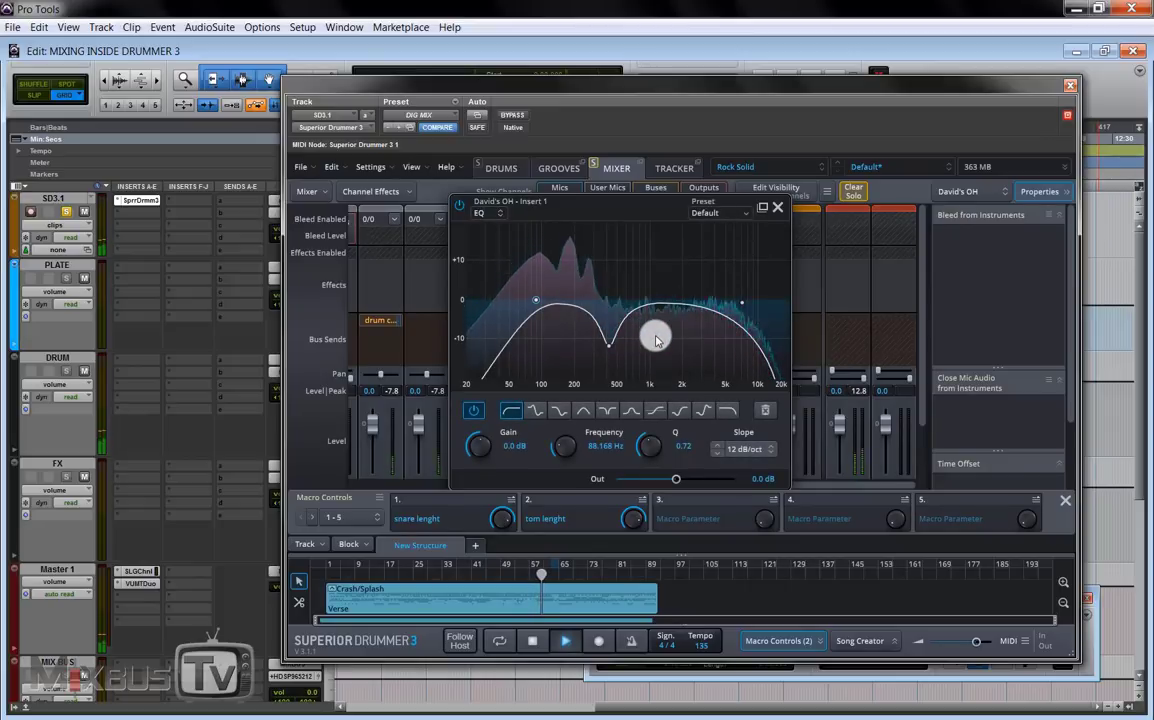
click(461, 208)
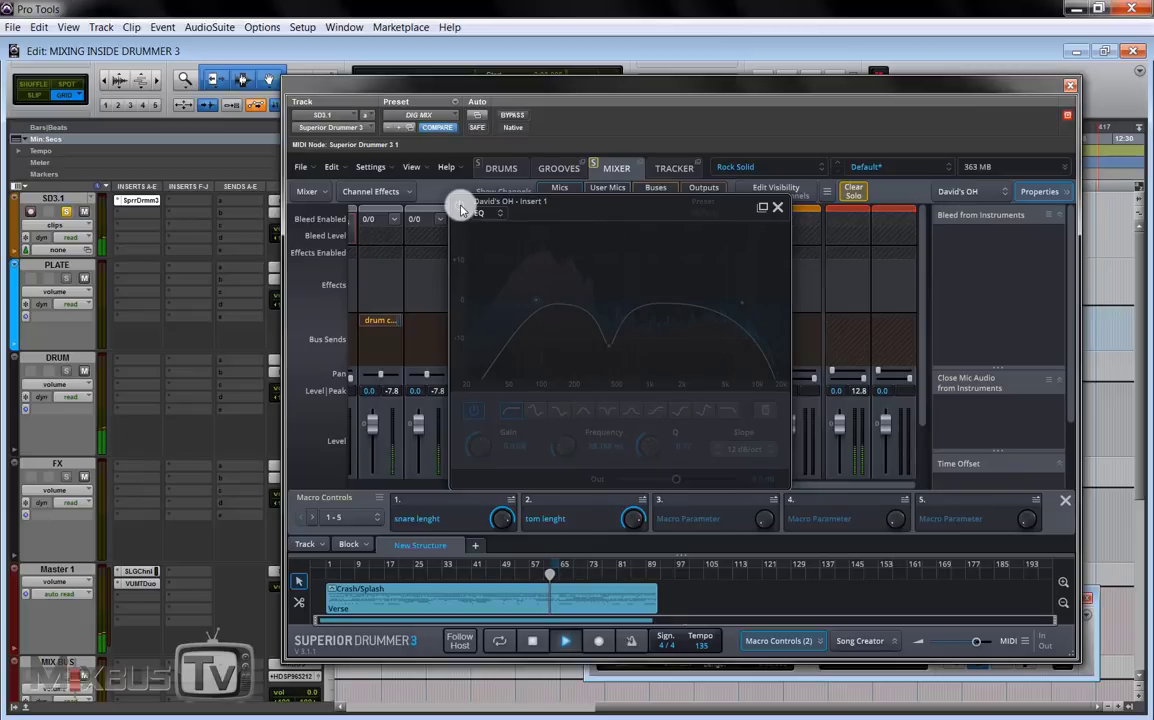
click(461, 208)
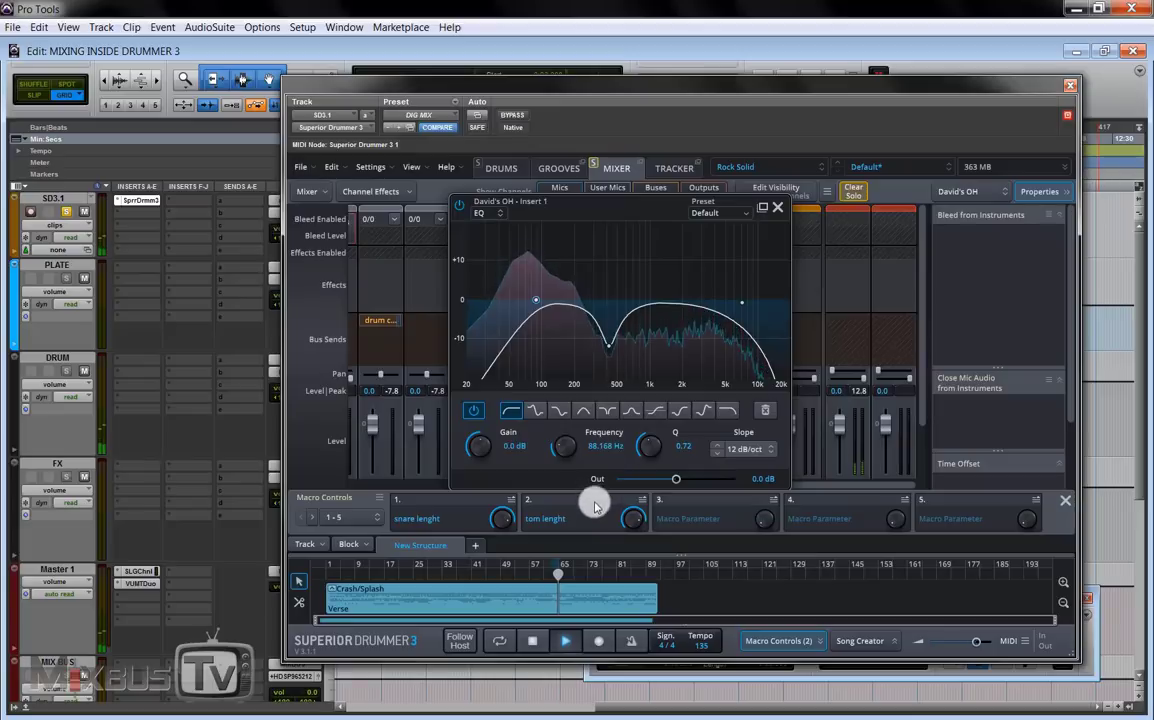
click(537, 641)
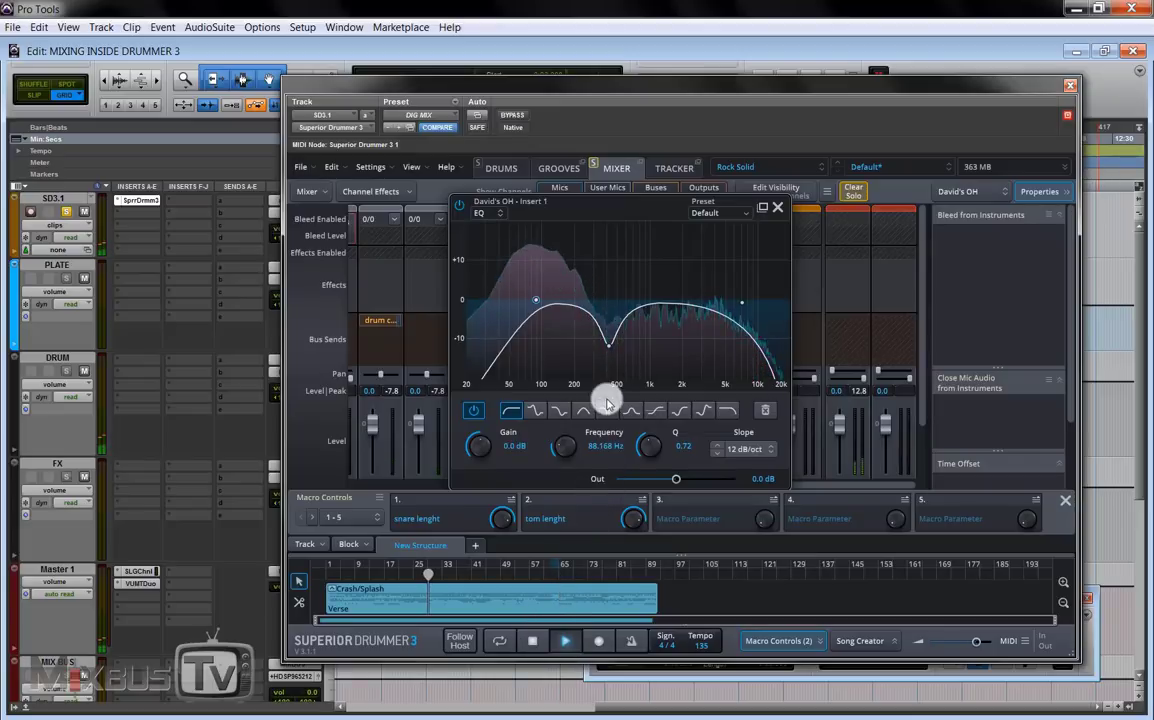
Step: Cut the overheads EQ by 10.1 dB at 432.46 Hz and lower the high-cut to 9058 Hz
drag(609, 347, 614, 284)
drag(612, 344, 612, 351)
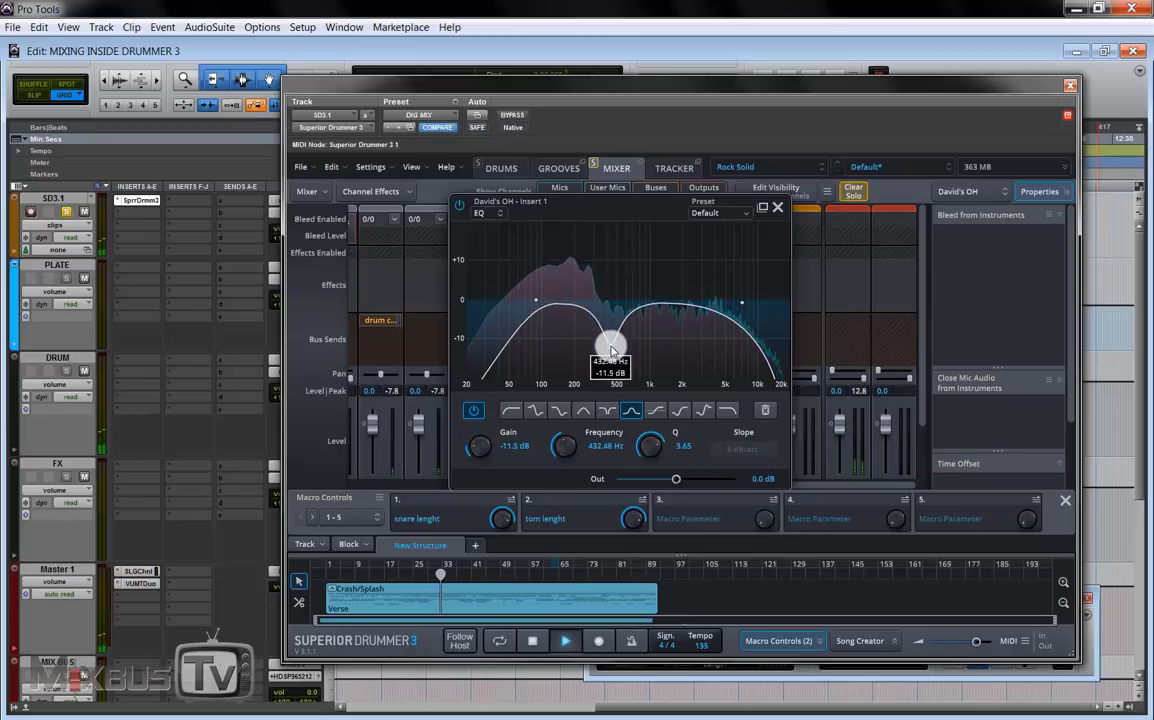
click(740, 303)
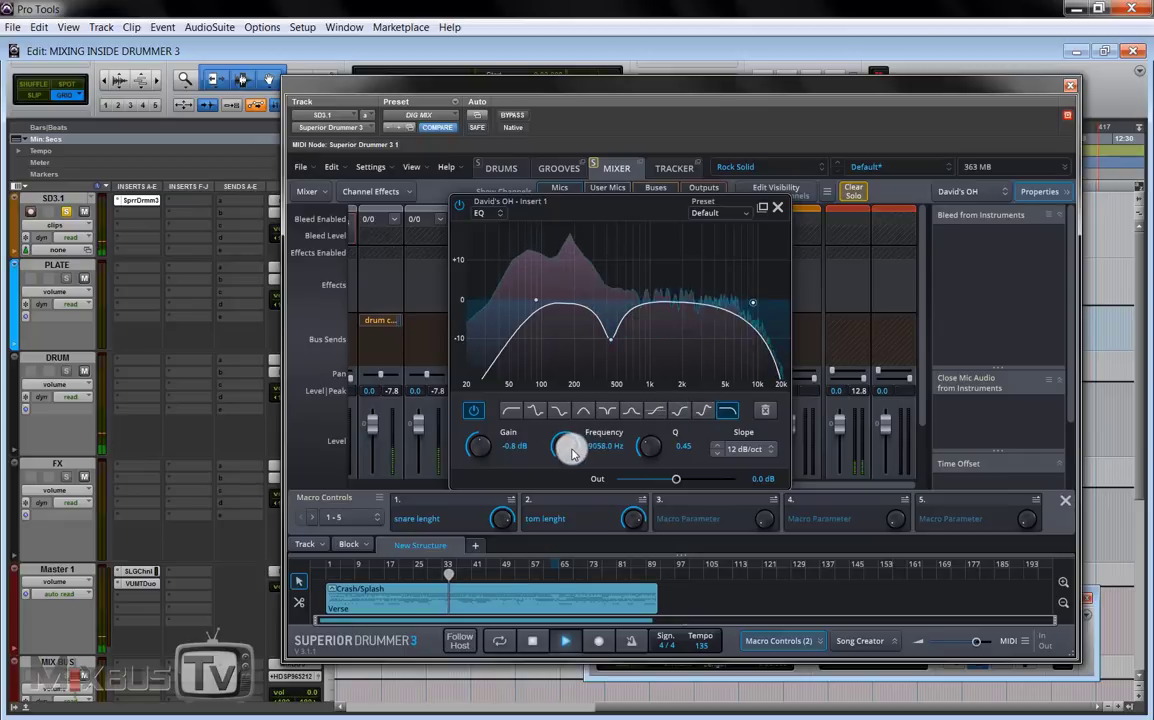
scroll(572, 452, down, 5)
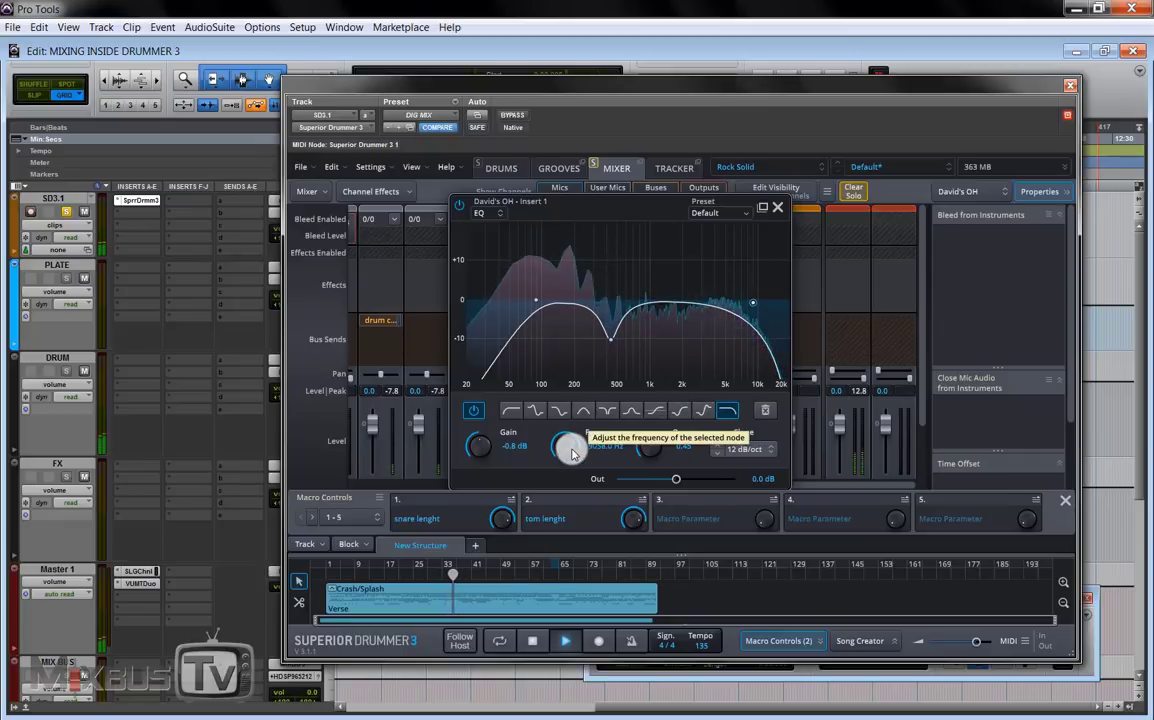
click(430, 200)
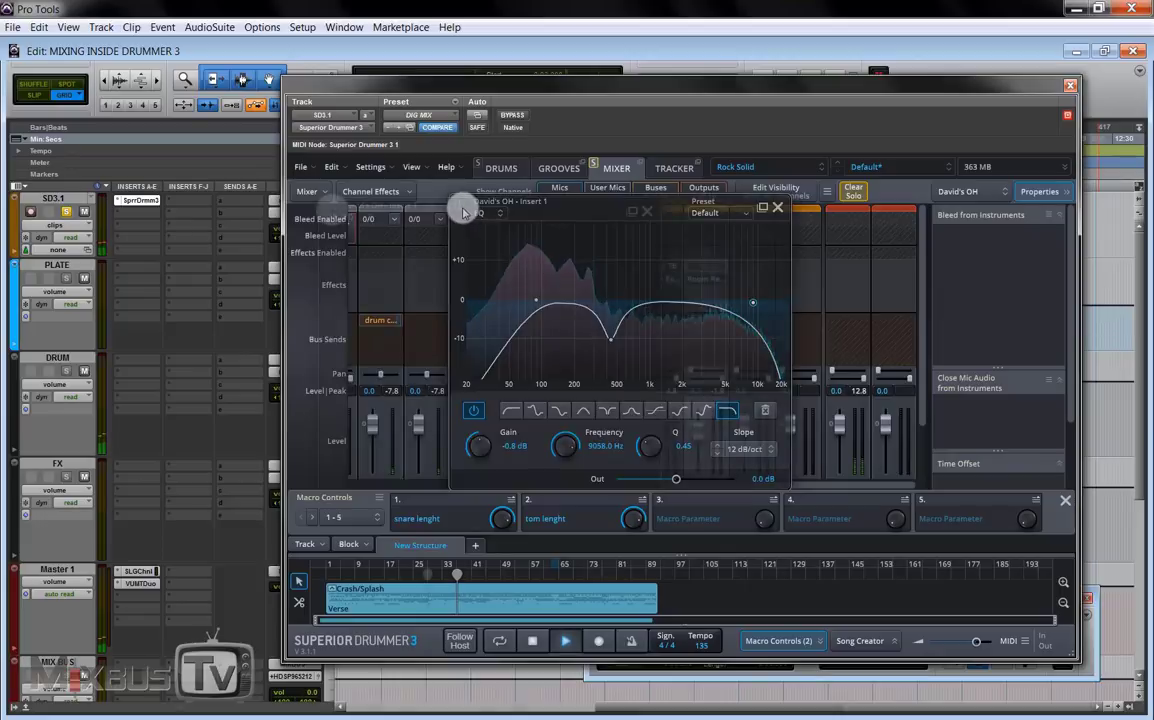
Step: Pull the overheads bus fader to Off and back up to -2.9 dB during playback
scroll(650, 340, down, 3)
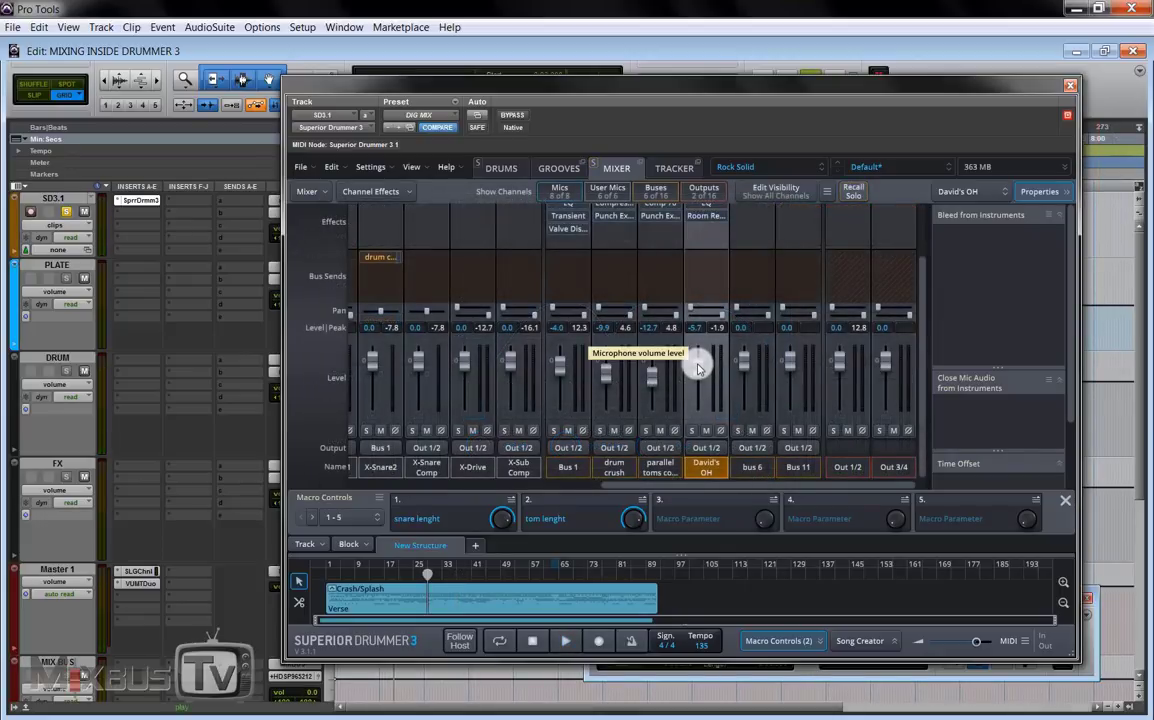
drag(698, 368, 698, 425)
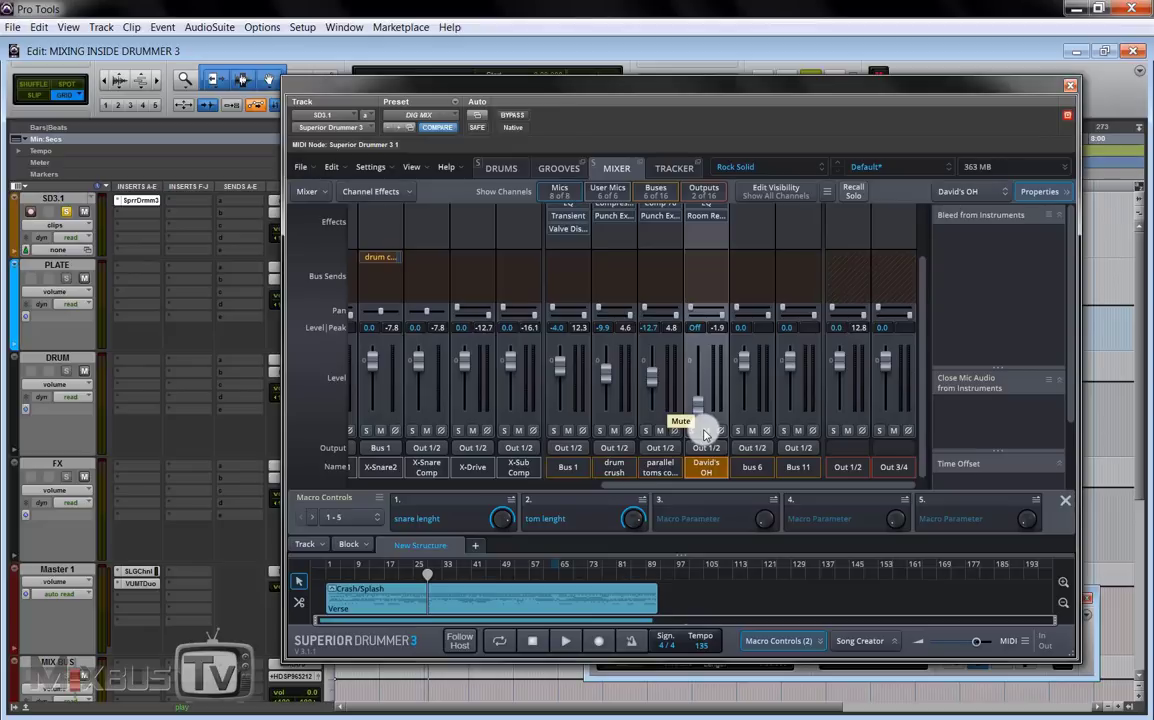
click(565, 640)
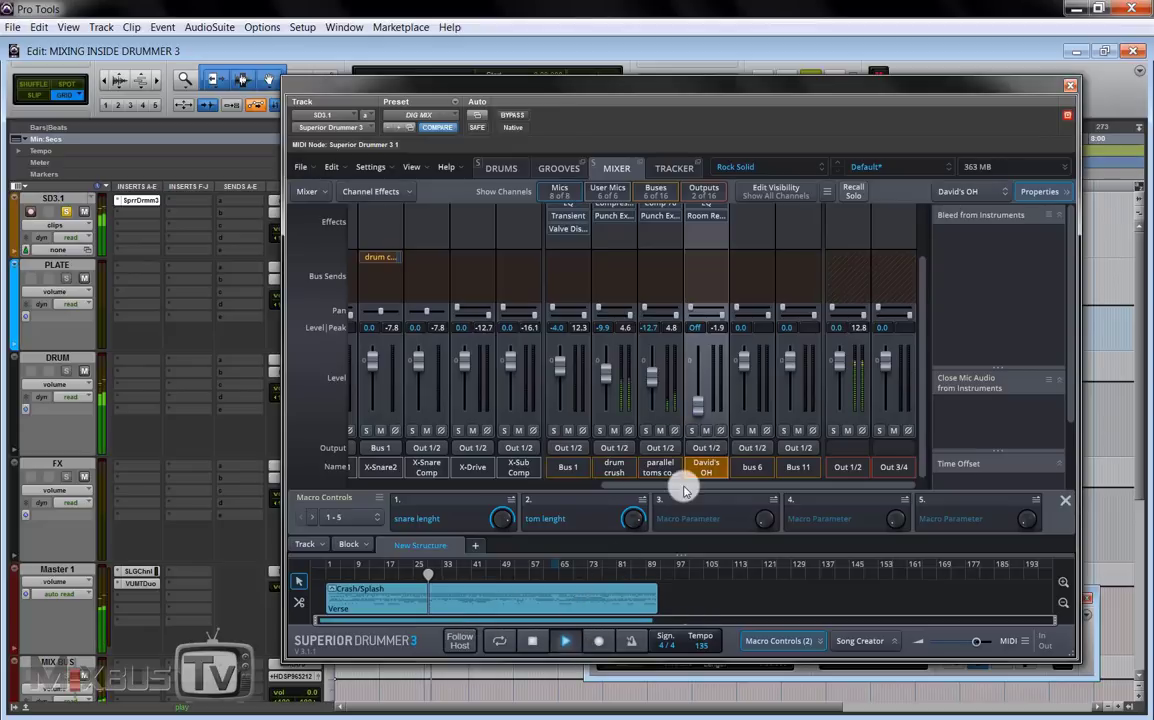
drag(702, 412, 705, 370)
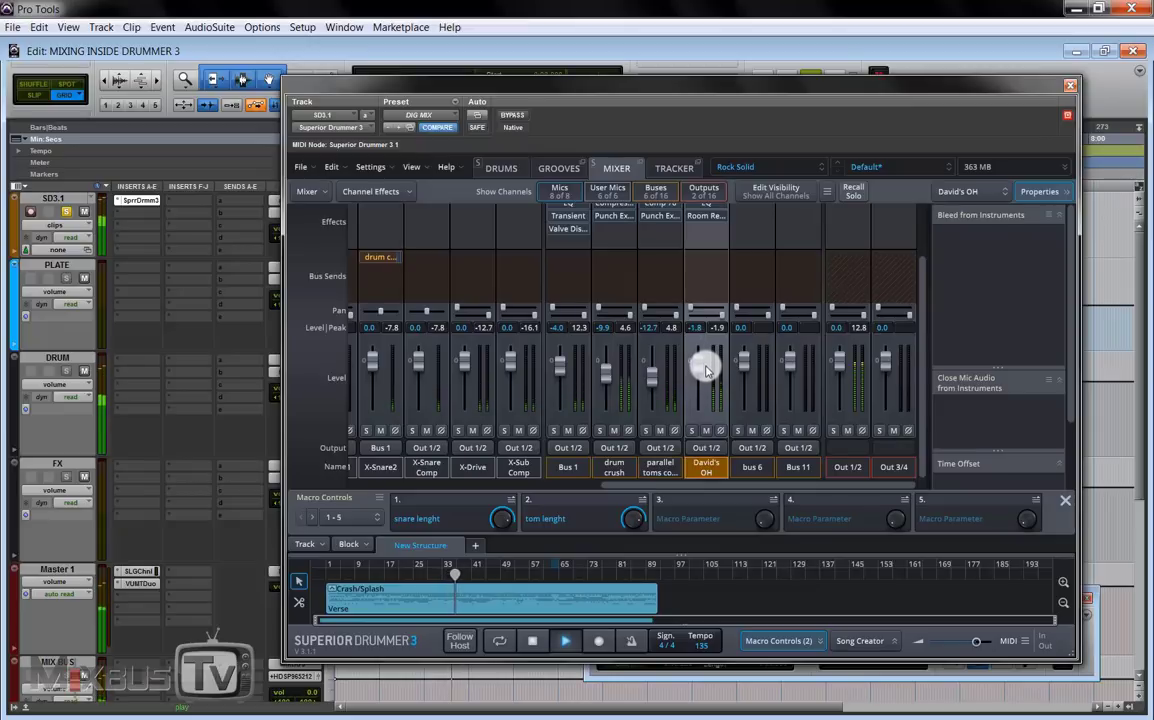
Step: Mute and unmute the overheads bus, stop playback, and review its Room Reverb settings
click(709, 431)
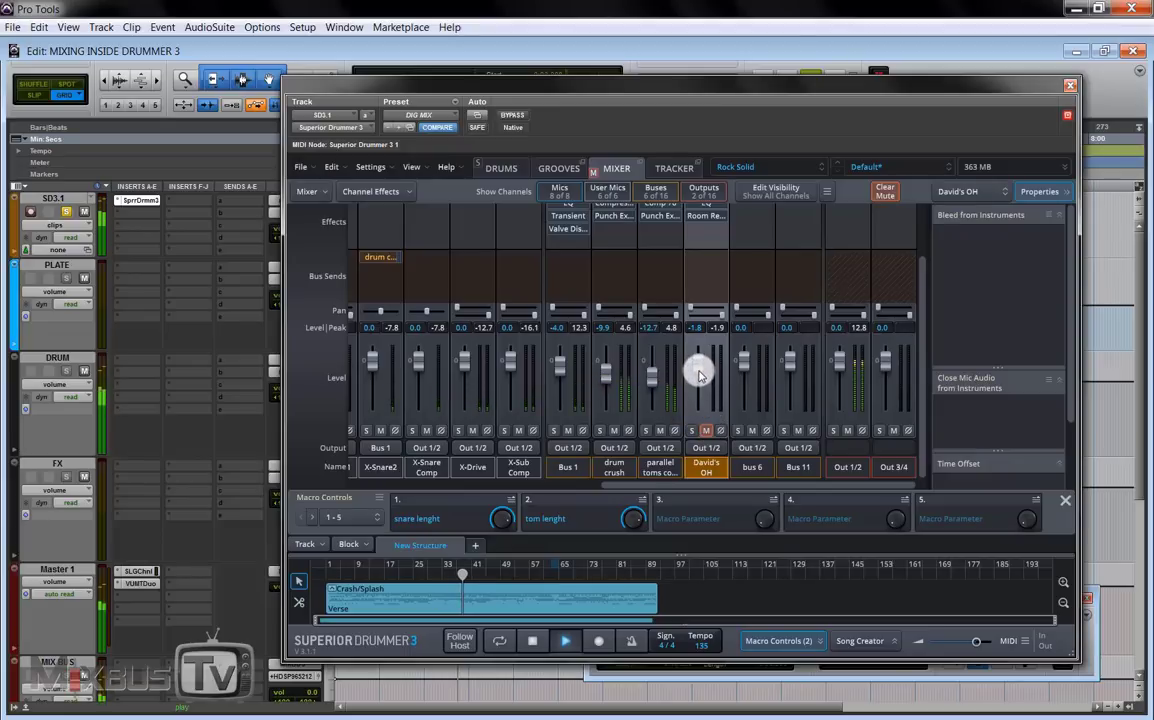
click(706, 431)
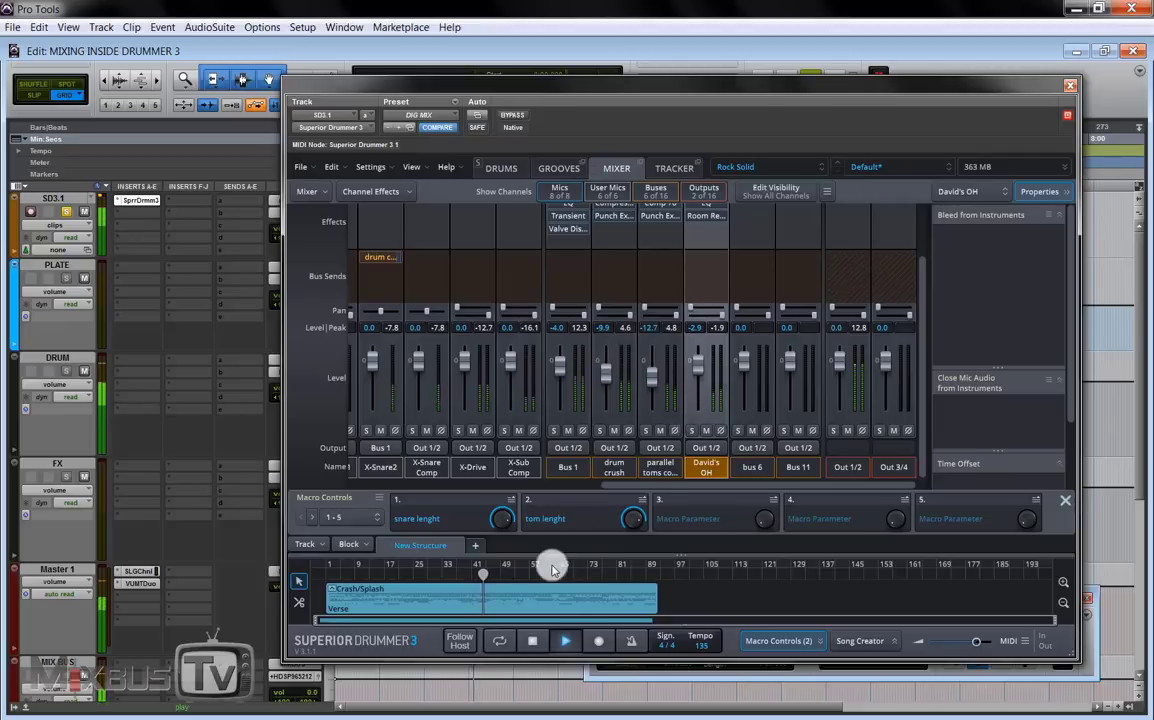
click(535, 645)
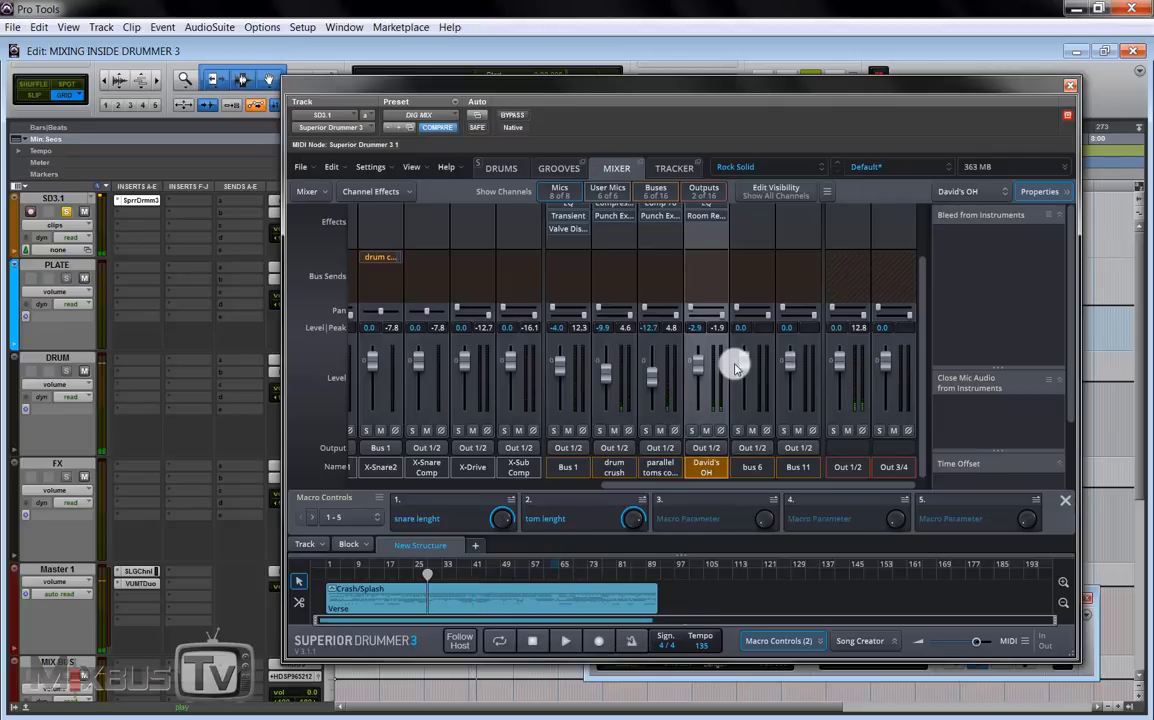
scroll(640, 400, up, 2)
click(706, 284)
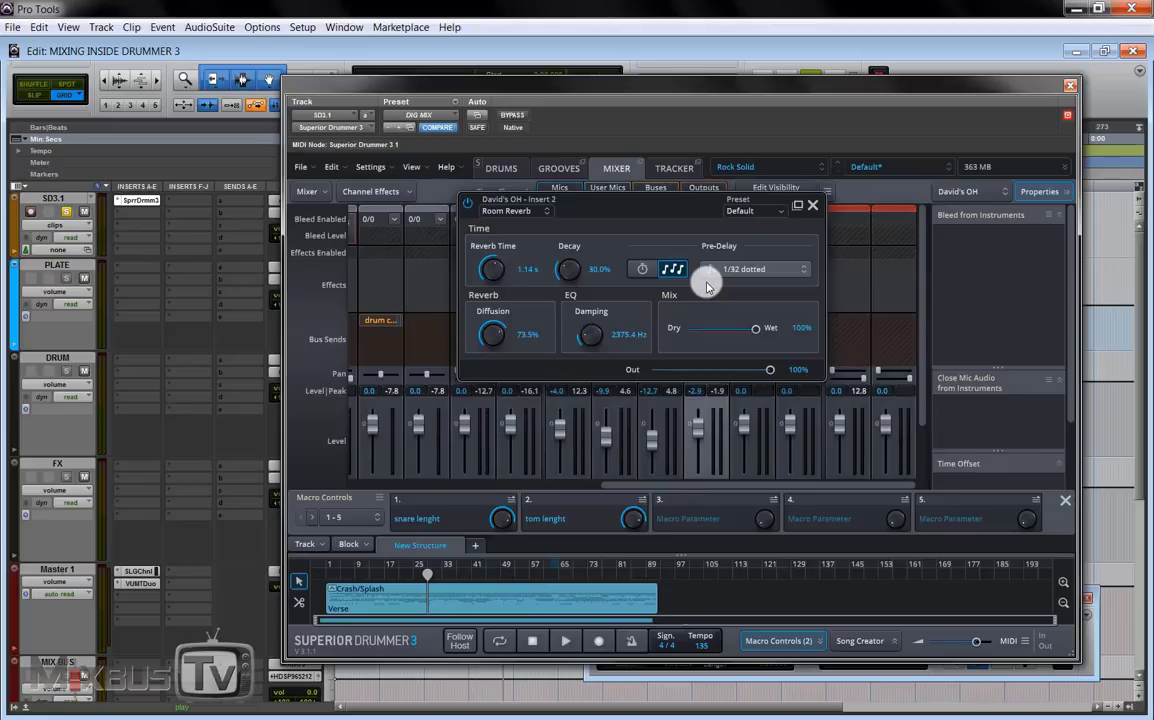
click(814, 209)
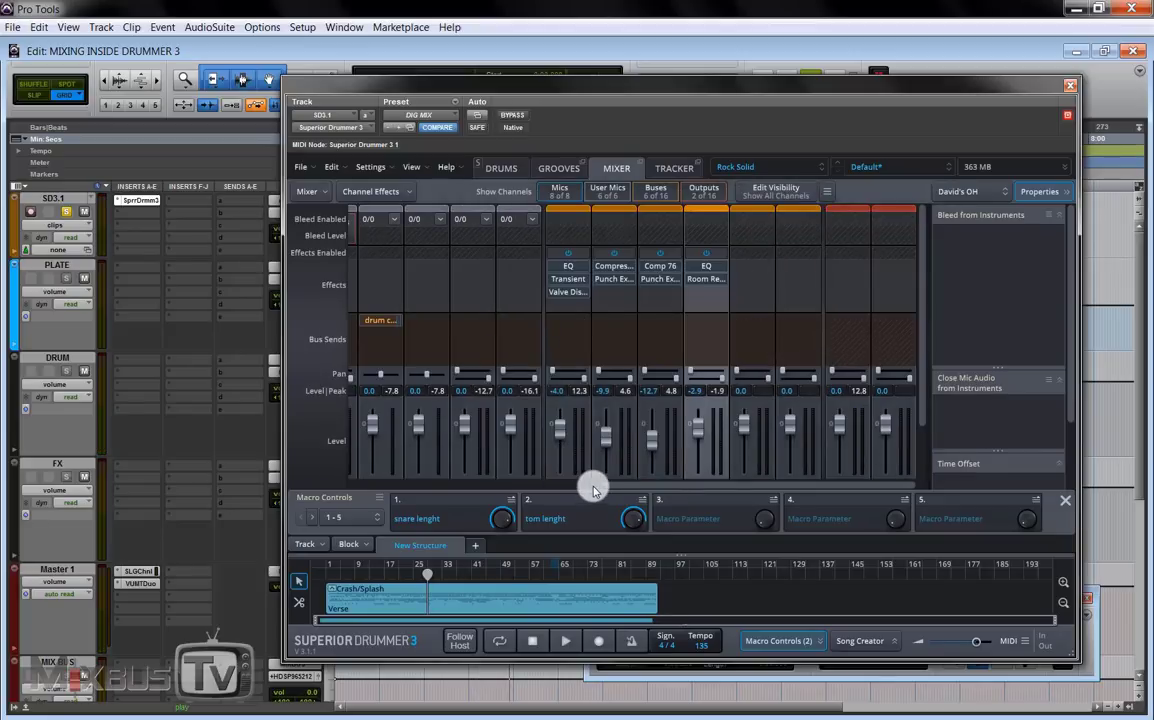
scroll(533, 373, down, 2)
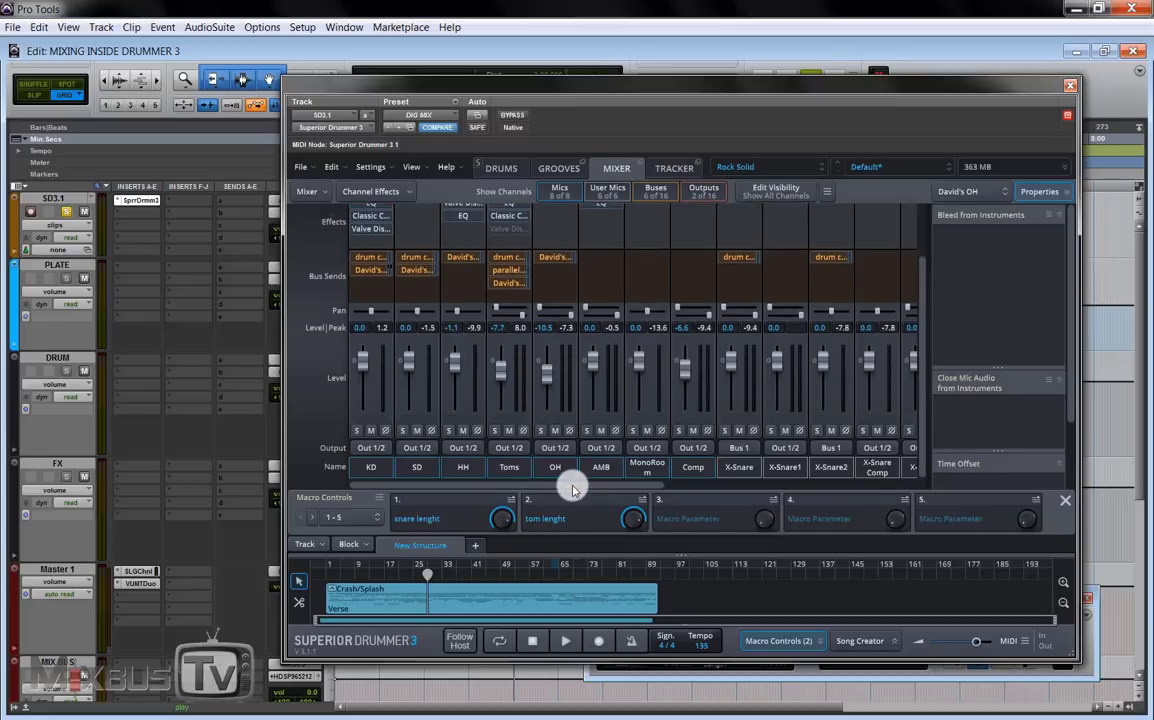
Step: Send the SD, X-Snare and X-Snare2 channels to Bus 6
drag(573, 488, 449, 492)
click(414, 467)
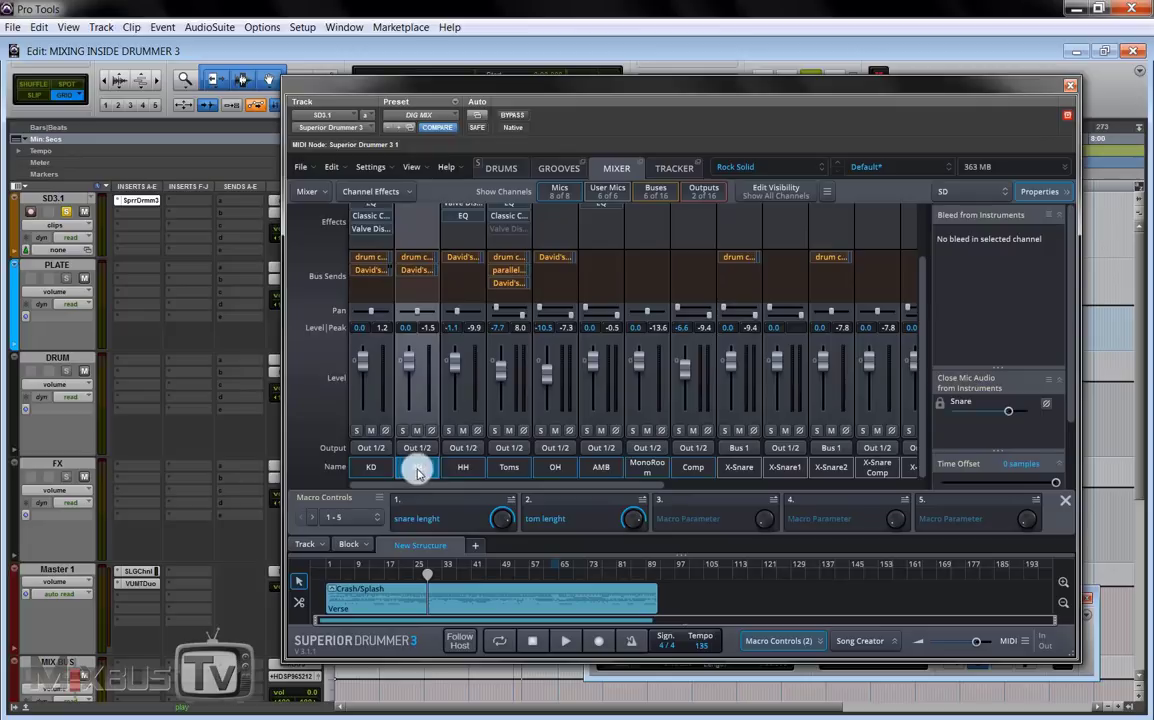
scroll(595, 478, right, 2)
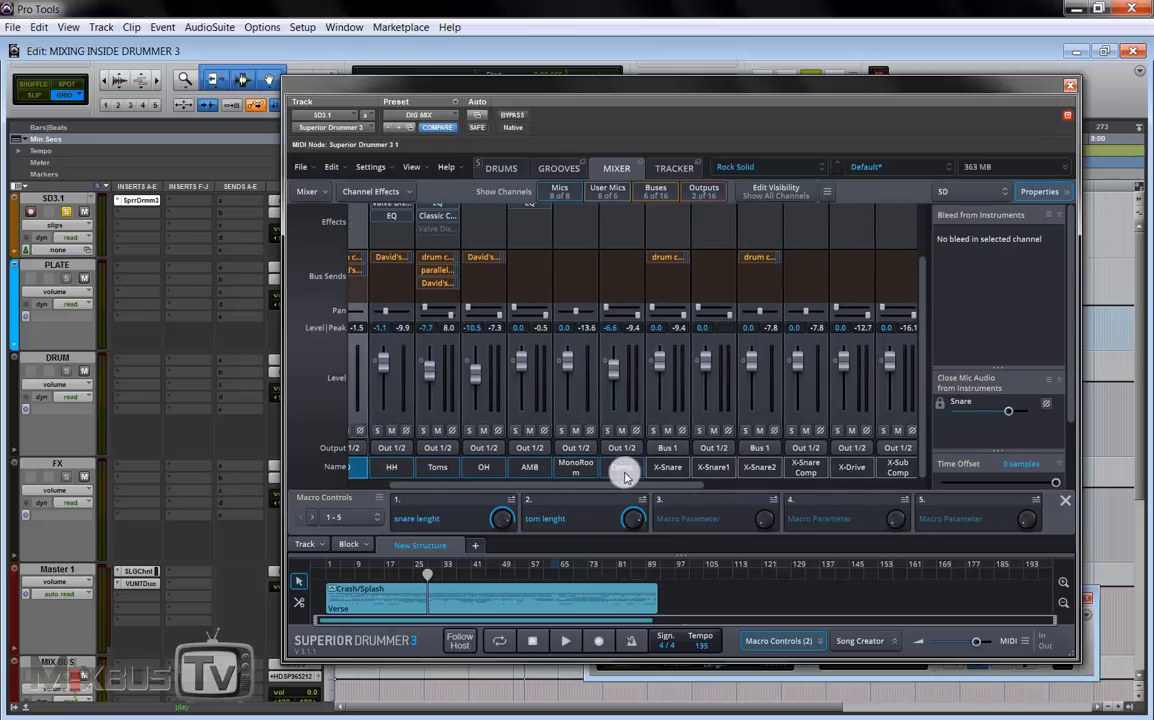
ctrl+click(665, 467)
ctrl+click(770, 472)
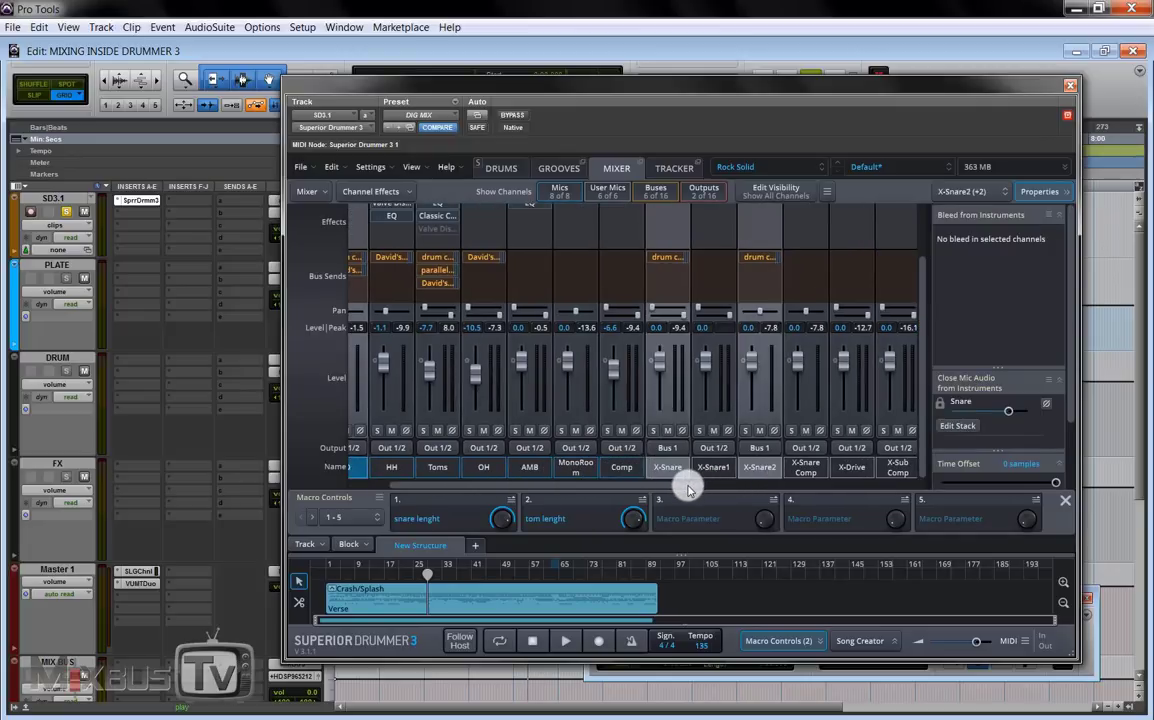
click(665, 278)
click(690, 372)
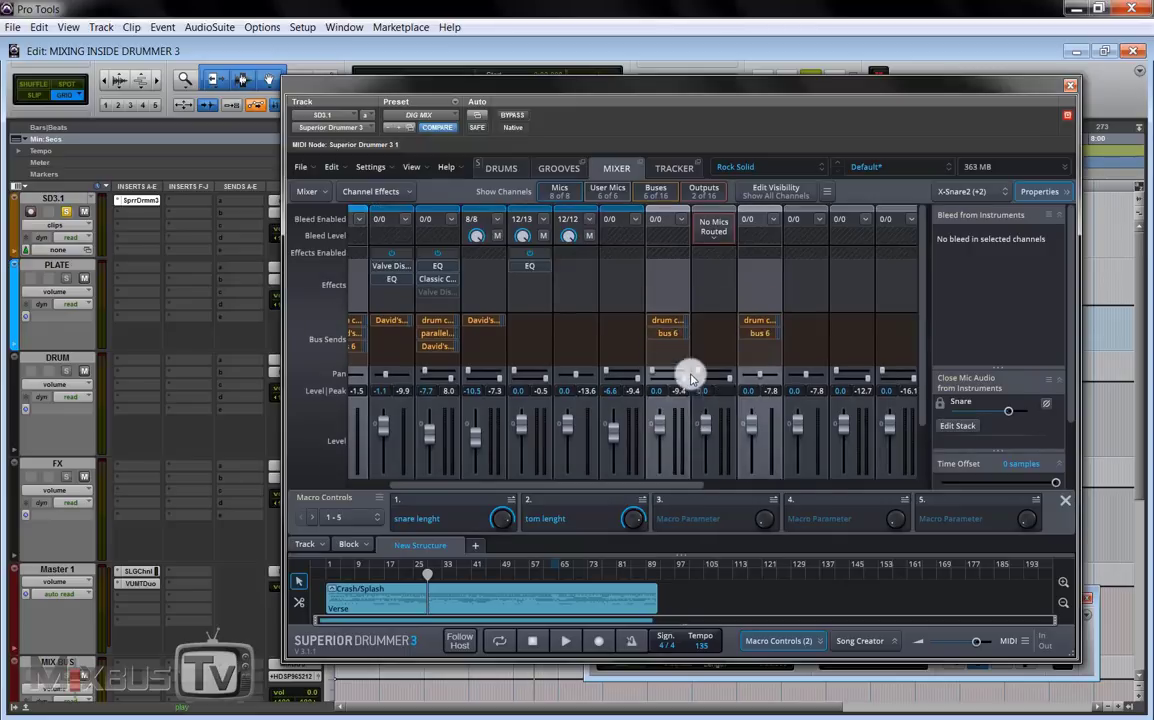
Step: Rename the bus 6 channel to 'stereoize'
scroll(721, 443, right, 5)
scroll(700, 378, down, 2)
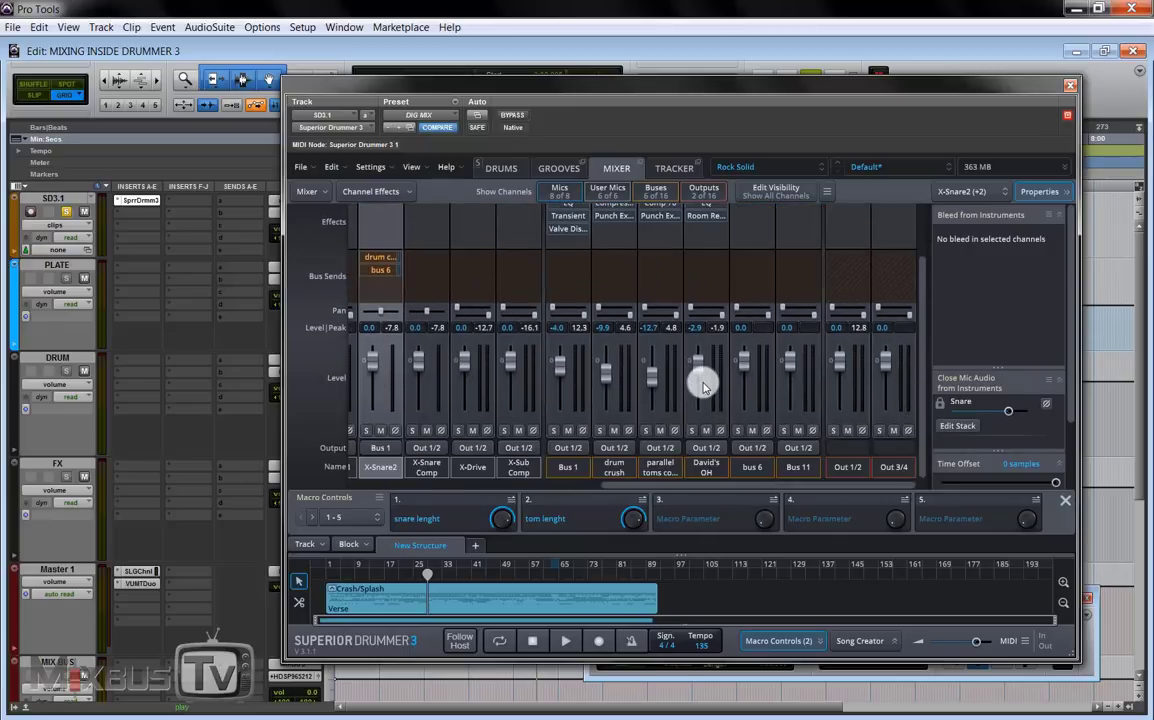
double_click(752, 467)
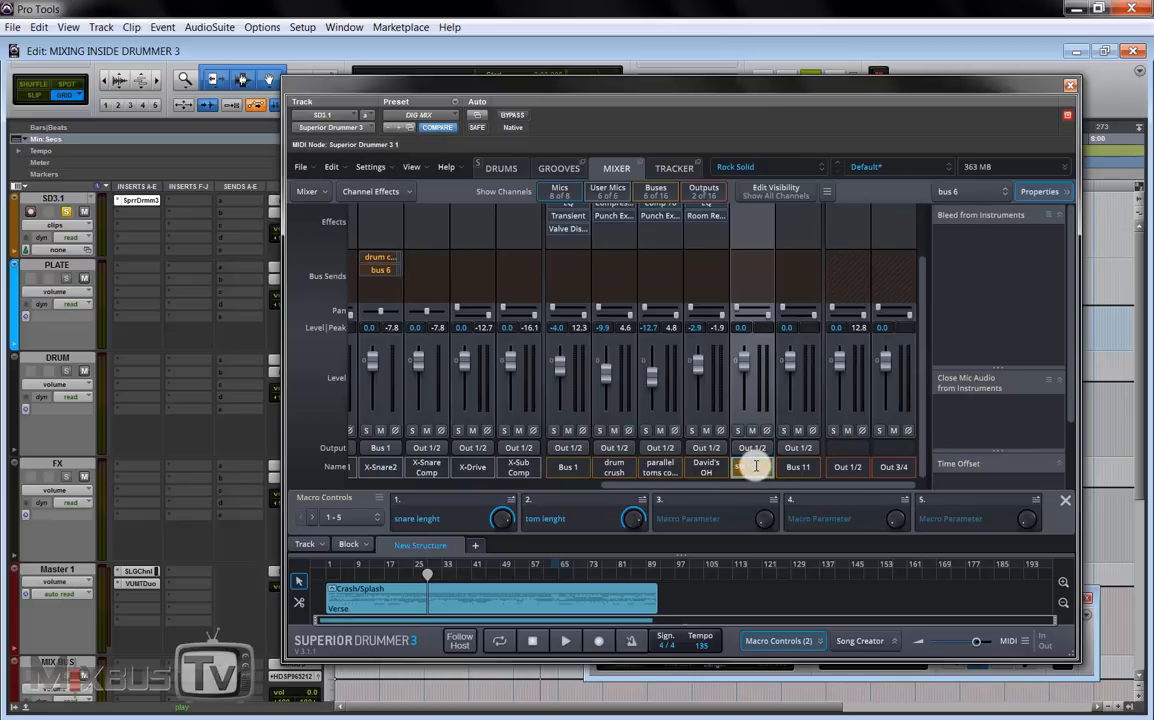
text(stereoize)
key(Return)
scroll(755, 400, up, 3)
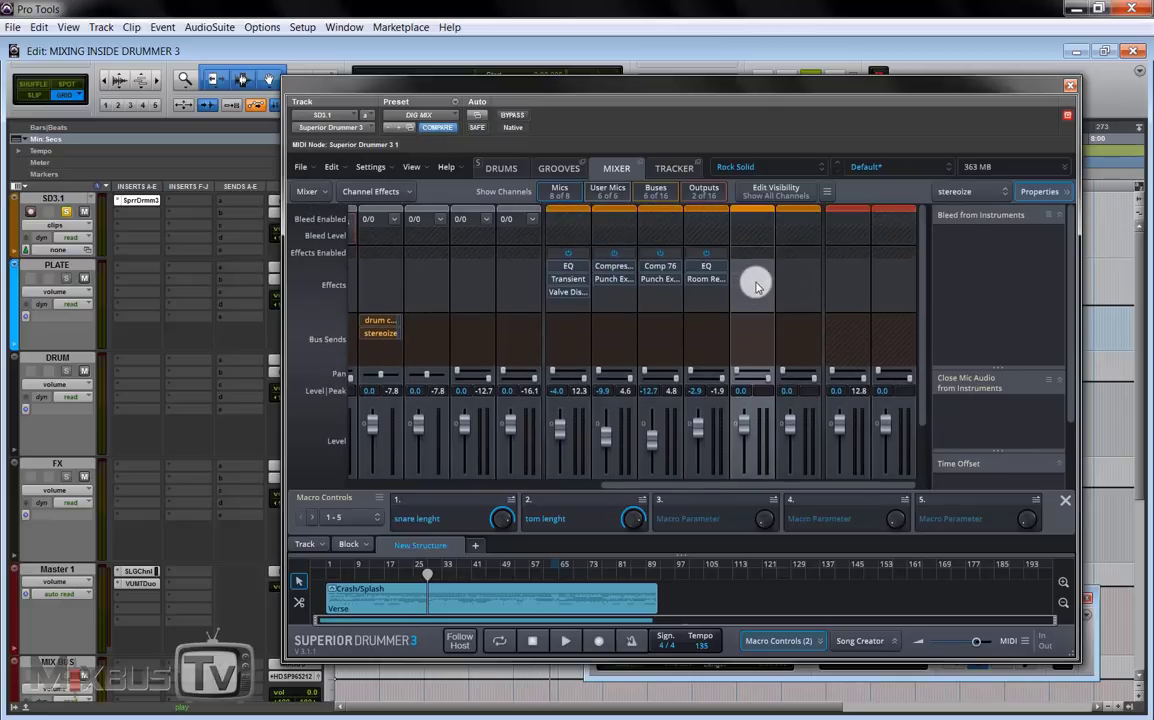
Step: Load Modulation > Dimension T into the stereoize bus's first insert
click(755, 265)
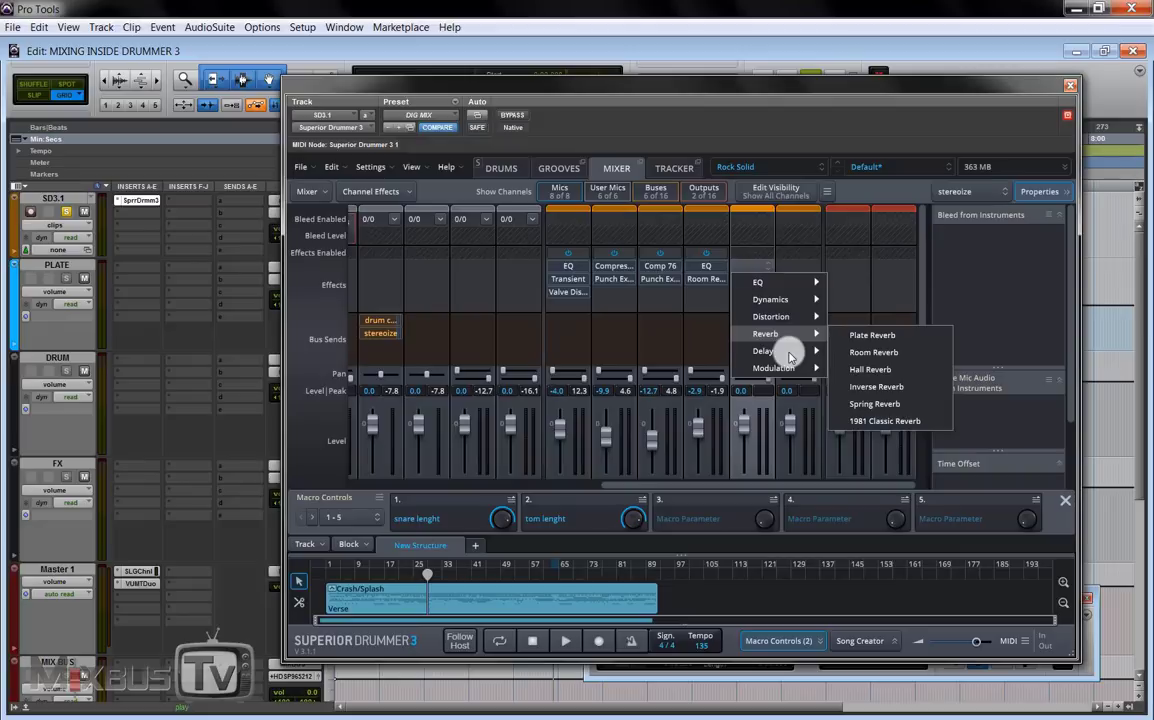
mouse_move(803, 369)
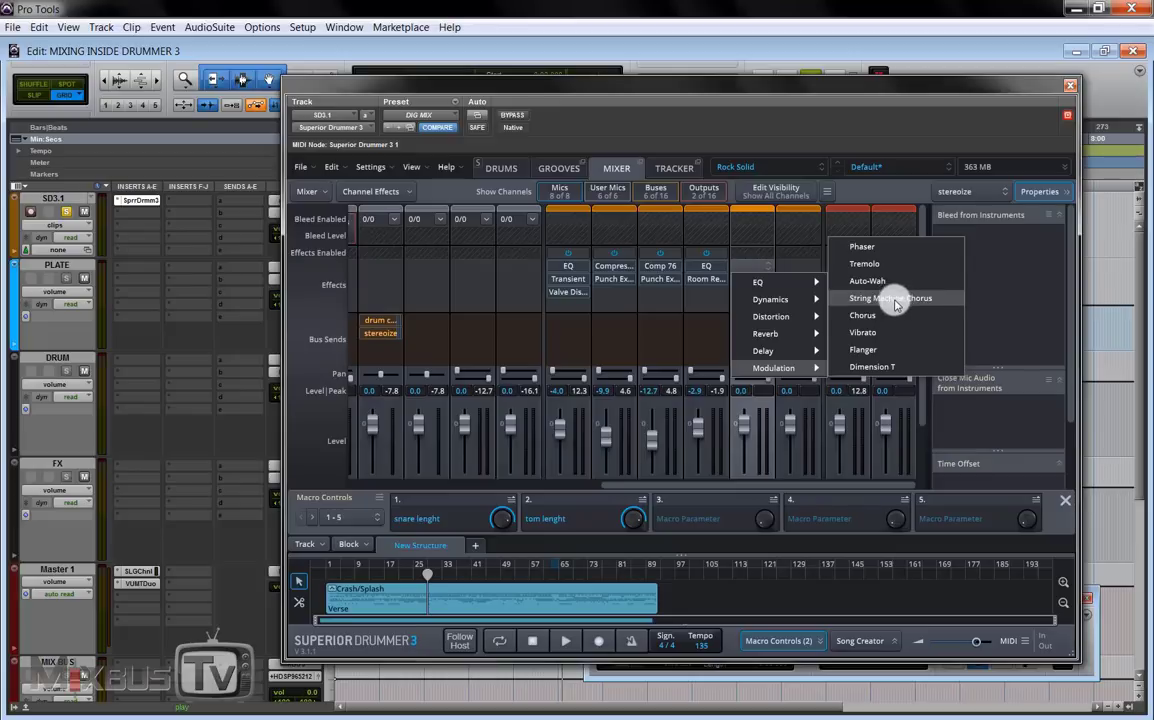
click(882, 368)
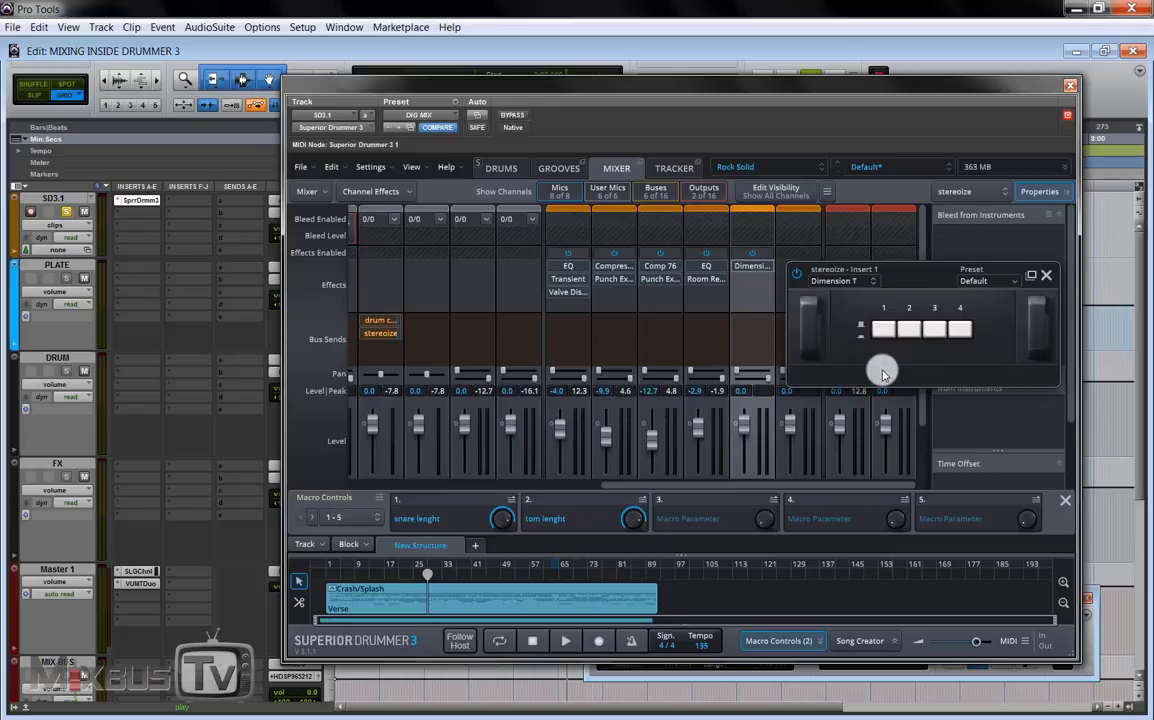
Step: Solo the stereoize bus and audition Dimension T before swapping it for another effect
scroll(746, 410, down, 2)
click(738, 430)
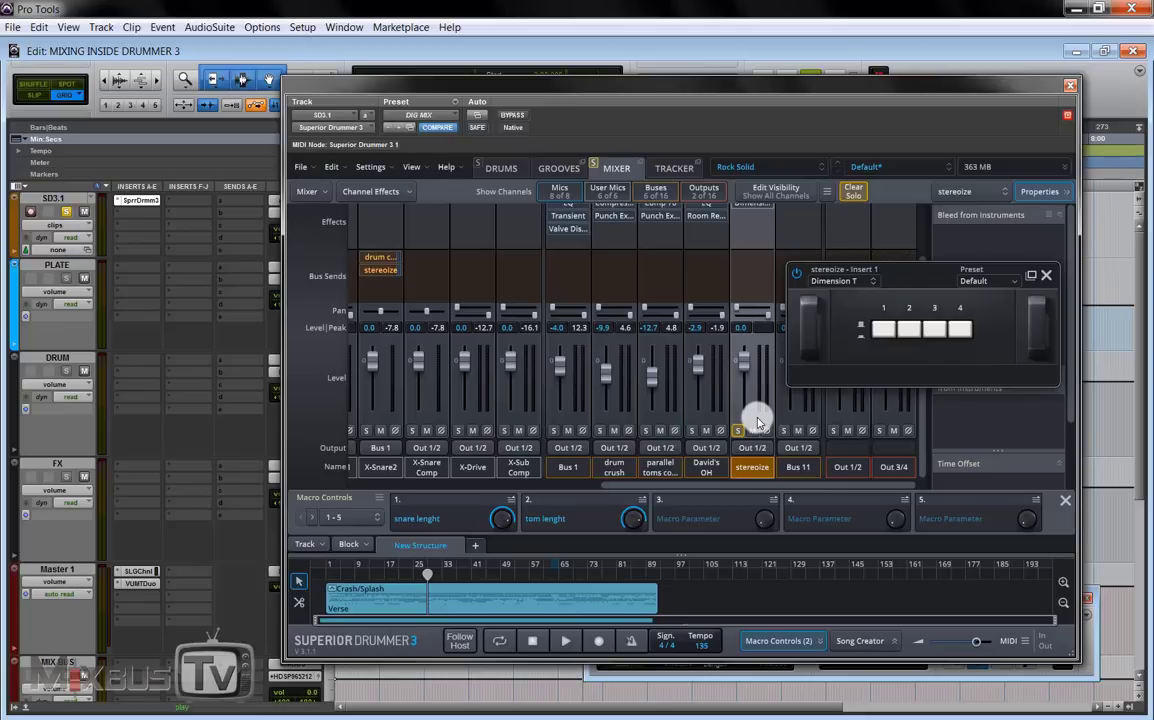
drag(792, 275, 612, 374)
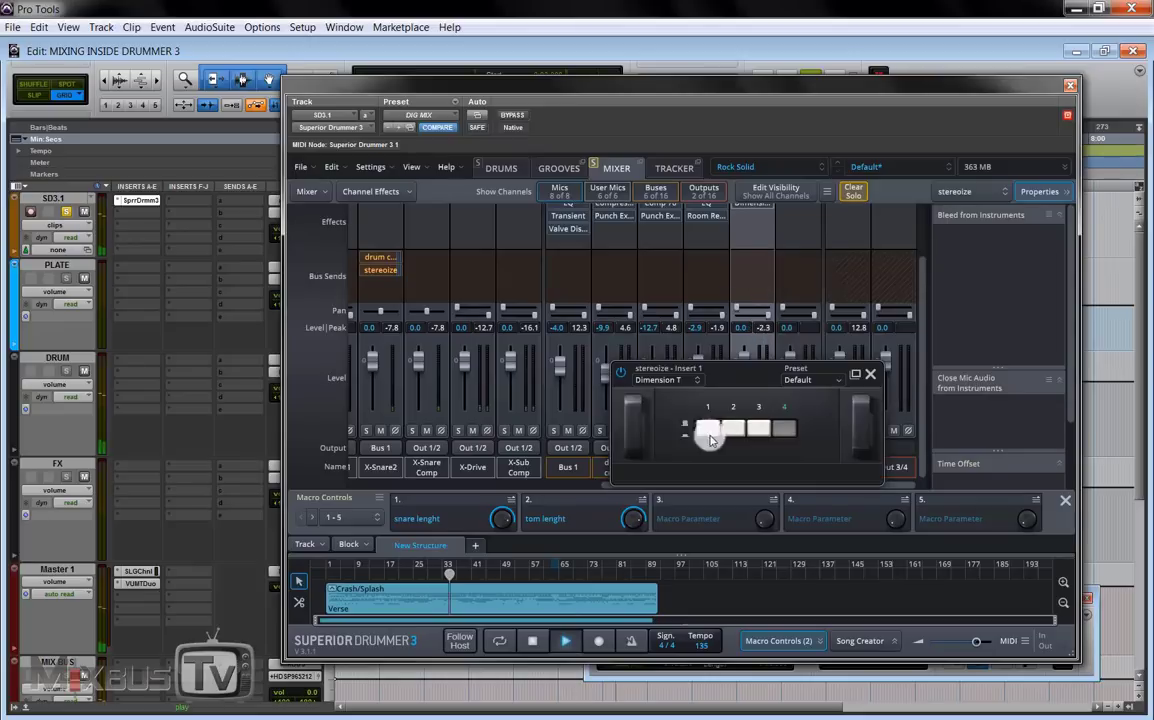
click(557, 644)
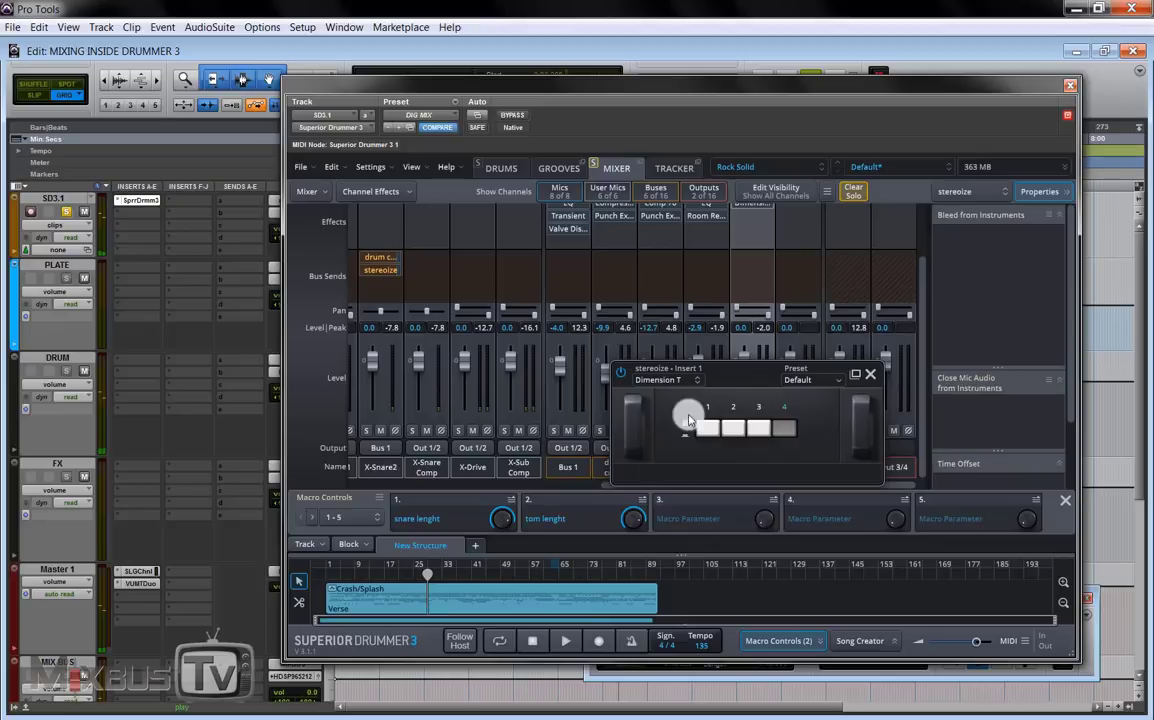
click(680, 382)
Step: Replace Dimension T with Modulation > Chorus and start playback to hear it
mouse_move(690, 506)
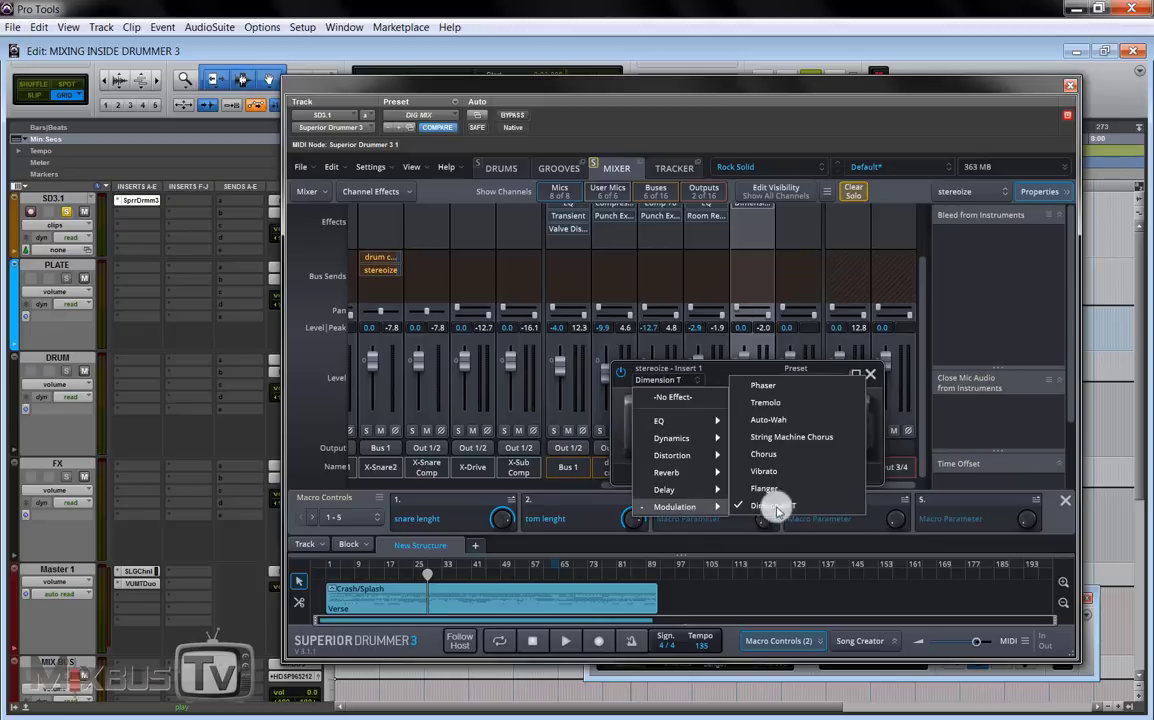
click(773, 458)
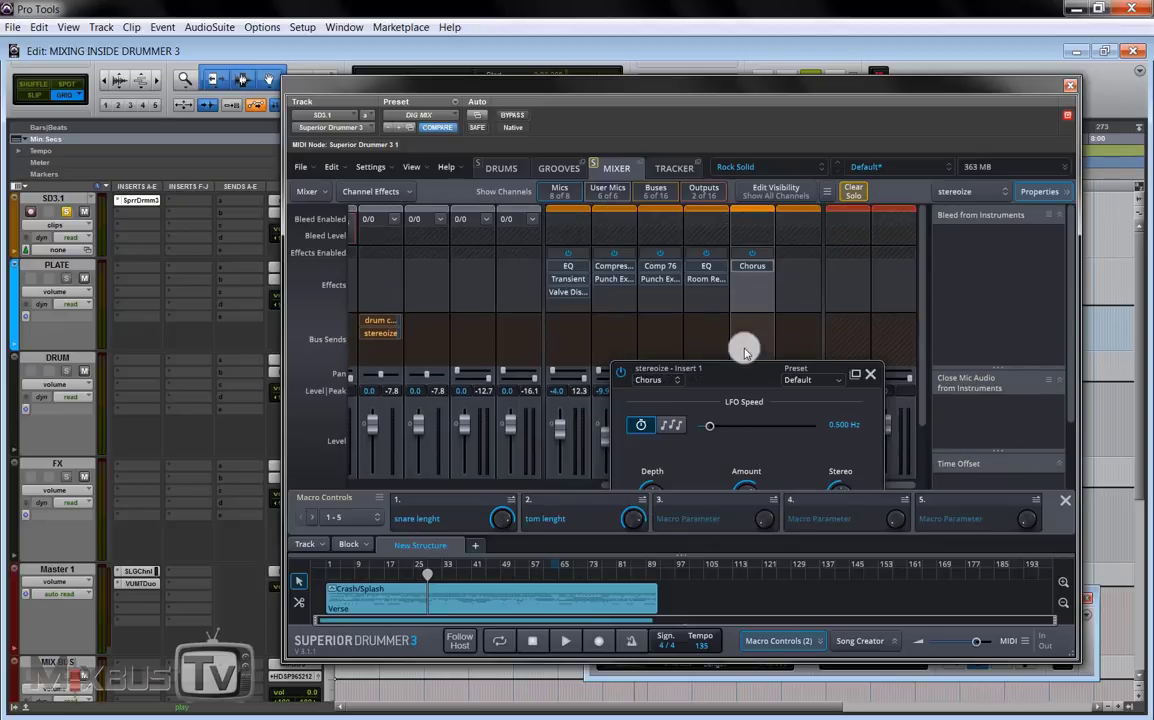
drag(773, 374, 648, 252)
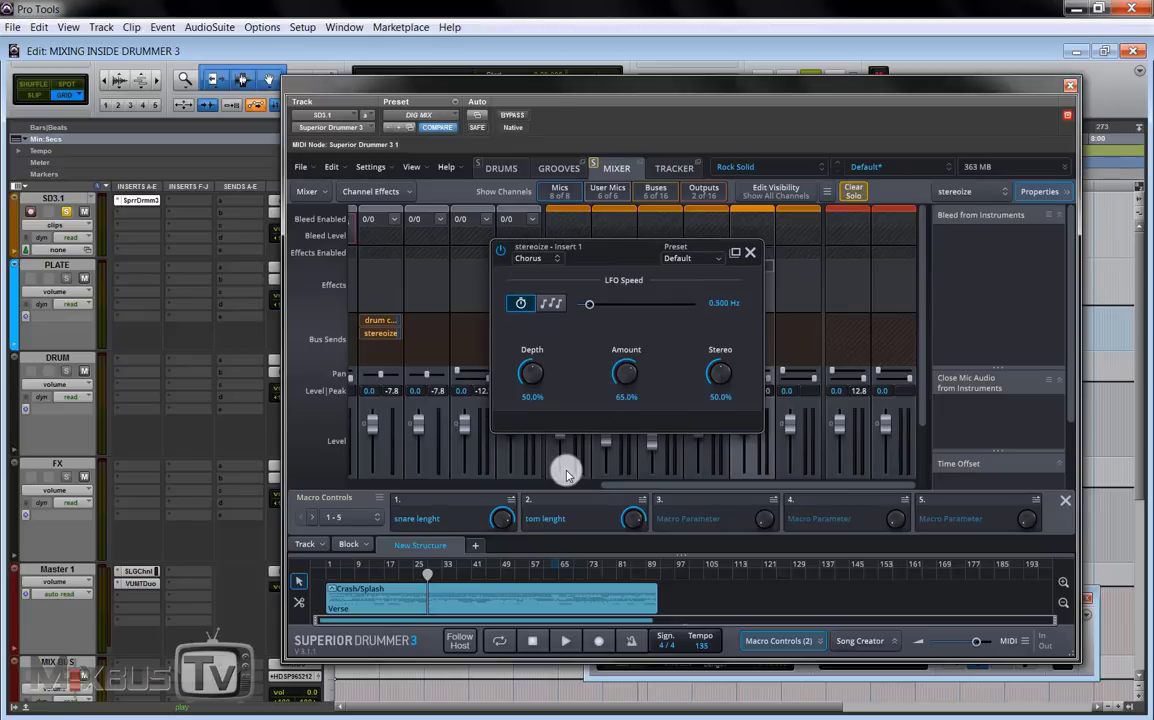
click(563, 640)
Step: Set the Chorus to 0.455 Hz LFO speed, 59% depth, 52% amount and 85.5% stereo
drag(589, 304, 626, 420)
drag(532, 376, 531, 428)
drag(616, 386, 621, 355)
drag(532, 378, 541, 314)
drag(620, 378, 630, 348)
drag(718, 374, 722, 332)
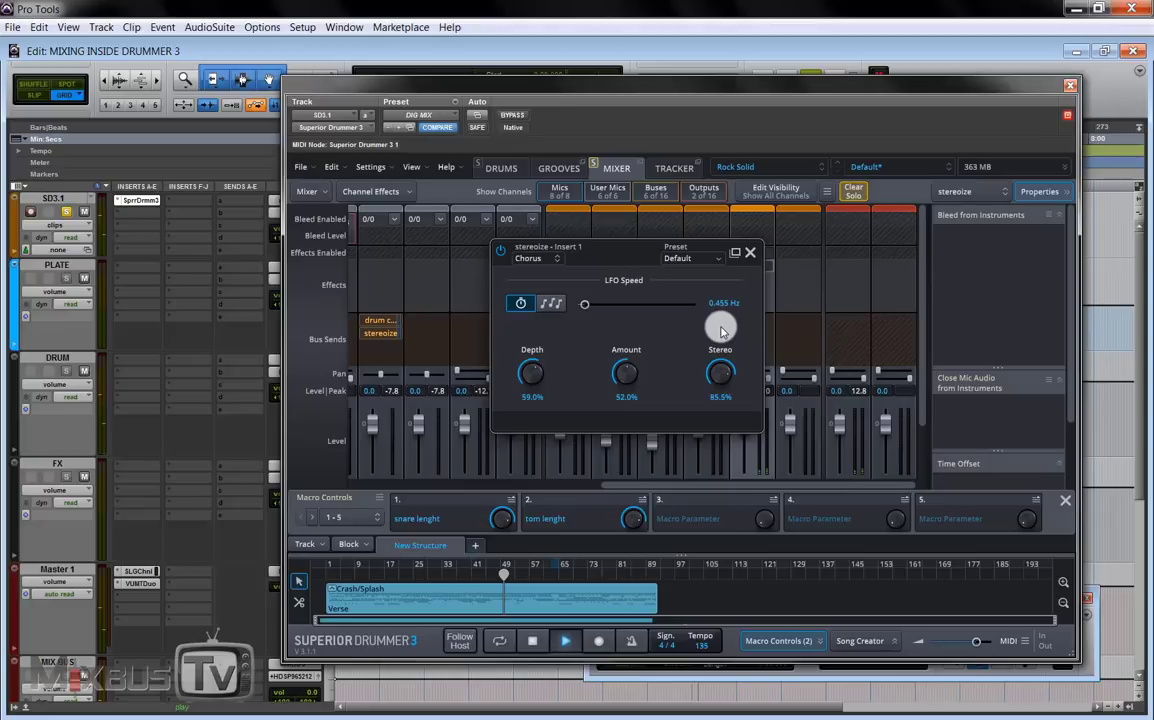
click(749, 256)
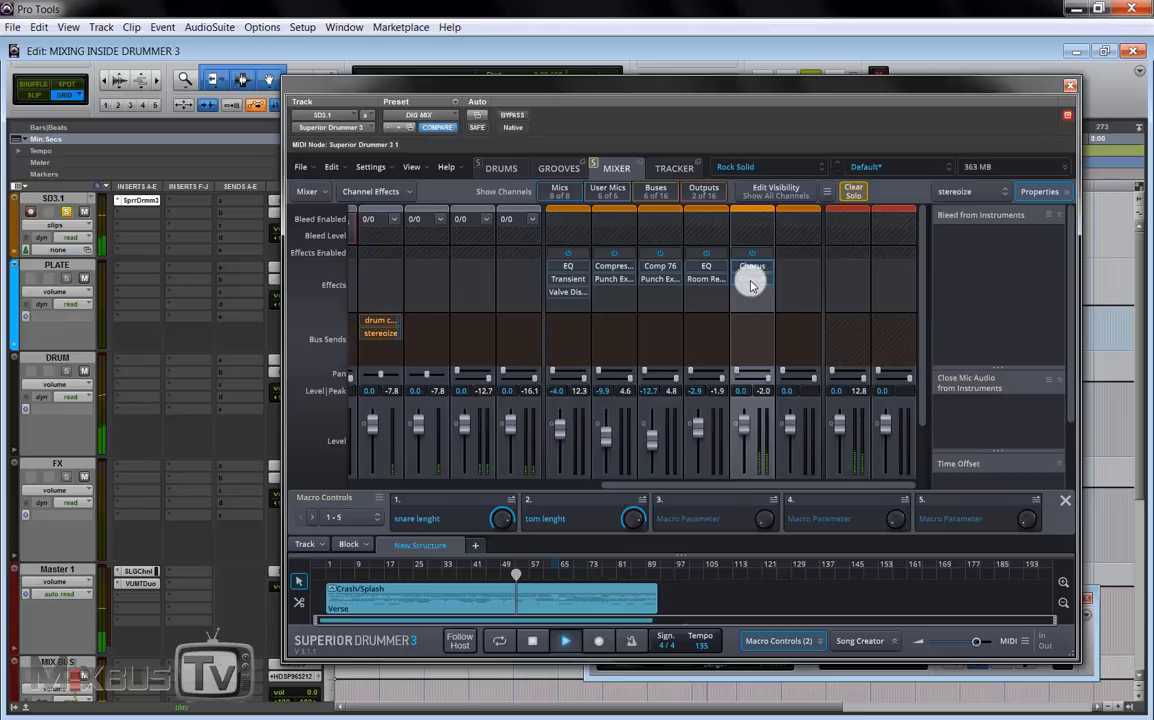
Step: Stop playback and toggle the stereoize bus solo off and back on
scroll(748, 300, down, 2)
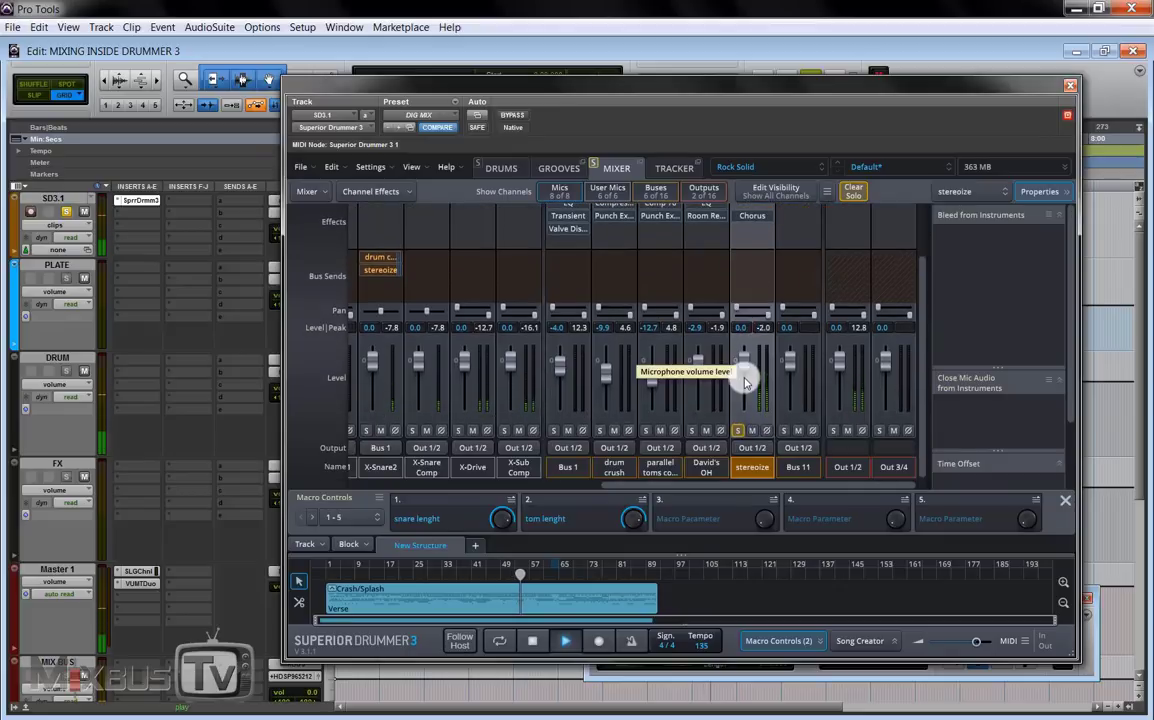
key(space)
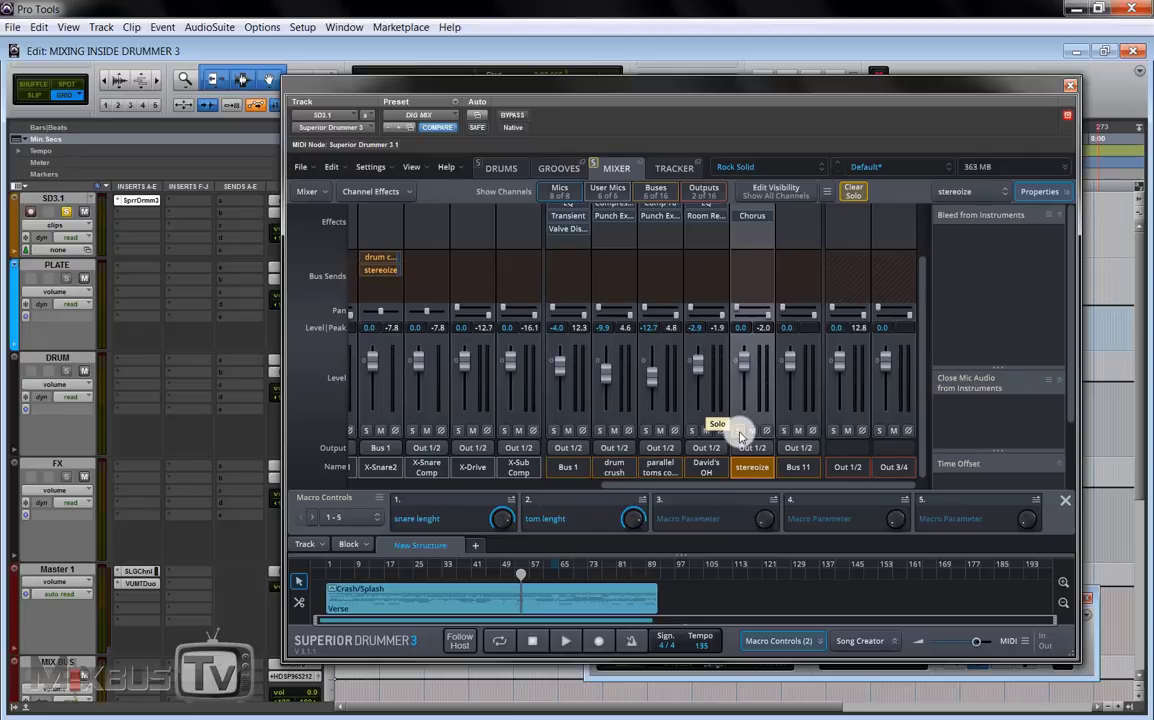
click(741, 432)
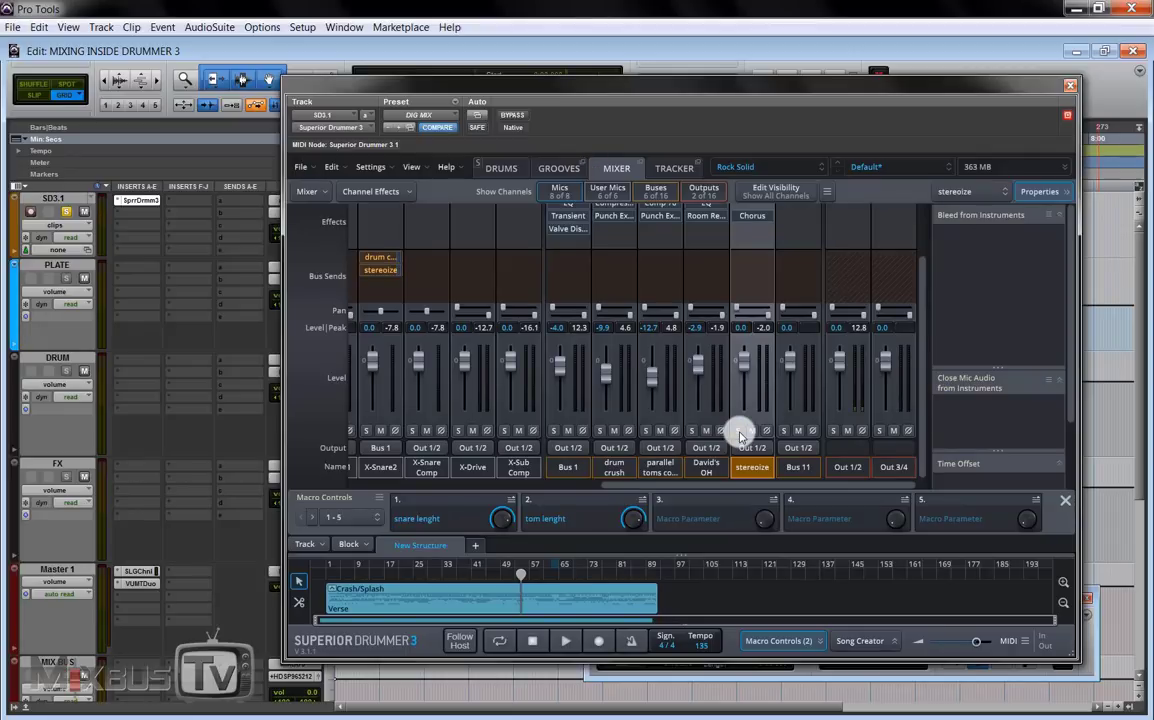
click(741, 432)
scroll(741, 437, up, 2)
click(752, 282)
Step: Add a Room Reverb ahead of the Chorus on the stereoize bus and make it 100% wet
mouse_move(804, 334)
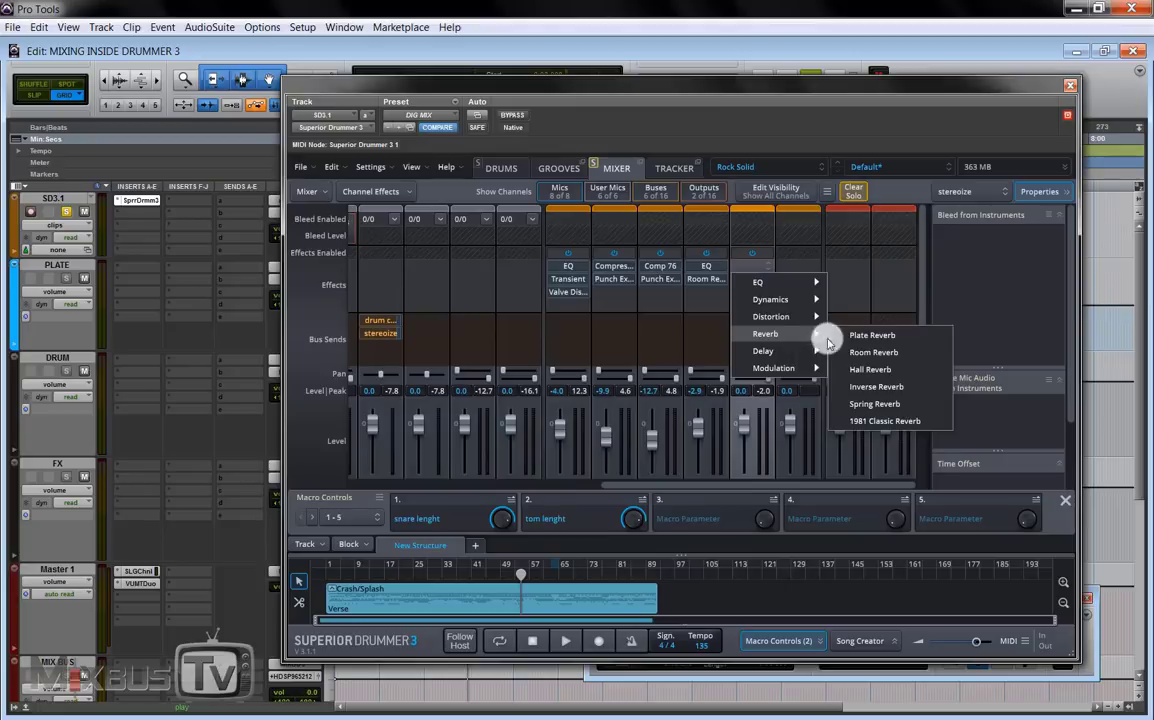
click(900, 352)
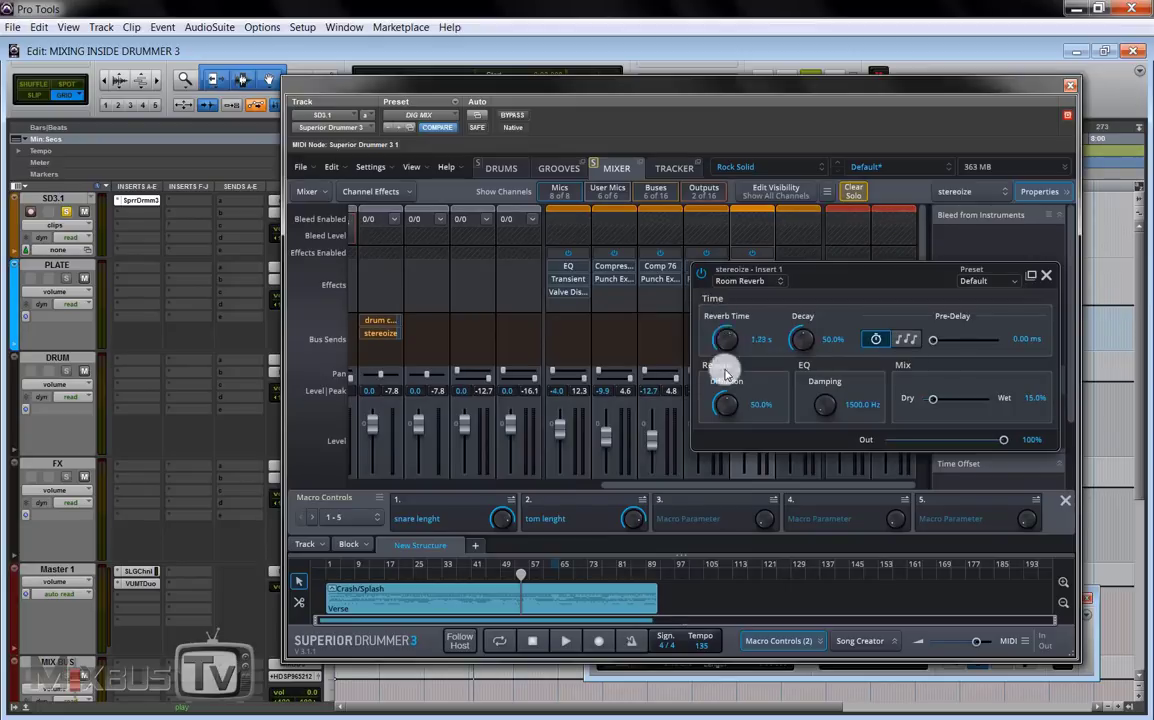
drag(814, 273, 438, 239)
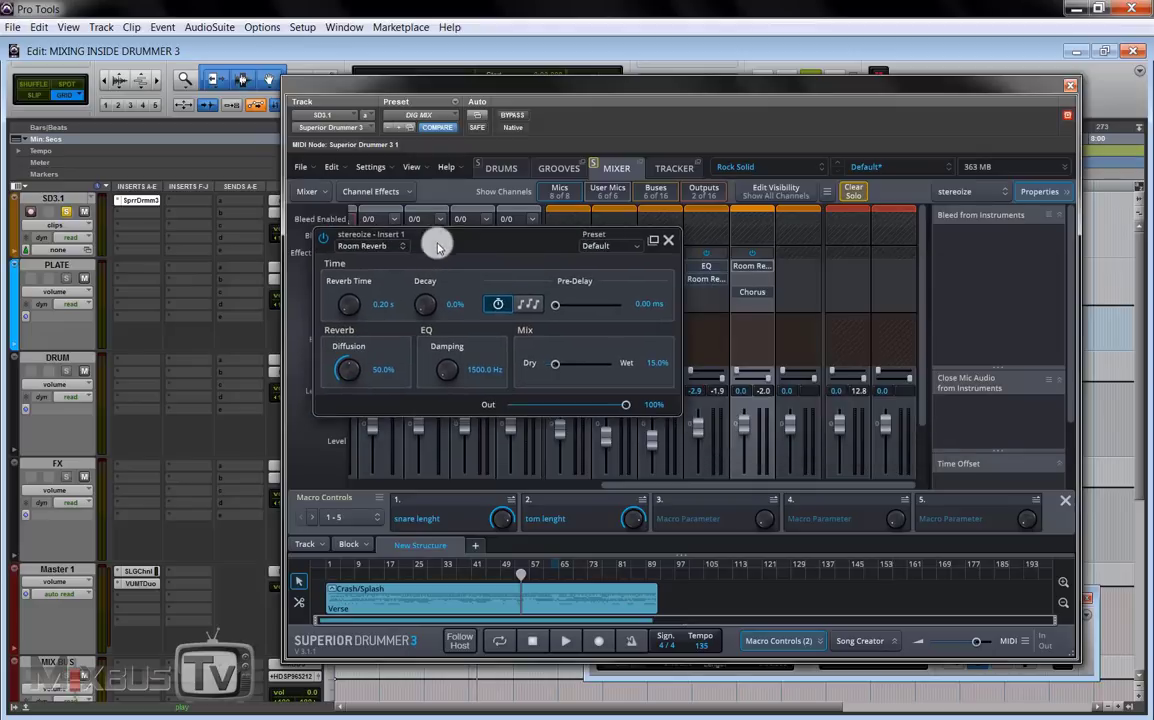
drag(542, 372, 700, 368)
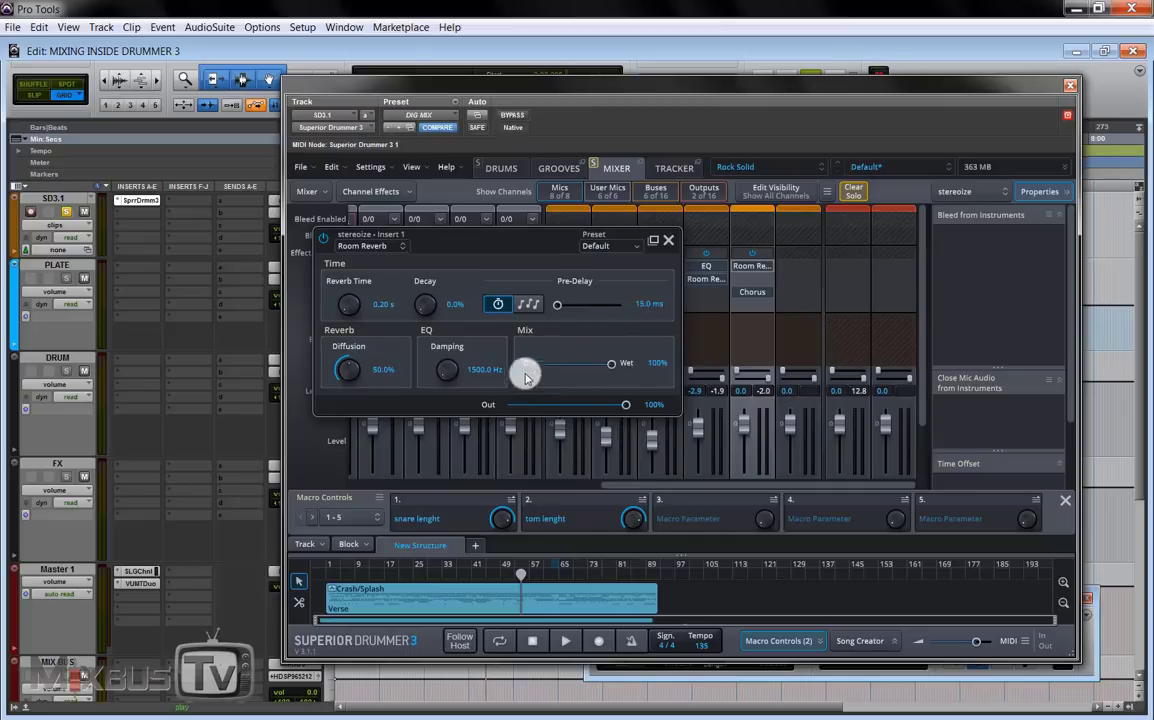
Step: Audition the reverb against bypass during playback and set its pre-delay to 80 ms
key(space)
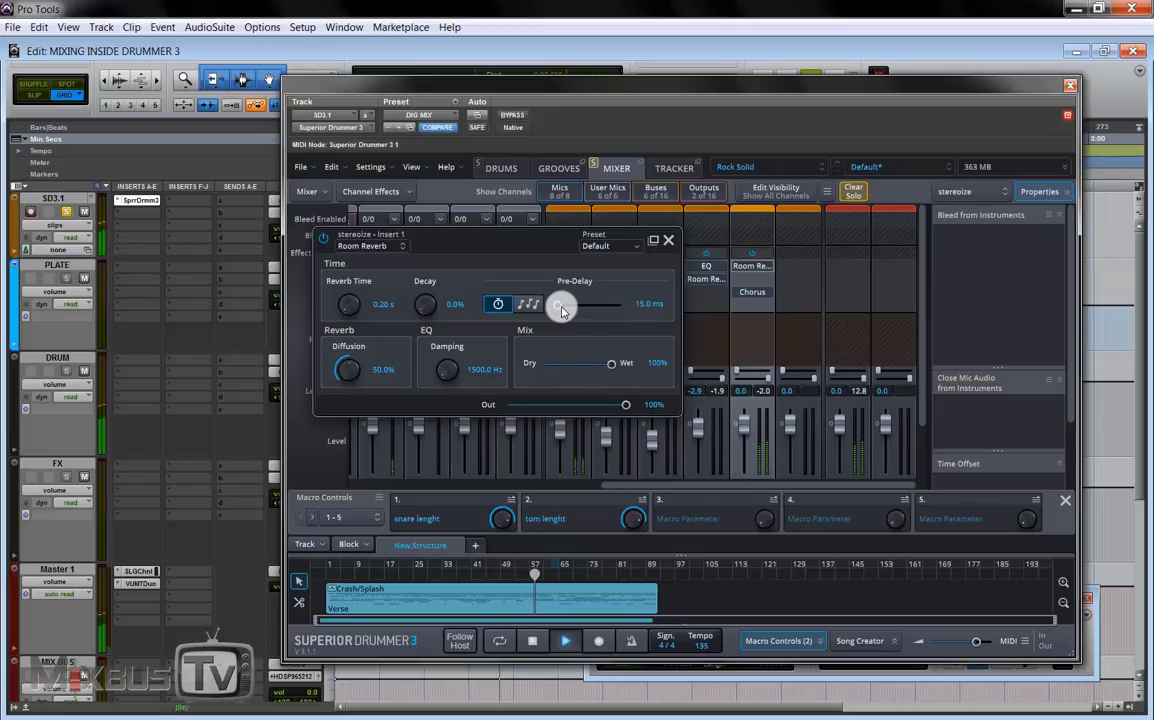
click(324, 238)
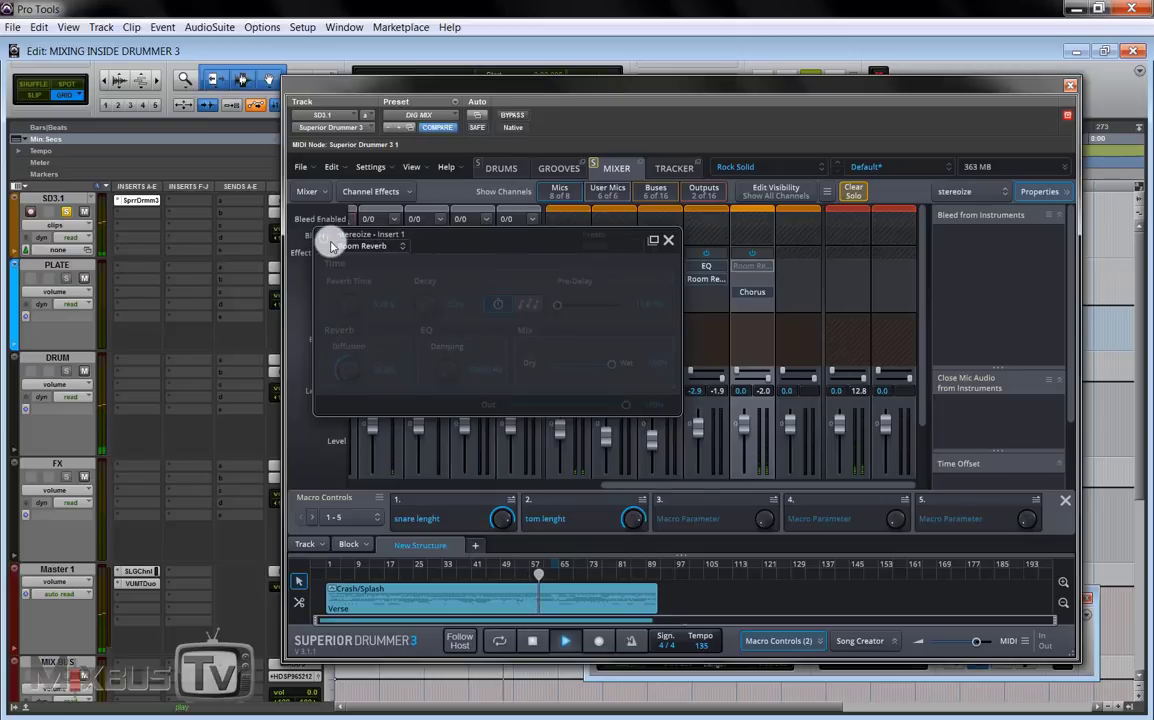
click(324, 238)
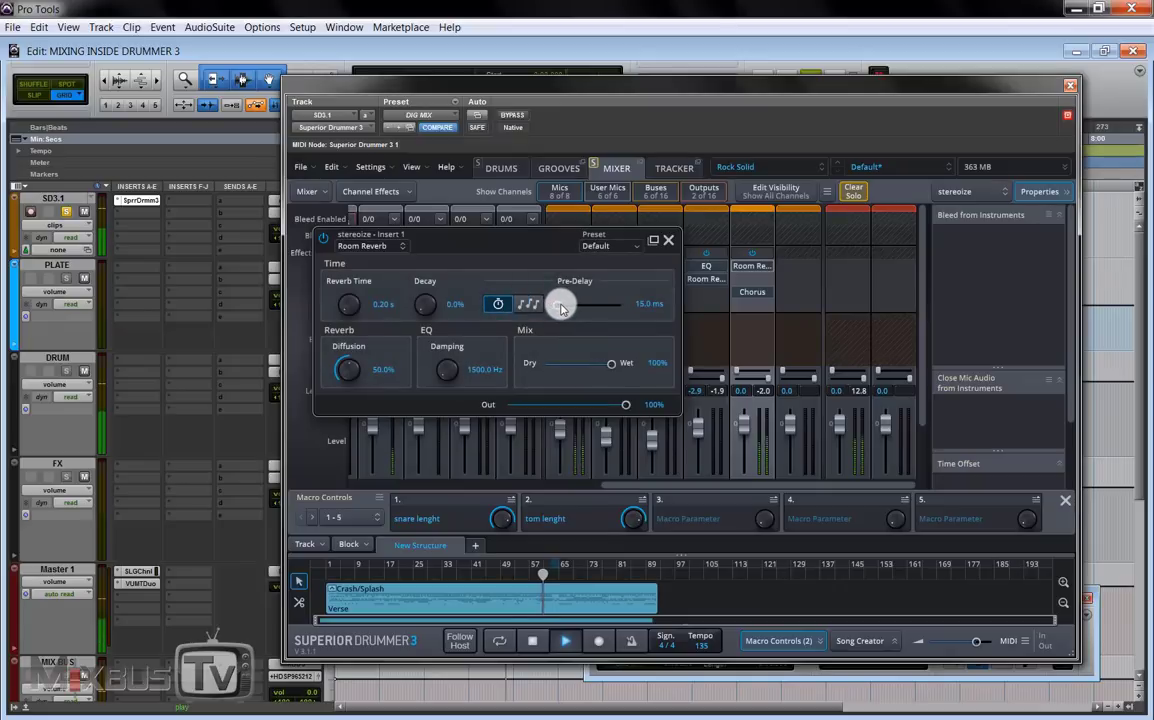
click(645, 305)
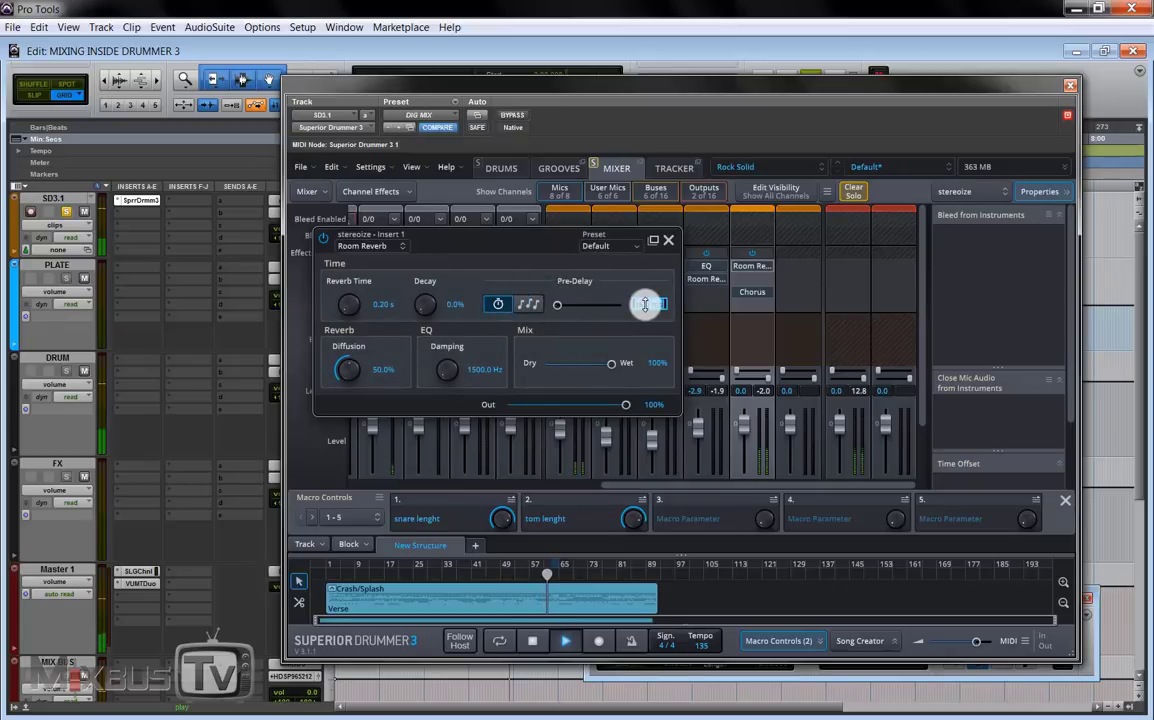
key(Return)
mouse_move(641, 307)
mouse_down()
mouse_move(575, 311)
mouse_move(620, 315)
mouse_up()
Step: Insert a Transient shaper on stereoize with Attack -15.00 and Sustain 7.68
click(752, 265)
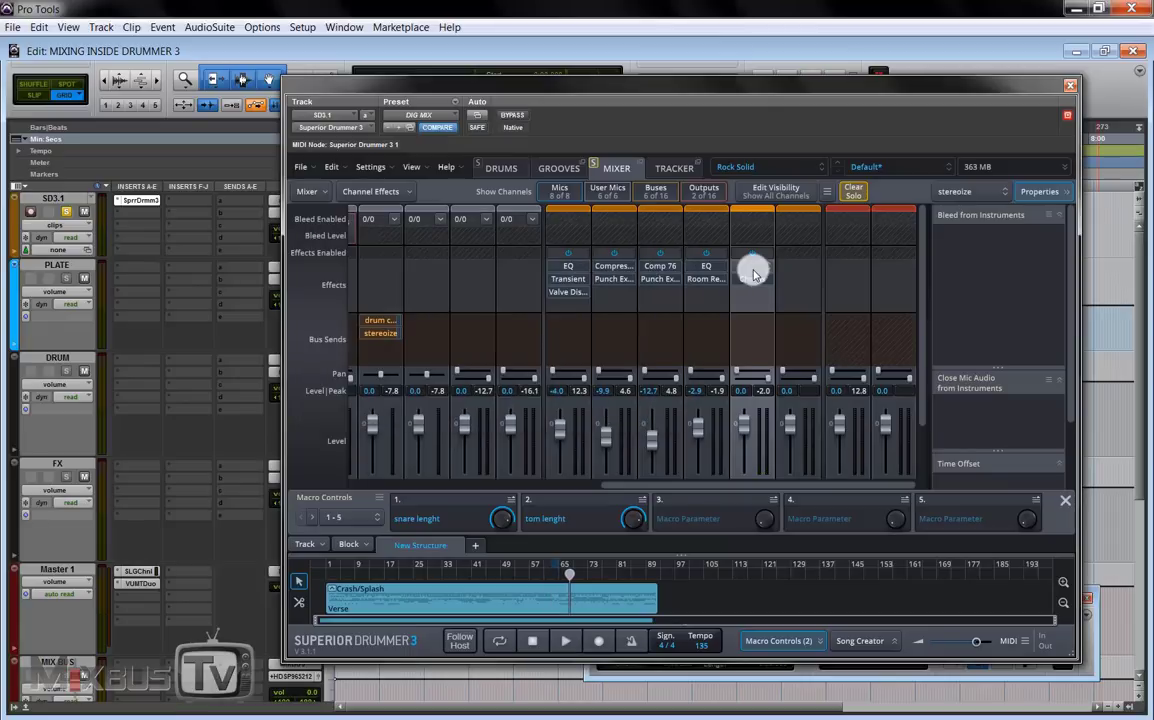
click(752, 265)
mouse_move(798, 318)
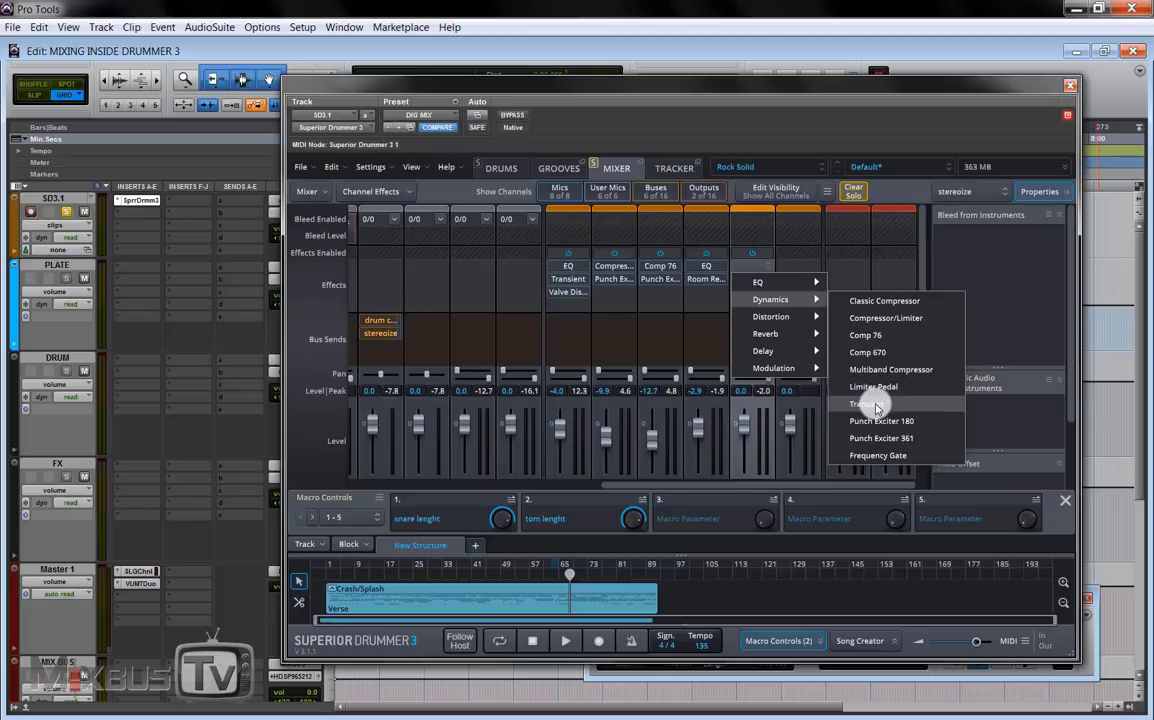
click(876, 407)
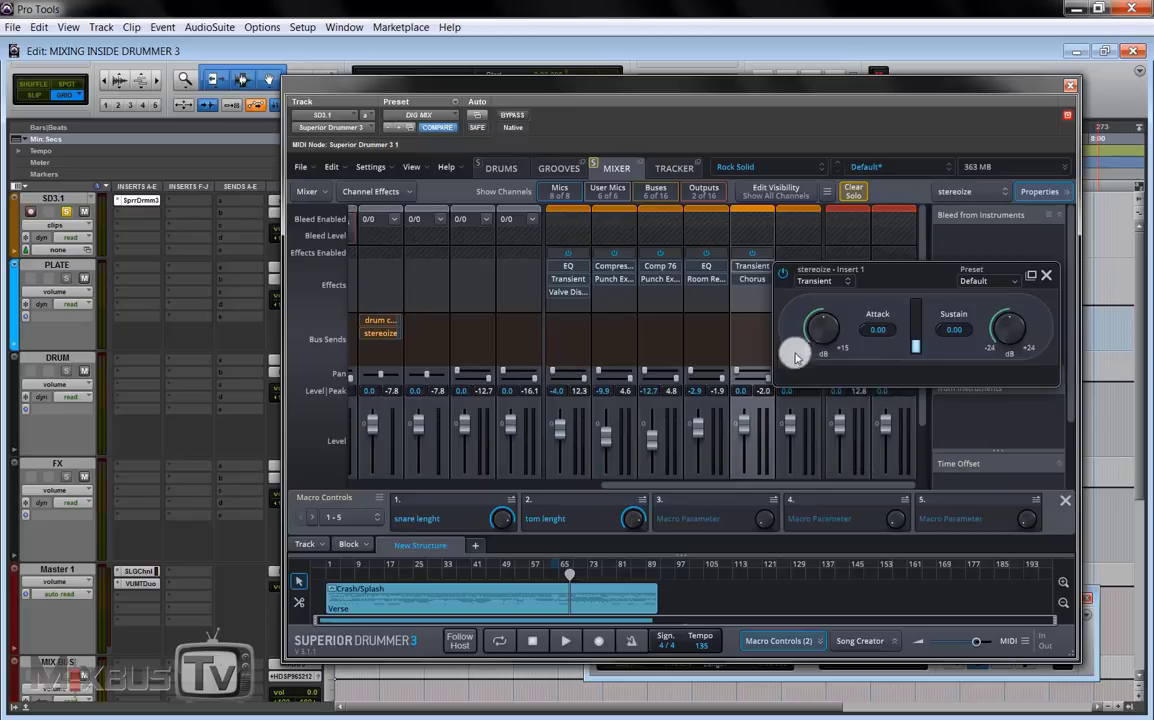
drag(884, 276, 533, 305)
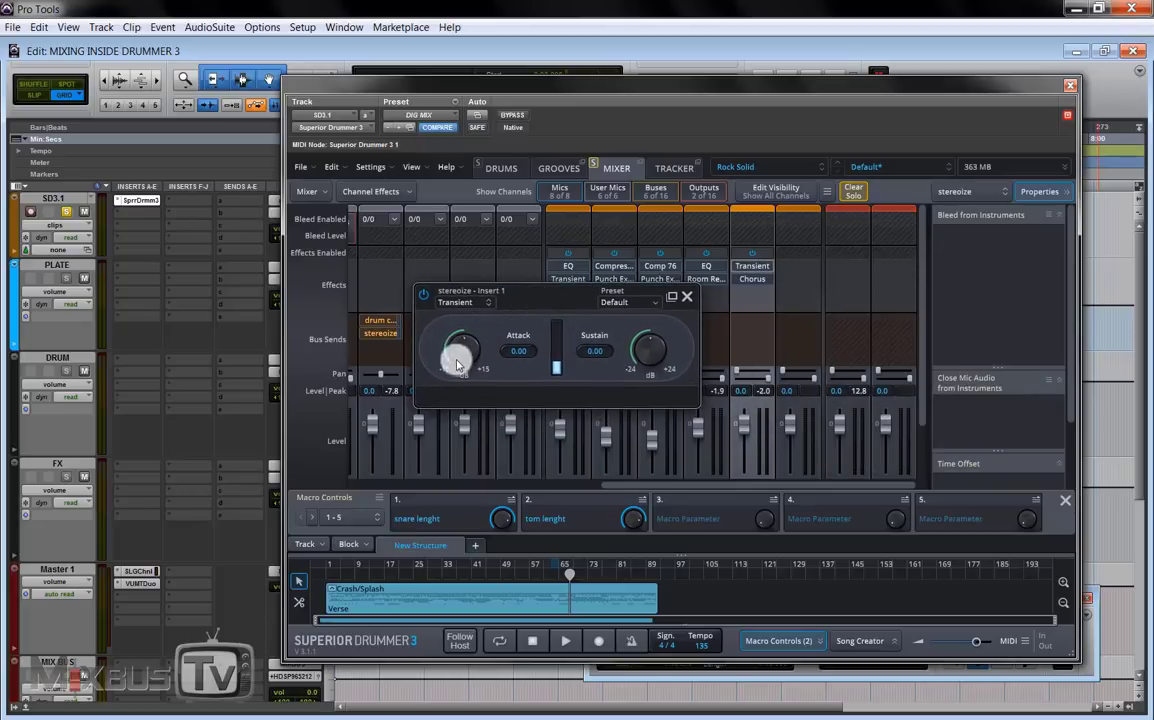
drag(457, 366, 451, 469)
click(565, 637)
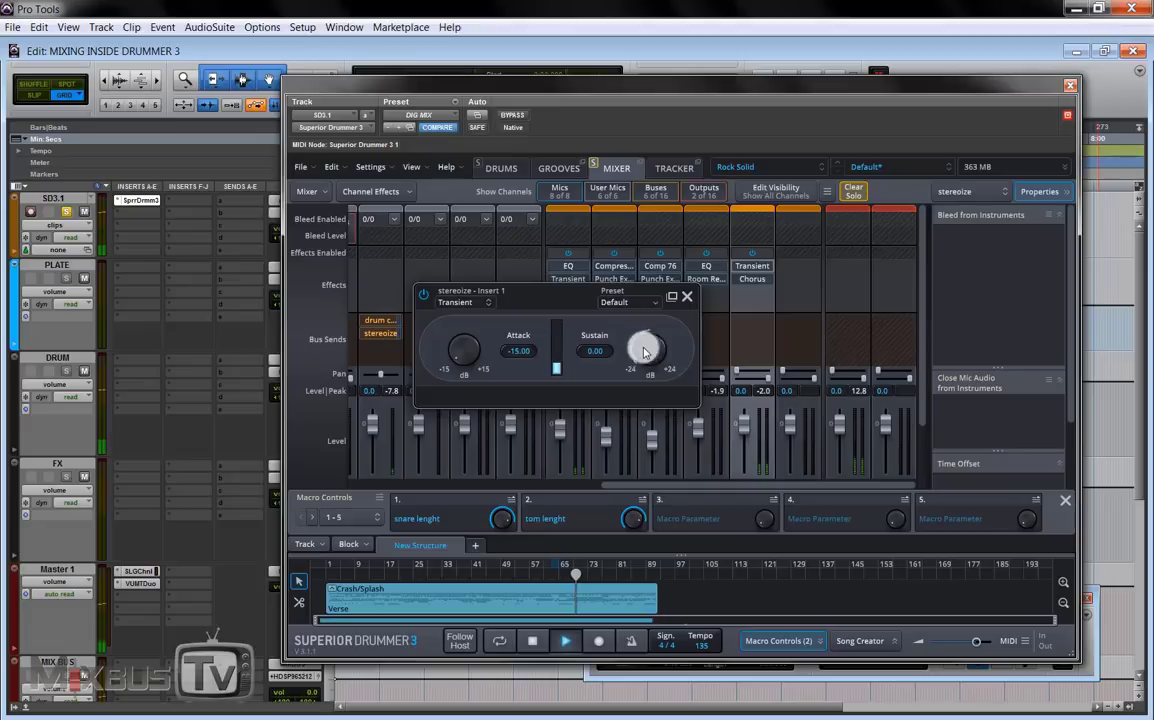
mouse_move(645, 348)
mouse_down()
mouse_move(648, 313)
mouse_move(650, 333)
mouse_up()
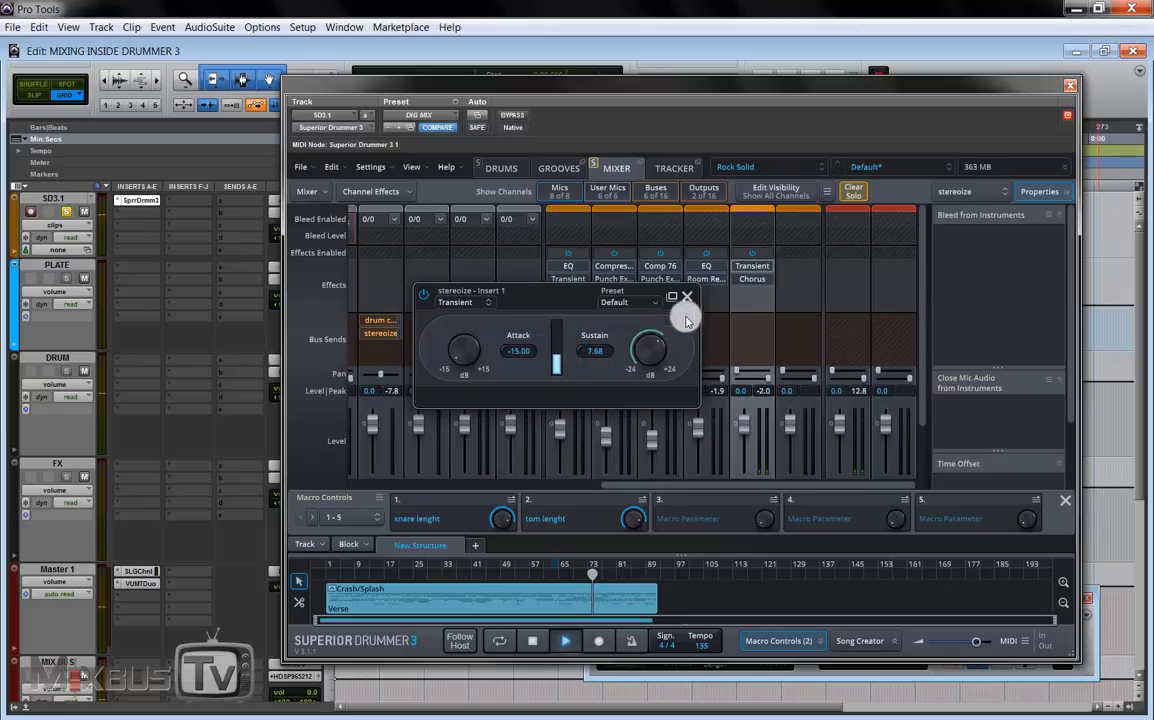
Step: Clear all solos, solo stereoize, and raise its Transient Sustain to 15.8
click(850, 193)
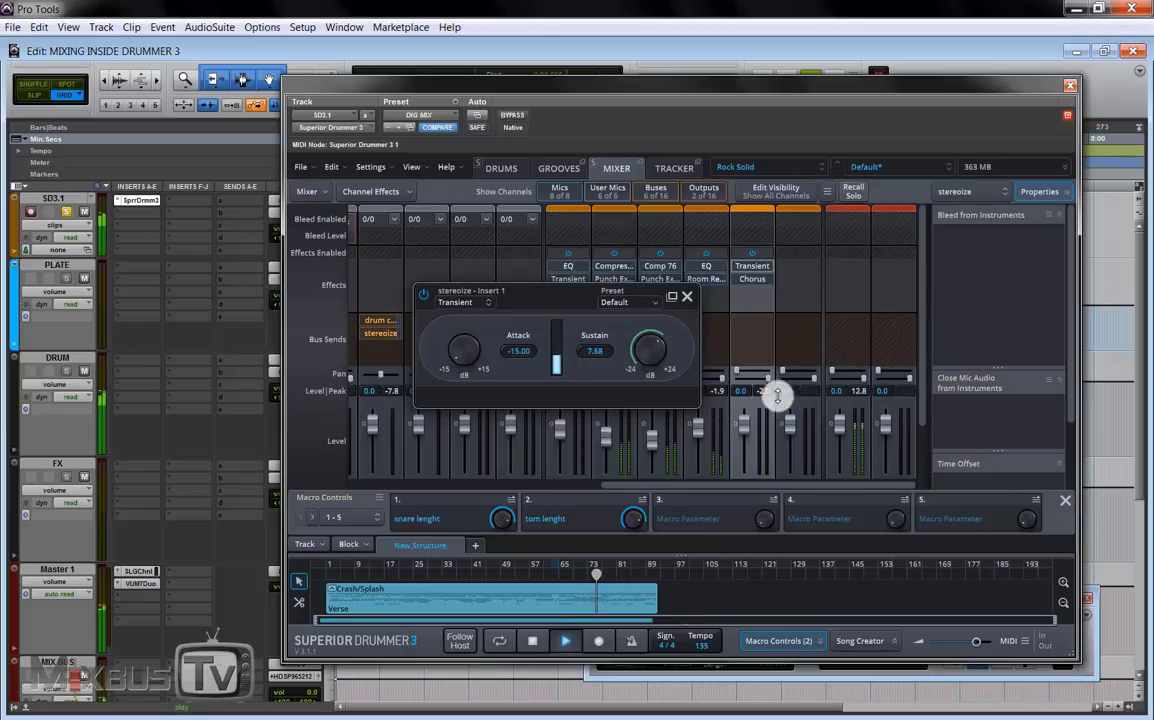
scroll(765, 415, down, 3)
click(738, 431)
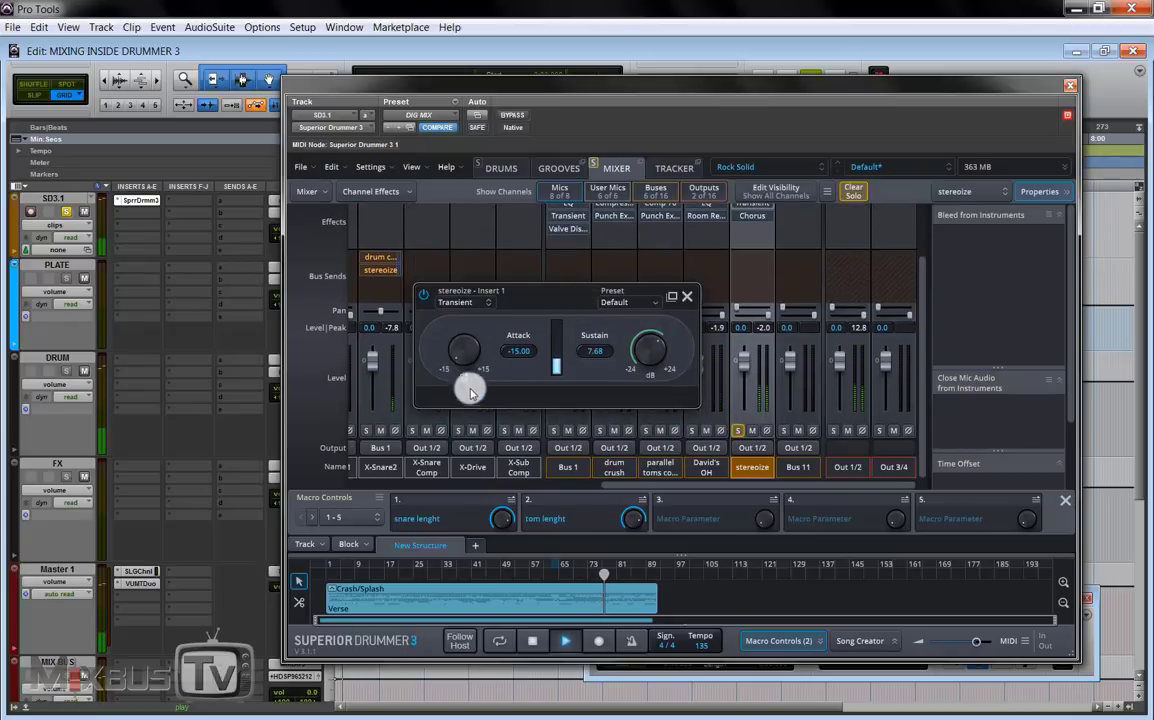
drag(652, 348, 657, 325)
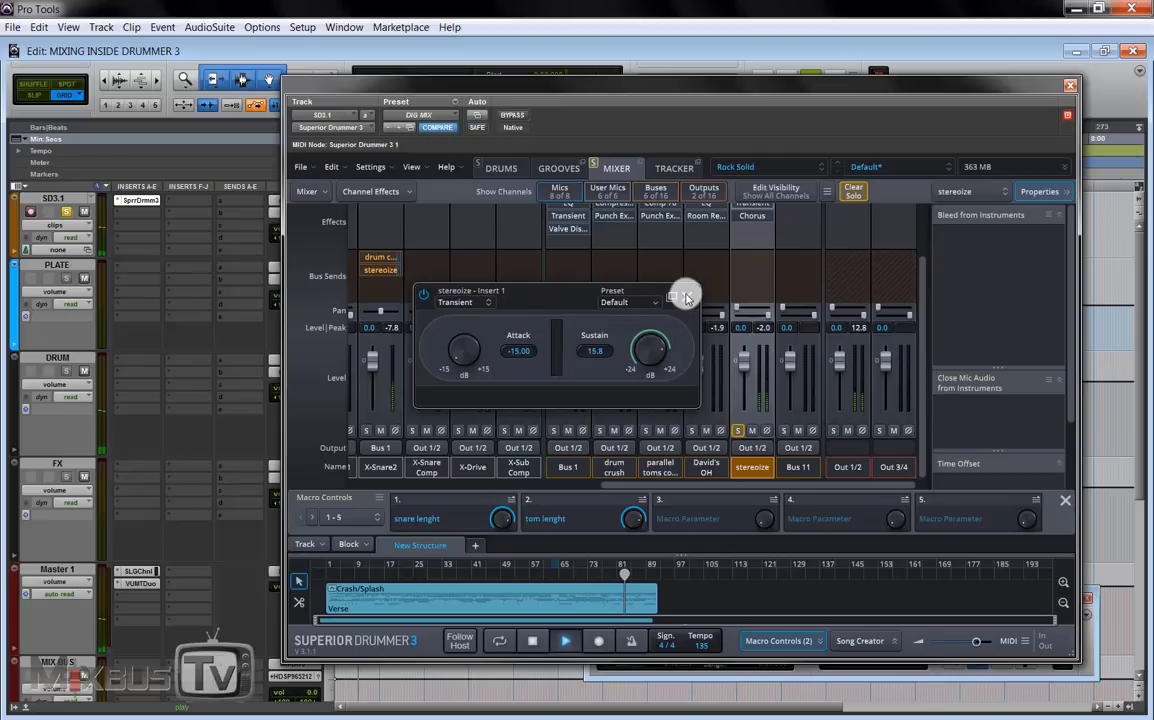
click(687, 297)
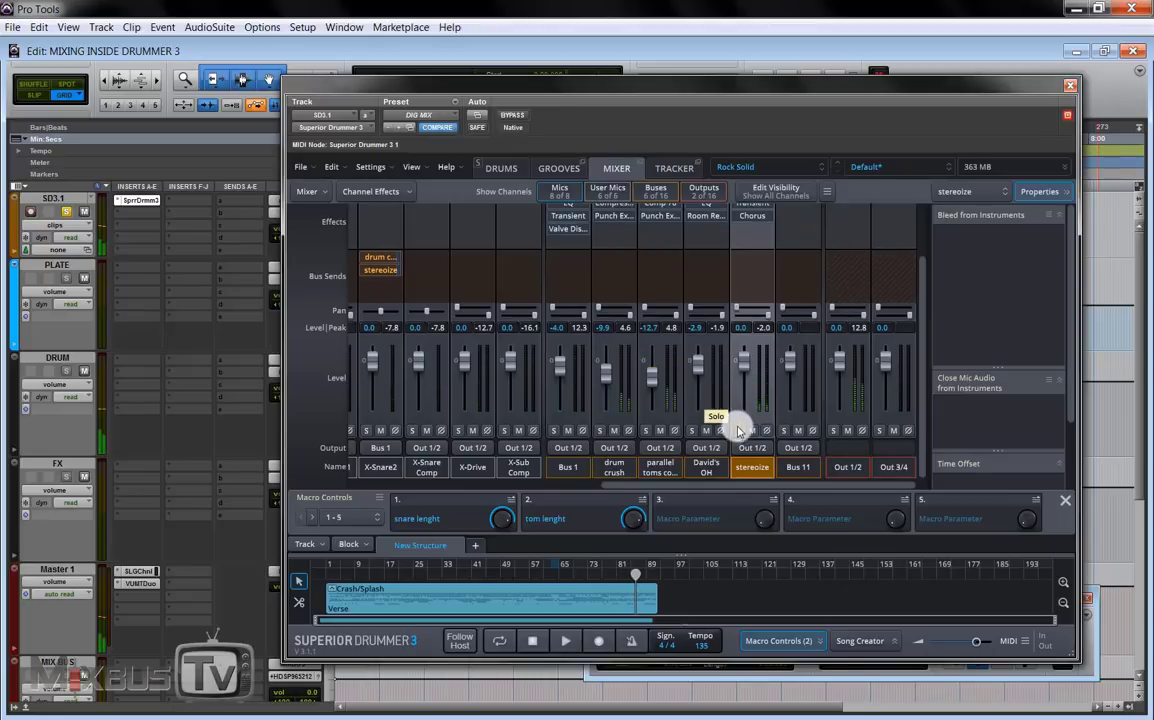
Step: Set the stereoize fader to -14.5 dB during playback, then mute the channel and stop
mouse_move(747, 373)
mouse_down()
mouse_move(743, 443)
mouse_move(753, 373)
mouse_up()
key(space)
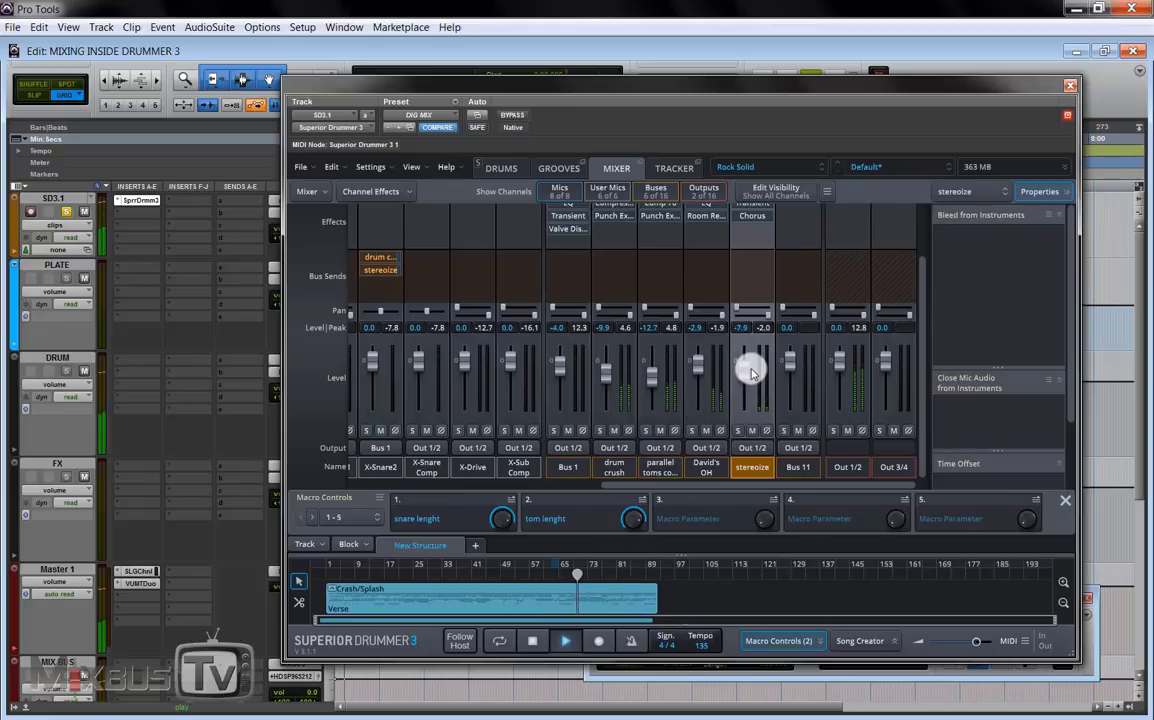
drag(753, 373, 747, 366)
click(752, 430)
click(752, 432)
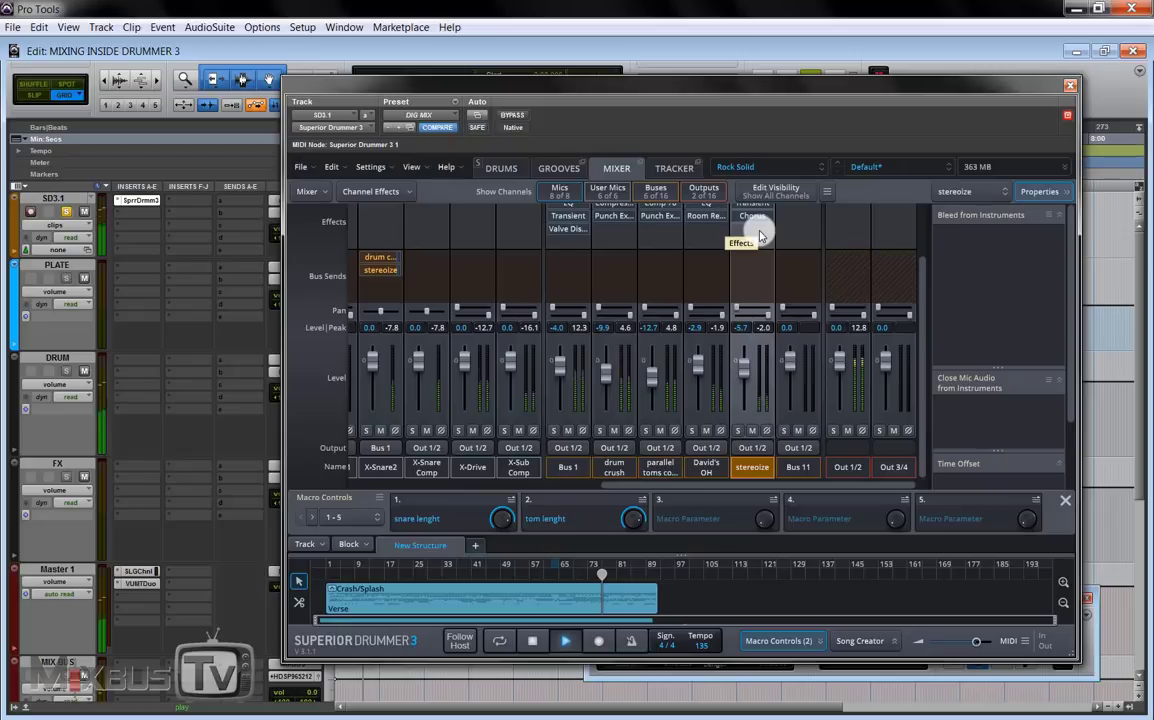
click(752, 430)
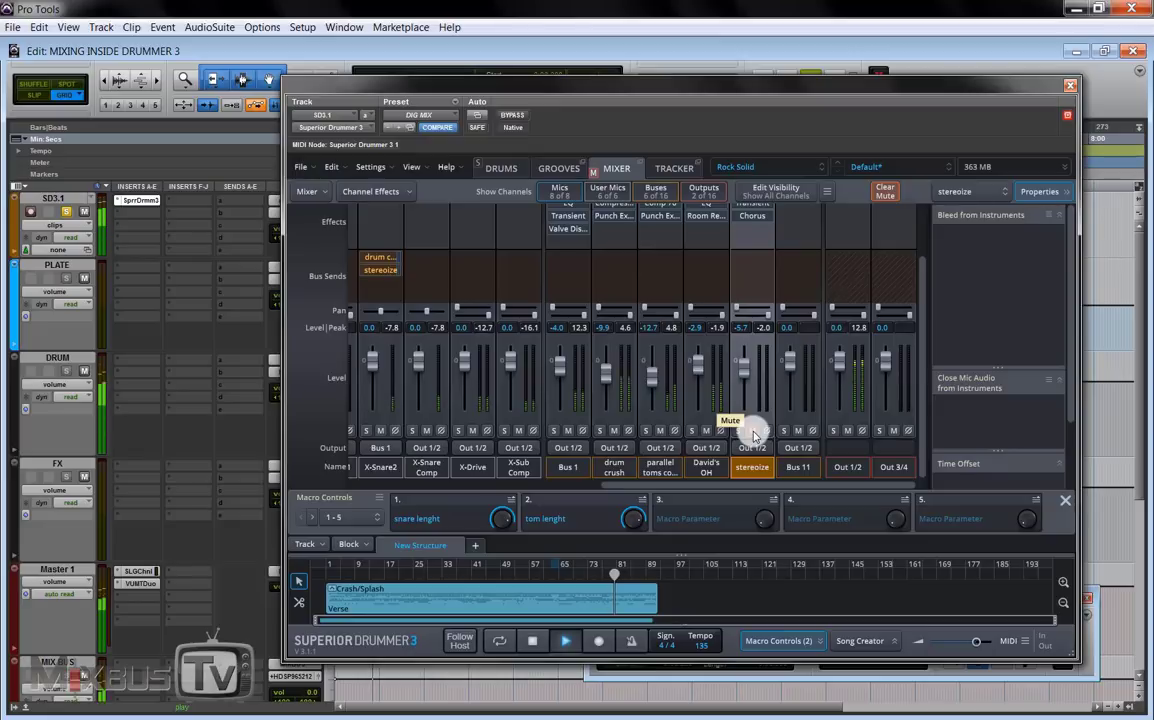
drag(745, 369, 744, 382)
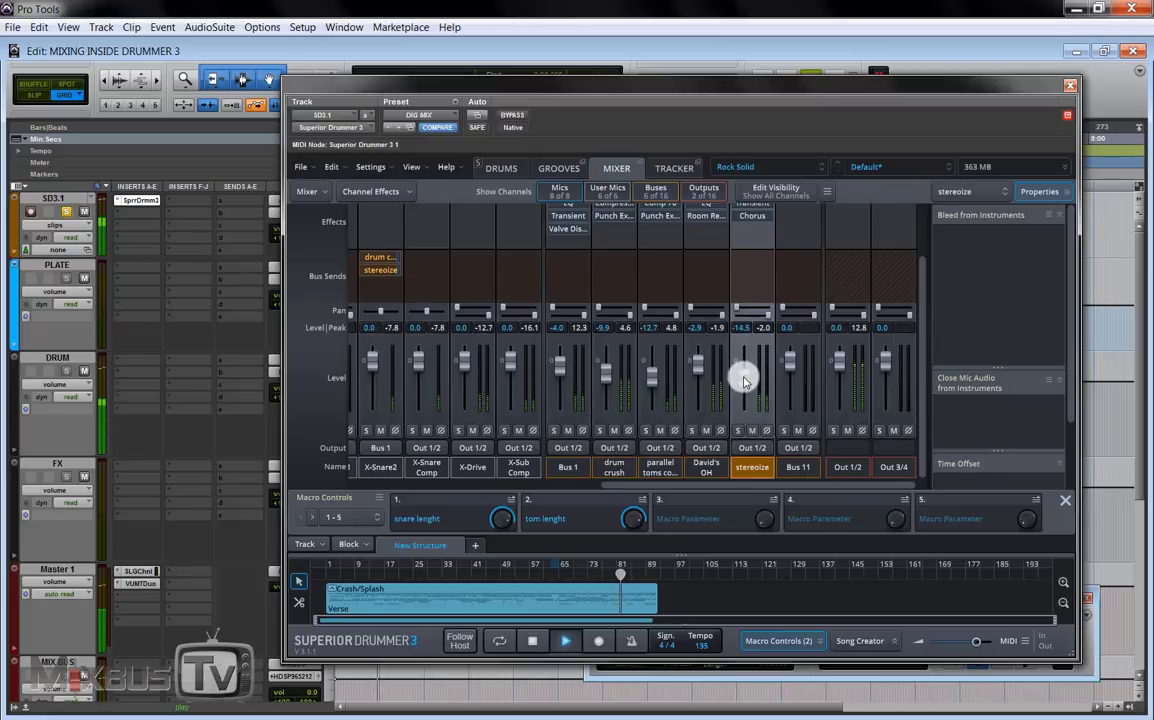
click(752, 430)
key(space)
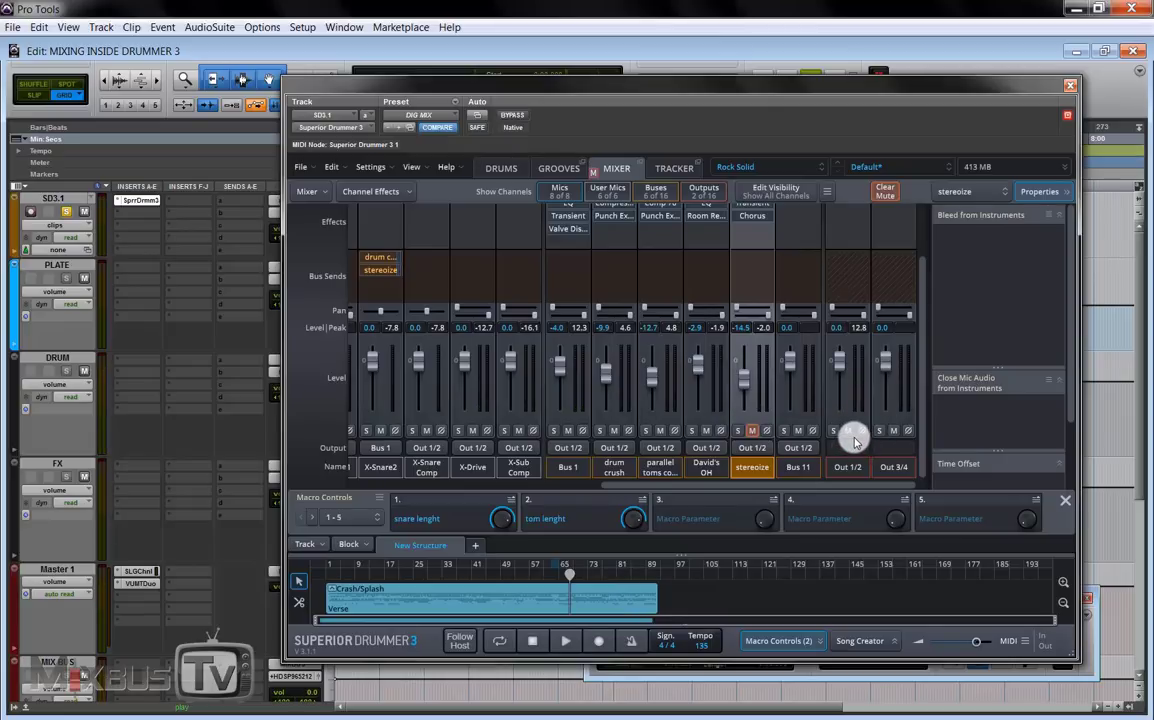
Step: Insert an EQ on the Out 1/2 bus and play the song from around bar 25
scroll(842, 270, up, 2)
click(846, 280)
mouse_move(875, 287)
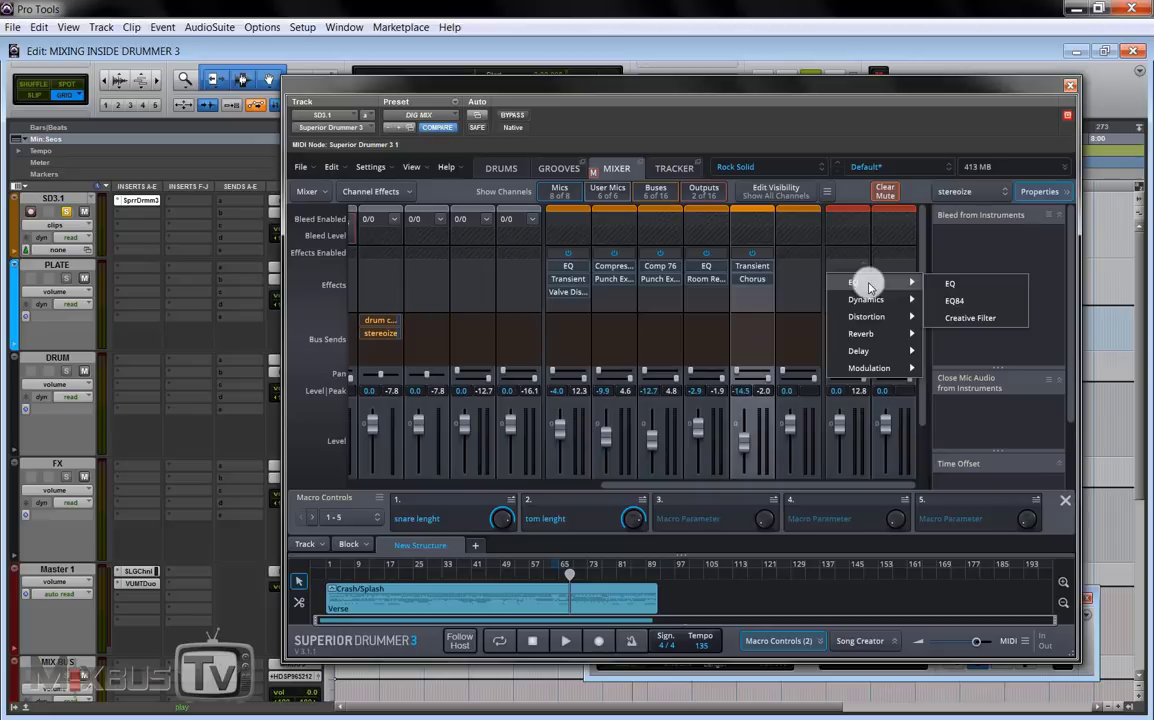
click(962, 285)
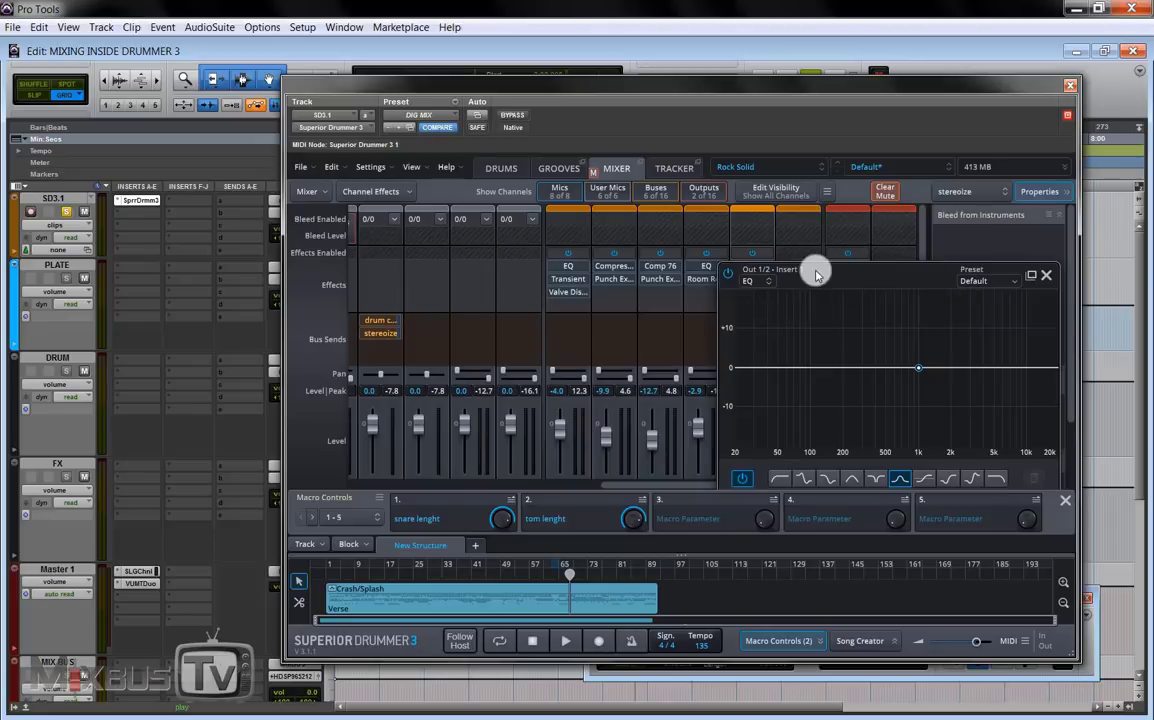
drag(824, 263, 538, 179)
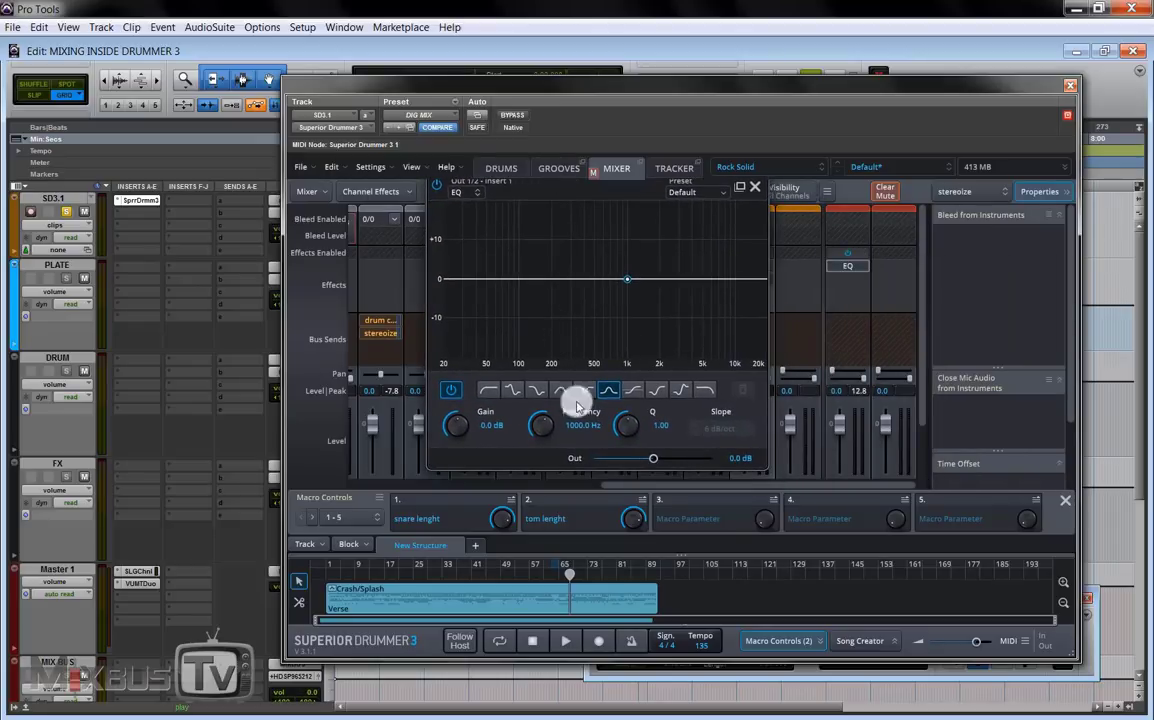
click(423, 585)
click(565, 641)
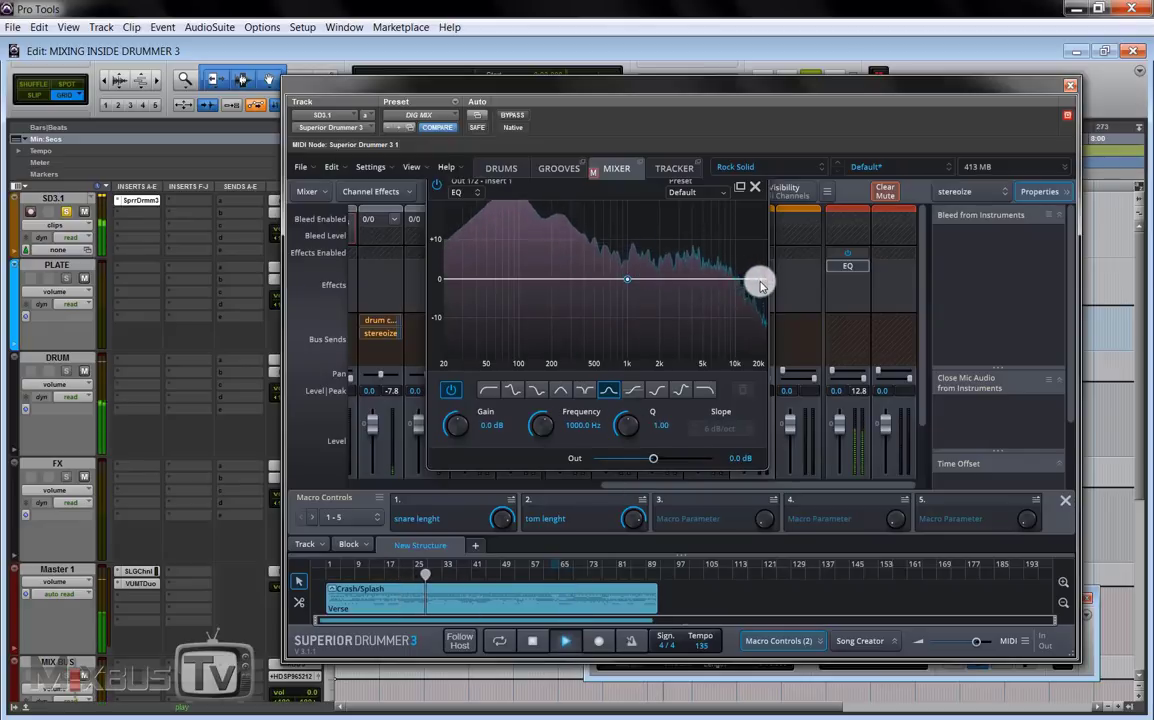
Step: Add a narrow bell band near 3559 Hz with a 1.5 dB boost
drag(759, 288, 759, 298)
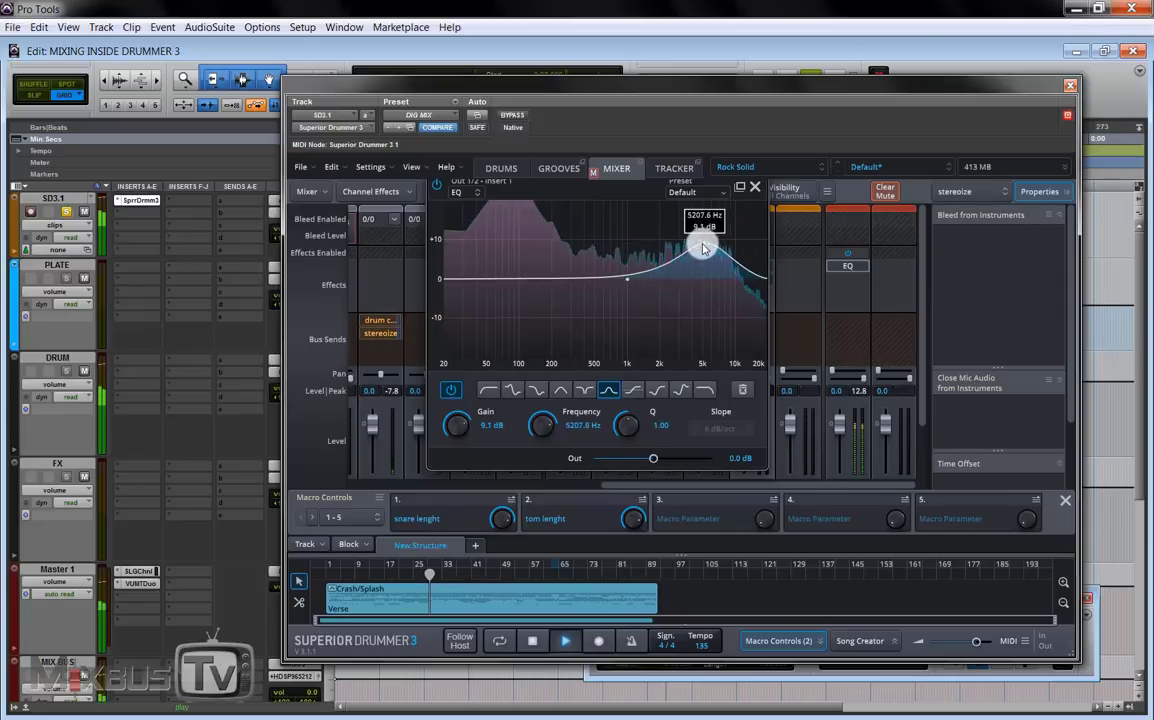
drag(654, 262, 642, 264)
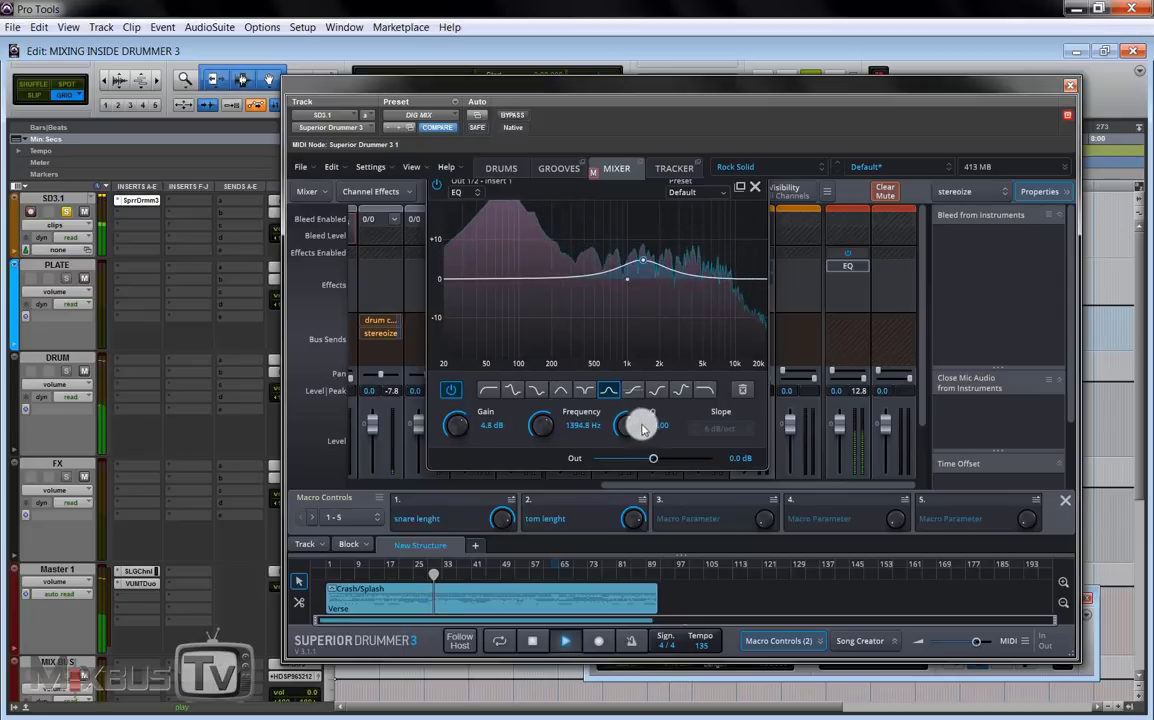
drag(637, 424, 630, 418)
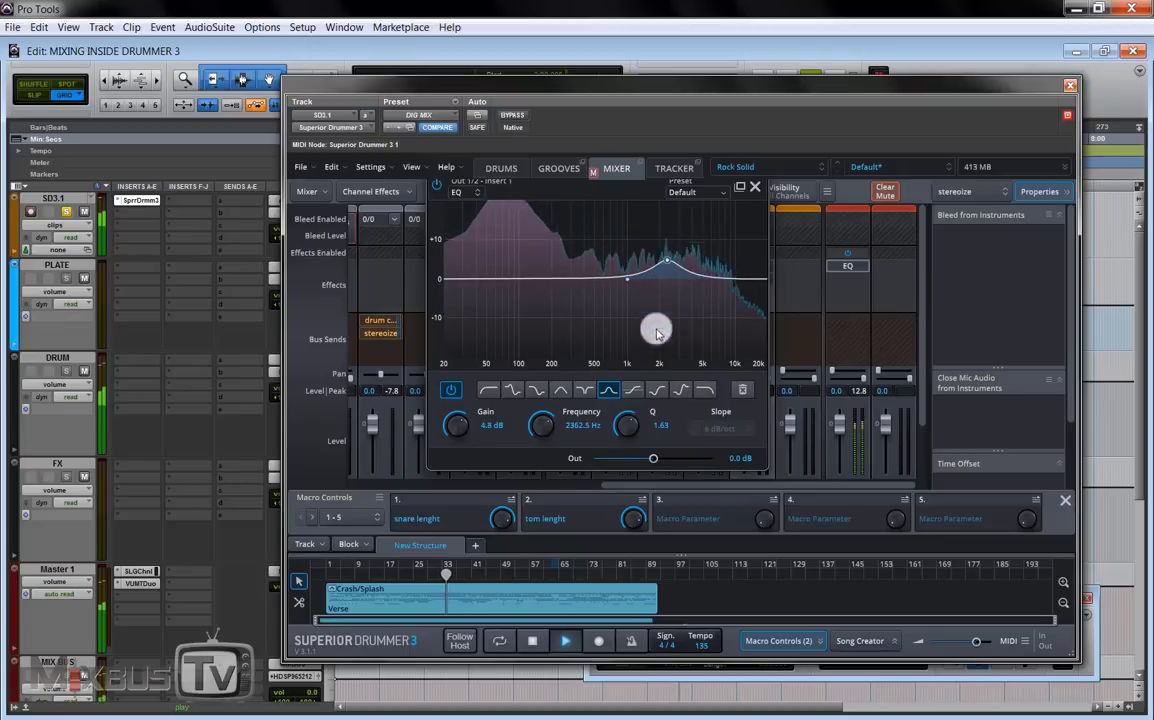
drag(632, 428, 660, 285)
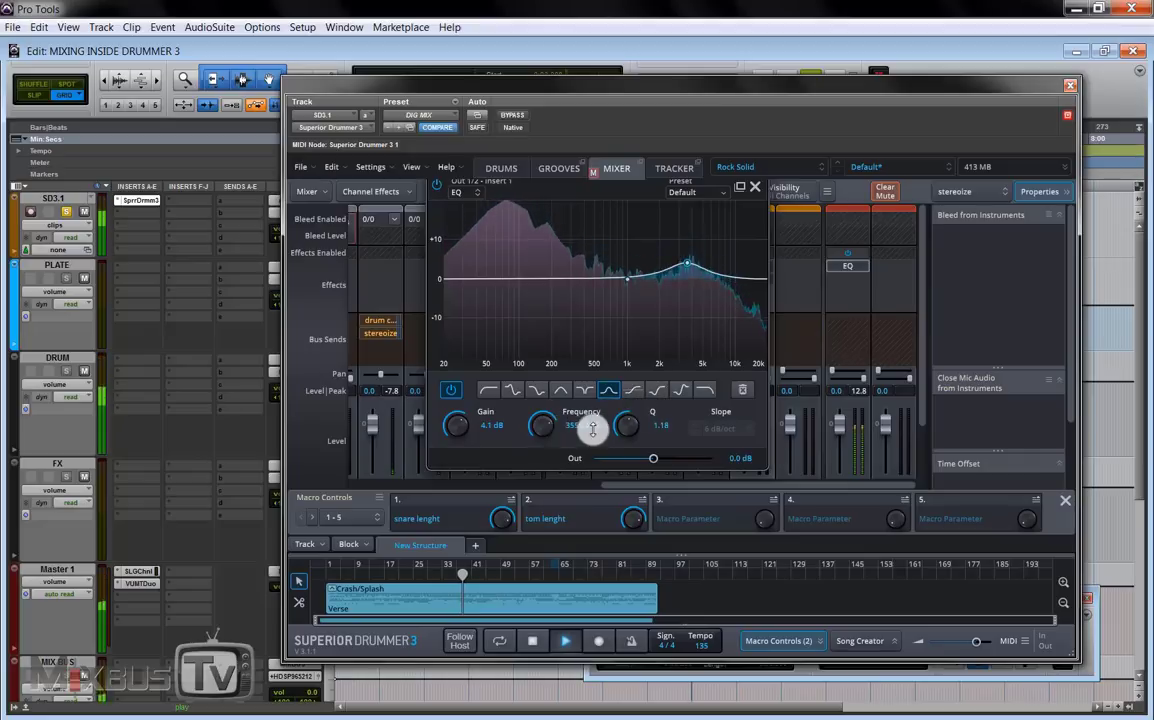
scroll(463, 428, down, 3)
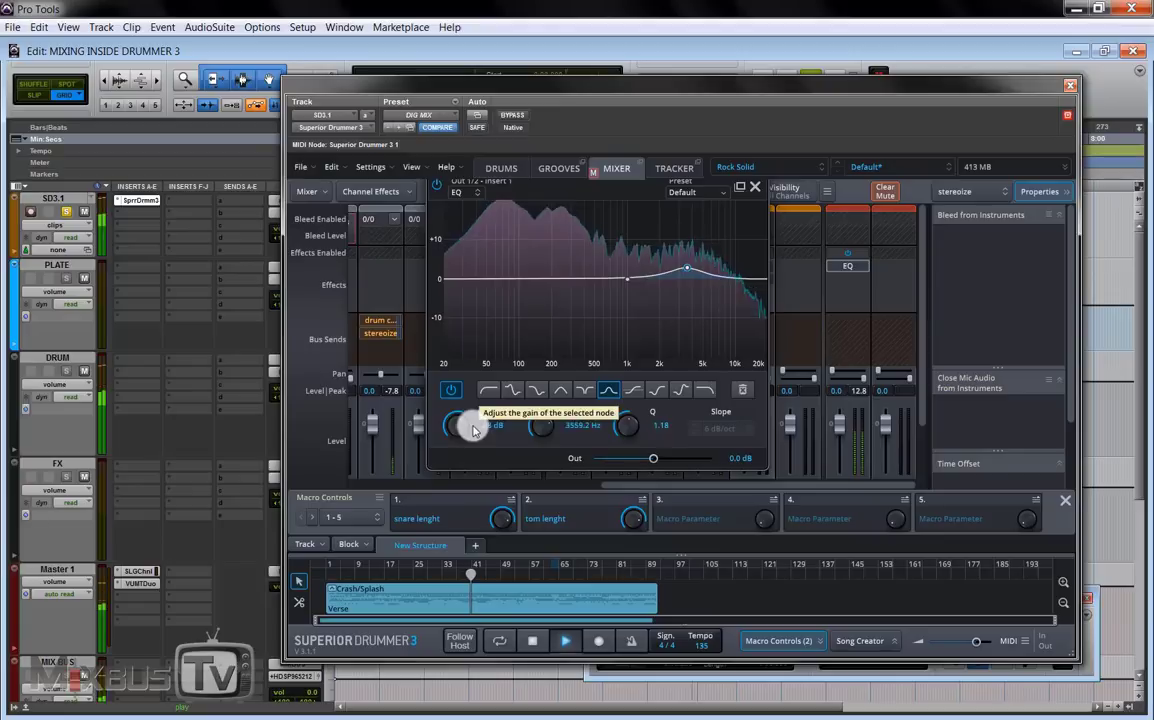
click(491, 425)
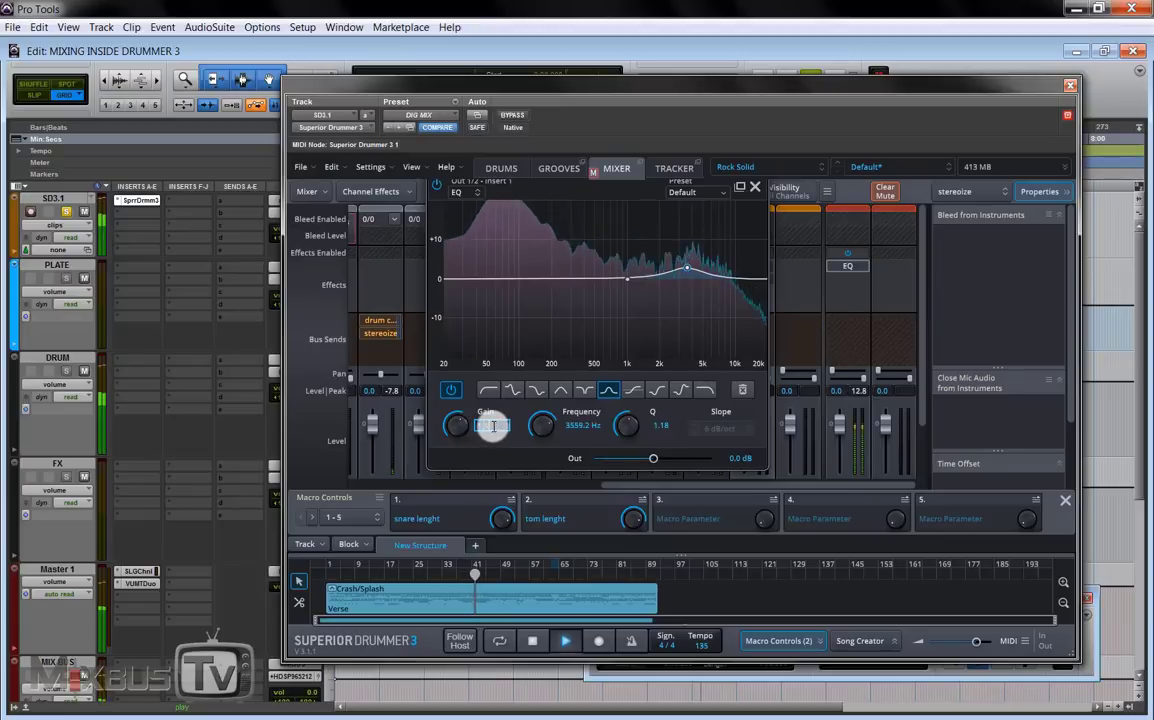
text(1.5)
key(Return)
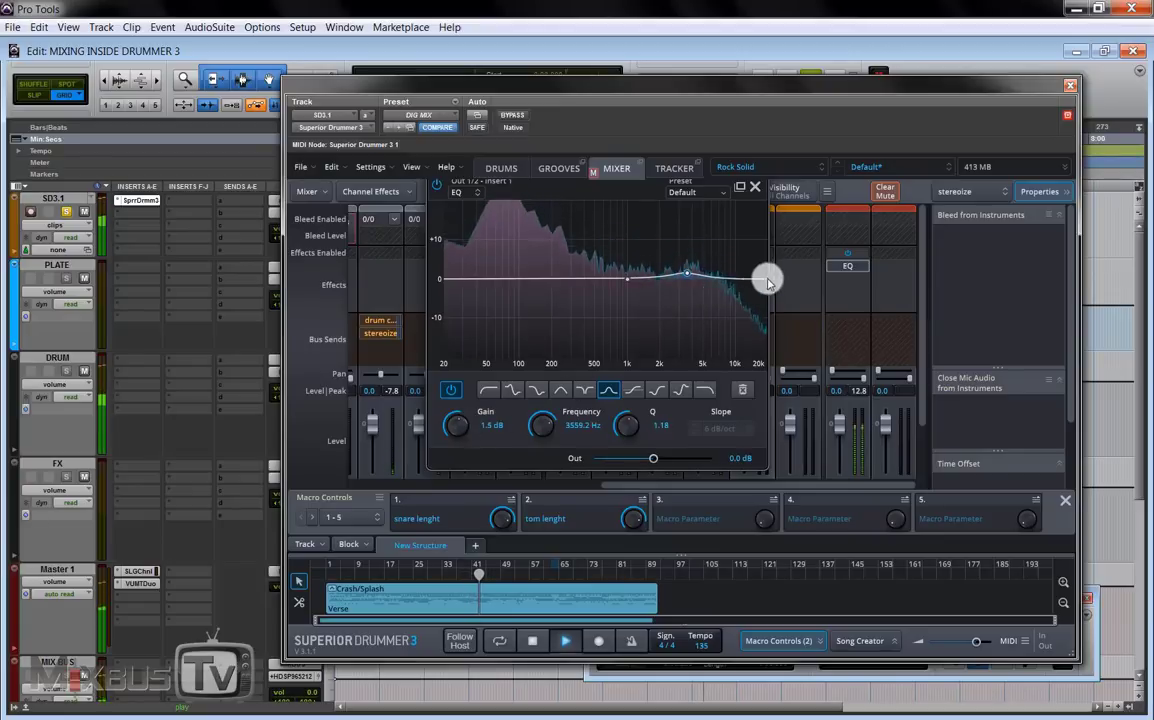
Step: Add a second bell band near 16311 Hz boosted 1.5 dB
drag(768, 281, 755, 256)
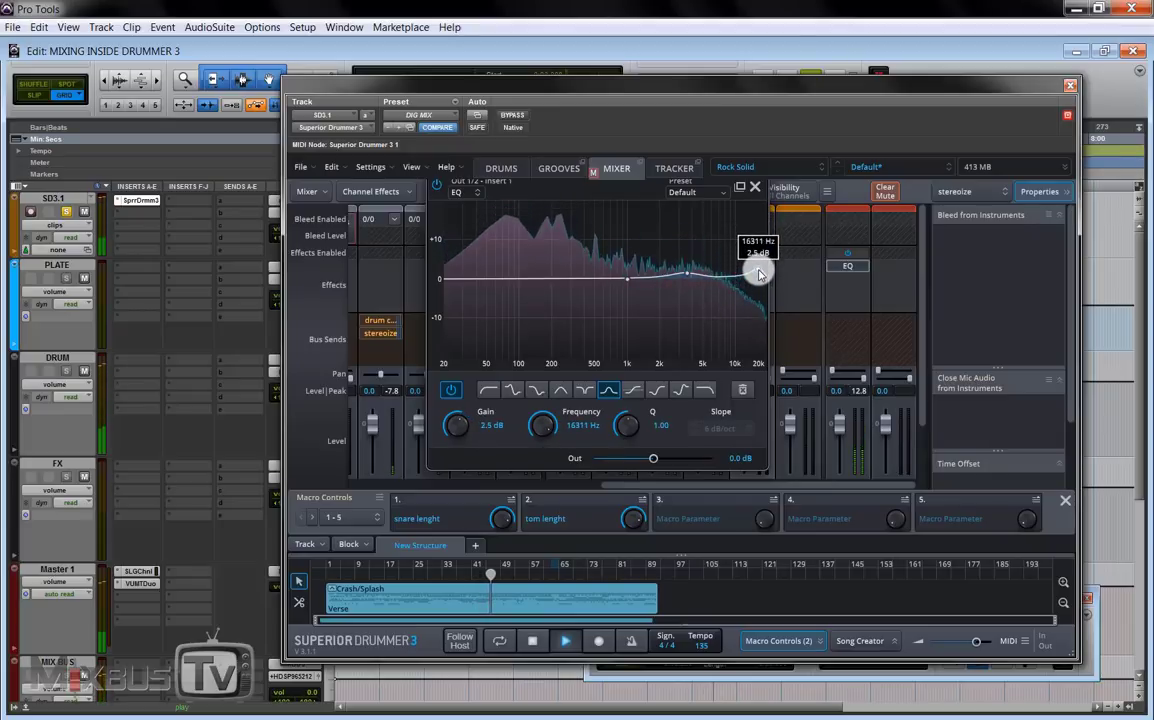
double_click(495, 425)
text(1)
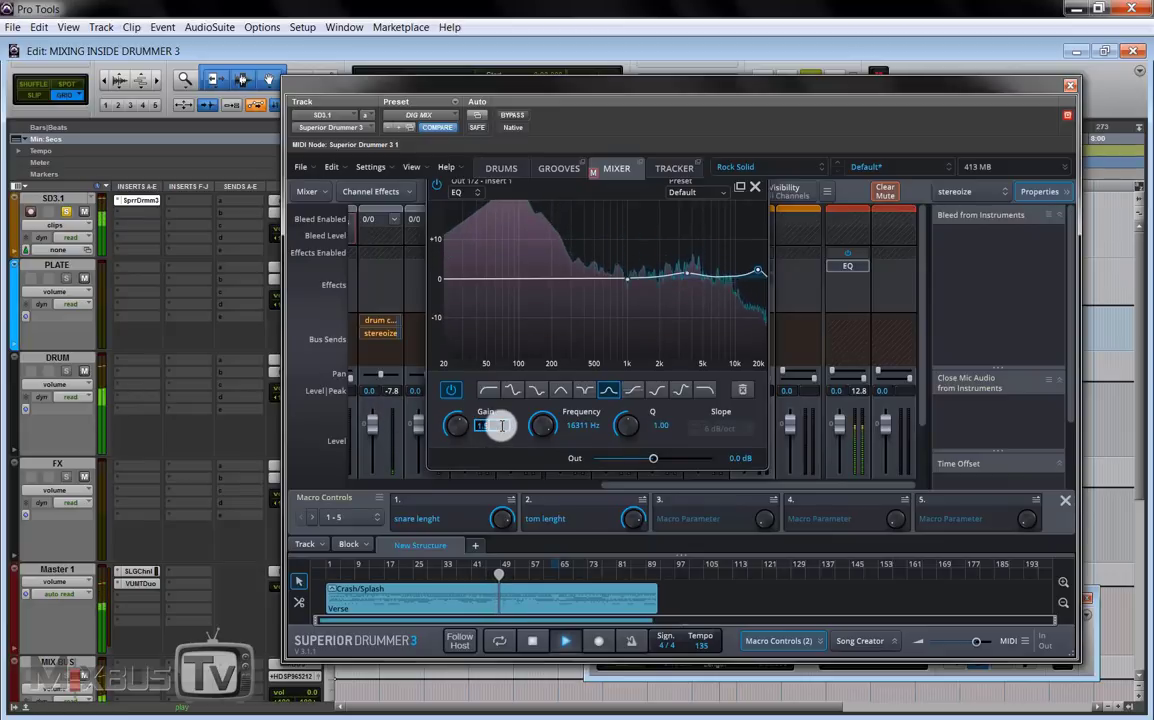
text(.5)
key(Return)
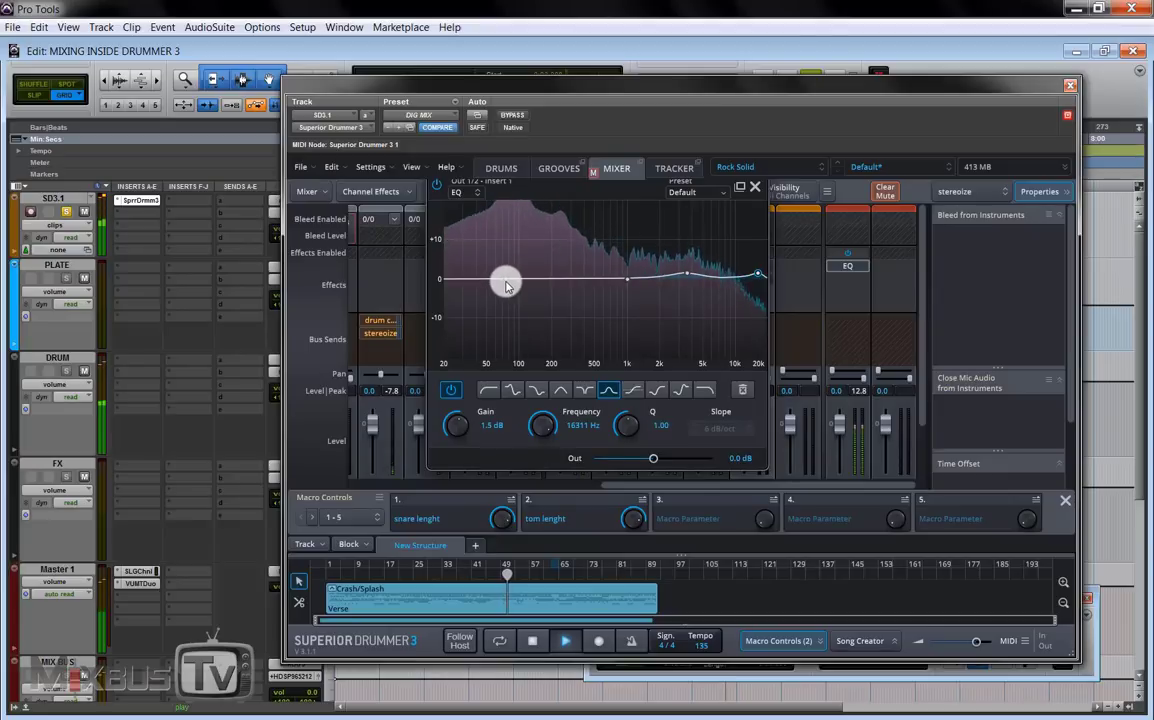
Step: Close the EQ window and trim the KD kick fader to -1.1 dB
click(757, 190)
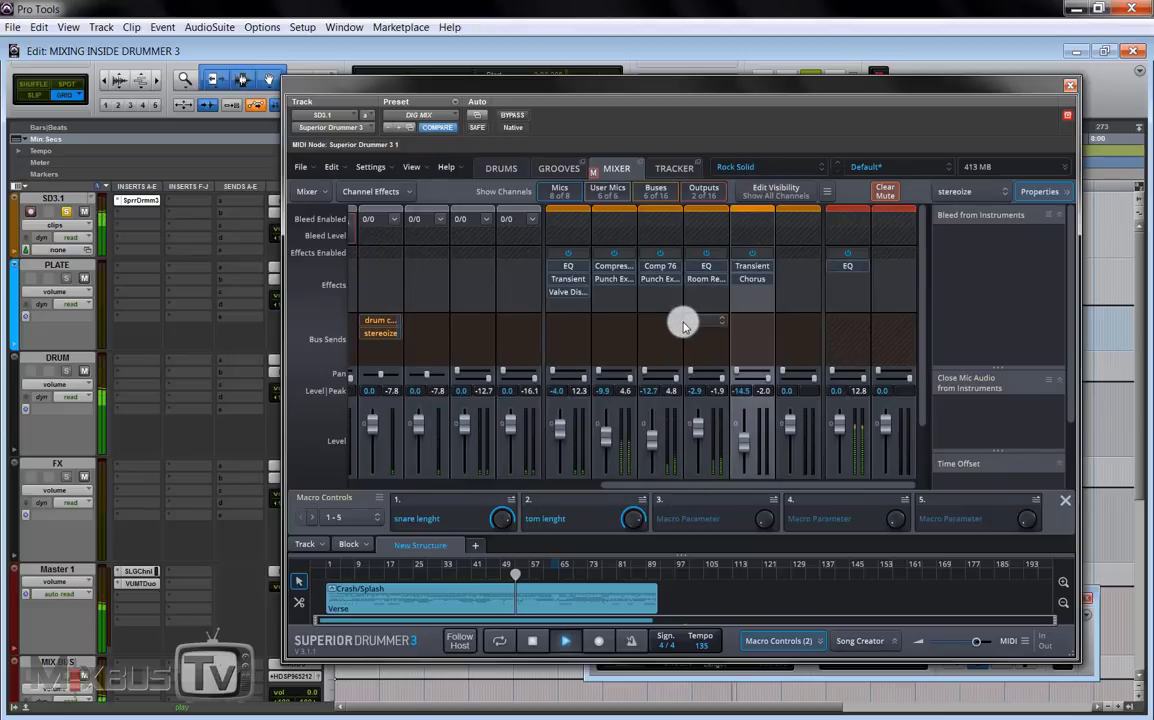
scroll(683, 321, down, 1)
scroll(588, 482, left, 5)
scroll(482, 428, down, 1)
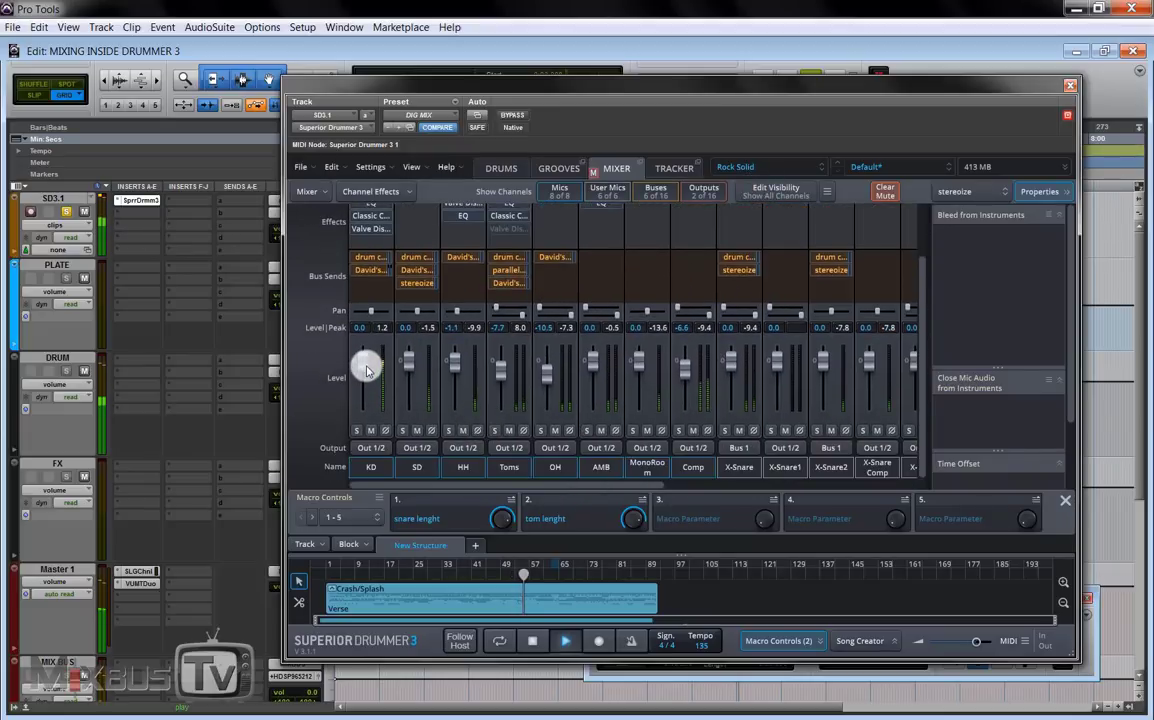
drag(366, 371, 366, 371)
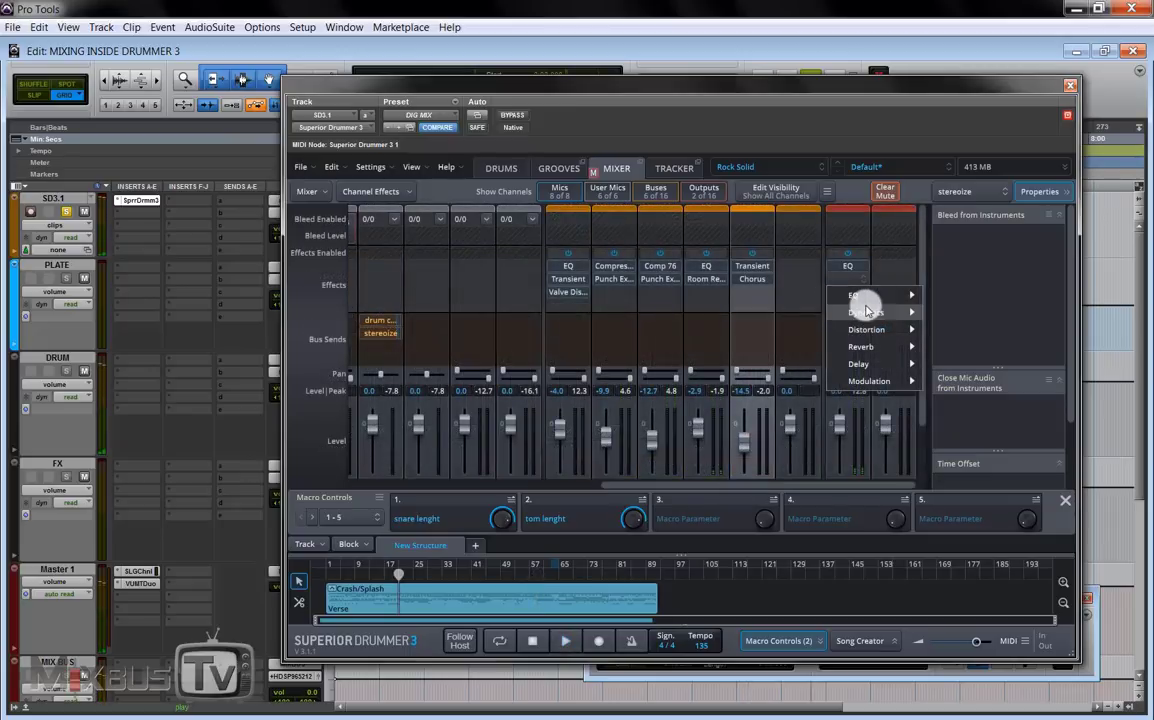
mouse_move(890, 310)
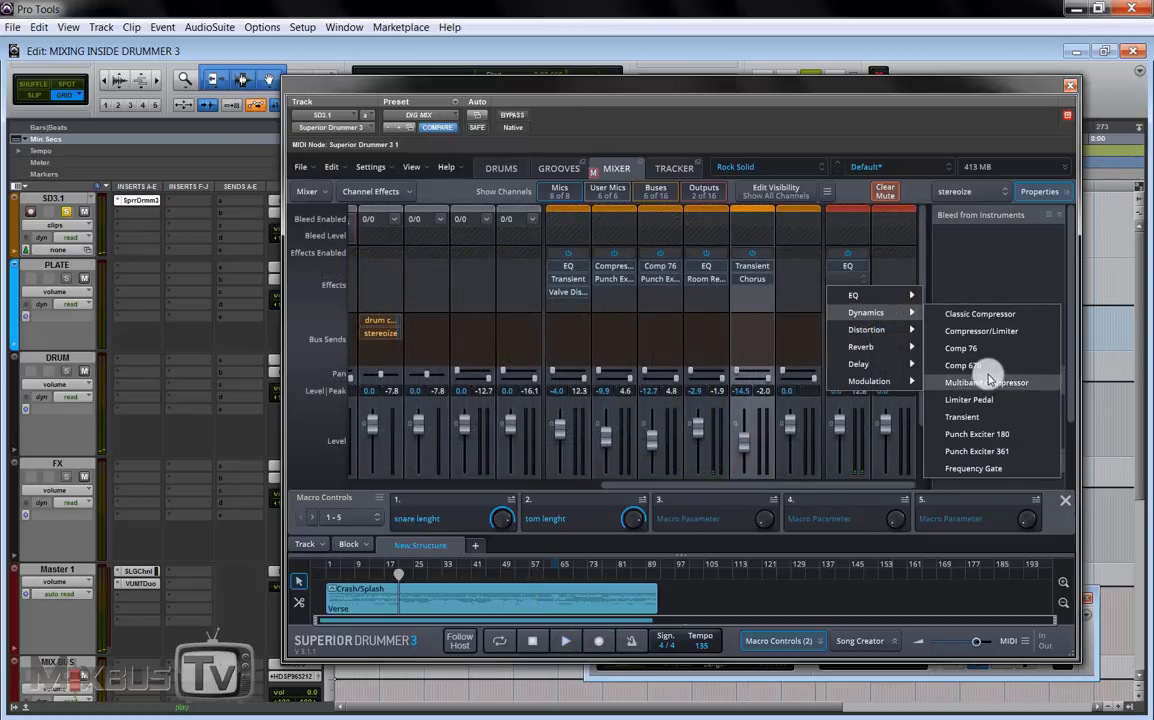
Step: Insert a Classic Compressor on Out 1/2 with a 2:1 ratio and -10.5 dB threshold
click(997, 315)
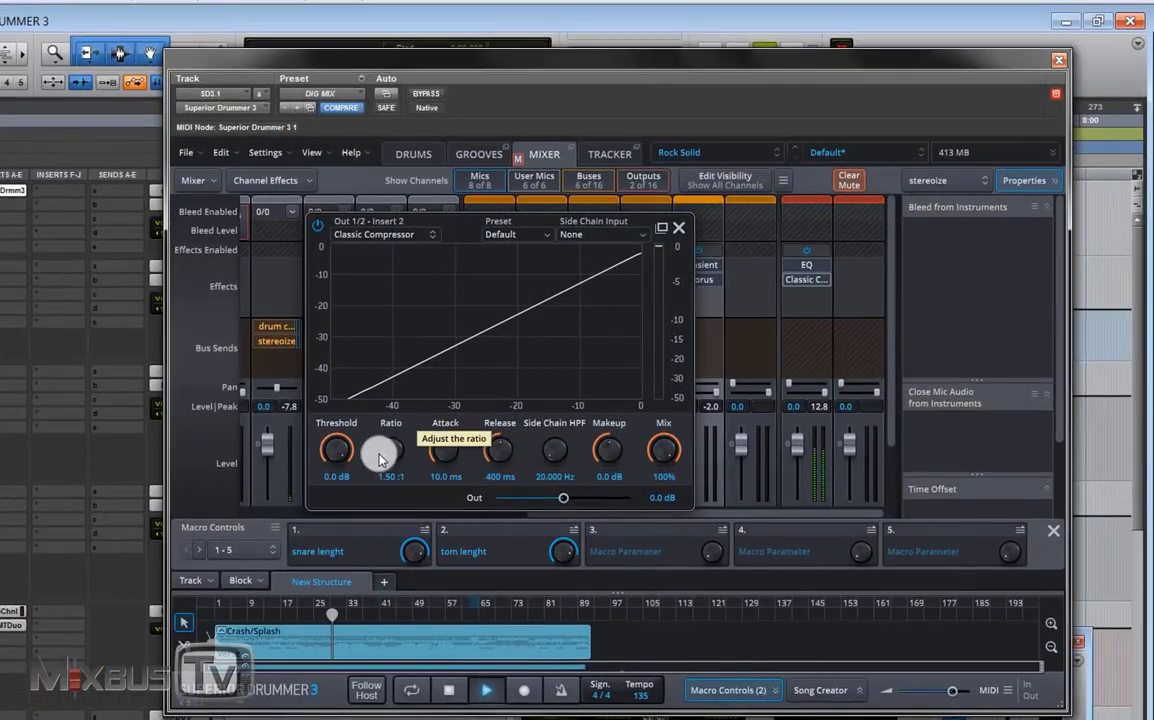
drag(383, 453, 387, 447)
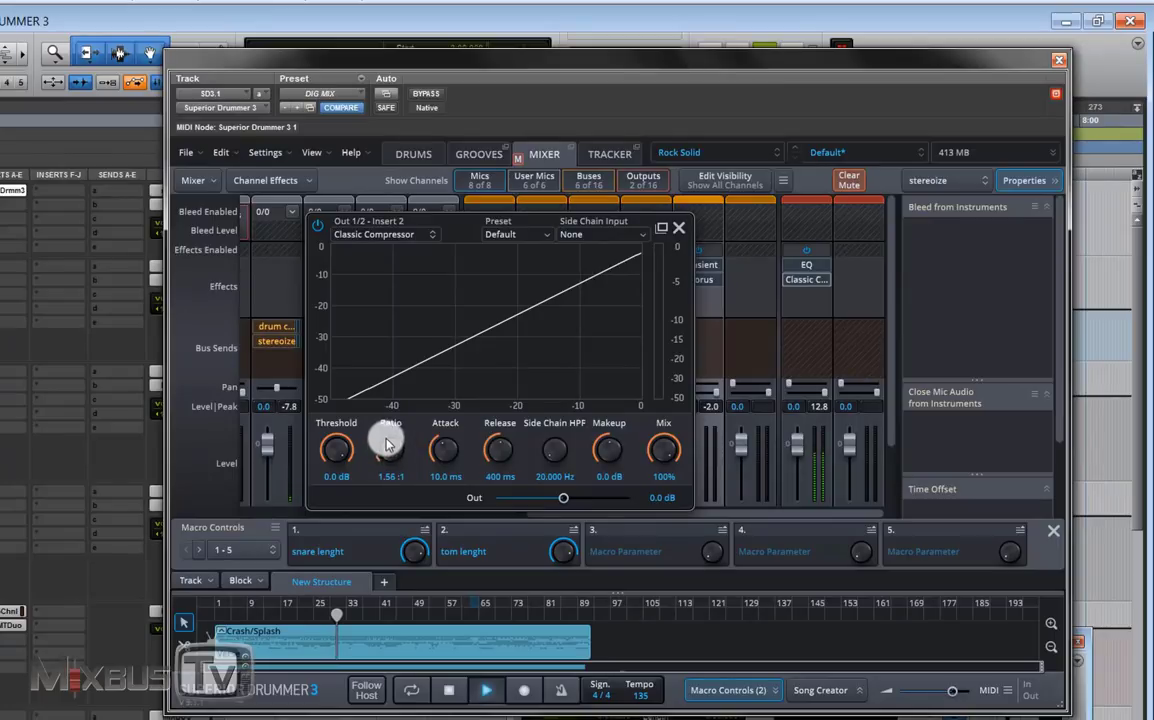
double_click(385, 474)
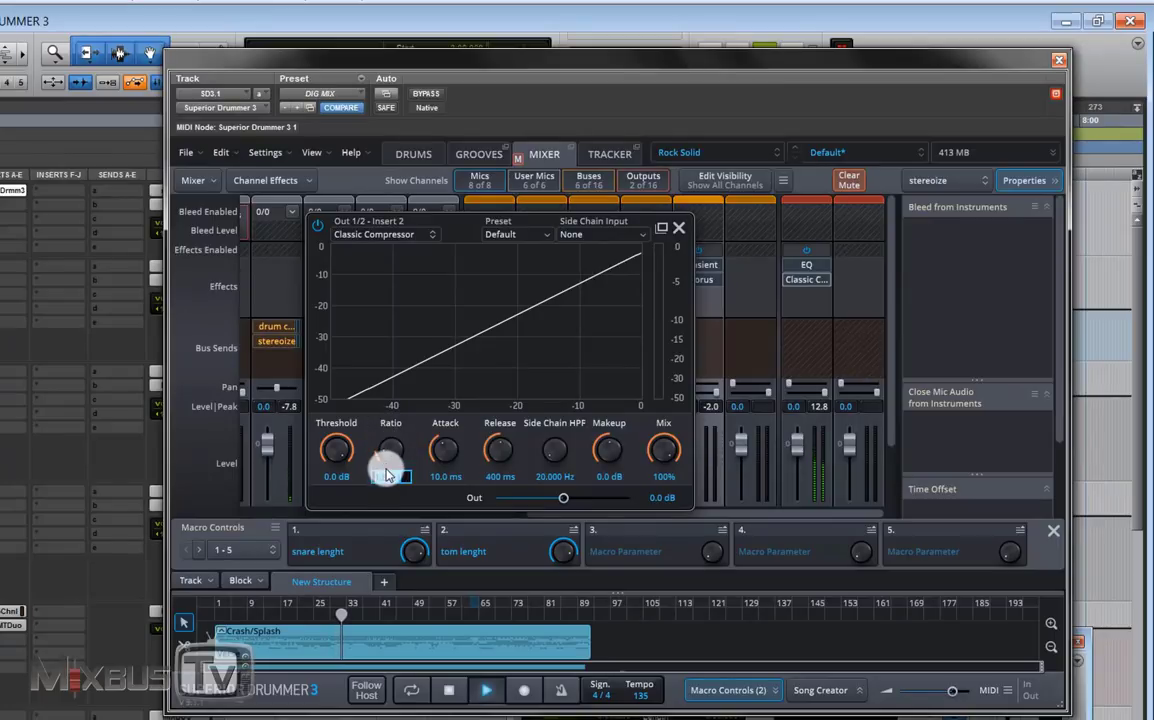
text(2)
key(Return)
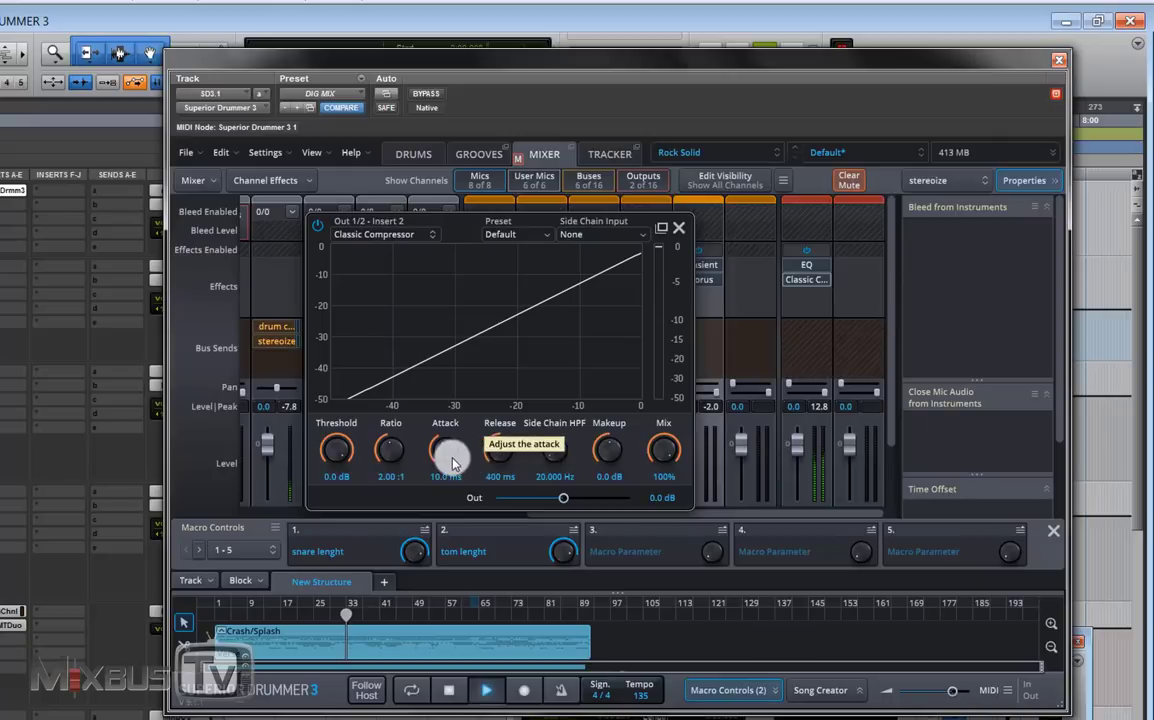
drag(334, 448, 340, 481)
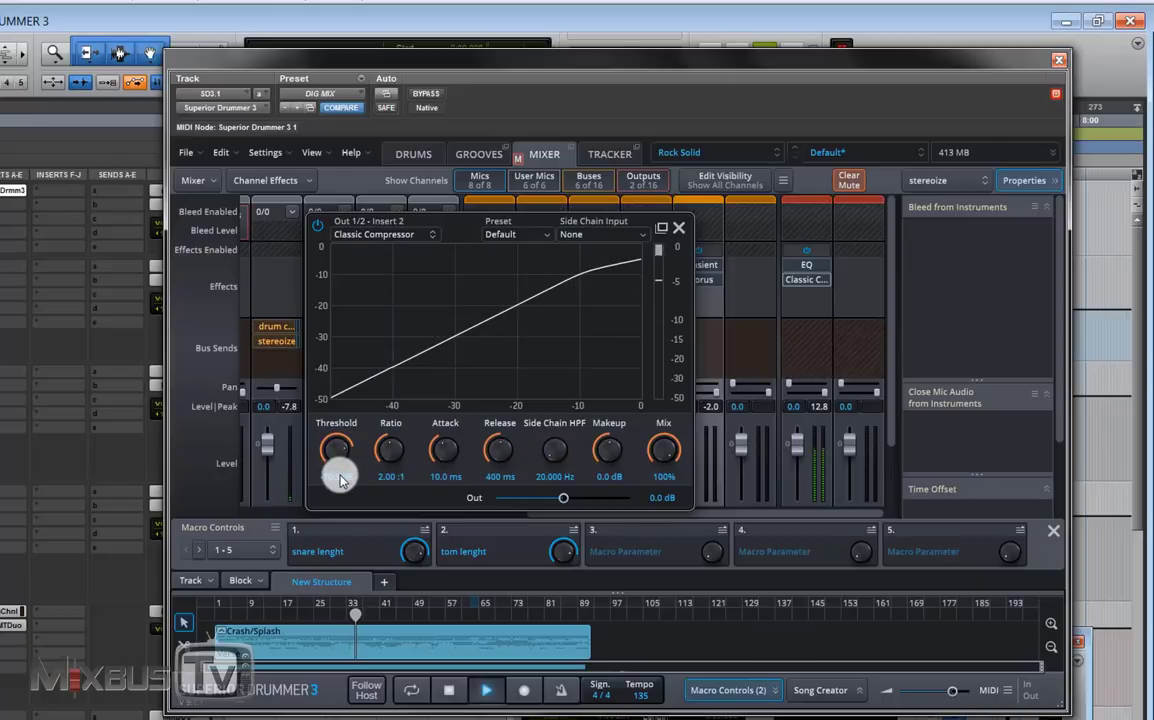
Step: Tune the compressor's side-chain HPF, 30 ms attack and release, and set makeup to -9.3 dB
drag(543, 451, 565, 420)
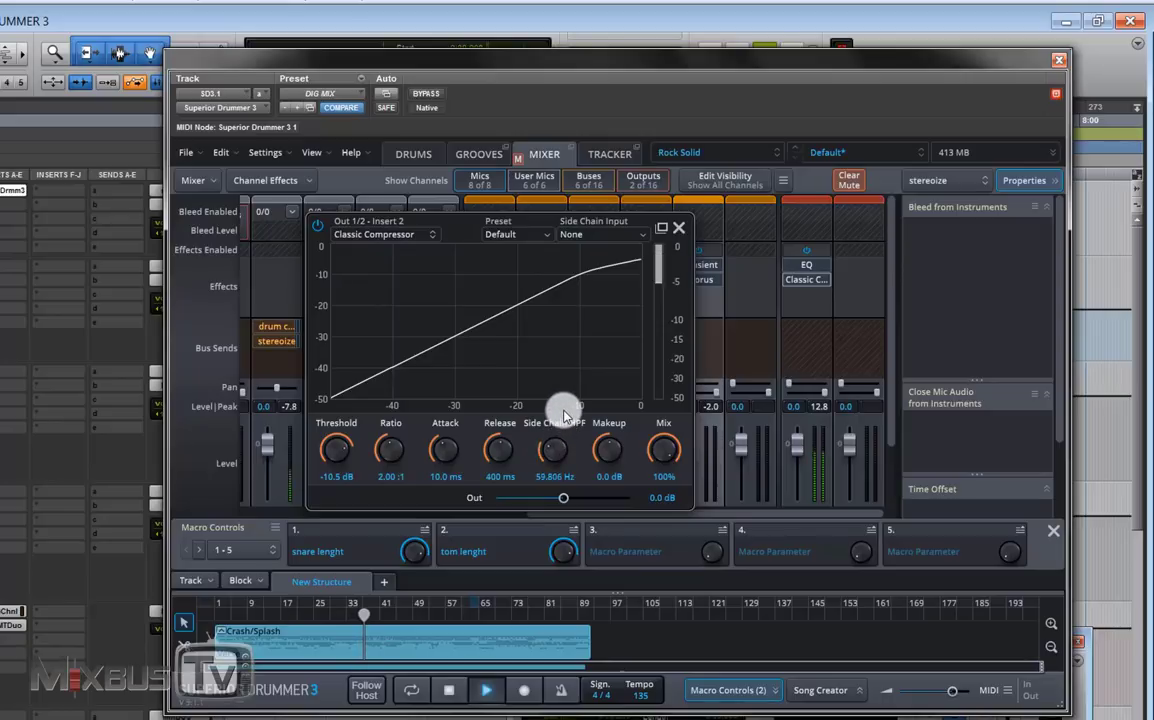
drag(565, 411, 560, 424)
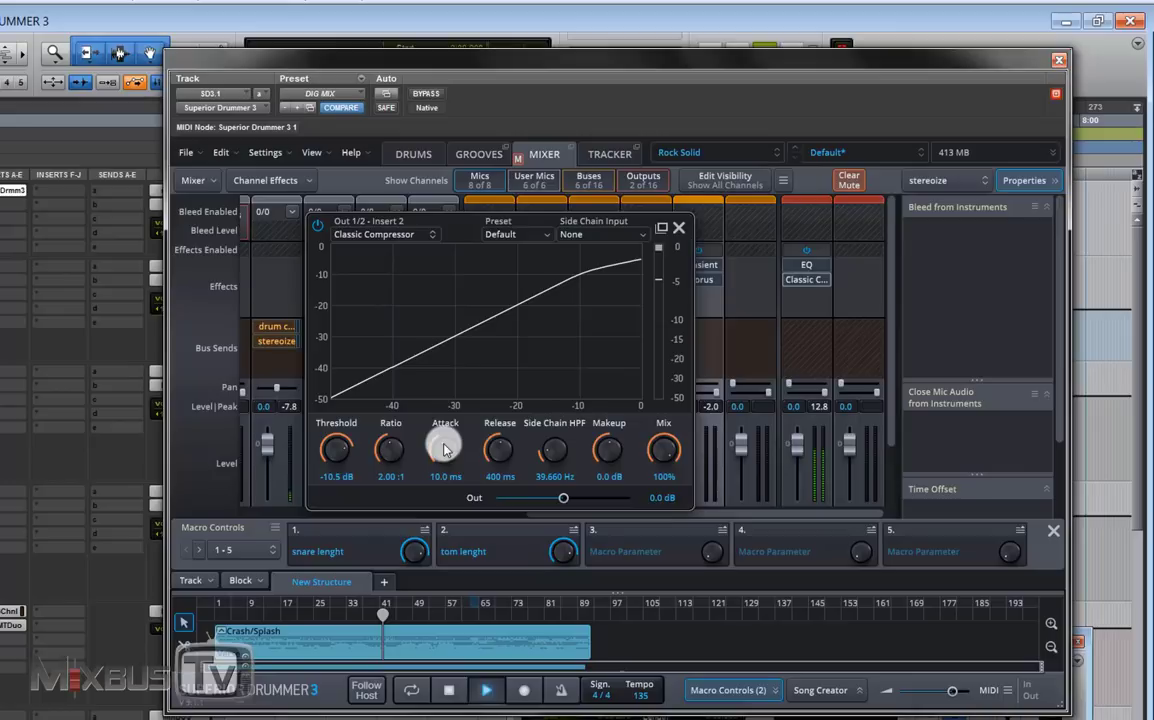
click(449, 690)
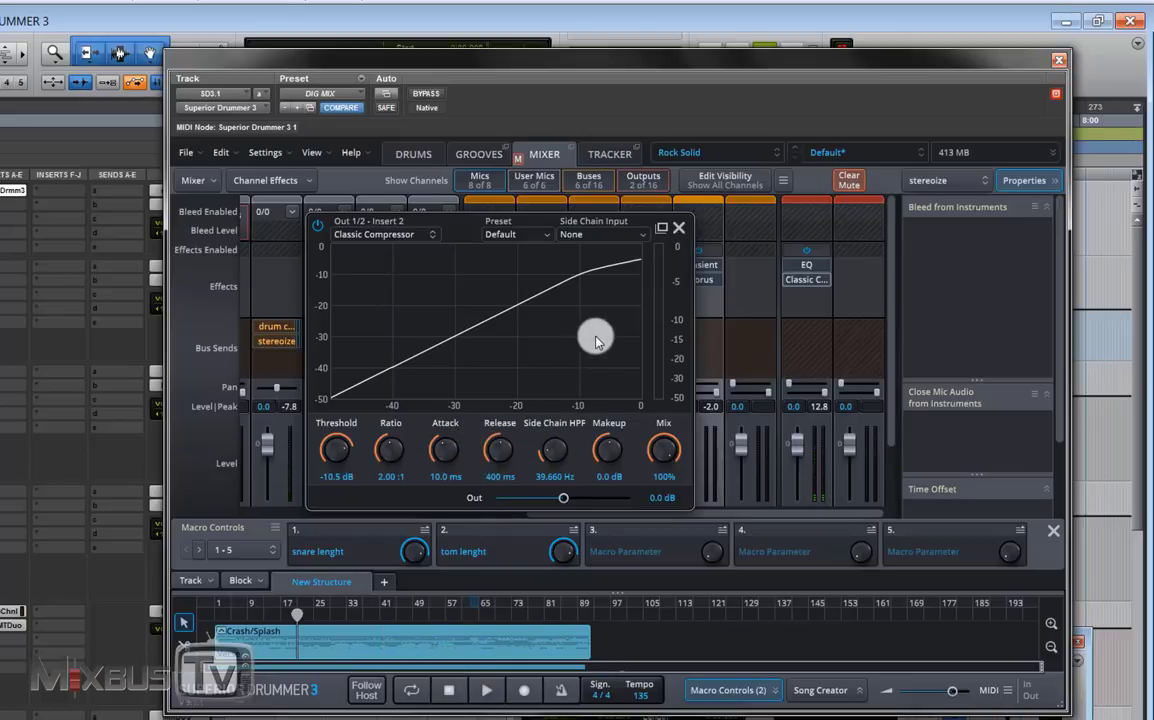
click(677, 228)
drag(571, 513, 323, 512)
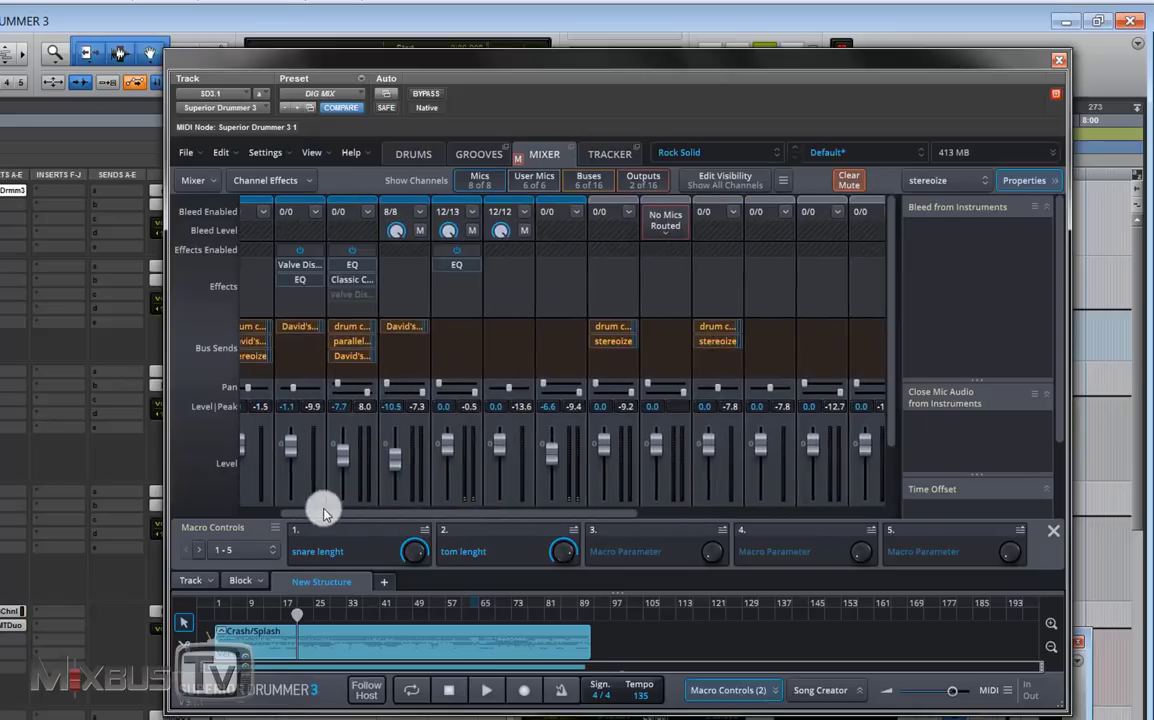
scroll(425, 399, down, 2)
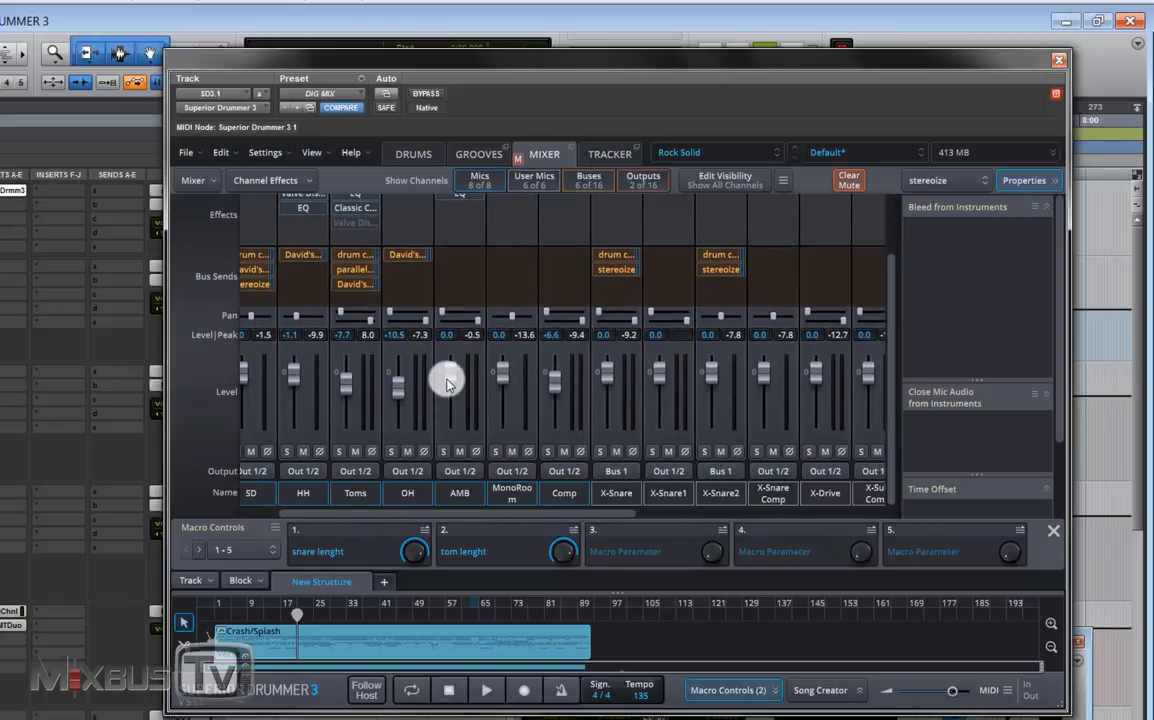
drag(608, 513, 784, 519)
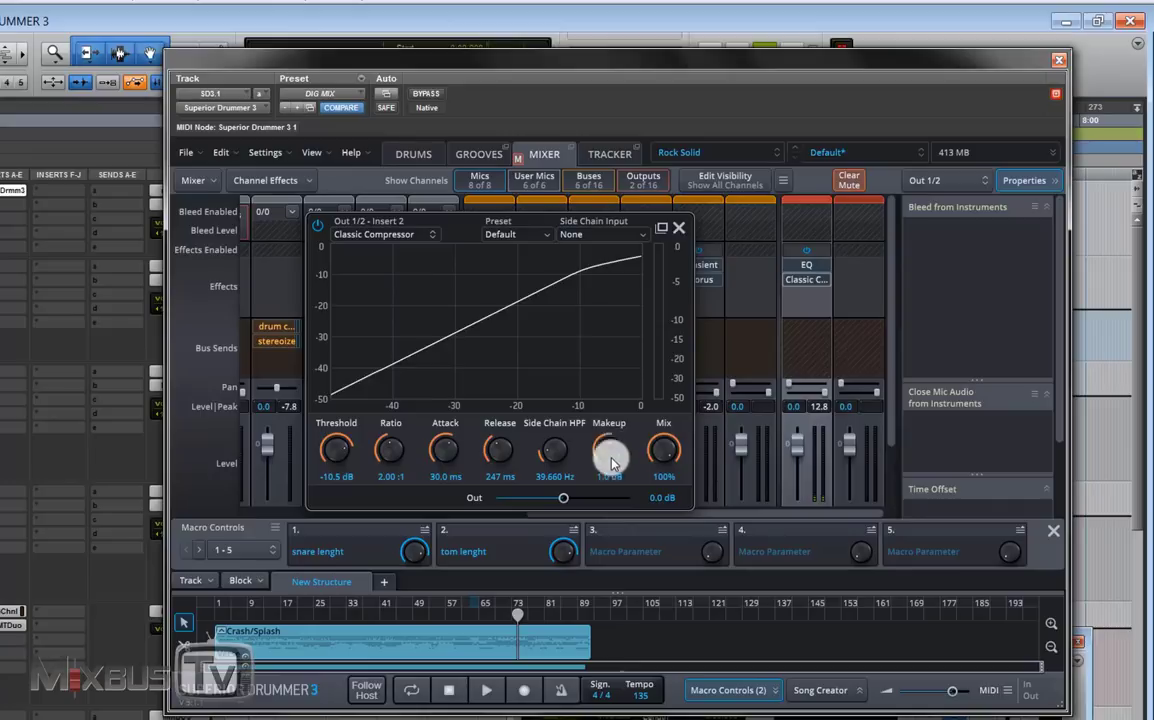
drag(608, 457, 608, 500)
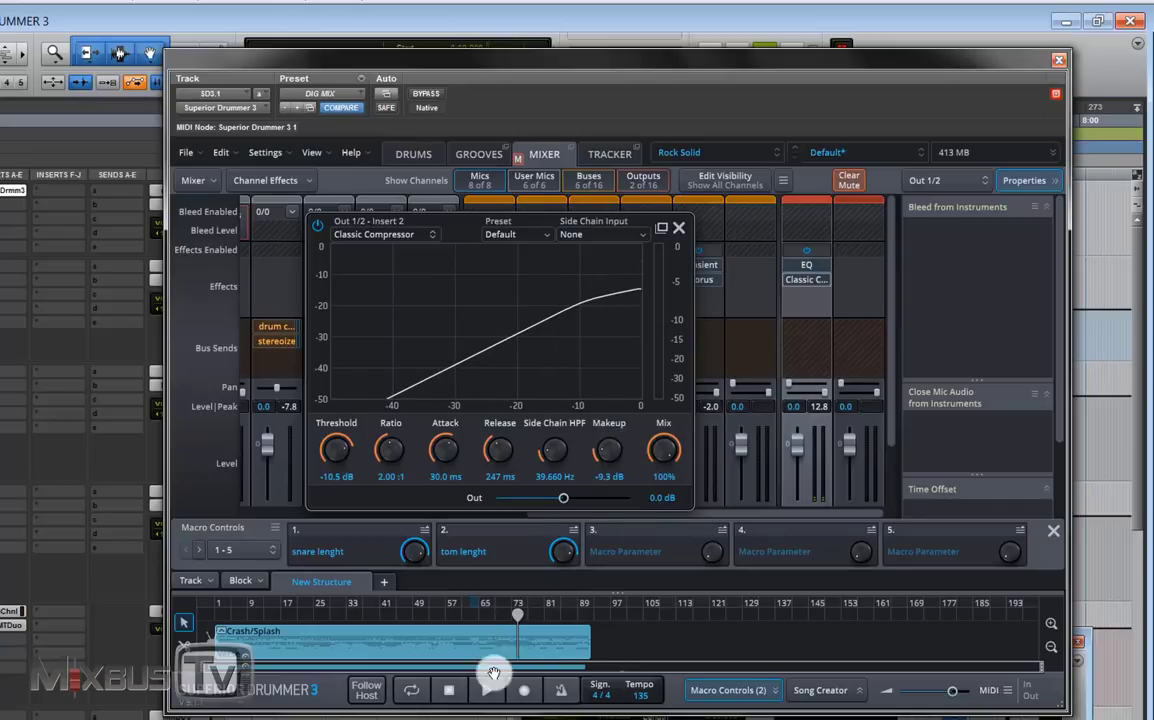
Step: Add a Valve Distortion Box after the compressor on Out 1/2 and start playback
click(808, 302)
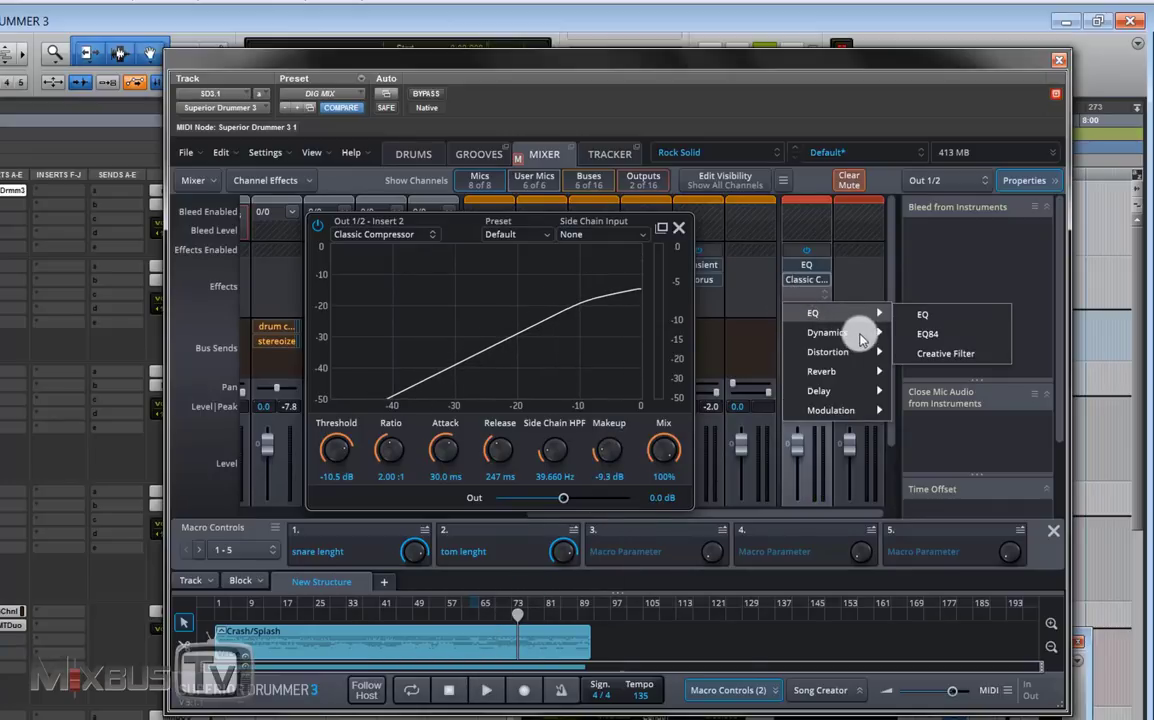
mouse_move(830, 352)
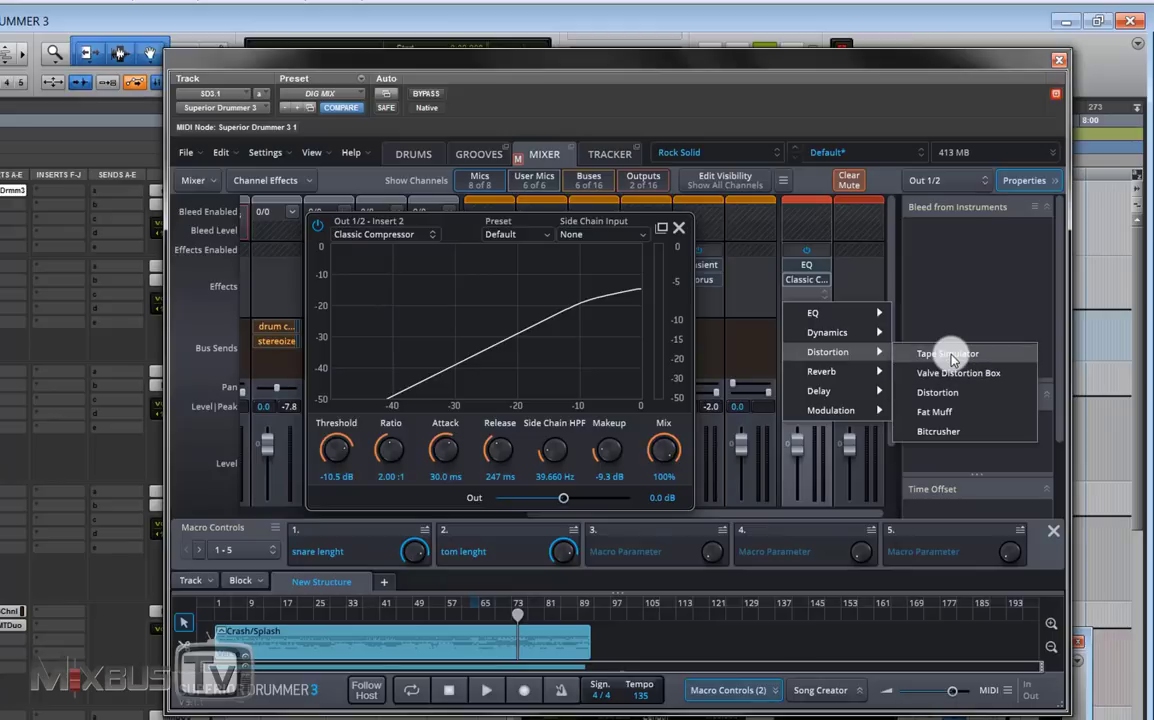
click(951, 372)
drag(420, 227, 480, 213)
click(489, 690)
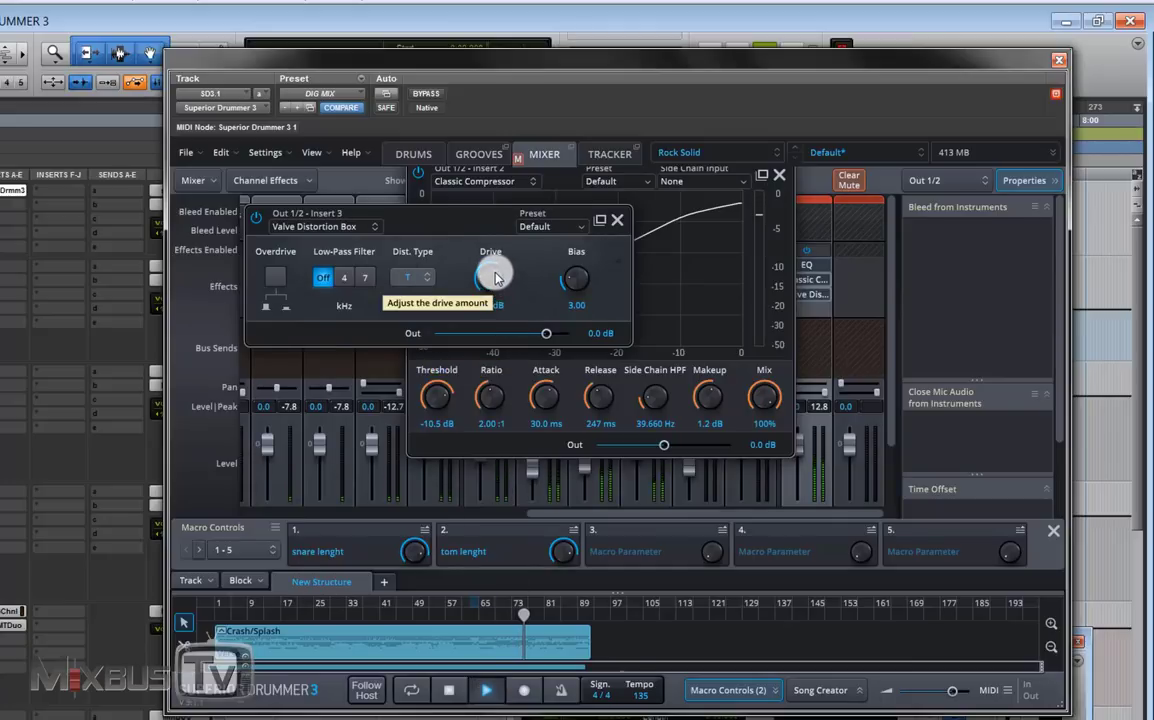
Step: Set distortion Bias to 1.00 and try Drive at 3.1 then 2.1 dB against bypass
click(257, 219)
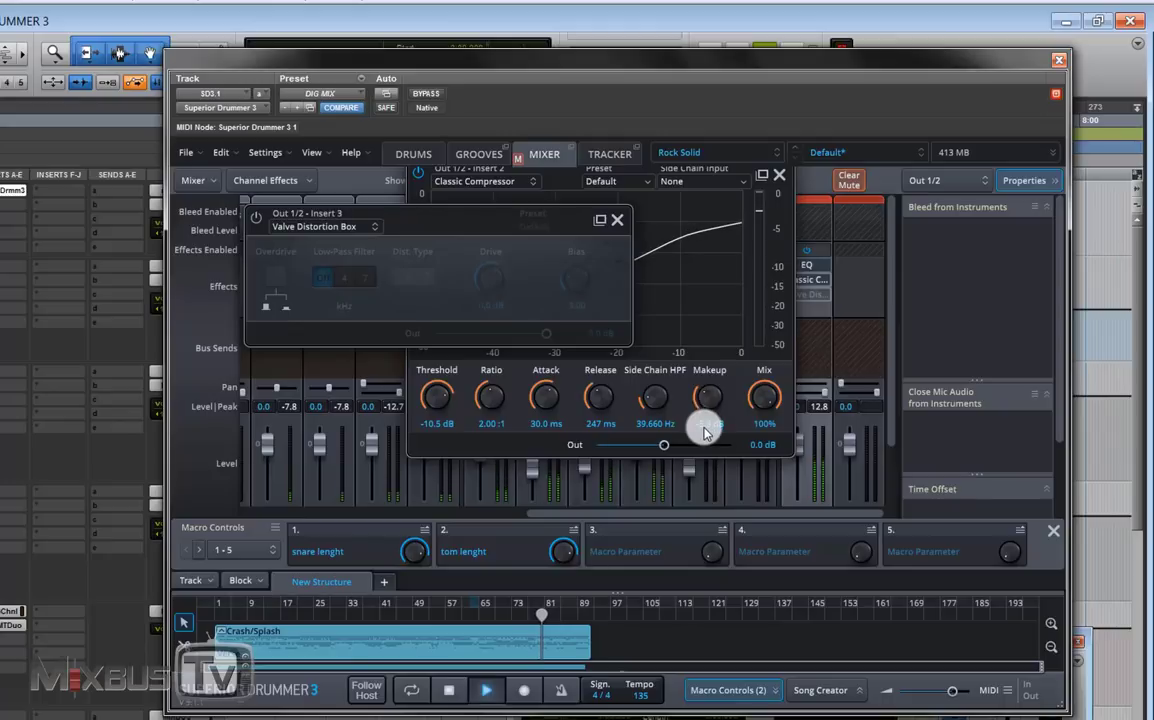
click(256, 217)
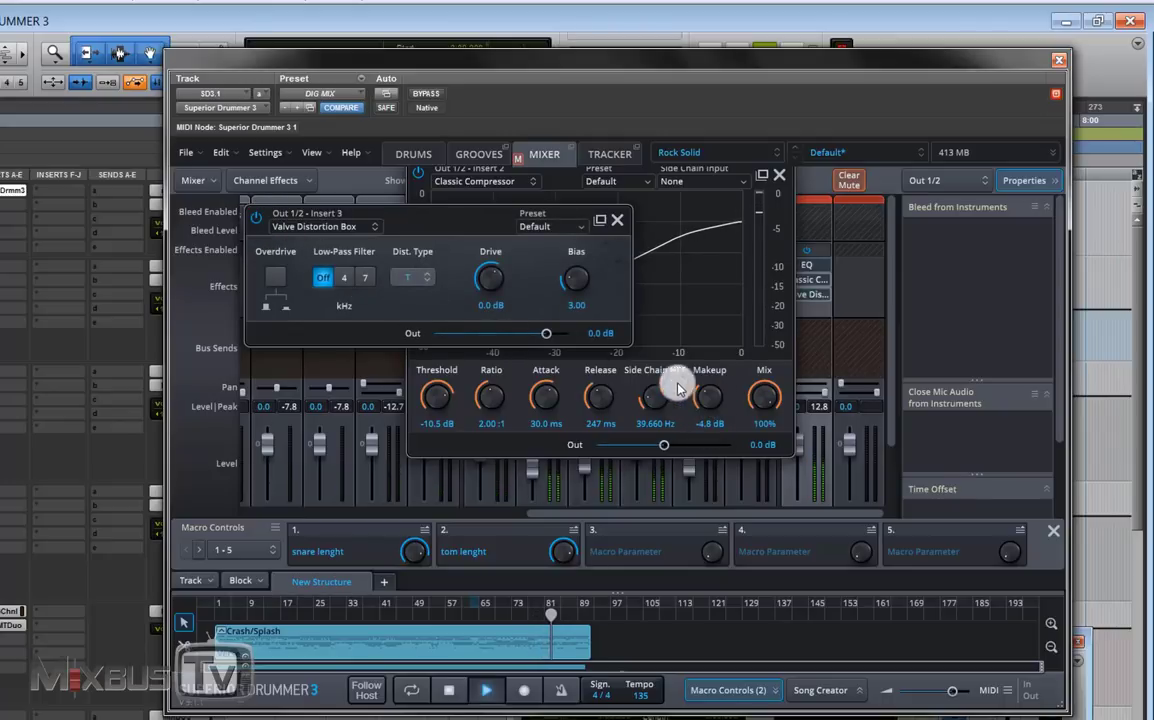
click(258, 218)
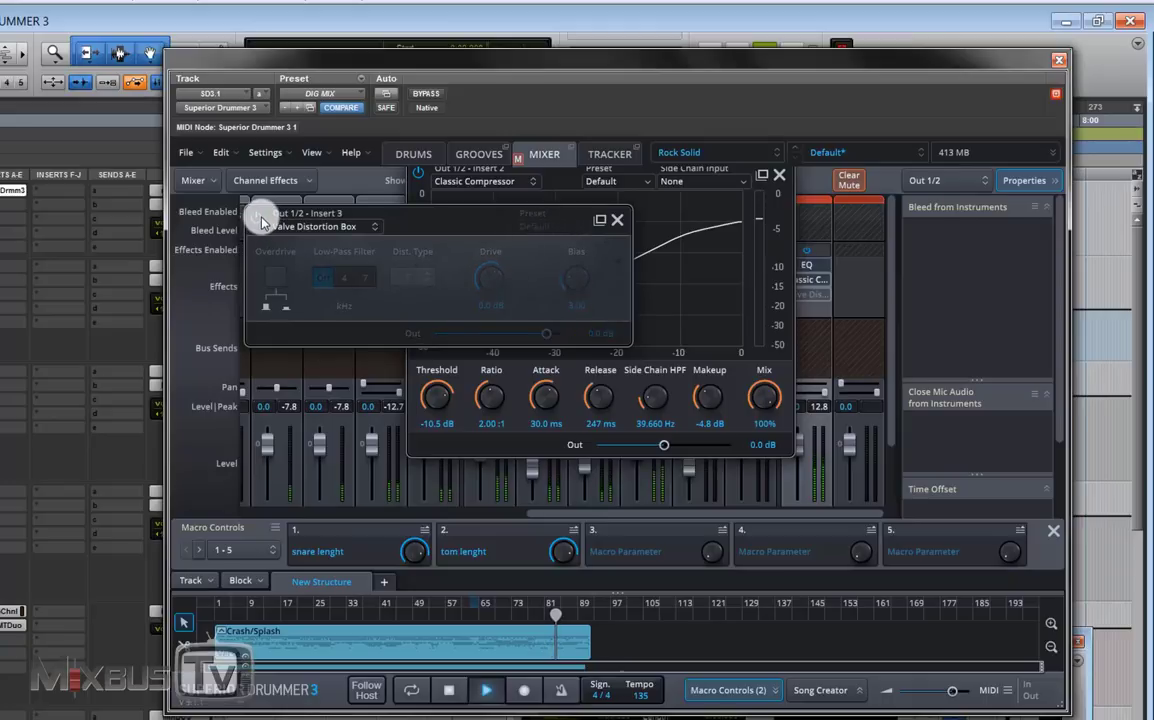
click(257, 217)
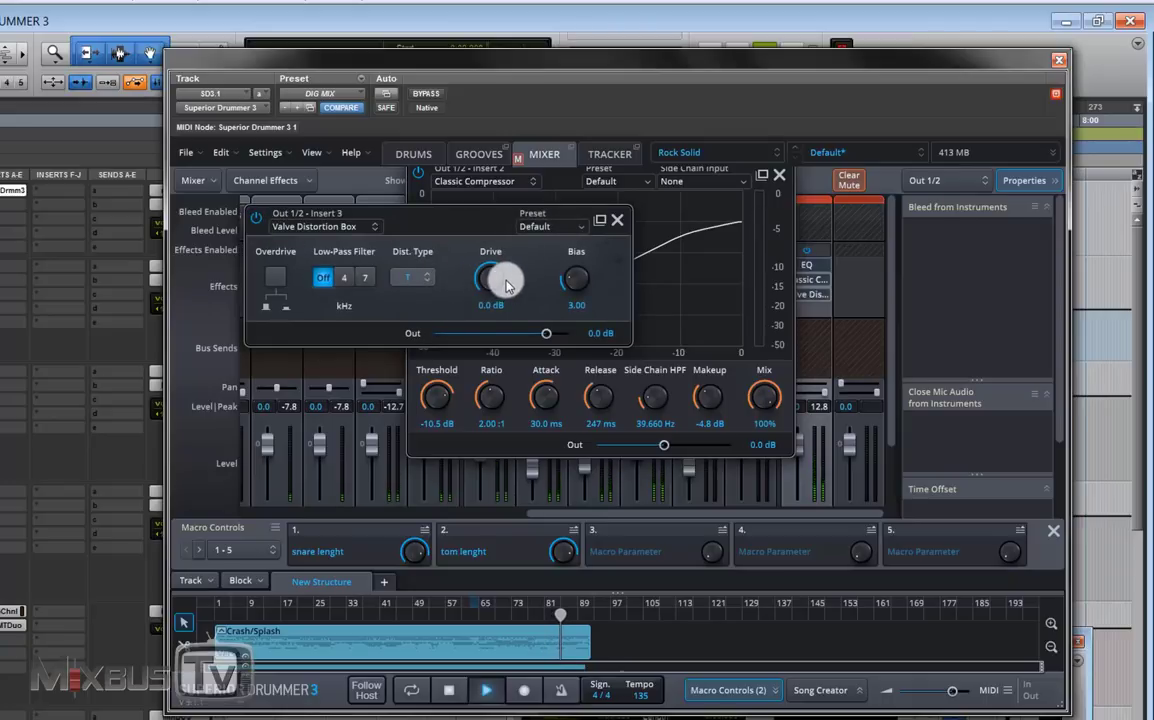
drag(555, 290, 587, 342)
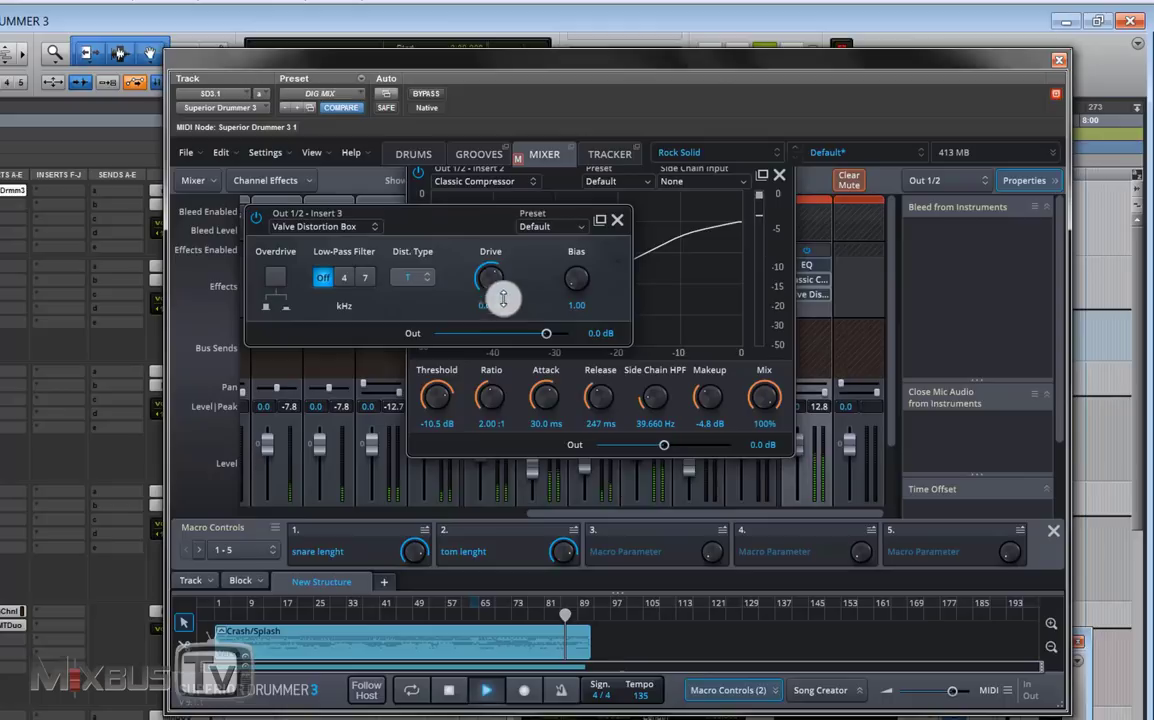
drag(502, 297, 497, 270)
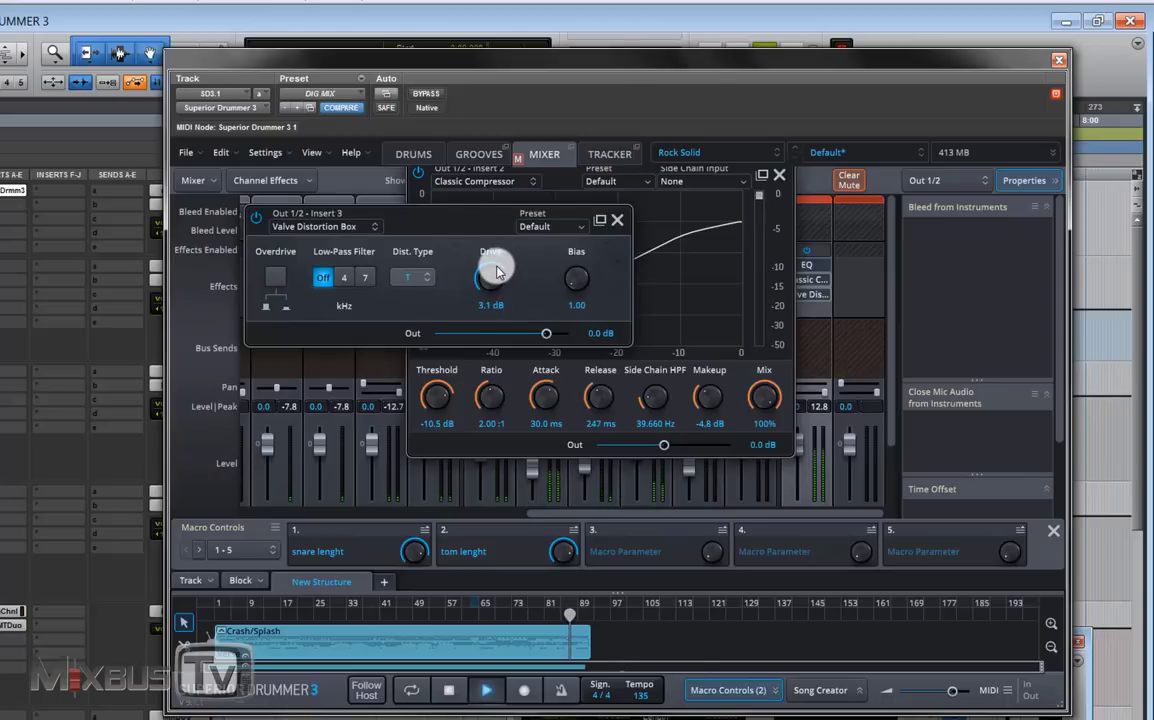
click(257, 218)
click(257, 218)
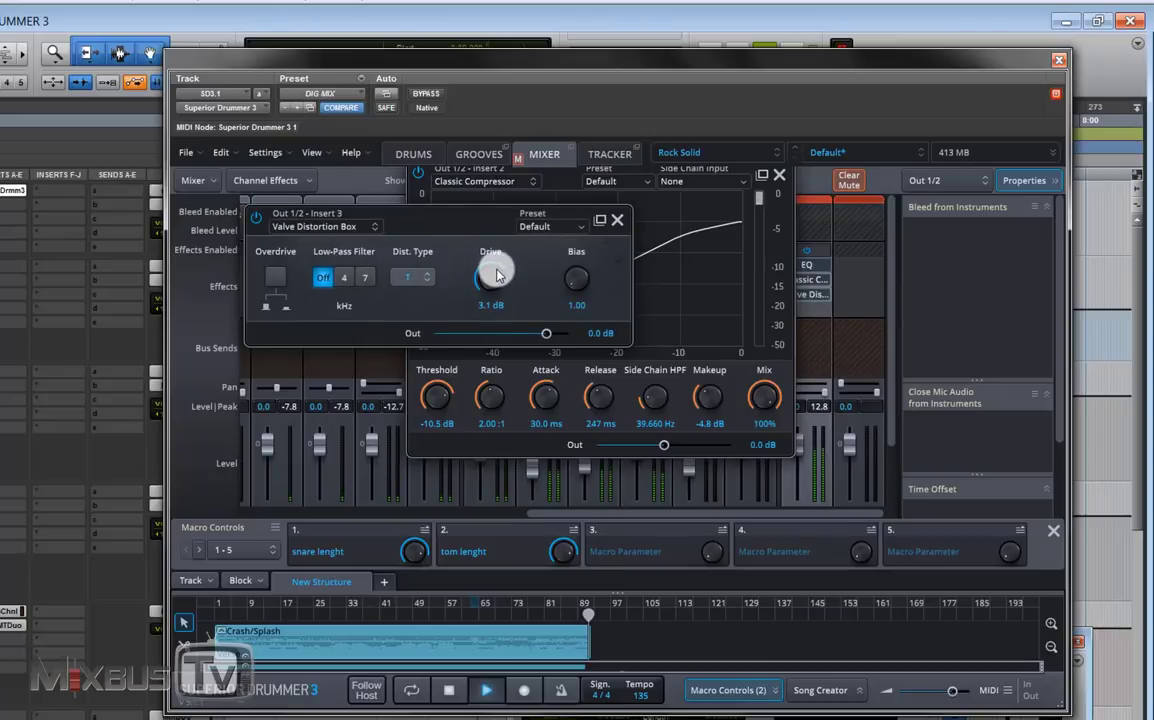
drag(497, 276, 494, 290)
click(257, 218)
click(257, 218)
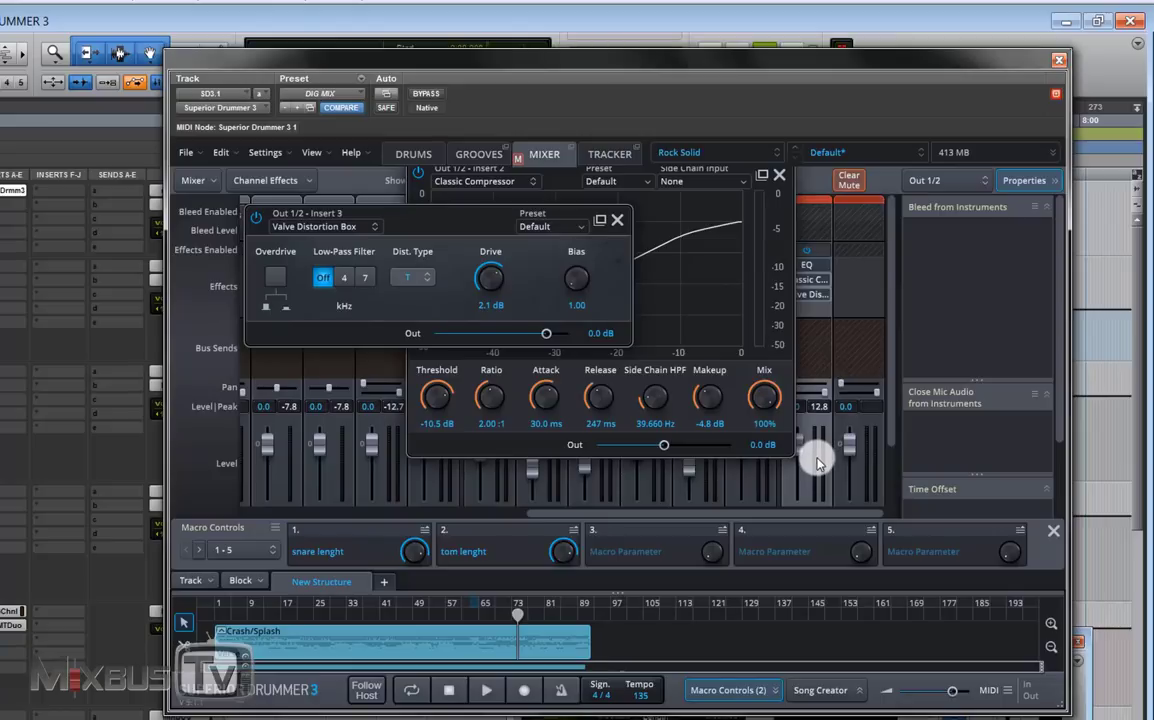
Step: Settle the distortion Drive at -0.3 dB after a final bypass comparison
click(486, 693)
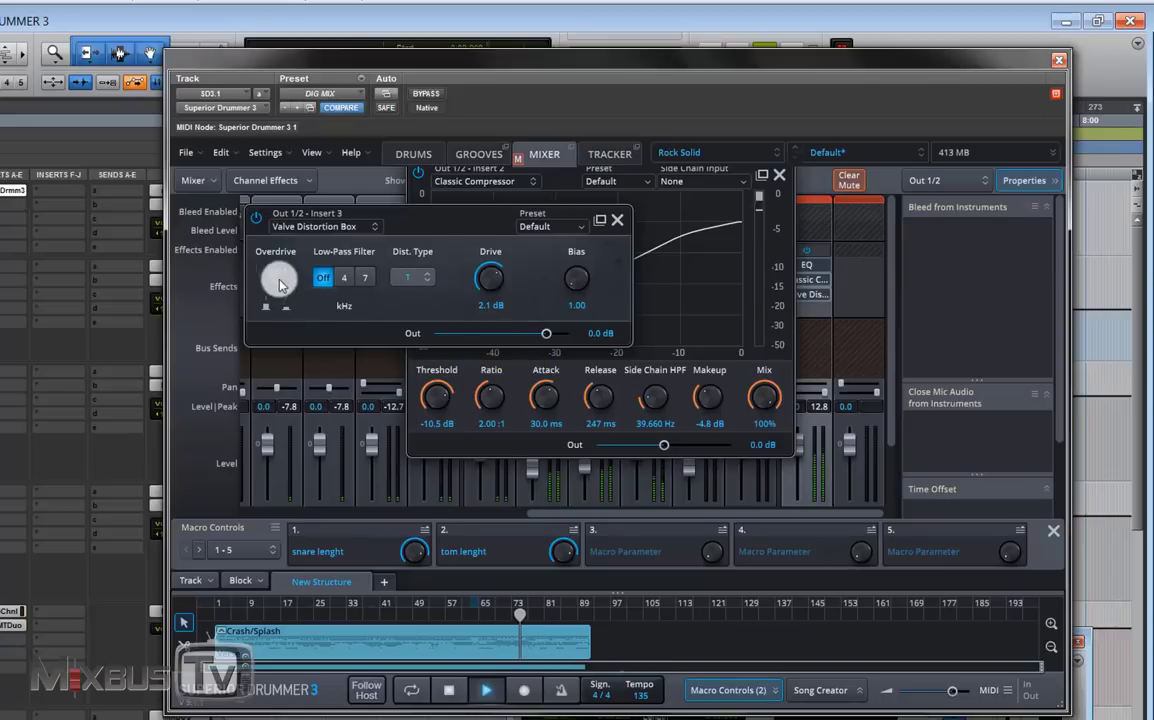
click(259, 222)
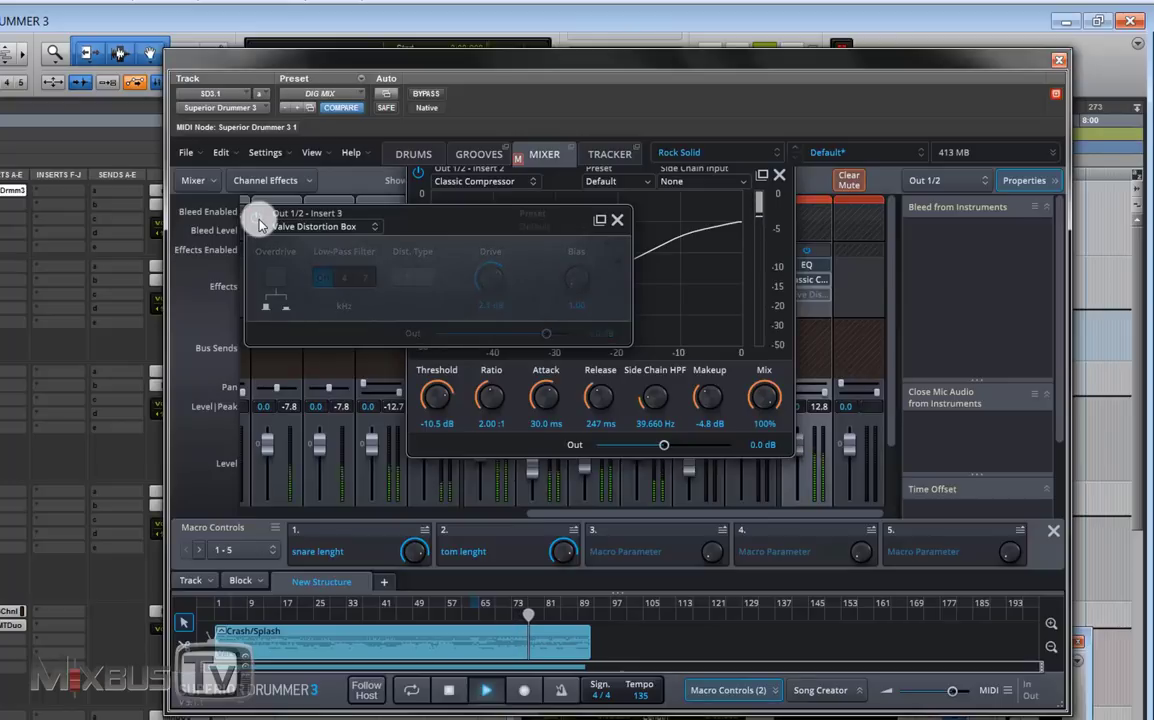
click(262, 222)
drag(490, 278, 500, 290)
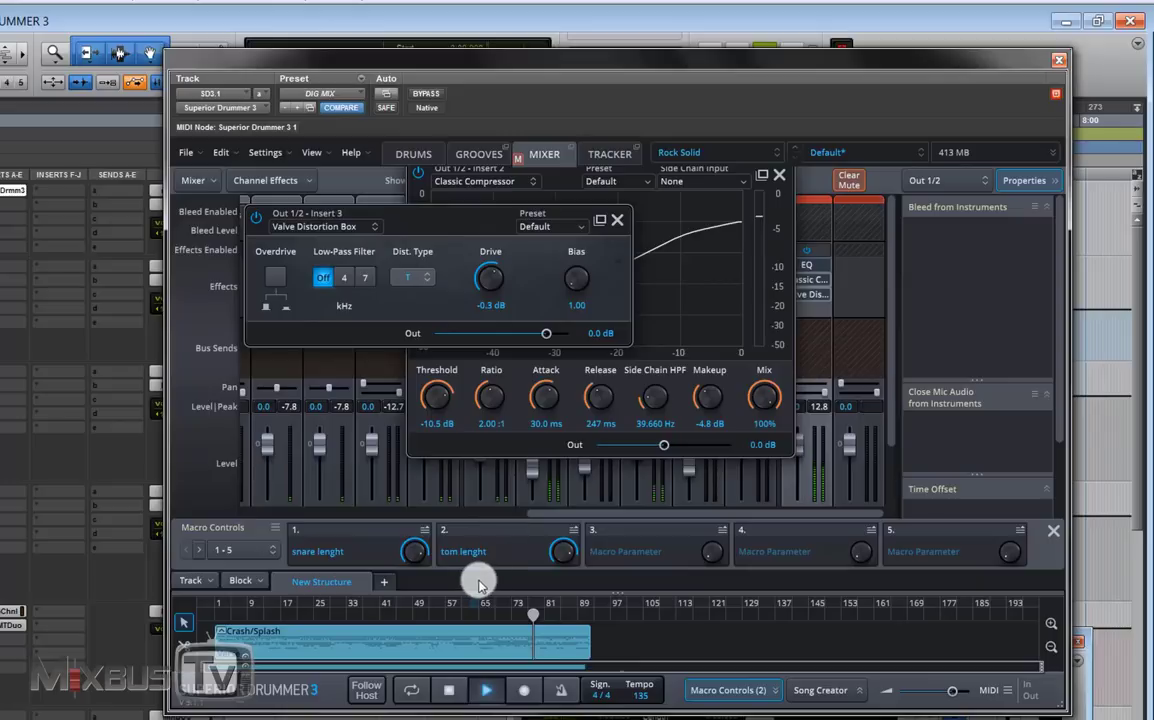
click(472, 689)
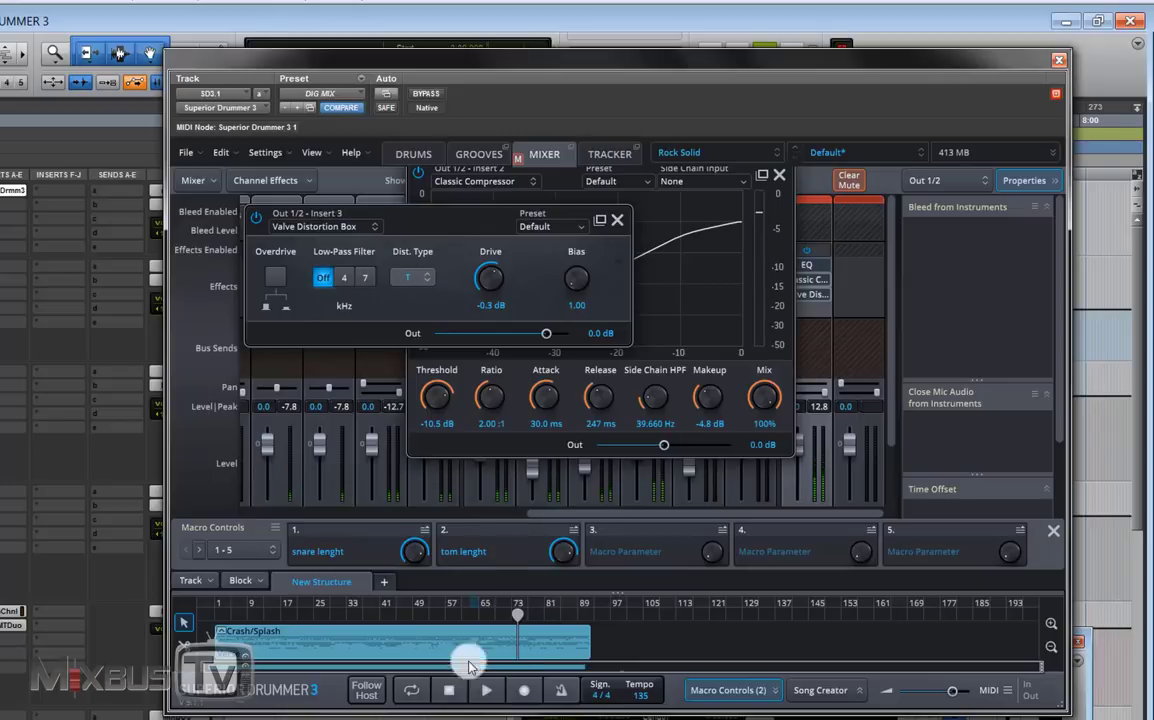
click(616, 220)
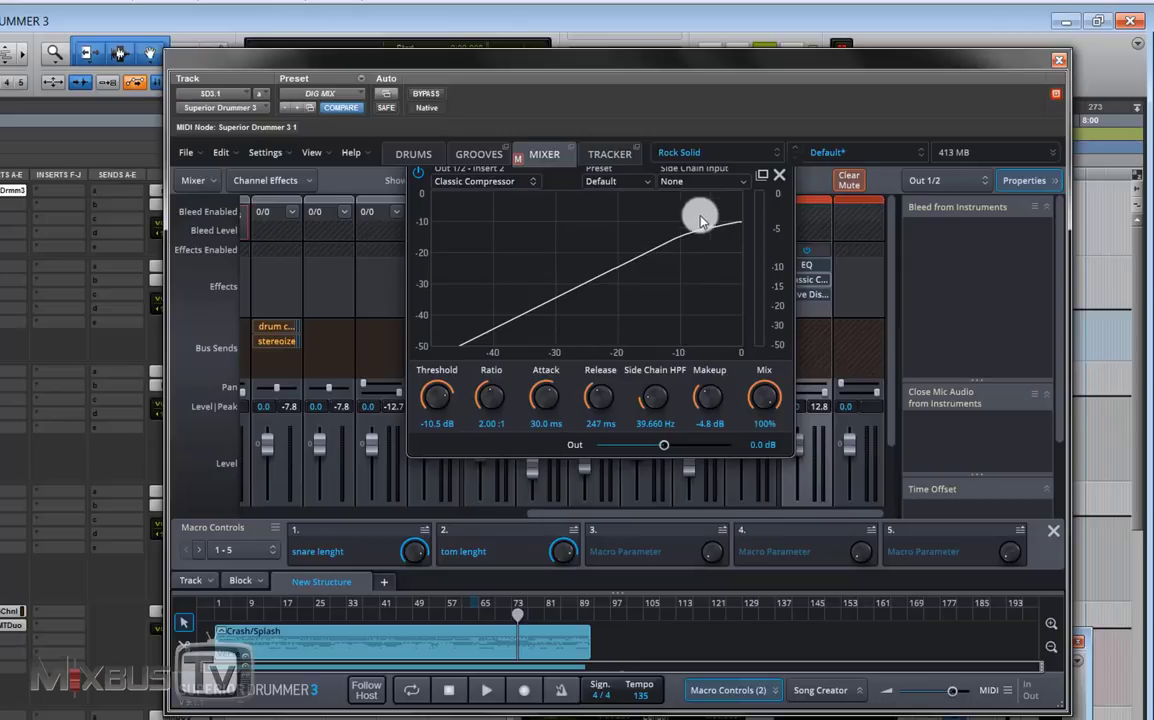
Step: Close the compressor editor and return from the Drums page to the Mixer at the first channel
drag(562, 180, 600, 276)
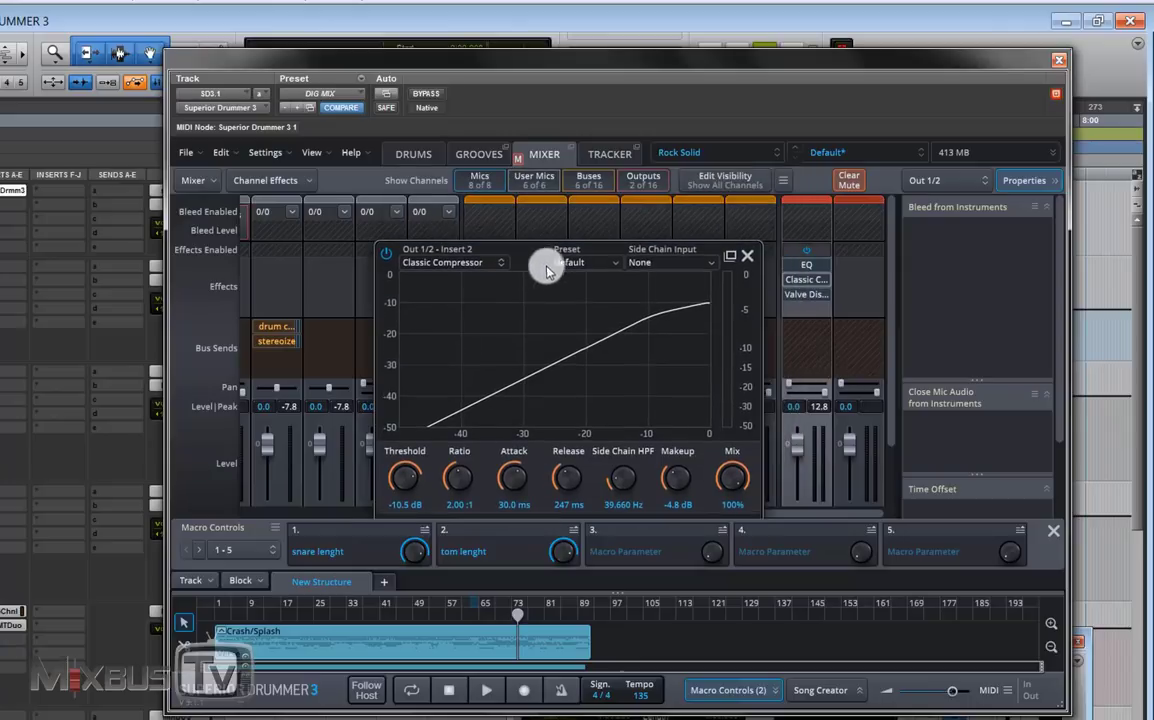
click(748, 257)
click(412, 152)
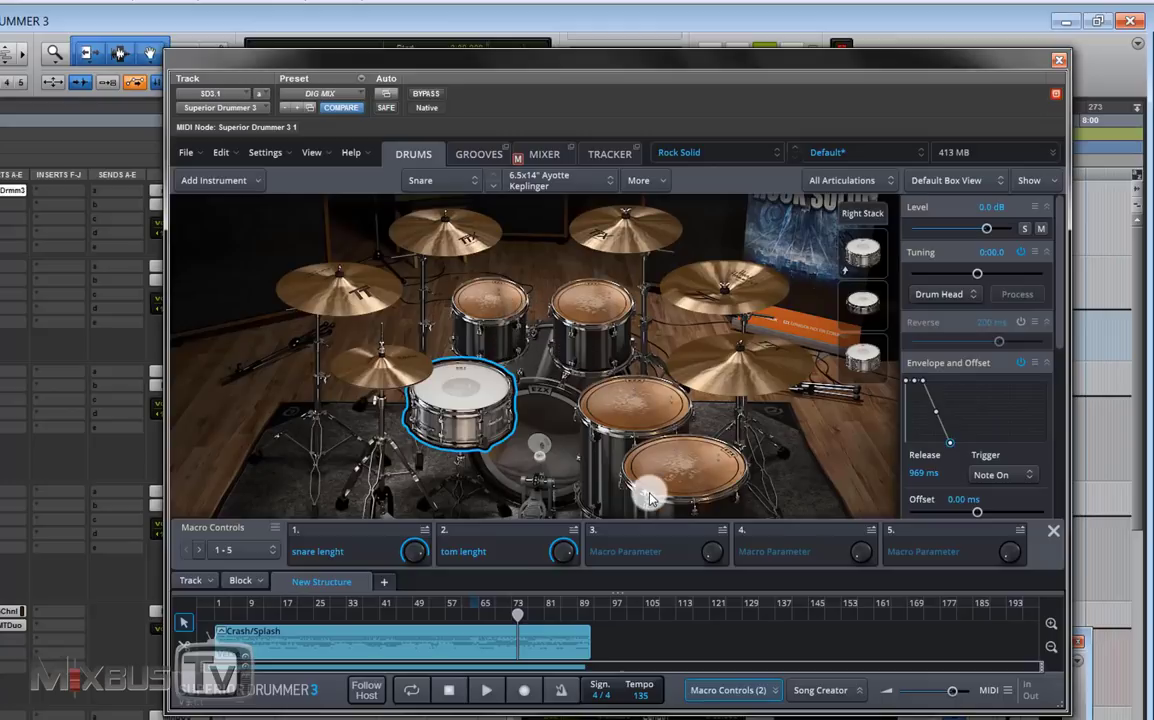
click(542, 154)
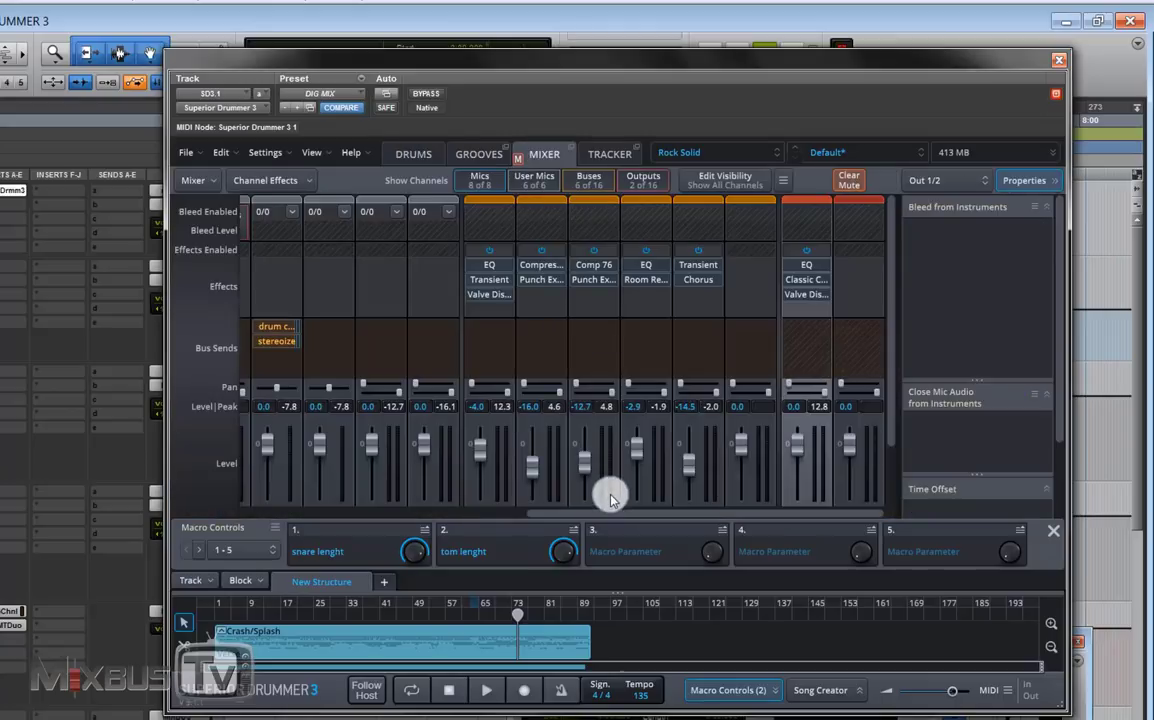
drag(580, 514, 258, 489)
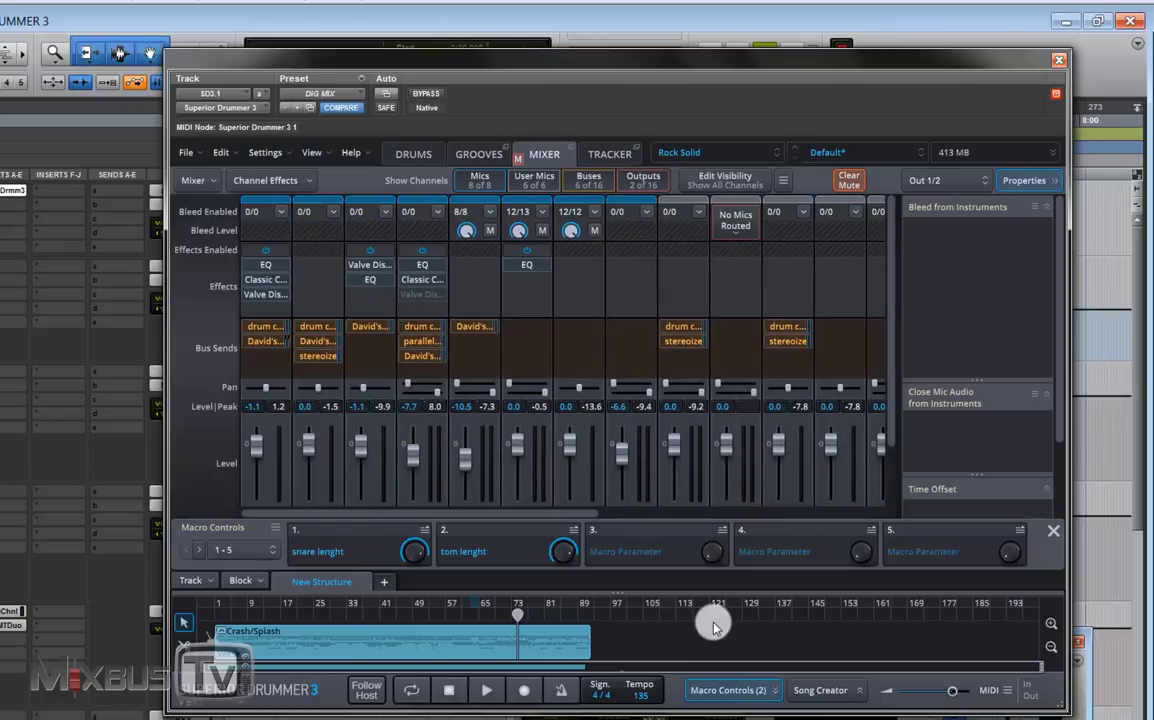